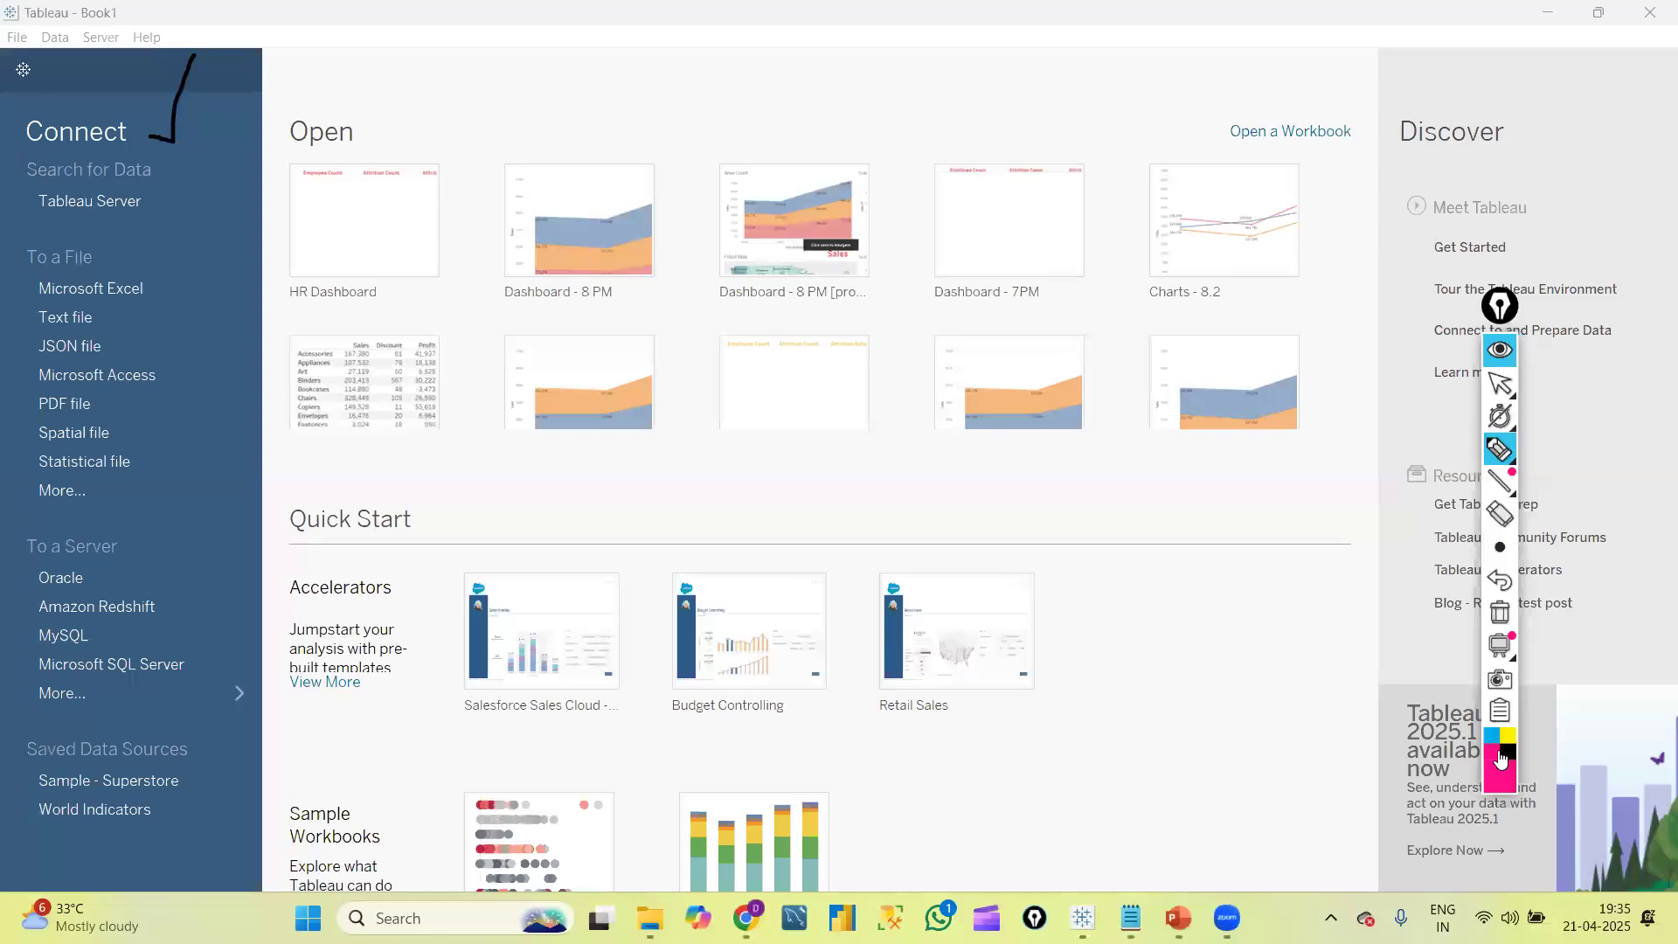
# Mark the Connect heading in pink ink, handwrite "Connect Panel" across the start page, and clear the drawing
pyautogui.moveTo(151, 136); pyautogui.dragTo(219, 146)
pyautogui.moveTo(210, 36); pyautogui.dragTo(76, 142)
pyautogui.moveTo(500, 103)
pyautogui.mouseDown()
pyautogui.moveTo(554, 128)
pyautogui.moveTo(697, 128)
pyautogui.moveTo(733, 73)
pyautogui.moveTo(904, 130)
pyautogui.mouseUp()
pyautogui.moveTo(916, 66); pyautogui.dragTo(879, 95)
pyautogui.moveTo(805, 236)
pyautogui.mouseDown()
pyautogui.moveTo(797, 298)
pyautogui.moveTo(813, 232)
pyautogui.moveTo(870, 306)
pyautogui.moveTo(962, 209)
pyautogui.moveTo(1011, 104)
pyautogui.moveTo(1061, 155)
pyautogui.mouseUp()
pyautogui.moveTo(814, 423); pyautogui.dragTo(825, 417)
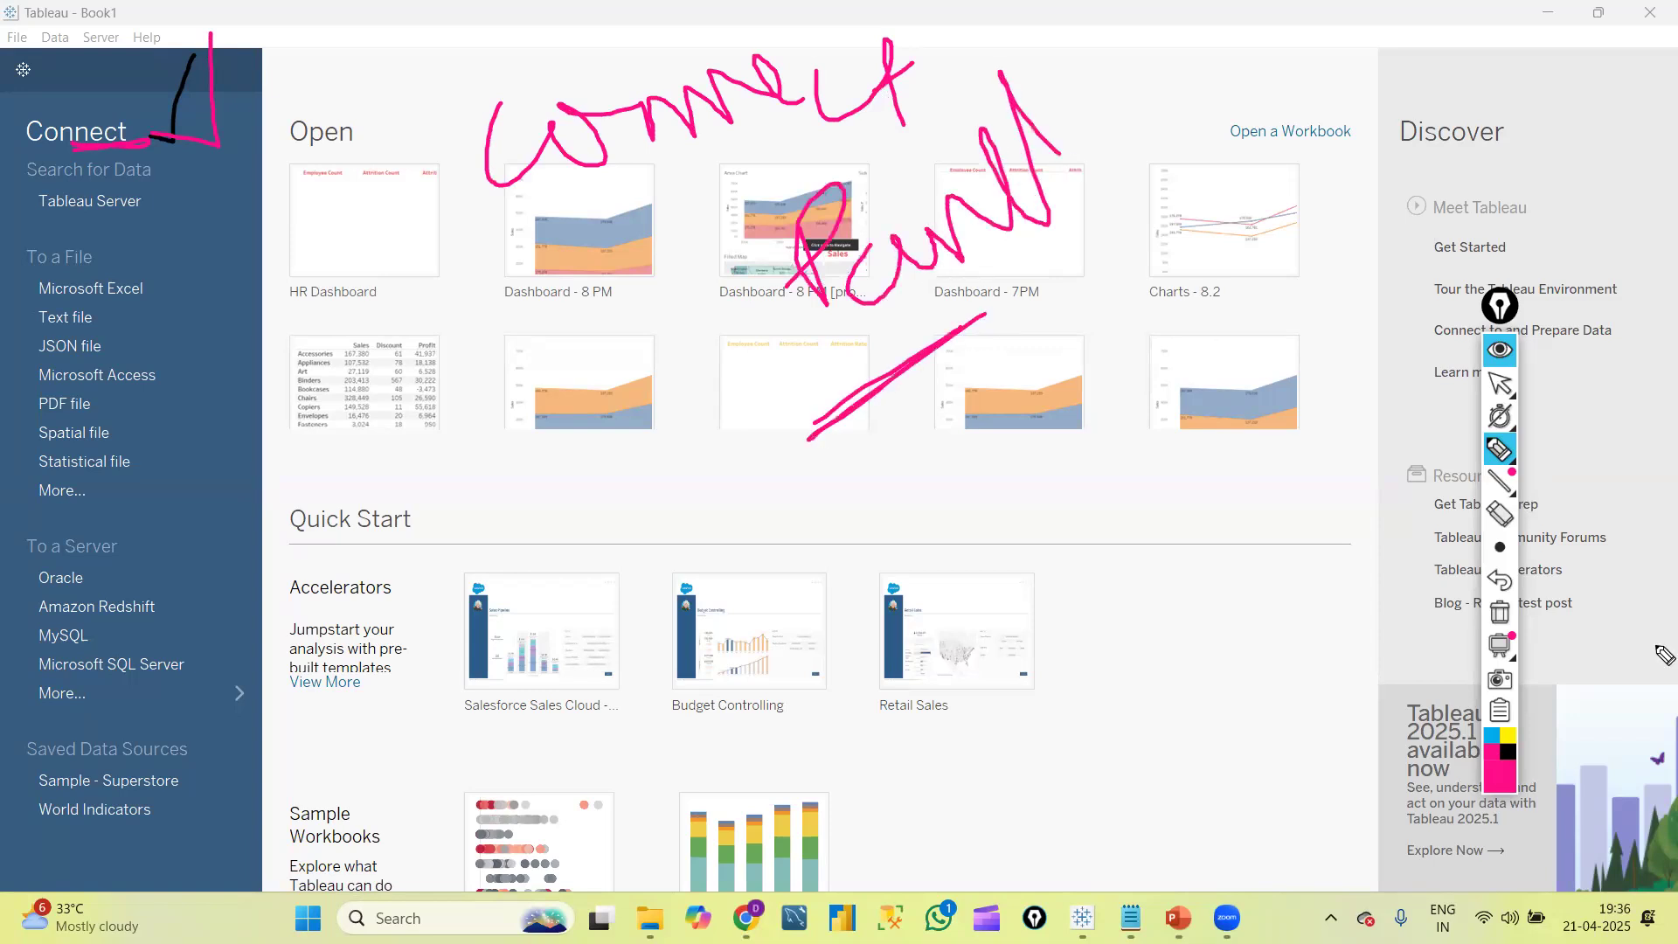
pyautogui.click(1500, 612)
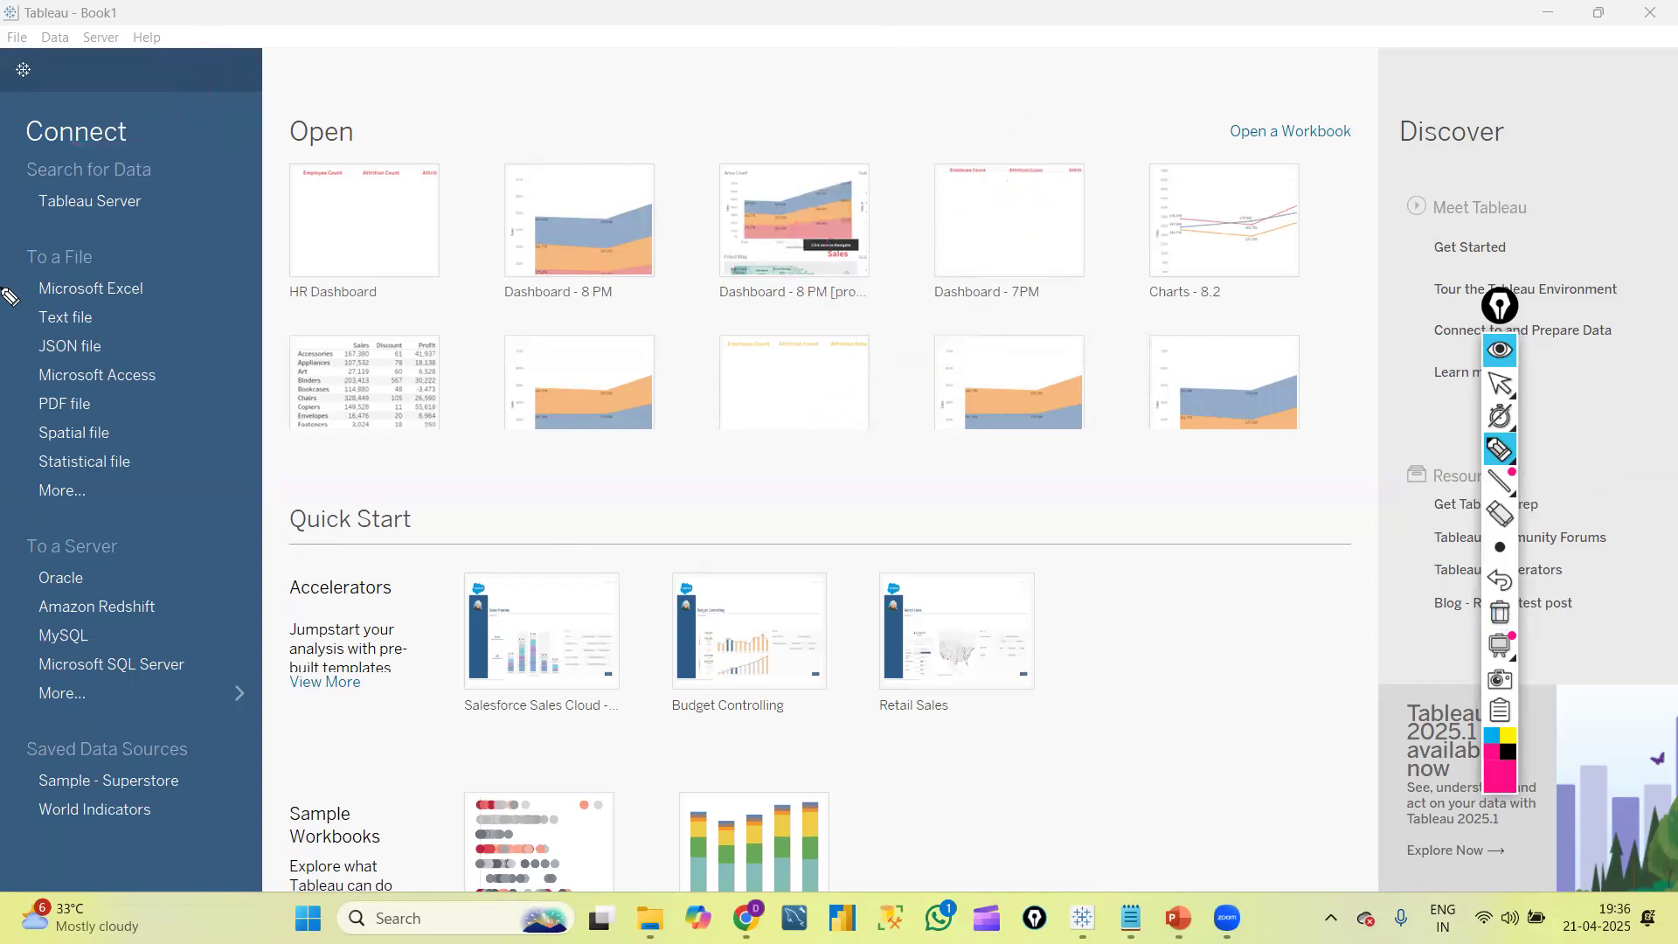
# Draw pink ticks beside file types such as Microsoft Excel, Text file and PDF file, and beside To a Server and Amazon Redshift
pyautogui.moveTo(168, 289); pyautogui.dragTo(188, 289)
pyautogui.moveTo(221, 225)
pyautogui.mouseDown()
pyautogui.moveTo(187, 289)
pyautogui.moveTo(127, 316)
pyautogui.moveTo(169, 297)
pyautogui.moveTo(105, 400)
pyautogui.mouseUp()
pyautogui.moveTo(131, 548)
pyautogui.mouseDown()
pyautogui.moveTo(154, 543)
pyautogui.moveTo(164, 478)
pyautogui.mouseUp()
pyautogui.moveTo(164, 606); pyautogui.dragTo(207, 577)
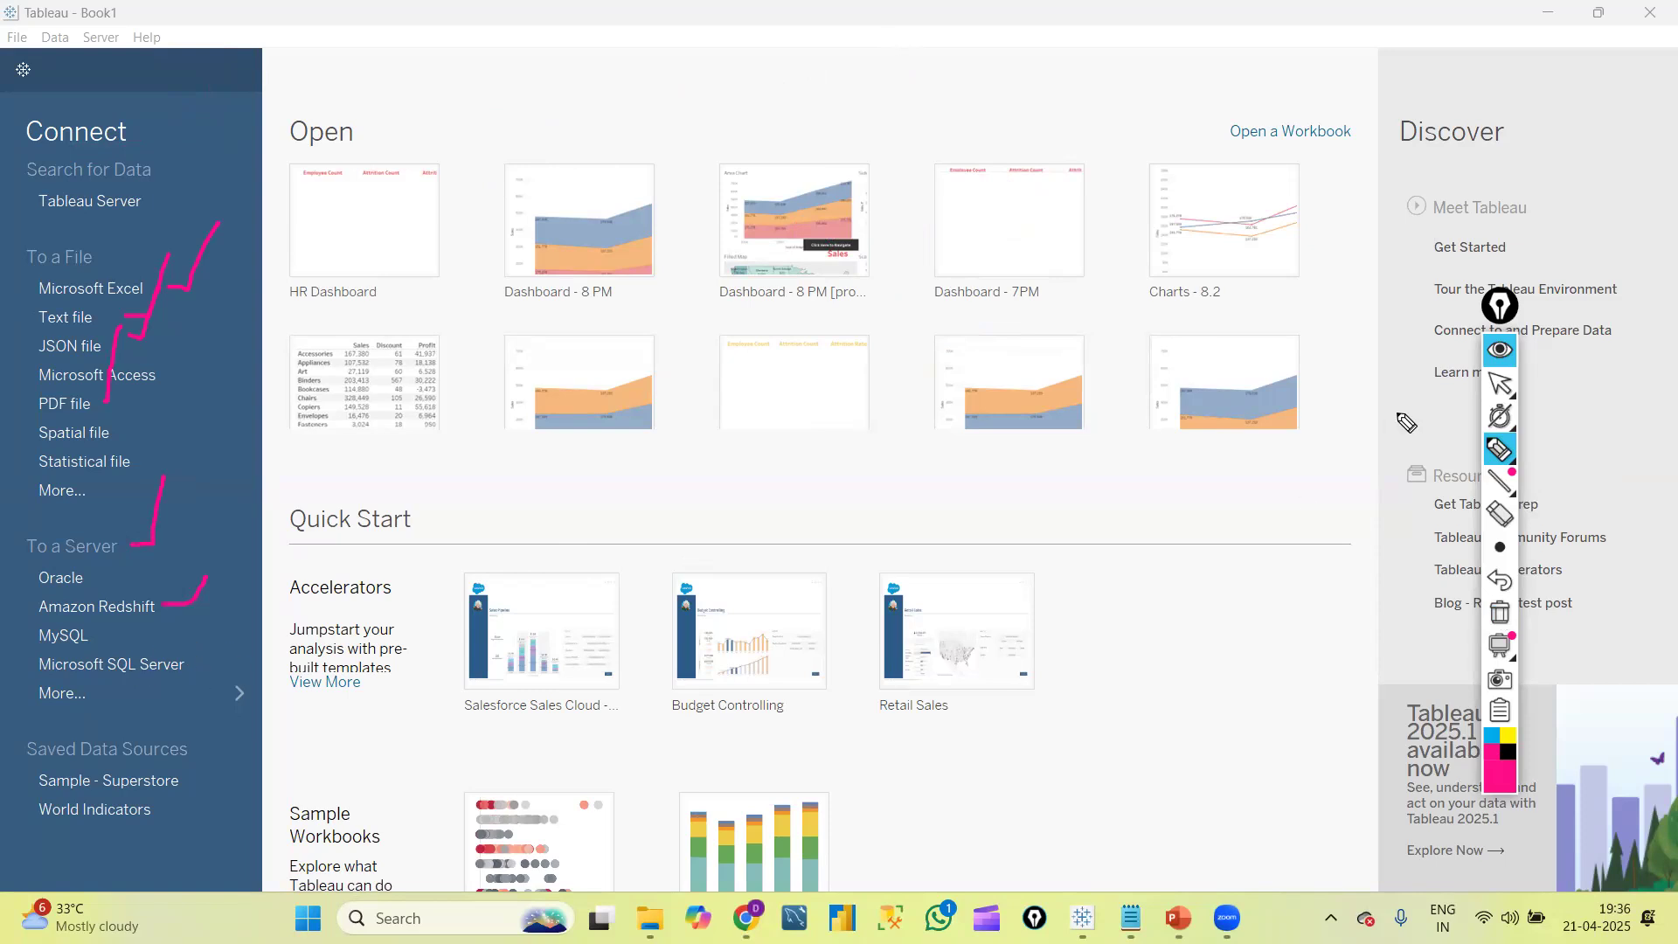
# View the full list of available server connectors and return to the start page
pyautogui.click(1500, 382)
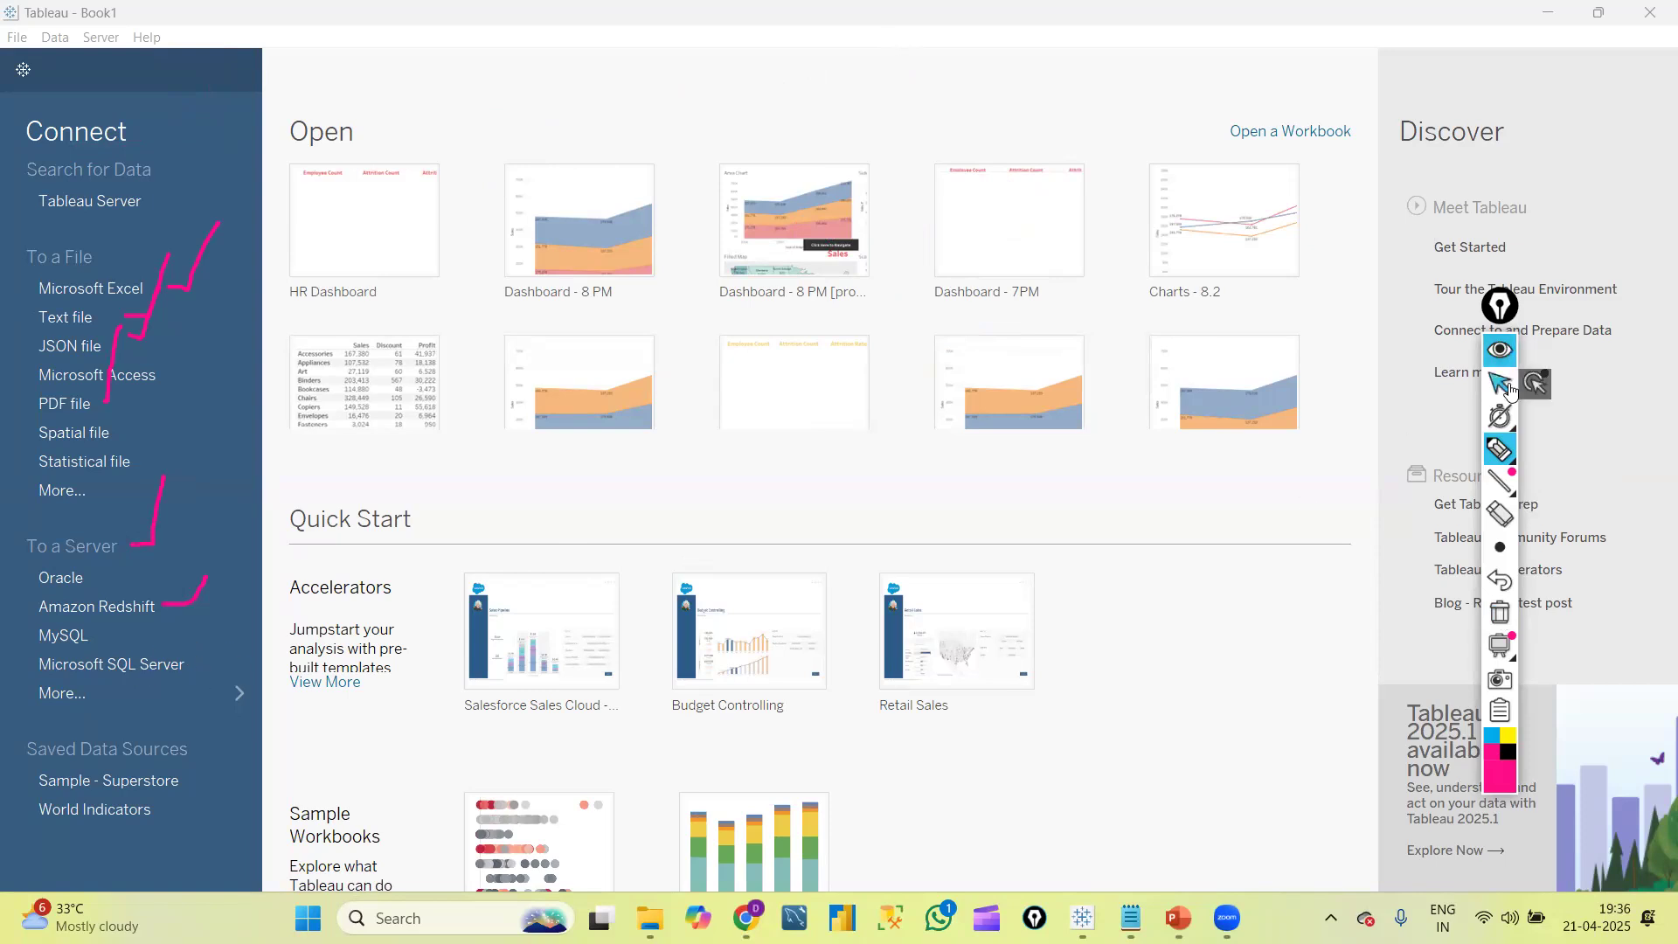
pyautogui.click(75, 687)
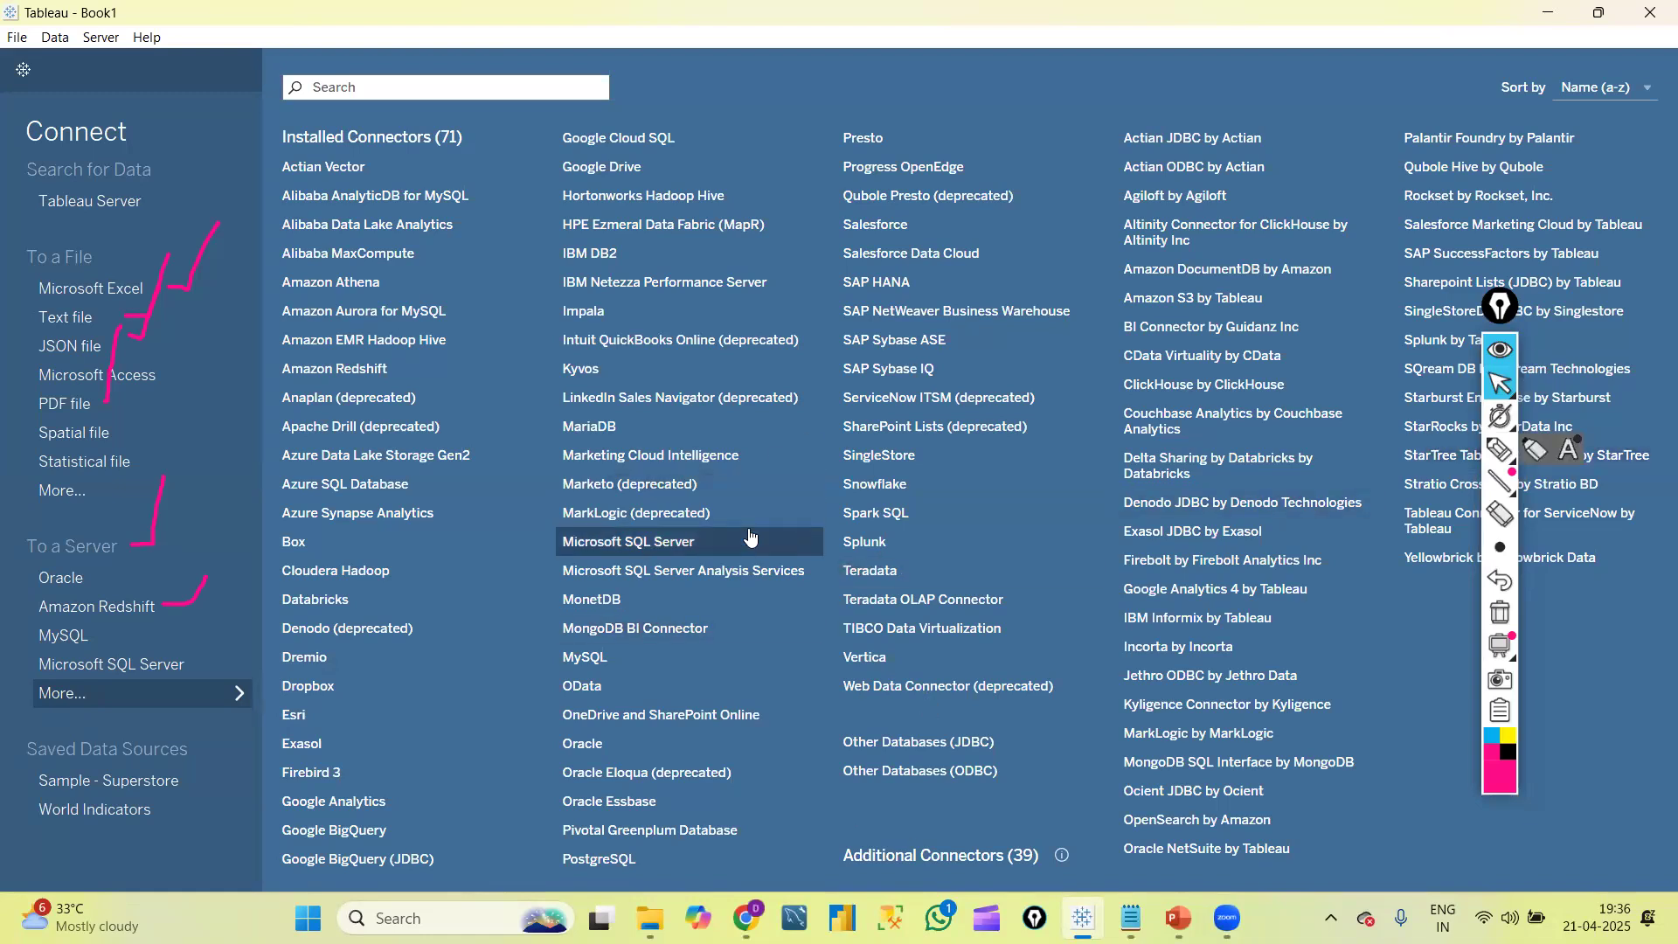
pyautogui.click(220, 693)
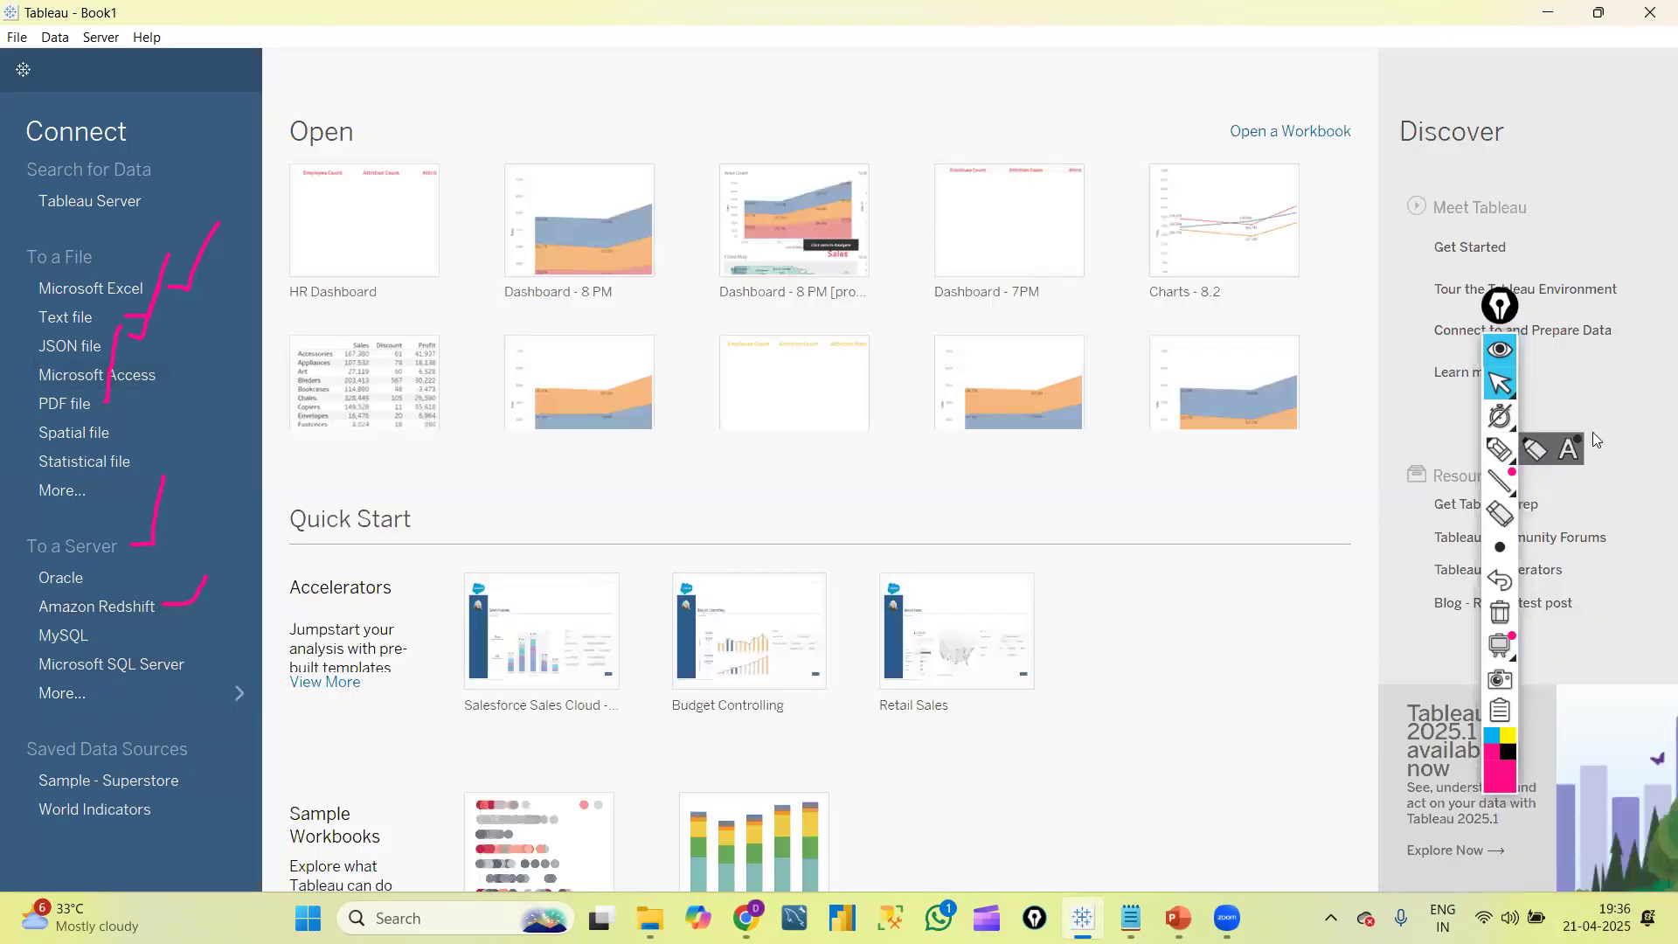
# Handwrite the words "Data" and "Sample" in pink ink over the recent workbooks on the start page
pyautogui.click(1500, 449)
pyautogui.moveTo(461, 144); pyautogui.dragTo(441, 226)
pyautogui.moveTo(551, 153)
pyautogui.mouseDown()
pyautogui.moveTo(527, 210)
pyautogui.moveTo(553, 155)
pyautogui.moveTo(640, 224)
pyautogui.mouseUp()
pyautogui.moveTo(656, 127); pyautogui.dragTo(697, 160)
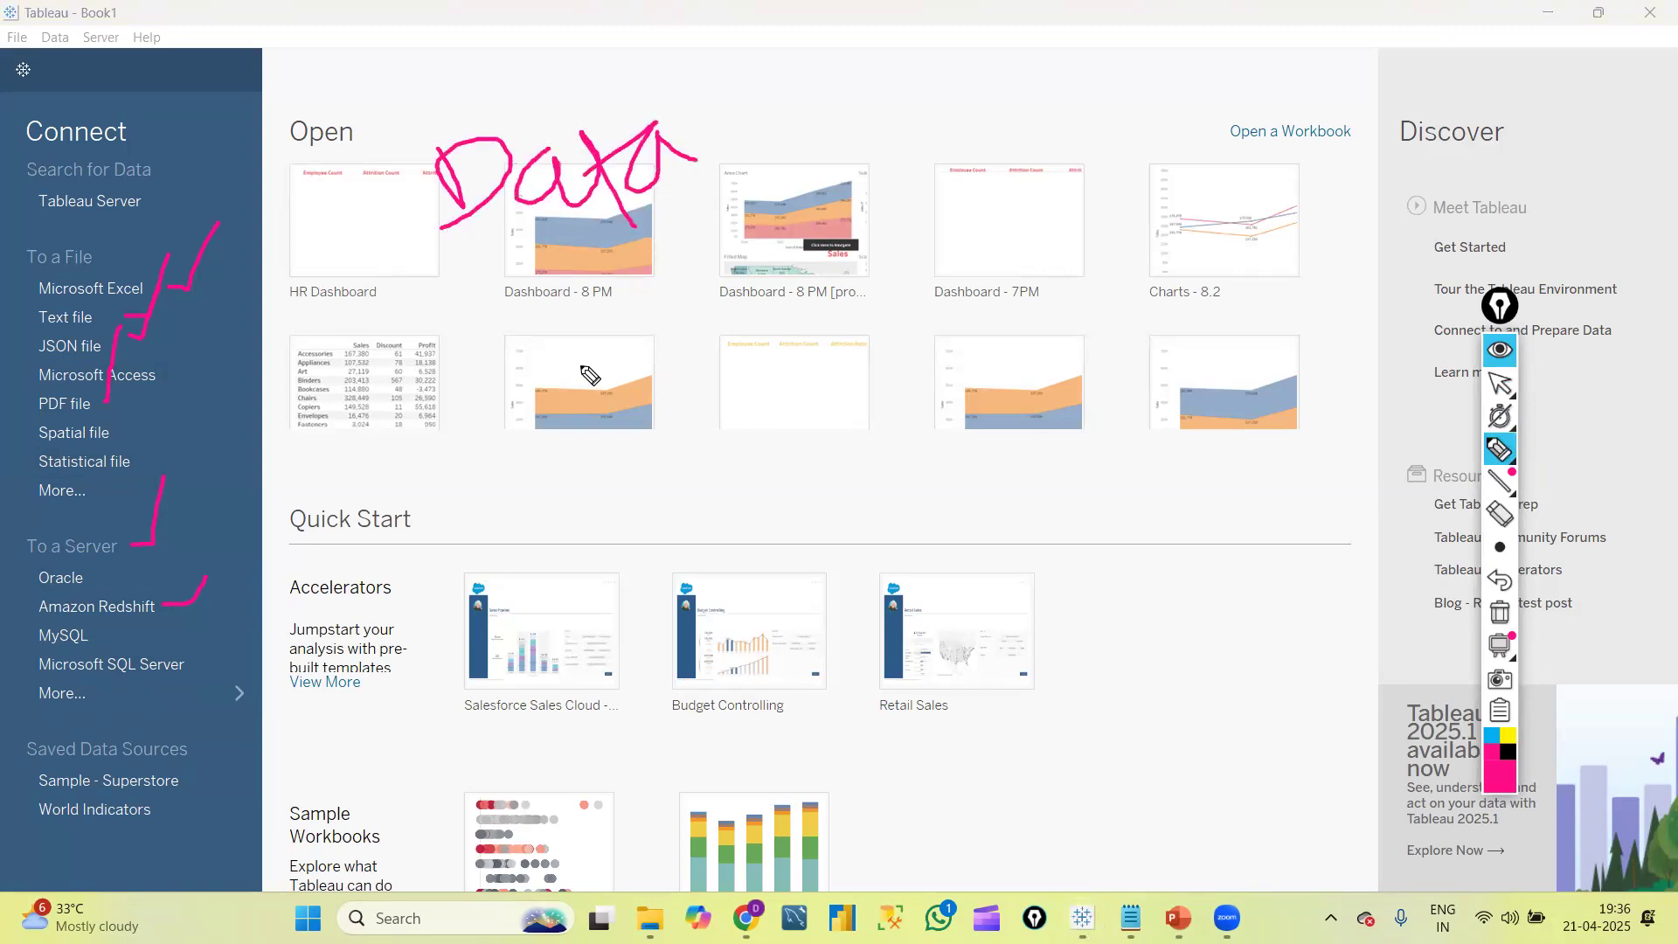
pyautogui.moveTo(581, 360); pyautogui.dragTo(552, 472)
pyautogui.moveTo(616, 411)
pyautogui.mouseDown()
pyautogui.moveTo(635, 424)
pyautogui.moveTo(678, 390)
pyautogui.moveTo(760, 464)
pyautogui.moveTo(810, 454)
pyautogui.moveTo(848, 476)
pyautogui.mouseUp()
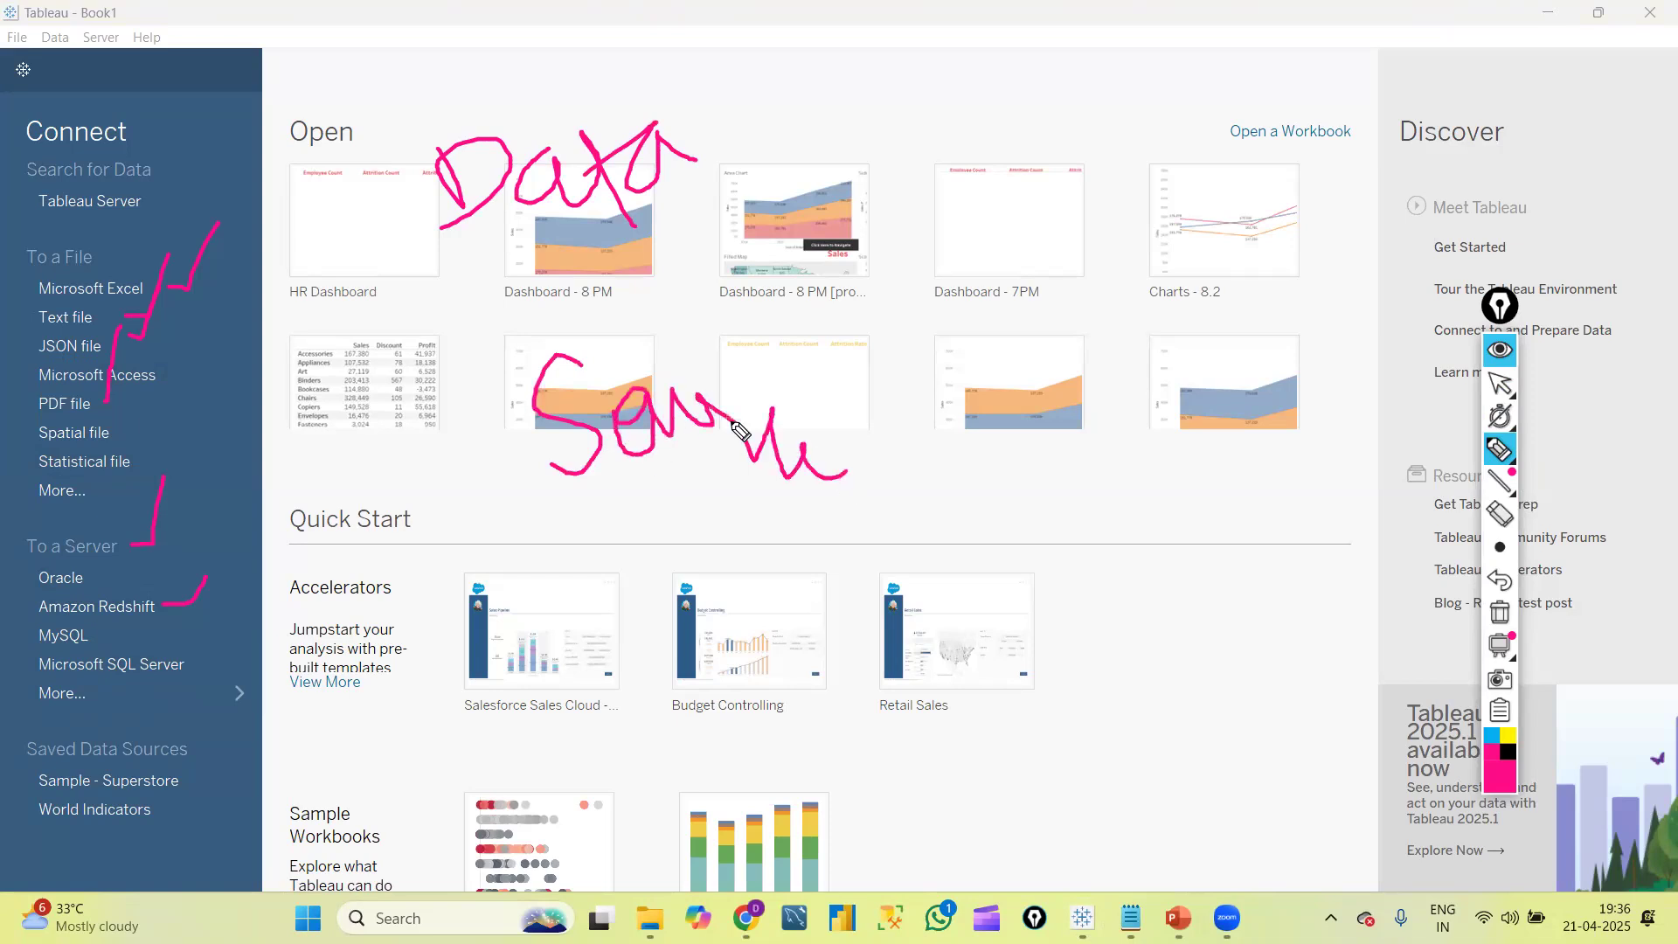
# Circle the Excel, text and JSON file, Oracle and Microsoft SQL Server connectors in pink, and clear all ink from the page
pyautogui.moveTo(181, 291)
pyautogui.mouseDown()
pyautogui.moveTo(125, 250)
pyautogui.moveTo(97, 314)
pyautogui.moveTo(107, 234)
pyautogui.moveTo(105, 352)
pyautogui.moveTo(26, 334)
pyautogui.moveTo(109, 267)
pyautogui.moveTo(109, 293)
pyautogui.mouseUp()
pyautogui.moveTo(171, 603)
pyautogui.mouseDown()
pyautogui.moveTo(68, 554)
pyautogui.moveTo(51, 601)
pyautogui.moveTo(88, 541)
pyautogui.mouseUp()
pyautogui.moveTo(212, 666)
pyautogui.mouseDown()
pyautogui.moveTo(92, 654)
pyautogui.moveTo(74, 690)
pyautogui.moveTo(209, 669)
pyautogui.moveTo(189, 656)
pyautogui.mouseUp()
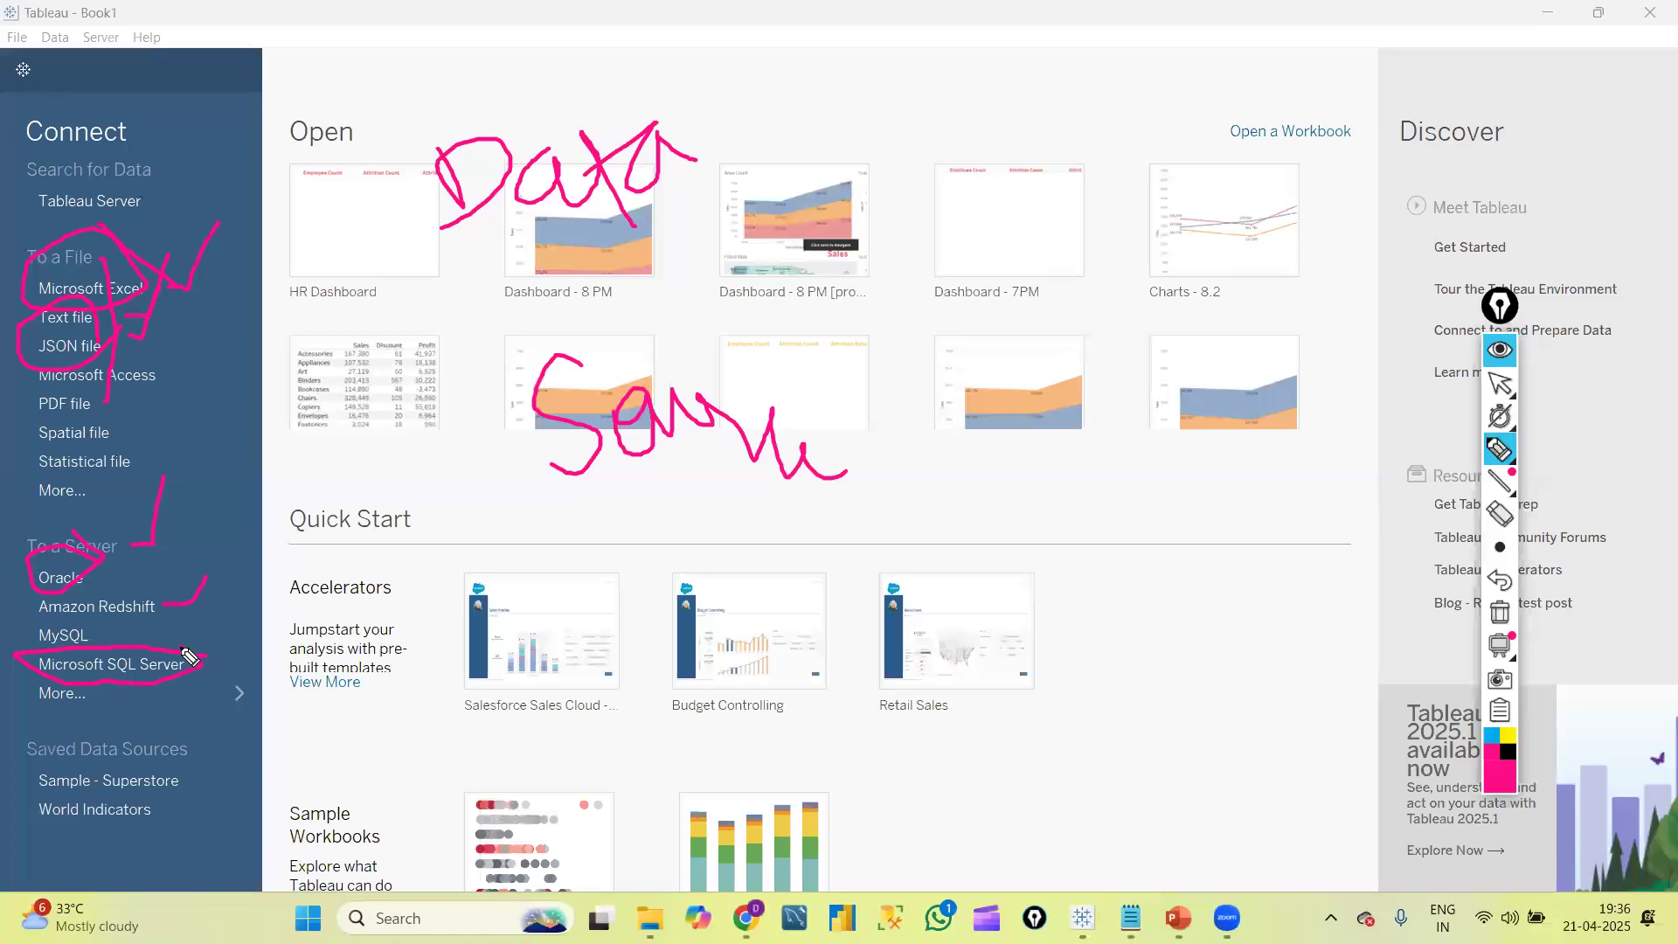
pyautogui.click(1500, 612)
pyautogui.click(1498, 390)
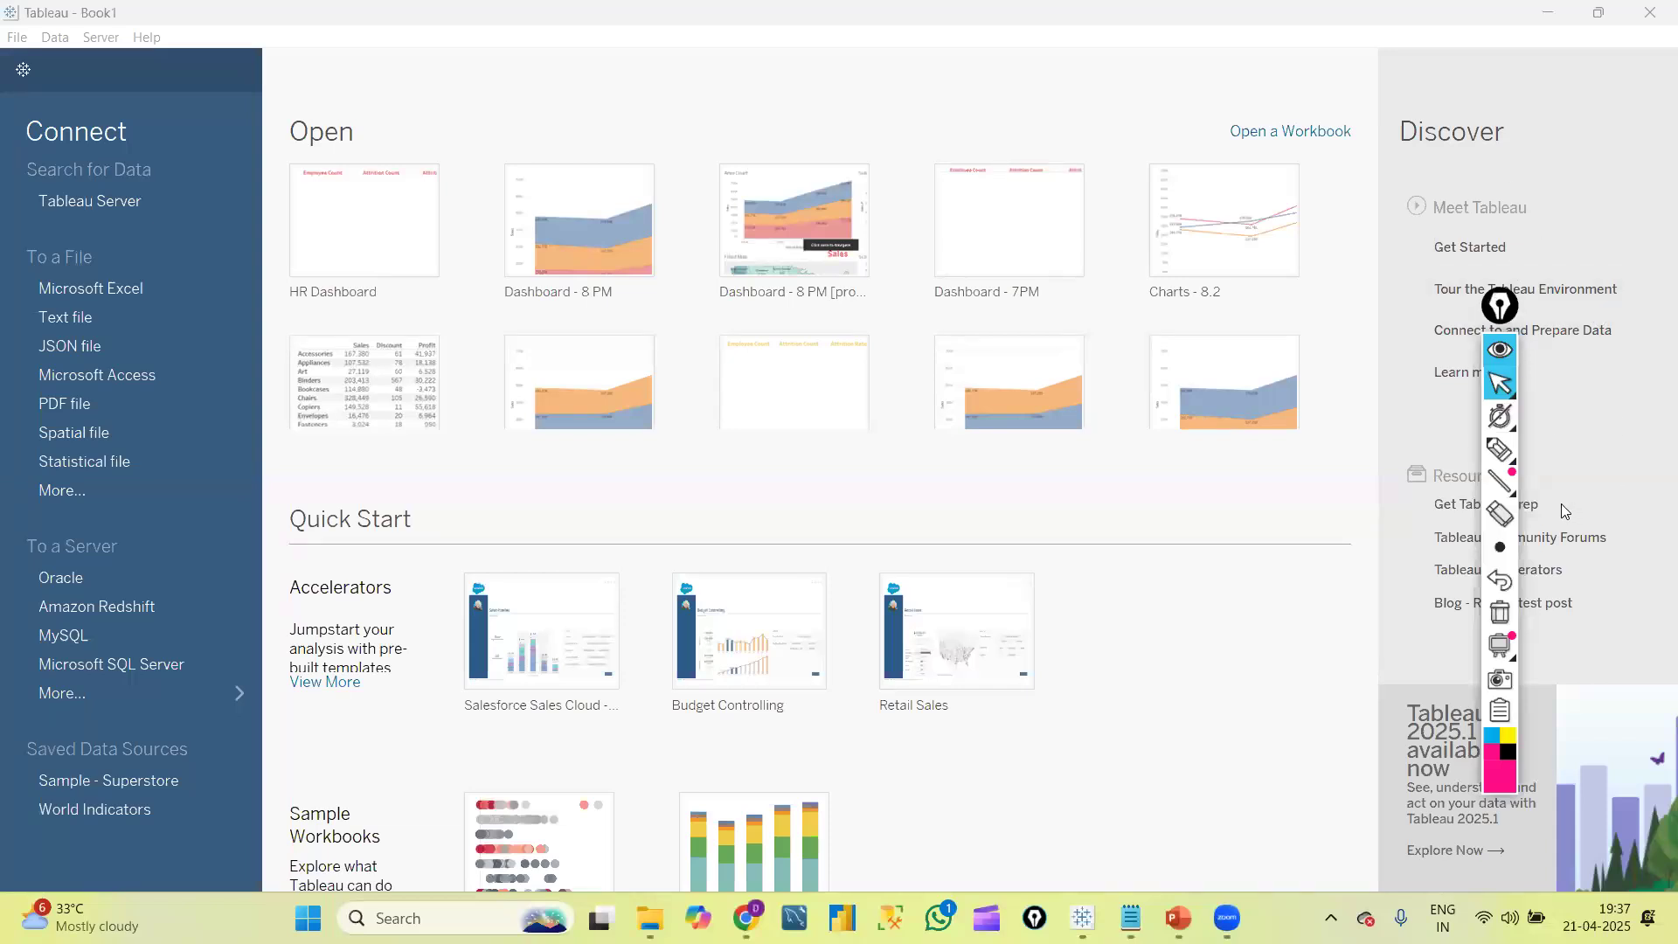
# Move the annotation toolbar off the Discover pane and connect to the Sample - Superstore Excel workbook in the Tableau Class Notes folder
pyautogui.moveTo(1498, 306)
pyautogui.mouseDown()
pyautogui.moveTo(1304, 345)
pyautogui.moveTo(1247, 376)
pyautogui.mouseUp()
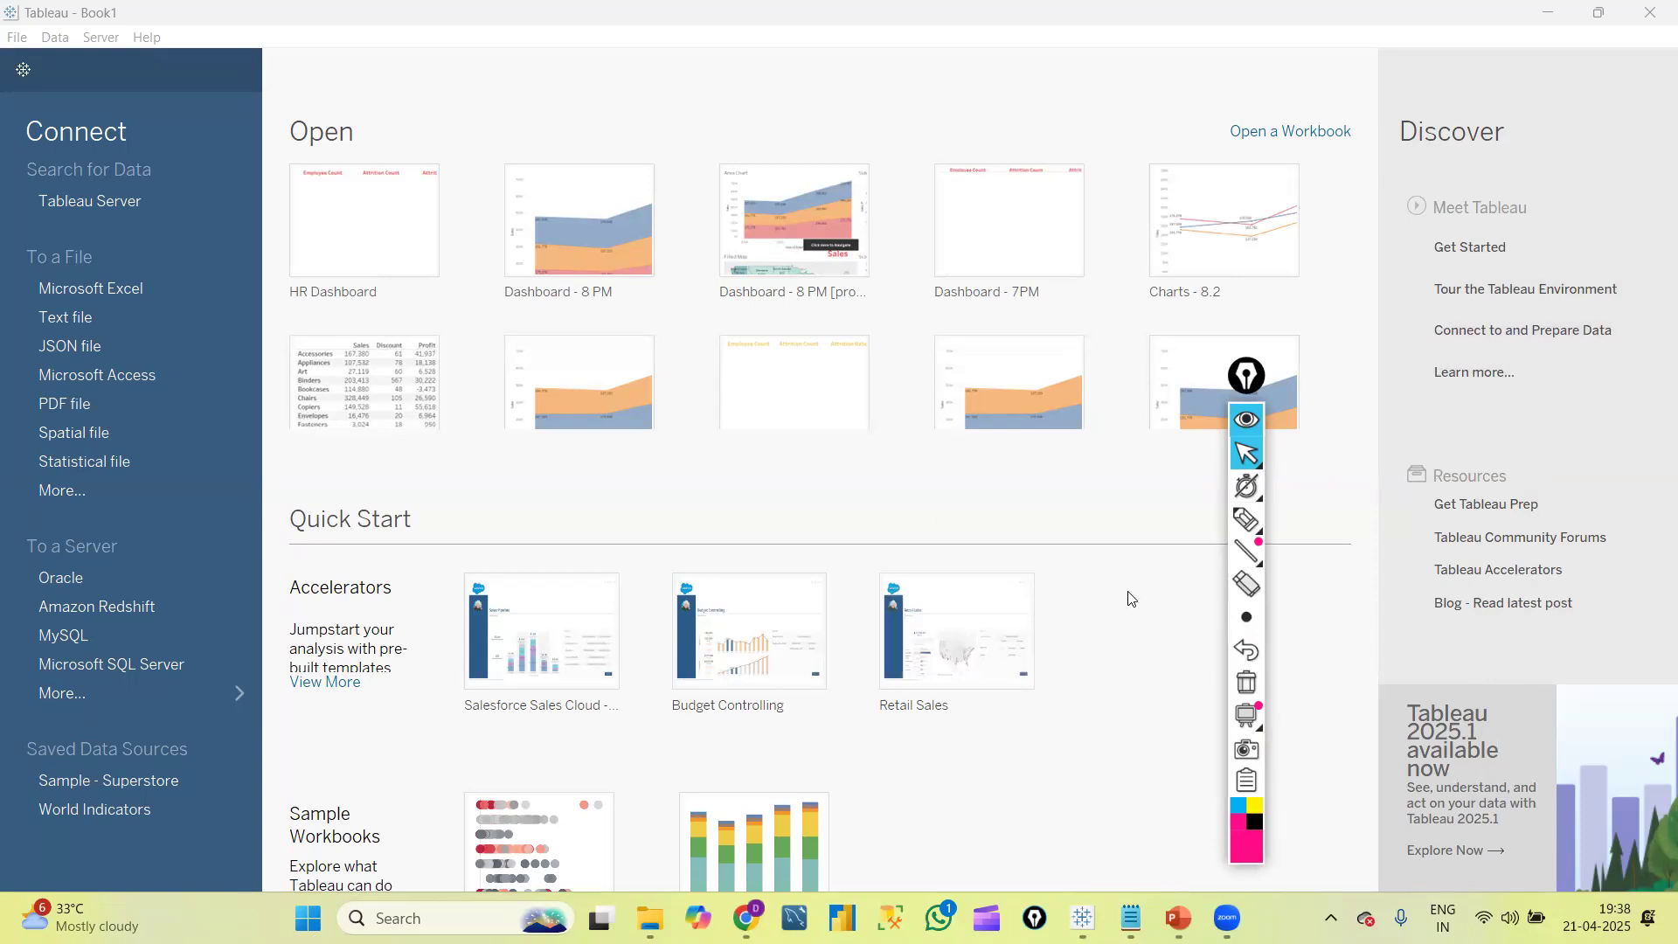
pyautogui.click(106, 288)
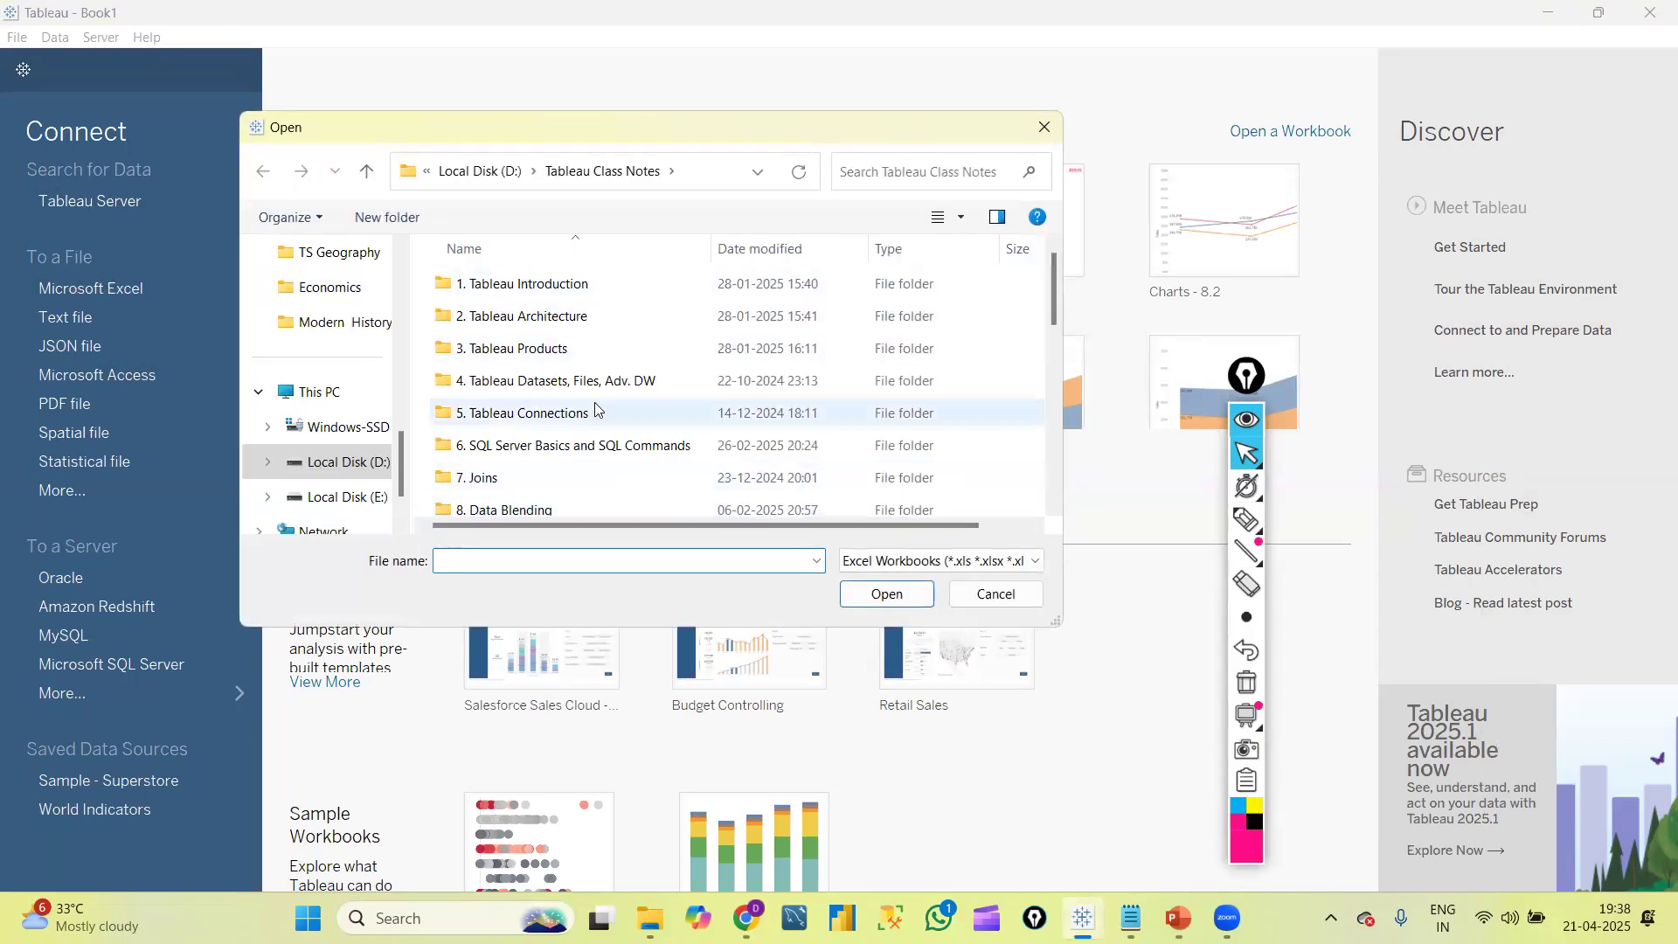
pyautogui.moveTo(1051, 300); pyautogui.dragTo(1053, 479)
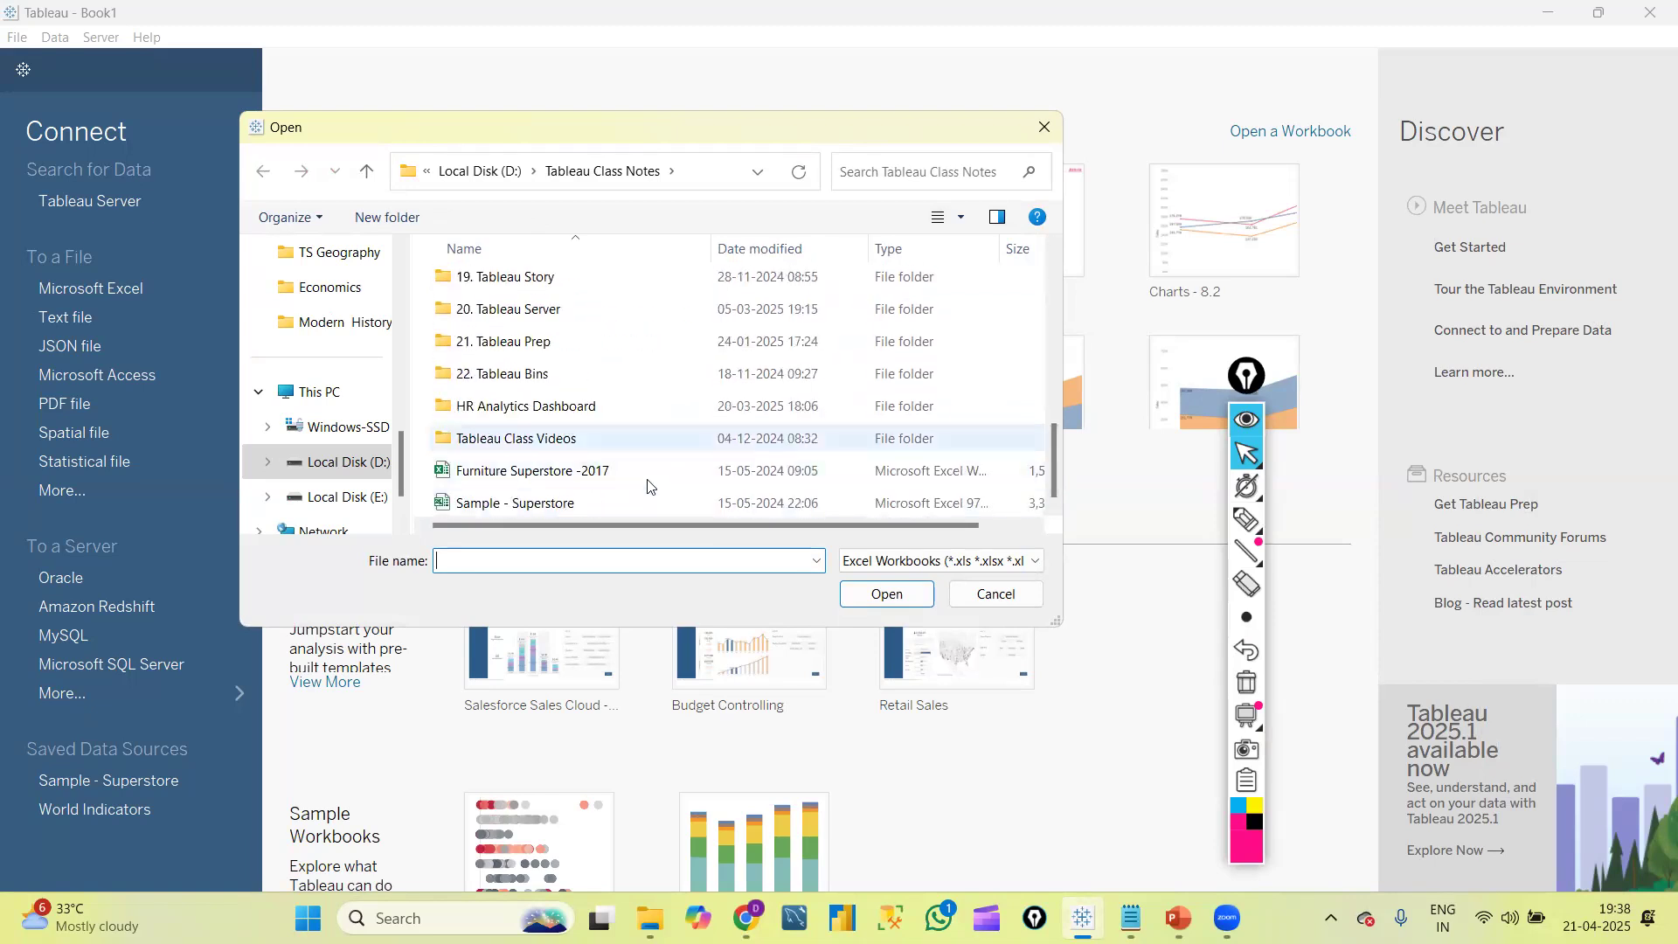
pyautogui.click(639, 503)
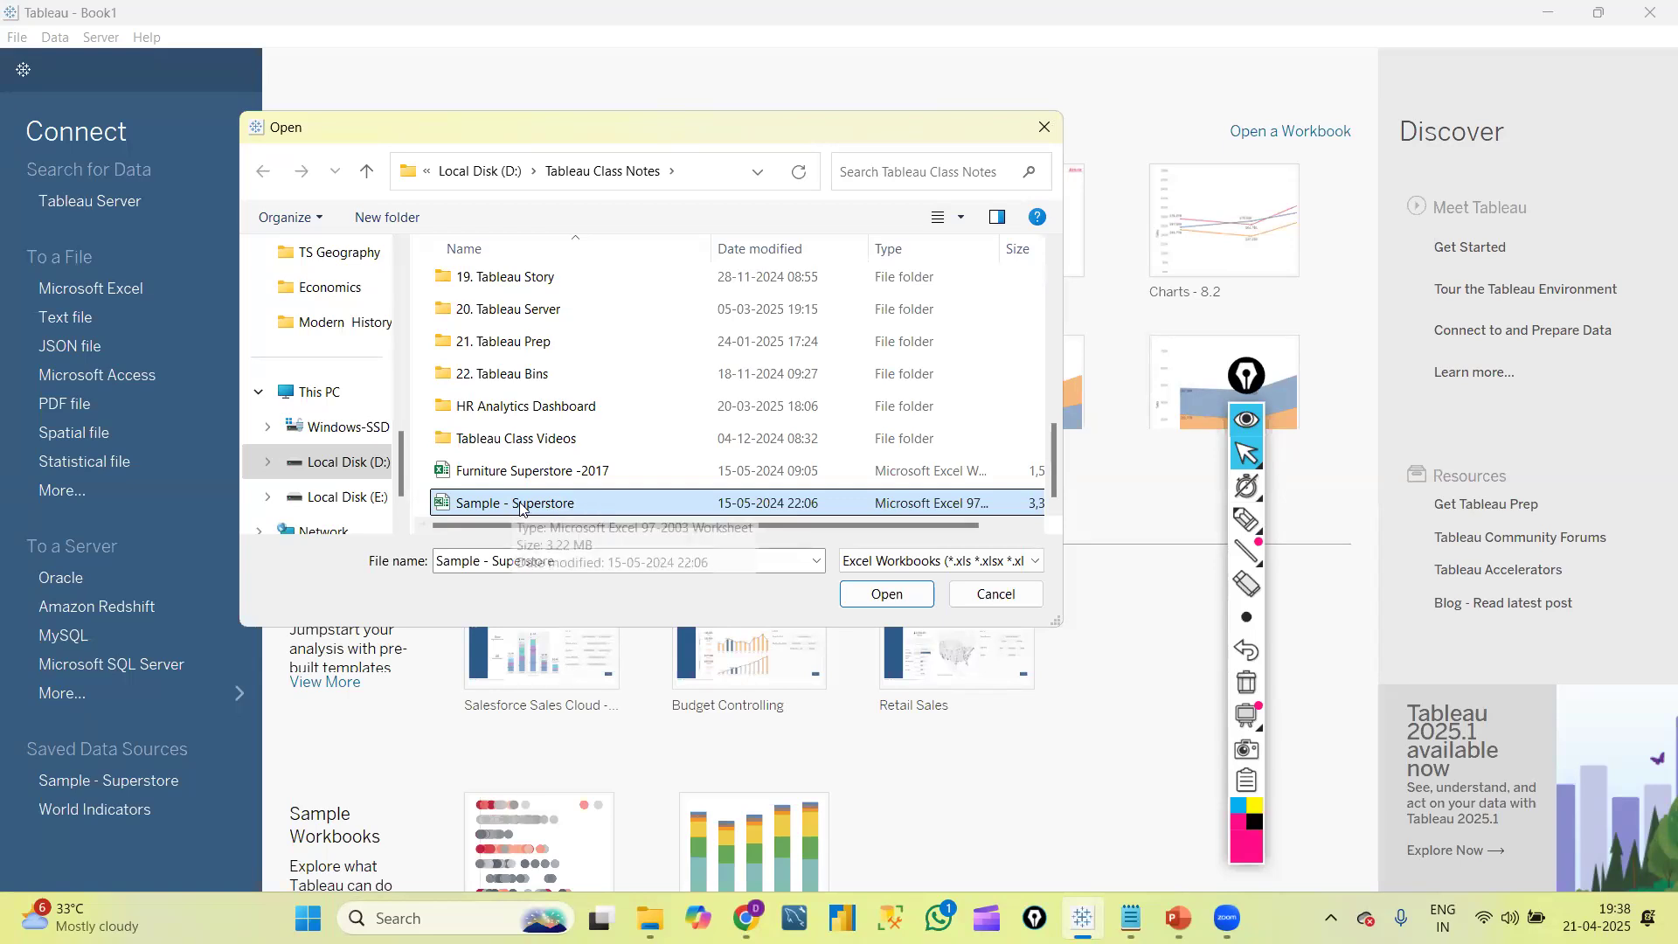
pyautogui.click(871, 595)
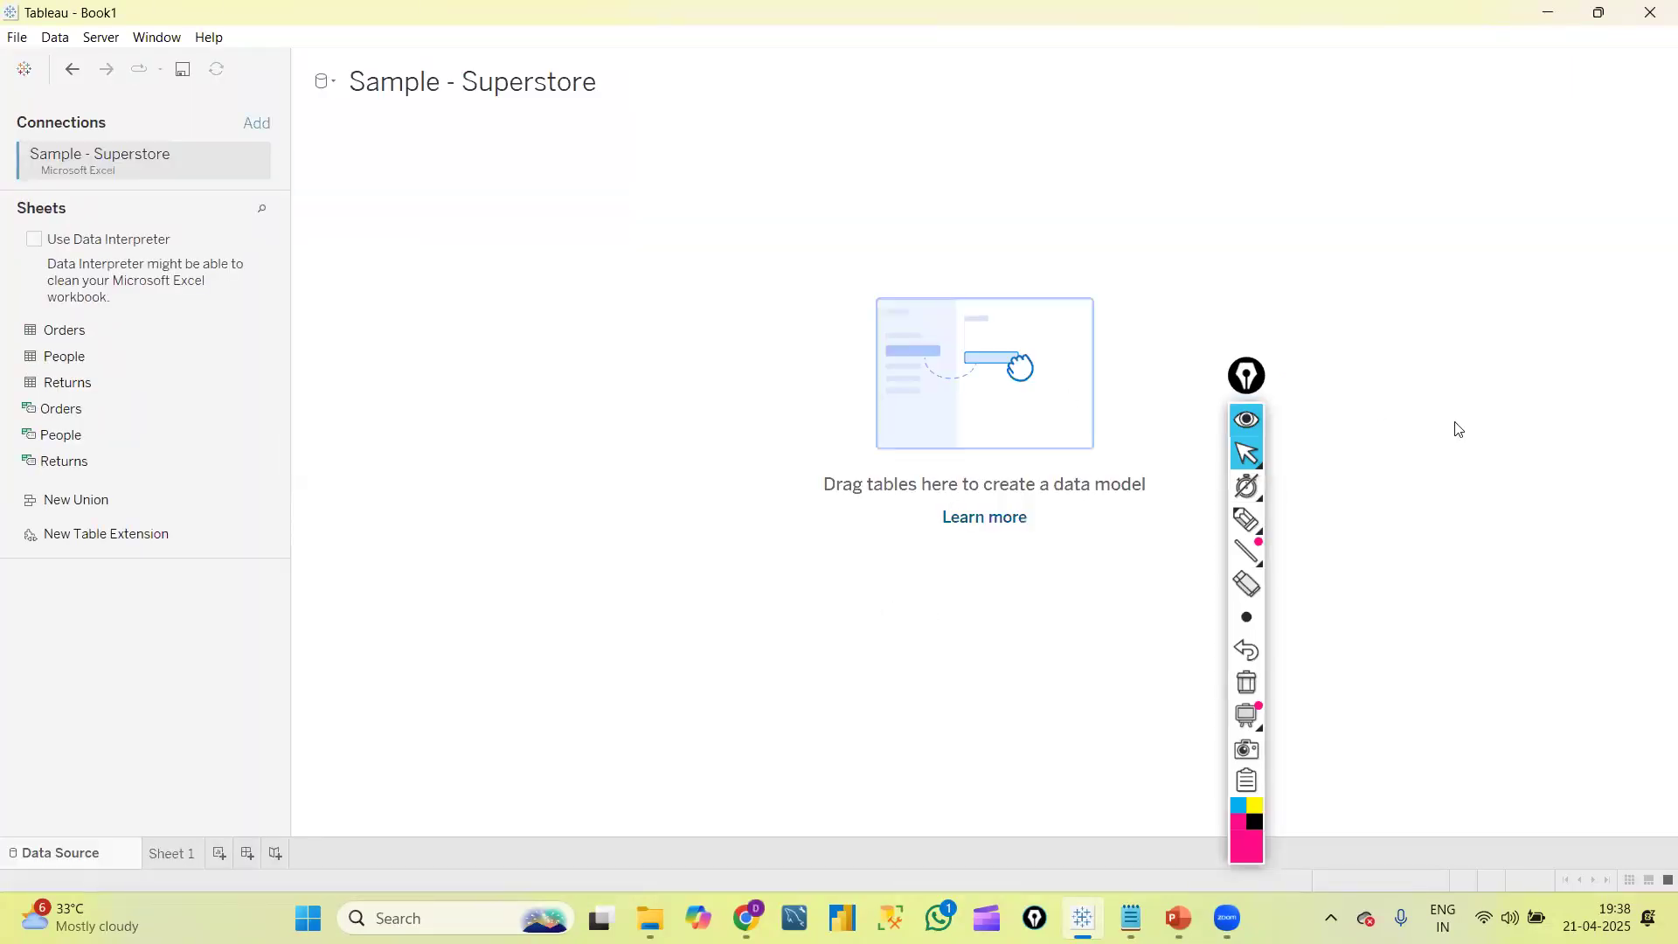
# Circle the Data Source tab in pink ink and return to the normal pointer
pyautogui.click(1246, 520)
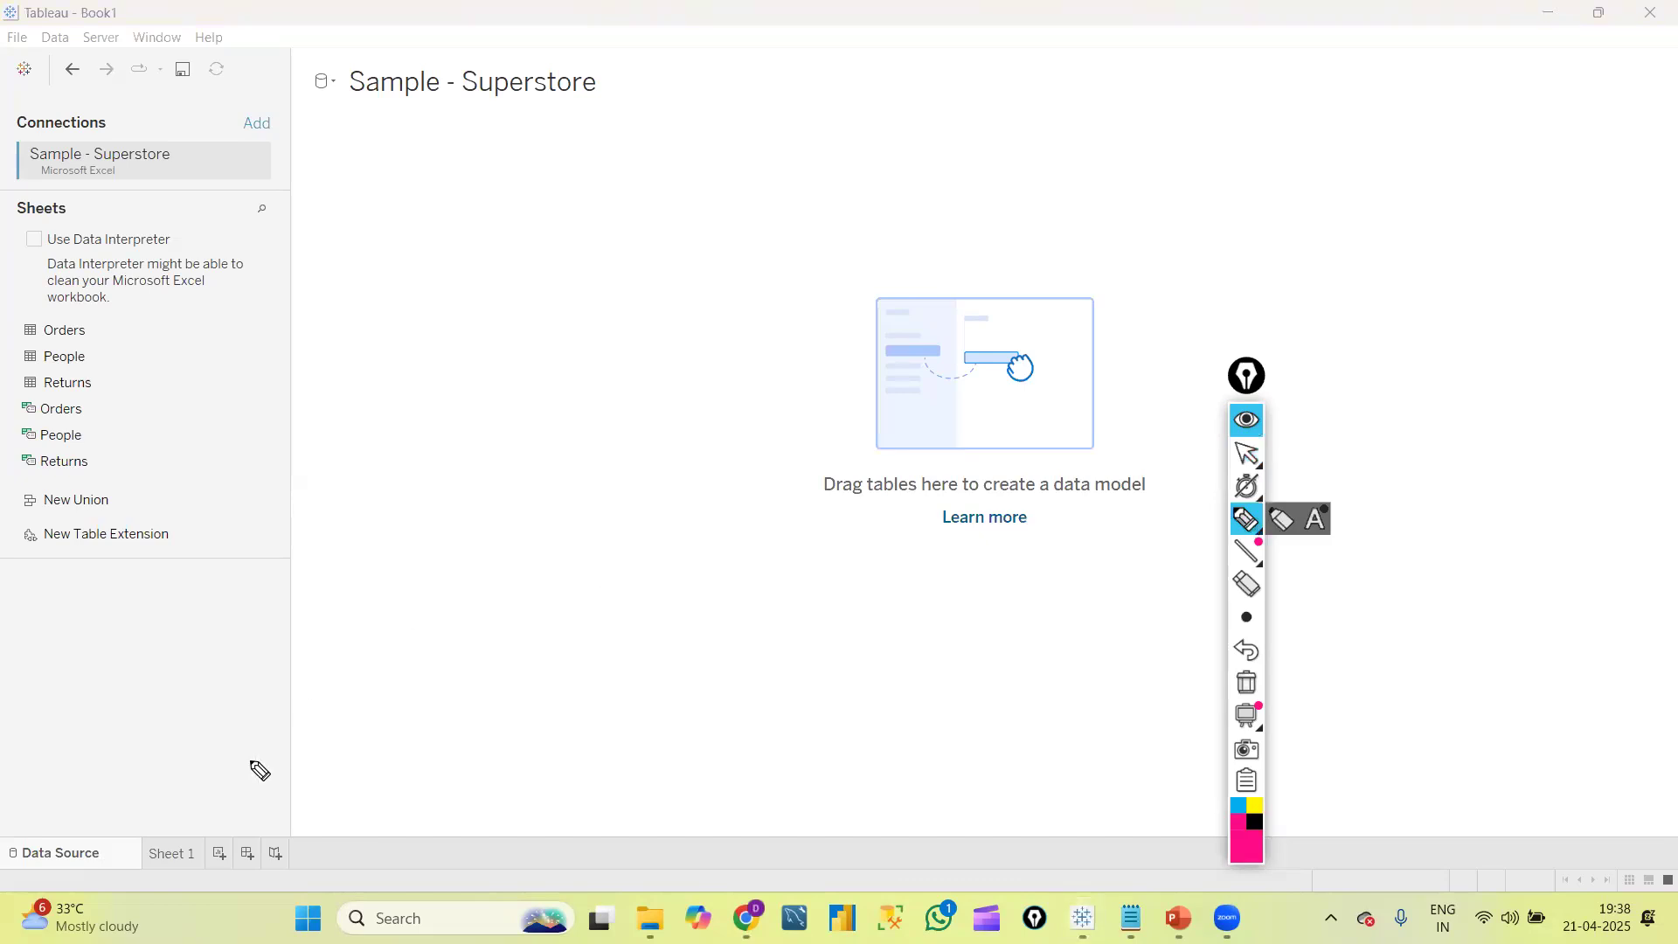
pyautogui.moveTo(118, 839)
pyautogui.mouseDown()
pyautogui.moveTo(9, 852)
pyautogui.moveTo(100, 900)
pyautogui.moveTo(131, 815)
pyautogui.moveTo(44, 819)
pyautogui.mouseUp()
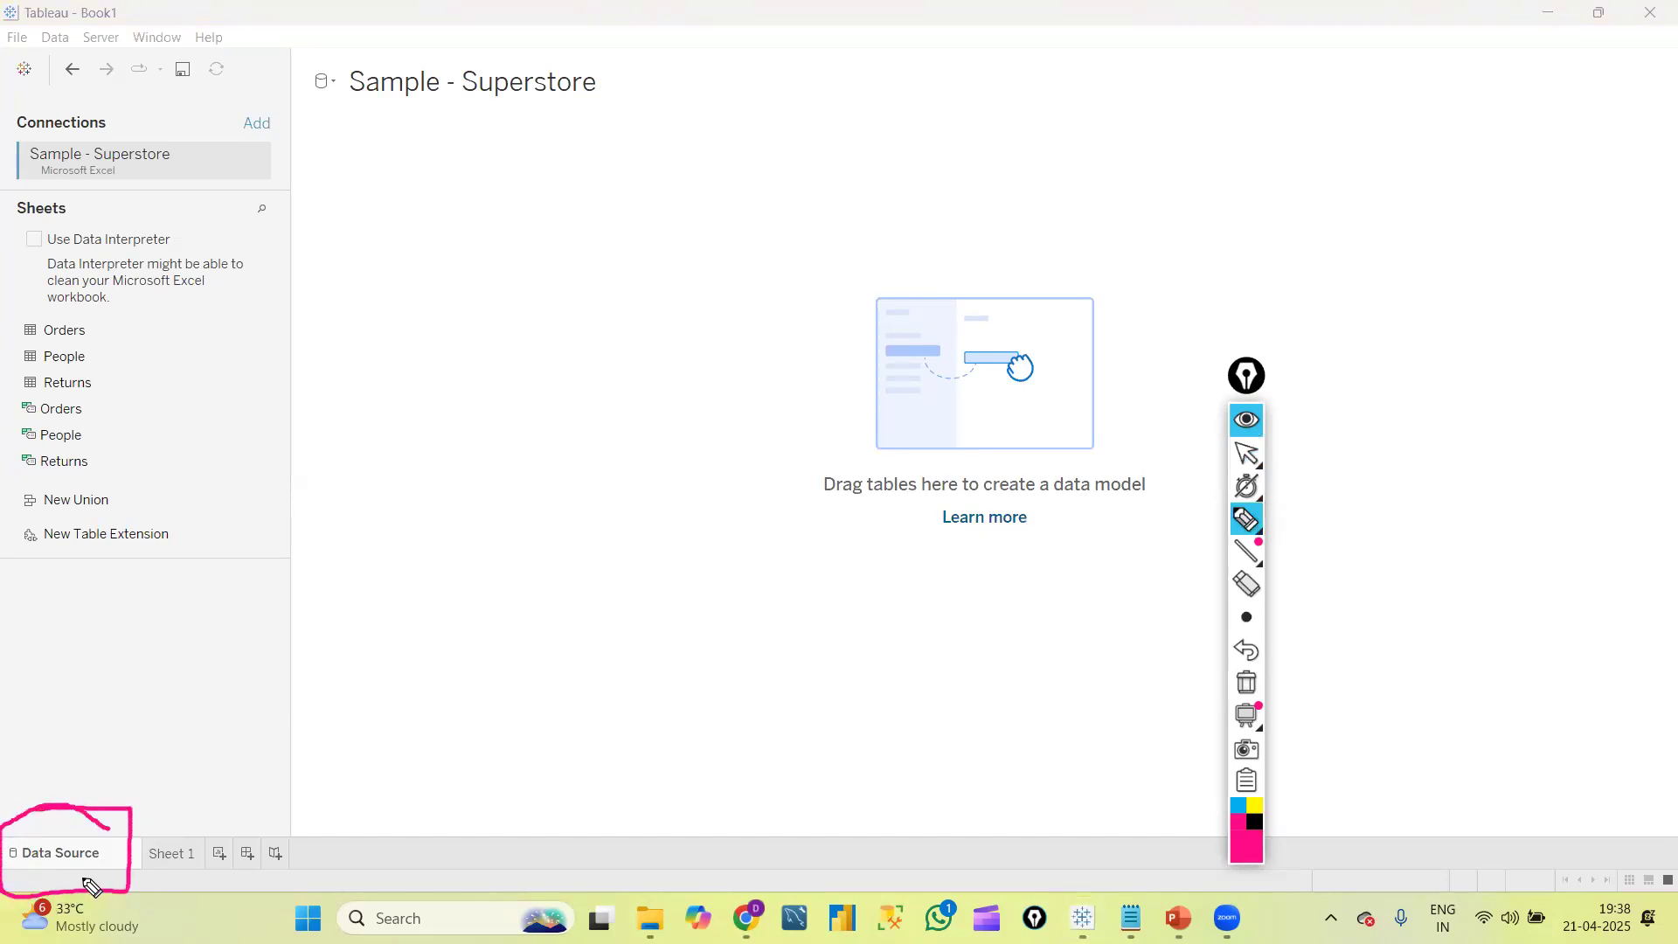
pyautogui.click(1247, 453)
pyautogui.click(371, 87)
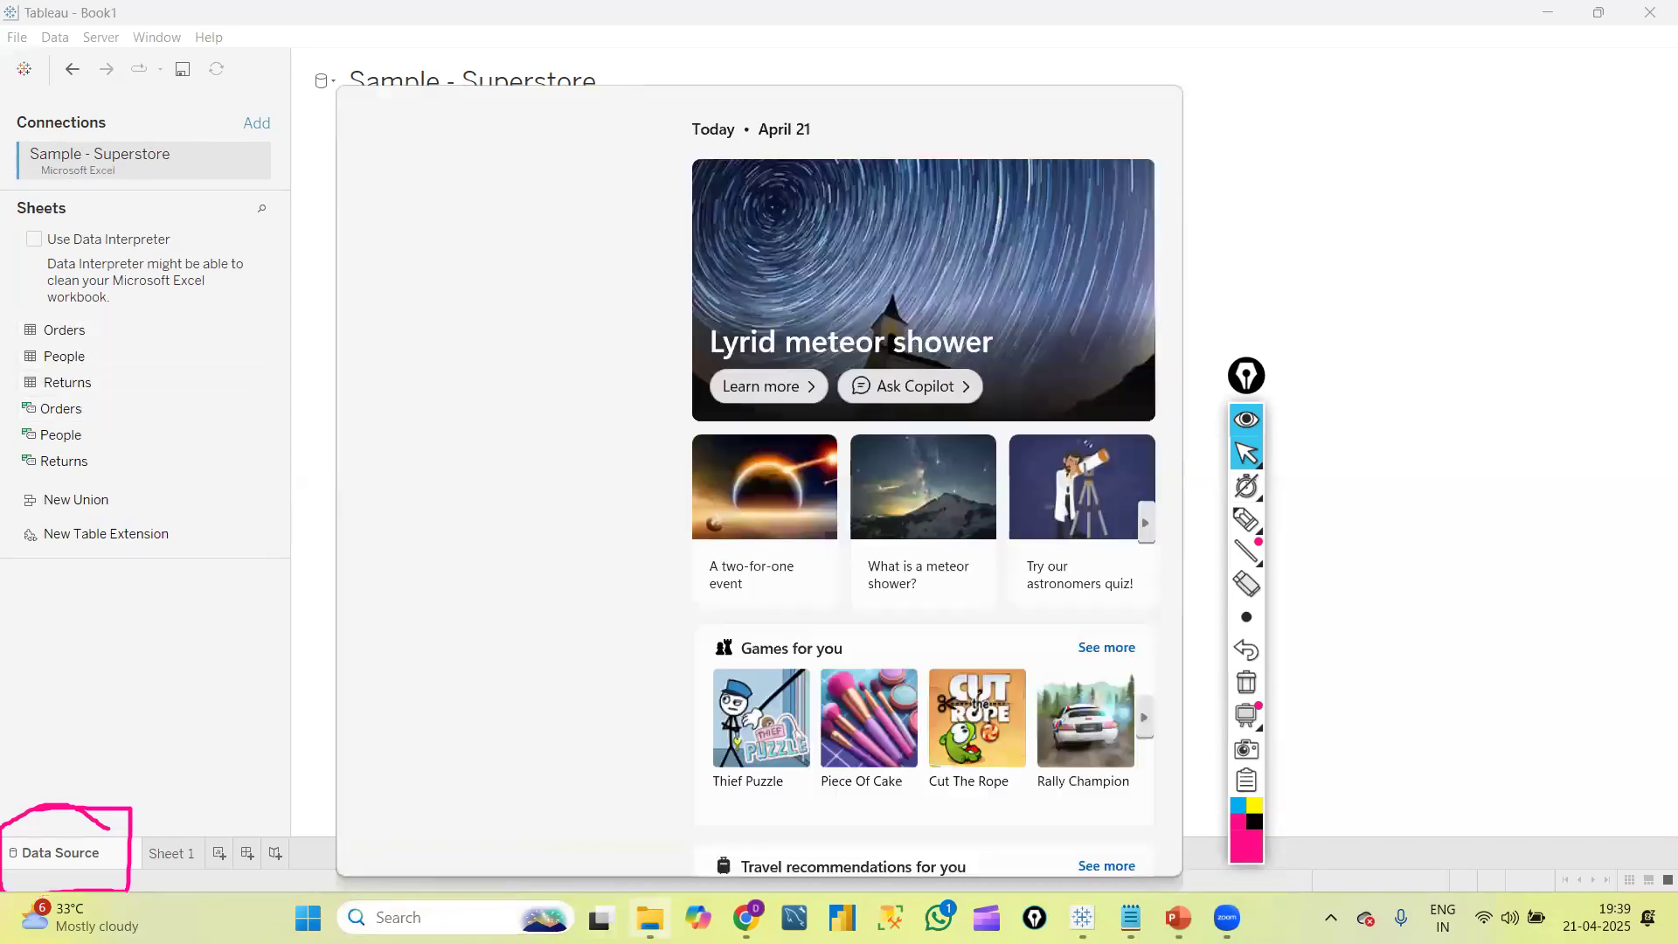
# Switch to File Explorer and search the Tableau_CLASS Script & Files folder for "sample su"
pyautogui.click(650, 918)
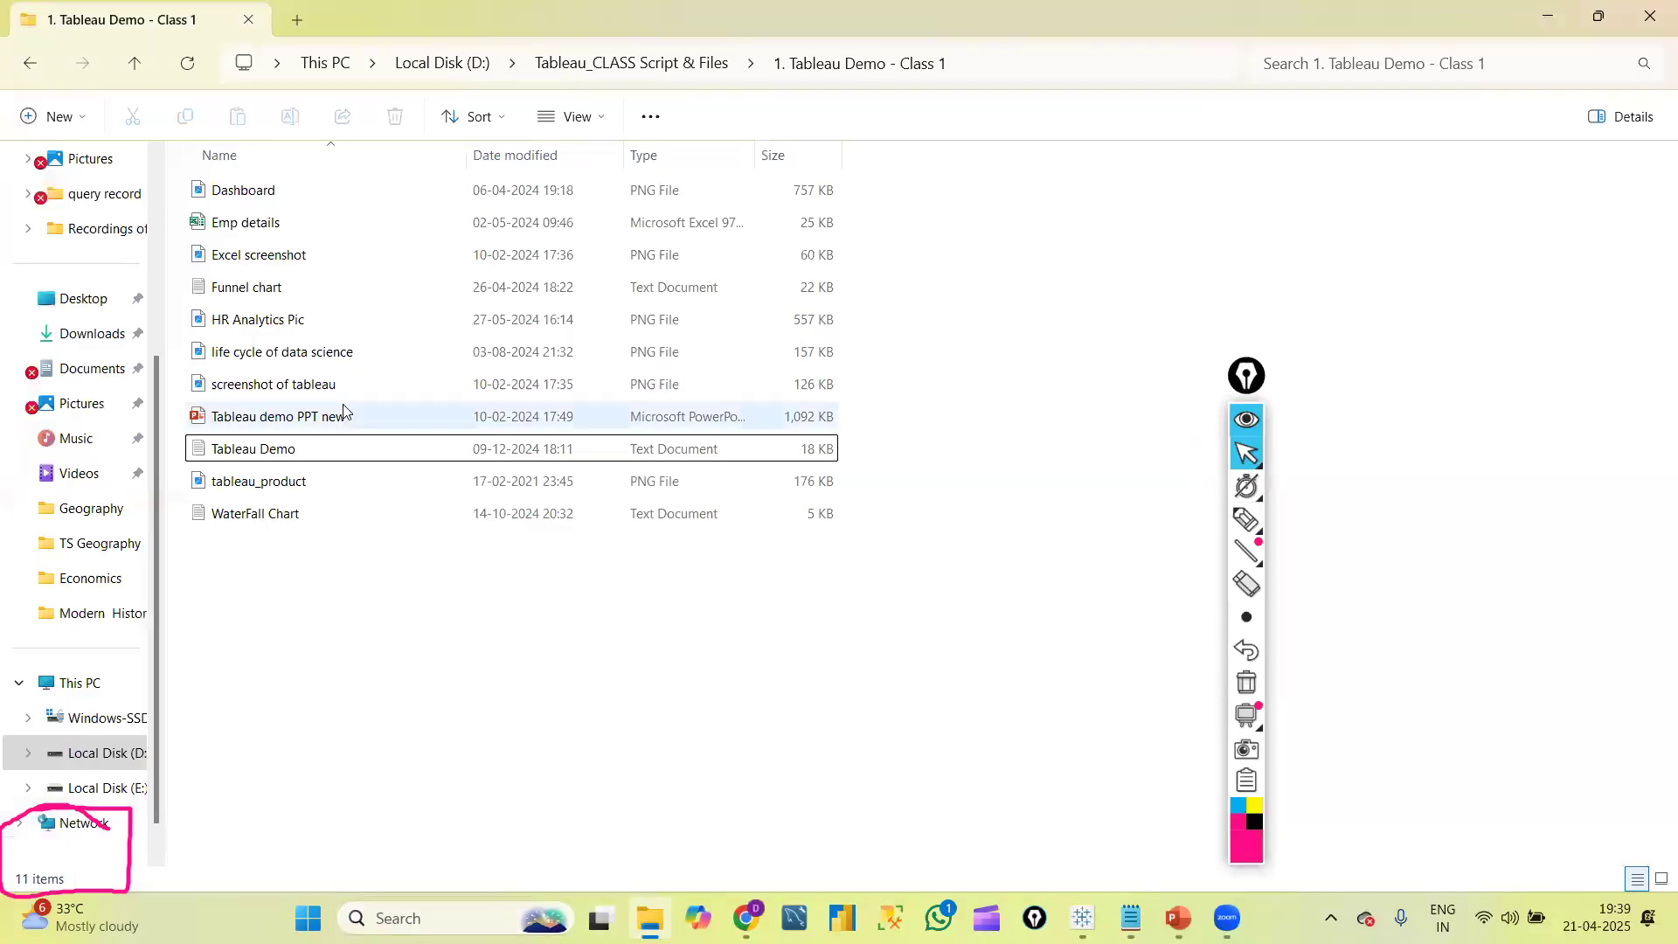
pyautogui.click(642, 63)
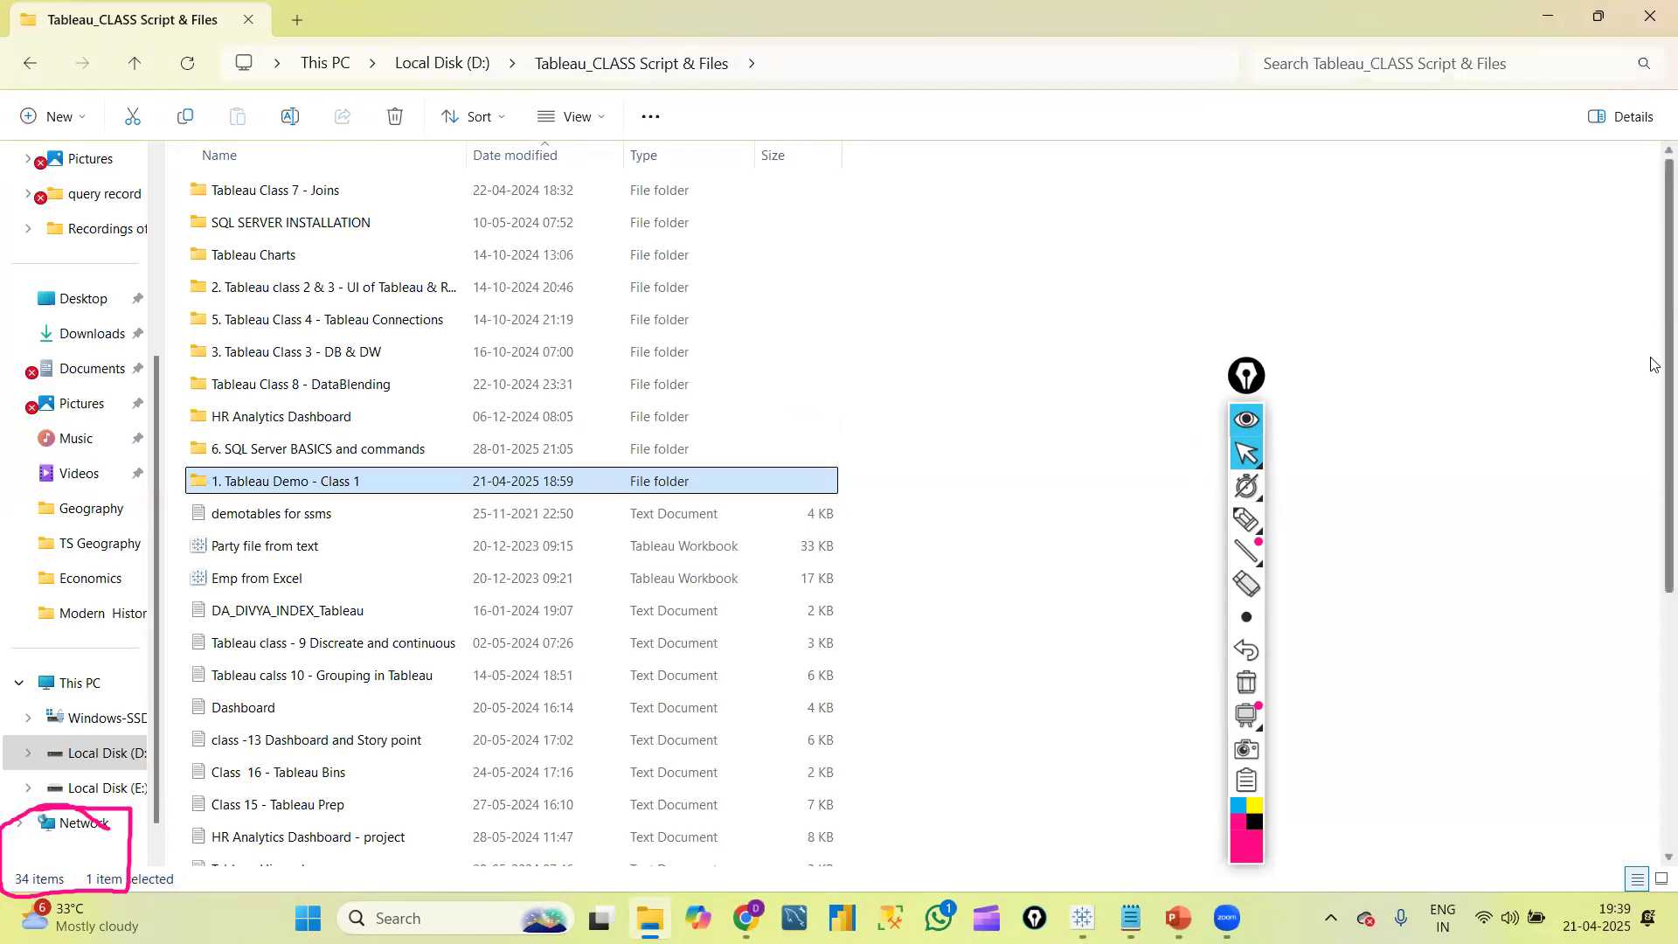
pyautogui.scroll(-4, 1654, 564)
pyautogui.scroll(4, 1654, 243)
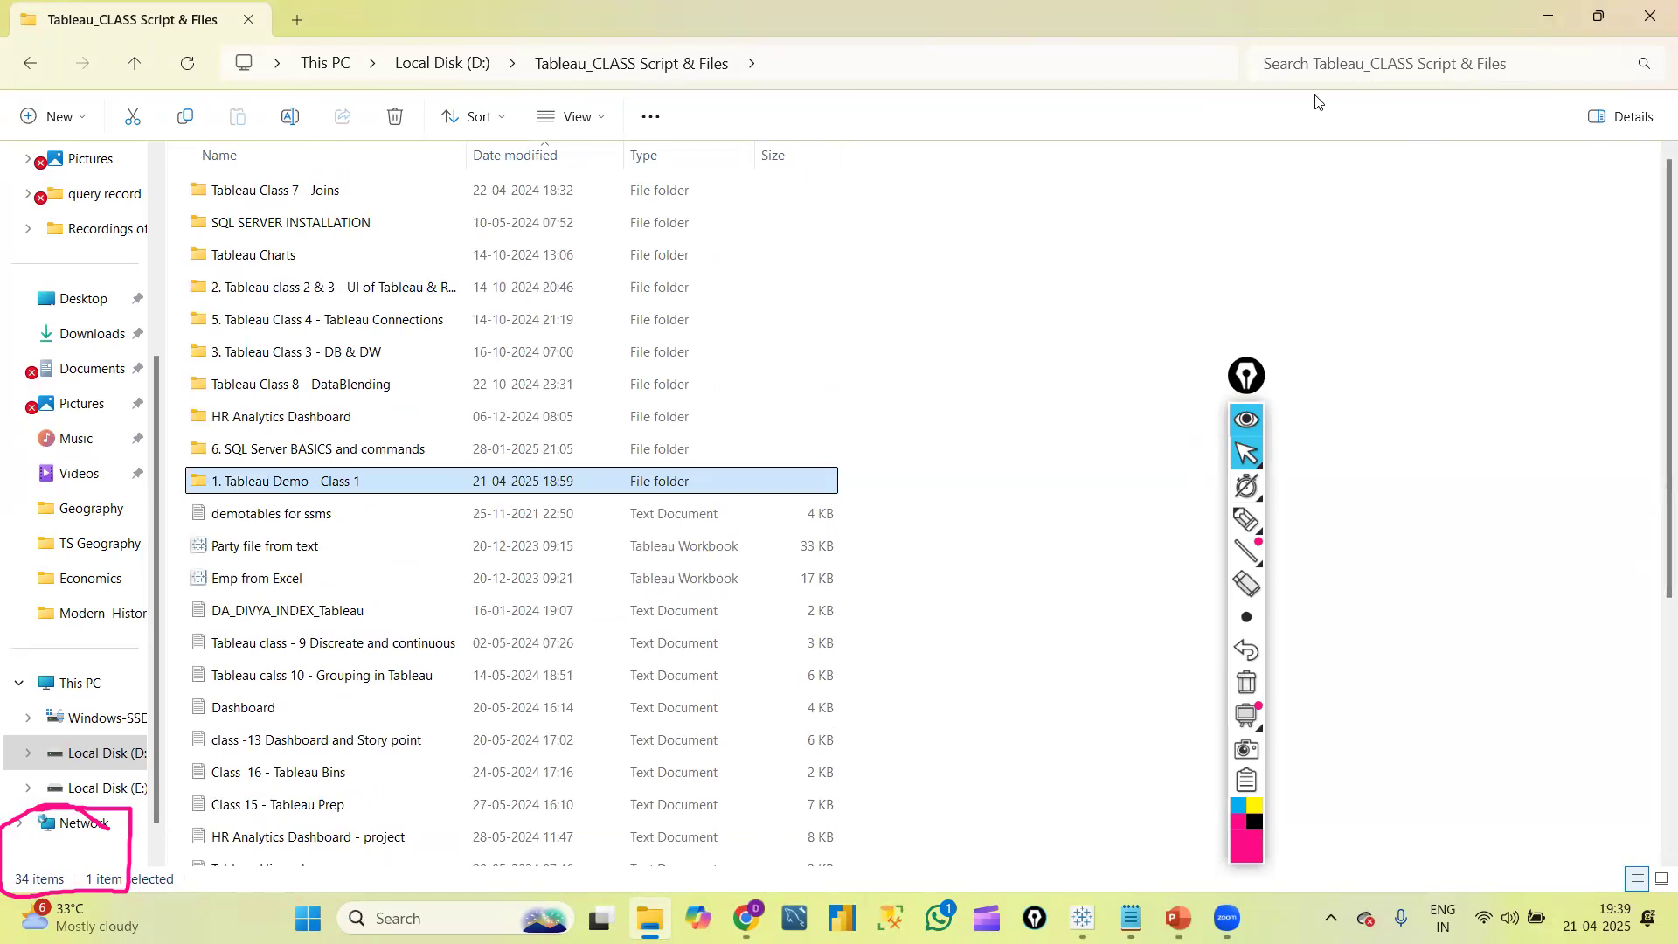
pyautogui.click(1344, 70)
pyautogui.write('sam')
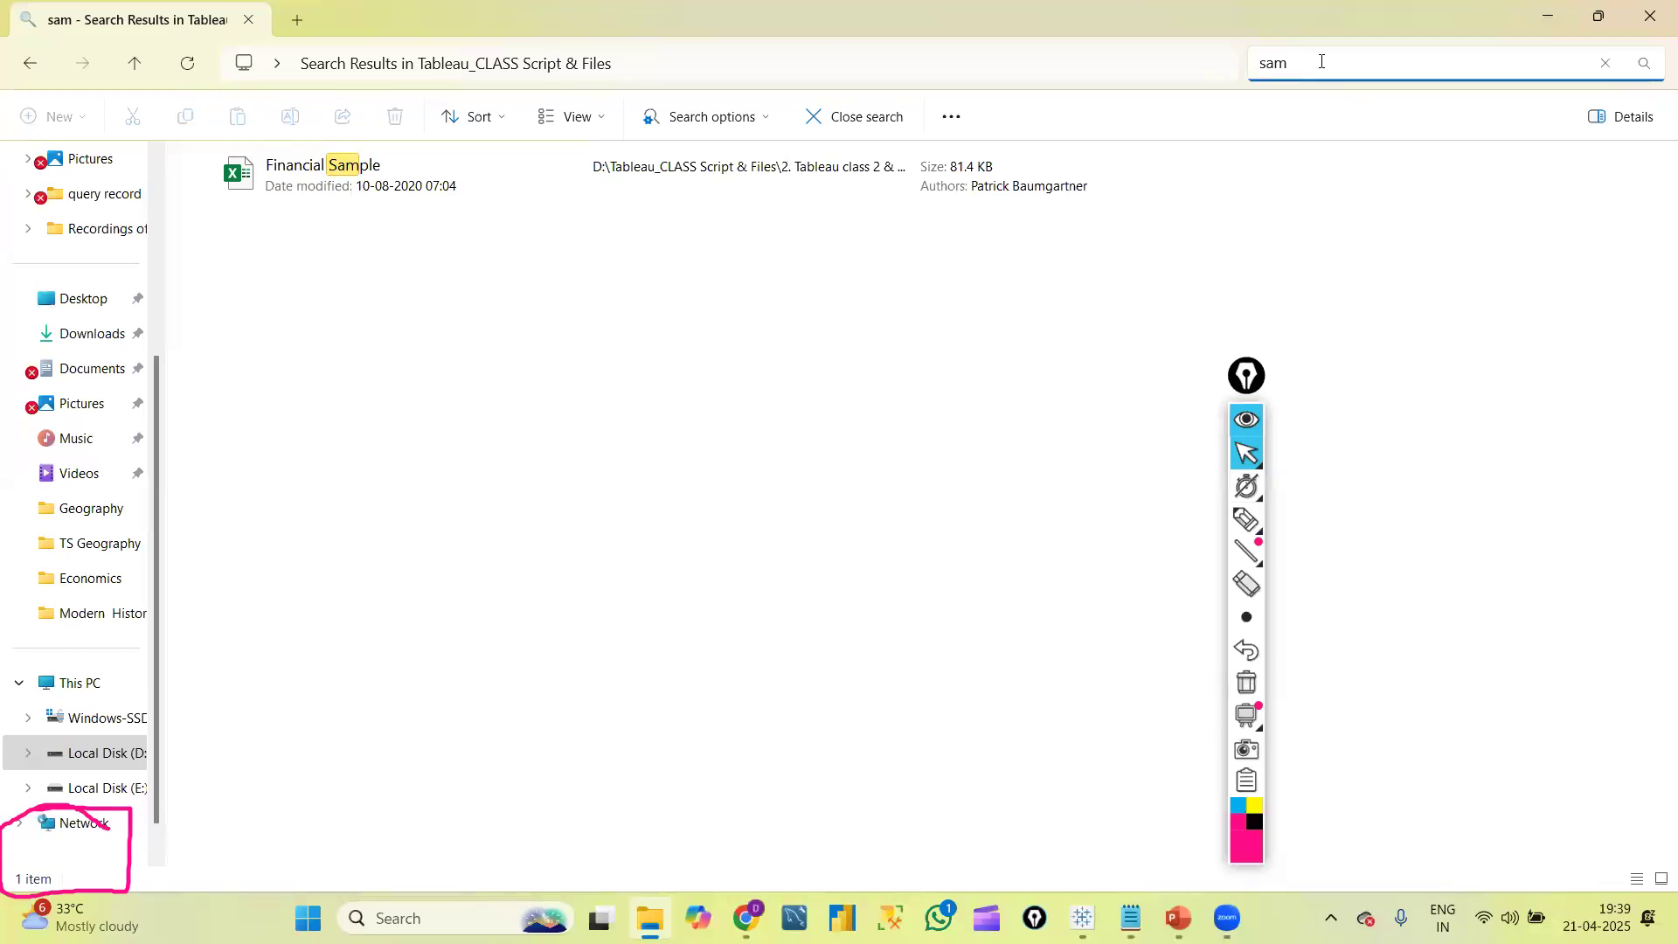
pyautogui.write('ple su')
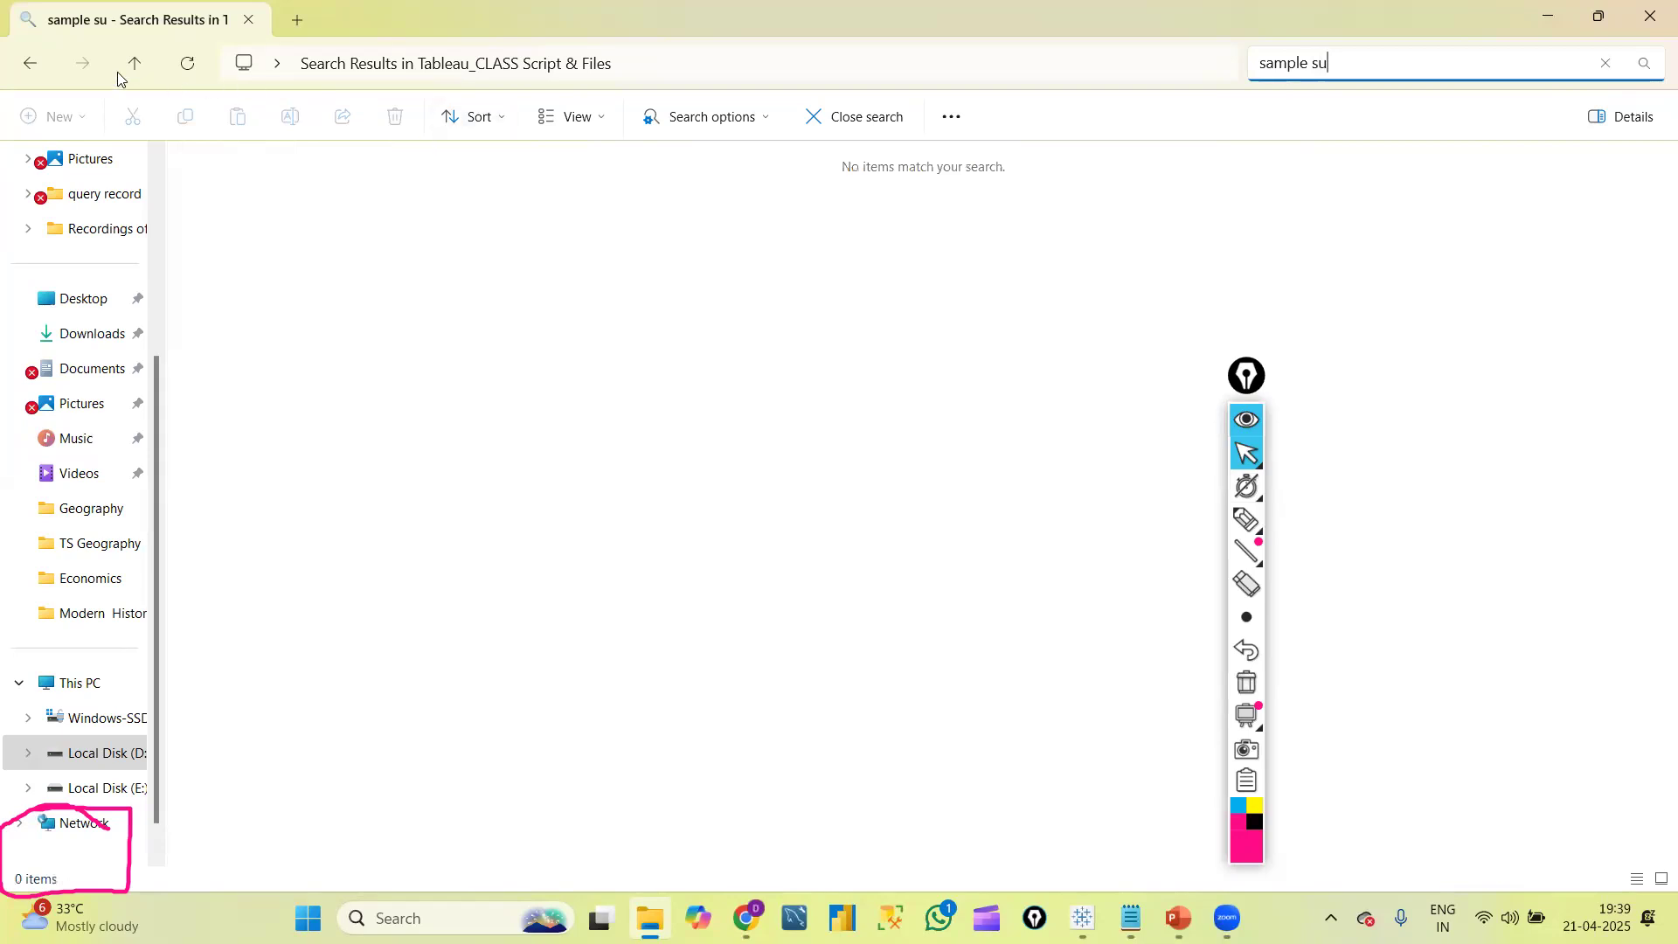
# Search the Documents folder for "sam", open the Sample - Superstore Excel workbook dated 11-06-2023, and clear the leftover pink ink
pyautogui.click(116, 373)
pyautogui.click(1351, 65)
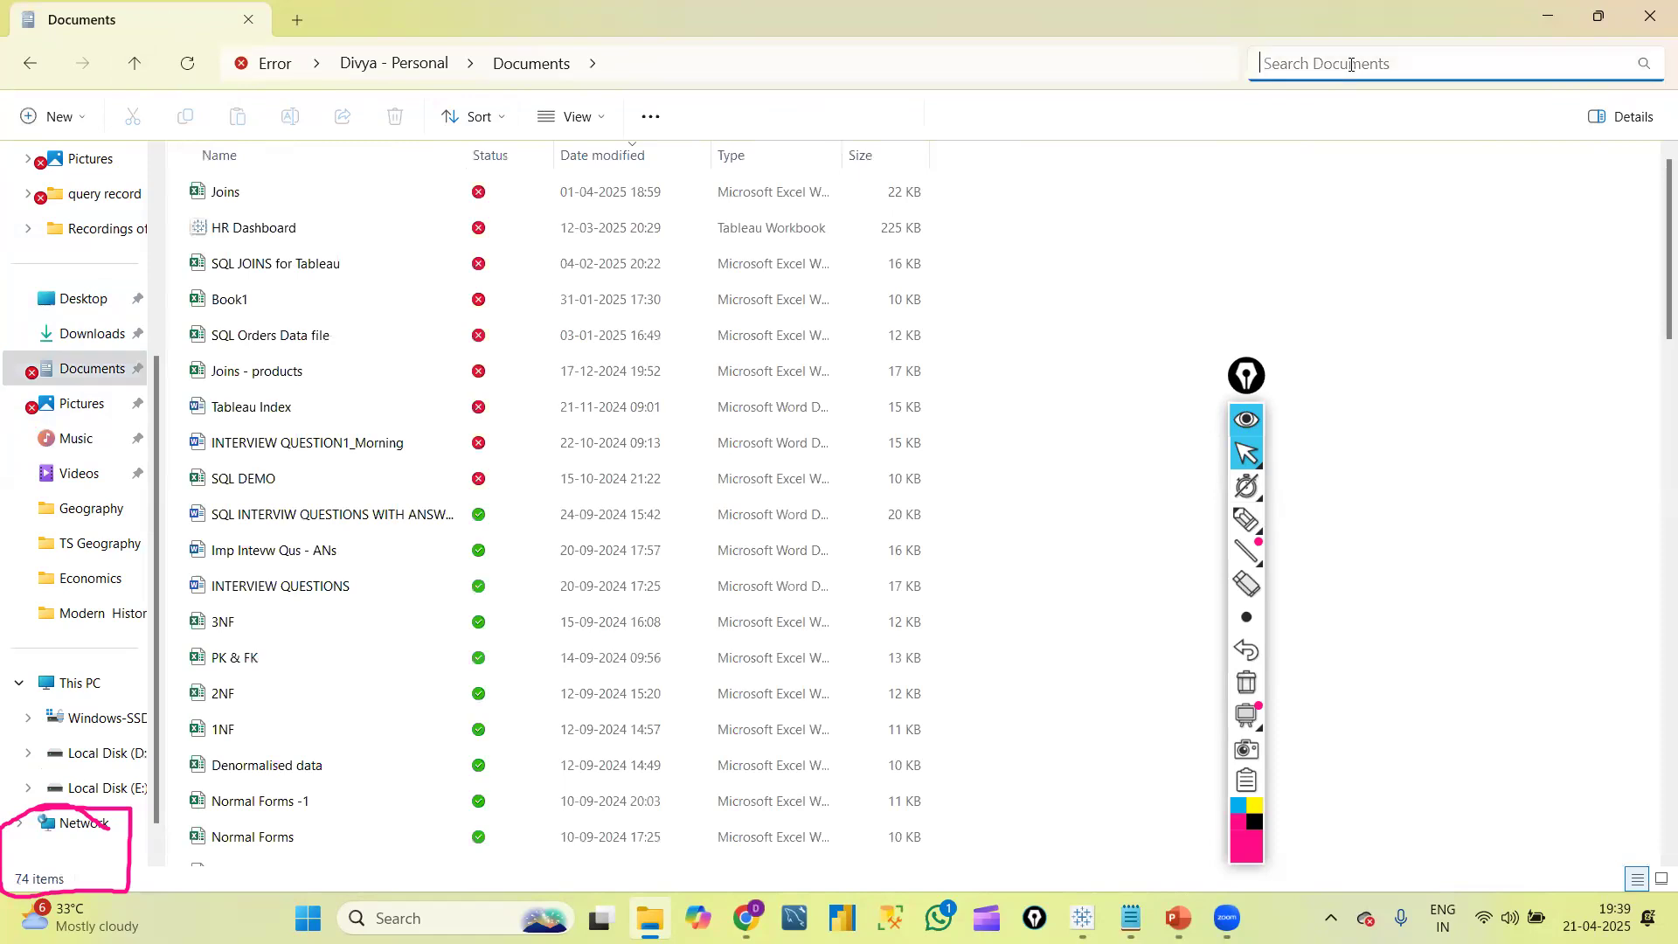
pyautogui.write('sam')
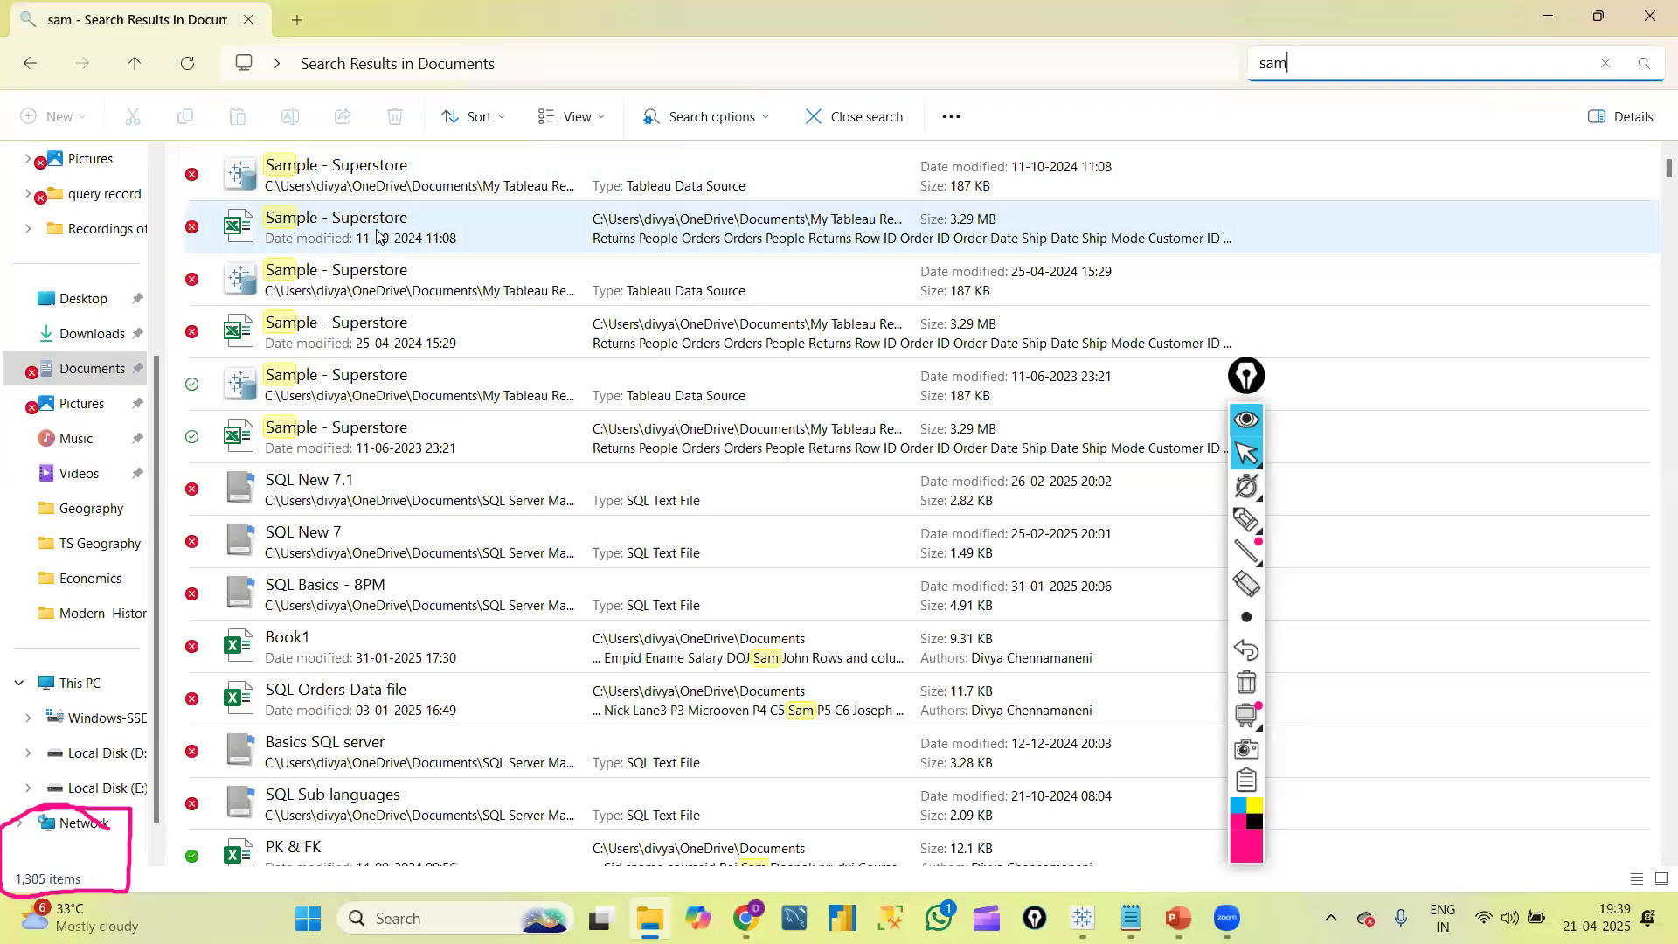
pyautogui.click(352, 437)
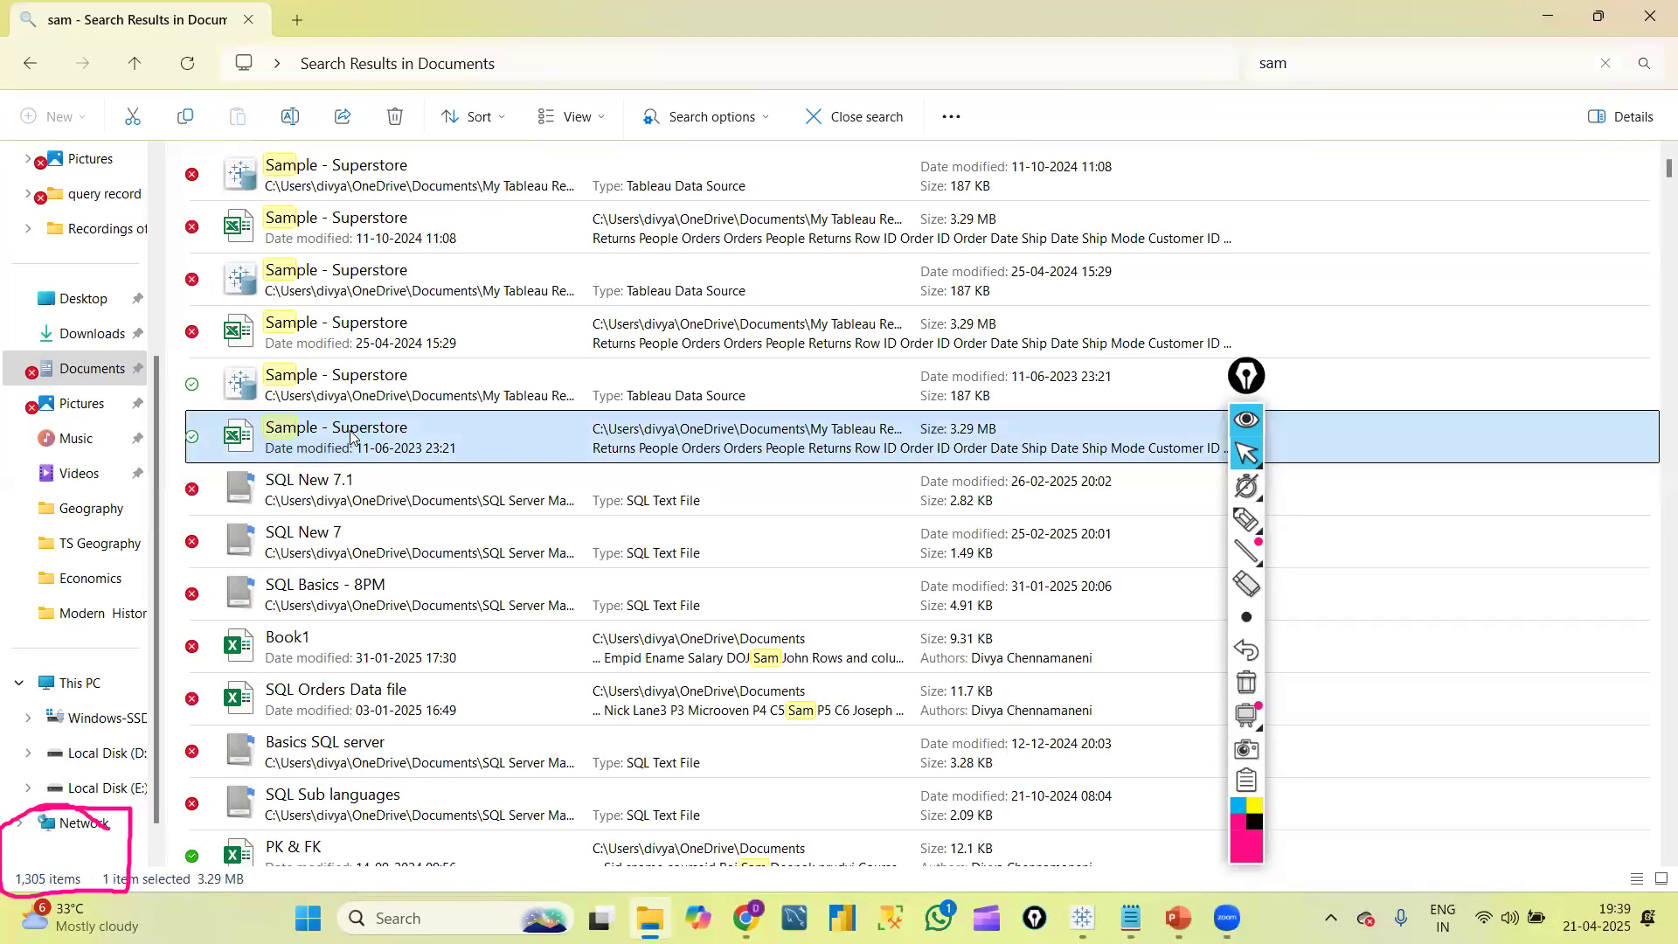
pyautogui.doubleClick(353, 437)
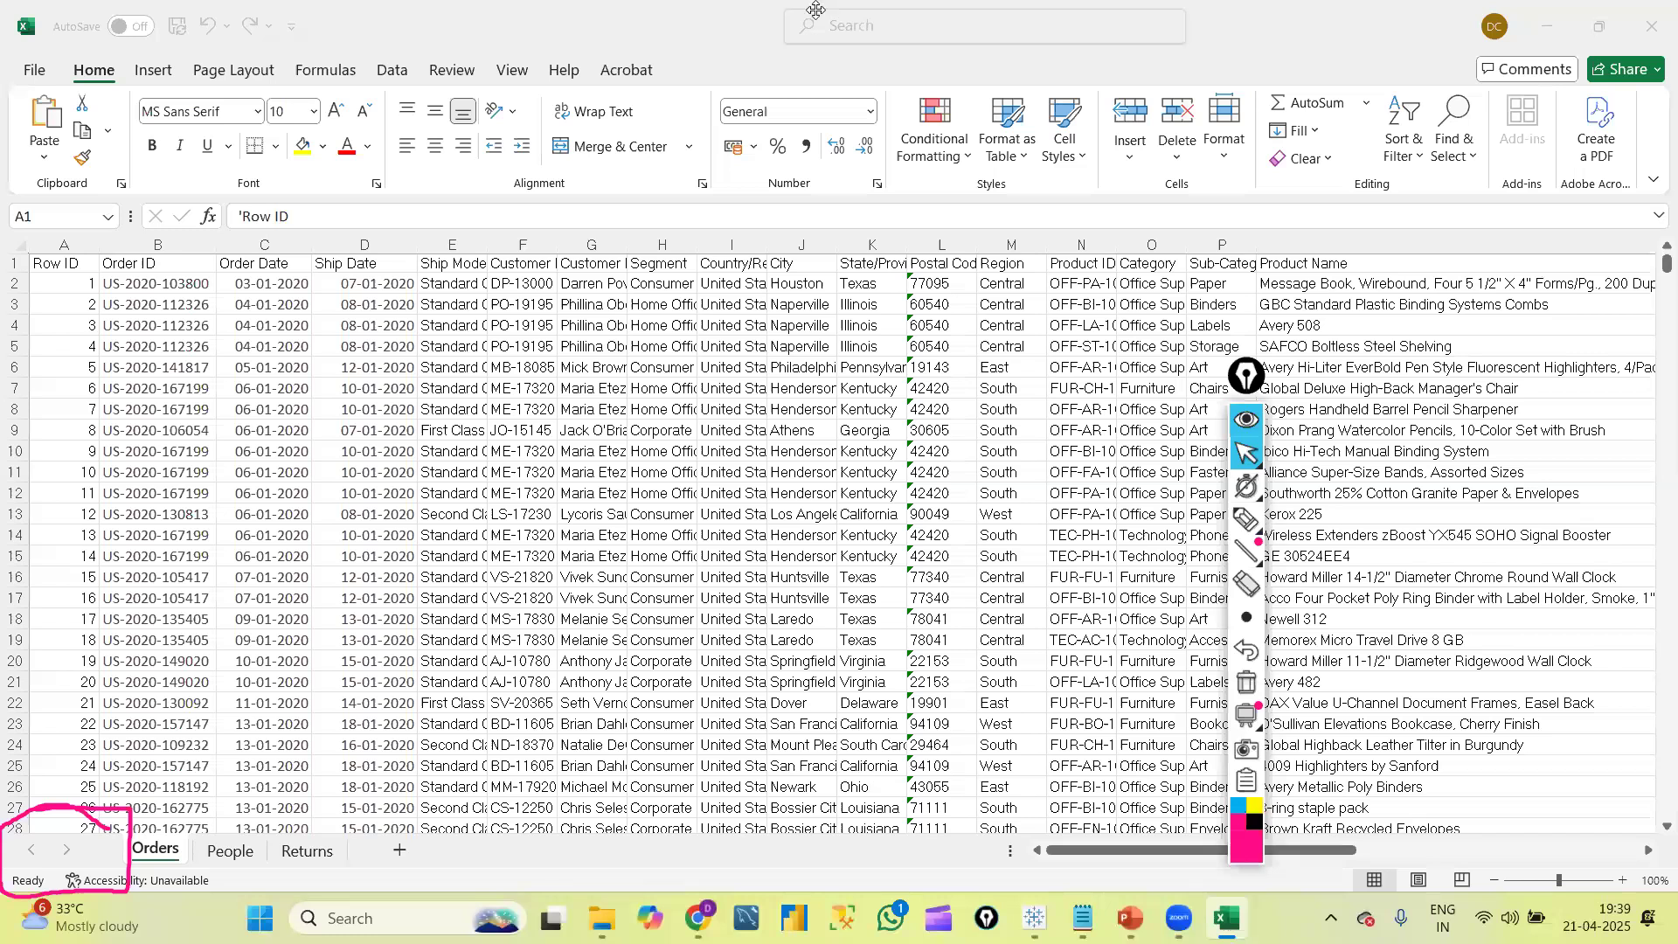
pyautogui.click(1246, 681)
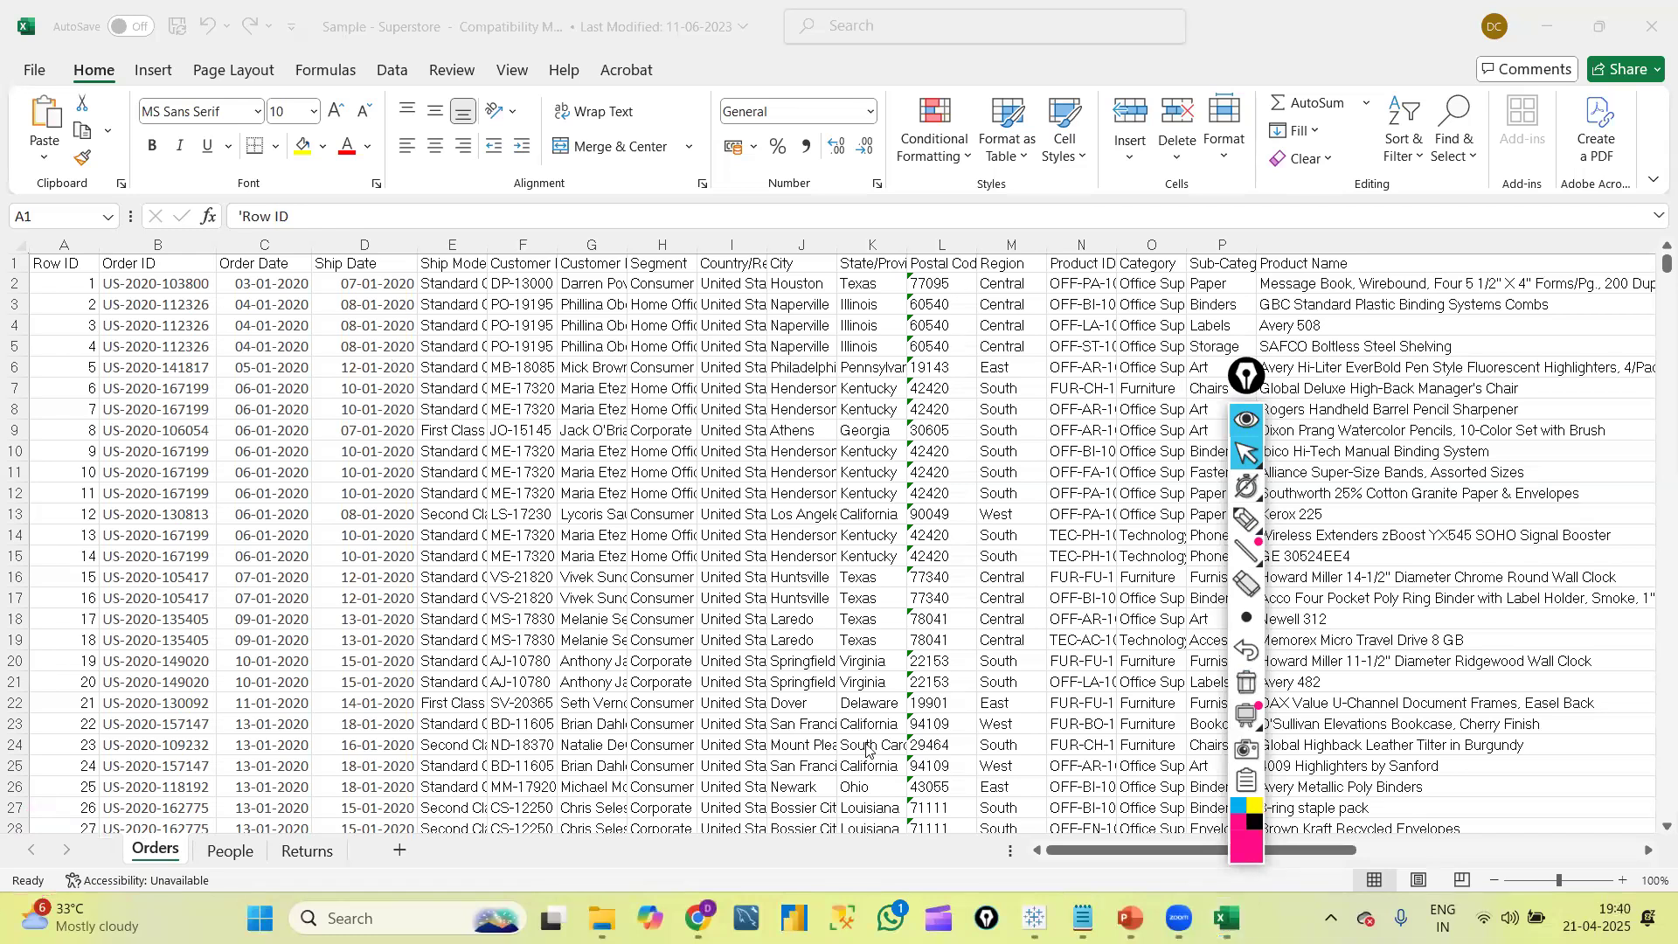
# Examine the Orders, People and Returns sheets, including the Returned and Order ID columns, and switch back to Tableau
pyautogui.moveTo(1089, 854); pyautogui.dragTo(996, 874)
pyautogui.click(227, 852)
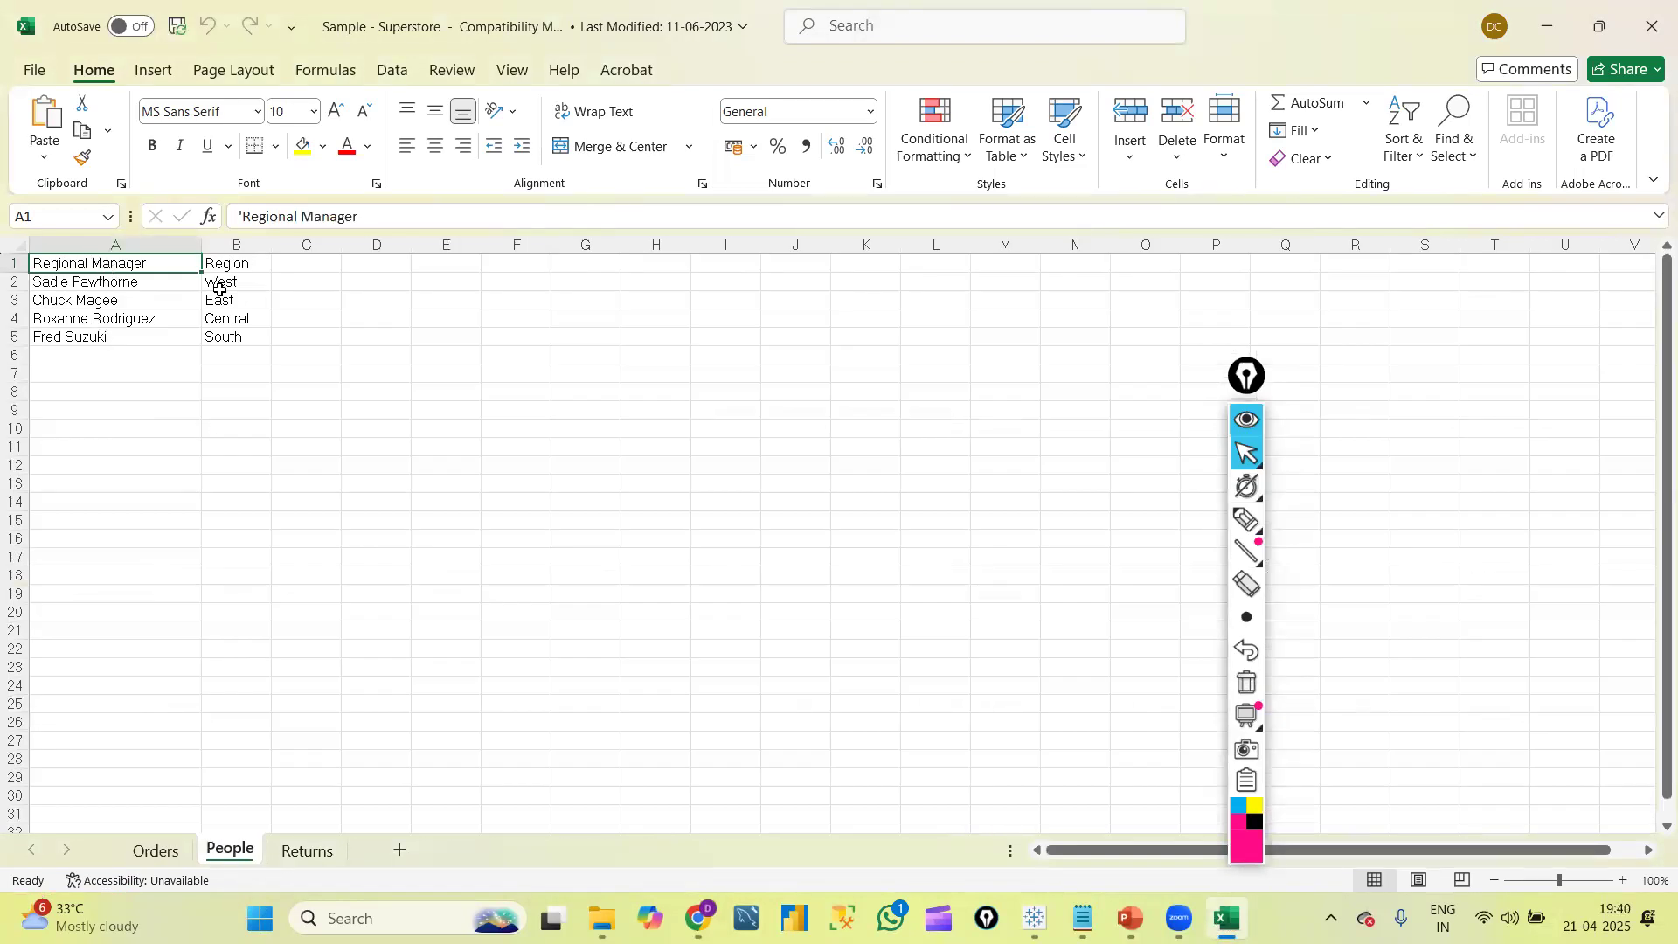
pyautogui.click(307, 853)
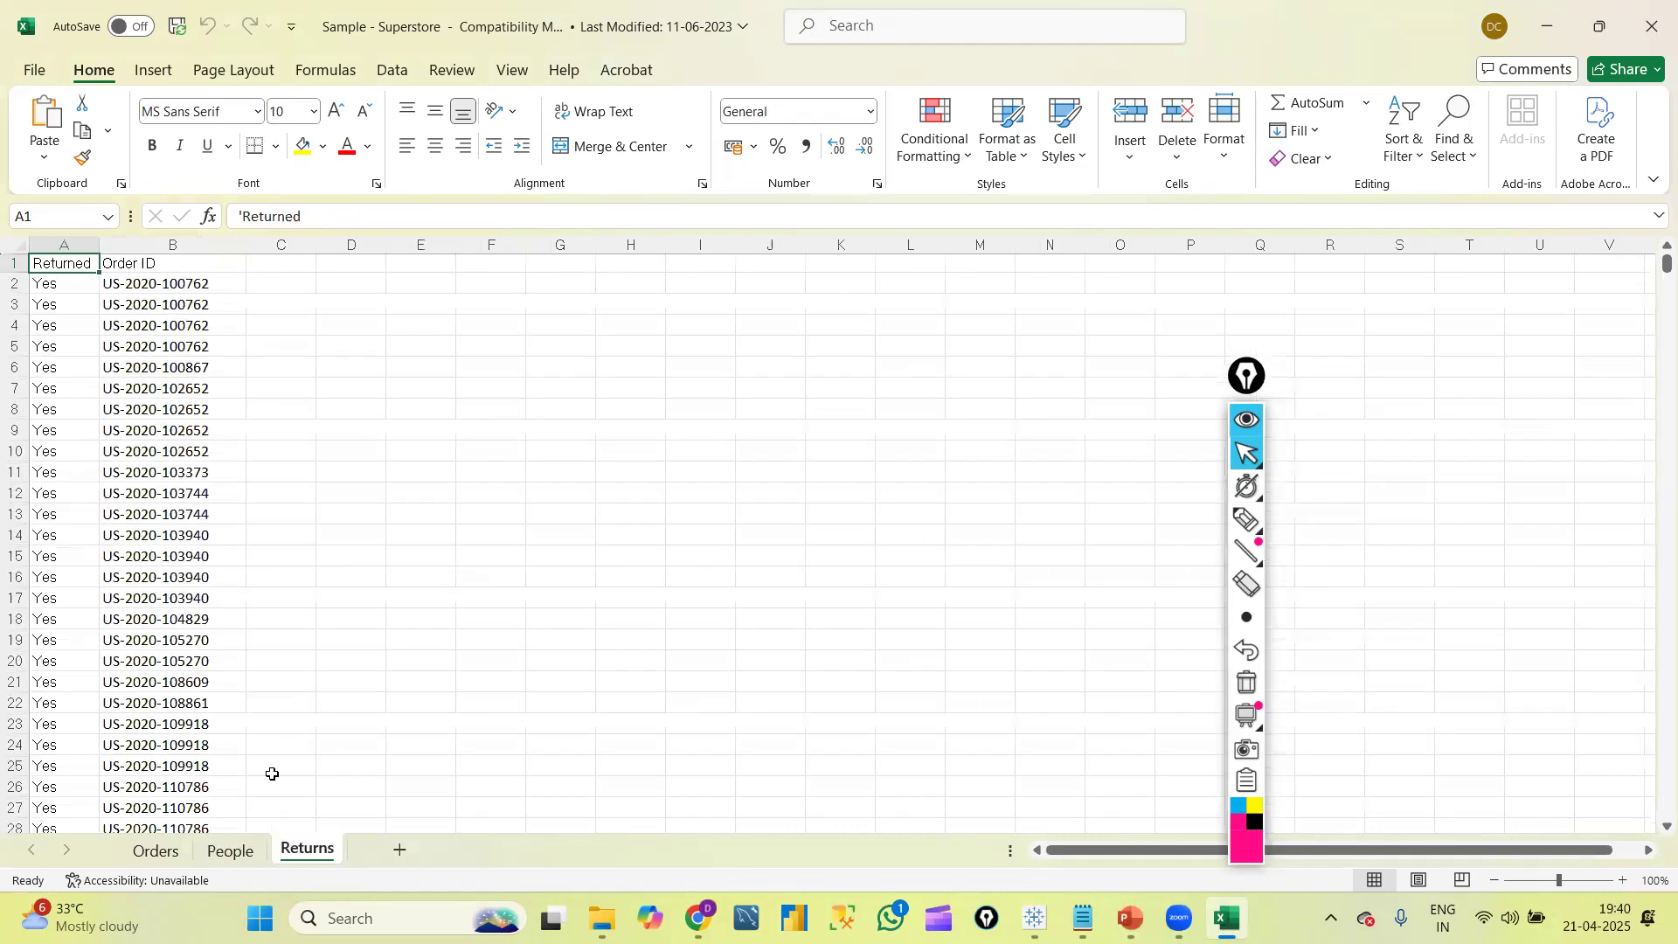
pyautogui.moveTo(62, 290); pyautogui.dragTo(61, 657)
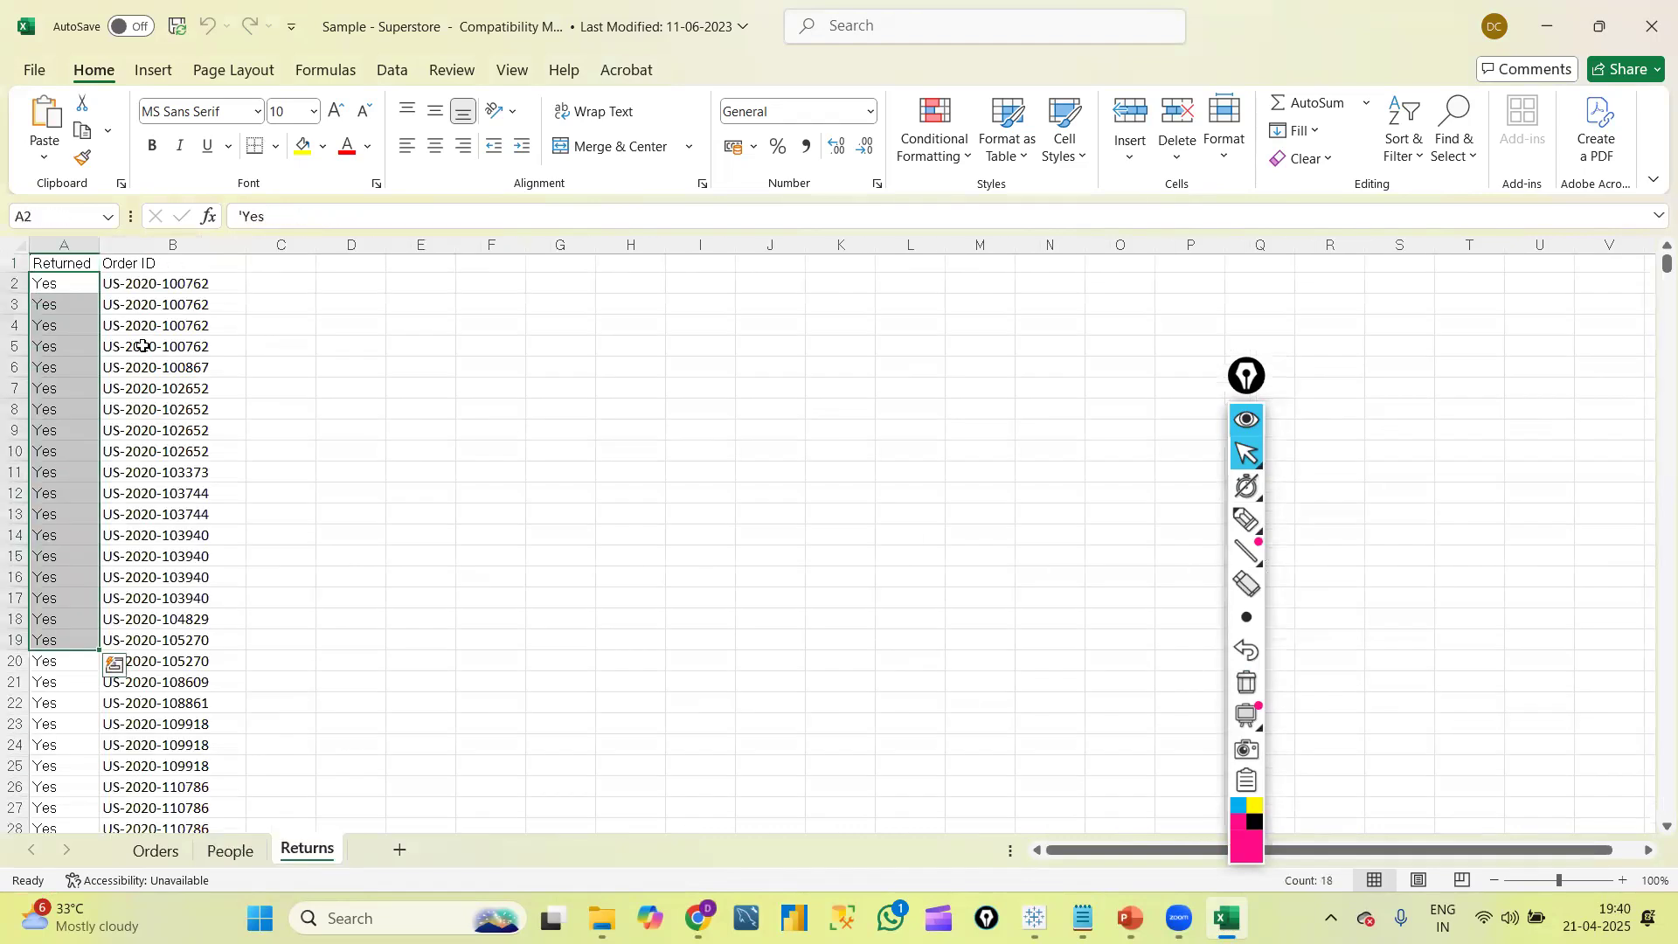
pyautogui.moveTo(163, 302); pyautogui.dragTo(183, 622)
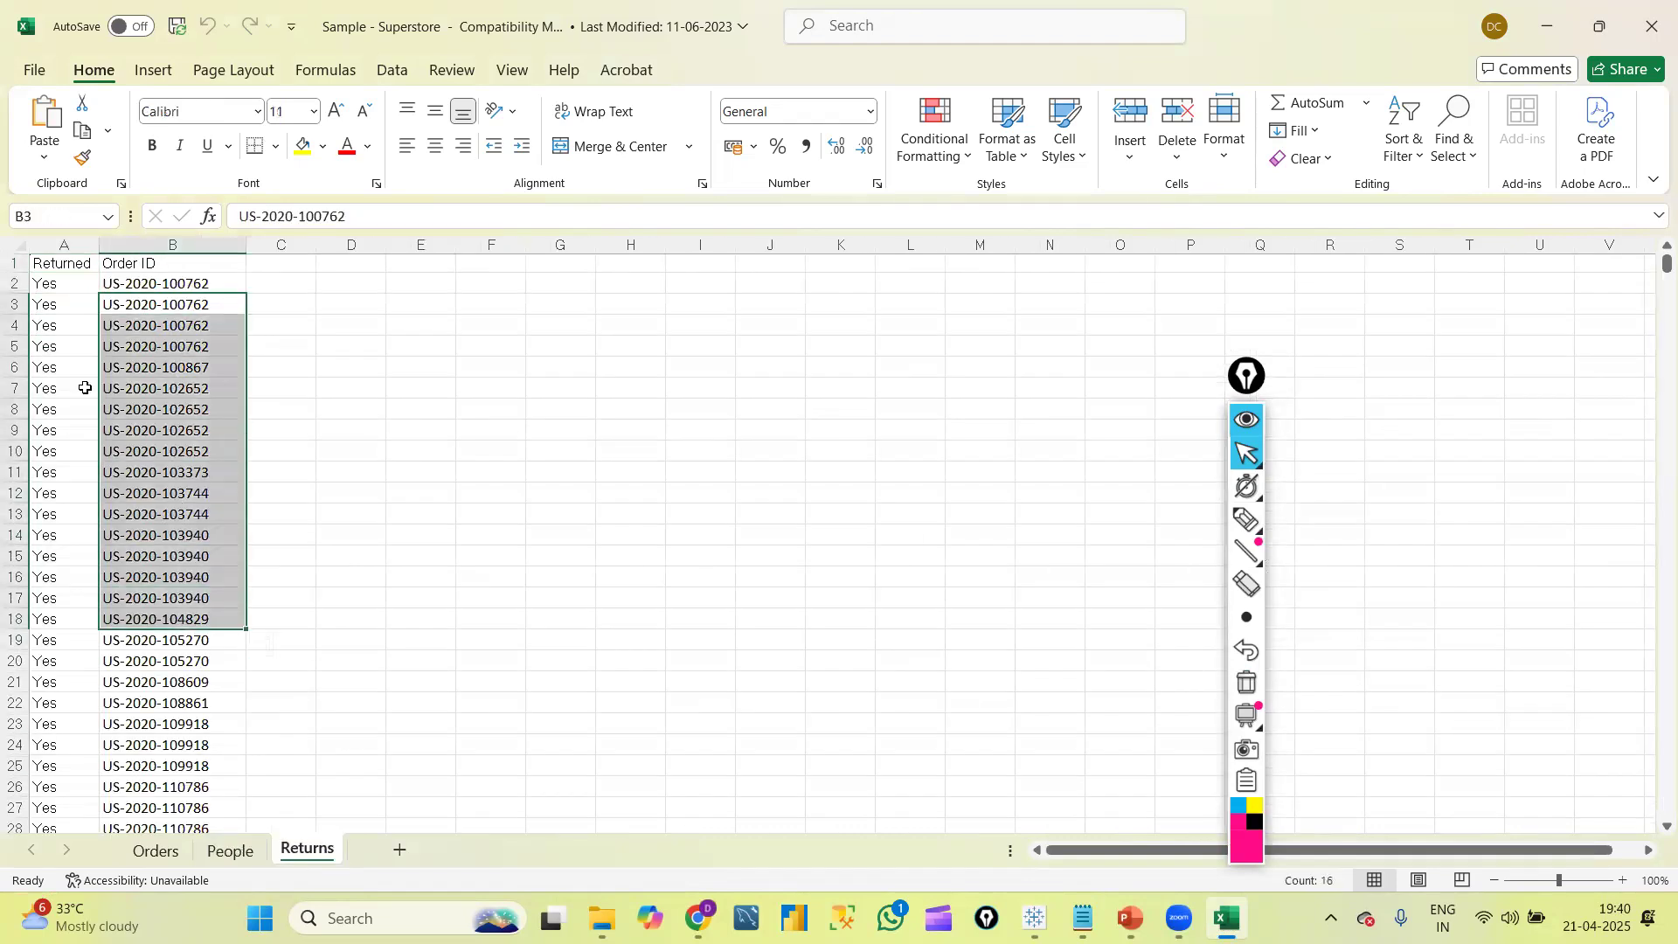
pyautogui.click(74, 364)
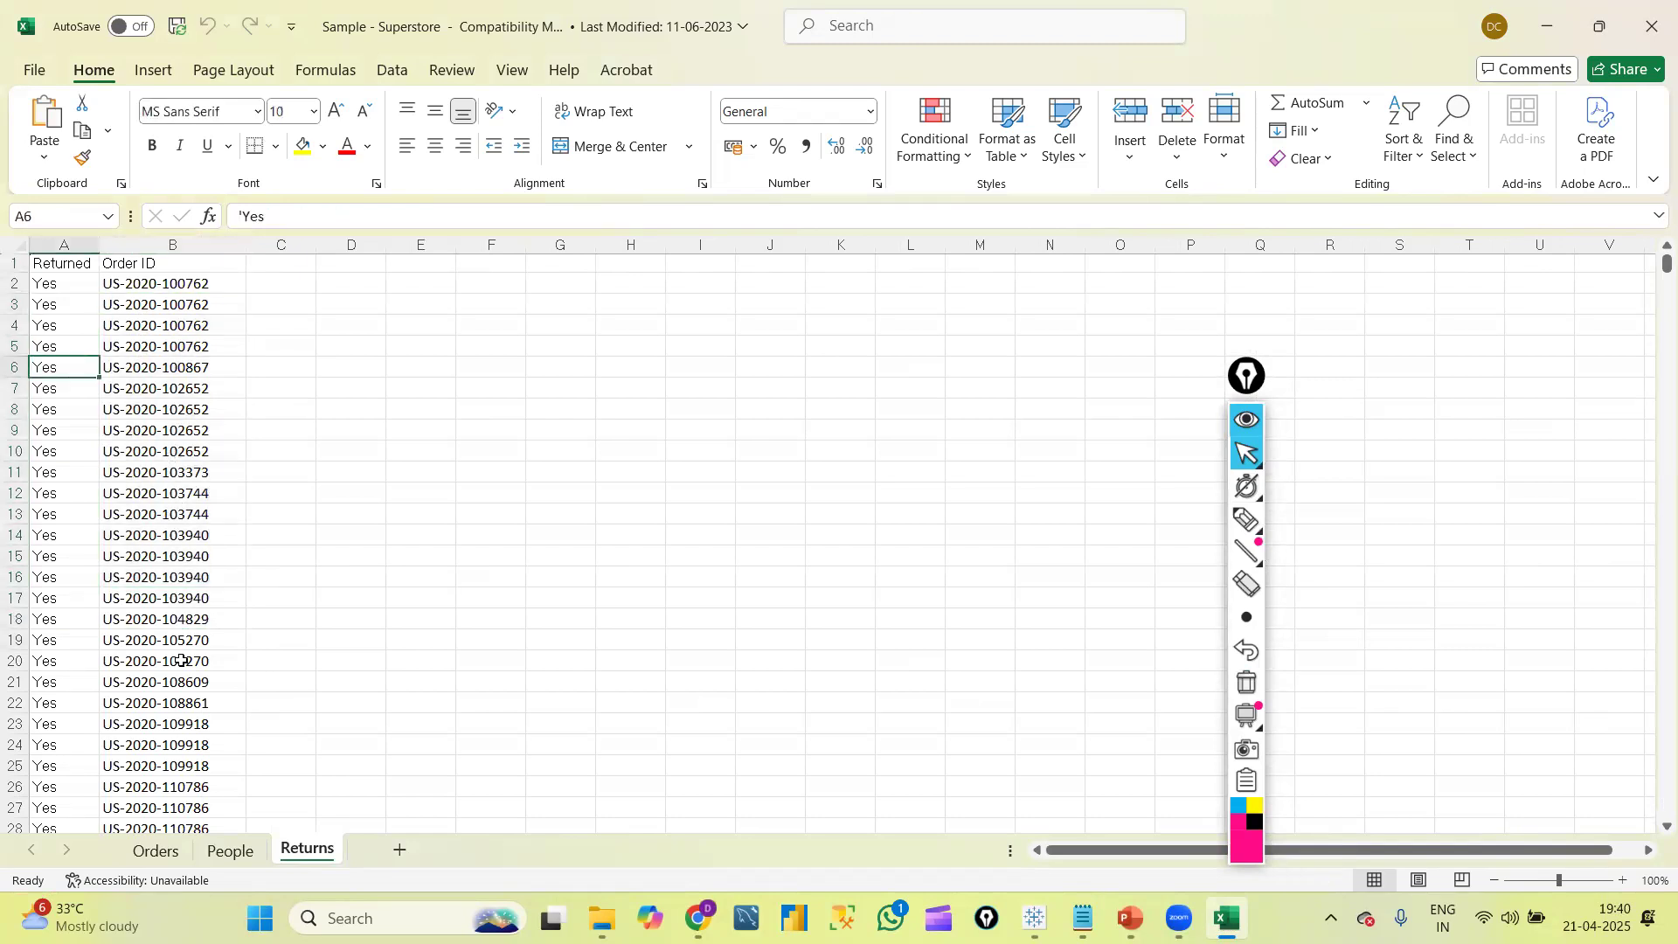
pyautogui.click(156, 850)
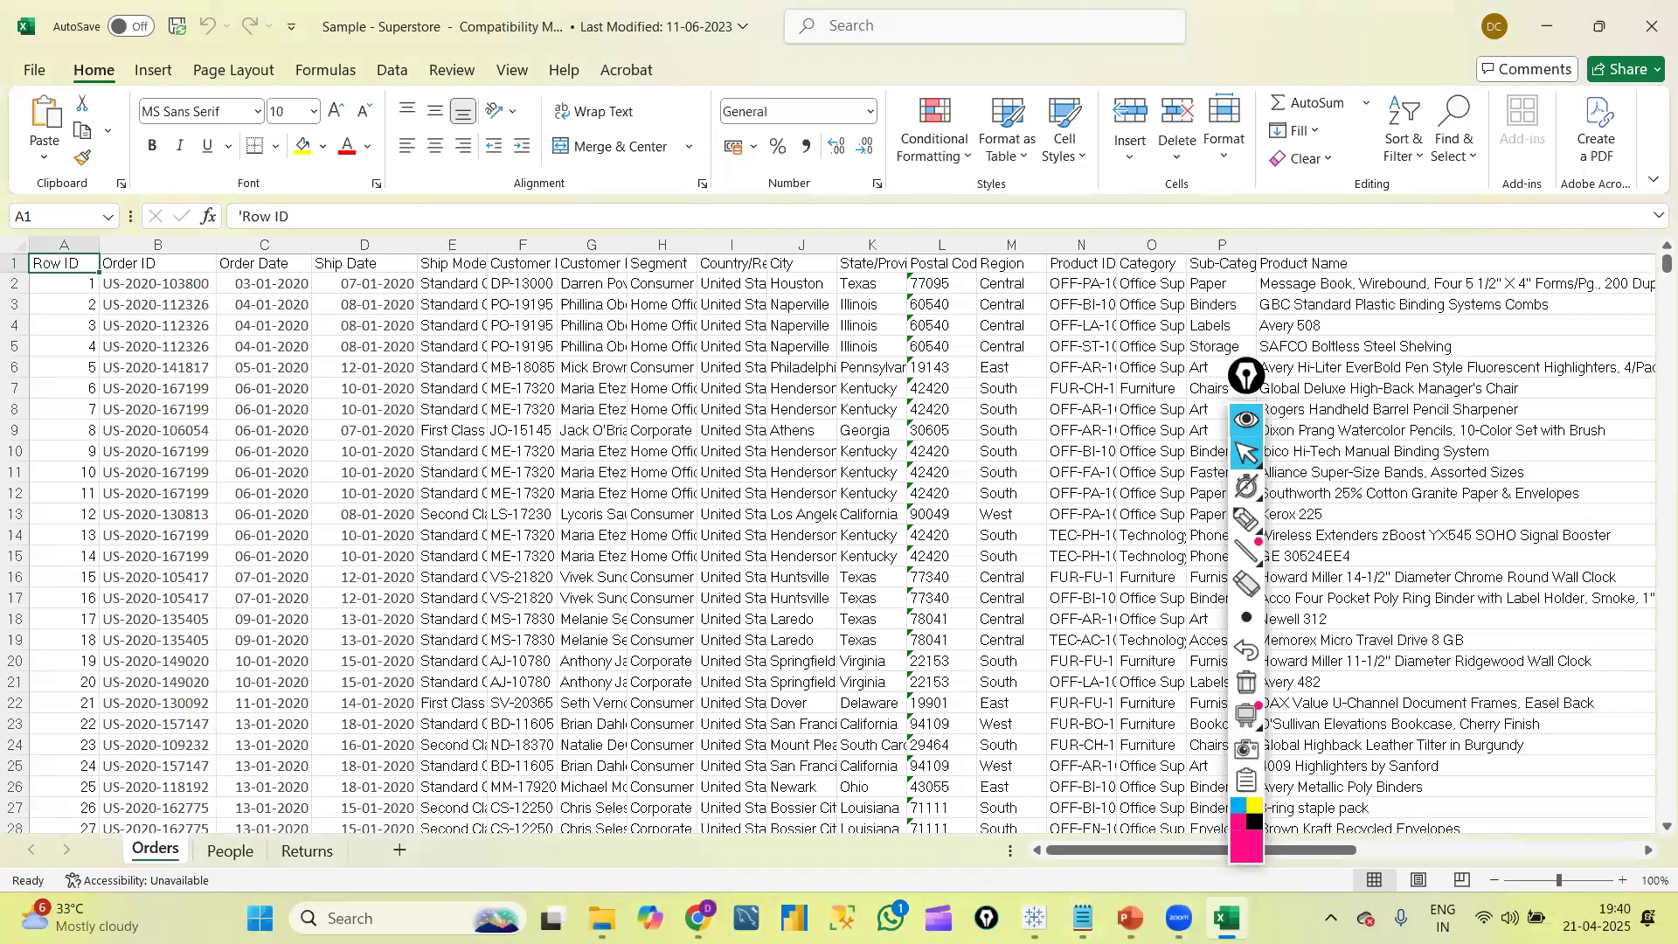
pyautogui.click(1034, 918)
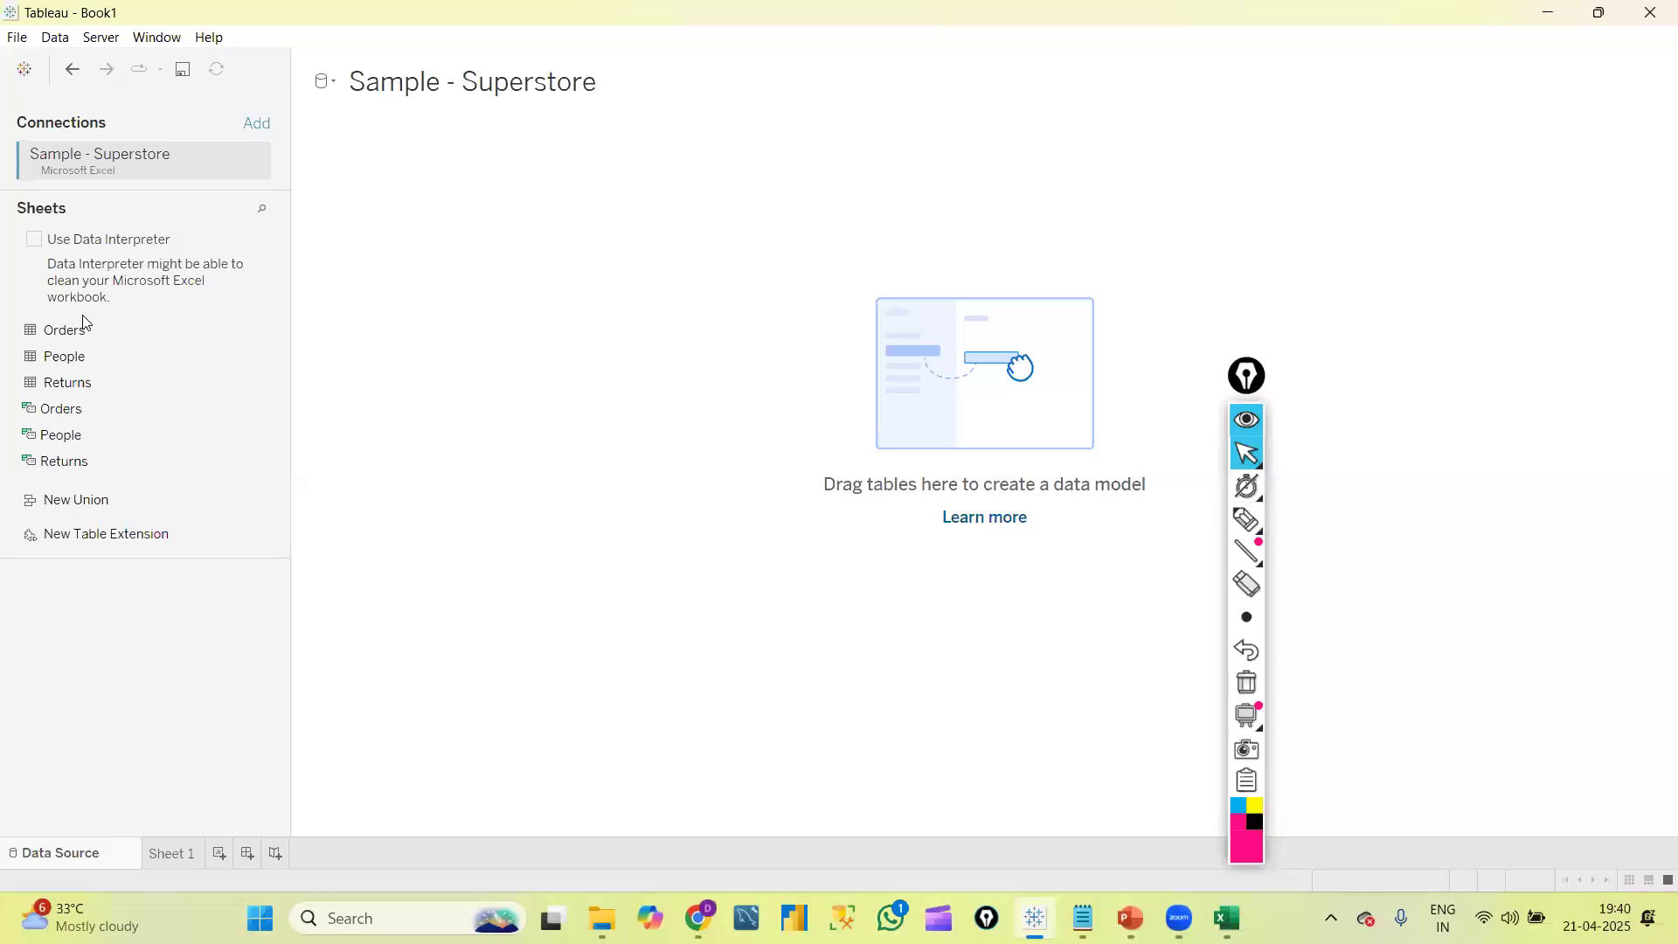
# Add the Orders sheet to the data model and move the annotation toolbar clear of the data preview
pyautogui.click(127, 330)
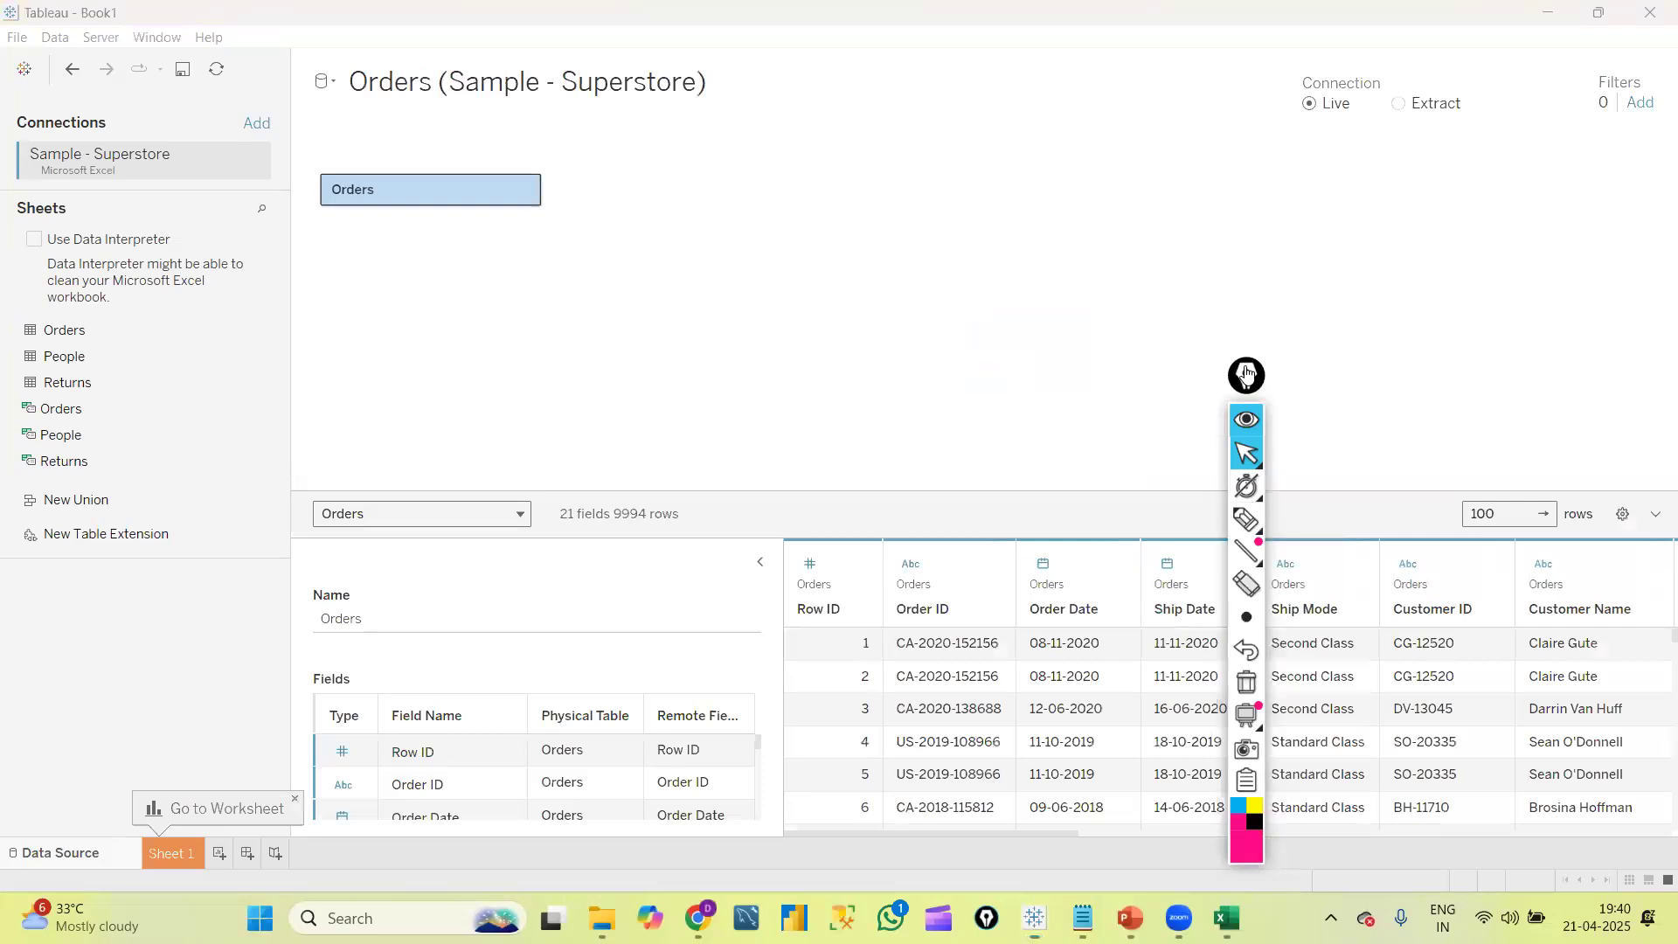
pyautogui.moveTo(1247, 375); pyautogui.dragTo(247, 264)
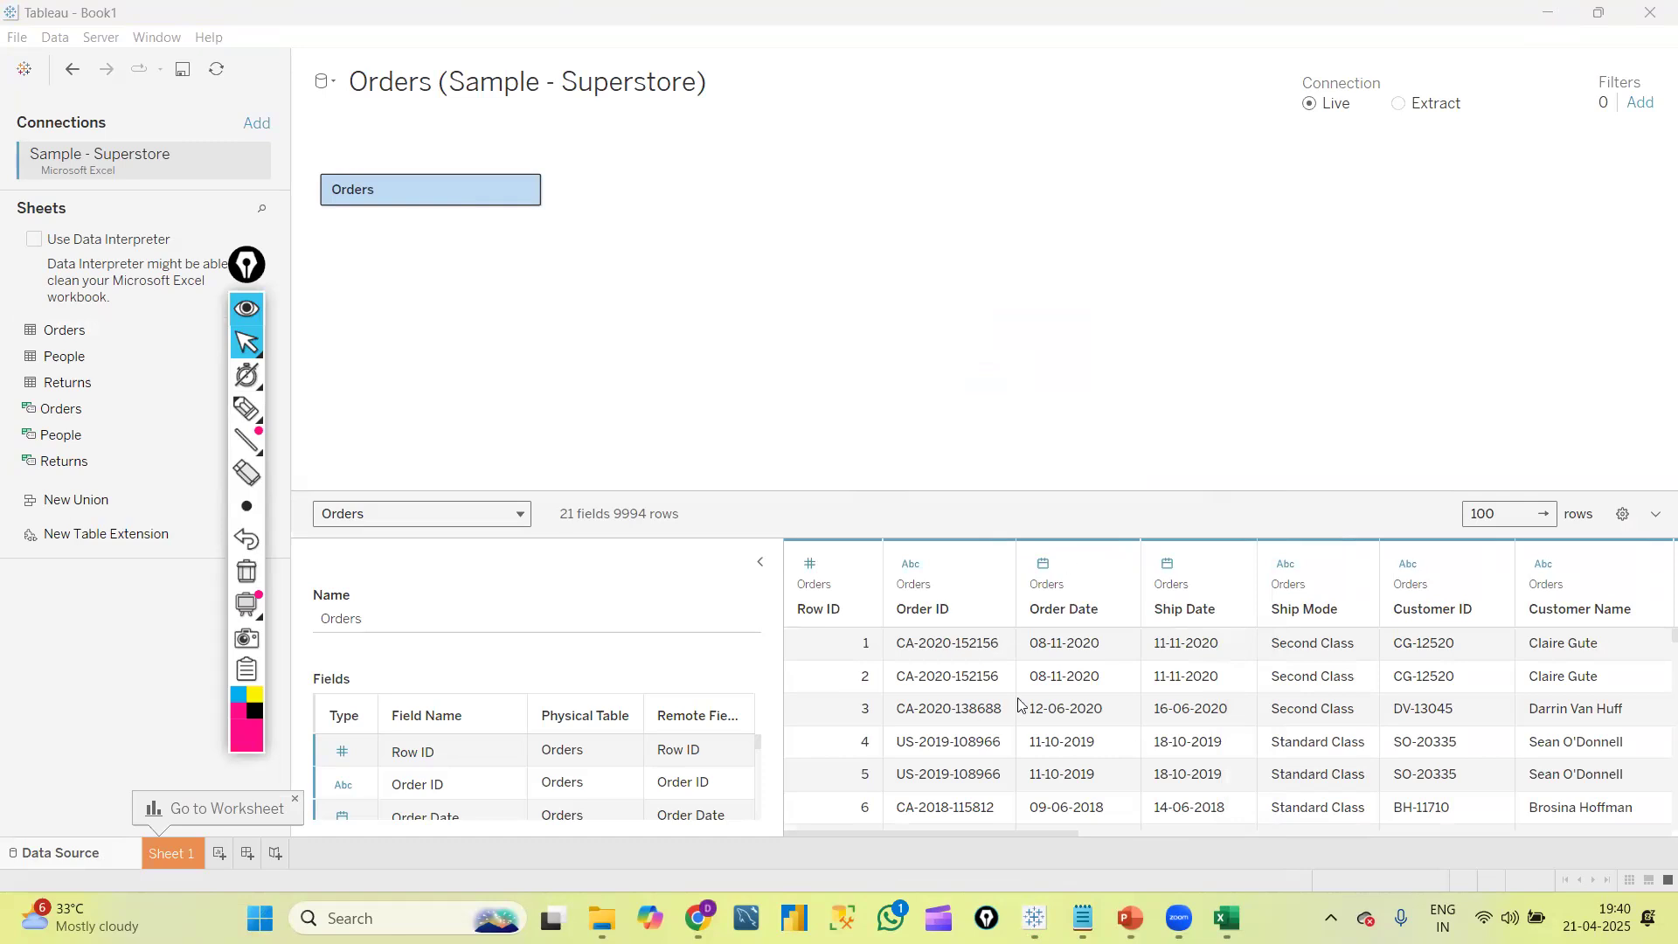
# Compare the Orders data preview with the Orders sheet in the Excel workbook
pyautogui.click(1226, 917)
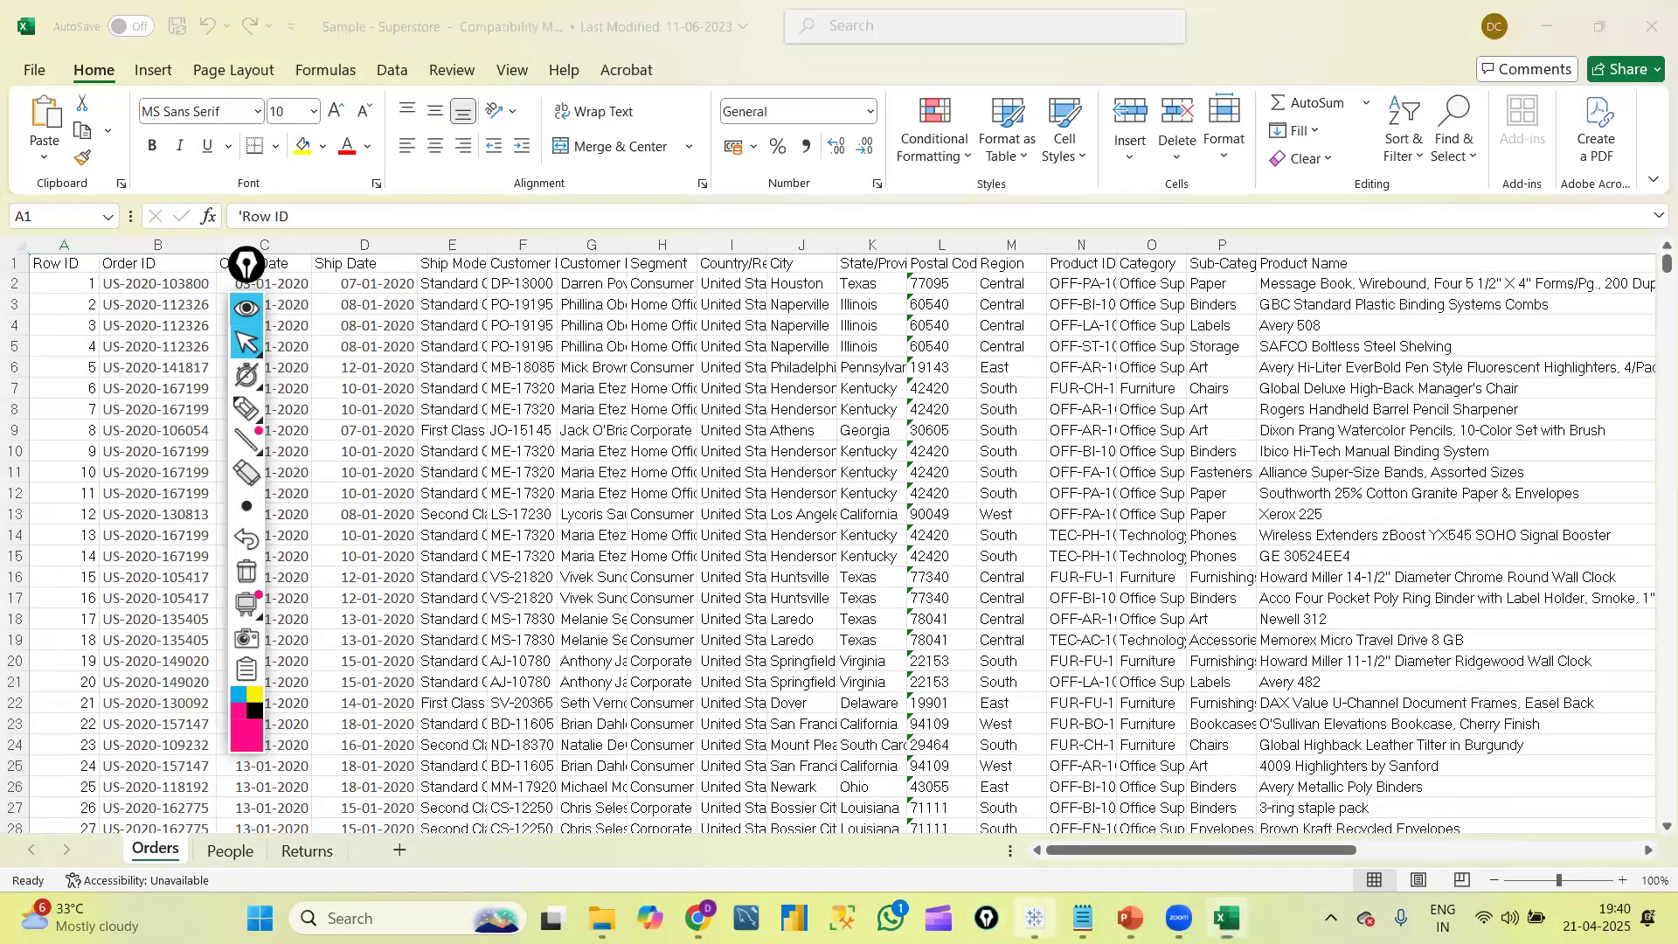
pyautogui.click(1034, 917)
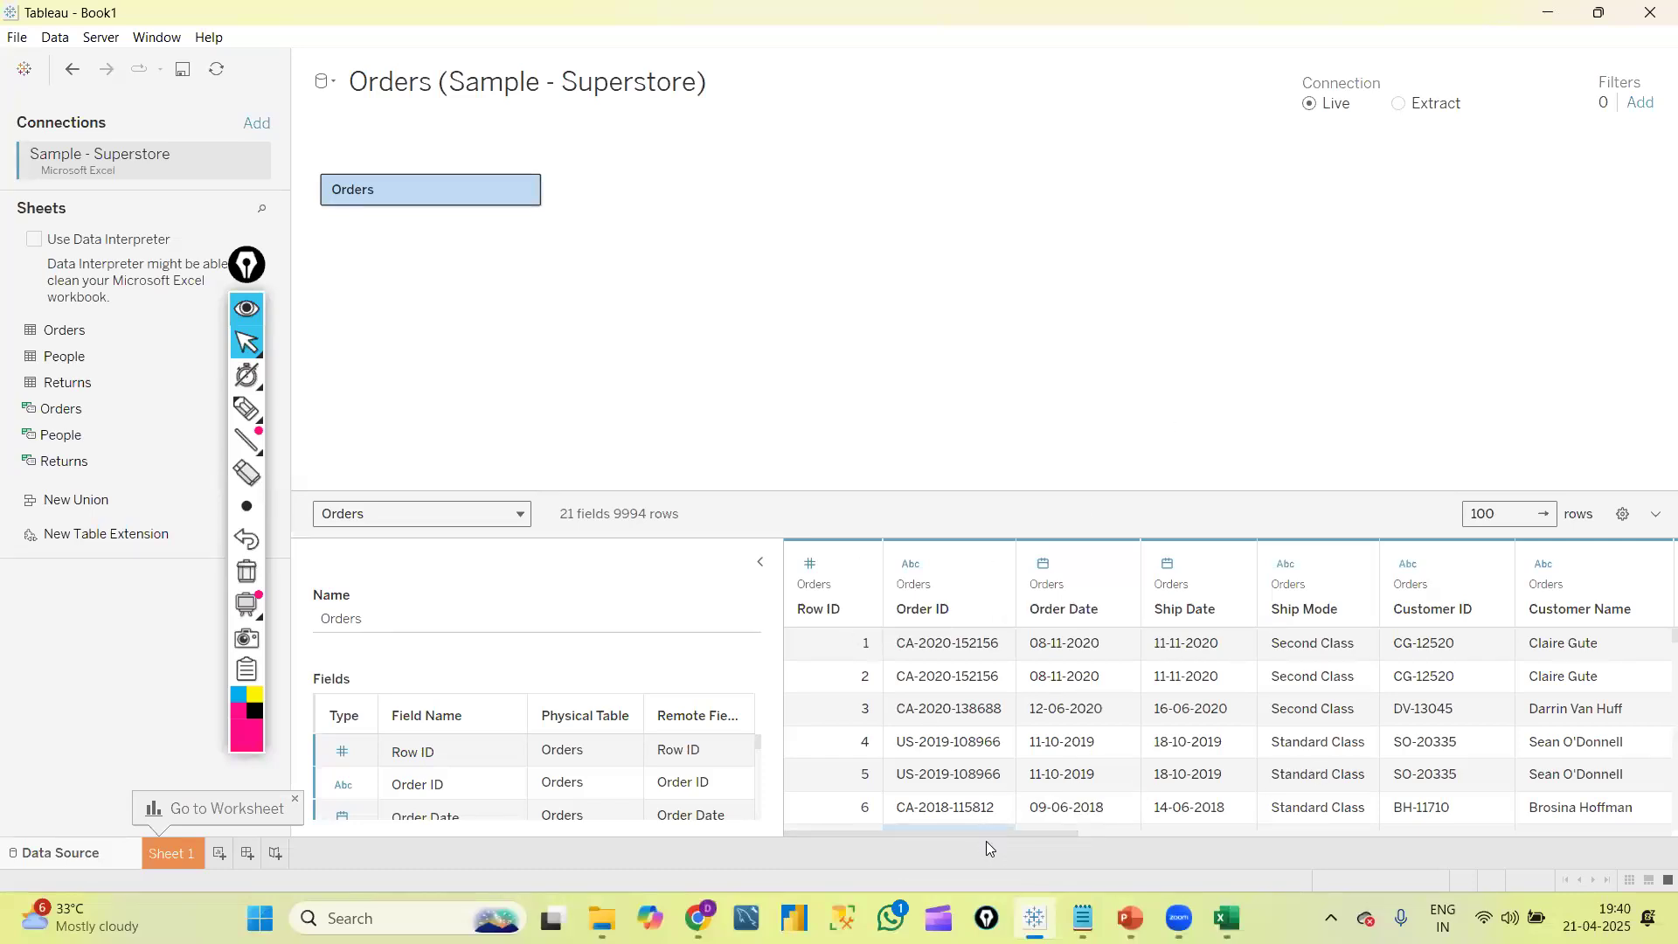
pyautogui.moveTo(986, 833); pyautogui.dragTo(825, 841)
# In pink ink, circle the Data Source tab, tick the Sample - Superstore connection and bracket the Orders, People and Returns sheets
pyautogui.click(243, 407)
pyautogui.moveTo(8, 831)
pyautogui.mouseDown()
pyautogui.moveTo(148, 905)
pyautogui.moveTo(73, 810)
pyautogui.mouseUp()
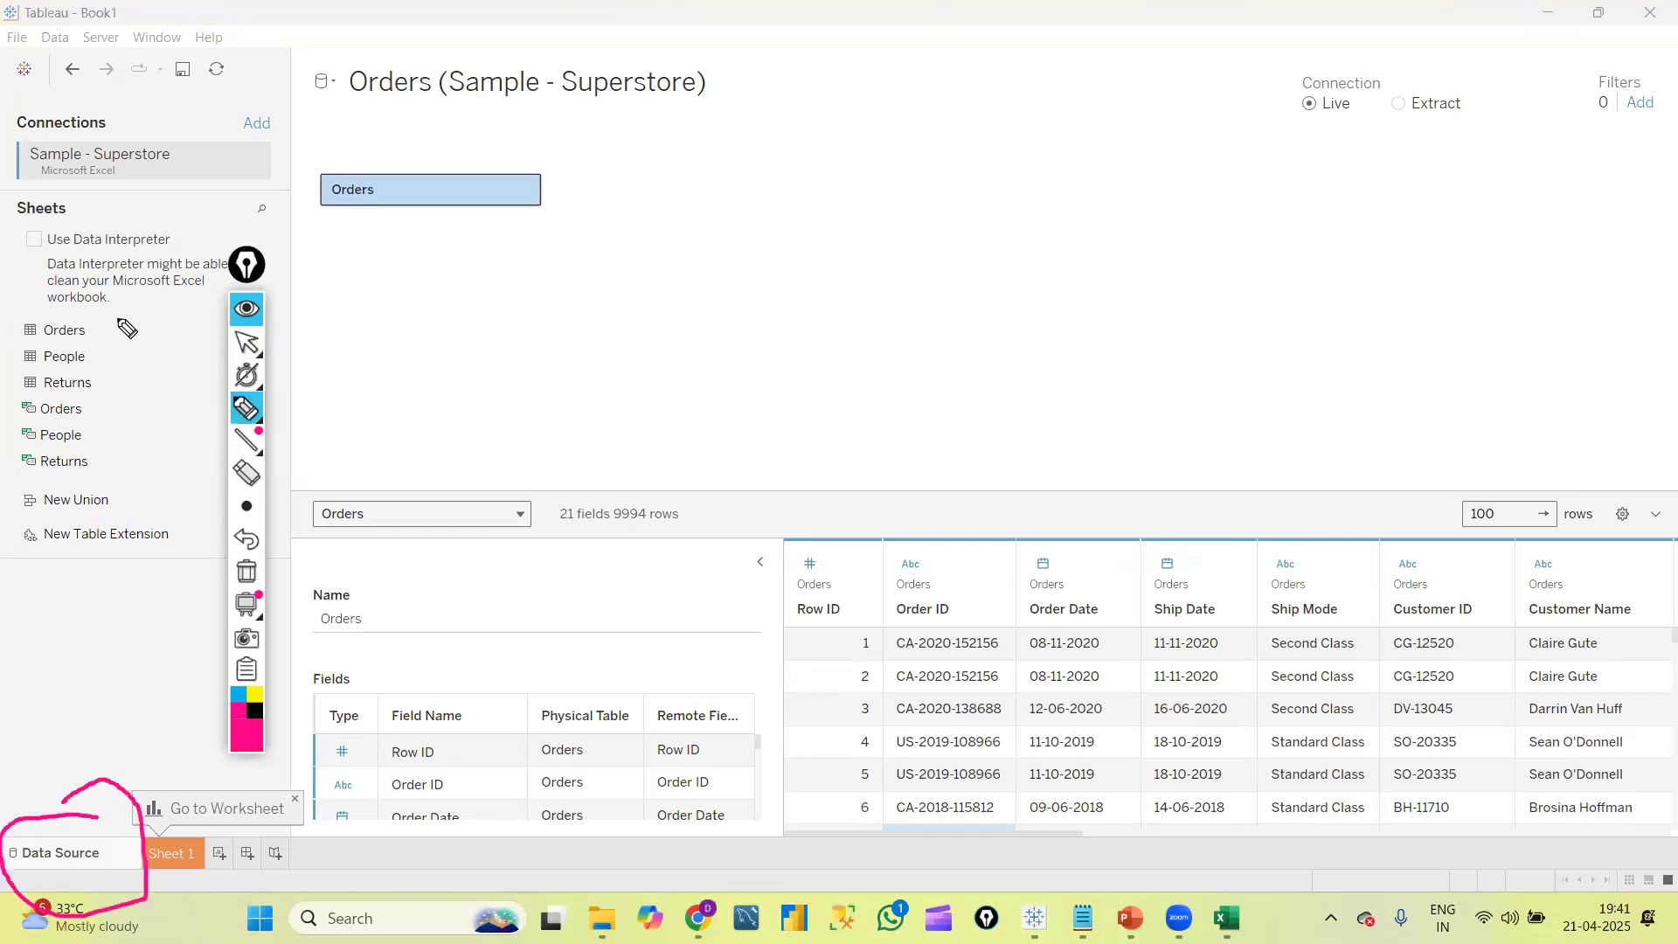
pyautogui.moveTo(143, 178)
pyautogui.mouseDown()
pyautogui.moveTo(161, 181)
pyautogui.moveTo(191, 122)
pyautogui.mouseUp()
pyautogui.moveTo(110, 314)
pyautogui.mouseDown()
pyautogui.moveTo(114, 354)
pyautogui.moveTo(146, 335)
pyautogui.mouseUp()
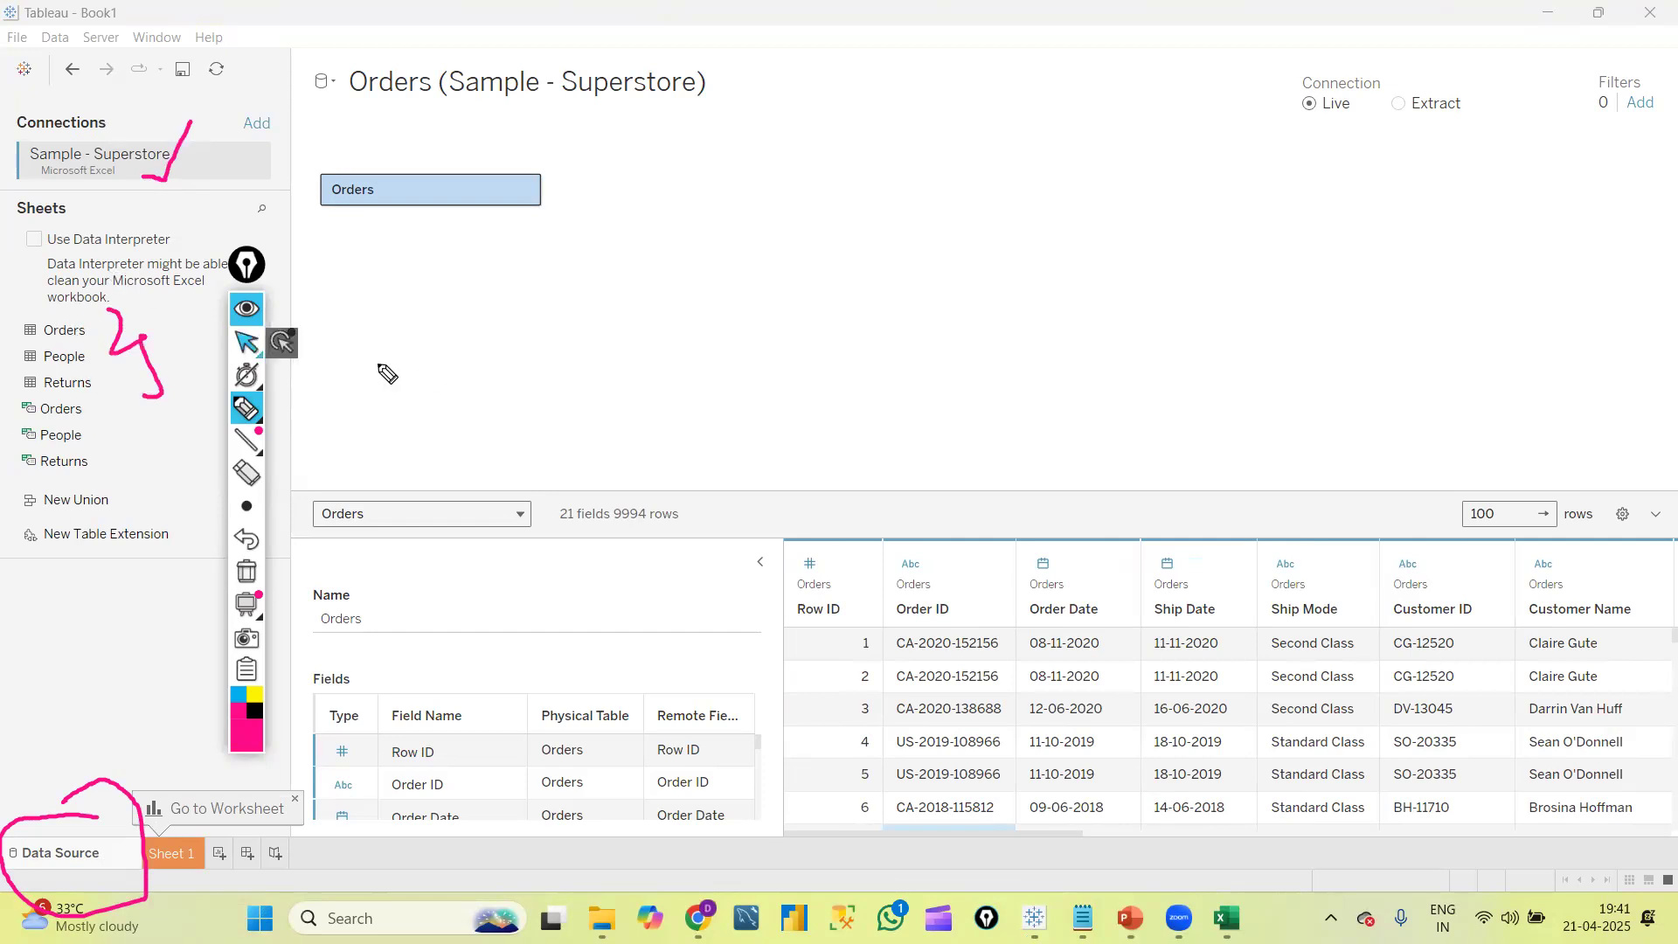
pyautogui.click(251, 345)
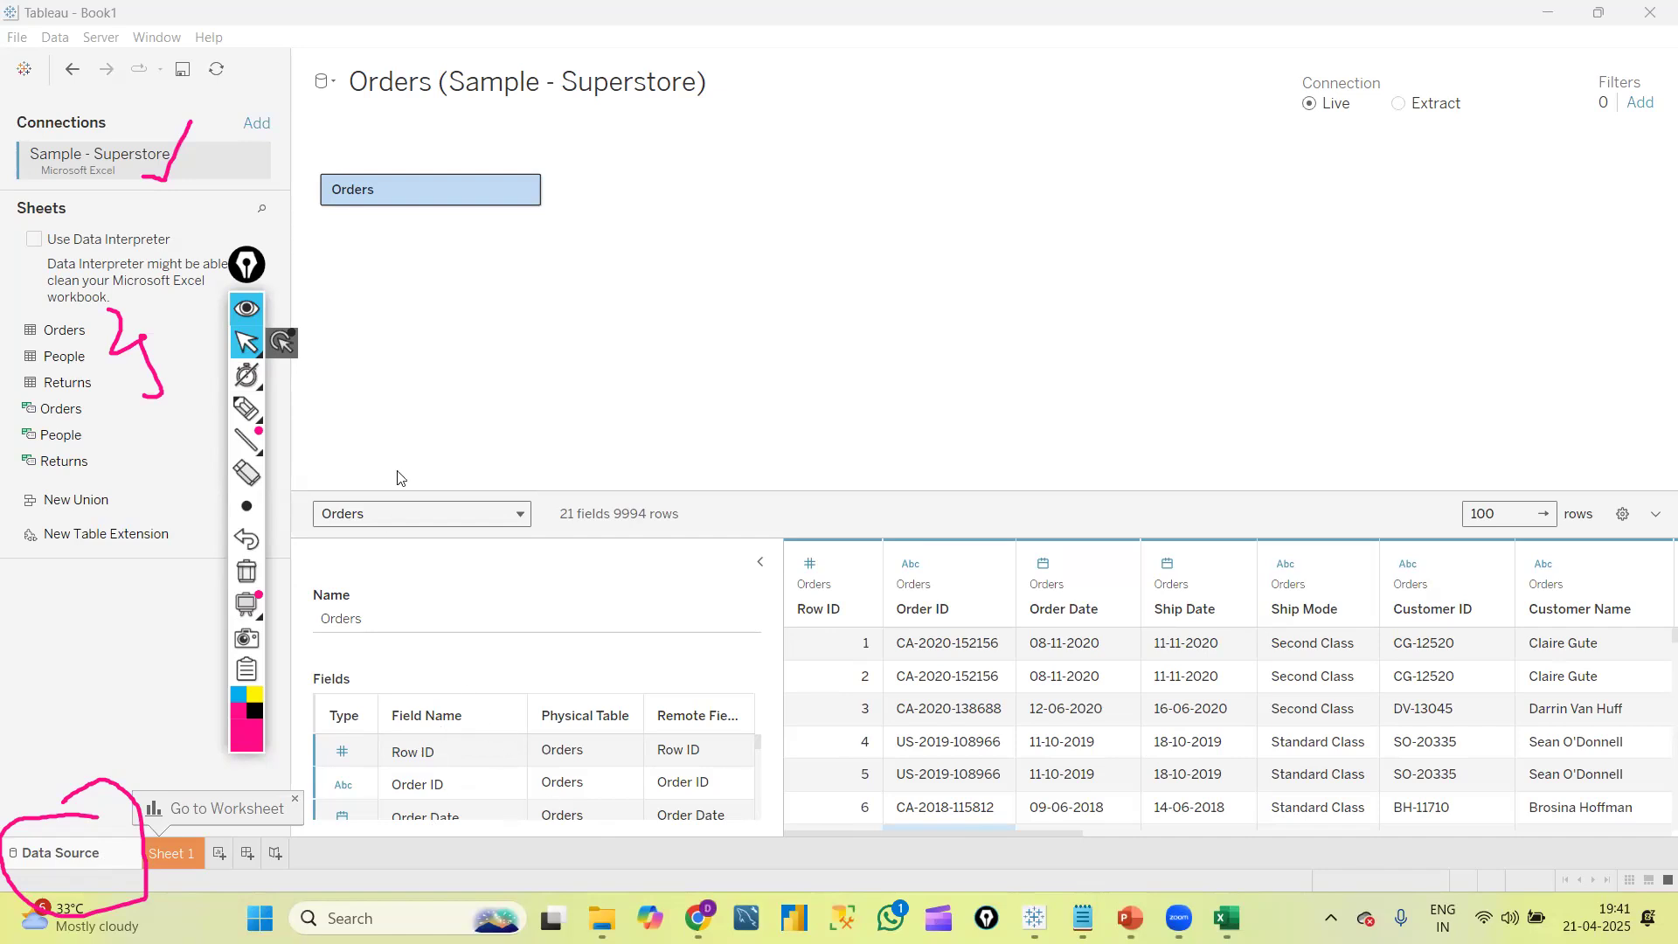
# Mark the data type icons of Row ID and Order ID and write "Datatypes" above the preview, underlined and with an arrow
pyautogui.click(282, 408)
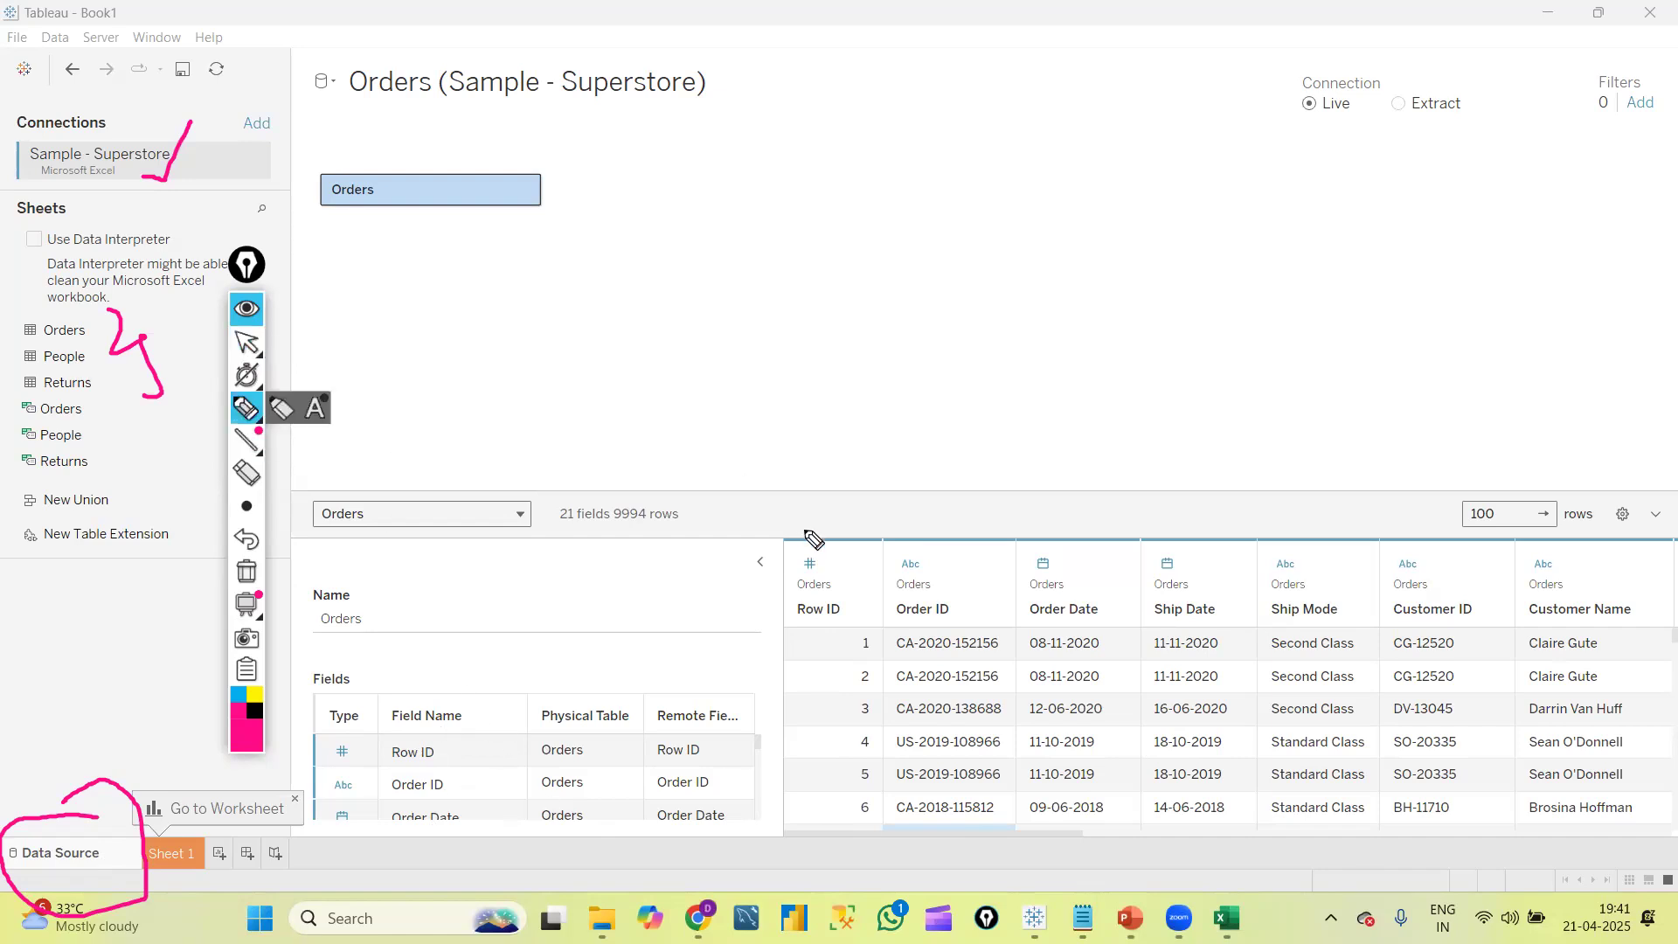
pyautogui.moveTo(862, 495)
pyautogui.mouseDown()
pyautogui.moveTo(860, 547)
pyautogui.moveTo(826, 547)
pyautogui.mouseUp()
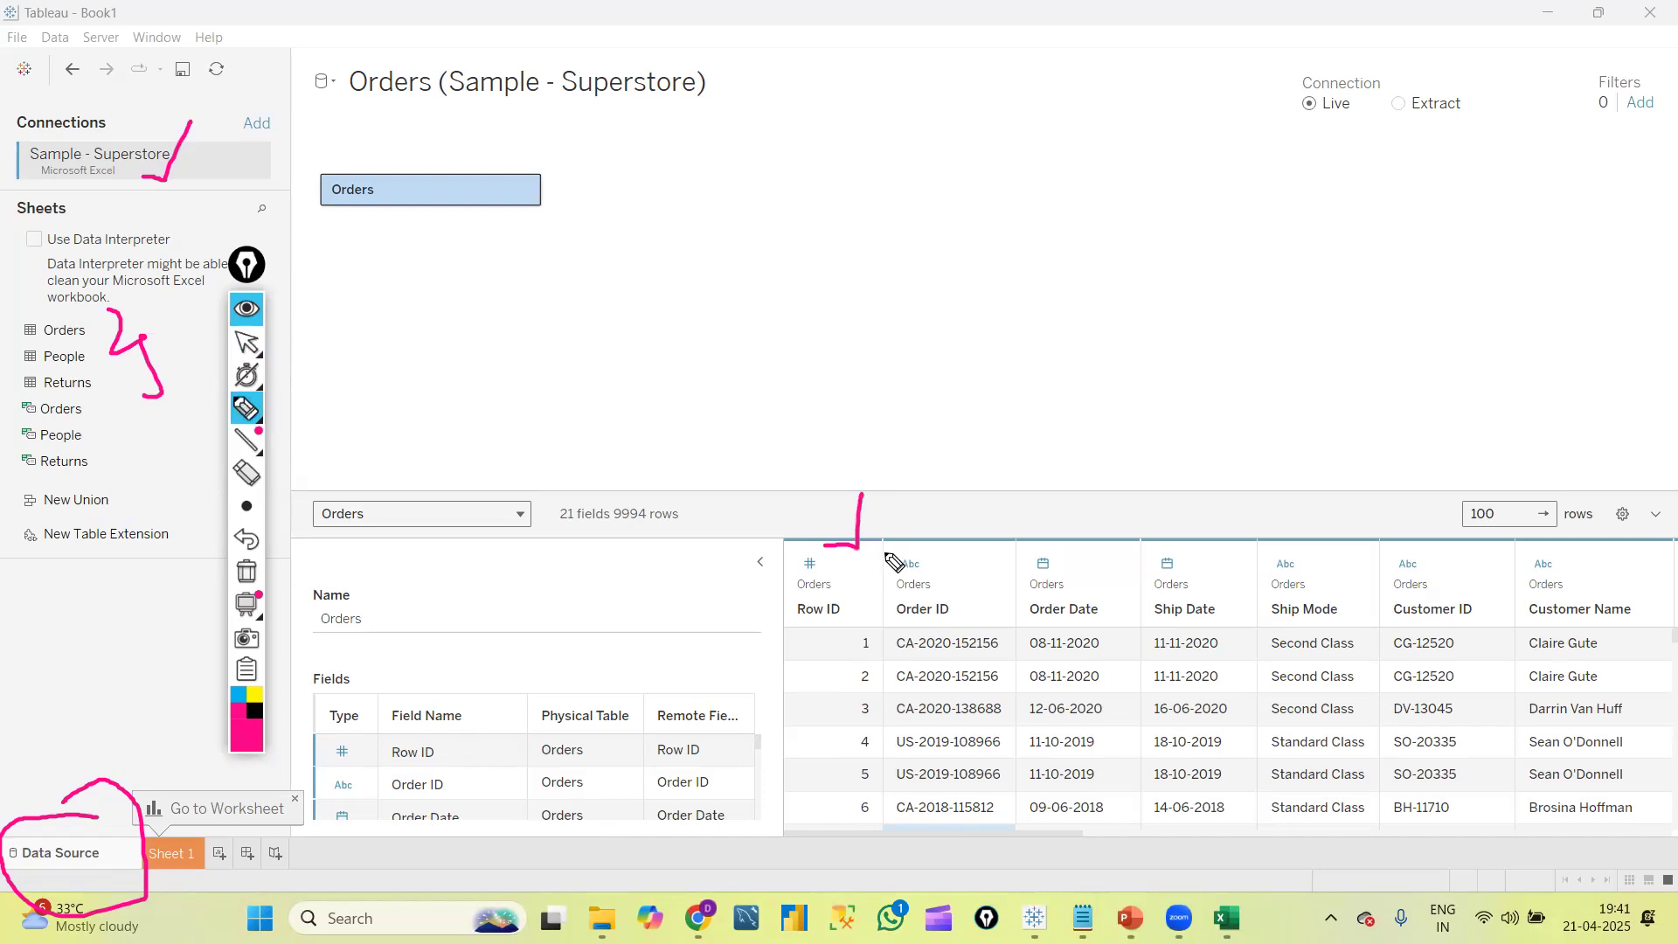
pyautogui.moveTo(922, 576); pyautogui.dragTo(942, 567)
pyautogui.moveTo(480, 296)
pyautogui.mouseDown()
pyautogui.moveTo(517, 329)
pyautogui.moveTo(496, 350)
pyautogui.mouseUp()
pyautogui.moveTo(579, 230)
pyautogui.mouseDown()
pyautogui.moveTo(633, 258)
pyautogui.moveTo(671, 242)
pyautogui.moveTo(687, 182)
pyautogui.moveTo(697, 205)
pyautogui.moveTo(734, 187)
pyautogui.mouseUp()
pyautogui.moveTo(707, 129)
pyautogui.mouseDown()
pyautogui.moveTo(779, 163)
pyautogui.moveTo(769, 189)
pyautogui.moveTo(829, 232)
pyautogui.mouseUp()
pyautogui.moveTo(838, 86); pyautogui.dragTo(843, 262)
pyautogui.moveTo(821, 97); pyautogui.dragTo(892, 205)
pyautogui.moveTo(839, 159); pyautogui.dragTo(988, 149)
pyautogui.moveTo(647, 352)
pyautogui.mouseDown()
pyautogui.moveTo(785, 218)
pyautogui.moveTo(677, 334)
pyautogui.mouseUp()
pyautogui.moveTo(780, 307)
pyautogui.mouseDown()
pyautogui.moveTo(841, 458)
pyautogui.moveTo(940, 411)
pyautogui.moveTo(962, 453)
pyautogui.mouseUp()
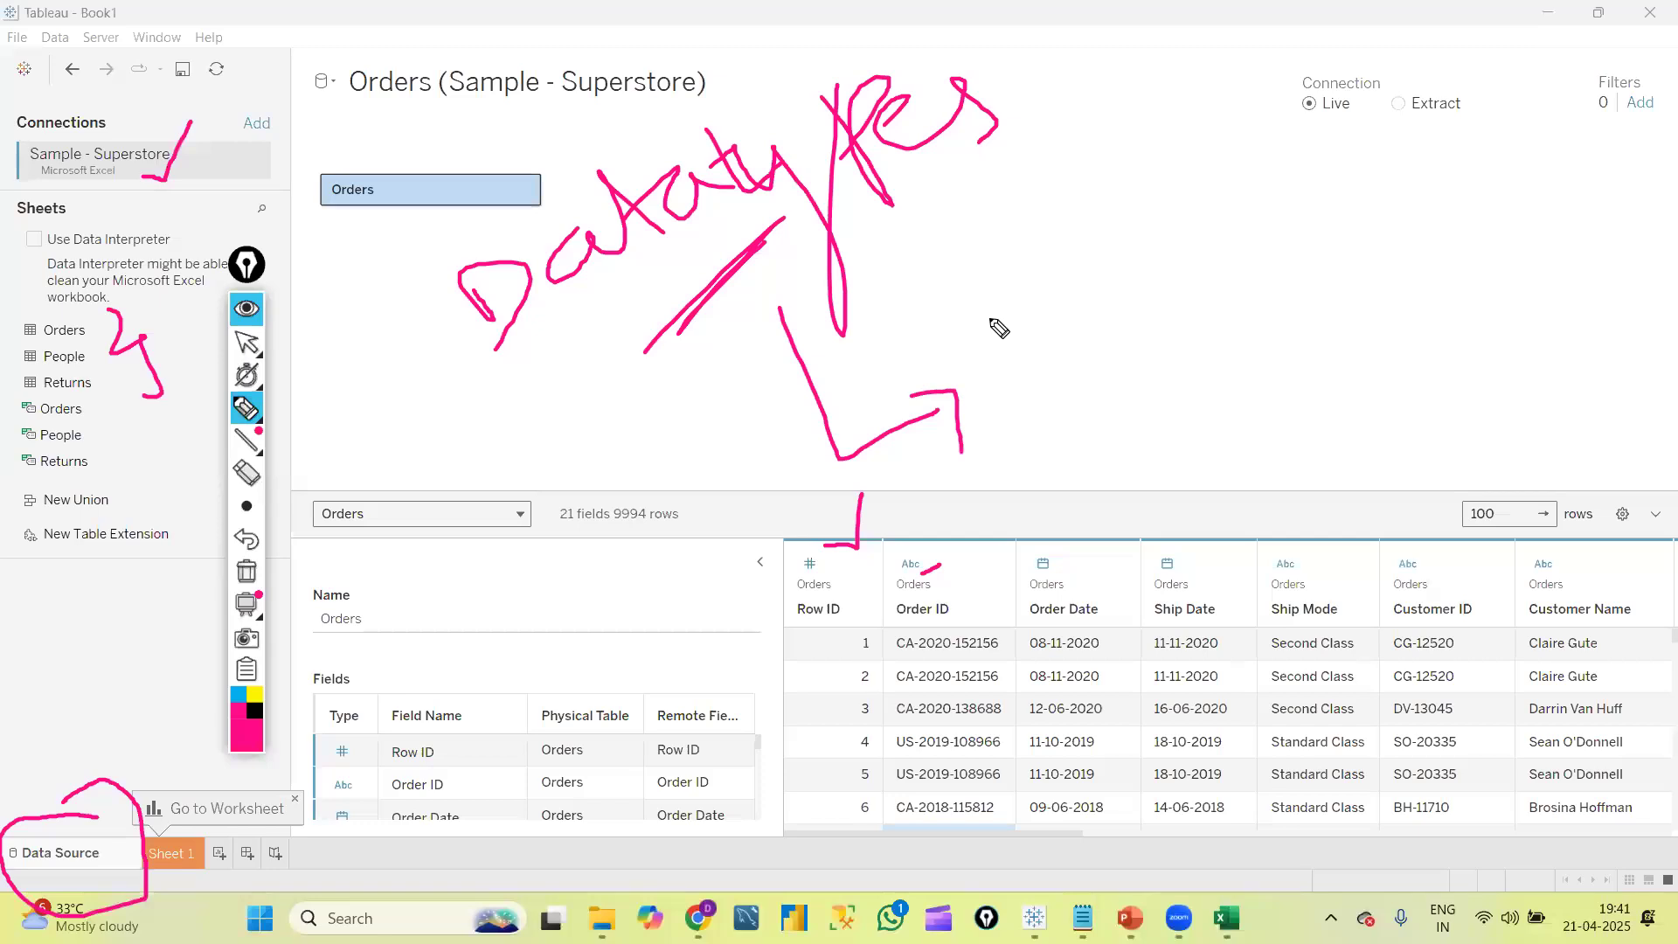
# Draw a question mark and the letters N, C and D beside "Datatypes", ticking N and noting "int" next to it
pyautogui.moveTo(955, 323); pyautogui.dragTo(1054, 348)
pyautogui.click(1050, 372)
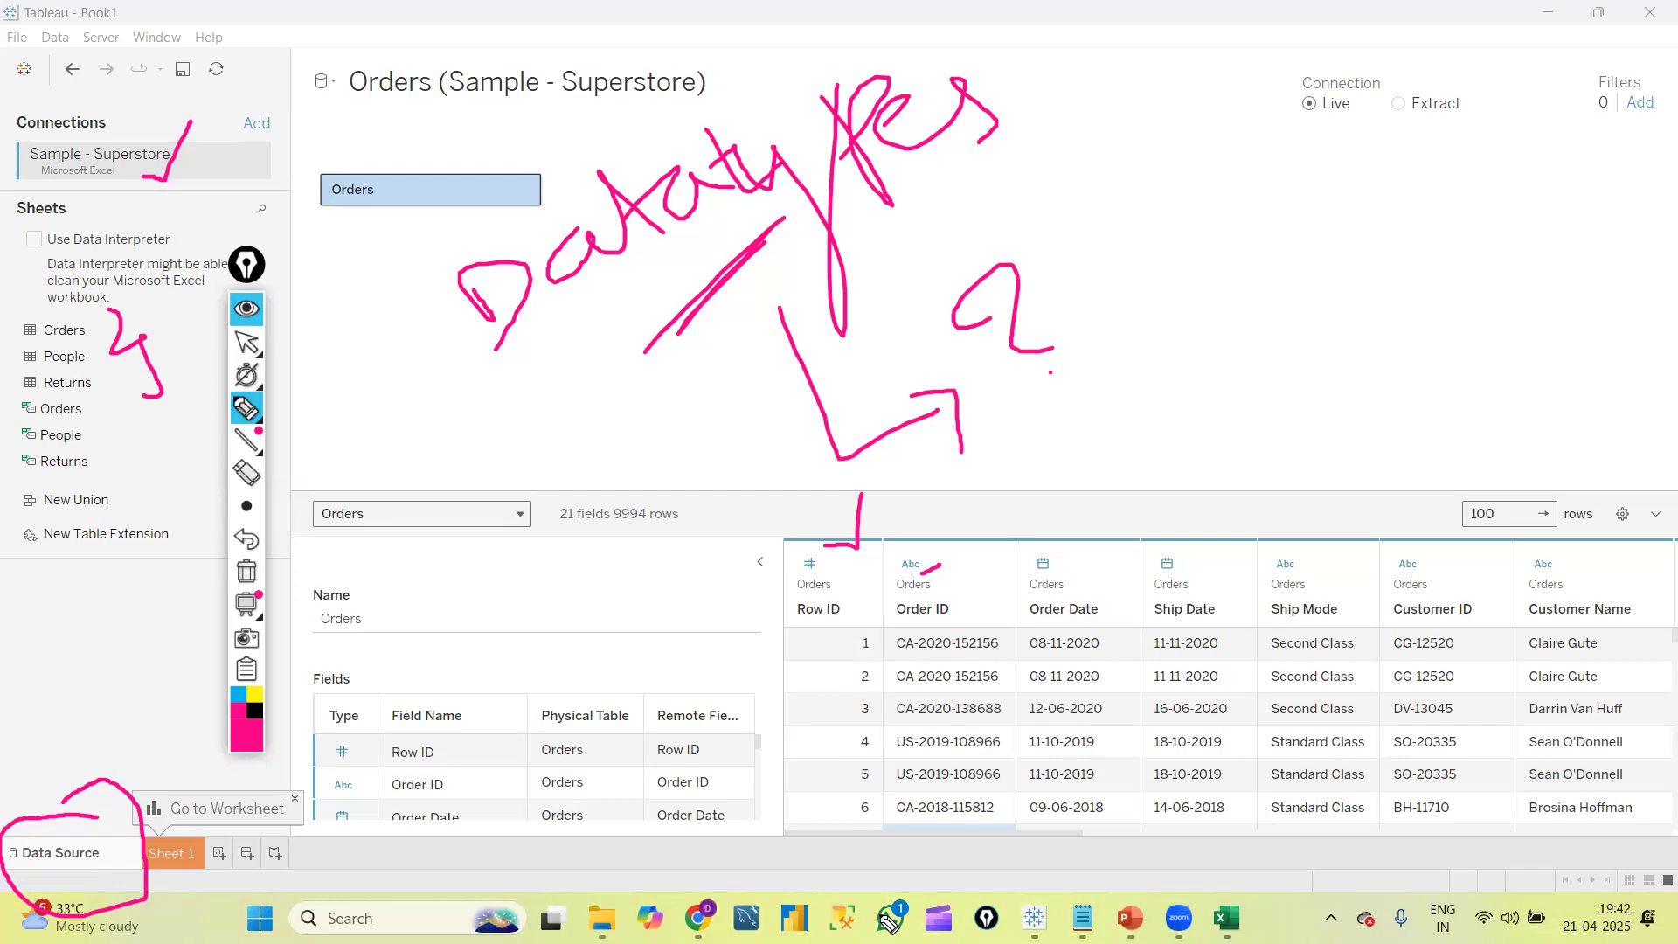
pyautogui.moveTo(1130, 90); pyautogui.dragTo(1162, 158)
pyautogui.moveTo(1172, 44); pyautogui.dragTo(1131, 91)
pyautogui.moveTo(1218, 172)
pyautogui.mouseDown()
pyautogui.moveTo(1206, 232)
pyautogui.moveTo(1273, 196)
pyautogui.mouseUp()
pyautogui.moveTo(1275, 325)
pyautogui.mouseDown()
pyautogui.moveTo(1295, 356)
pyautogui.moveTo(1275, 378)
pyautogui.mouseUp()
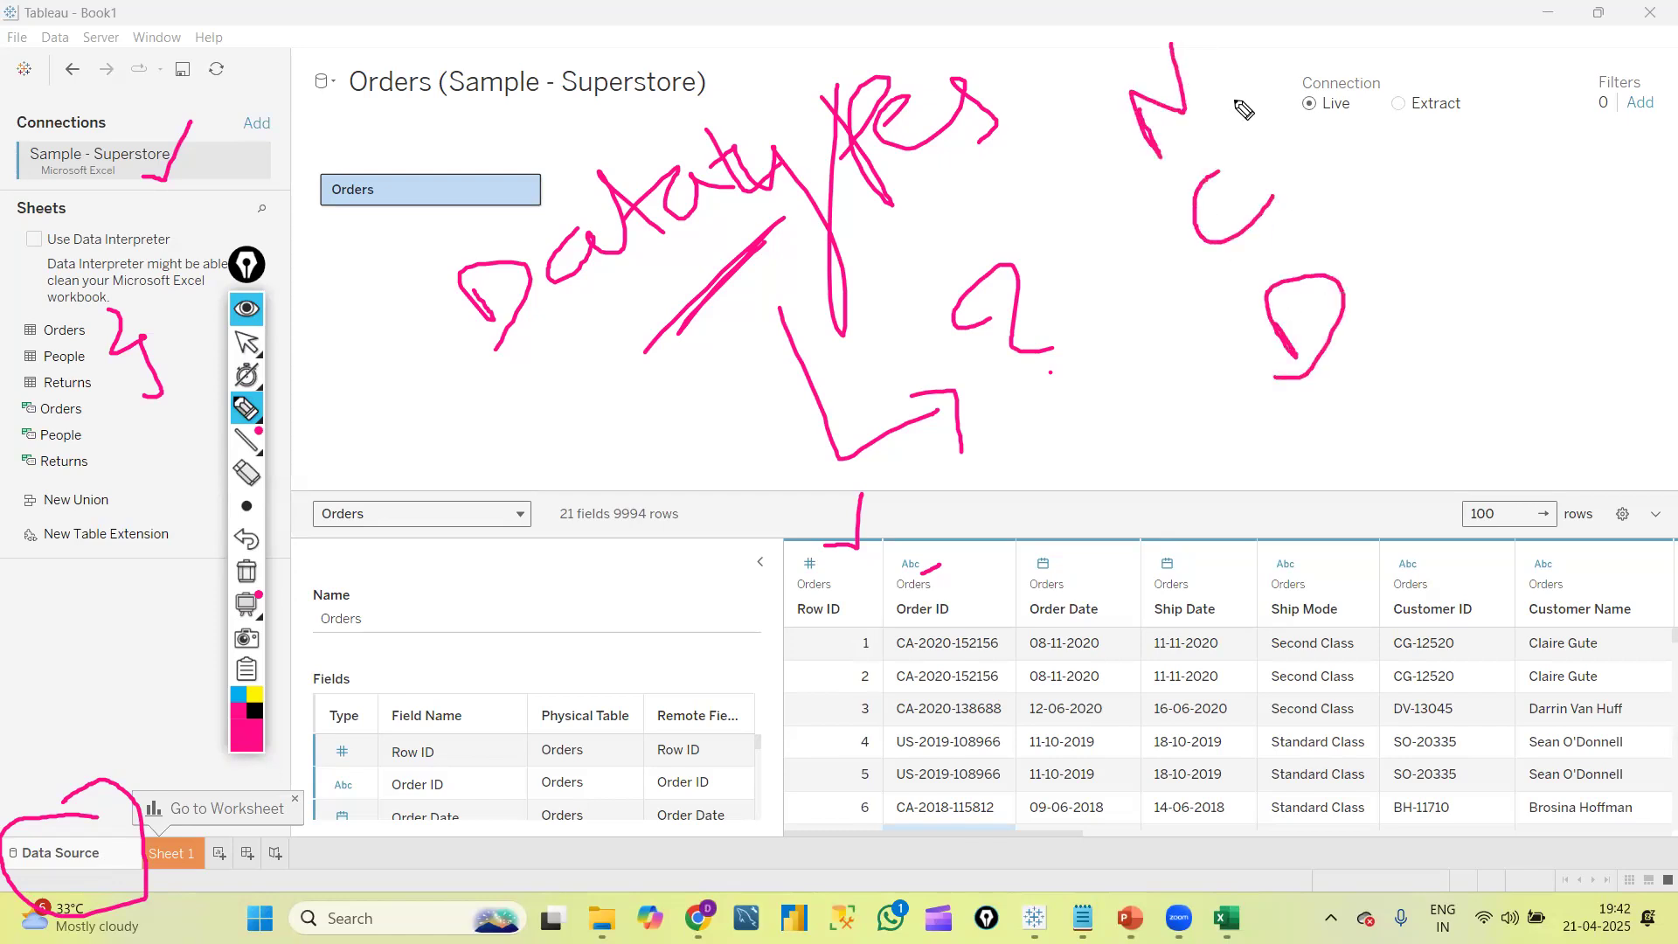
pyautogui.moveTo(1231, 97); pyautogui.dragTo(1257, 12)
pyautogui.moveTo(1291, 72)
pyautogui.mouseDown()
pyautogui.moveTo(1391, 43)
pyautogui.moveTo(1451, 54)
pyautogui.moveTo(1448, 7)
pyautogui.mouseUp()
pyautogui.click(1346, 25)
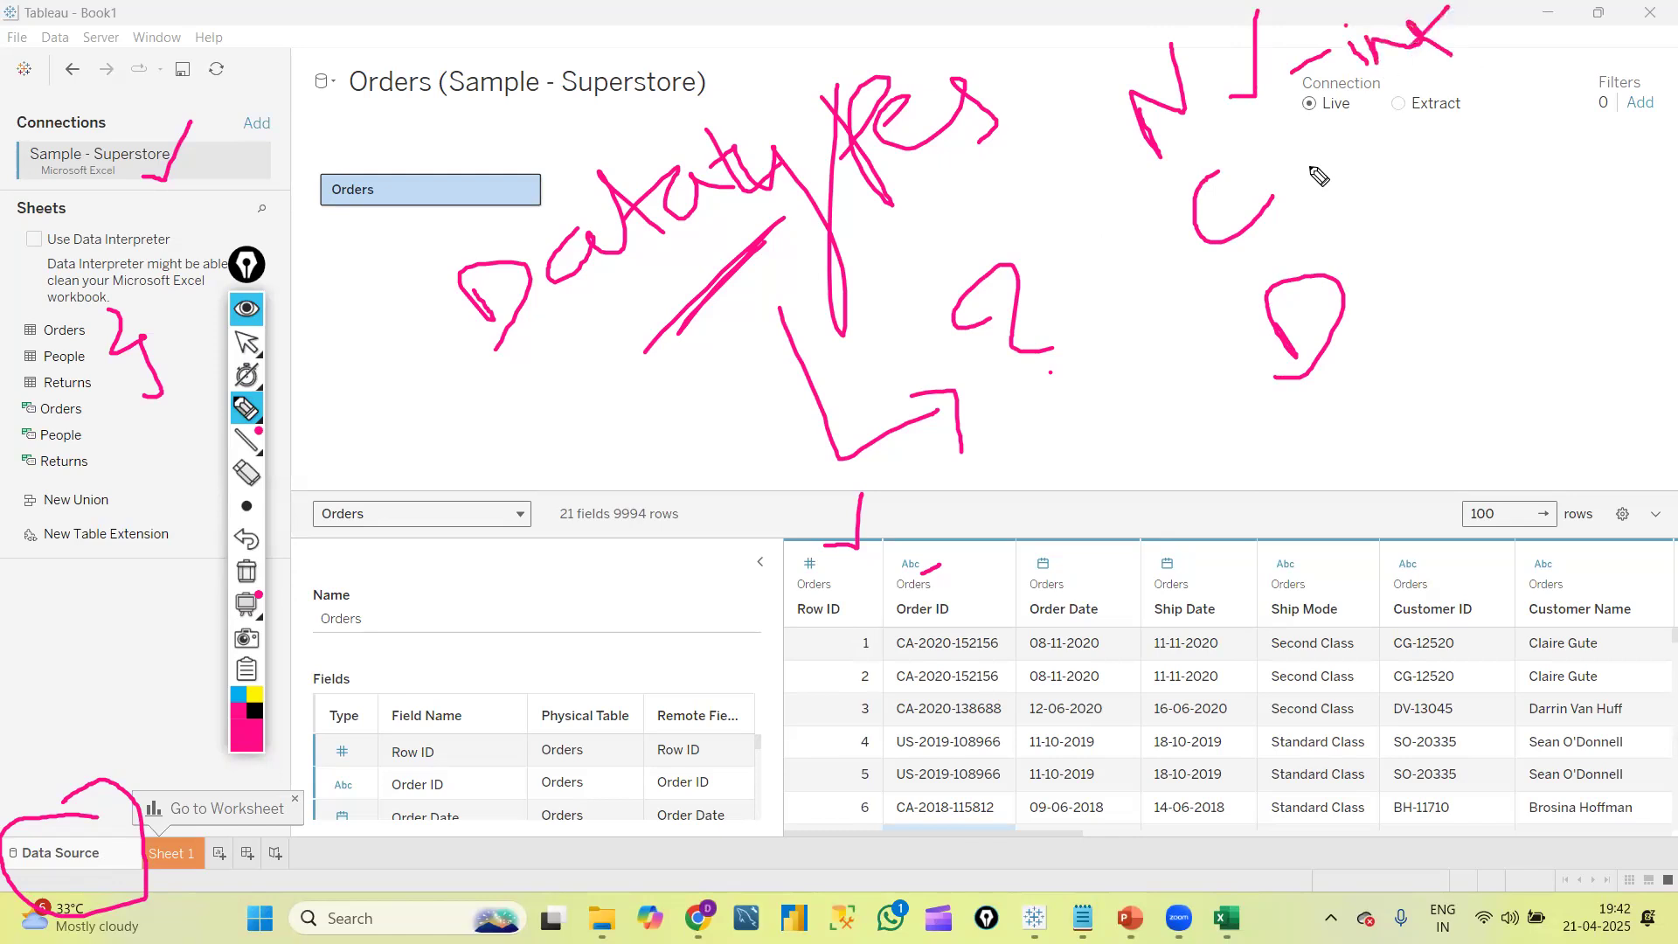
# Tick and circle the letter D, bracket the N, C, D list, and circle and re-underline the word "Datatypes"
pyautogui.moveTo(1274, 197); pyautogui.dragTo(1299, 173)
pyautogui.moveTo(1354, 284)
pyautogui.mouseDown()
pyautogui.moveTo(1390, 226)
pyautogui.moveTo(1263, 254)
pyautogui.moveTo(1282, 453)
pyautogui.moveTo(1314, 257)
pyautogui.mouseUp()
pyautogui.moveTo(1067, 81)
pyautogui.mouseDown()
pyautogui.moveTo(1154, 354)
pyautogui.moveTo(1241, 459)
pyautogui.mouseUp()
pyautogui.moveTo(704, 313)
pyautogui.mouseDown()
pyautogui.moveTo(1112, 55)
pyautogui.moveTo(534, 144)
pyautogui.mouseUp()
pyautogui.moveTo(418, 283); pyautogui.dragTo(778, 273)
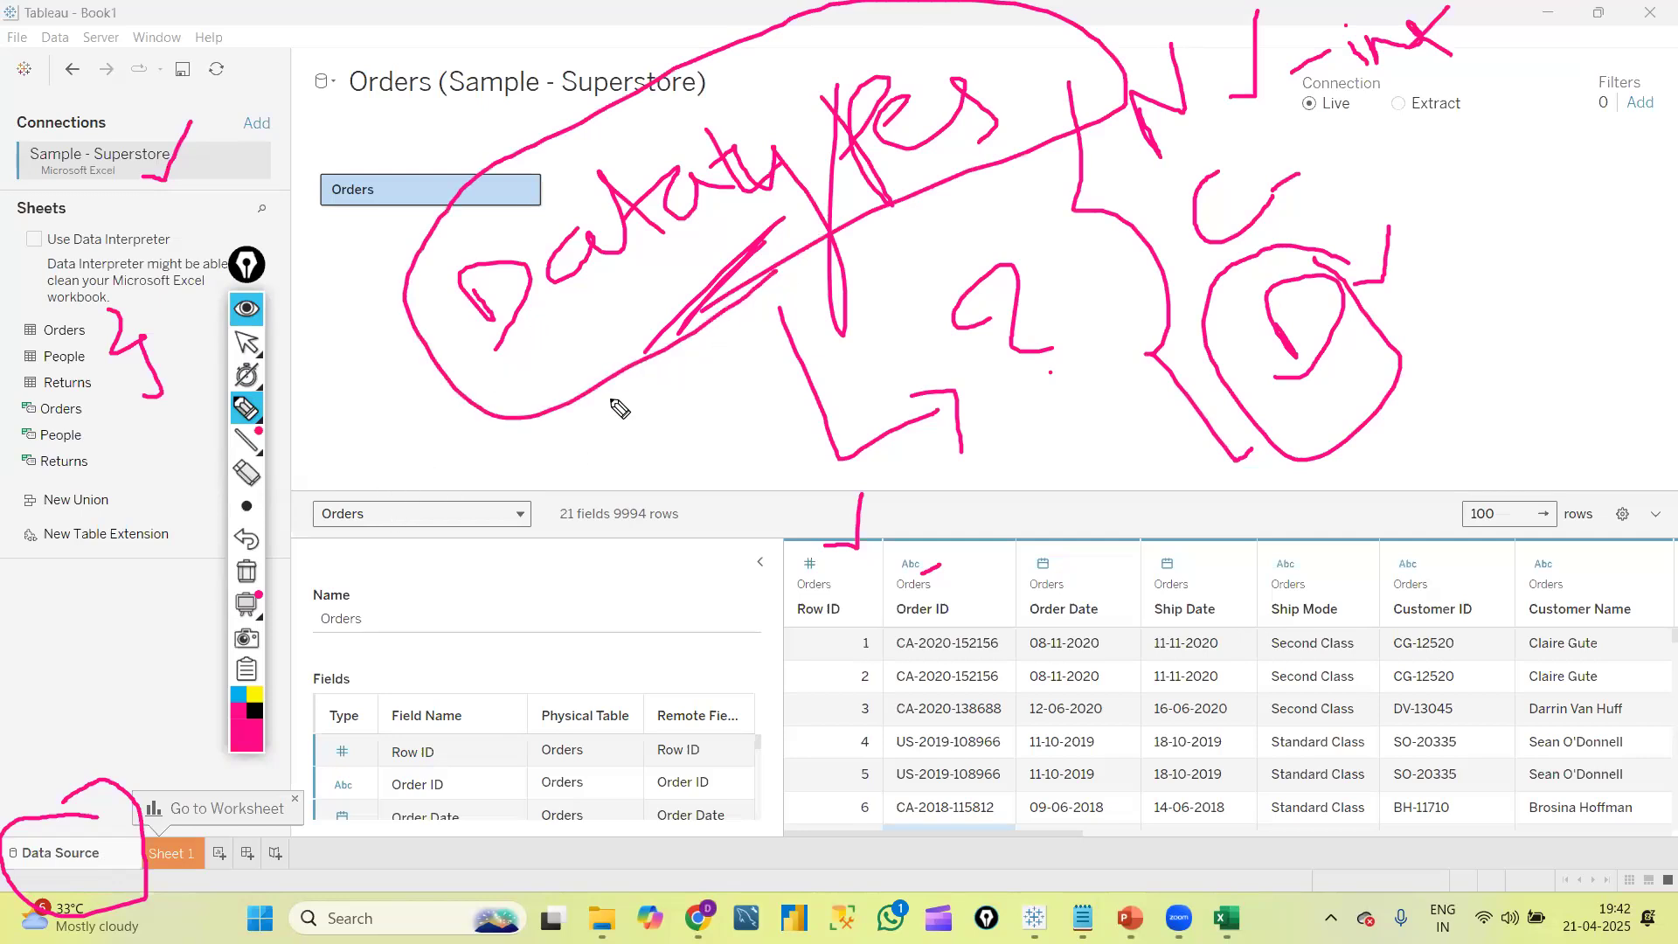
pyautogui.moveTo(645, 336); pyautogui.dragTo(771, 258)
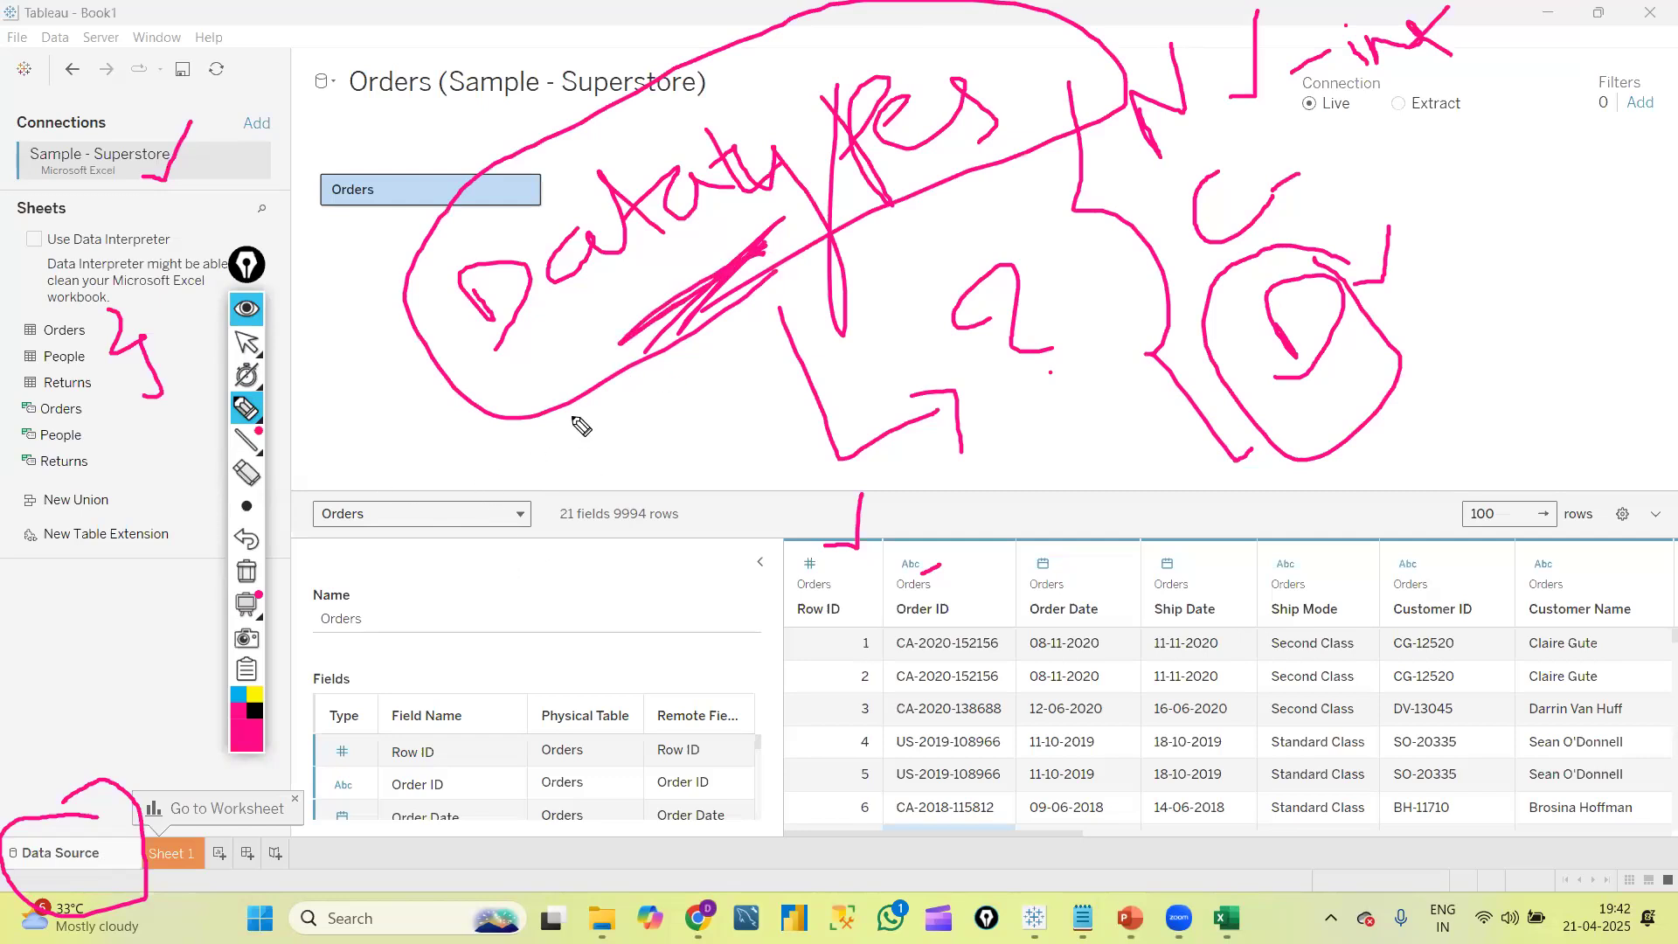
# Write "int" with an underline below the circled "Datatypes" and clear all the ink
pyautogui.moveTo(454, 481)
pyautogui.mouseDown()
pyautogui.moveTo(450, 513)
pyautogui.moveTo(513, 469)
pyautogui.moveTo(502, 457)
pyautogui.moveTo(507, 490)
pyautogui.mouseUp()
pyautogui.moveTo(500, 408)
pyautogui.mouseDown()
pyautogui.moveTo(540, 472)
pyautogui.moveTo(618, 423)
pyautogui.moveTo(727, 412)
pyautogui.moveTo(717, 333)
pyautogui.mouseUp()
pyautogui.moveTo(666, 463); pyautogui.dragTo(710, 450)
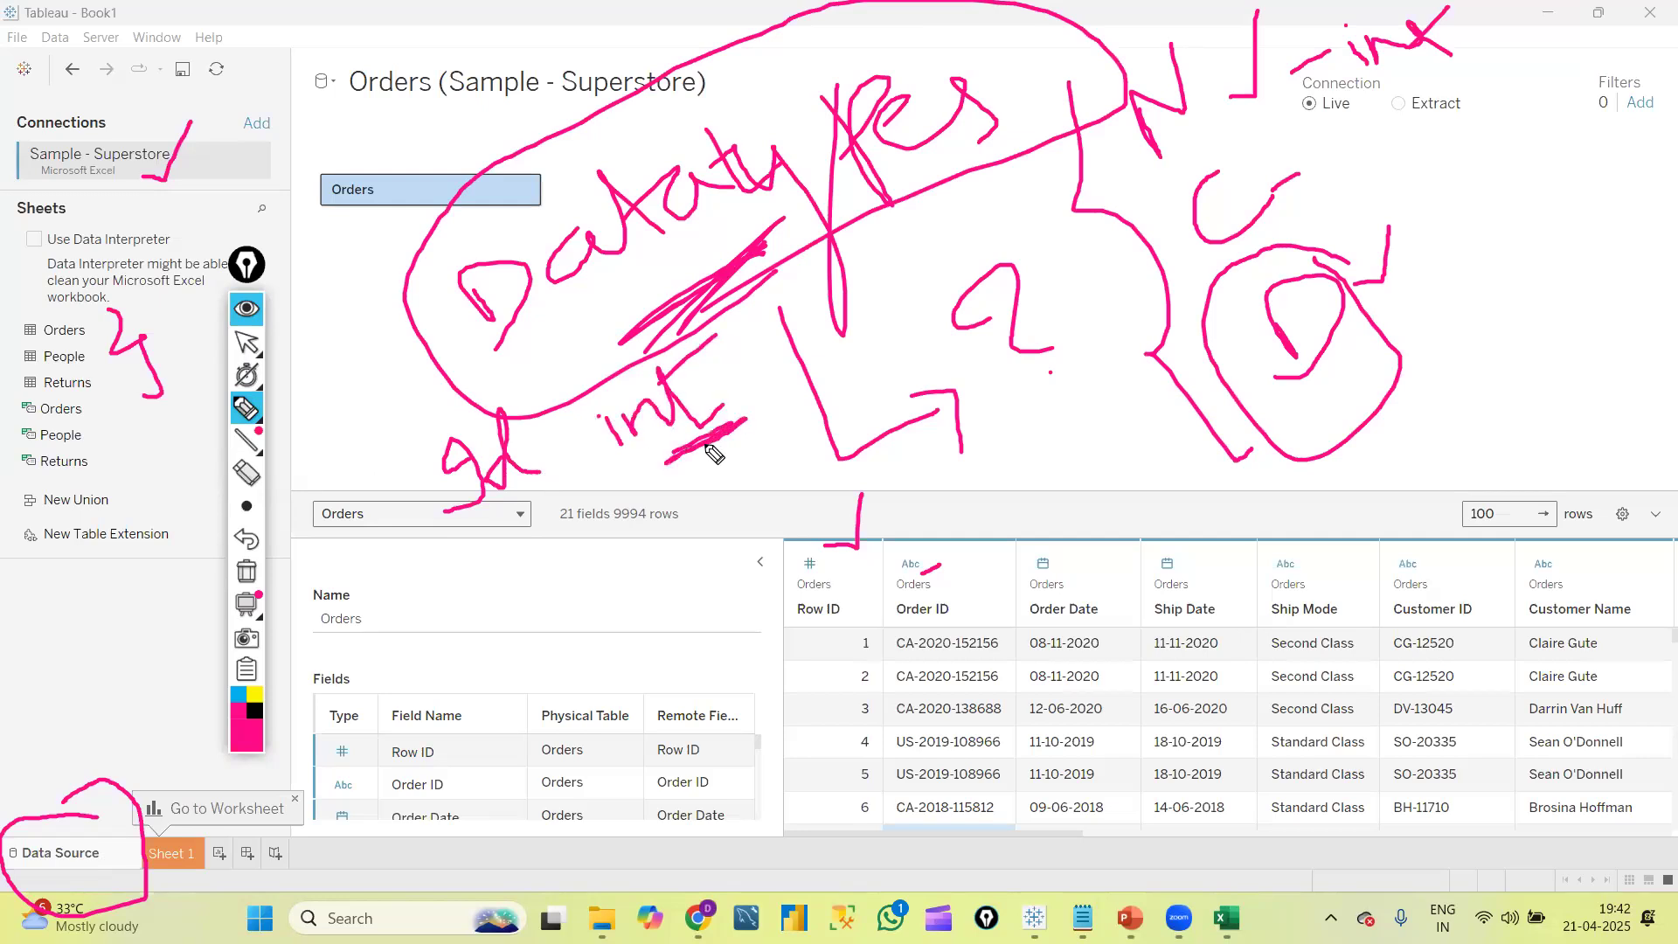
pyautogui.click(246, 571)
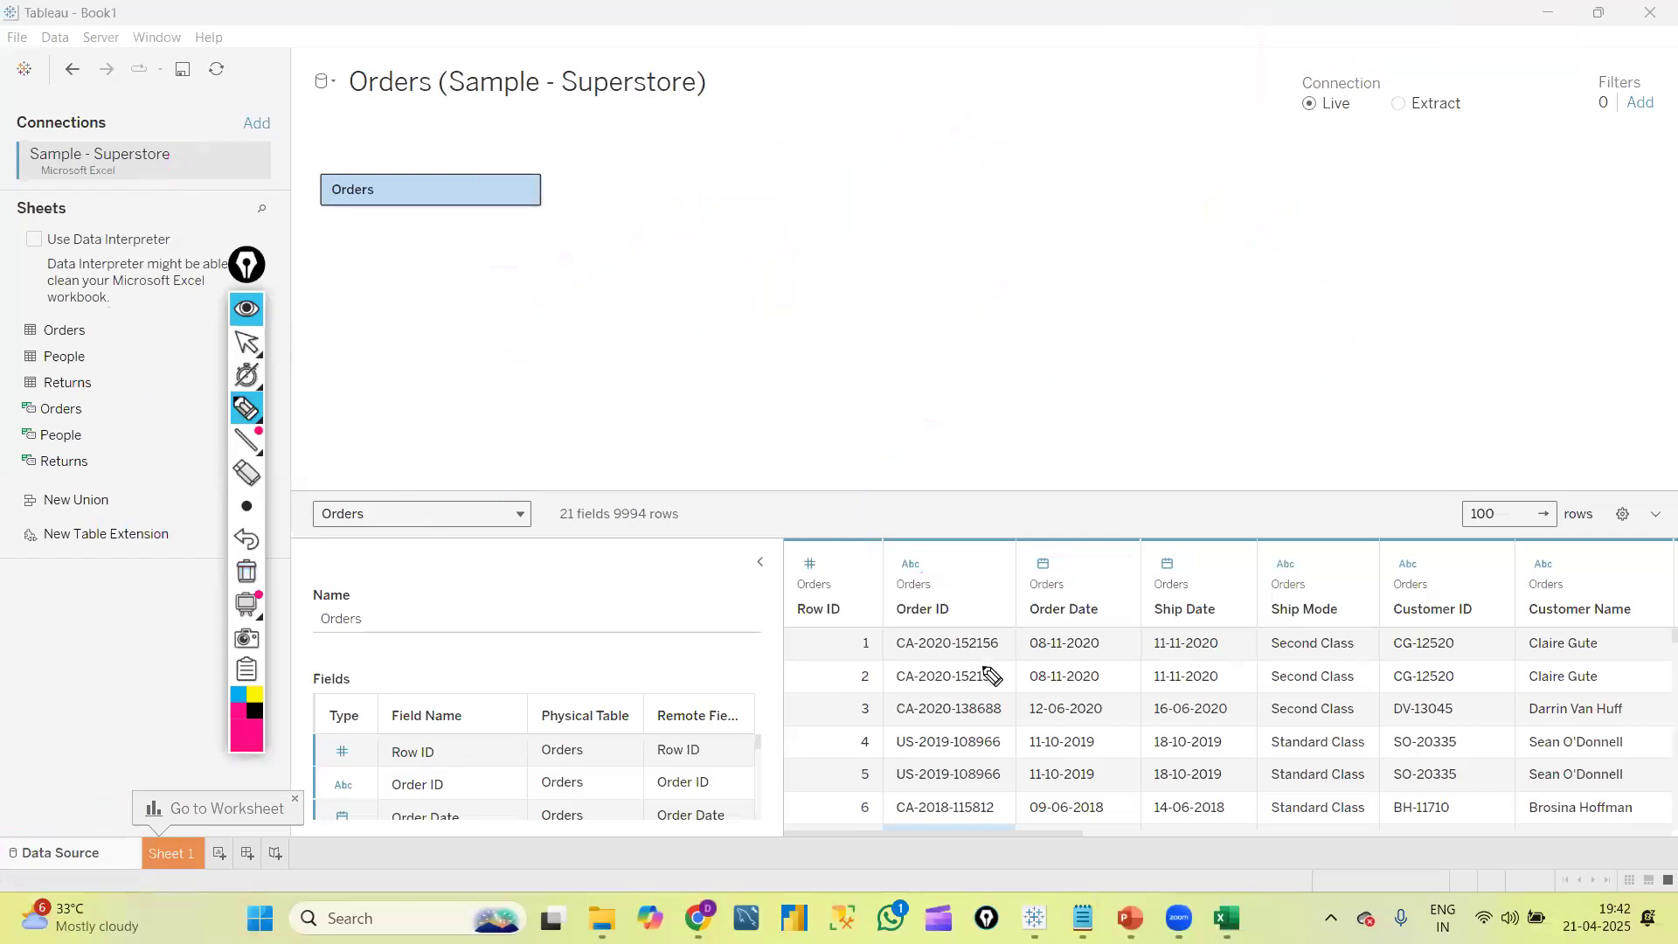
# Label the Row ID type icon "Num" and the Order ID type icon "Char" in pink ink with leader lines
pyautogui.moveTo(255, 354)
pyautogui.moveTo(823, 576); pyautogui.dragTo(849, 475)
pyautogui.moveTo(808, 416); pyautogui.dragTo(857, 389)
pyautogui.moveTo(791, 324)
pyautogui.mouseDown()
pyautogui.moveTo(857, 389)
pyautogui.moveTo(916, 290)
pyautogui.moveTo(953, 325)
pyautogui.mouseUp()
pyautogui.moveTo(924, 551); pyautogui.dragTo(950, 472)
pyautogui.moveTo(959, 402)
pyautogui.mouseDown()
pyautogui.moveTo(979, 454)
pyautogui.moveTo(988, 381)
pyautogui.moveTo(1087, 400)
pyautogui.moveTo(1136, 349)
pyautogui.moveTo(1145, 363)
pyautogui.moveTo(1209, 334)
pyautogui.mouseUp()
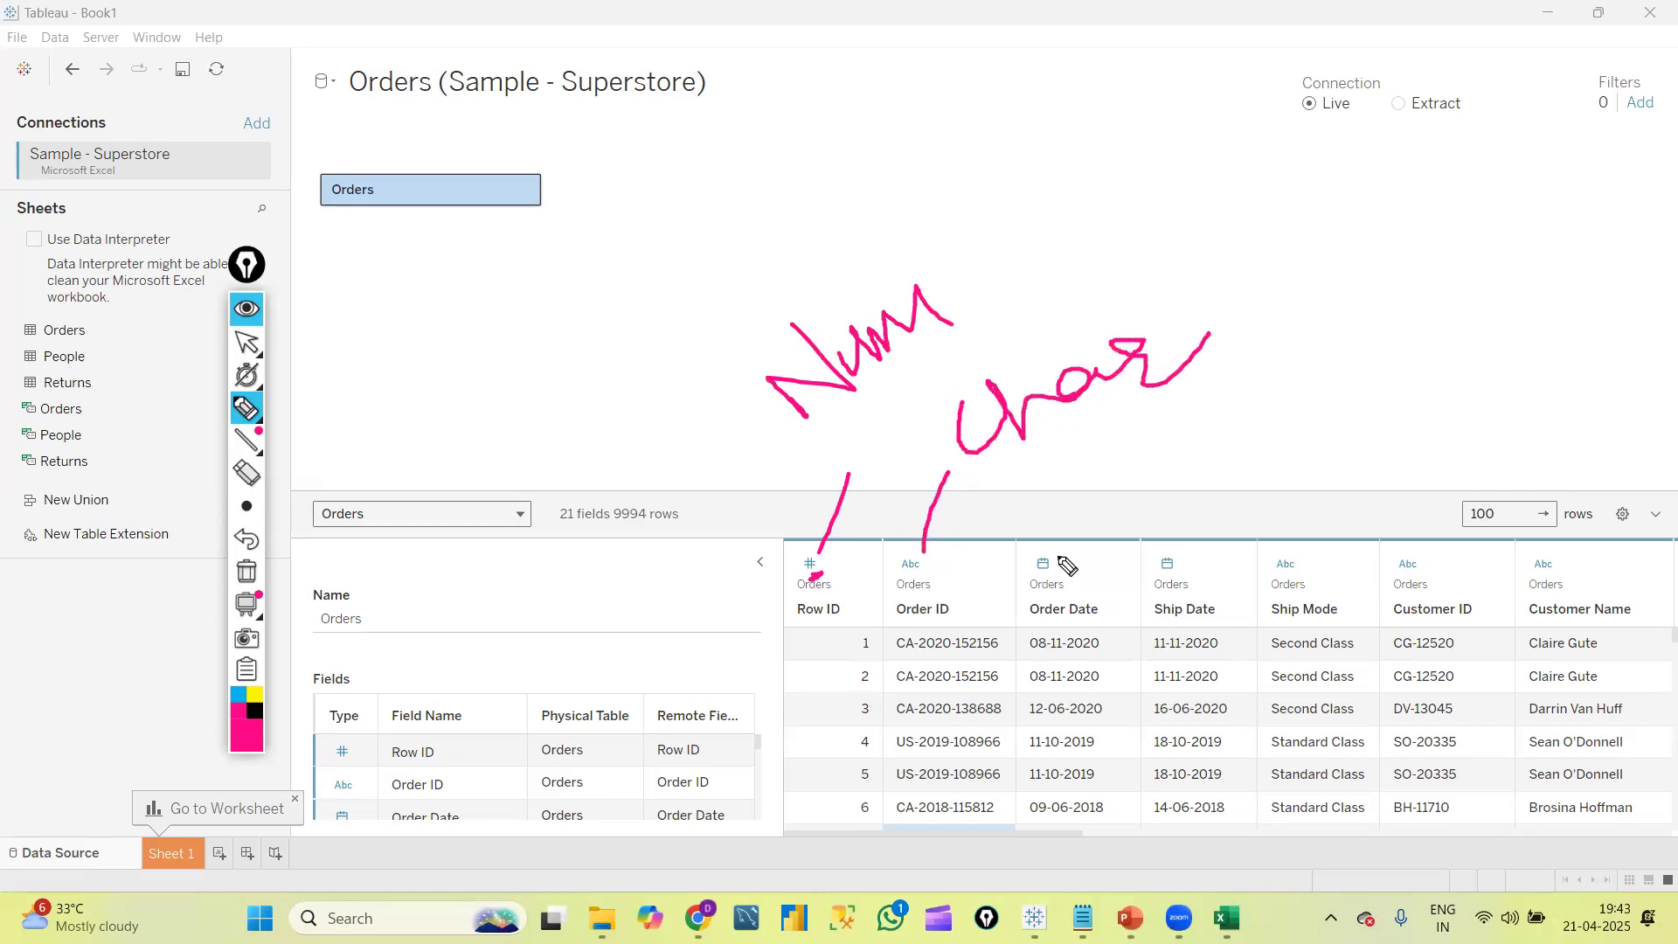
# Label the Order Date type icon "Date" with a leader line and tick the Num, Char and Date labels
pyautogui.moveTo(1058, 557); pyautogui.dragTo(1121, 490)
pyautogui.moveTo(1204, 451)
pyautogui.mouseDown()
pyautogui.moveTo(1189, 421)
pyautogui.moveTo(1190, 495)
pyautogui.mouseUp()
pyautogui.moveTo(1259, 407)
pyautogui.mouseDown()
pyautogui.moveTo(1377, 348)
pyautogui.moveTo(1410, 297)
pyautogui.mouseUp()
pyautogui.moveTo(955, 269); pyautogui.dragTo(979, 225)
pyautogui.moveTo(1175, 325); pyautogui.dragTo(1191, 227)
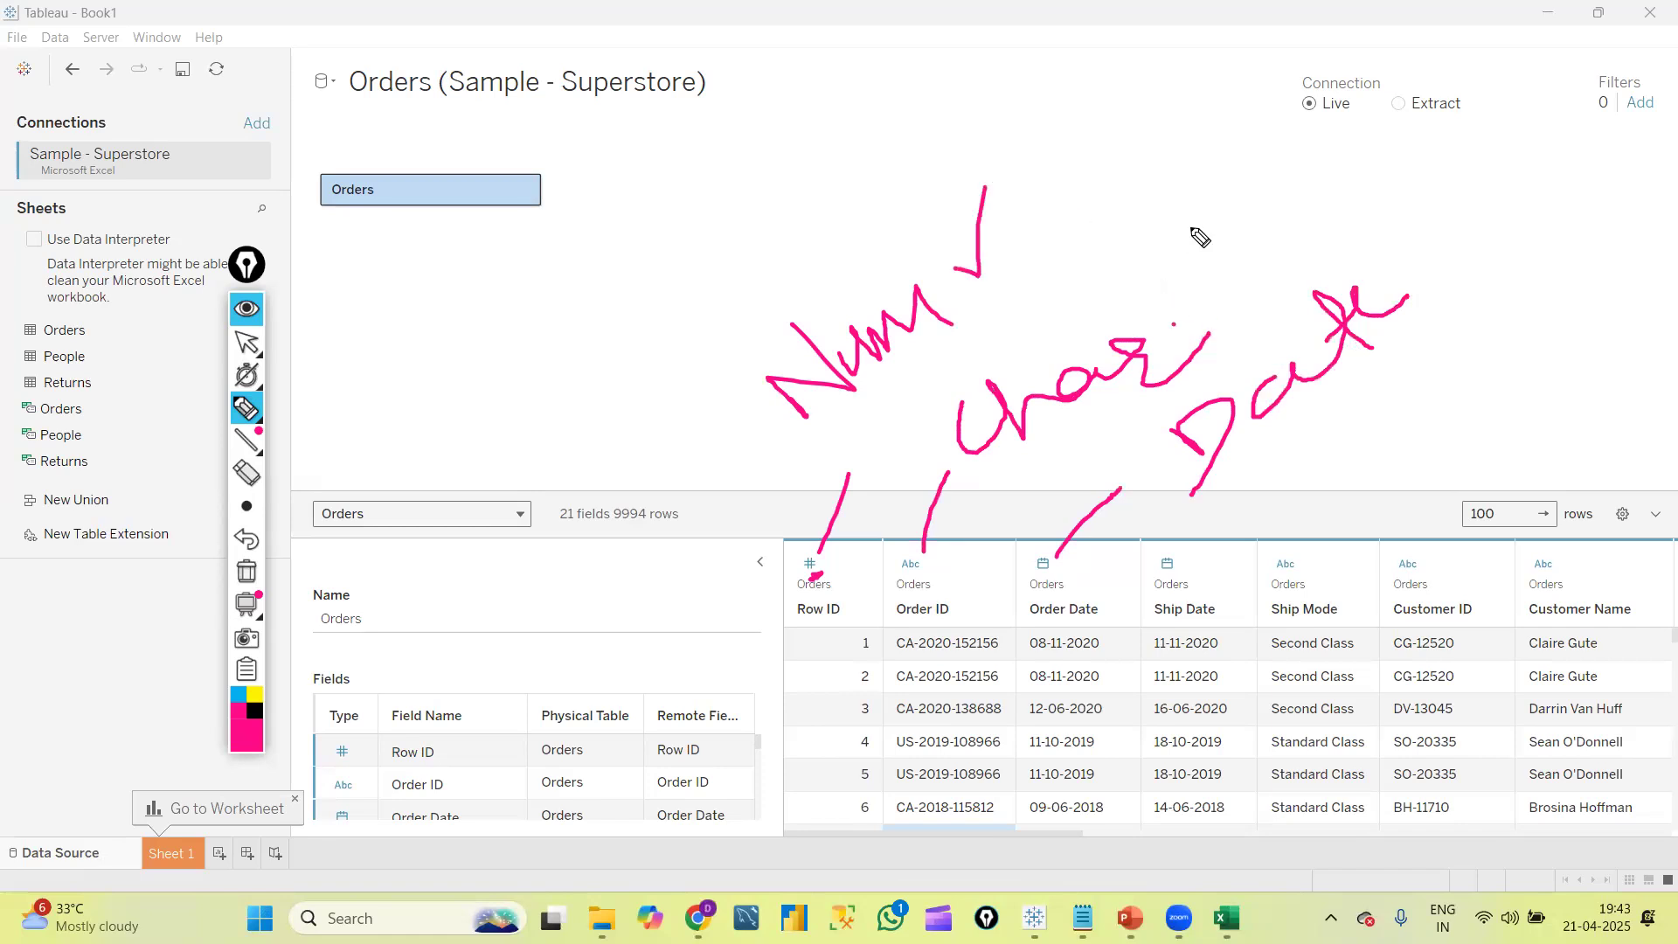
pyautogui.moveTo(1377, 206); pyautogui.dragTo(1388, 272)
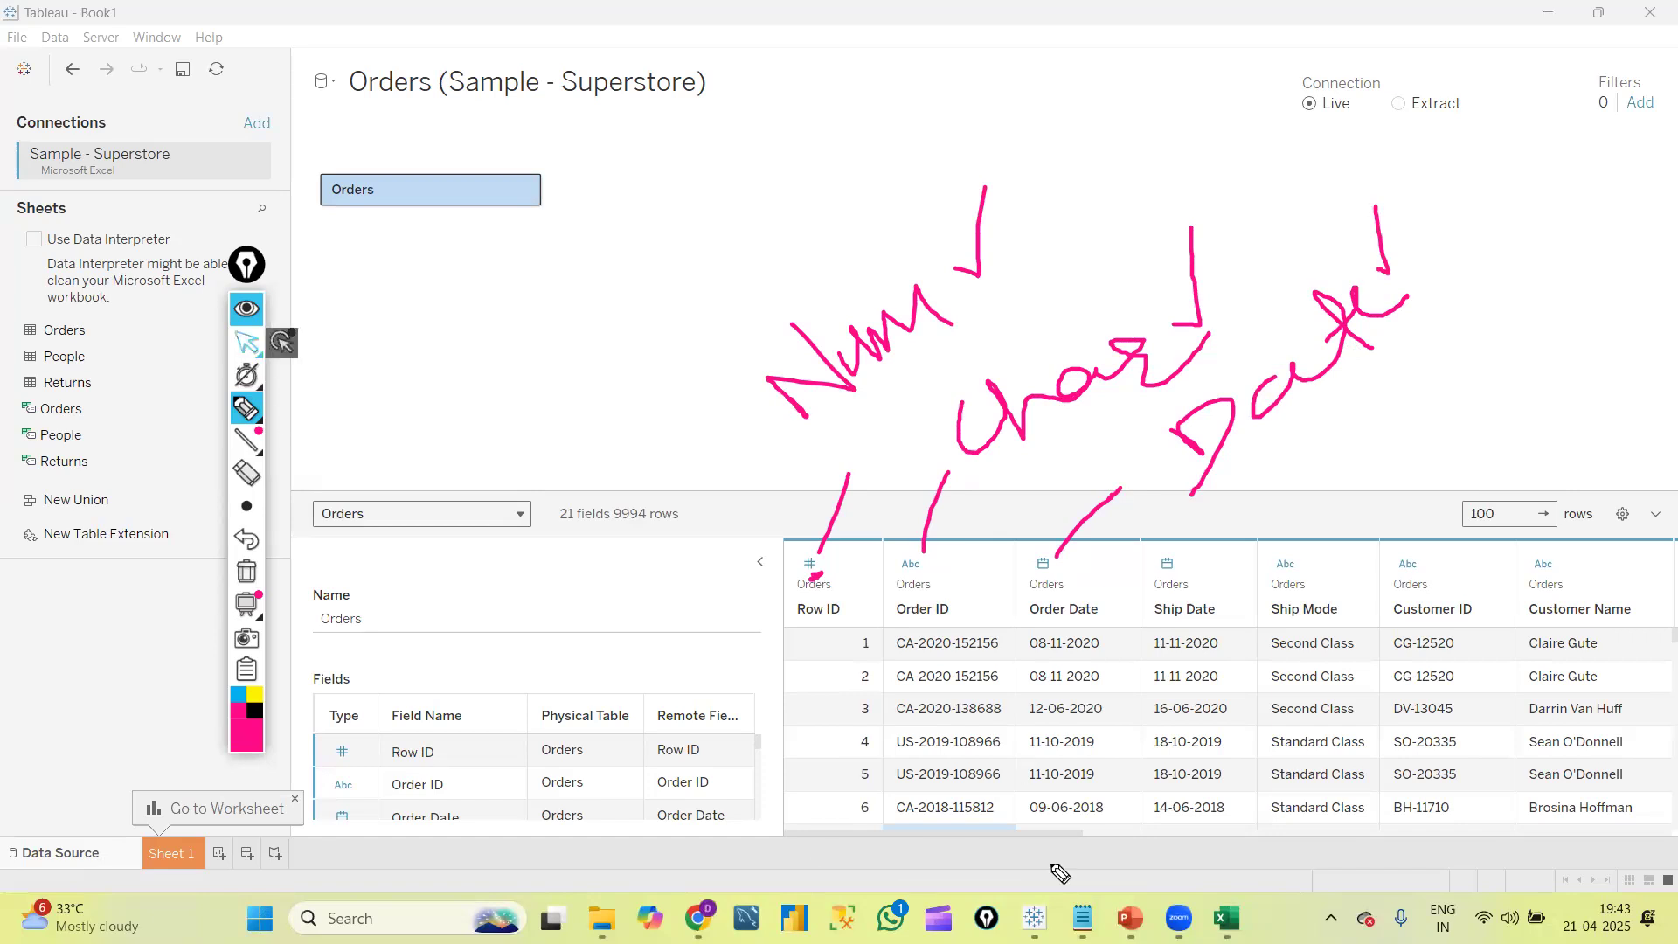
# Bring the Country/Region column into view and label its type icon "Geo" in pink ink
pyautogui.click(246, 342)
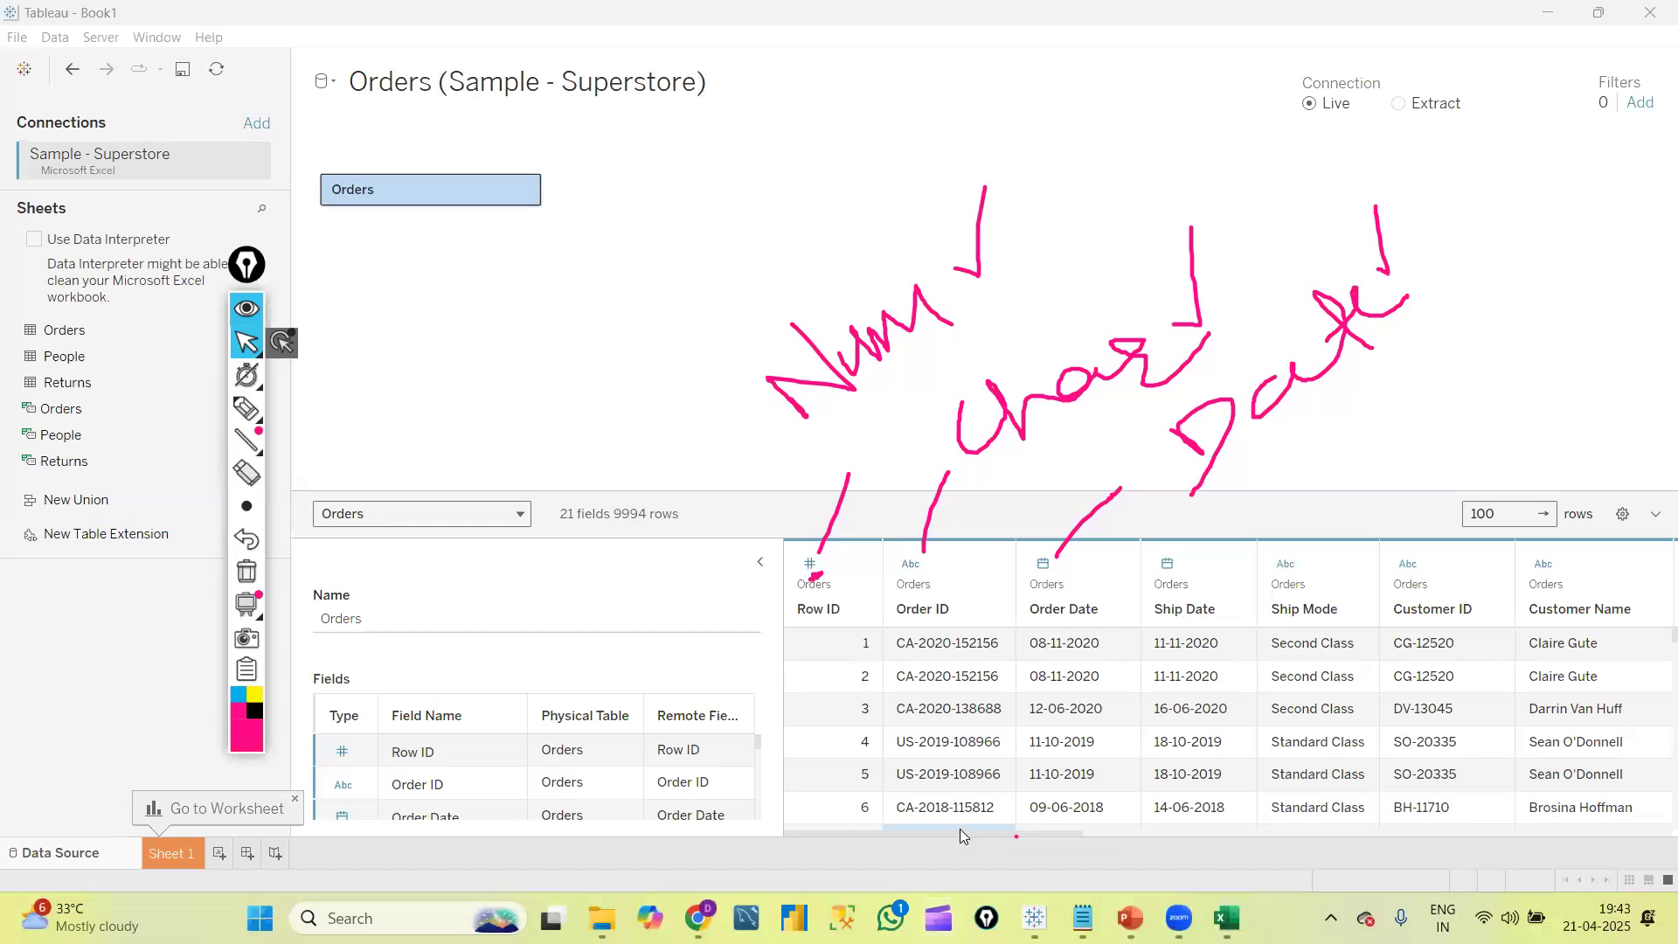
pyautogui.moveTo(960, 833); pyautogui.dragTo(1252, 575)
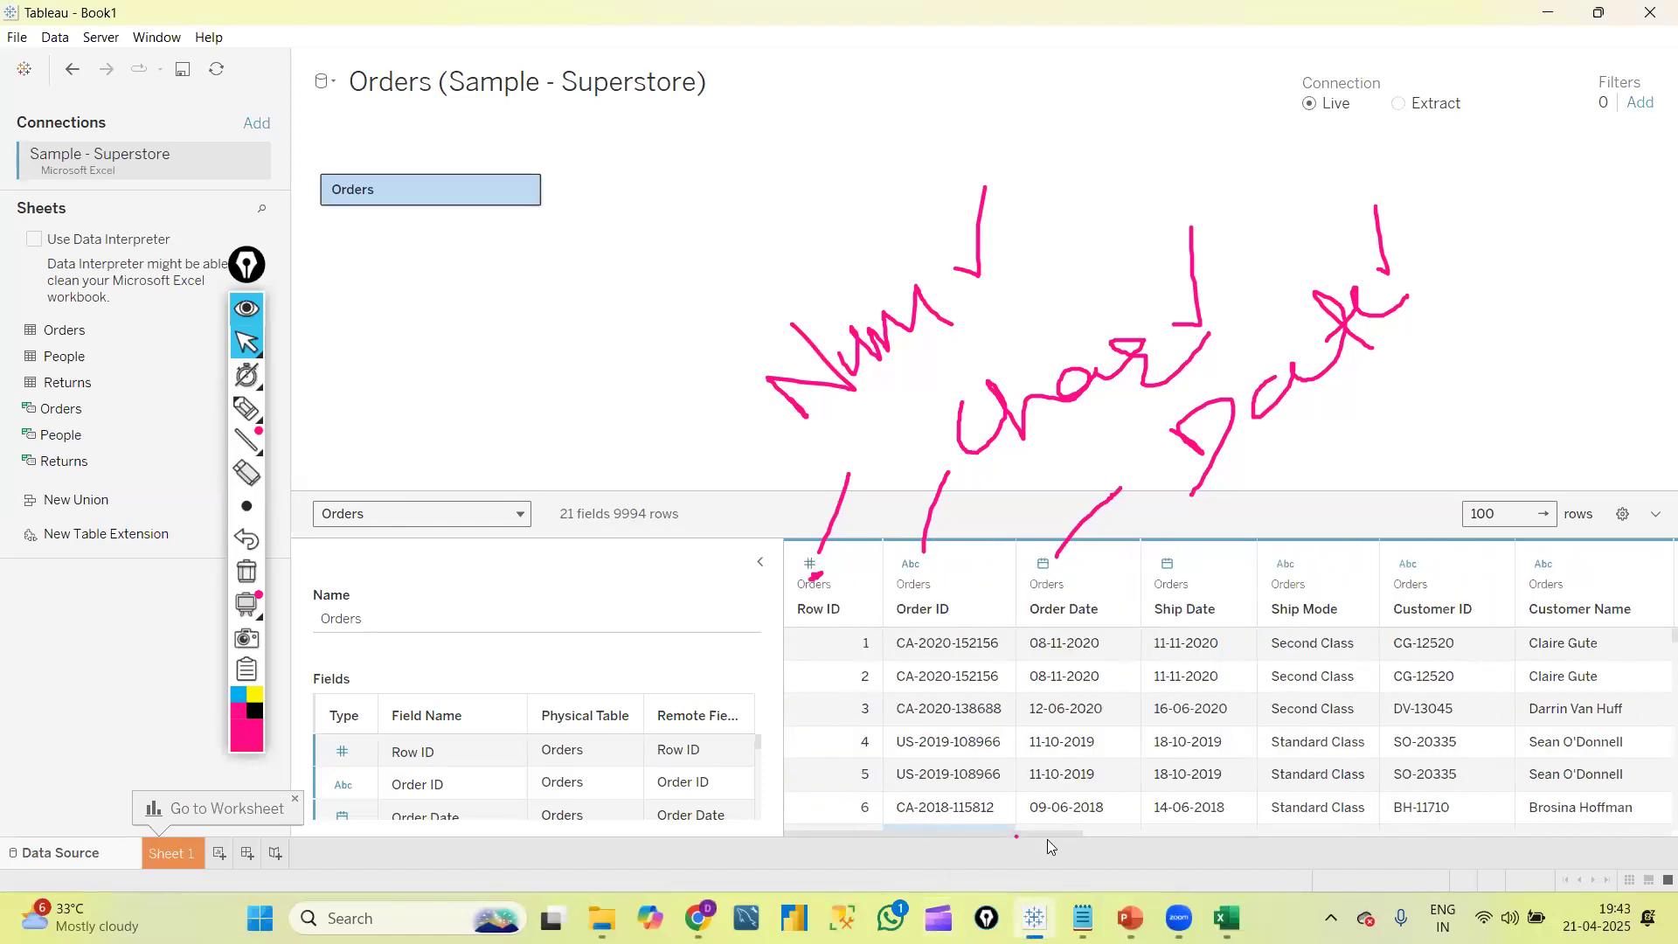
pyautogui.moveTo(1044, 833); pyautogui.dragTo(1184, 830)
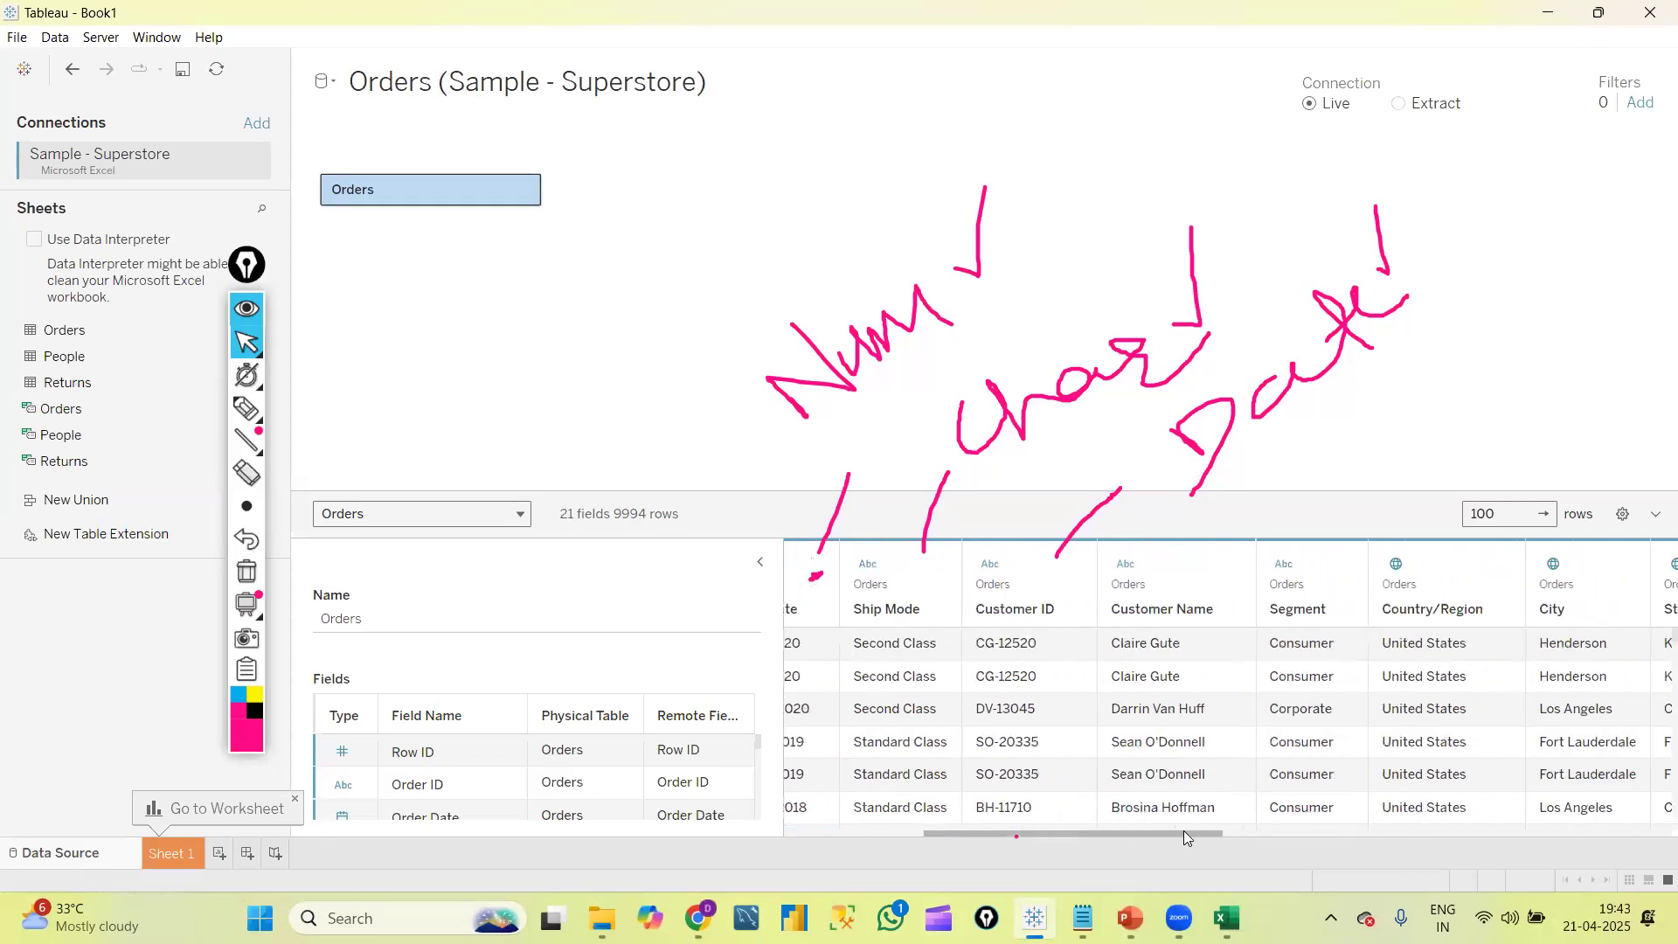
pyautogui.moveTo(253, 409)
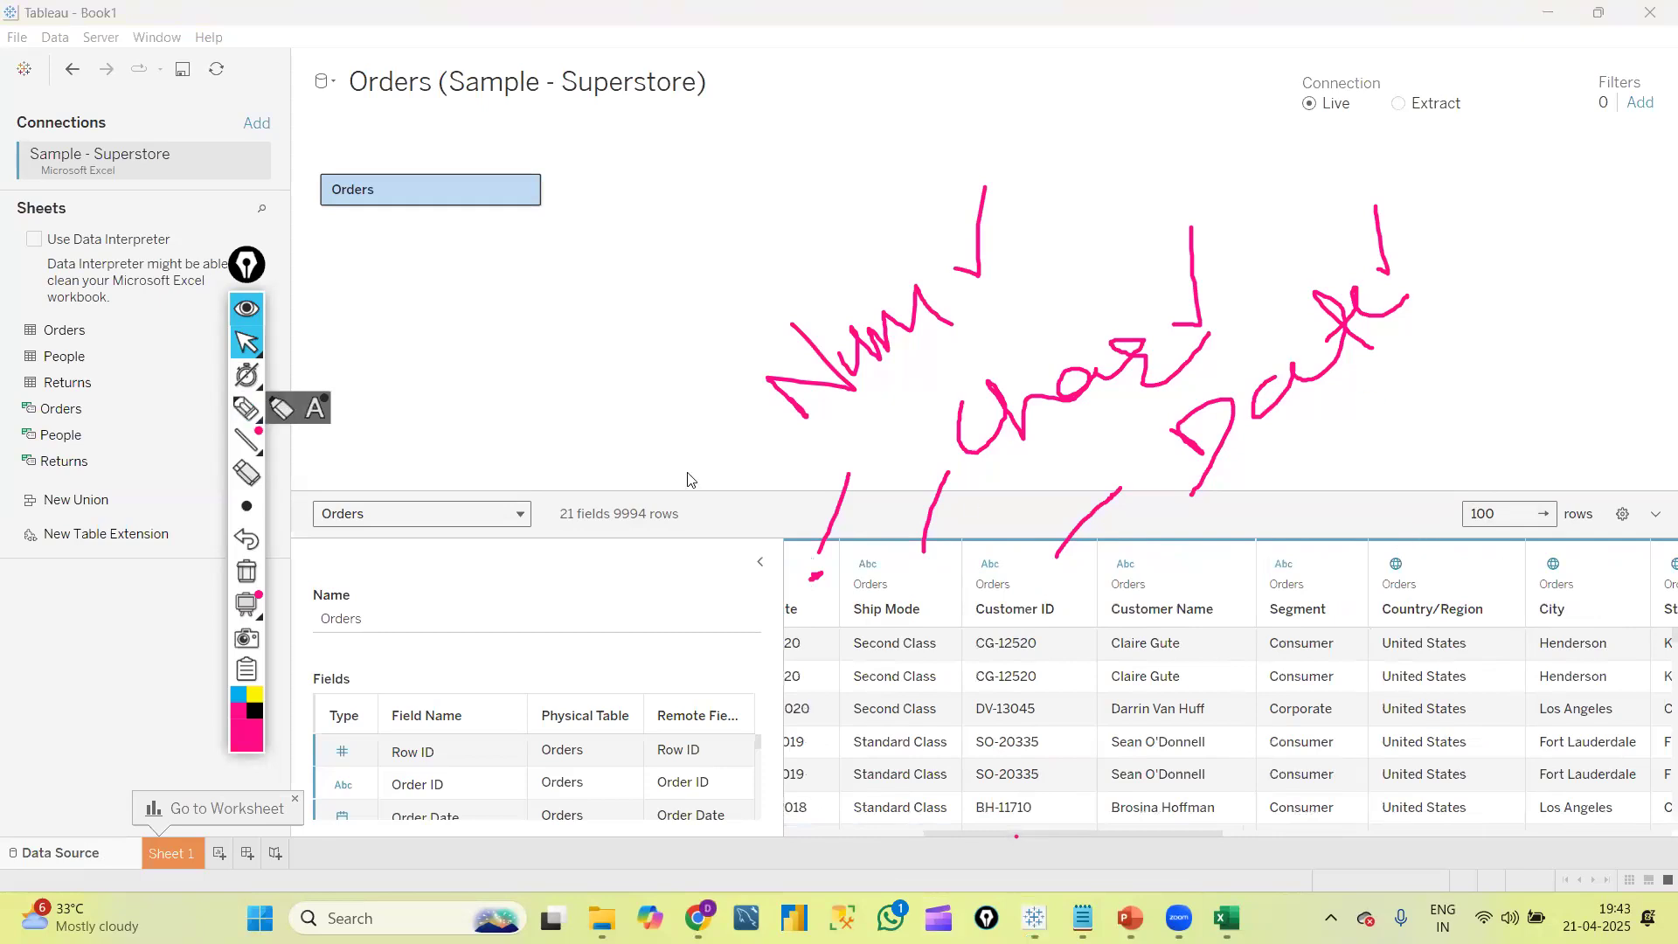
pyautogui.click(247, 408)
pyautogui.moveTo(1426, 484); pyautogui.dragTo(1400, 548)
pyautogui.moveTo(1434, 371); pyautogui.dragTo(1408, 443)
pyautogui.moveTo(1496, 406)
pyautogui.mouseDown()
pyautogui.moveTo(1518, 458)
pyautogui.moveTo(1496, 376)
pyautogui.moveTo(1607, 374)
pyautogui.moveTo(1608, 330)
pyautogui.mouseUp()
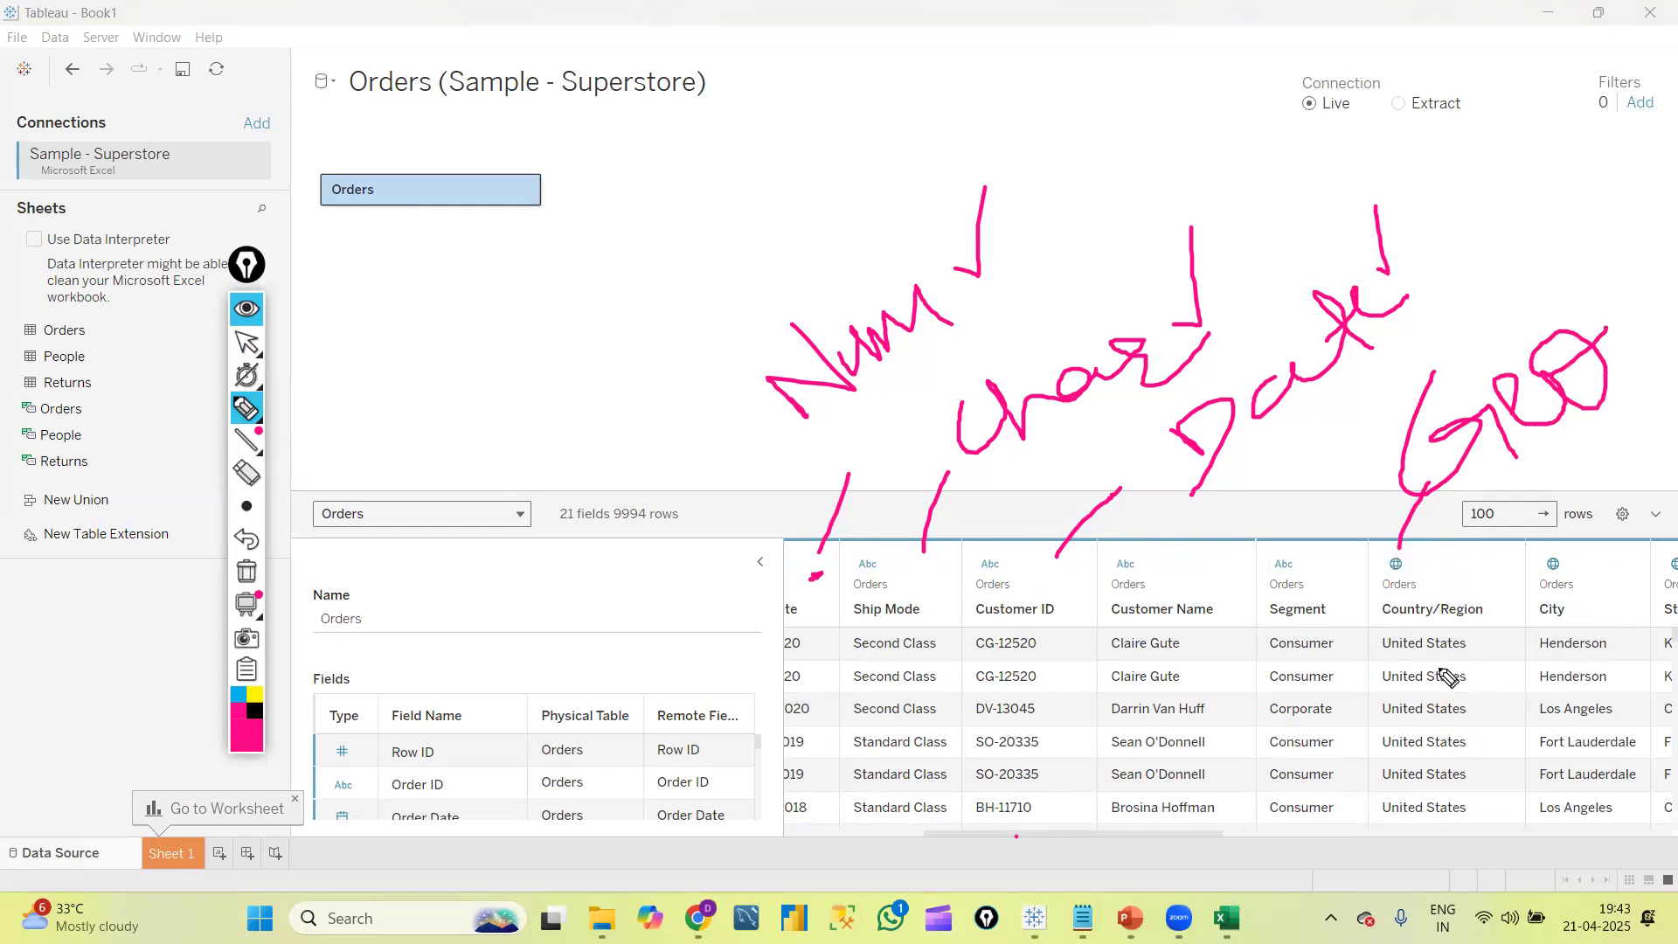
# Write "Map" over the canvas and underline it, the Country/Region and City headers, a United States value and "Geo"
pyautogui.moveTo(418, 295)
pyautogui.mouseDown()
pyautogui.moveTo(454, 292)
pyautogui.moveTo(562, 198)
pyautogui.moveTo(591, 233)
pyautogui.moveTo(570, 214)
pyautogui.mouseUp()
pyautogui.moveTo(486, 361); pyautogui.dragTo(458, 437)
pyautogui.moveTo(584, 301); pyautogui.dragTo(516, 365)
pyautogui.moveTo(1381, 629); pyautogui.dragTo(1448, 615)
pyautogui.click(1543, 619)
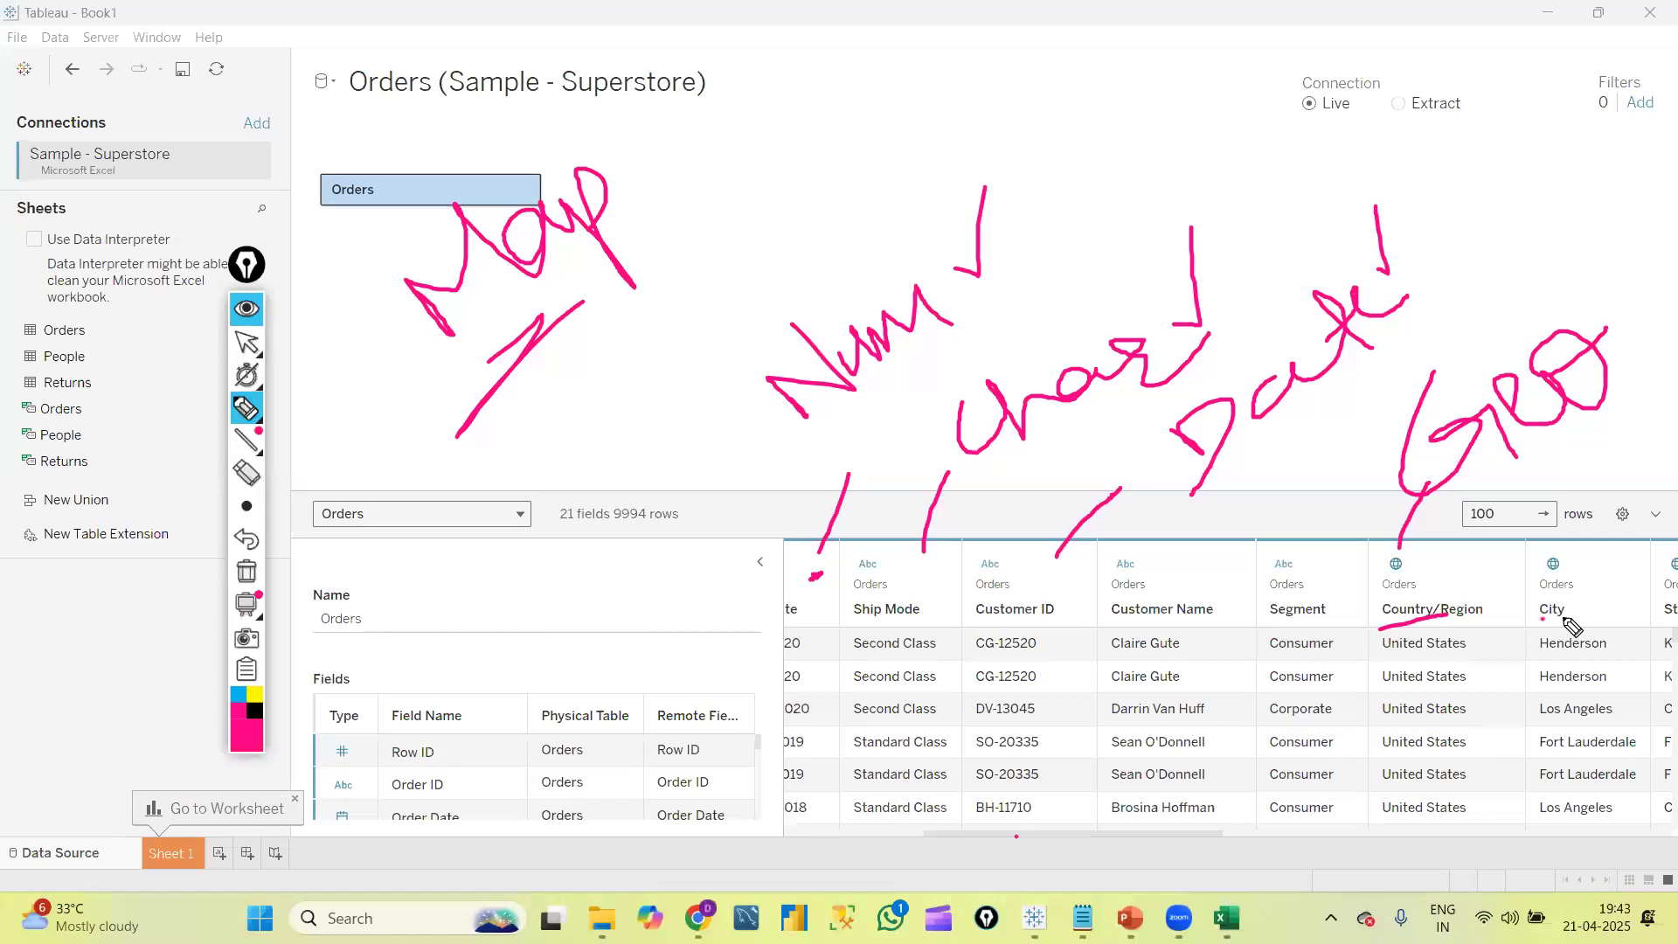
pyautogui.moveTo(1415, 654); pyautogui.dragTo(1484, 649)
pyautogui.moveTo(1547, 488); pyautogui.dragTo(1659, 378)
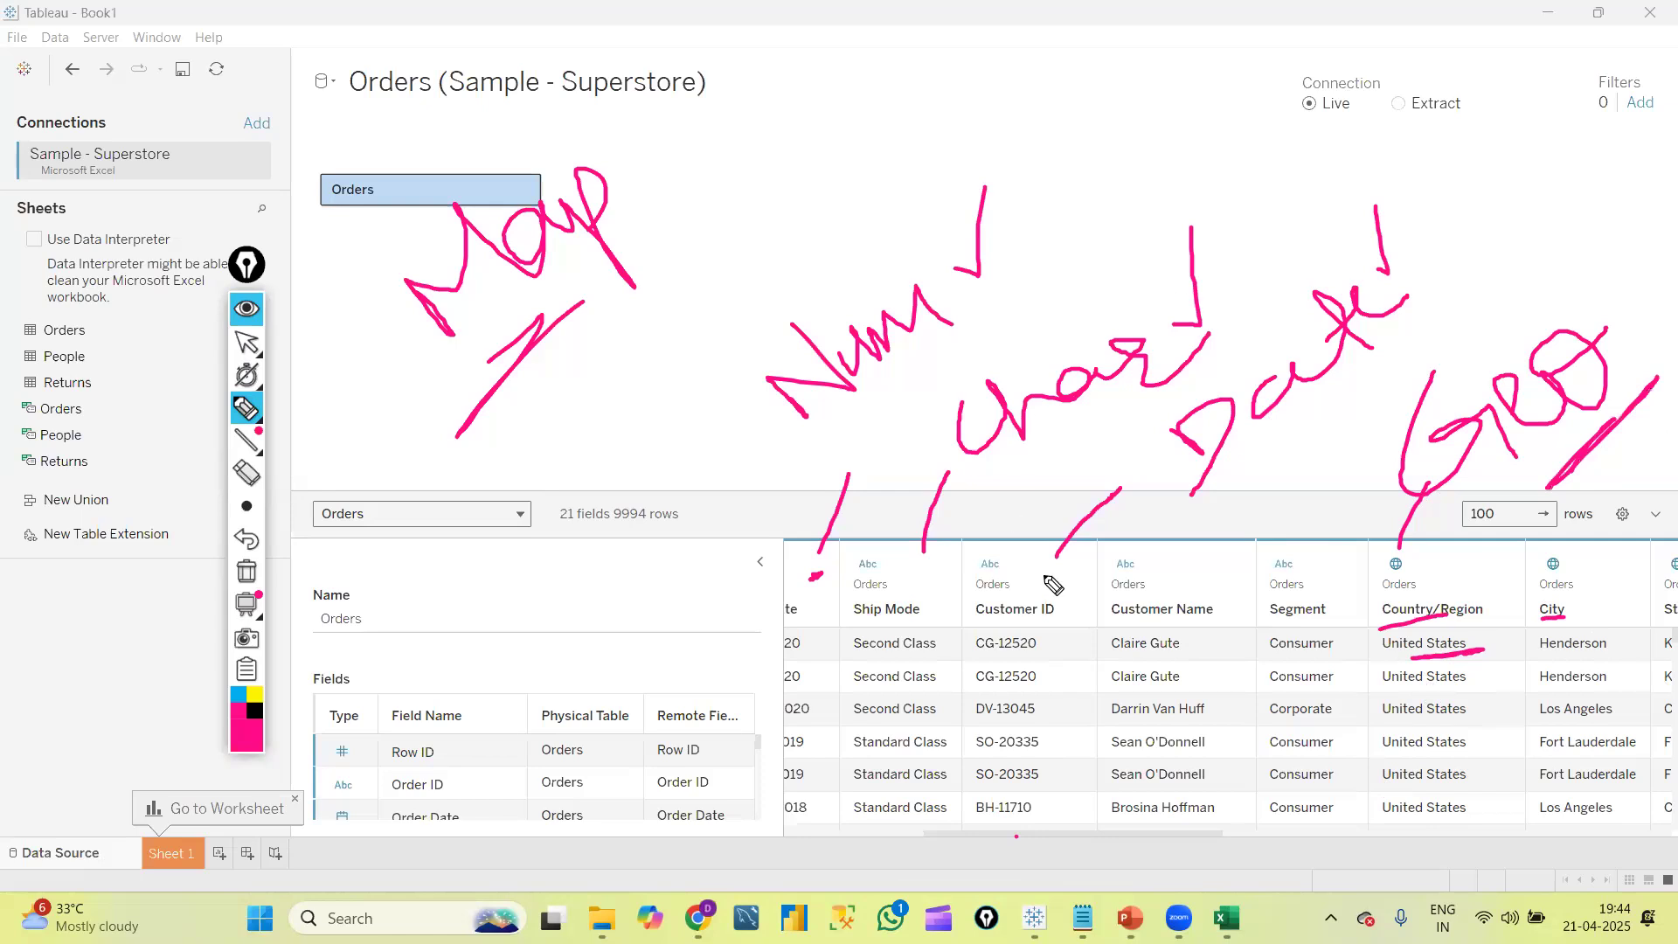
# Draw a curve under the labels from "Num" to Country/Region, return the preview to its first columns and clear all ink
pyautogui.moveTo(761, 376)
pyautogui.mouseDown()
pyautogui.moveTo(1023, 578)
pyautogui.moveTo(1120, 747)
pyautogui.moveTo(1477, 558)
pyautogui.mouseUp()
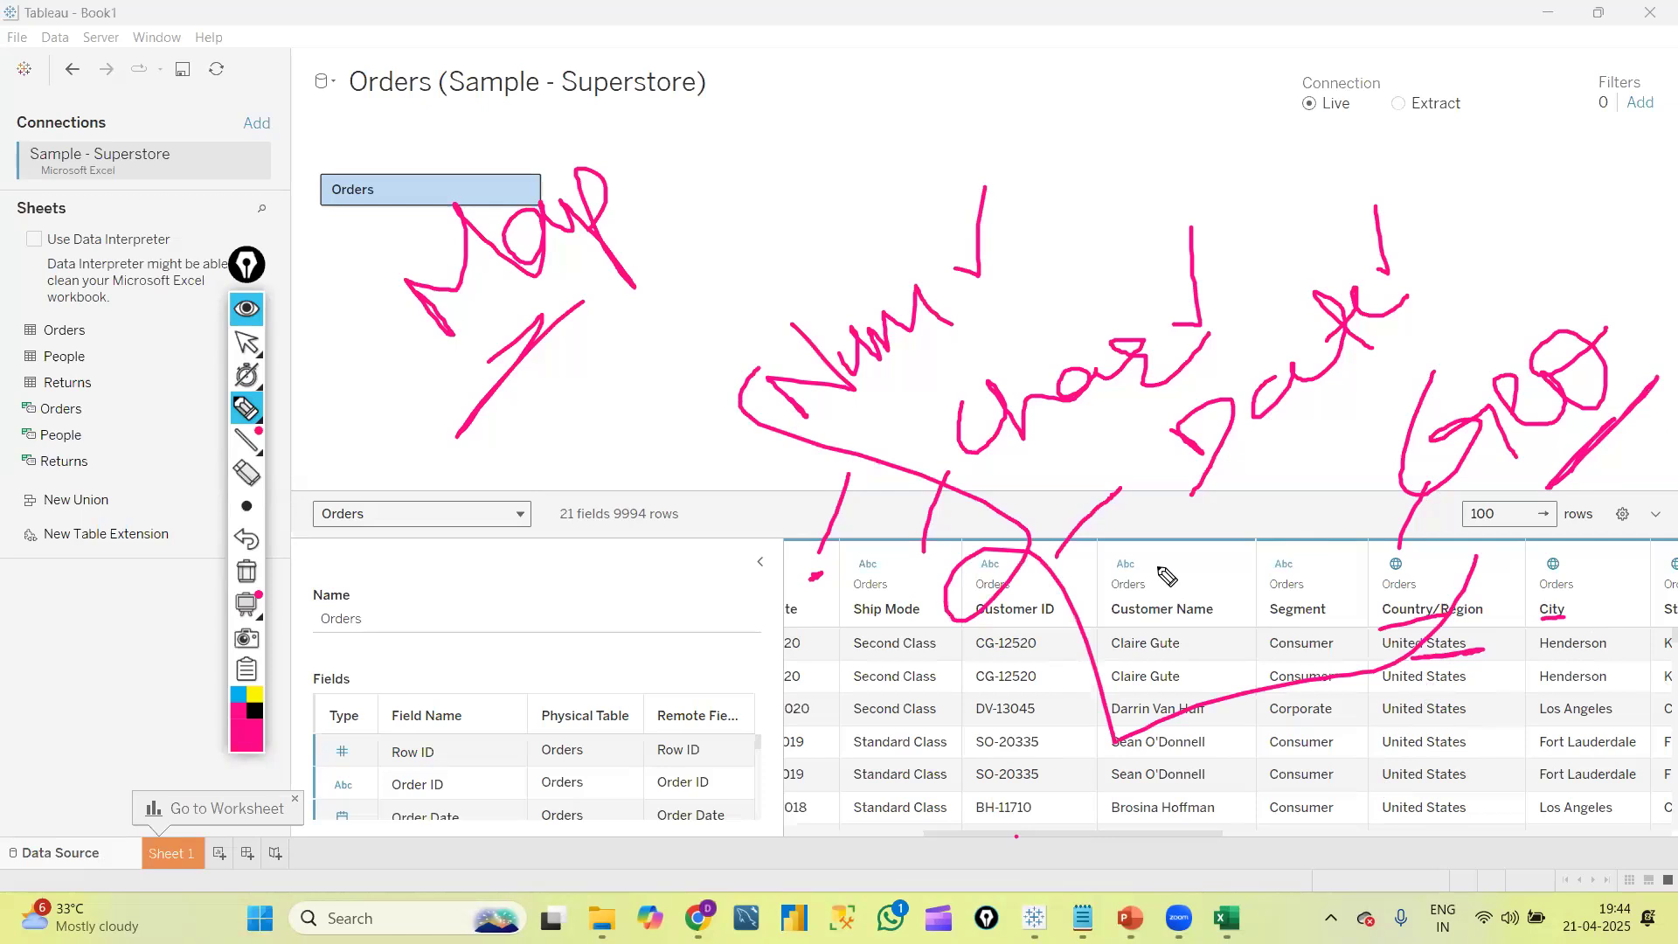
pyautogui.click(244, 344)
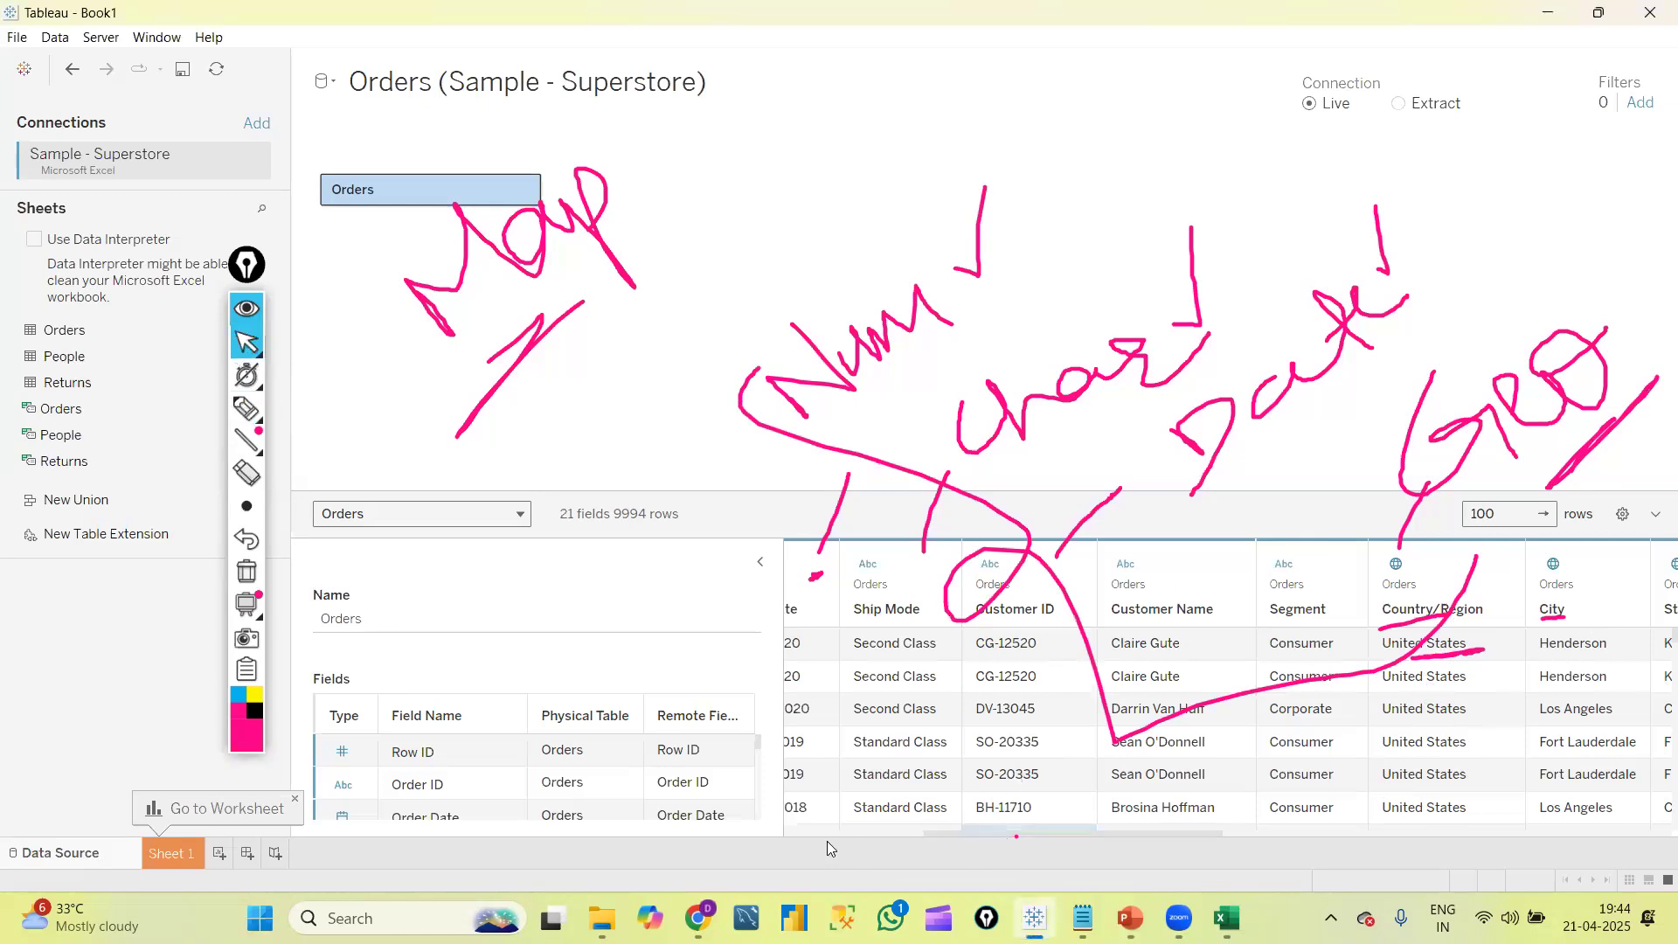
pyautogui.moveTo(955, 835); pyautogui.dragTo(382, 835)
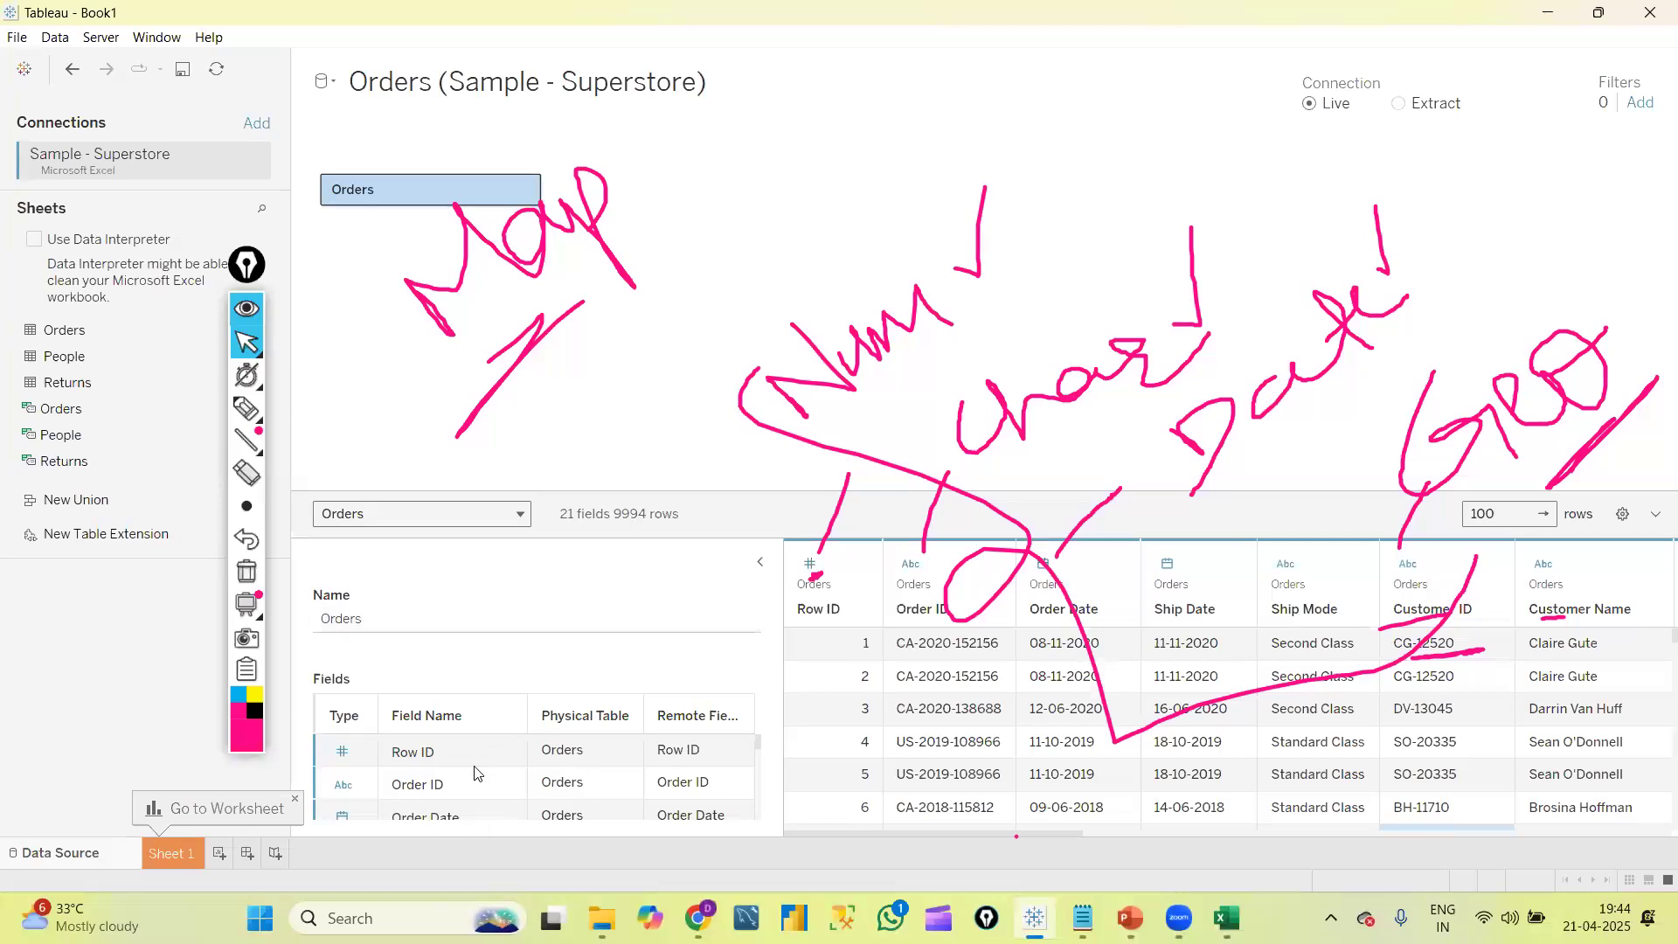
pyautogui.click(246, 571)
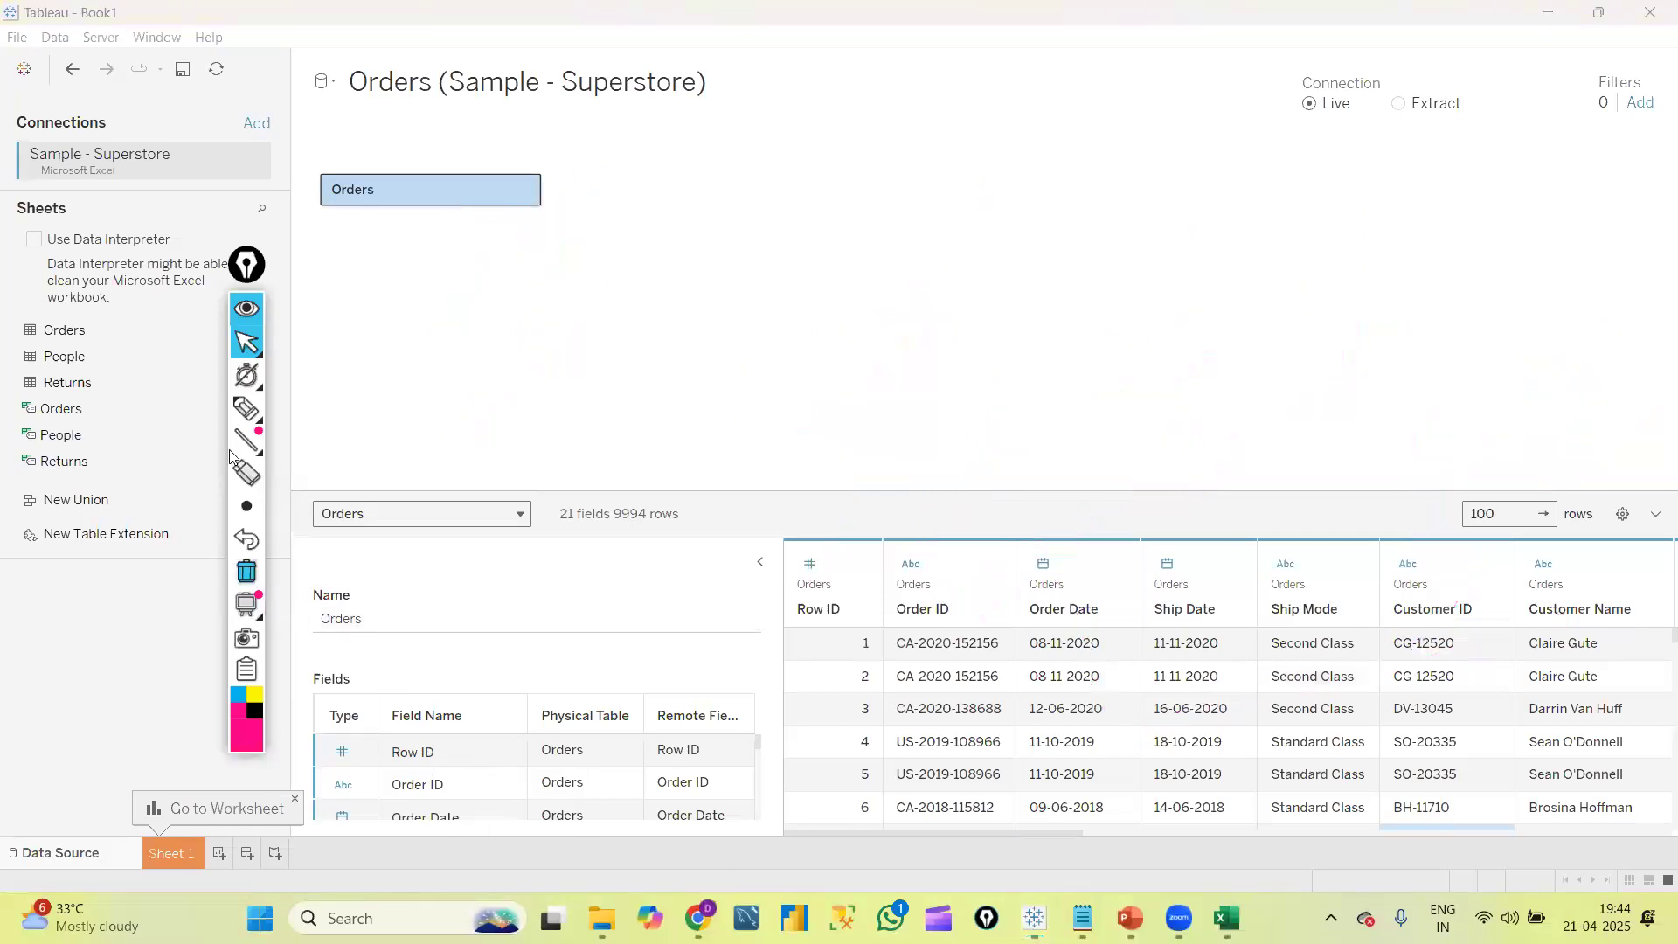
# Circle the Live and Extract connection options in pink ink
pyautogui.click(248, 411)
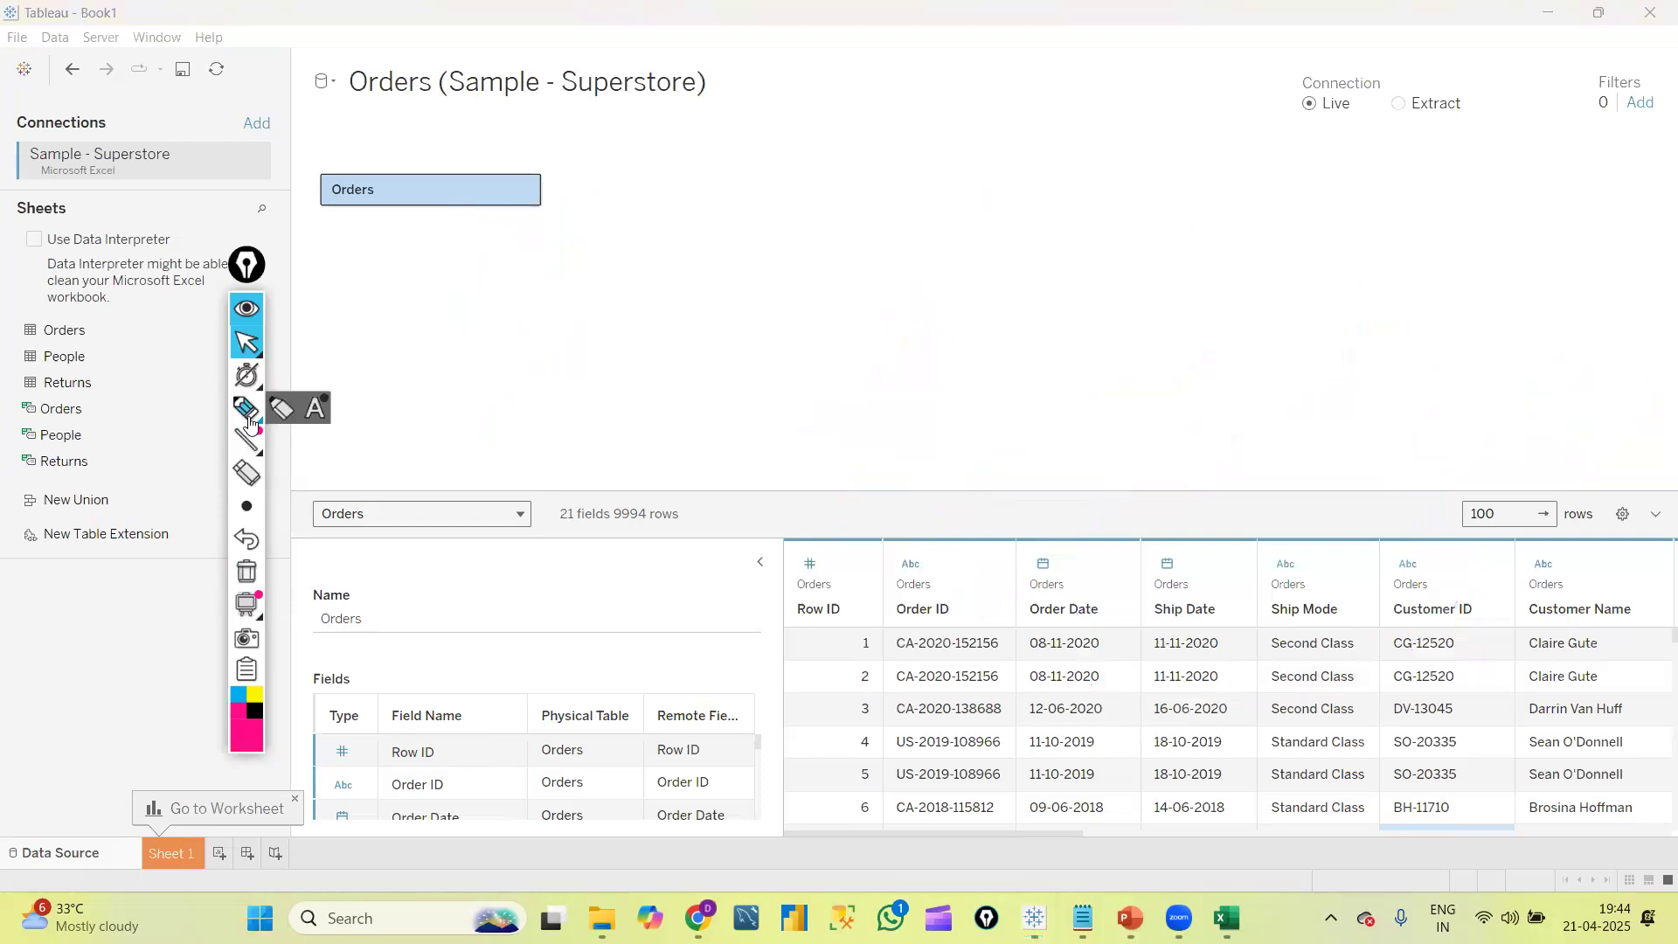
pyautogui.click(1385, 143)
pyautogui.moveTo(1537, 103)
pyautogui.mouseDown()
pyautogui.moveTo(1258, 98)
pyautogui.moveTo(1403, 131)
pyautogui.mouseUp()
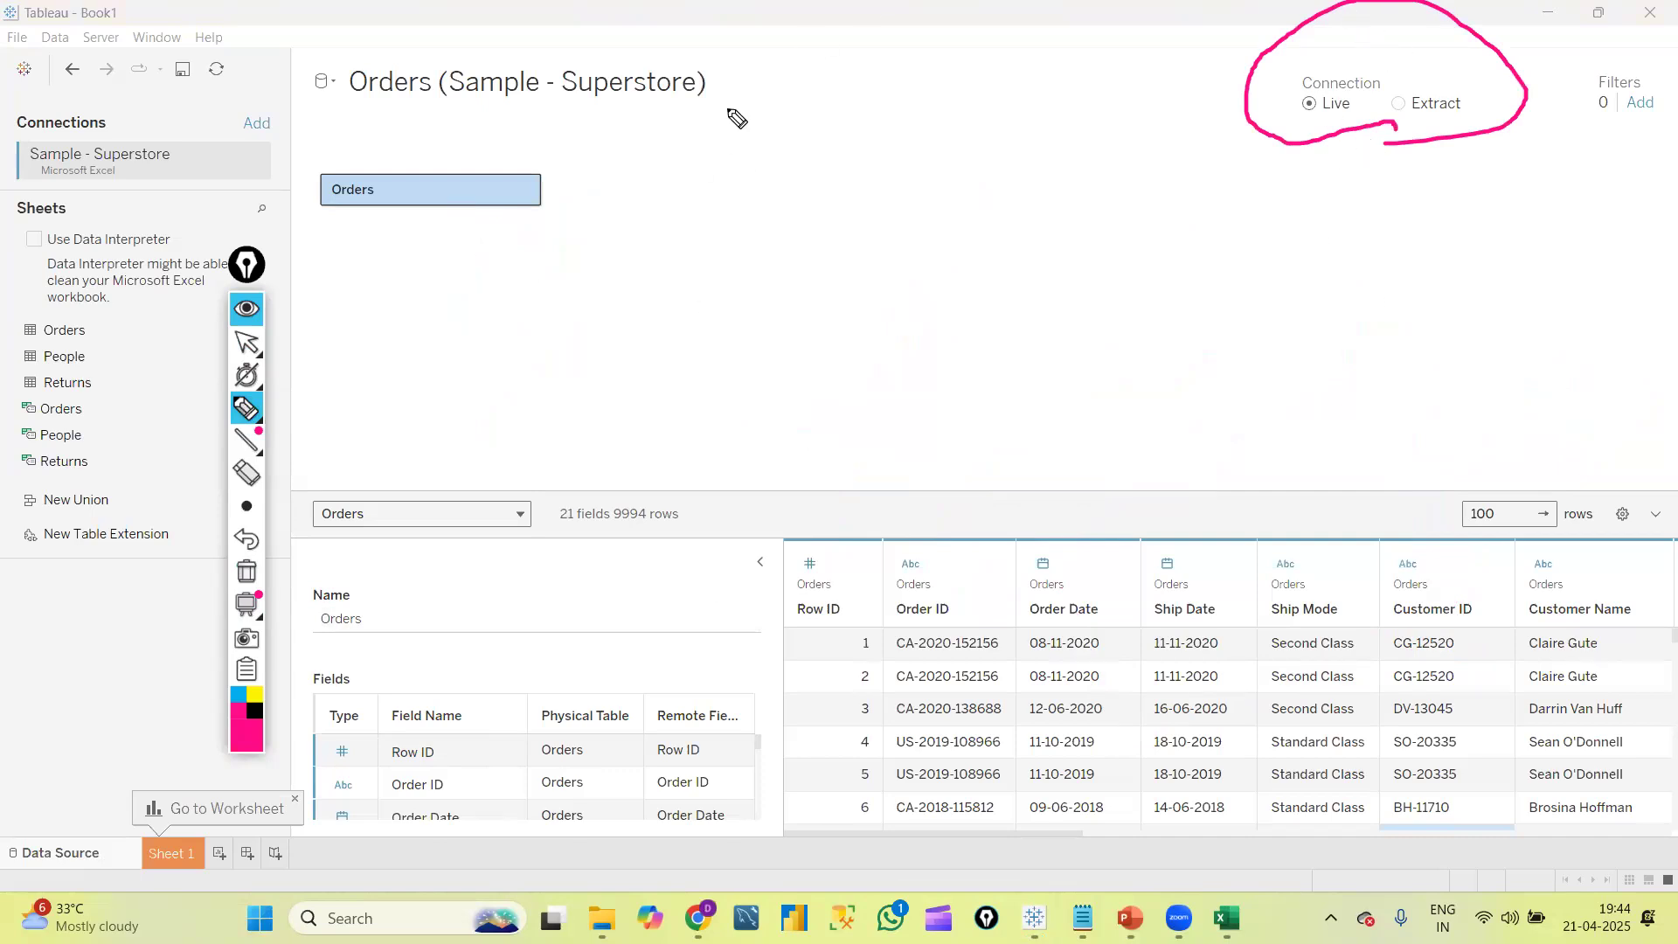
# Sketch a database cylinder below the Orders table with an arrow and loop beneath it
pyautogui.moveTo(378, 312); pyautogui.dragTo(490, 265)
pyautogui.moveTo(379, 316); pyautogui.dragTo(482, 272)
pyautogui.moveTo(377, 316)
pyautogui.mouseDown()
pyautogui.moveTo(401, 352)
pyautogui.moveTo(566, 443)
pyautogui.moveTo(516, 247)
pyautogui.mouseUp()
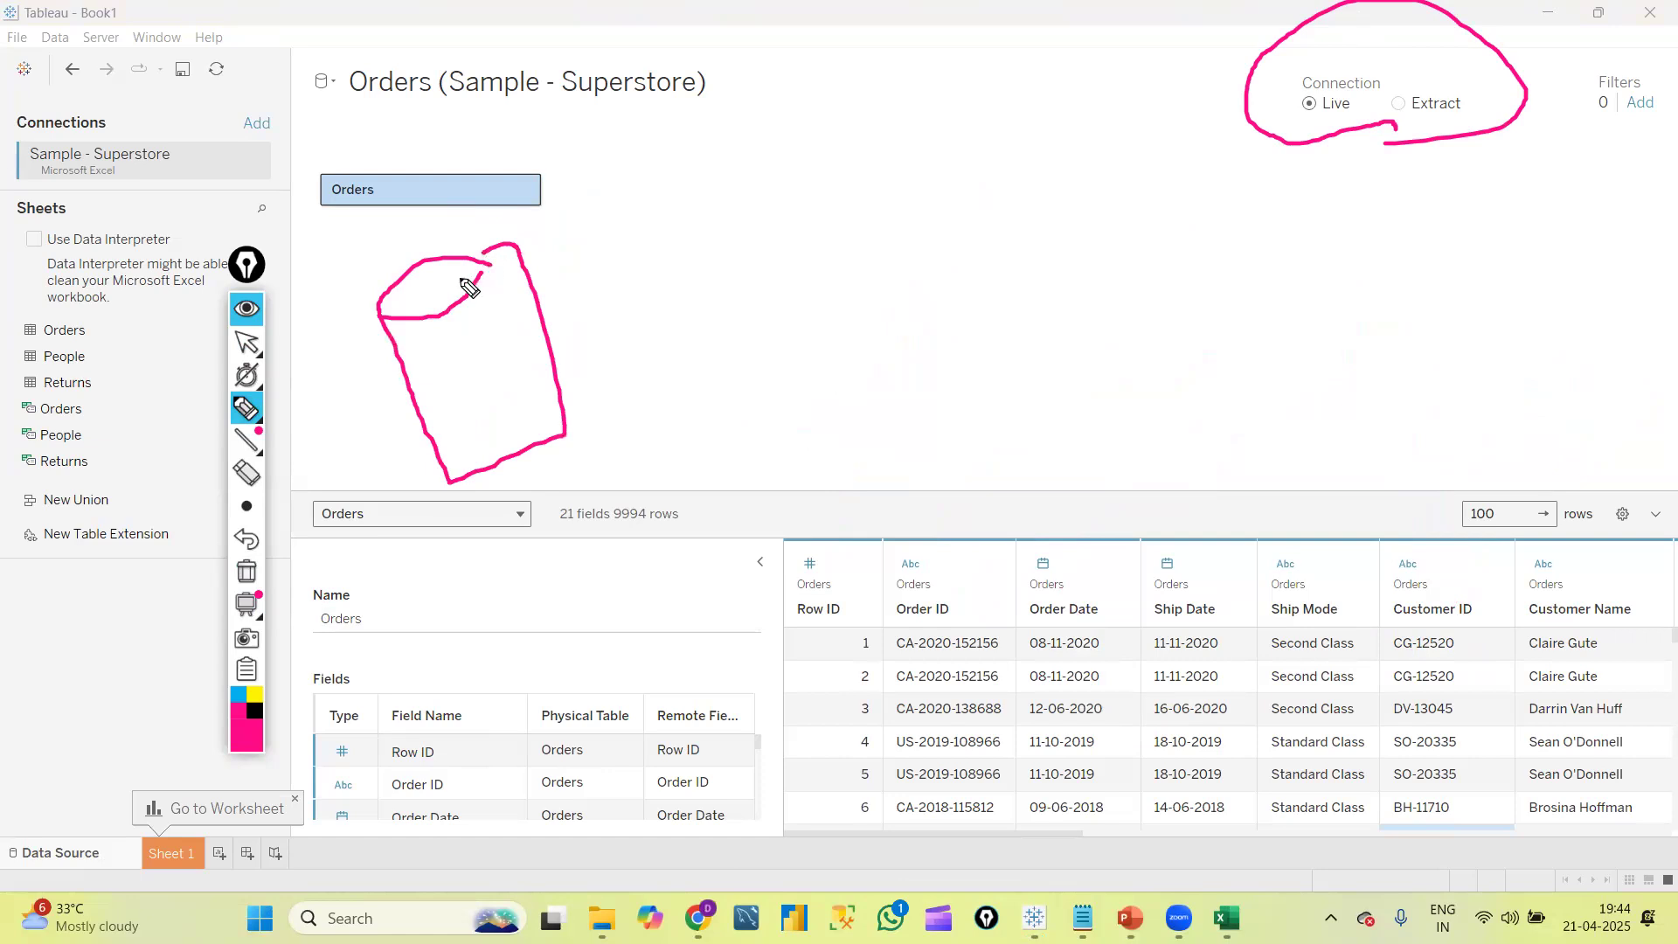
pyautogui.moveTo(469, 501)
pyautogui.mouseDown()
pyautogui.moveTo(509, 577)
pyautogui.moveTo(488, 544)
pyautogui.mouseUp()
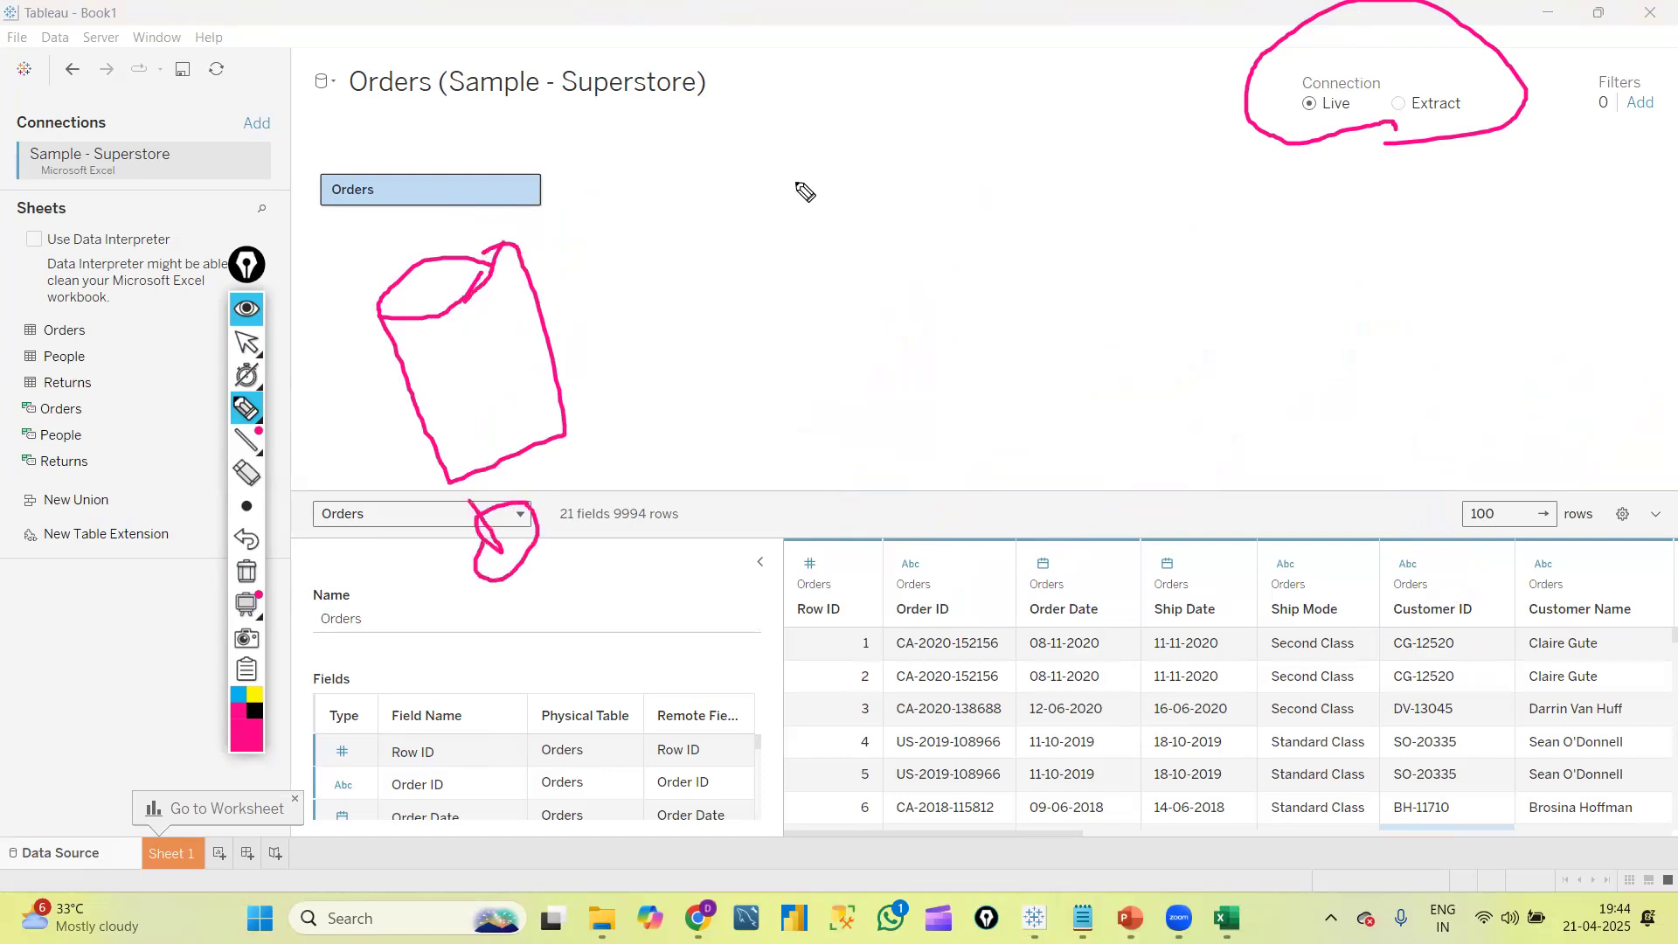
# Sketch a tilted screen on a stand with small bars inside, on the canvas beside the database cylinder
pyautogui.moveTo(952, 89)
pyautogui.mouseDown()
pyautogui.moveTo(796, 182)
pyautogui.moveTo(1015, 232)
pyautogui.moveTo(983, 102)
pyautogui.mouseUp()
pyautogui.moveTo(917, 378)
pyautogui.mouseDown()
pyautogui.moveTo(947, 271)
pyautogui.moveTo(1056, 304)
pyautogui.mouseUp()
pyautogui.moveTo(898, 265)
pyautogui.mouseDown()
pyautogui.moveTo(858, 194)
pyautogui.moveTo(894, 183)
pyautogui.mouseUp()
pyautogui.moveTo(918, 243); pyautogui.dragTo(966, 232)
pyautogui.click(918, 210)
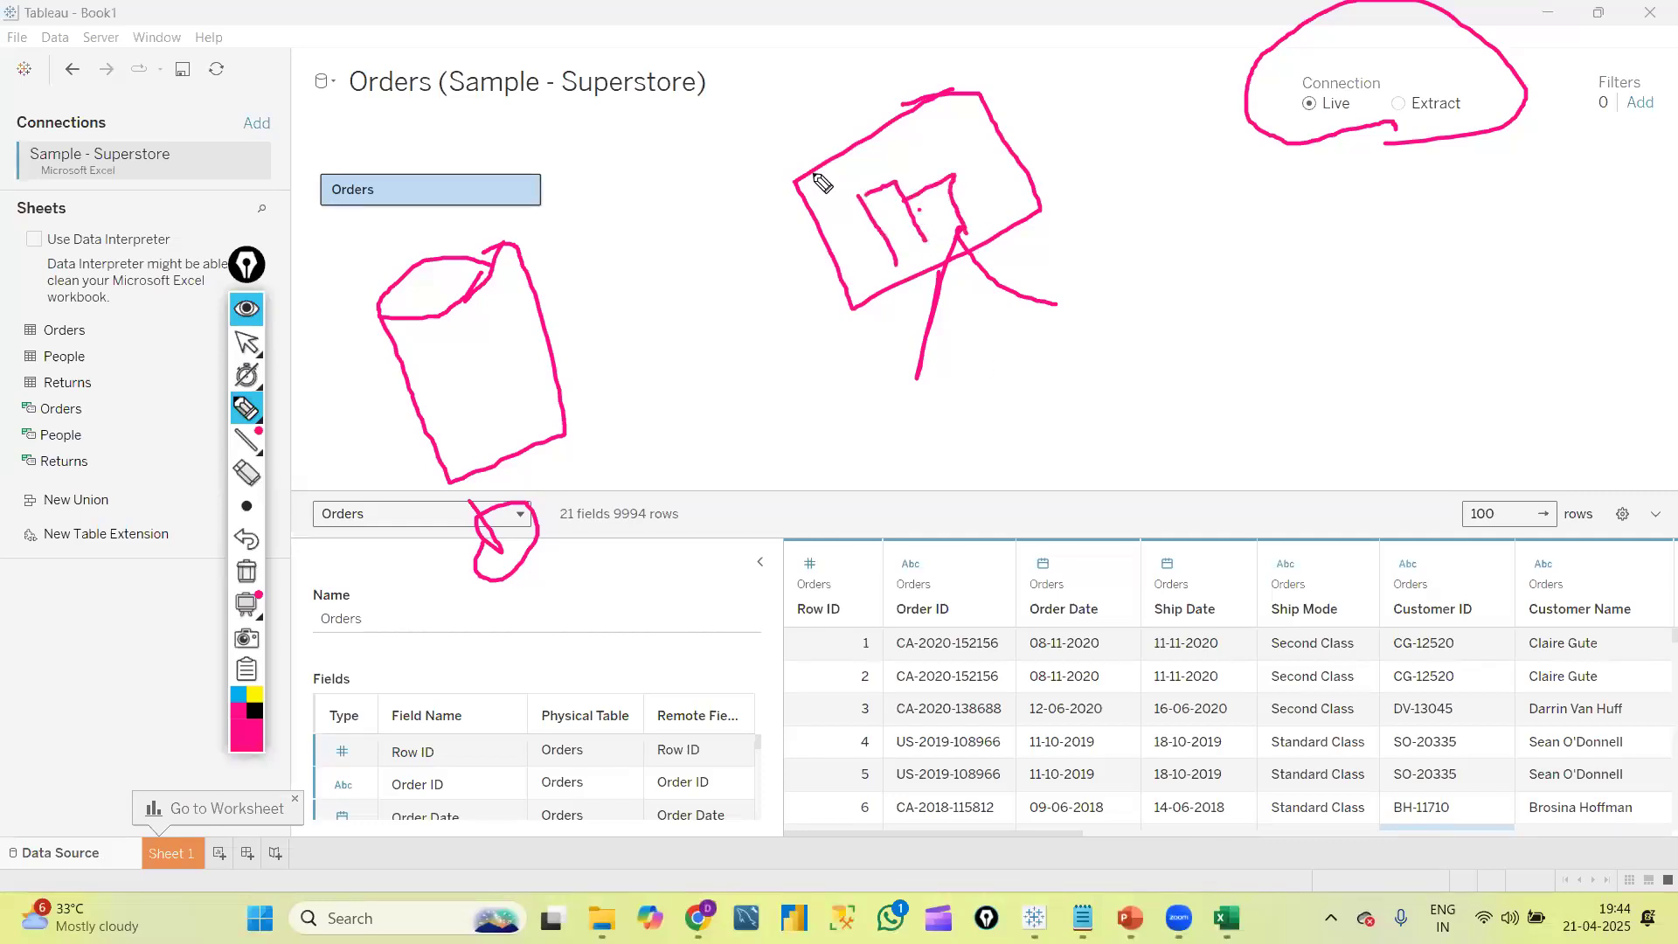
# Mark the cylinder and the screen sketch with a tick and an arrow, and draw a line connecting them
pyautogui.moveTo(350, 267); pyautogui.dragTo(380, 207)
pyautogui.moveTo(810, 123); pyautogui.dragTo(829, 131)
pyautogui.moveTo(822, 64); pyautogui.dragTo(826, 131)
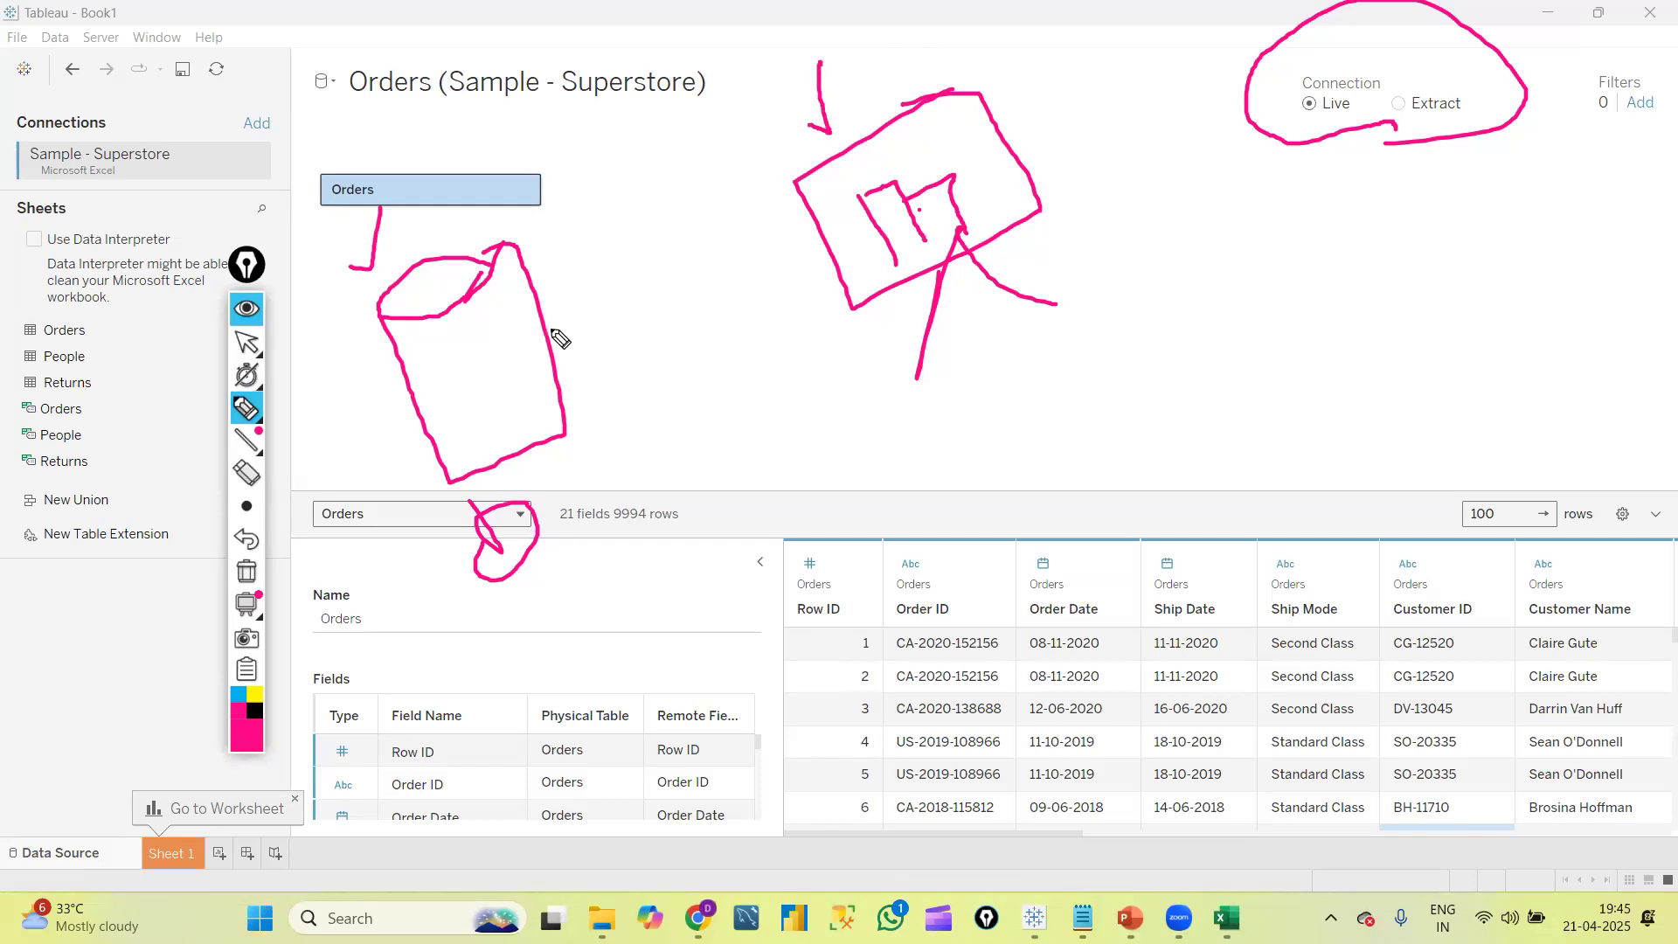
pyautogui.moveTo(545, 330); pyautogui.dragTo(840, 232)
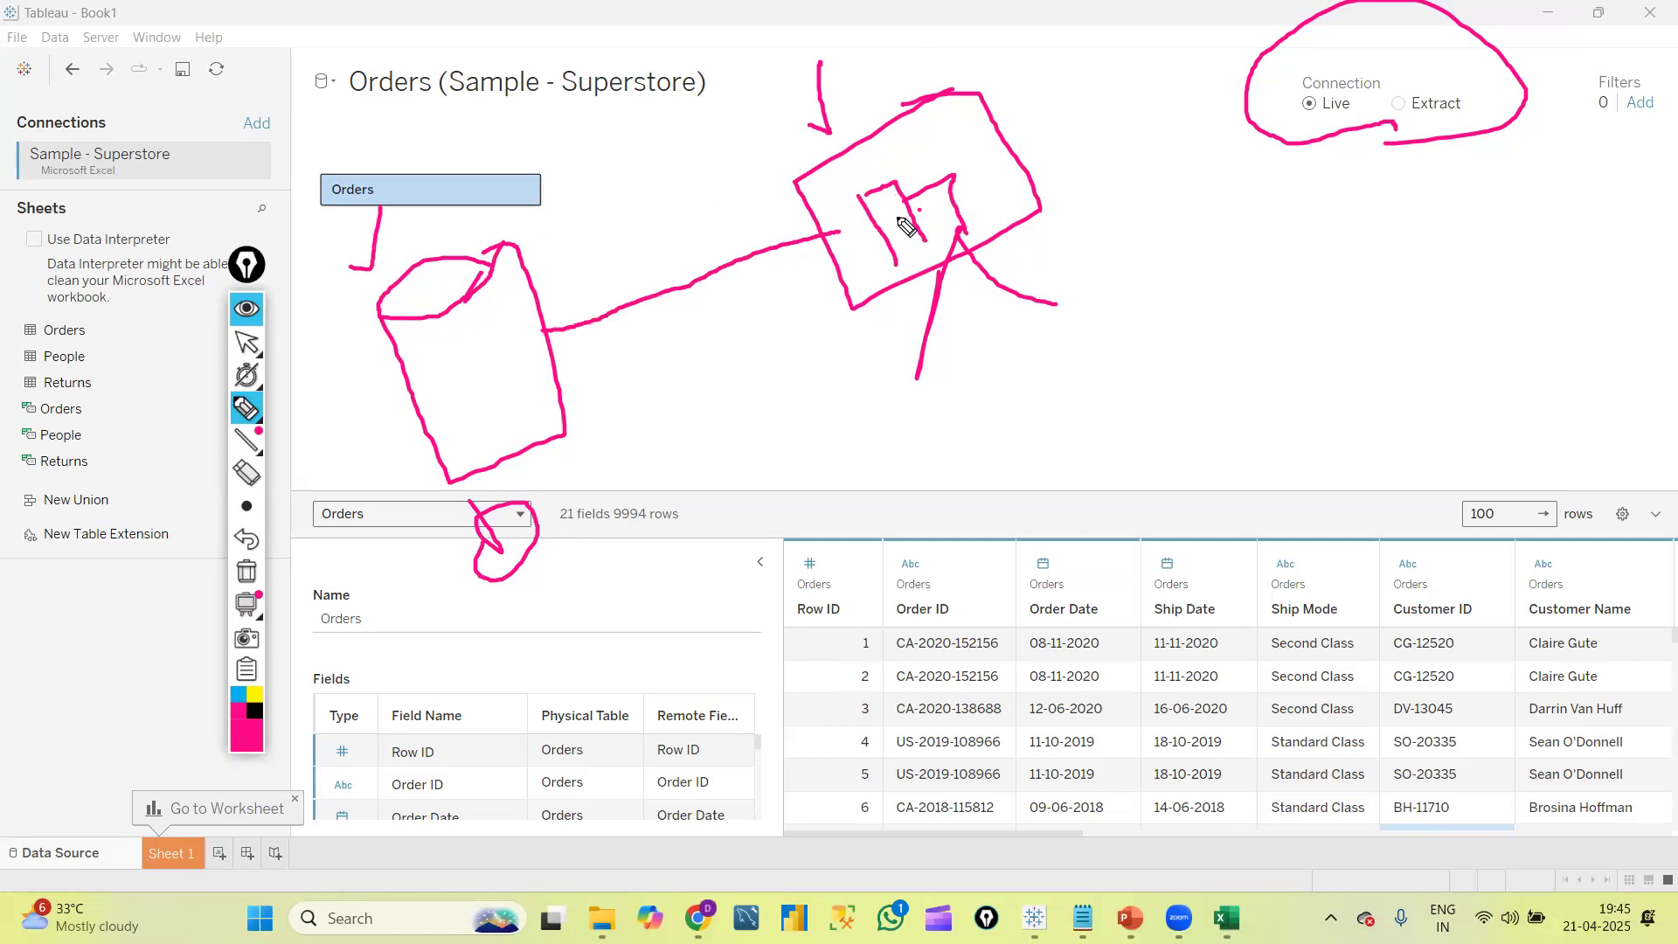
# Cross the connecting line and sketch a box labelled "TC" beneath it
pyautogui.click(648, 268)
pyautogui.moveTo(652, 342); pyautogui.dragTo(651, 268)
pyautogui.moveTo(657, 404)
pyautogui.mouseDown()
pyautogui.moveTo(668, 425)
pyautogui.moveTo(700, 376)
pyautogui.moveTo(724, 427)
pyautogui.moveTo(761, 424)
pyautogui.mouseUp()
pyautogui.moveTo(742, 480)
pyautogui.mouseDown()
pyautogui.moveTo(775, 296)
pyautogui.moveTo(678, 498)
pyautogui.moveTo(790, 473)
pyautogui.mouseUp()
pyautogui.moveTo(660, 302); pyautogui.dragTo(694, 340)
pyautogui.moveTo(655, 288); pyautogui.dragTo(713, 290)
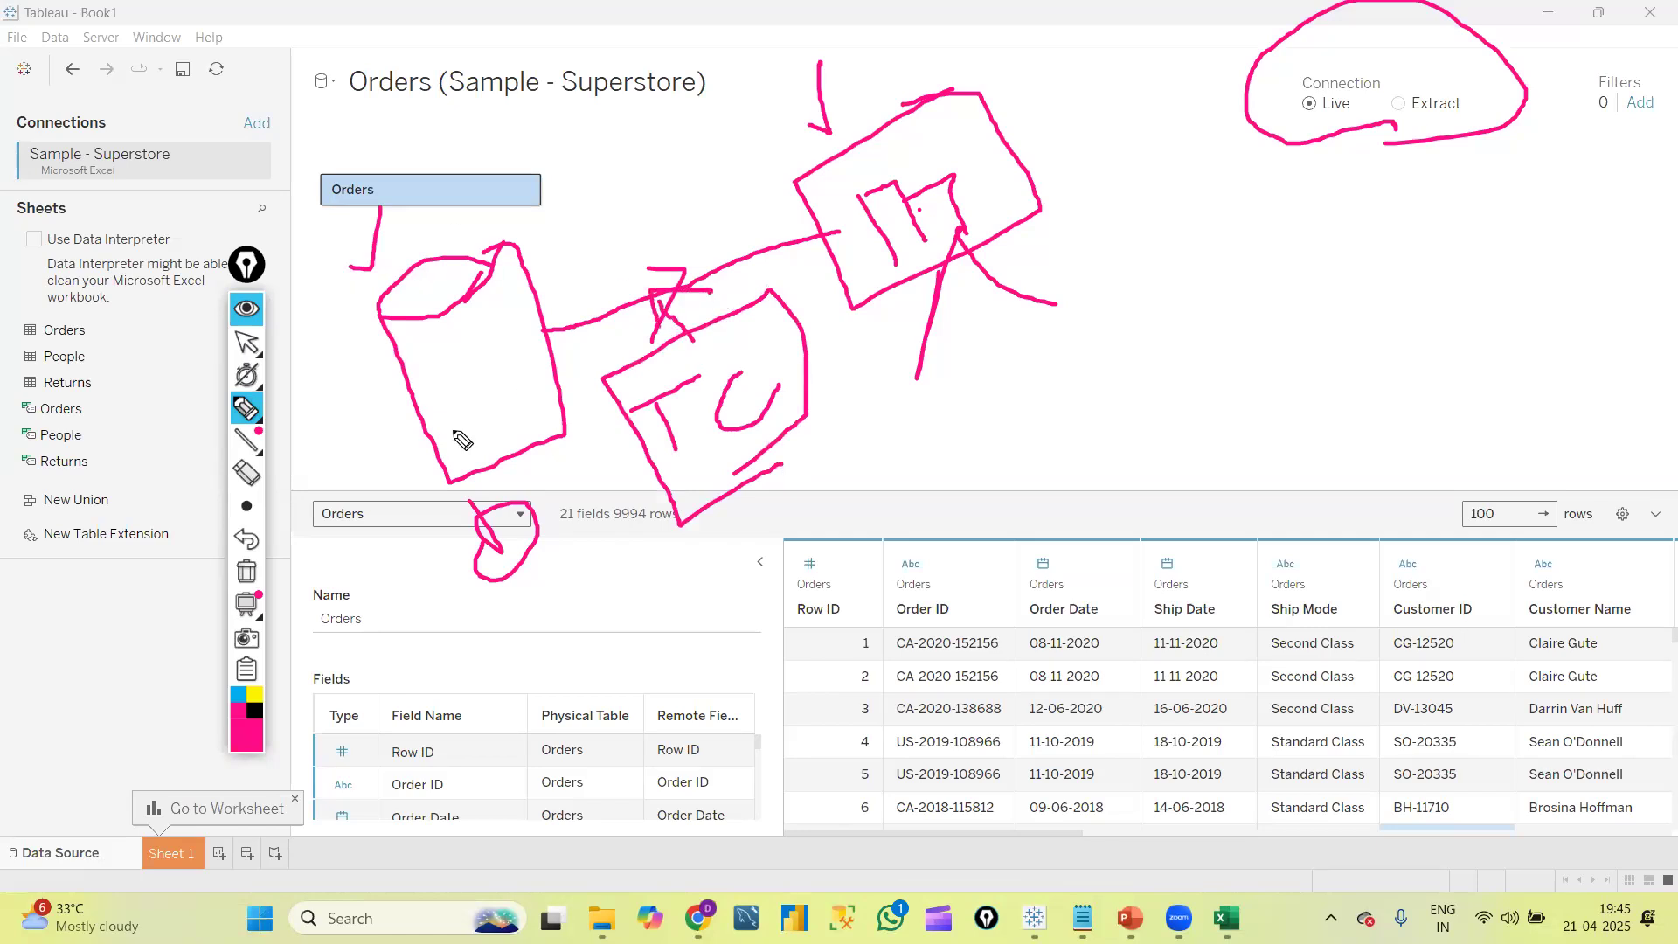
# Draw a curved arrow from the cylinder over to the screen, and outline the "TC" box as a screen on a stand
pyautogui.moveTo(432, 293); pyautogui.dragTo(430, 281)
pyautogui.moveTo(636, 163); pyautogui.dragTo(430, 288)
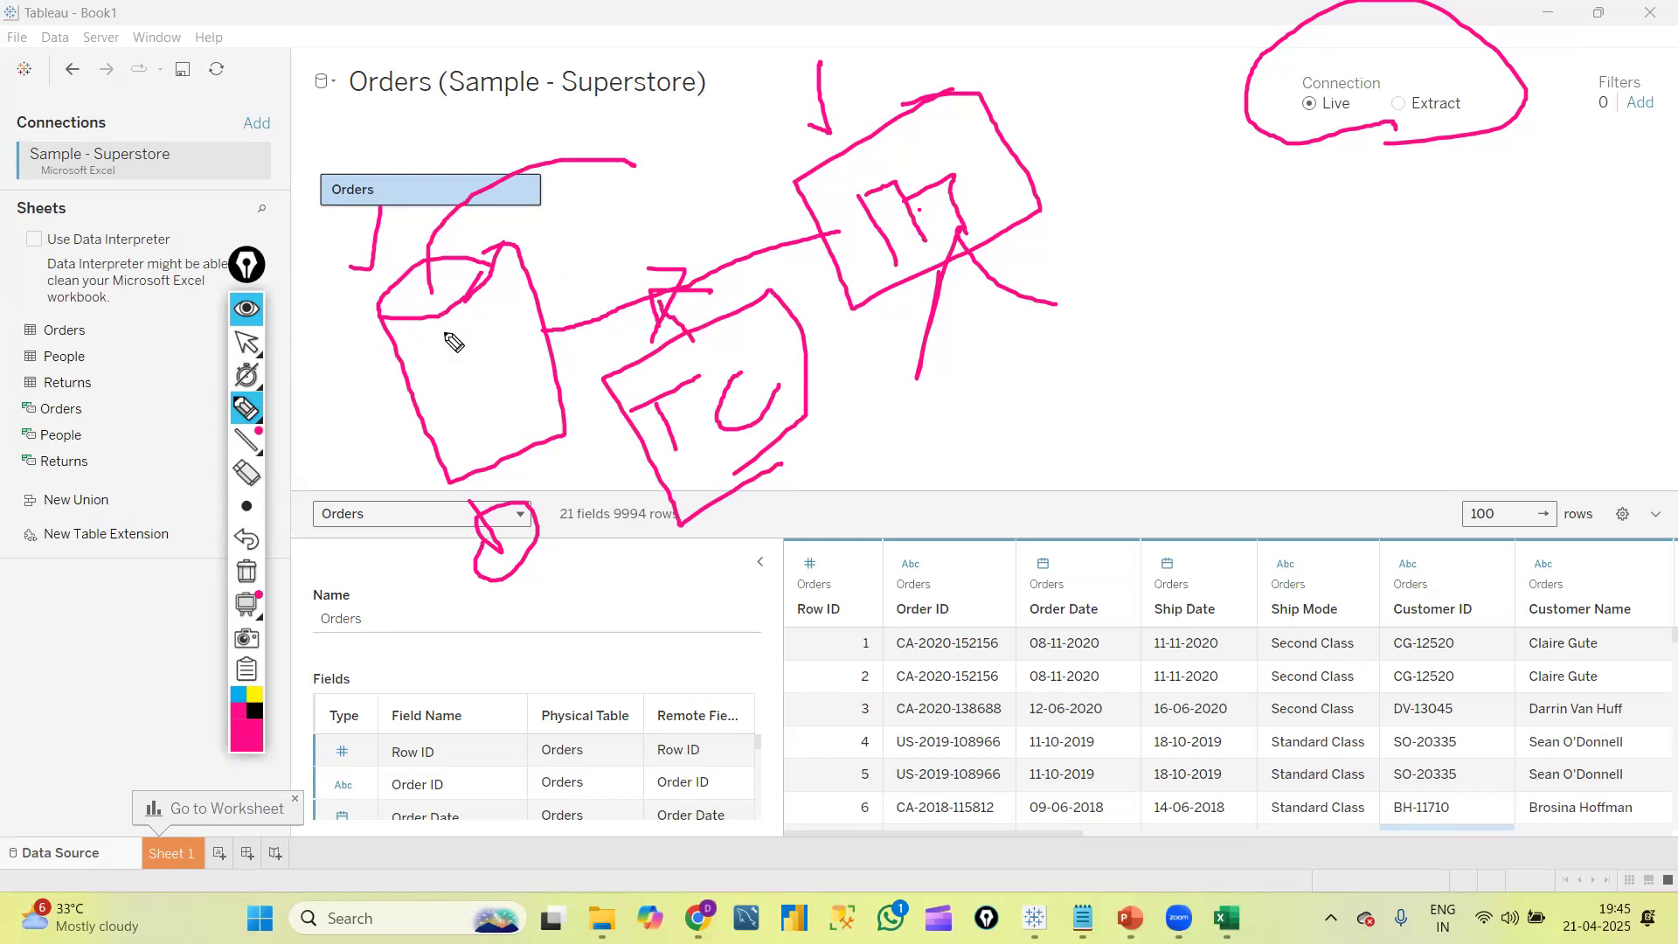
pyautogui.moveTo(826, 179); pyautogui.dragTo(625, 163)
pyautogui.moveTo(763, 186); pyautogui.dragTo(831, 189)
pyautogui.moveTo(805, 319)
pyautogui.mouseDown()
pyautogui.moveTo(623, 451)
pyautogui.moveTo(738, 490)
pyautogui.moveTo(782, 466)
pyautogui.moveTo(687, 583)
pyautogui.mouseUp()
pyautogui.moveTo(733, 479); pyautogui.dragTo(844, 519)
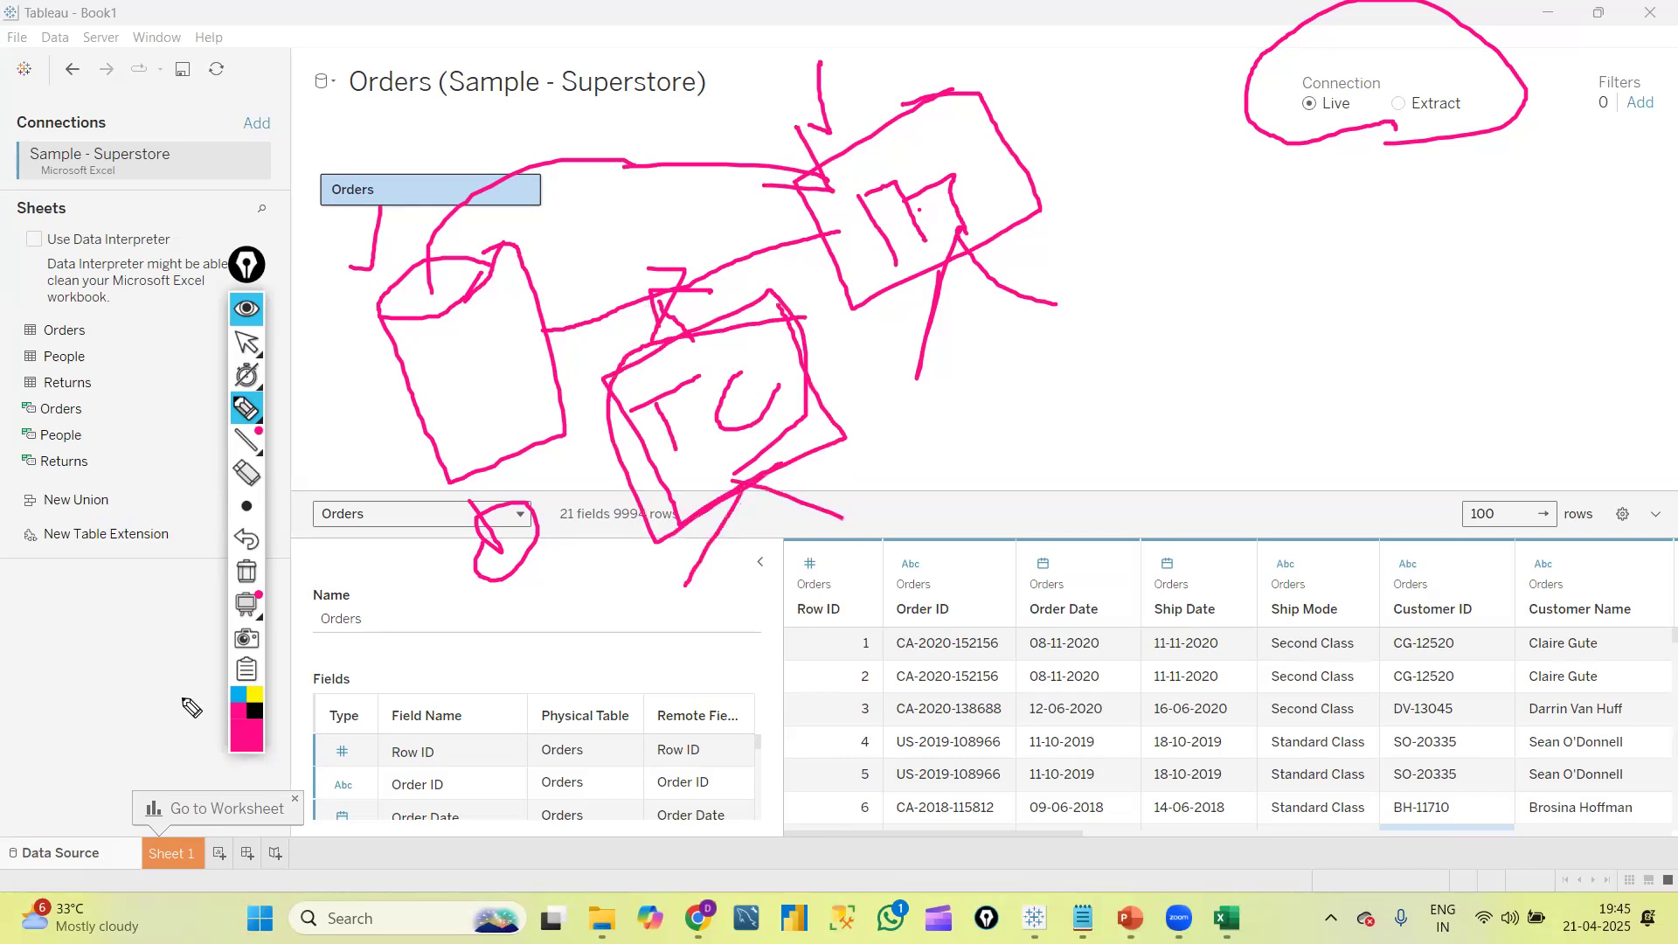
# Label the sketches for Live and Extract in black ink and circle the Live and Extract options separately
pyautogui.click(256, 715)
pyautogui.moveTo(635, 610); pyautogui.dragTo(723, 635)
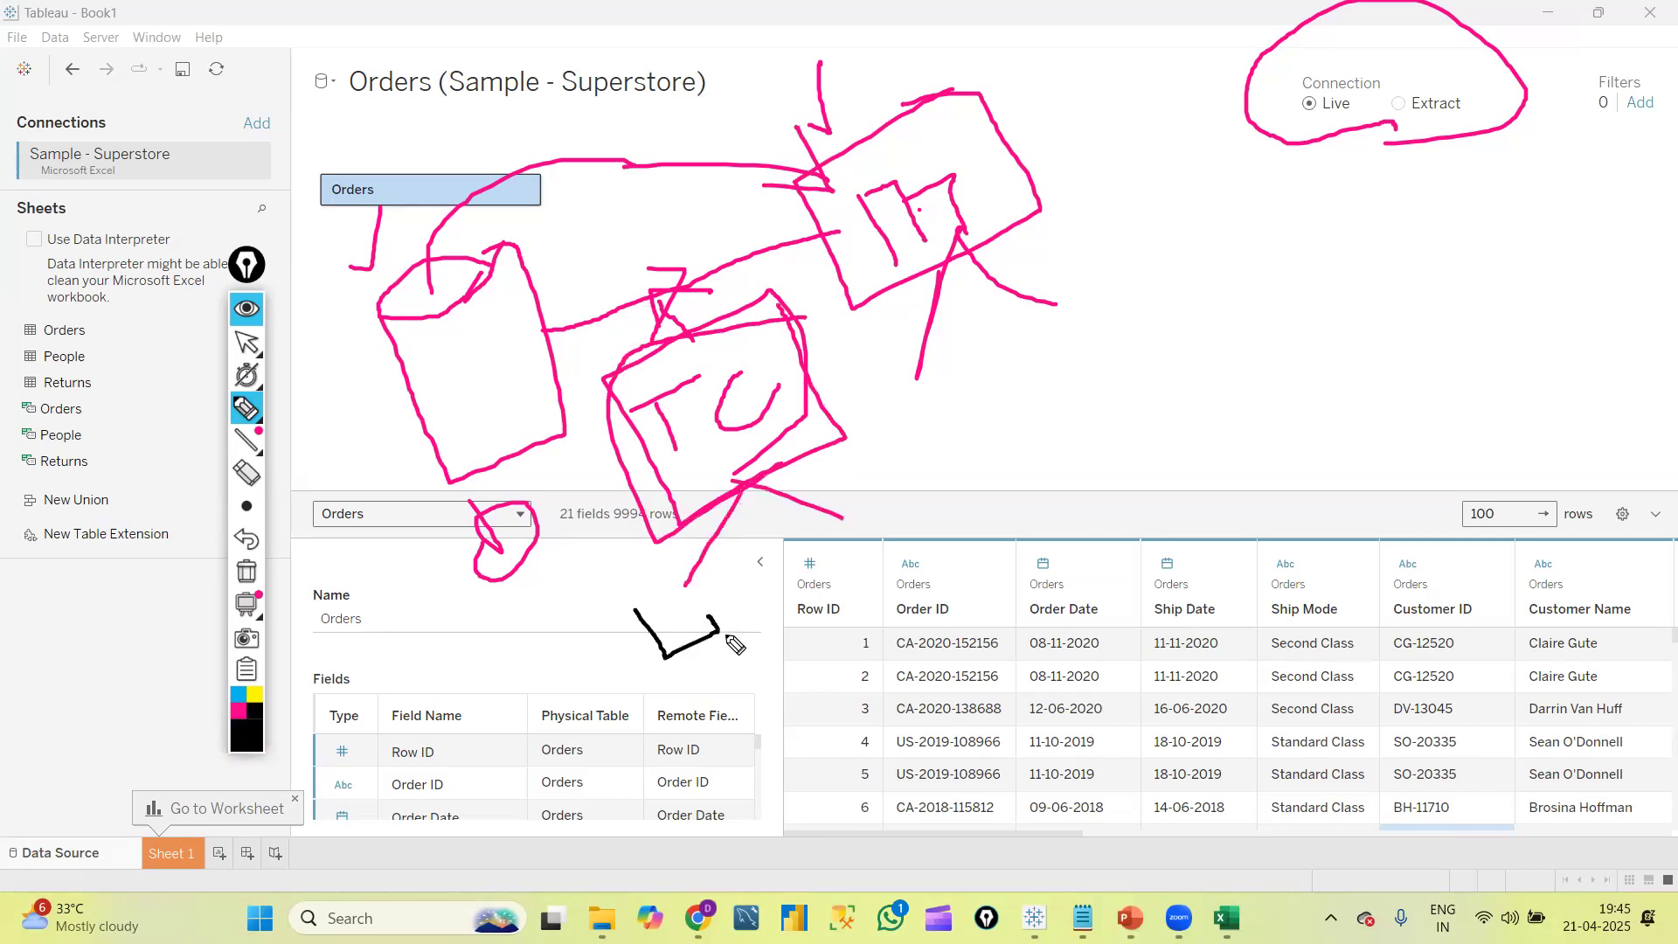
pyautogui.moveTo(717, 547)
pyautogui.mouseDown()
pyautogui.moveTo(750, 622)
pyautogui.moveTo(792, 611)
pyautogui.mouseUp()
pyautogui.moveTo(874, 498)
pyautogui.mouseDown()
pyautogui.moveTo(942, 525)
pyautogui.moveTo(892, 524)
pyautogui.moveTo(962, 429)
pyautogui.mouseUp()
pyautogui.moveTo(1364, 106)
pyautogui.mouseDown()
pyautogui.moveTo(1302, 138)
pyautogui.moveTo(1460, 112)
pyautogui.moveTo(1389, 132)
pyautogui.mouseUp()
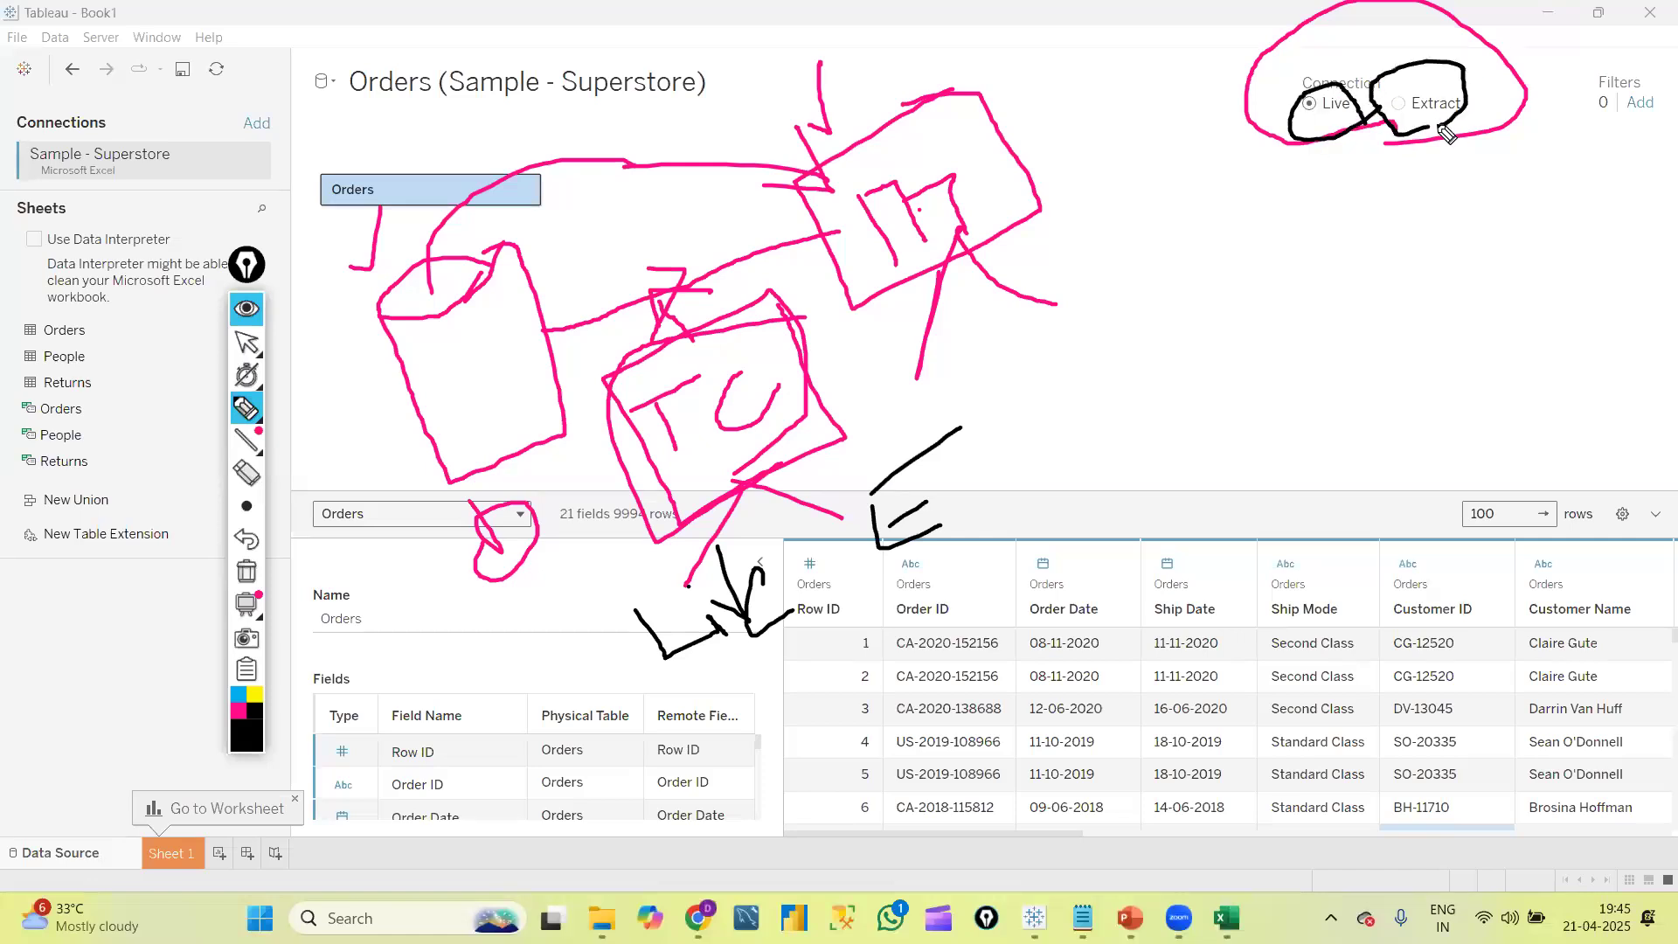
# Clear all ink, tick the Live connection setting and circle the Data Source tab in black ink
pyautogui.click(244, 572)
pyautogui.moveTo(1252, 74); pyautogui.dragTo(1303, 20)
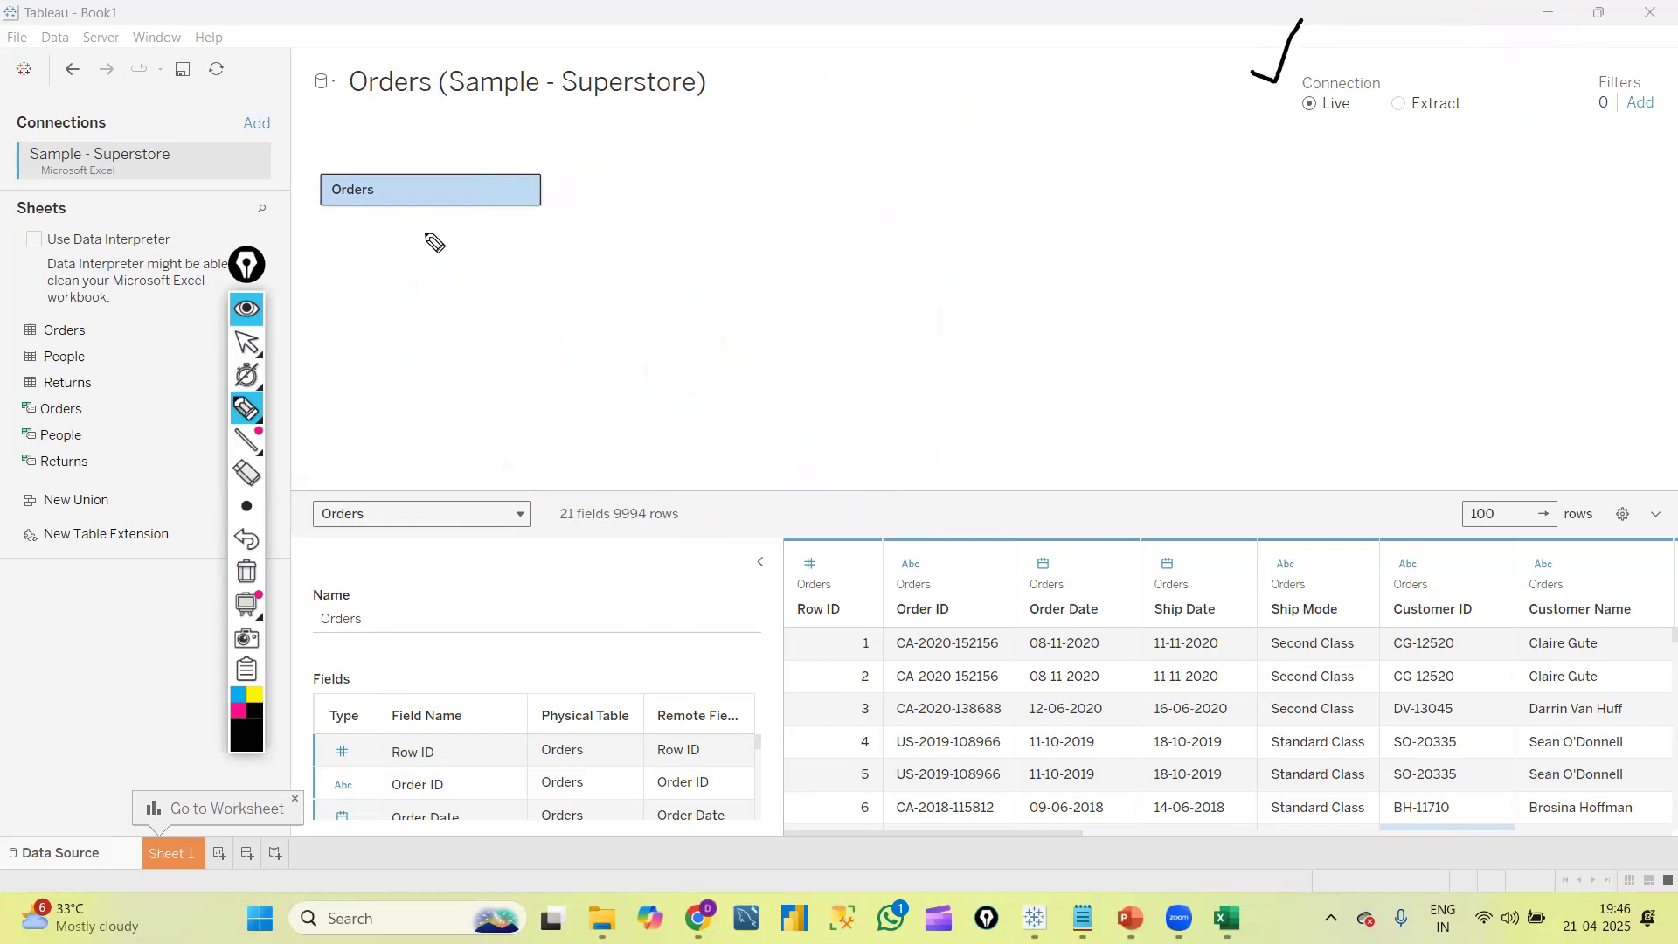
pyautogui.click(247, 342)
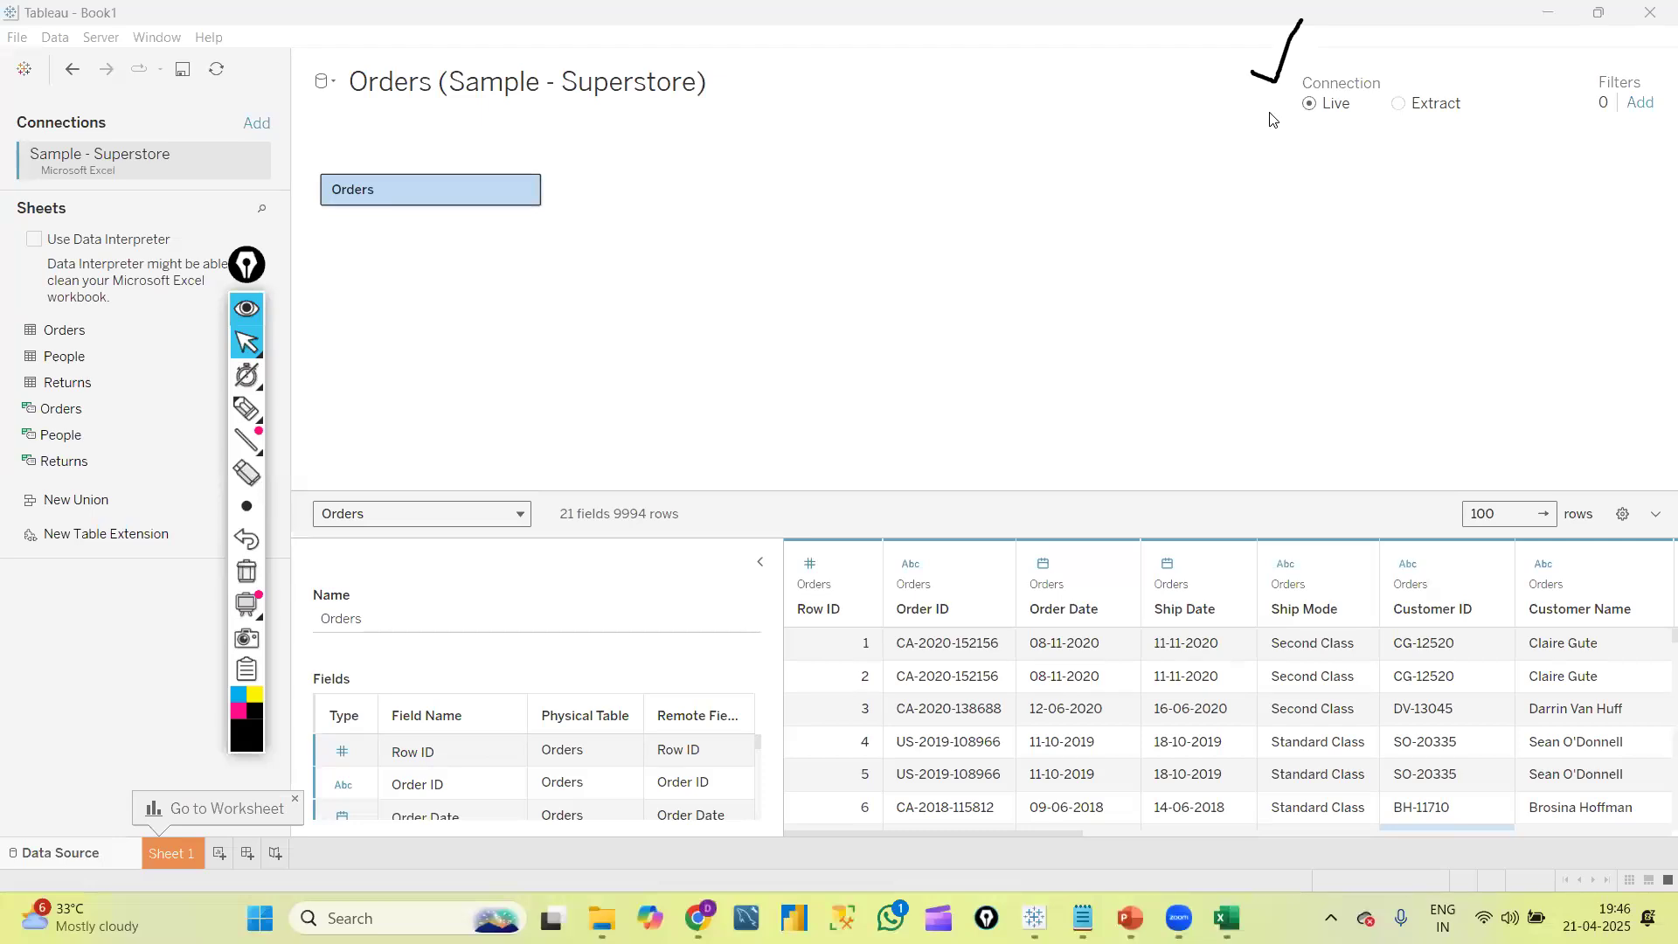
pyautogui.moveTo(247, 265); pyautogui.dragTo(247, 128)
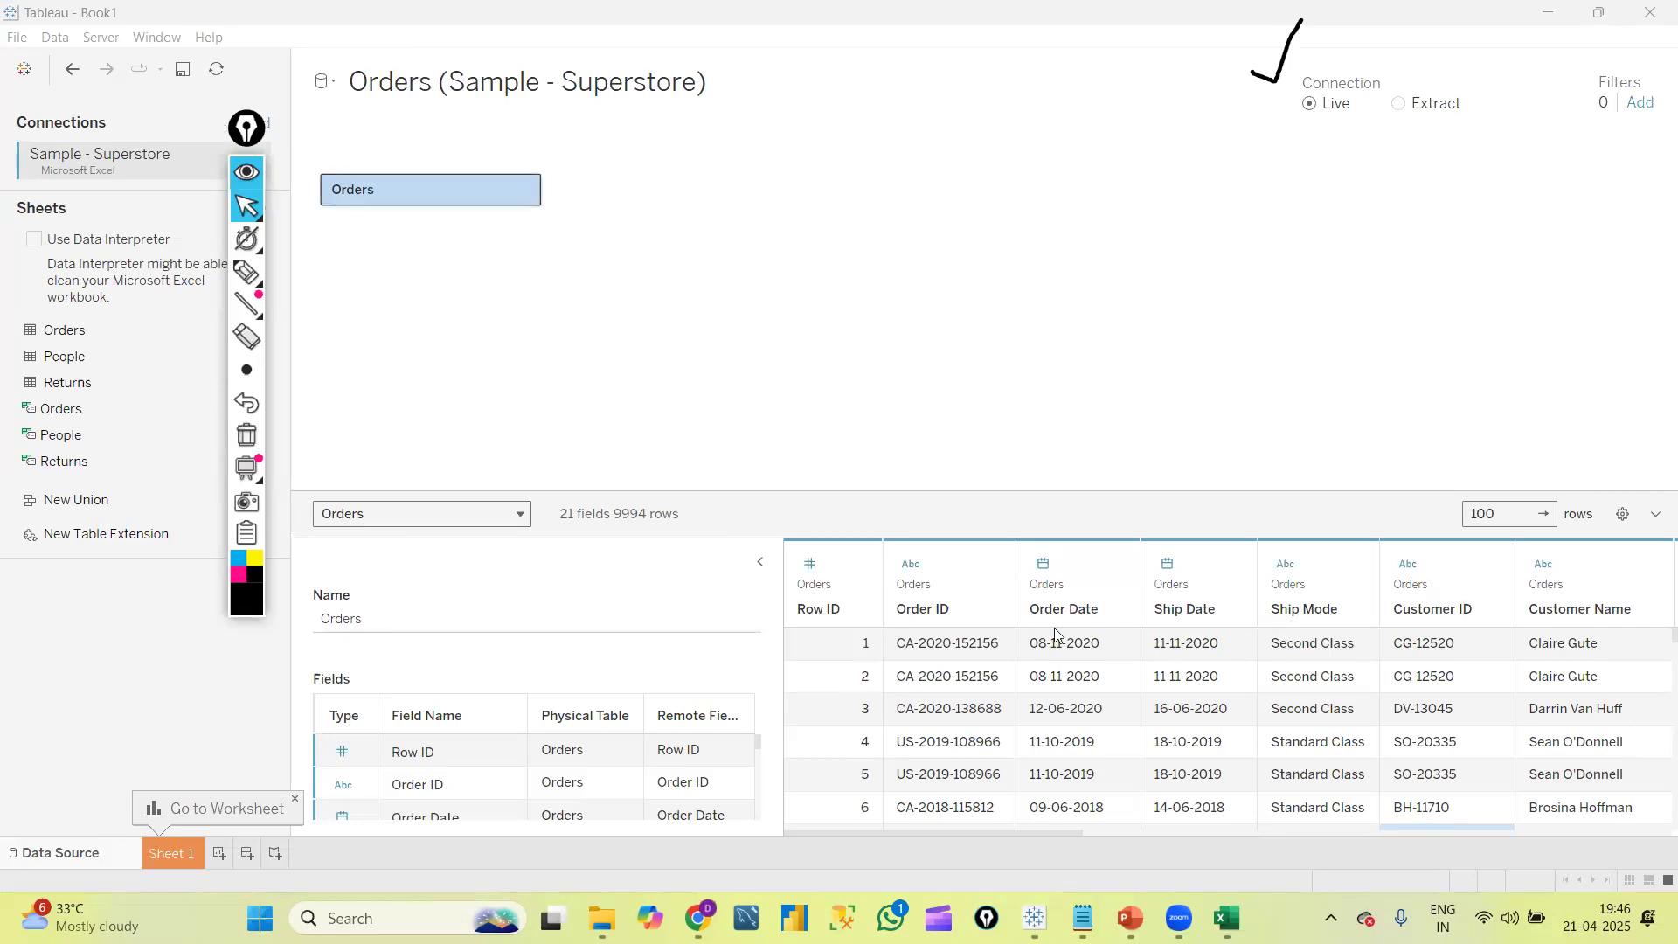
pyautogui.click(248, 270)
pyautogui.moveTo(106, 846)
pyautogui.mouseDown()
pyautogui.moveTo(52, 817)
pyautogui.moveTo(18, 872)
pyautogui.moveTo(121, 883)
pyautogui.moveTo(79, 815)
pyautogui.moveTo(13, 838)
pyautogui.mouseUp()
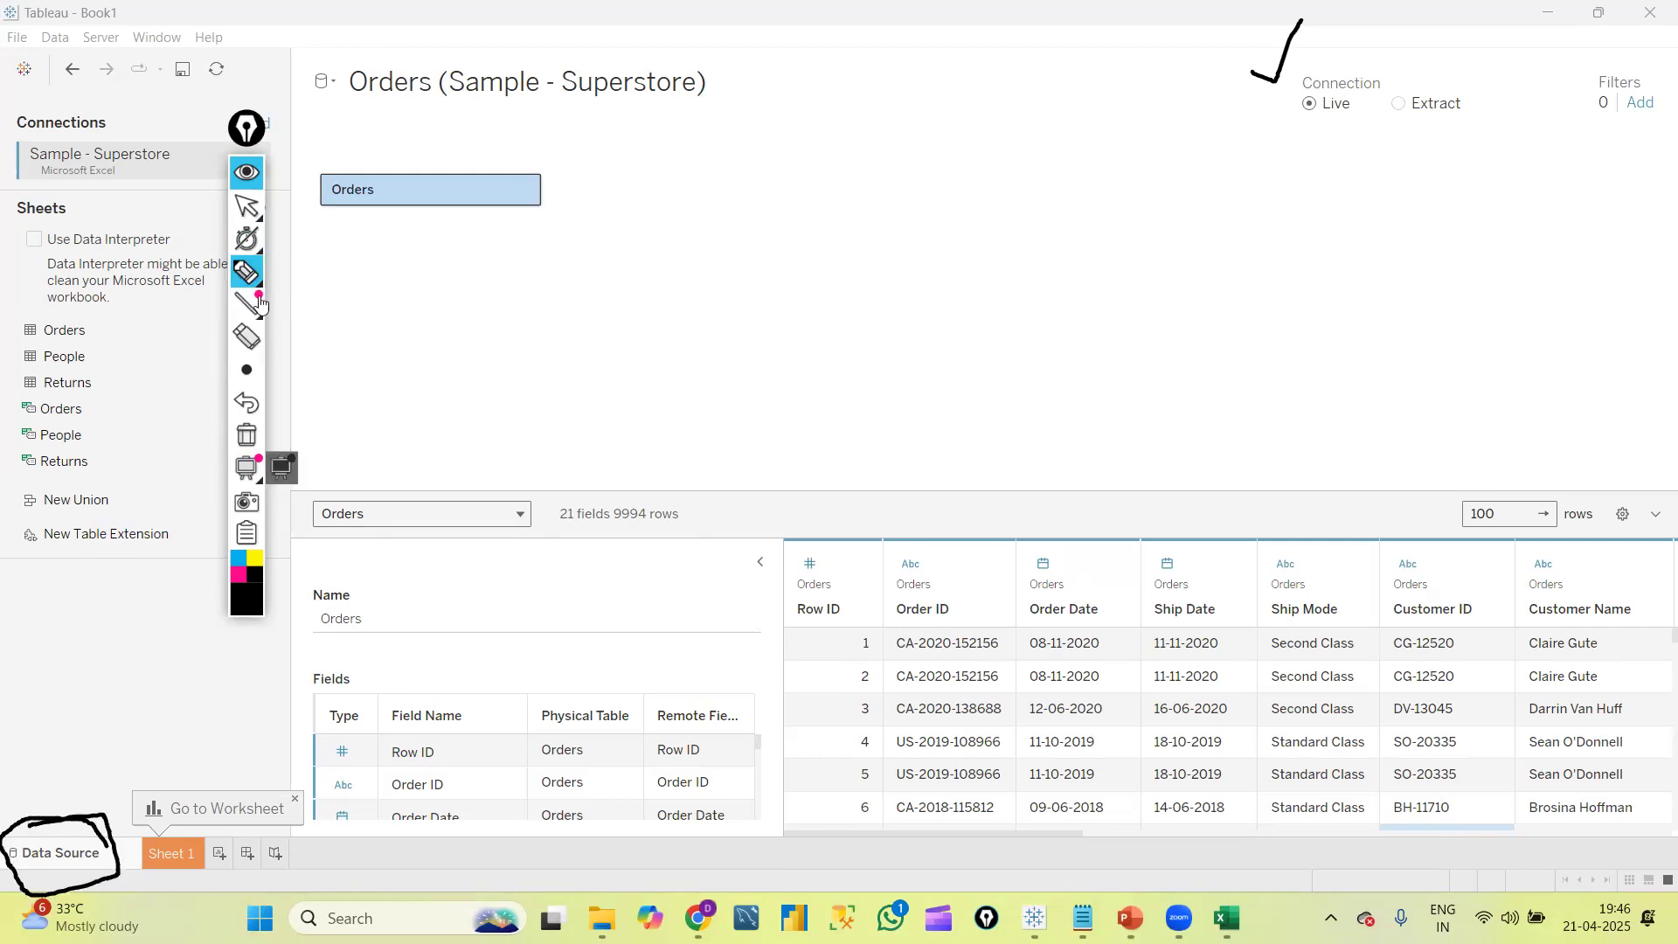
# Clear the ink, circle the Sheet 1 tab and open that worksheet
pyautogui.click(248, 444)
pyautogui.moveTo(201, 831)
pyautogui.mouseDown()
pyautogui.moveTo(143, 869)
pyautogui.moveTo(180, 901)
pyautogui.moveTo(208, 818)
pyautogui.moveTo(124, 837)
pyautogui.mouseUp()
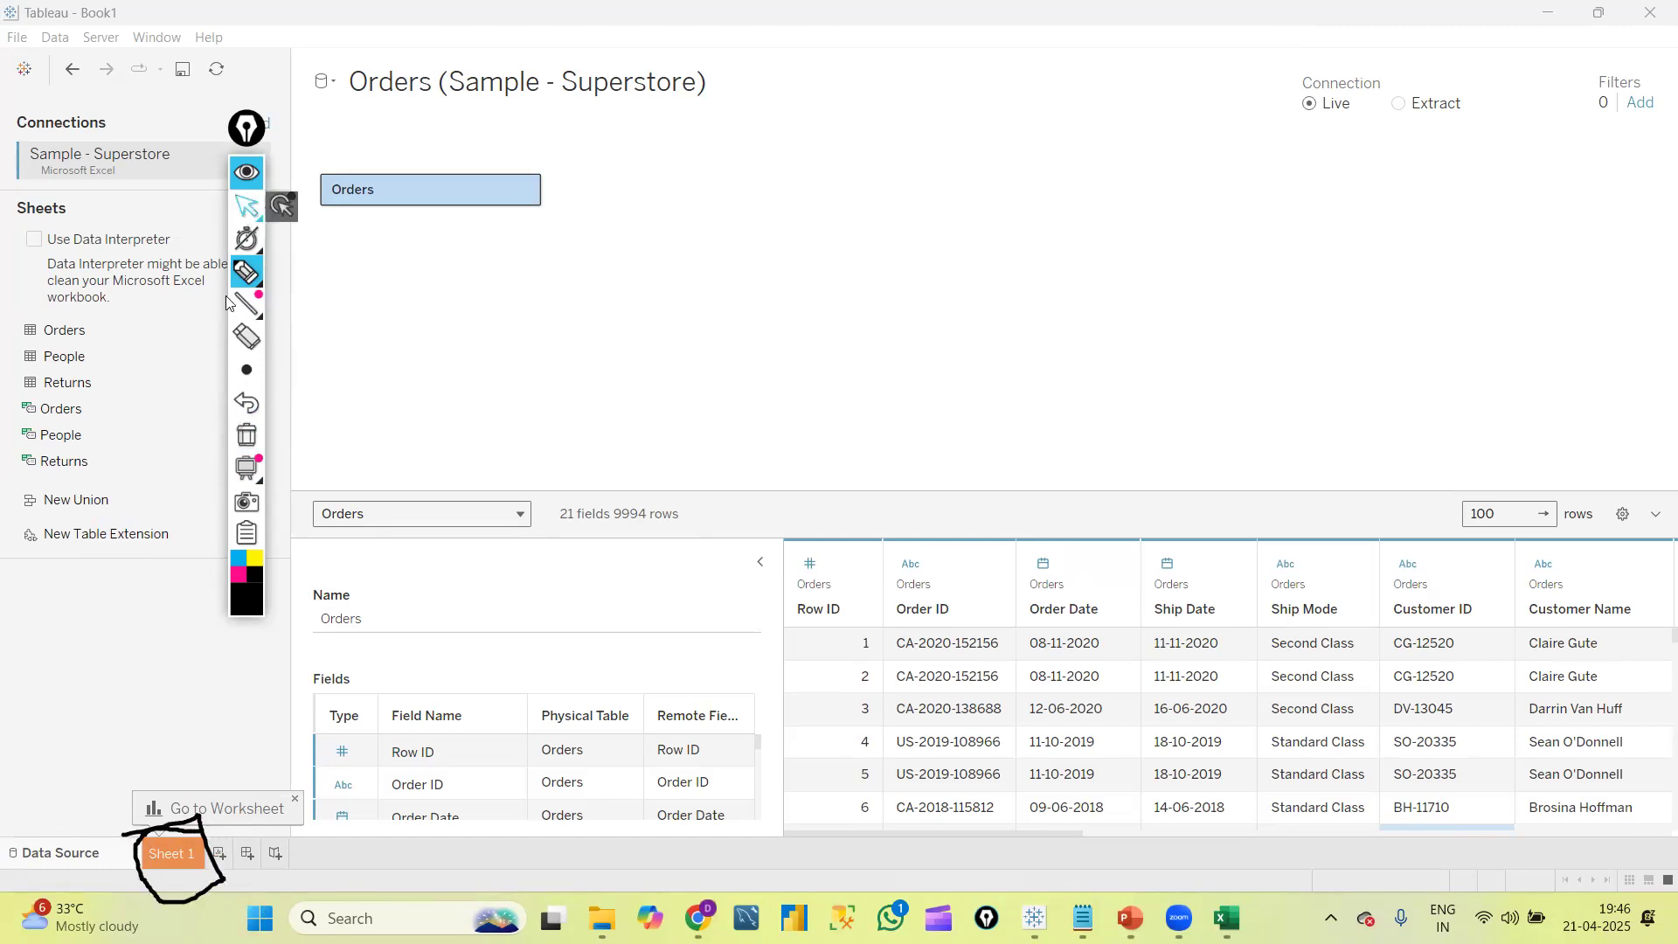
pyautogui.click(247, 207)
pyautogui.click(171, 853)
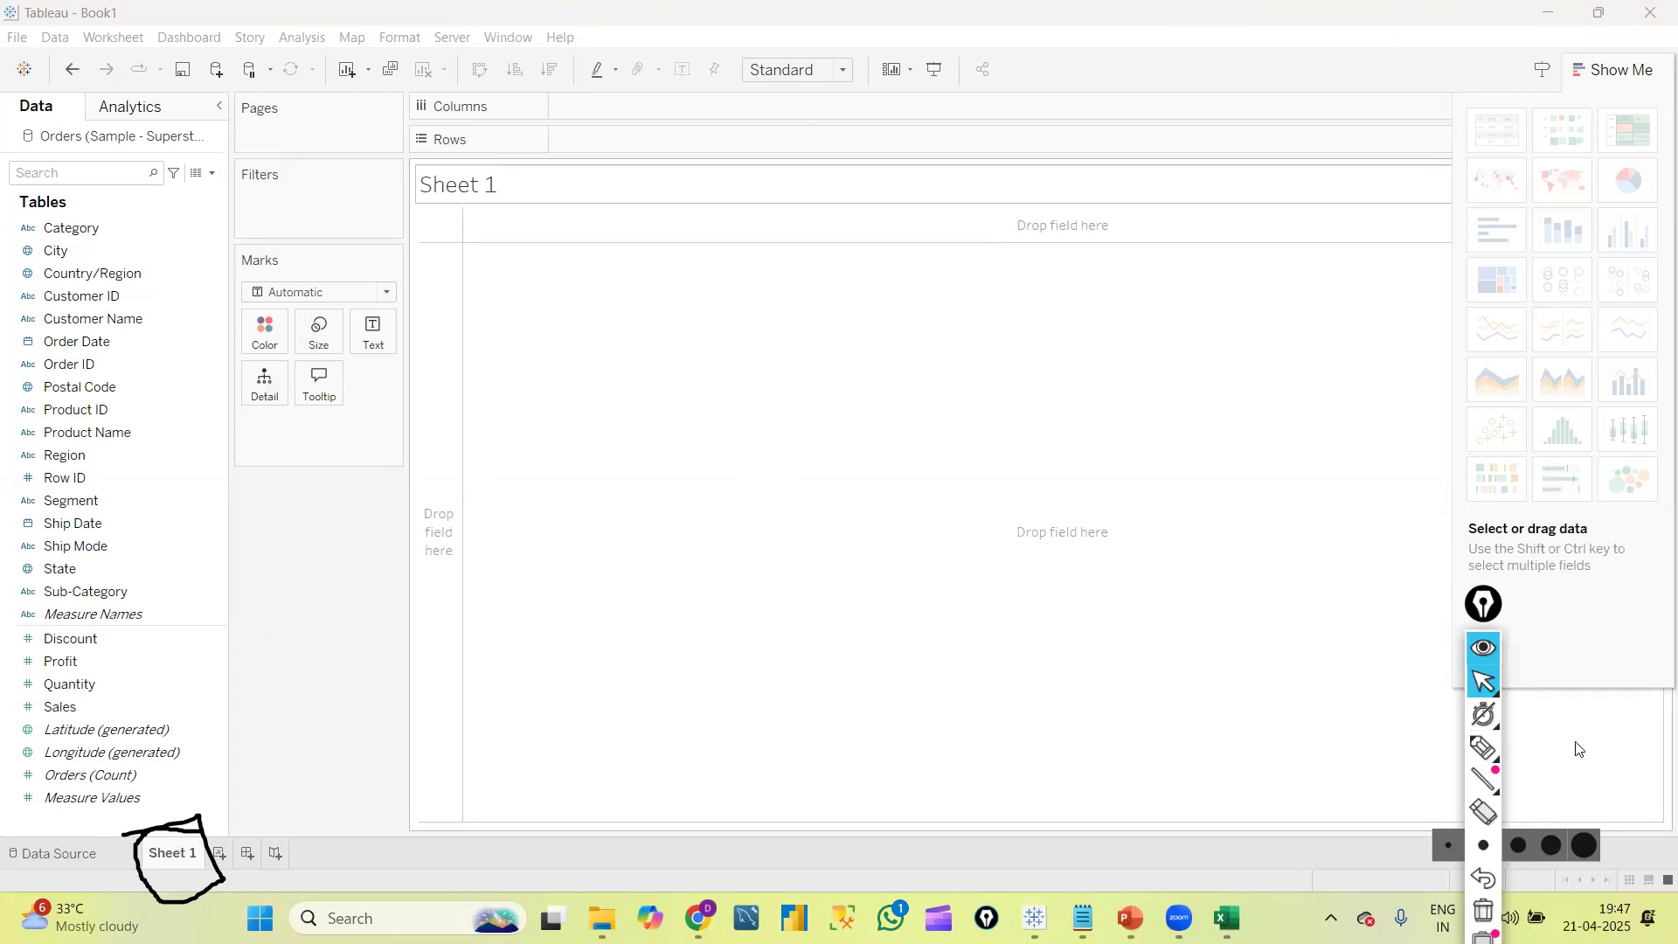
# Mark the Book1 title, write "Workbook" and "Sheets" across the empty view in black ink, and clear all ink
pyautogui.click(1483, 748)
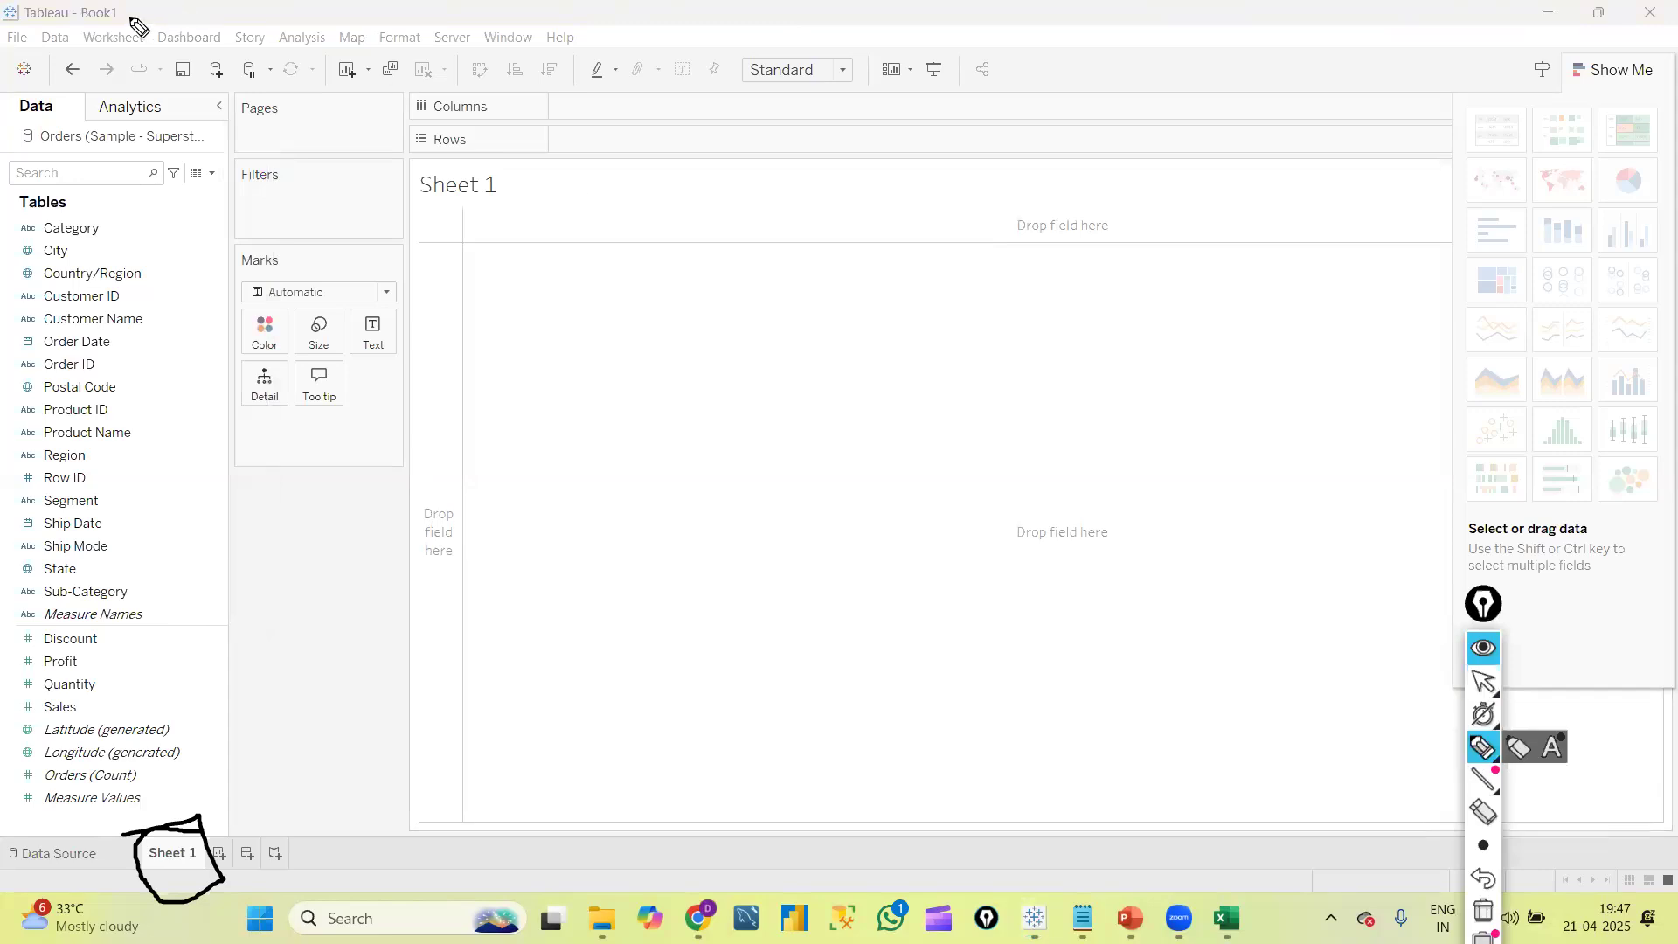
pyautogui.moveTo(164, 8); pyautogui.dragTo(134, 12)
pyautogui.moveTo(522, 349)
pyautogui.mouseDown()
pyautogui.moveTo(535, 421)
pyautogui.moveTo(569, 293)
pyautogui.moveTo(663, 391)
pyautogui.moveTo(749, 364)
pyautogui.moveTo(797, 328)
pyautogui.moveTo(788, 213)
pyautogui.mouseUp()
pyautogui.moveTo(861, 312); pyautogui.dragTo(780, 312)
pyautogui.moveTo(842, 252); pyautogui.dragTo(865, 332)
pyautogui.moveTo(945, 257)
pyautogui.mouseDown()
pyautogui.moveTo(1030, 249)
pyautogui.moveTo(1093, 190)
pyautogui.moveTo(1120, 255)
pyautogui.mouseUp()
pyautogui.moveTo(1124, 153)
pyautogui.mouseDown()
pyautogui.moveTo(1118, 198)
pyautogui.moveTo(1177, 242)
pyautogui.mouseUp()
pyautogui.moveTo(618, 478)
pyautogui.mouseDown()
pyautogui.moveTo(638, 607)
pyautogui.moveTo(702, 479)
pyautogui.moveTo(798, 550)
pyautogui.moveTo(865, 521)
pyautogui.mouseUp()
pyautogui.moveTo(841, 400); pyautogui.dragTo(887, 523)
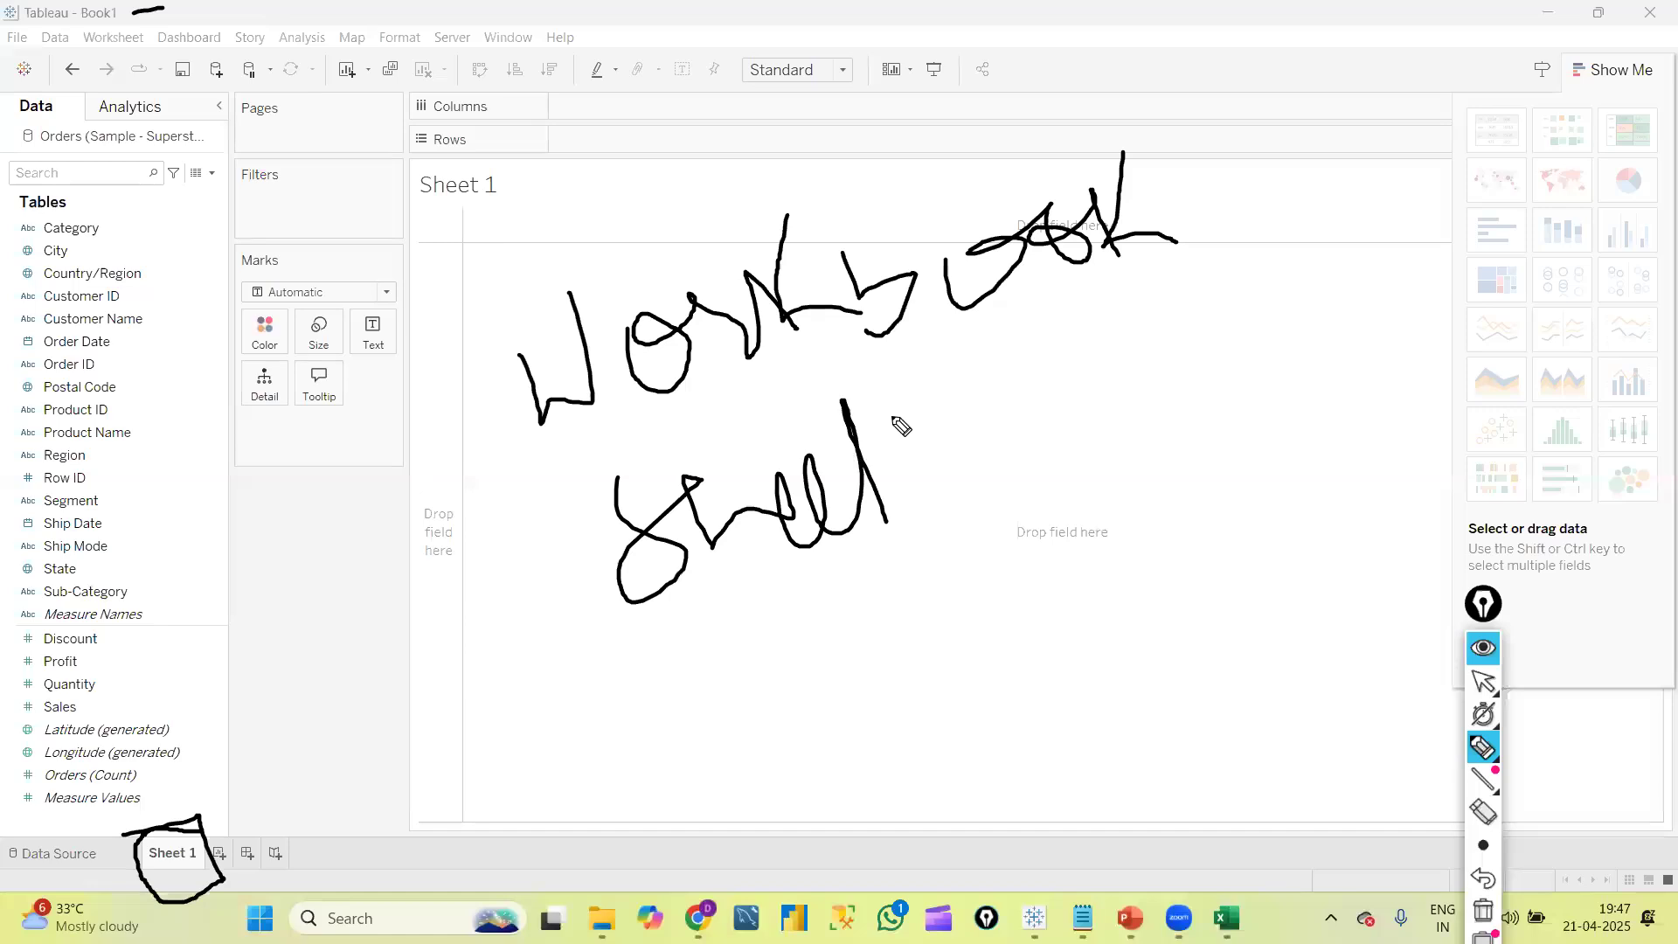
pyautogui.moveTo(843, 449); pyautogui.dragTo(934, 491)
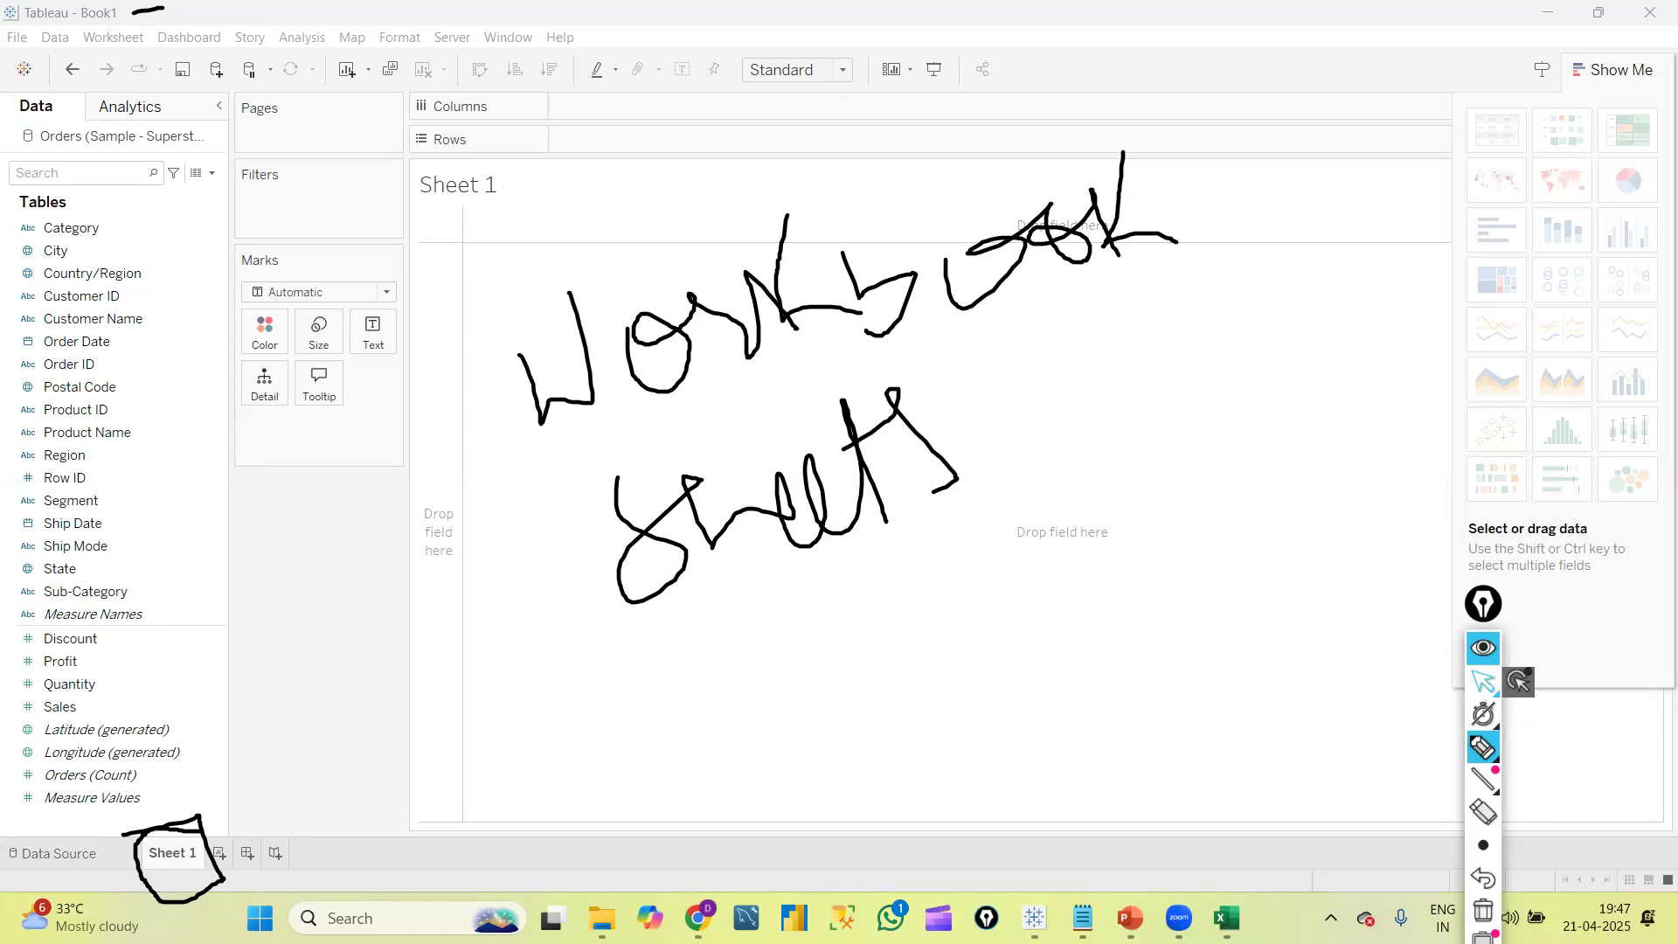
pyautogui.click(1487, 688)
pyautogui.click(1483, 909)
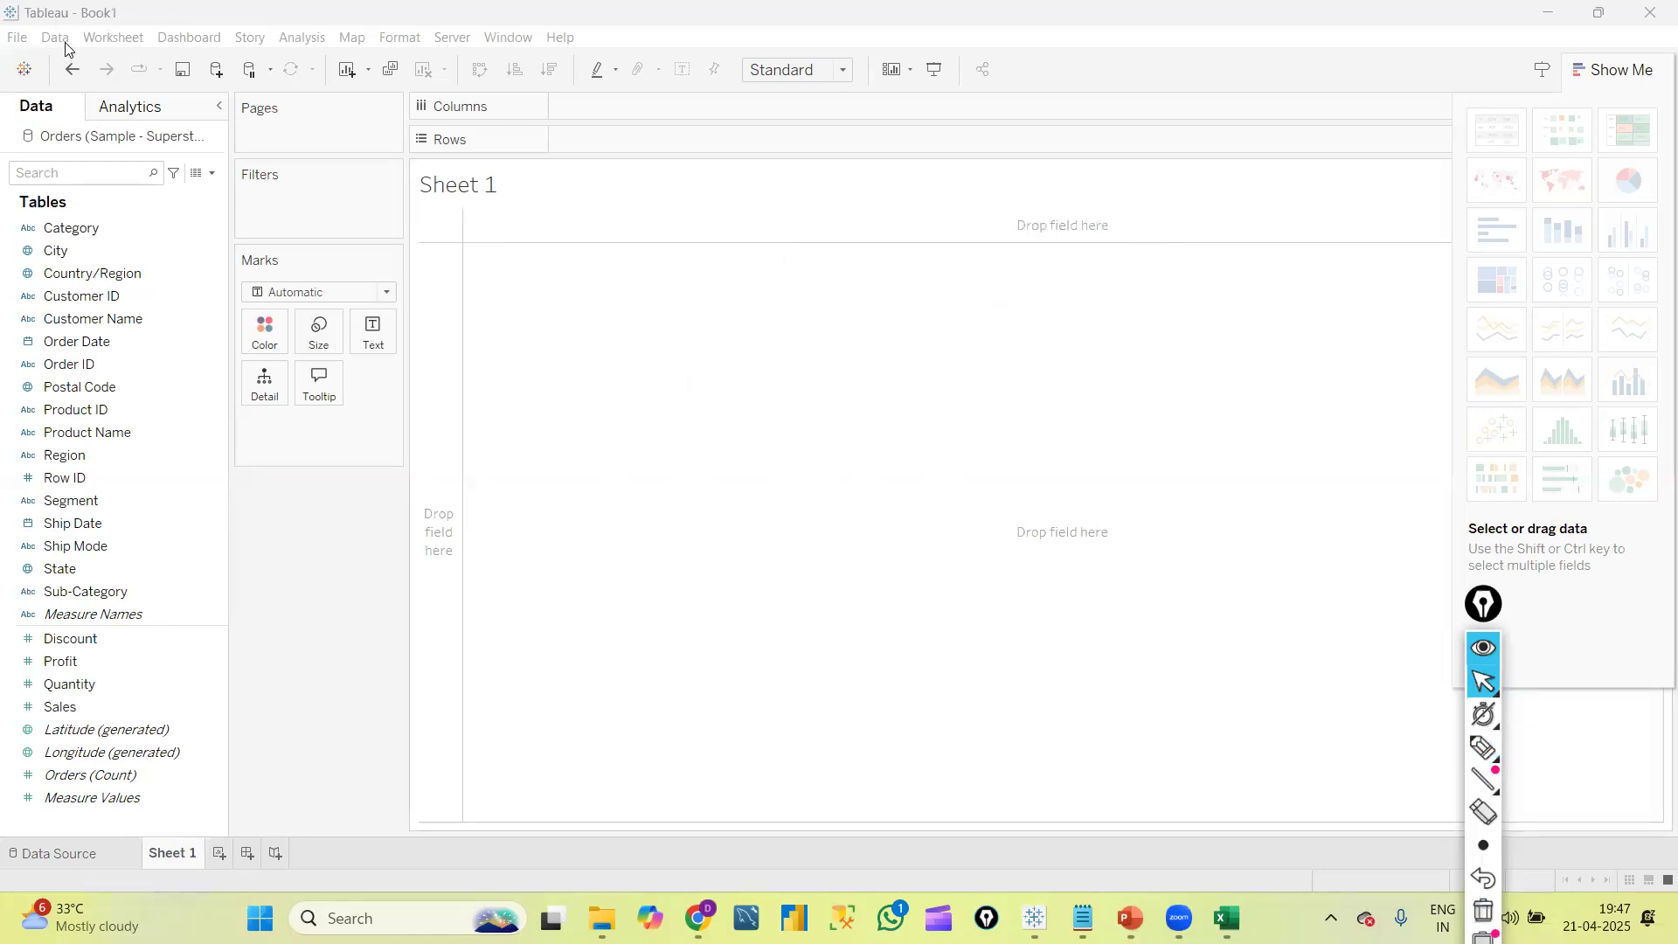
# Underline the Book1 title and circle the Sheet 1 tab in black ink, and clear the ink
pyautogui.click(1477, 750)
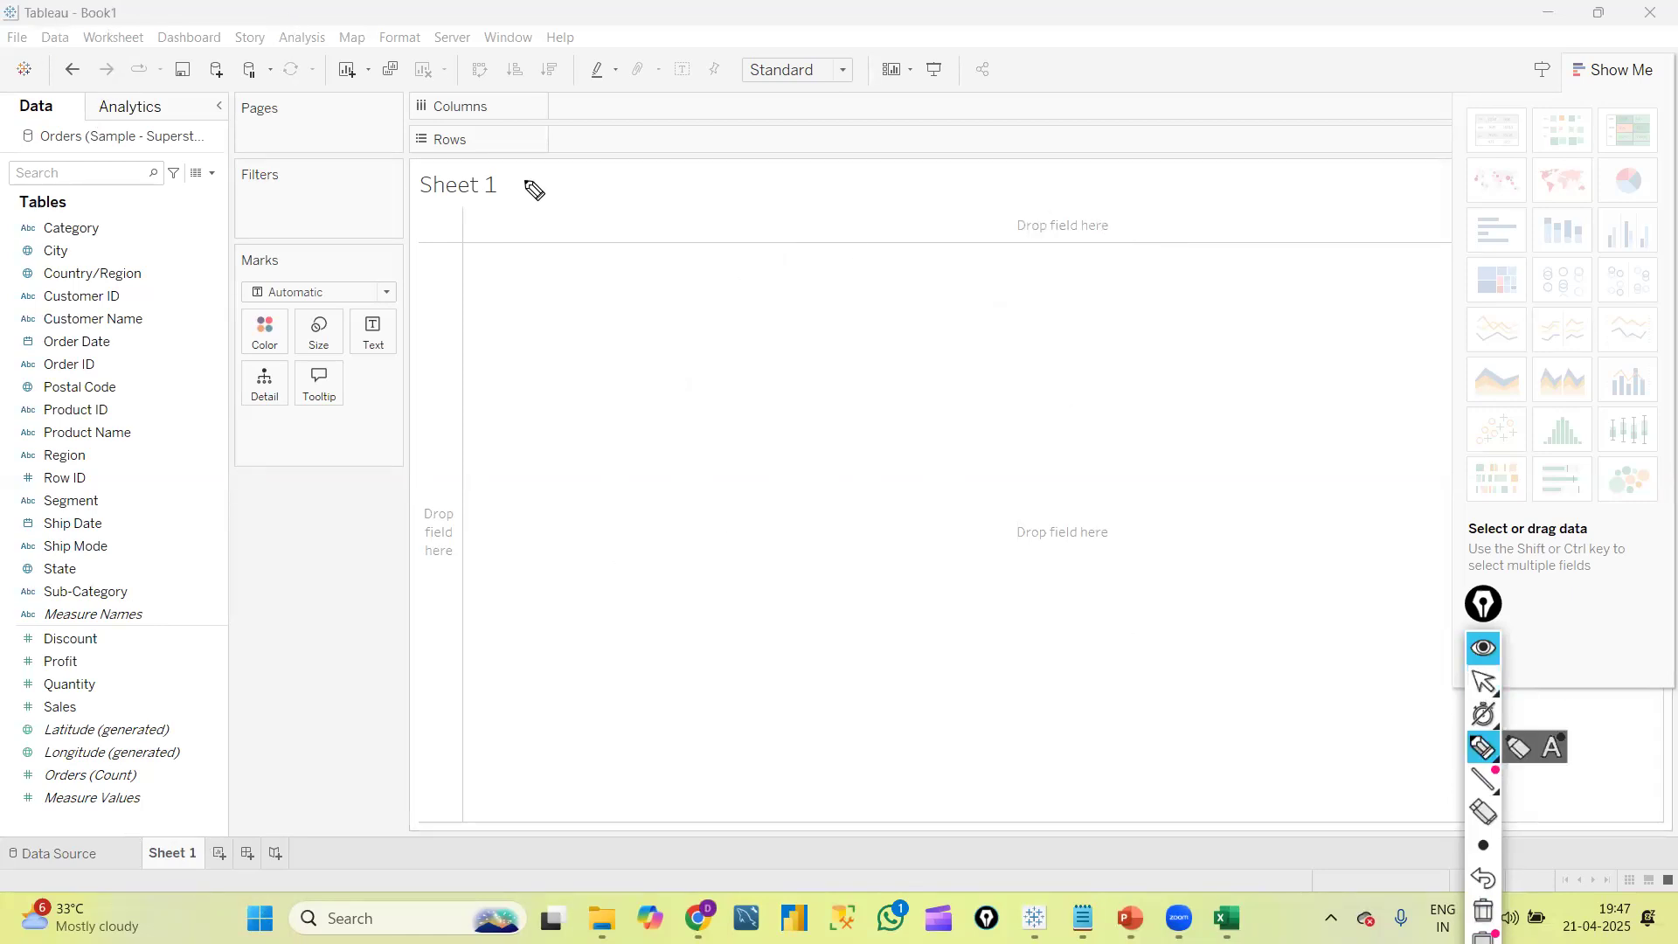
pyautogui.moveTo(85, 31); pyautogui.dragTo(138, 14)
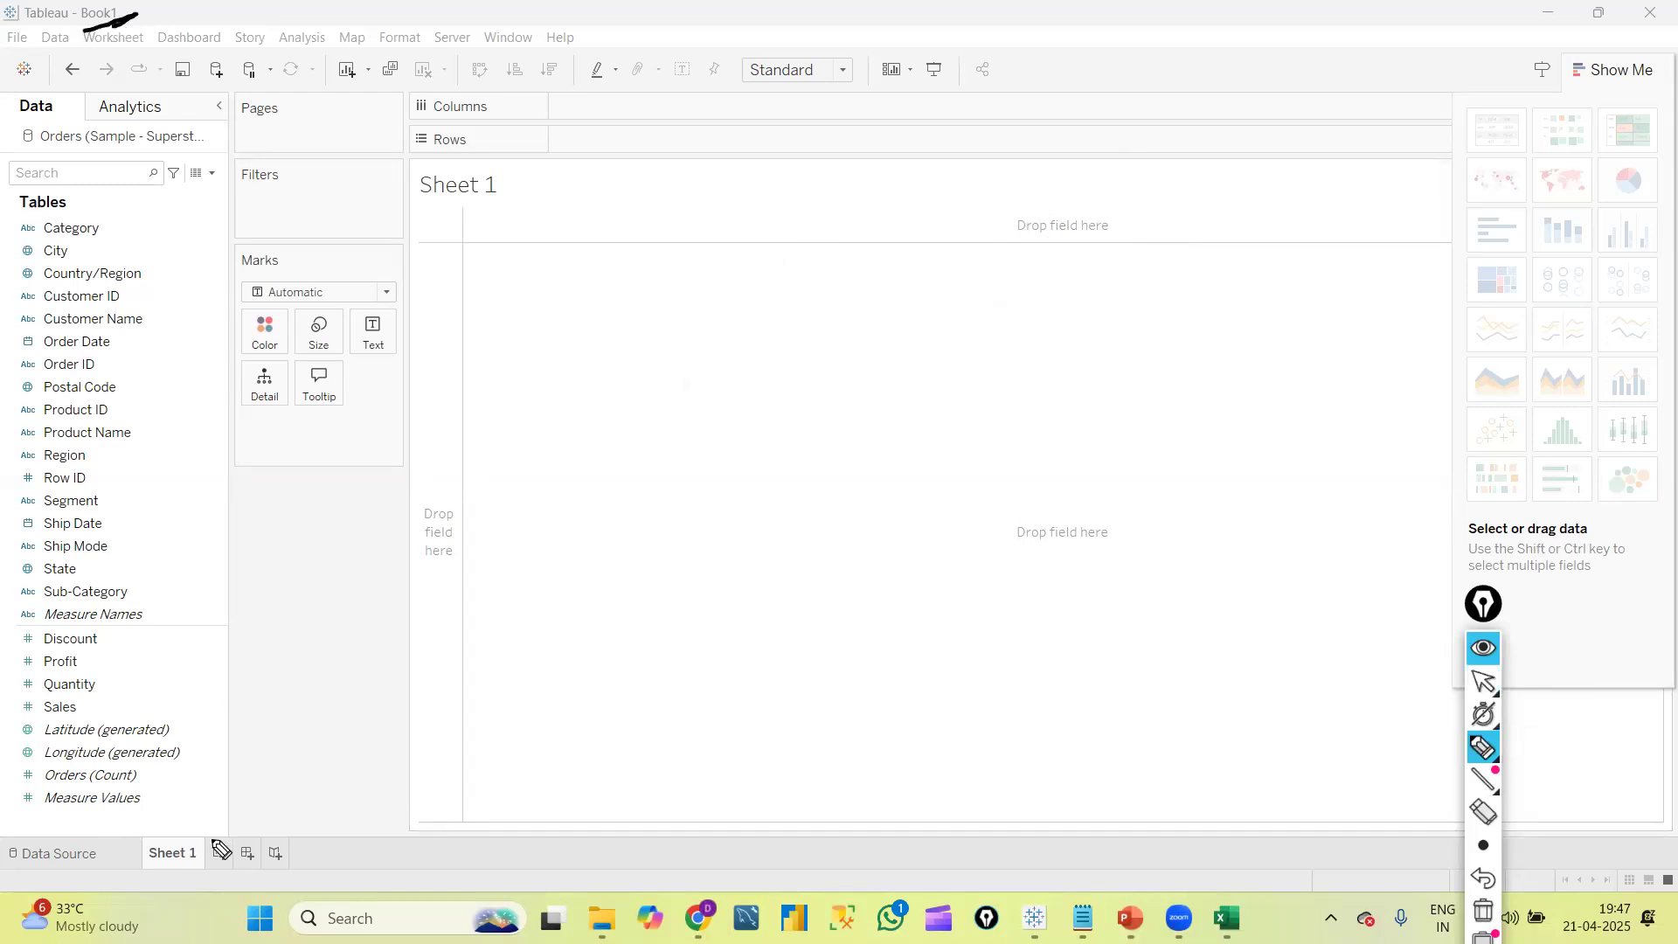
pyautogui.moveTo(188, 830)
pyautogui.mouseDown()
pyautogui.moveTo(214, 913)
pyautogui.moveTo(211, 820)
pyautogui.mouseUp()
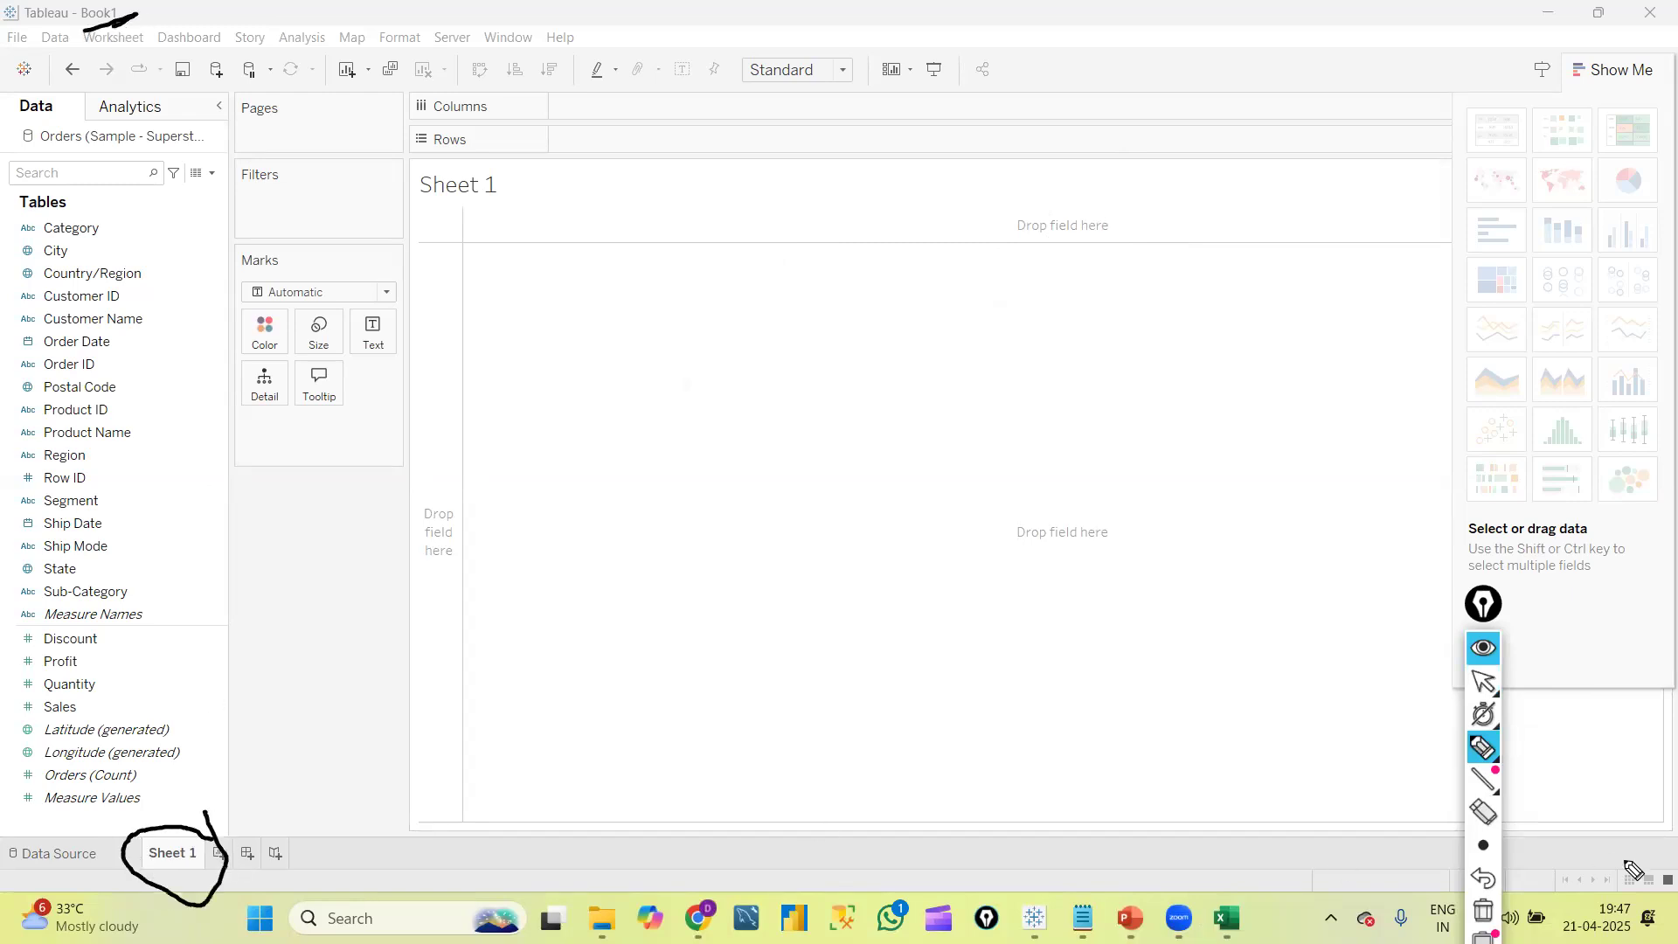
pyautogui.click(1488, 911)
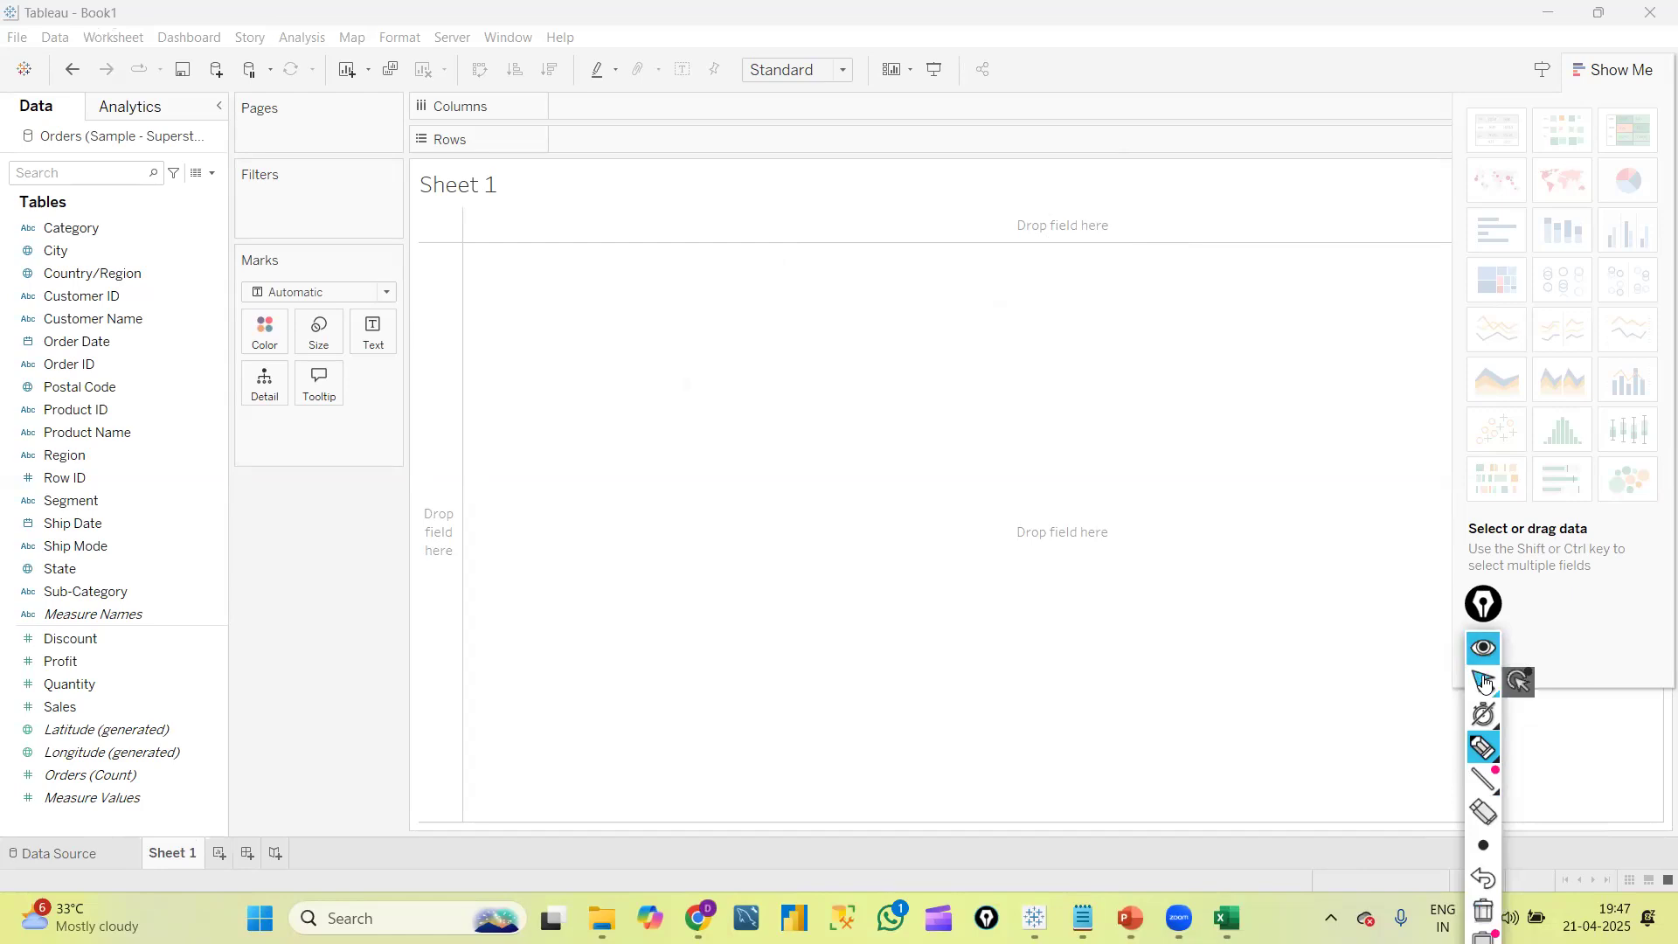
# Rename the Sheet 1 worksheet as "Horizontal Bar Graph"
pyautogui.click(1483, 681)
pyautogui.doubleClick(179, 859)
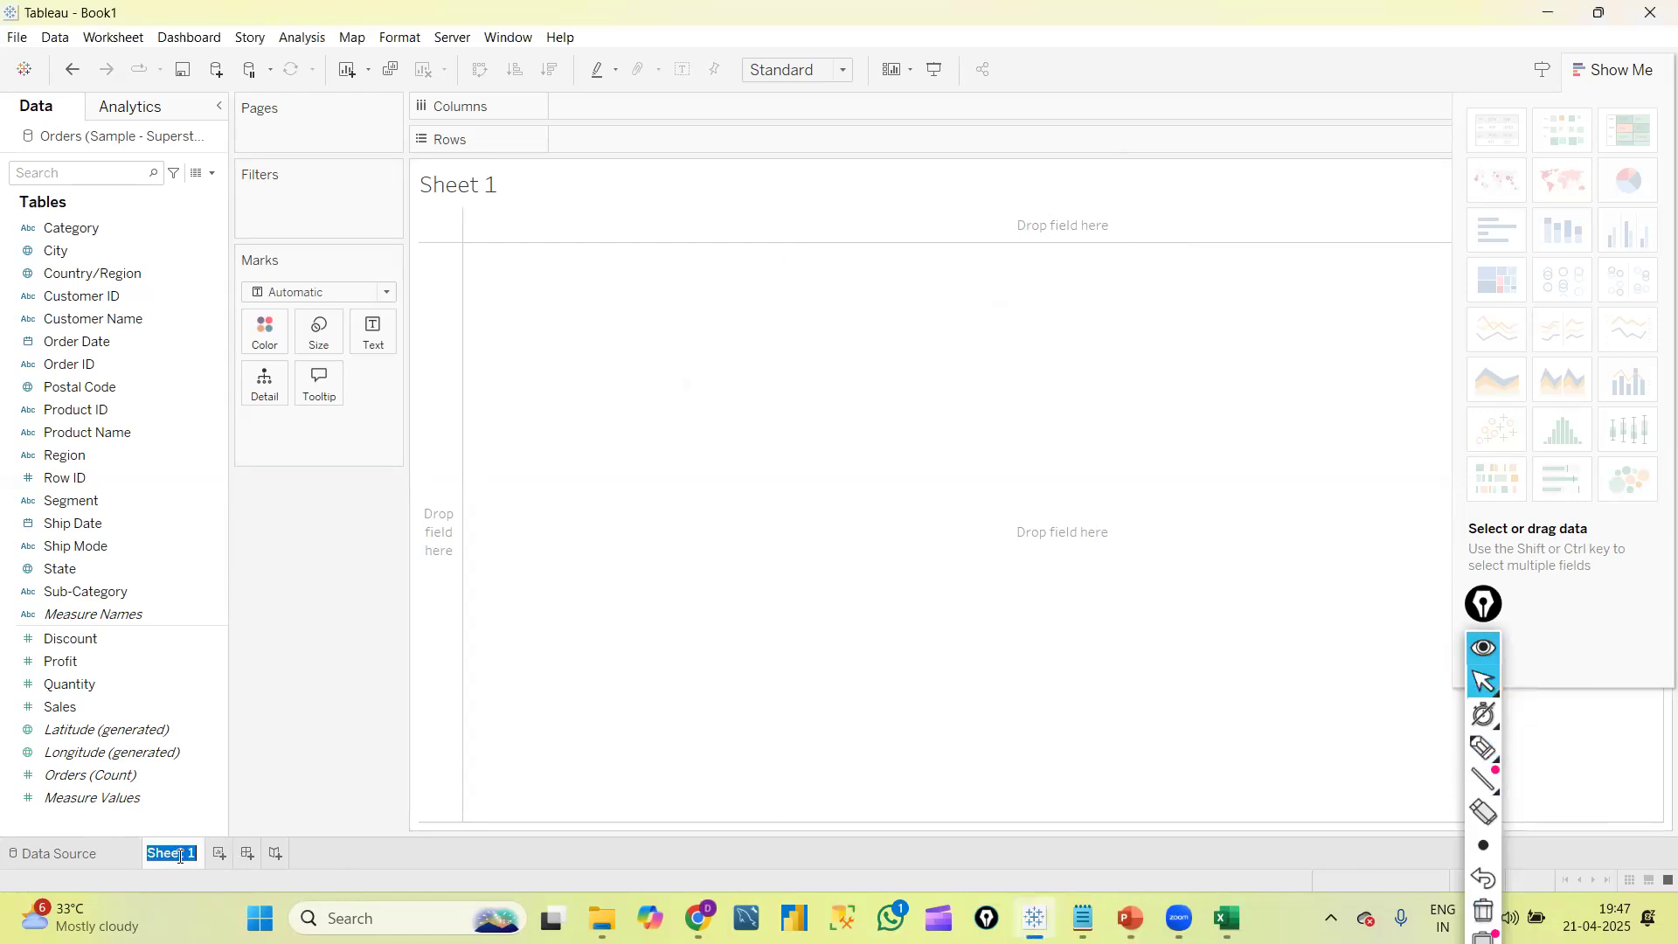
pyautogui.write('Horizonat')
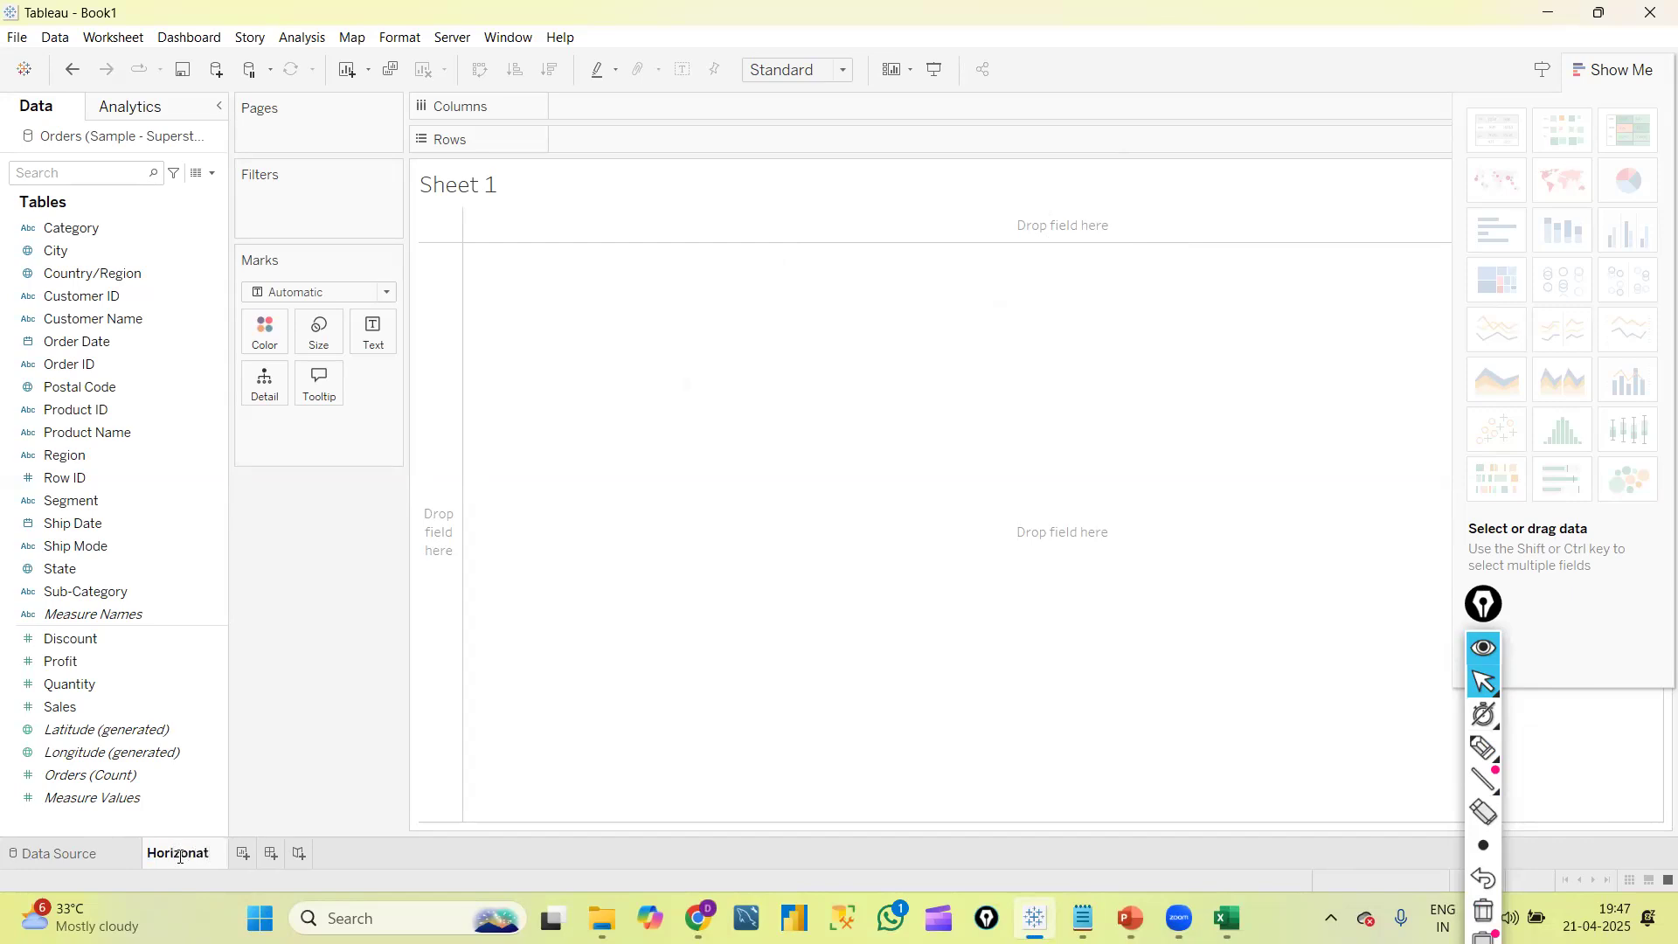
pyautogui.press('BackSpace')
pyautogui.press('BackSpace')
pyautogui.write('tal Bar ')
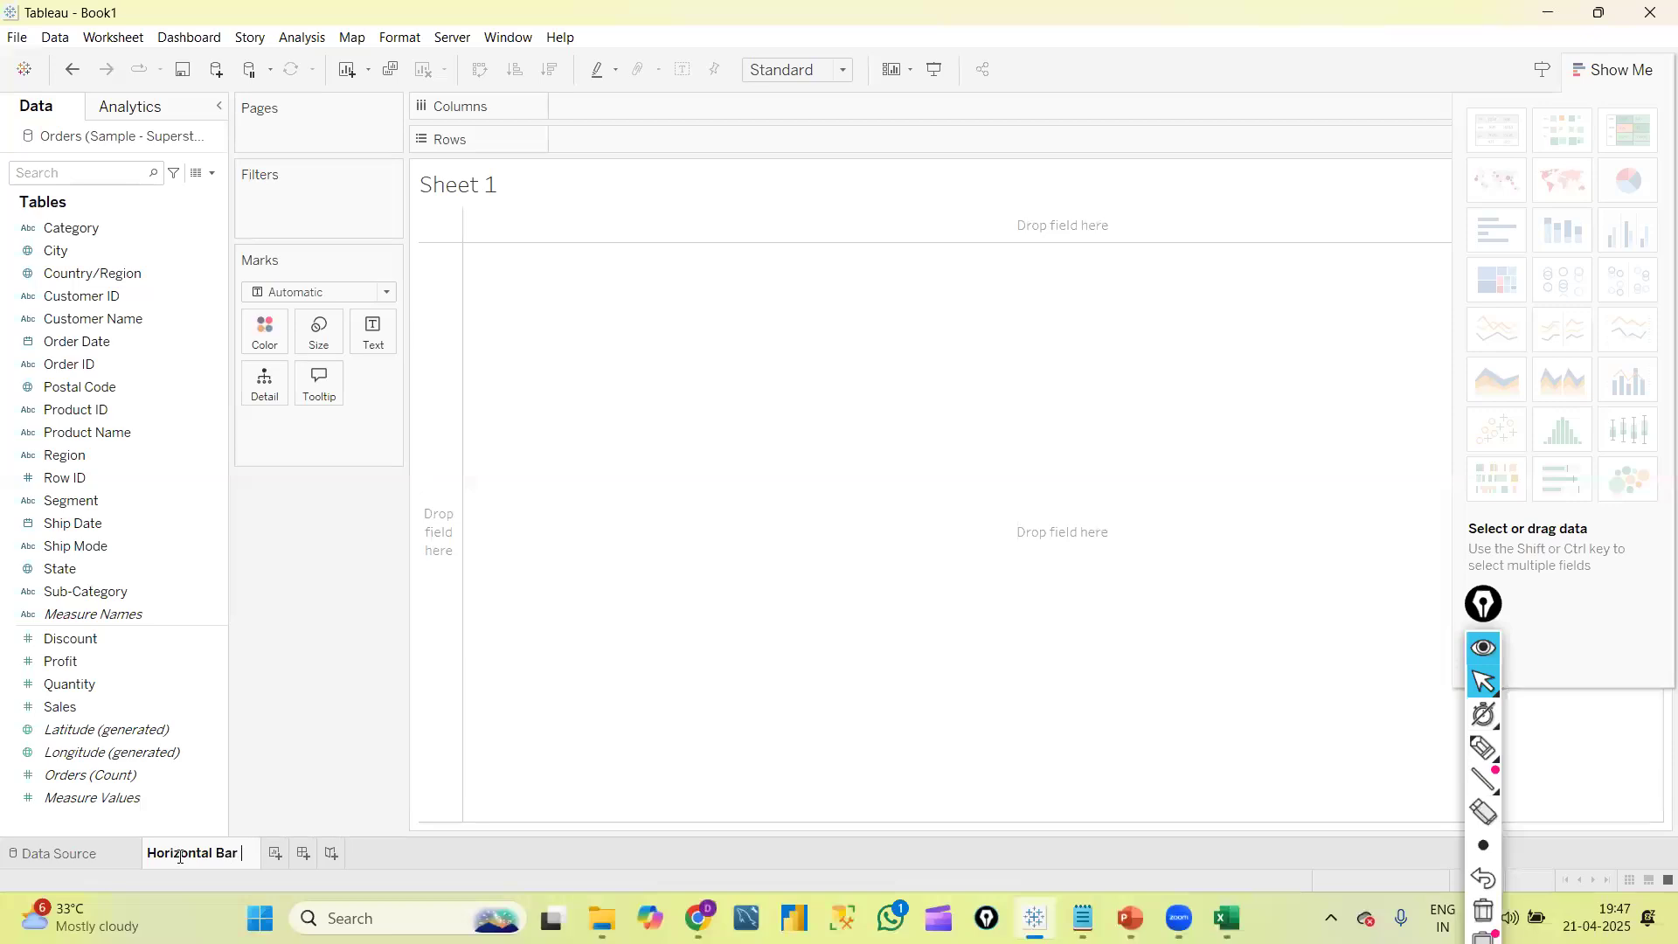
pyautogui.write('Graph')
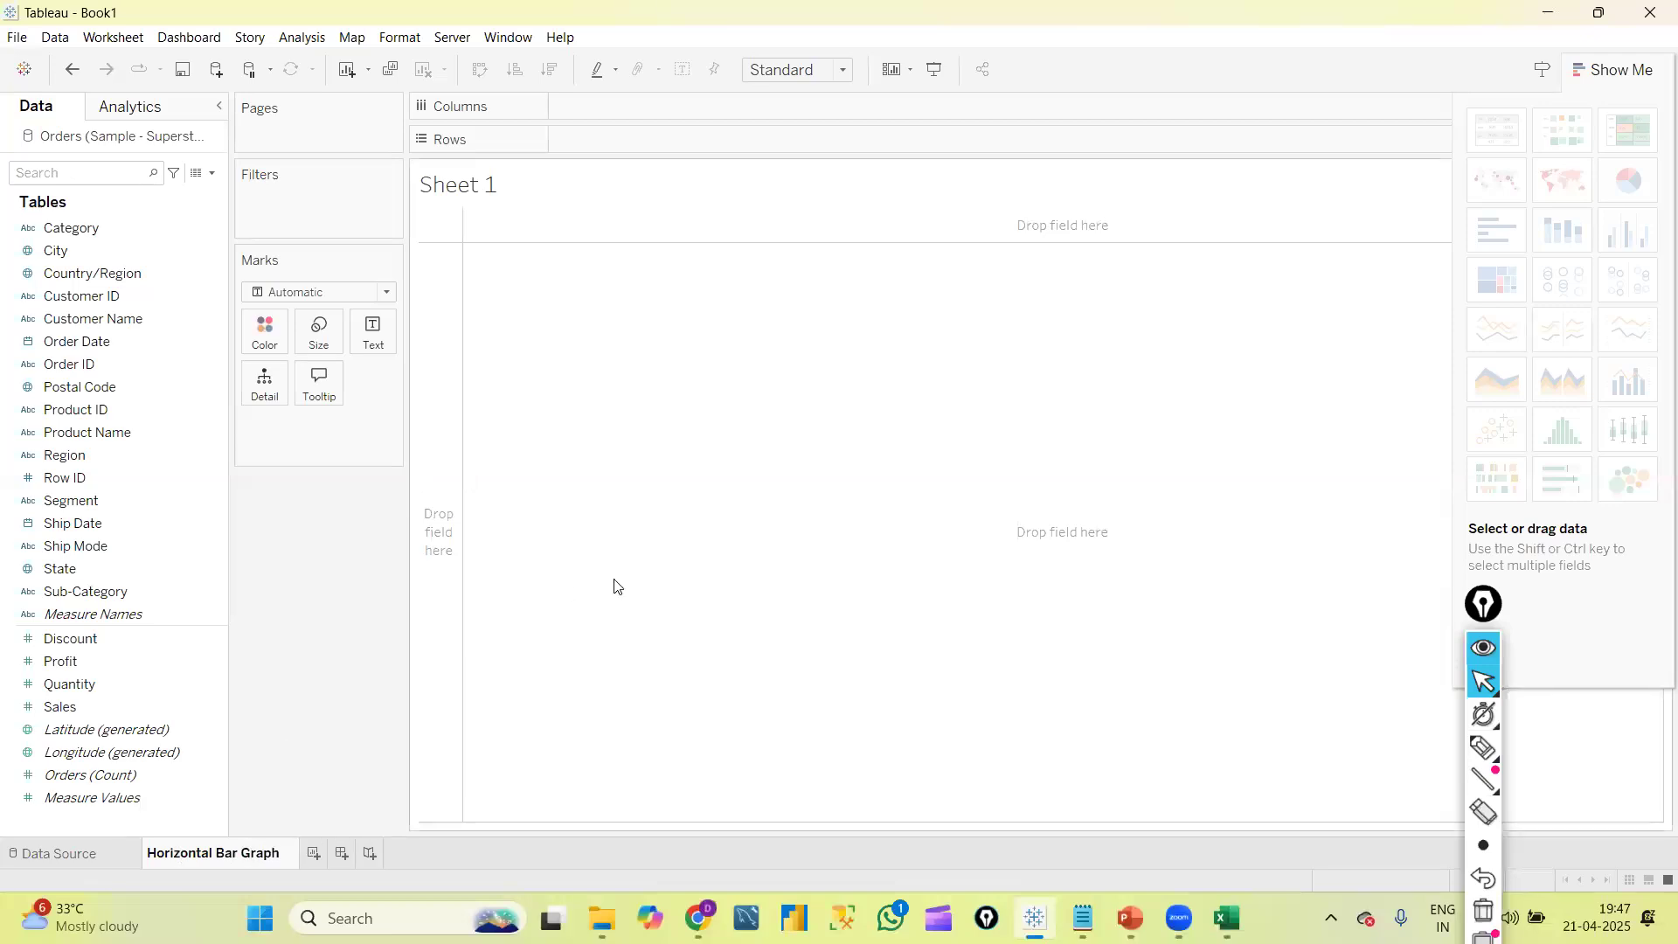
pyautogui.click(615, 585)
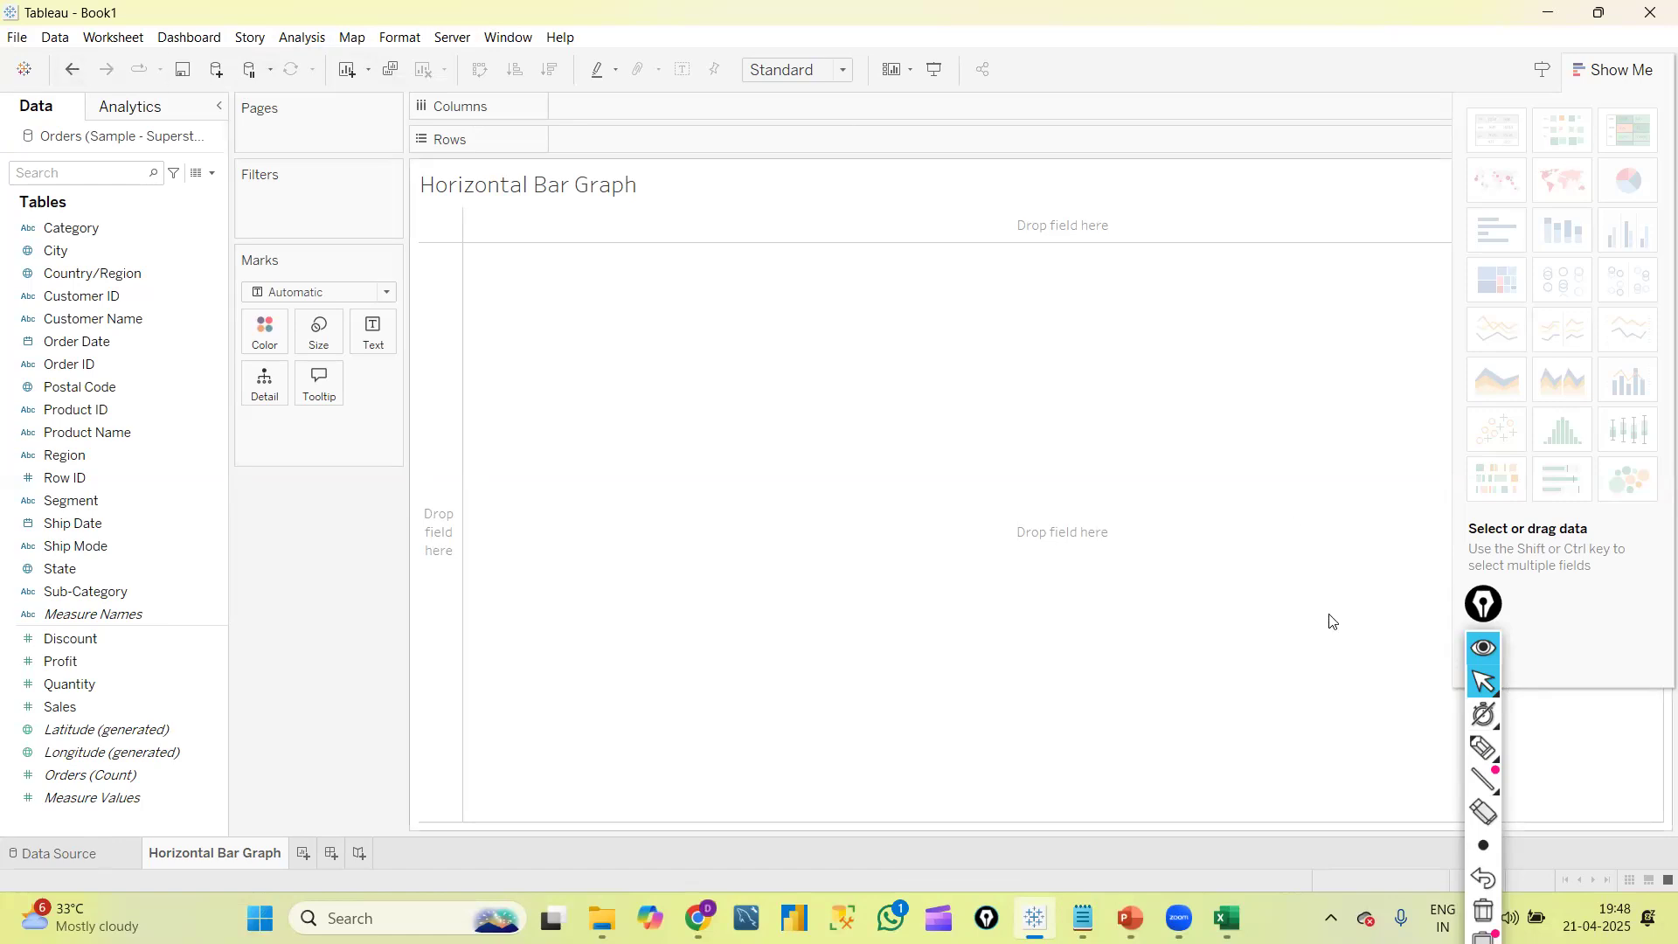
# Underline the Orders (Sample - Superstore) data source in black ink and circle its Orders name
pyautogui.click(1482, 754)
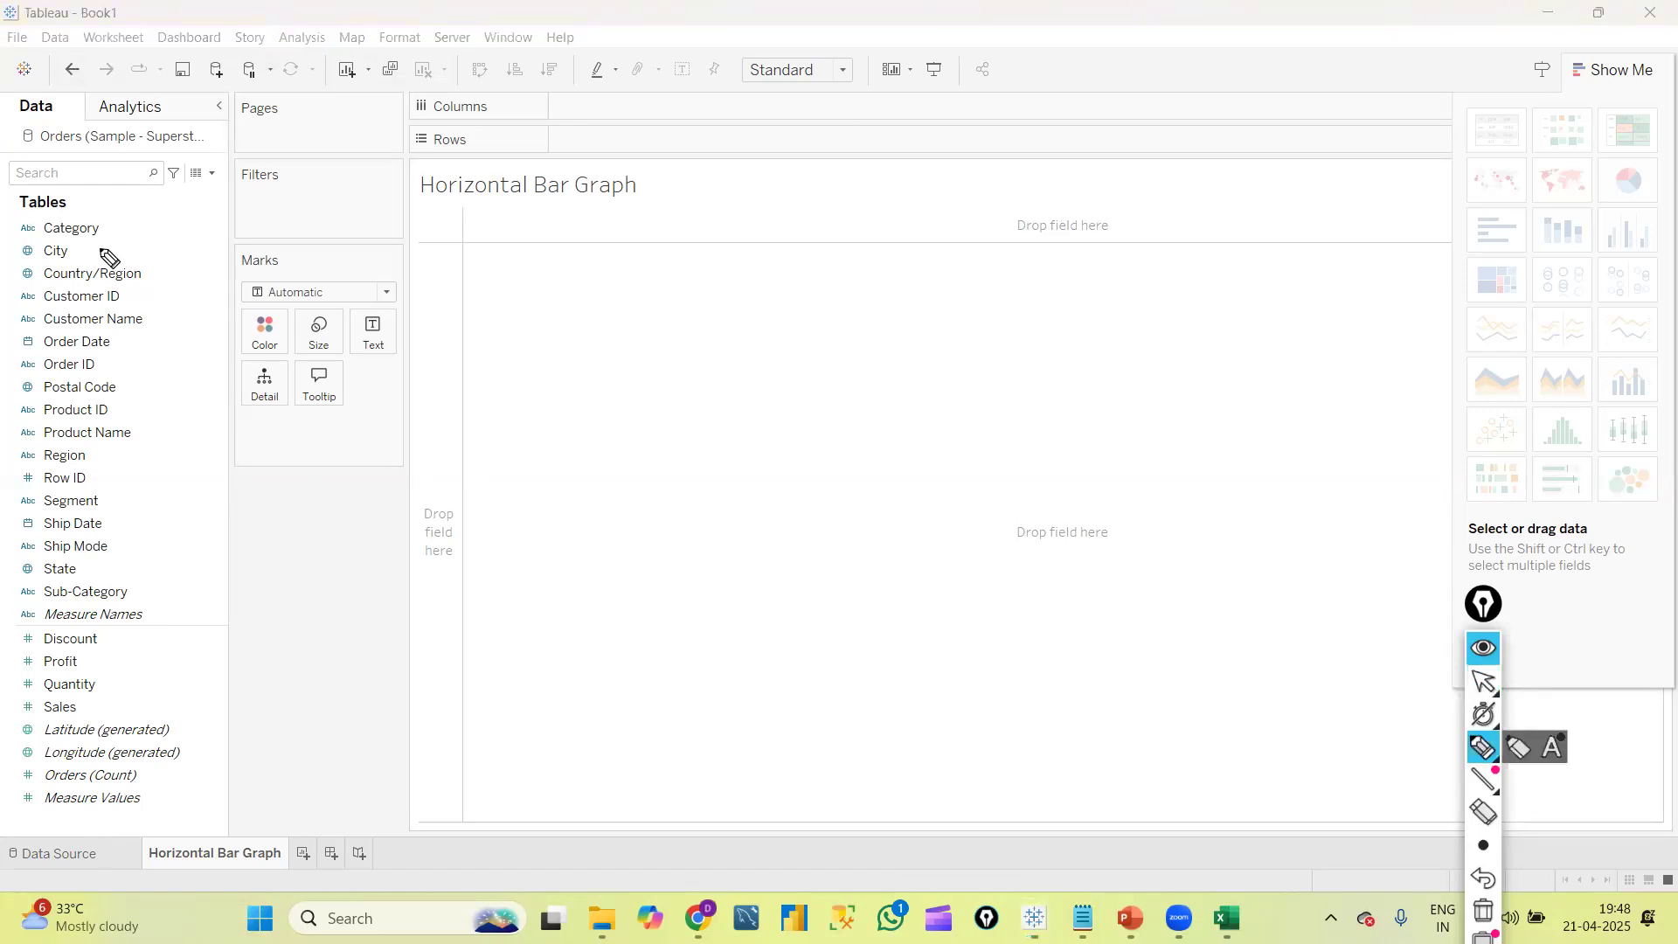
pyautogui.moveTo(21, 153); pyautogui.dragTo(201, 150)
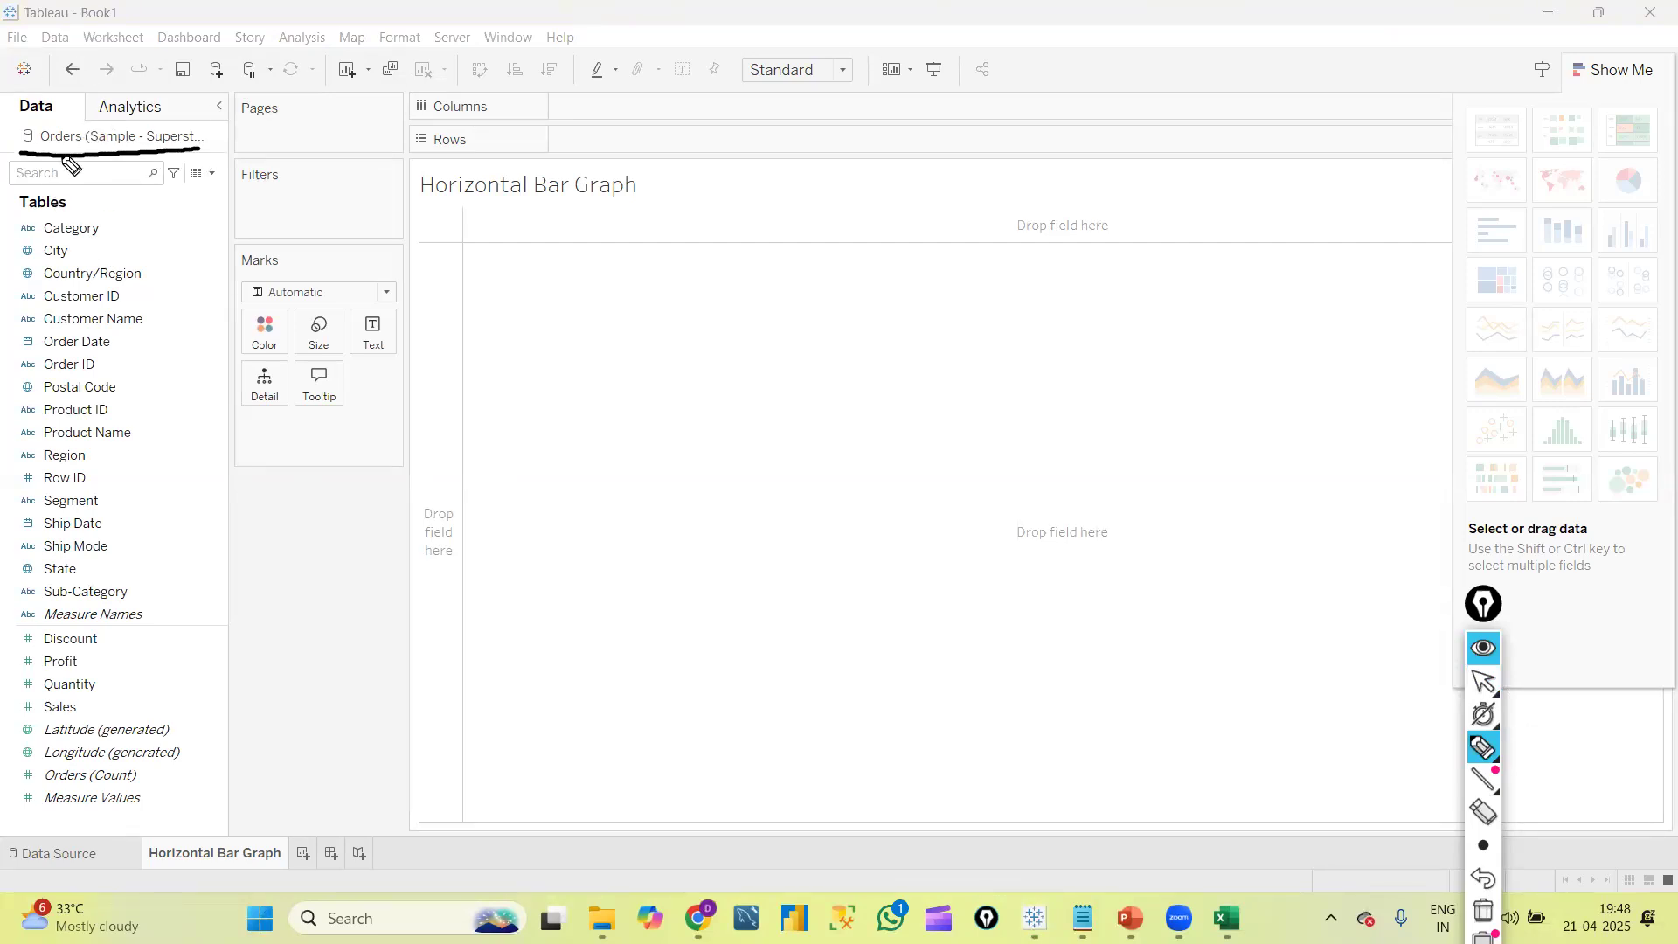
pyautogui.moveTo(63, 146)
pyautogui.mouseDown()
pyautogui.moveTo(134, 177)
pyautogui.moveTo(134, 163)
pyautogui.mouseUp()
pyautogui.moveTo(77, 161)
pyautogui.mouseDown()
pyautogui.moveTo(57, 118)
pyautogui.moveTo(74, 155)
pyautogui.mouseUp()
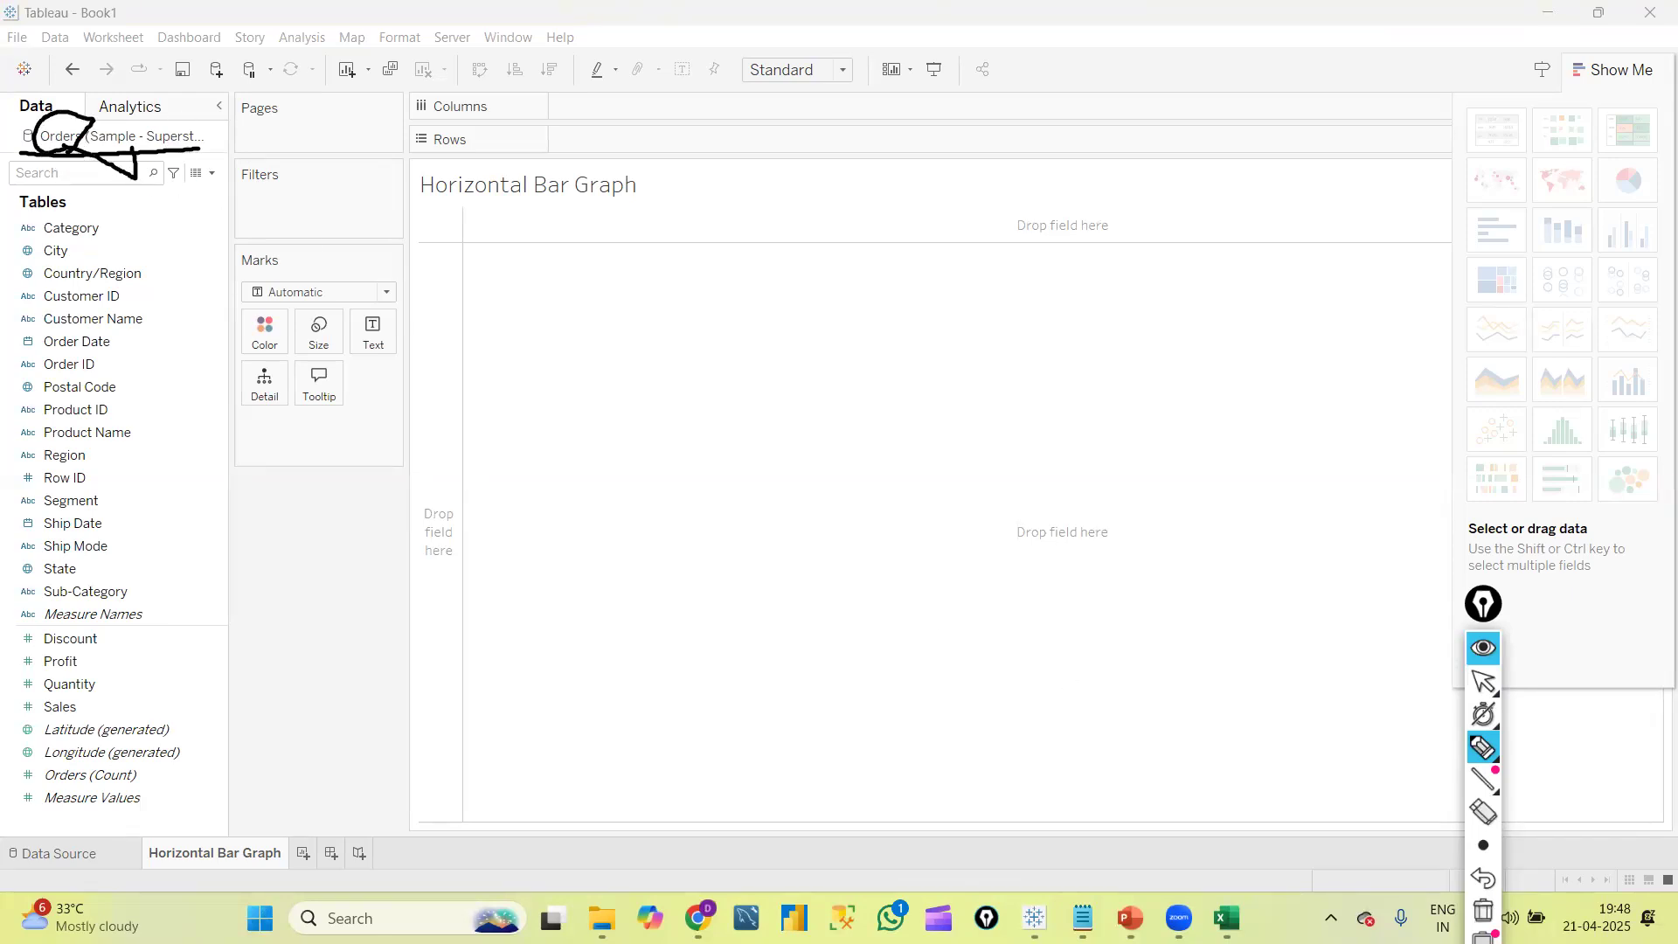
# Clear the ink, tick the data source and the Tables heading, and bracket the whole field list from Category to Measure Values
pyautogui.click(1484, 910)
pyautogui.moveTo(220, 98); pyautogui.dragTo(210, 138)
pyautogui.moveTo(96, 195); pyautogui.dragTo(119, 160)
pyautogui.moveTo(156, 226)
pyautogui.mouseDown()
pyautogui.moveTo(199, 469)
pyautogui.moveTo(240, 488)
pyautogui.moveTo(181, 825)
pyautogui.mouseUp()
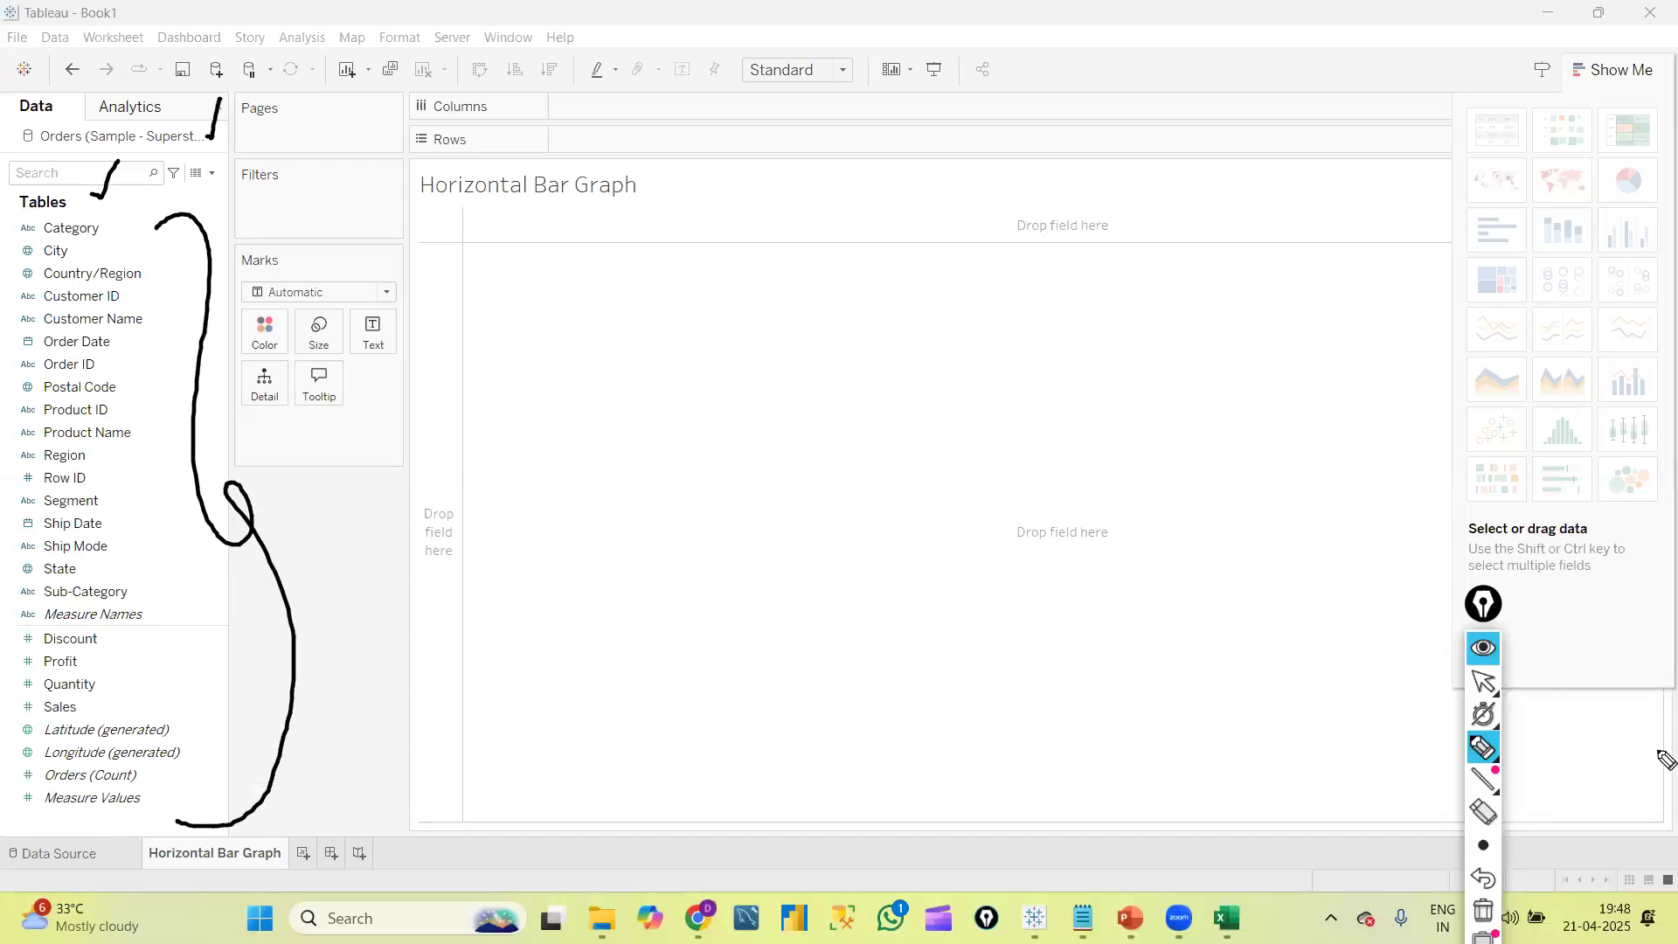
# Switch to the Sample - Superstore workbook in Excel and make the header row of the Orders sheet bold
pyautogui.click(1483, 681)
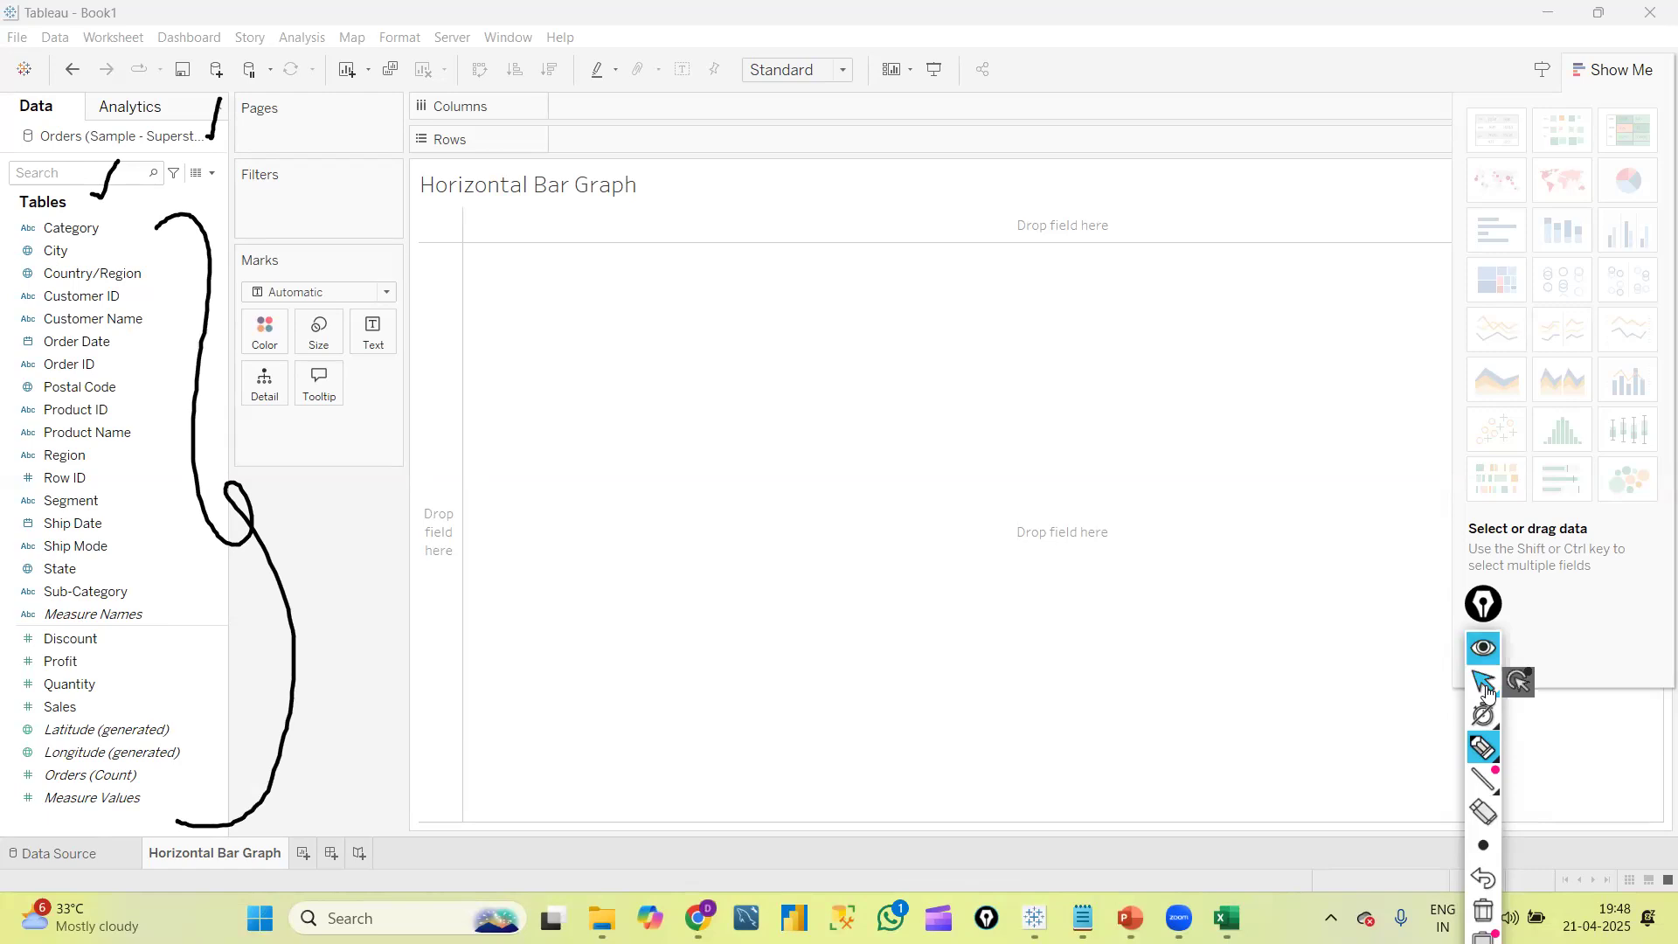
pyautogui.click(1228, 917)
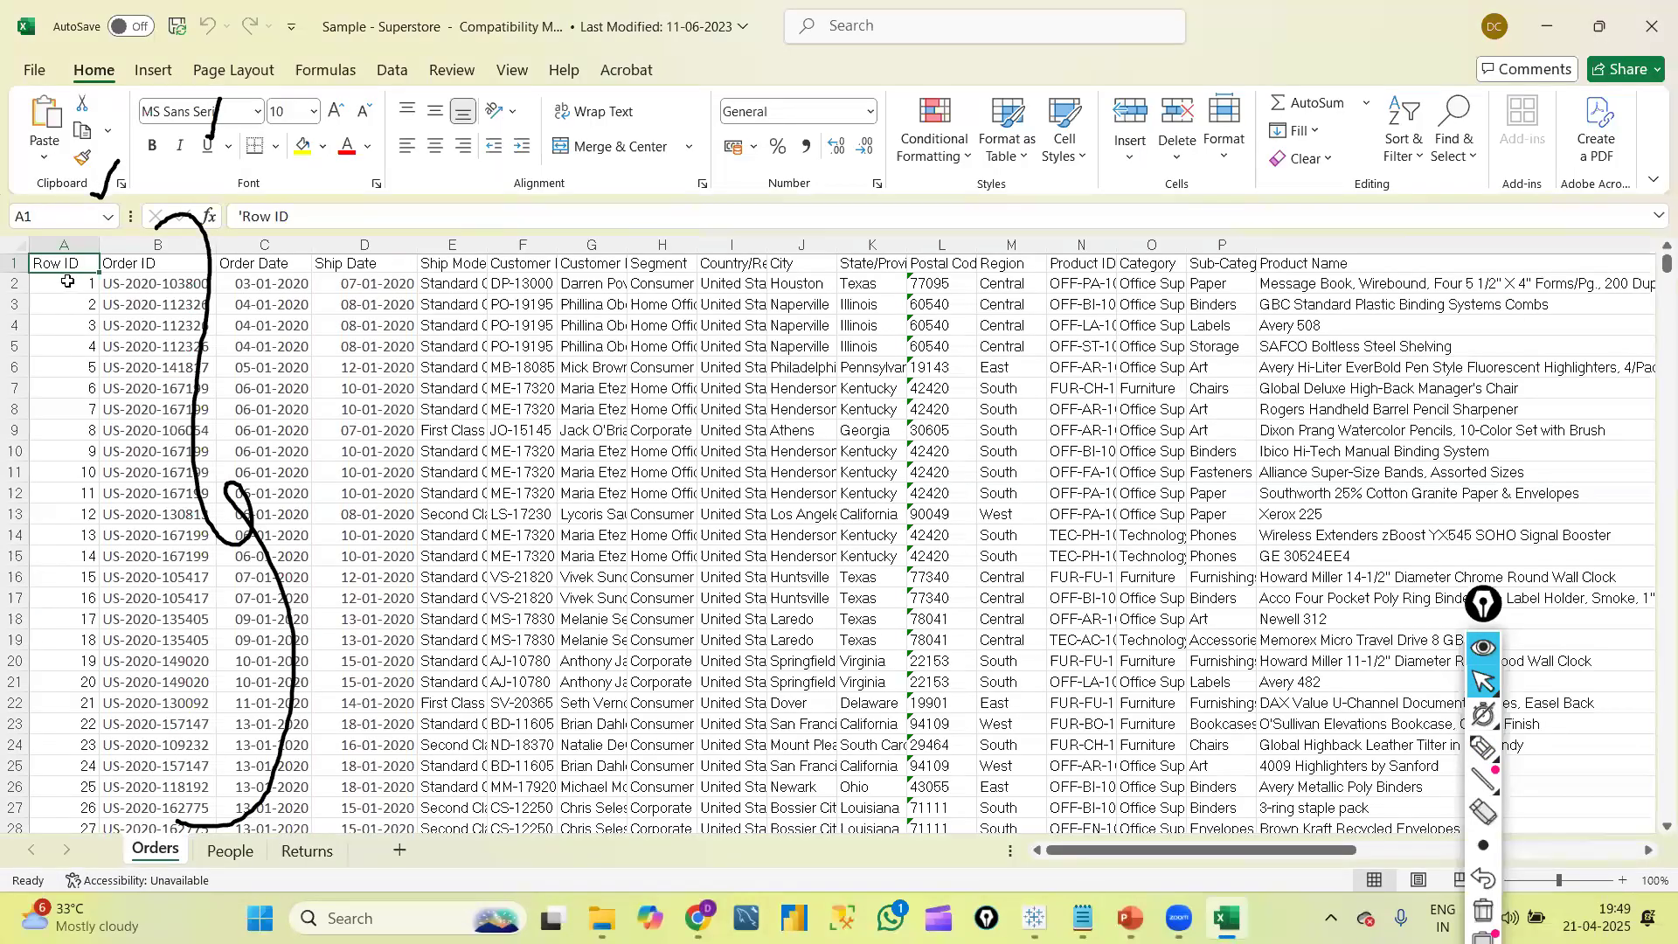
pyautogui.click(14, 263)
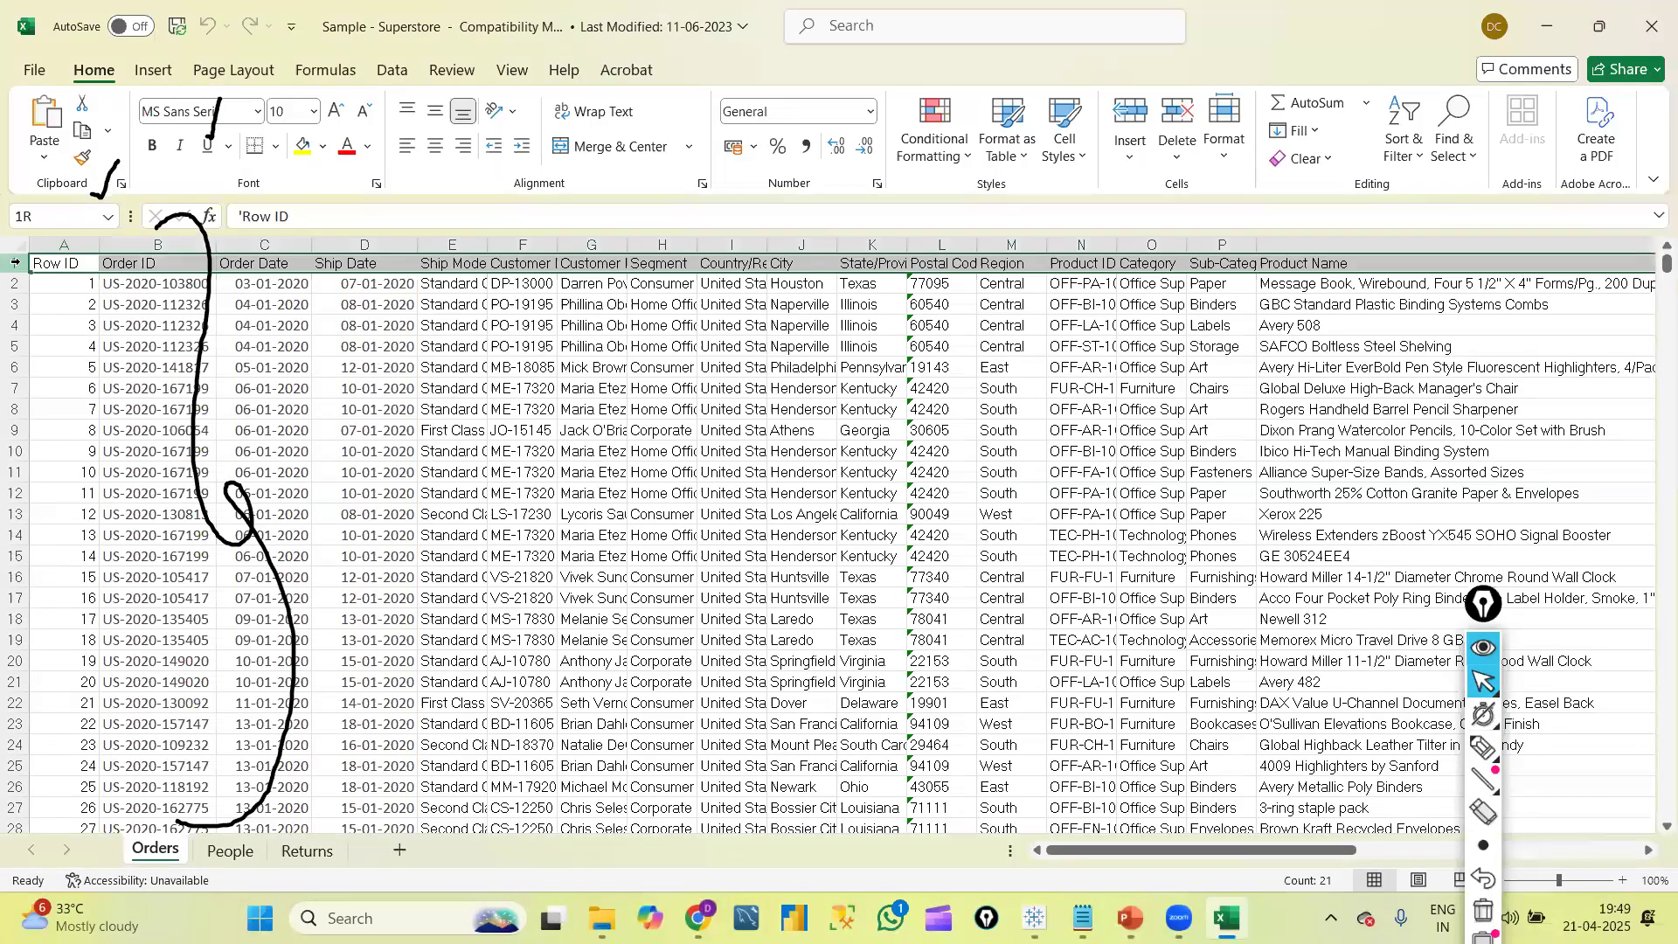
pyautogui.click(153, 146)
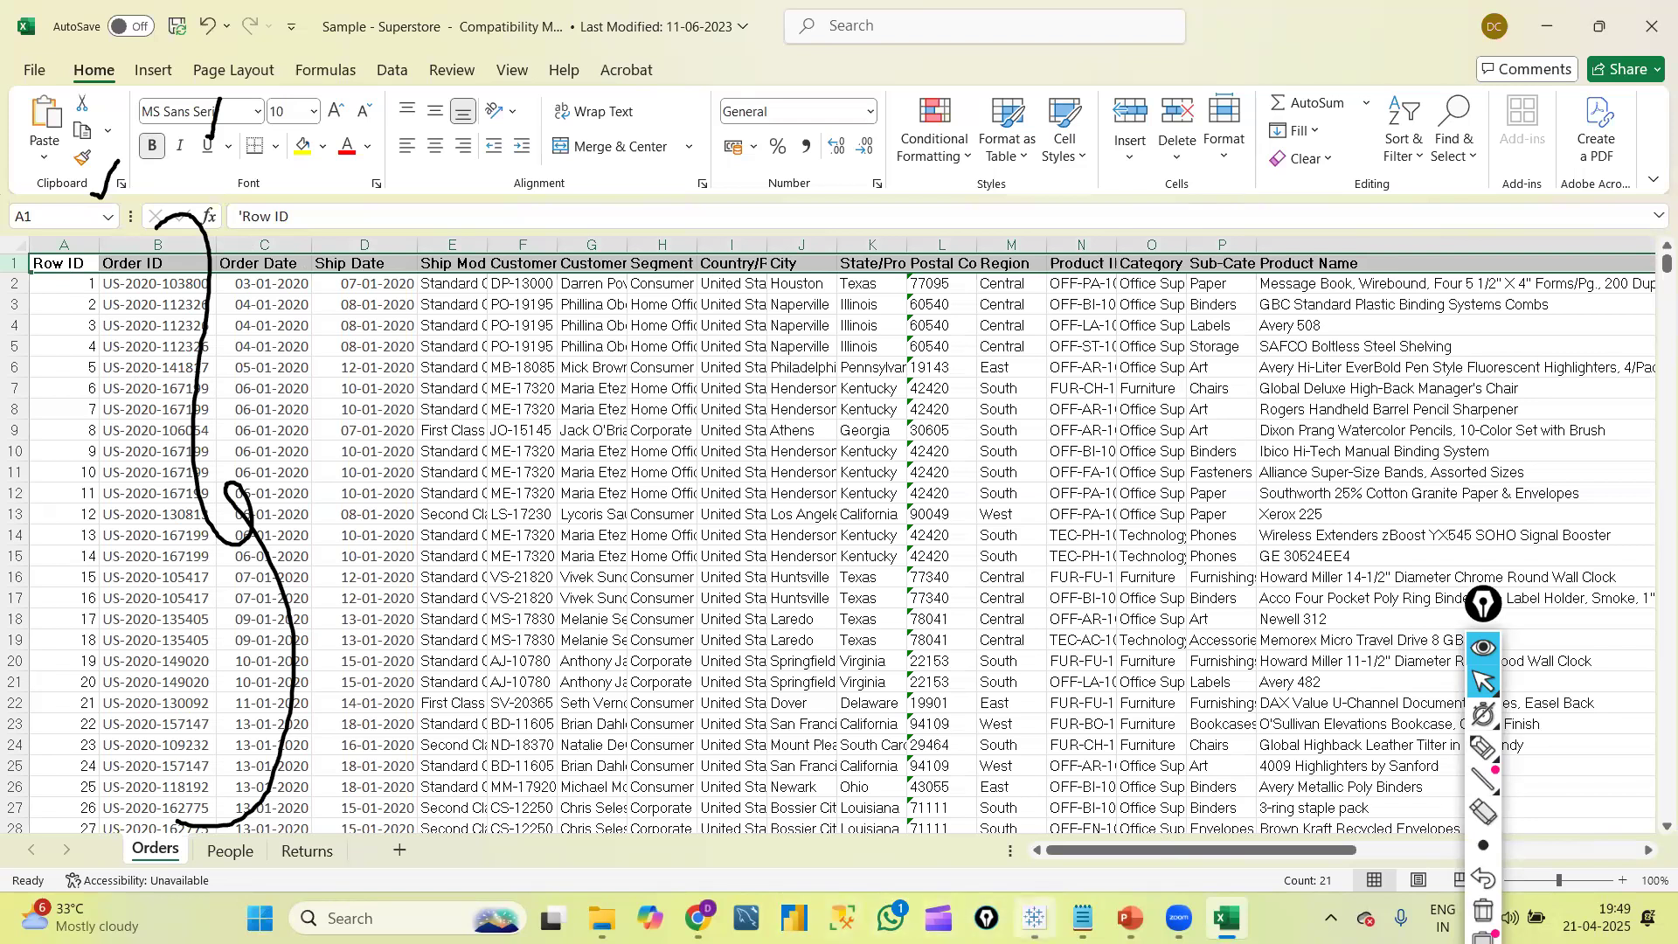
# Return to Tableau and replace the ink with an arrow at the divider below Measure Names and brackets around the field groups above and below it
pyautogui.click(1058, 847)
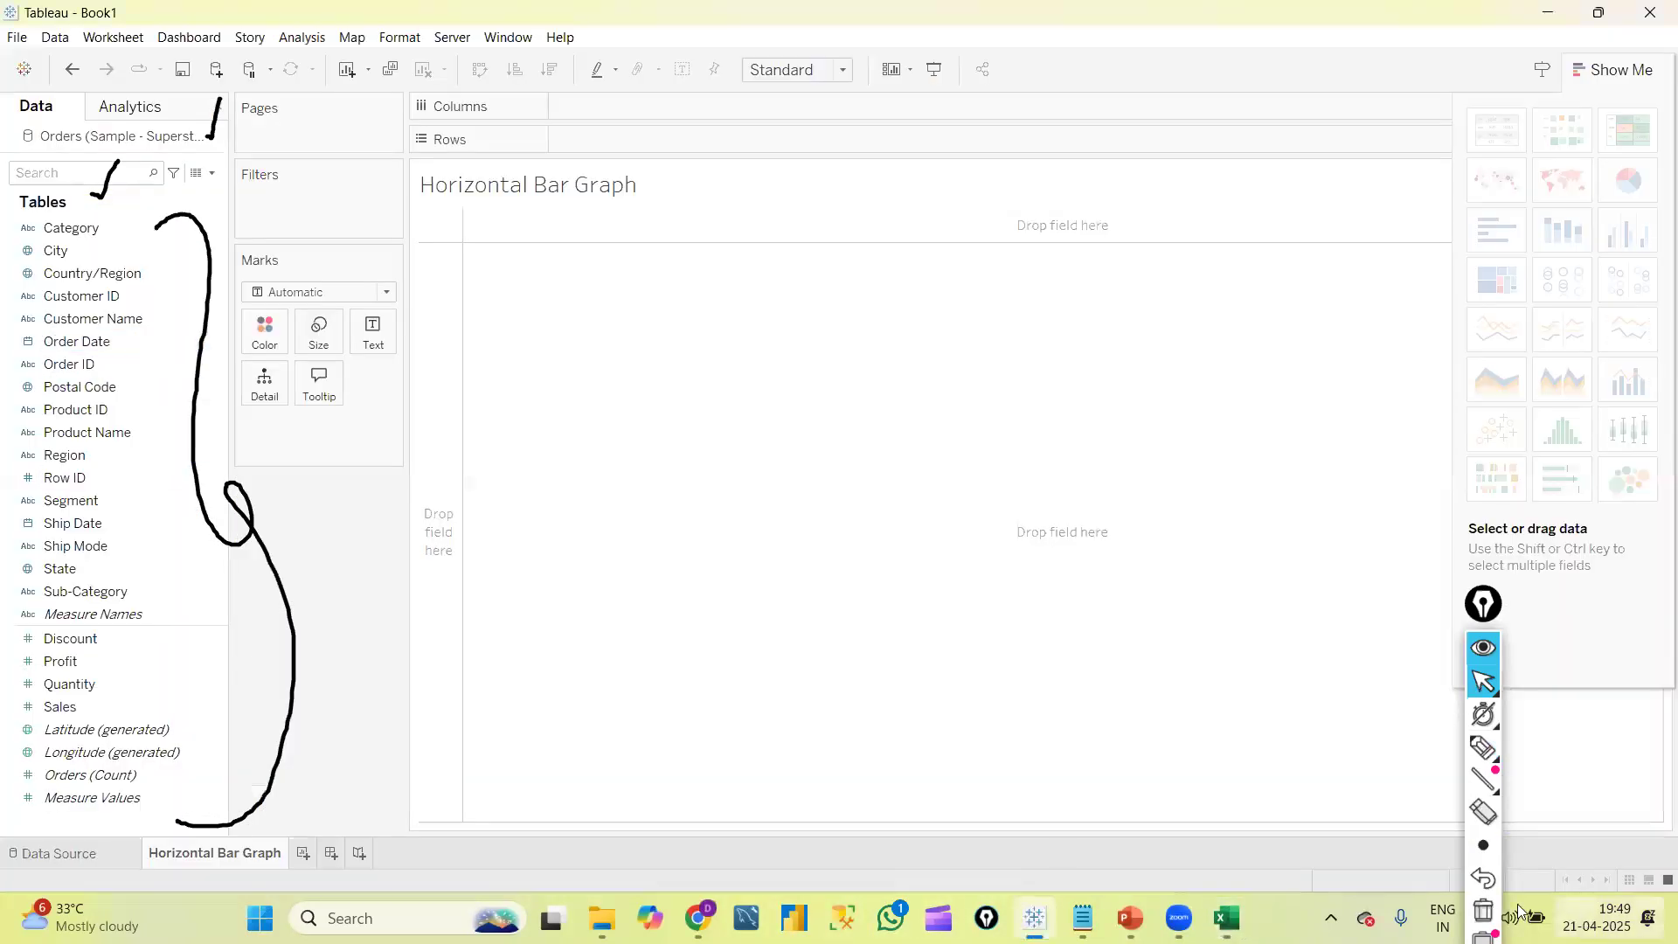
pyautogui.click(1484, 910)
pyautogui.click(1485, 748)
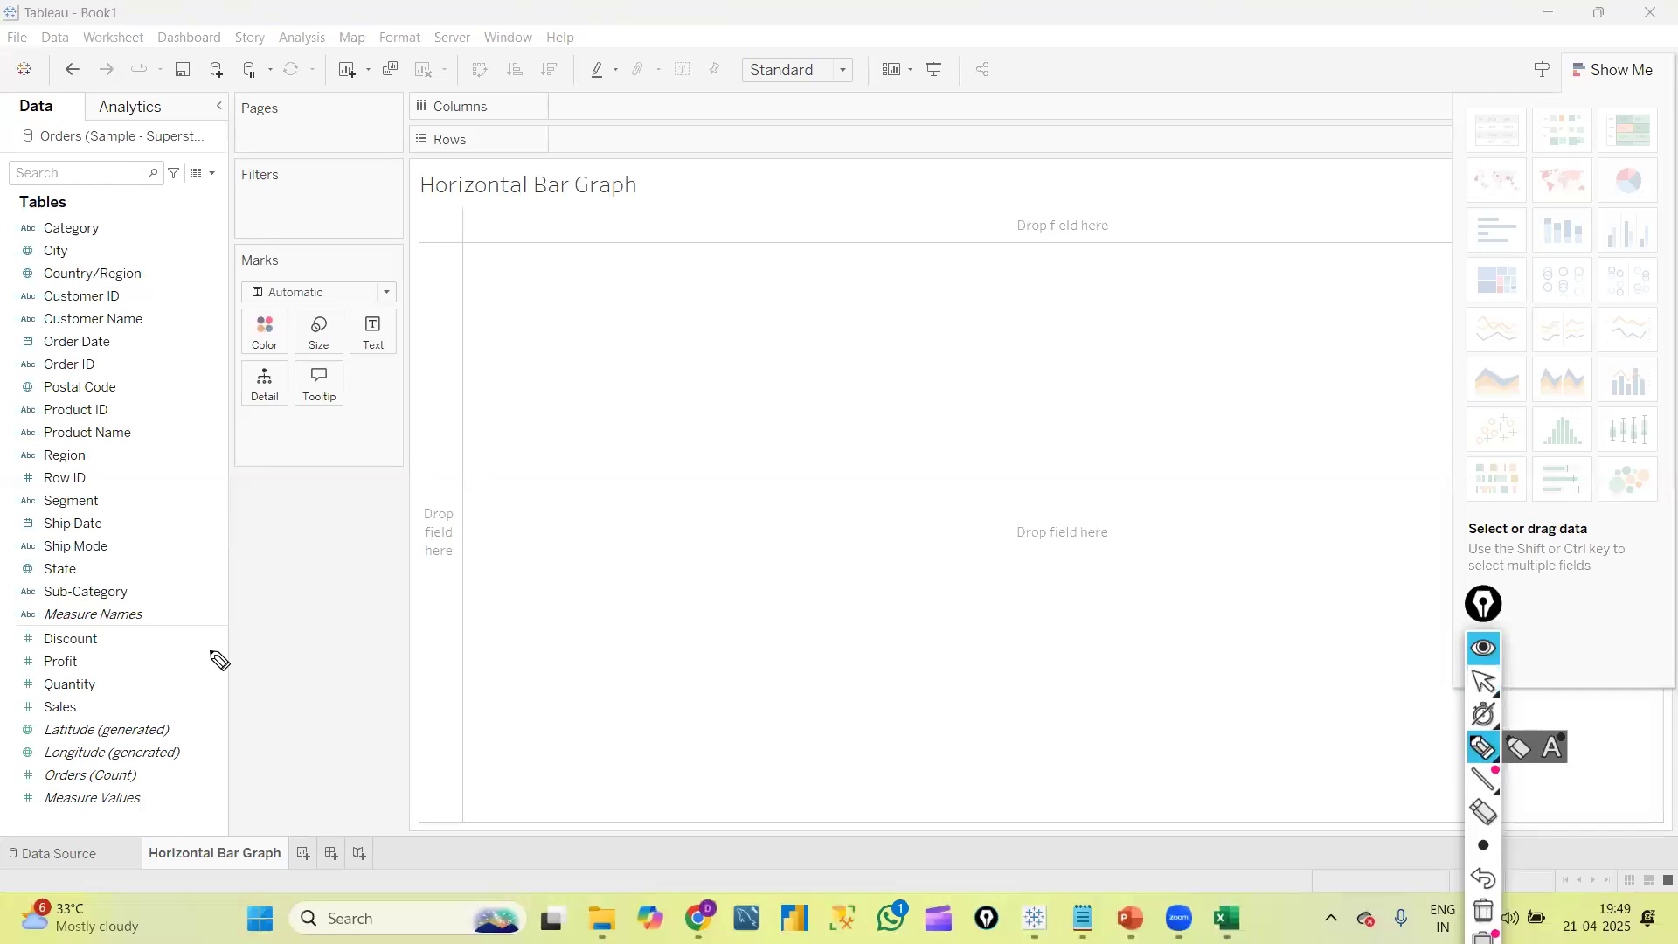
pyautogui.moveTo(210, 638); pyautogui.dragTo(274, 712)
pyautogui.moveTo(213, 651)
pyautogui.mouseDown()
pyautogui.moveTo(204, 631)
pyautogui.moveTo(229, 642)
pyautogui.mouseUp()
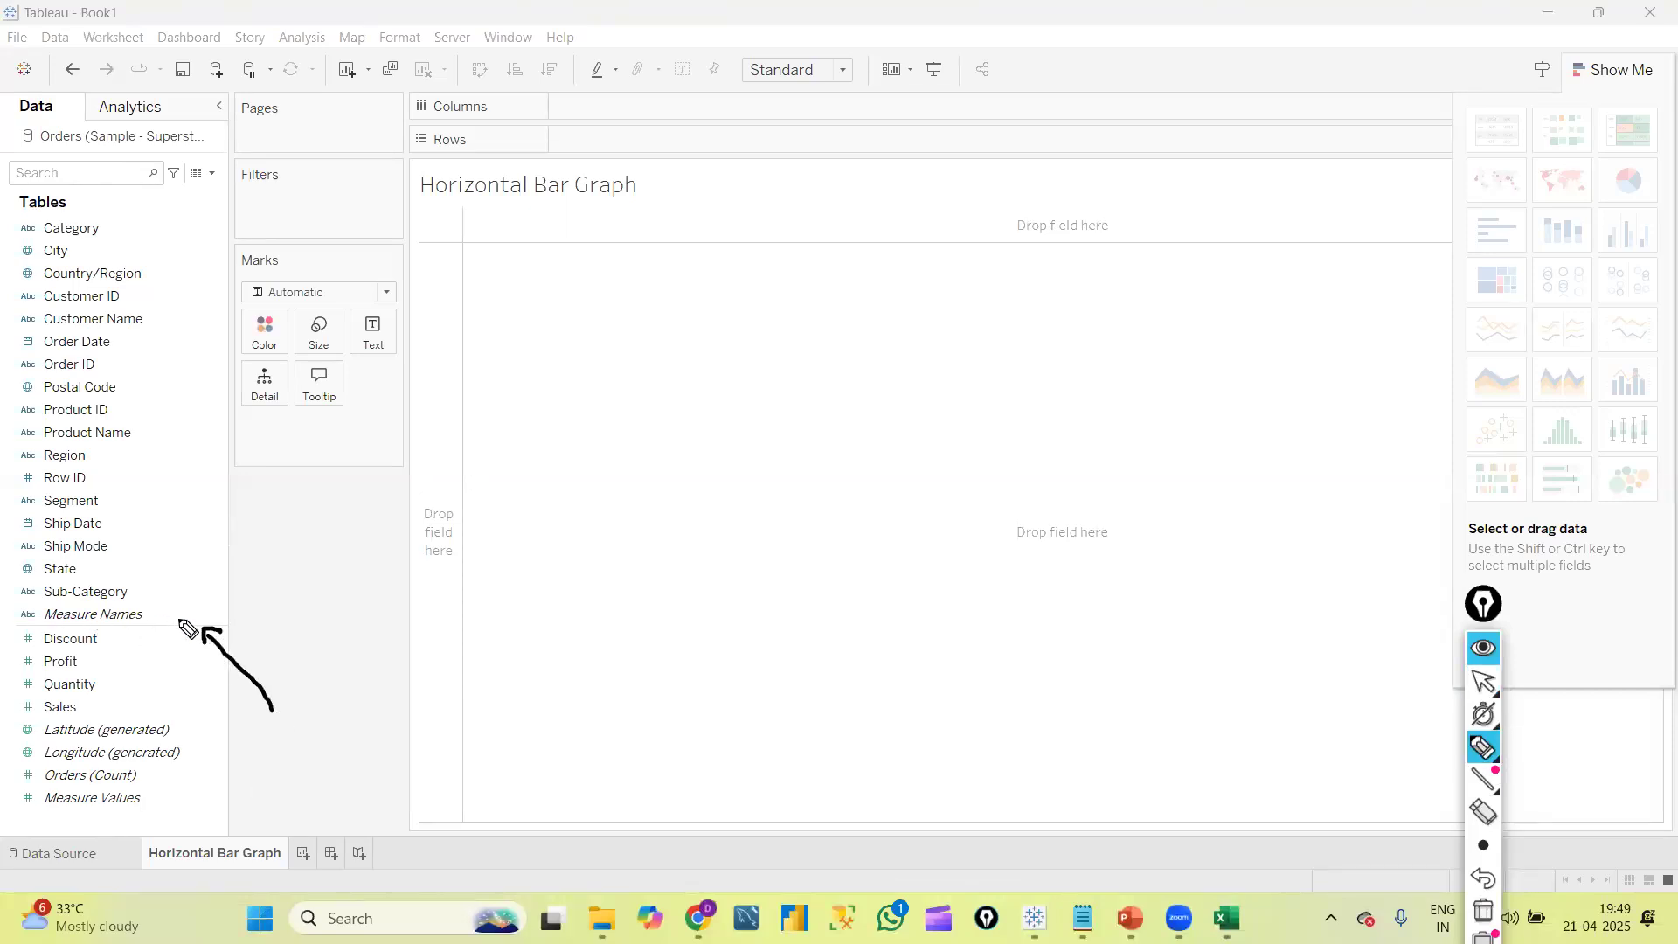
pyautogui.moveTo(156, 211)
pyautogui.mouseDown()
pyautogui.moveTo(218, 360)
pyautogui.moveTo(156, 637)
pyautogui.moveTo(253, 839)
pyautogui.mouseUp()
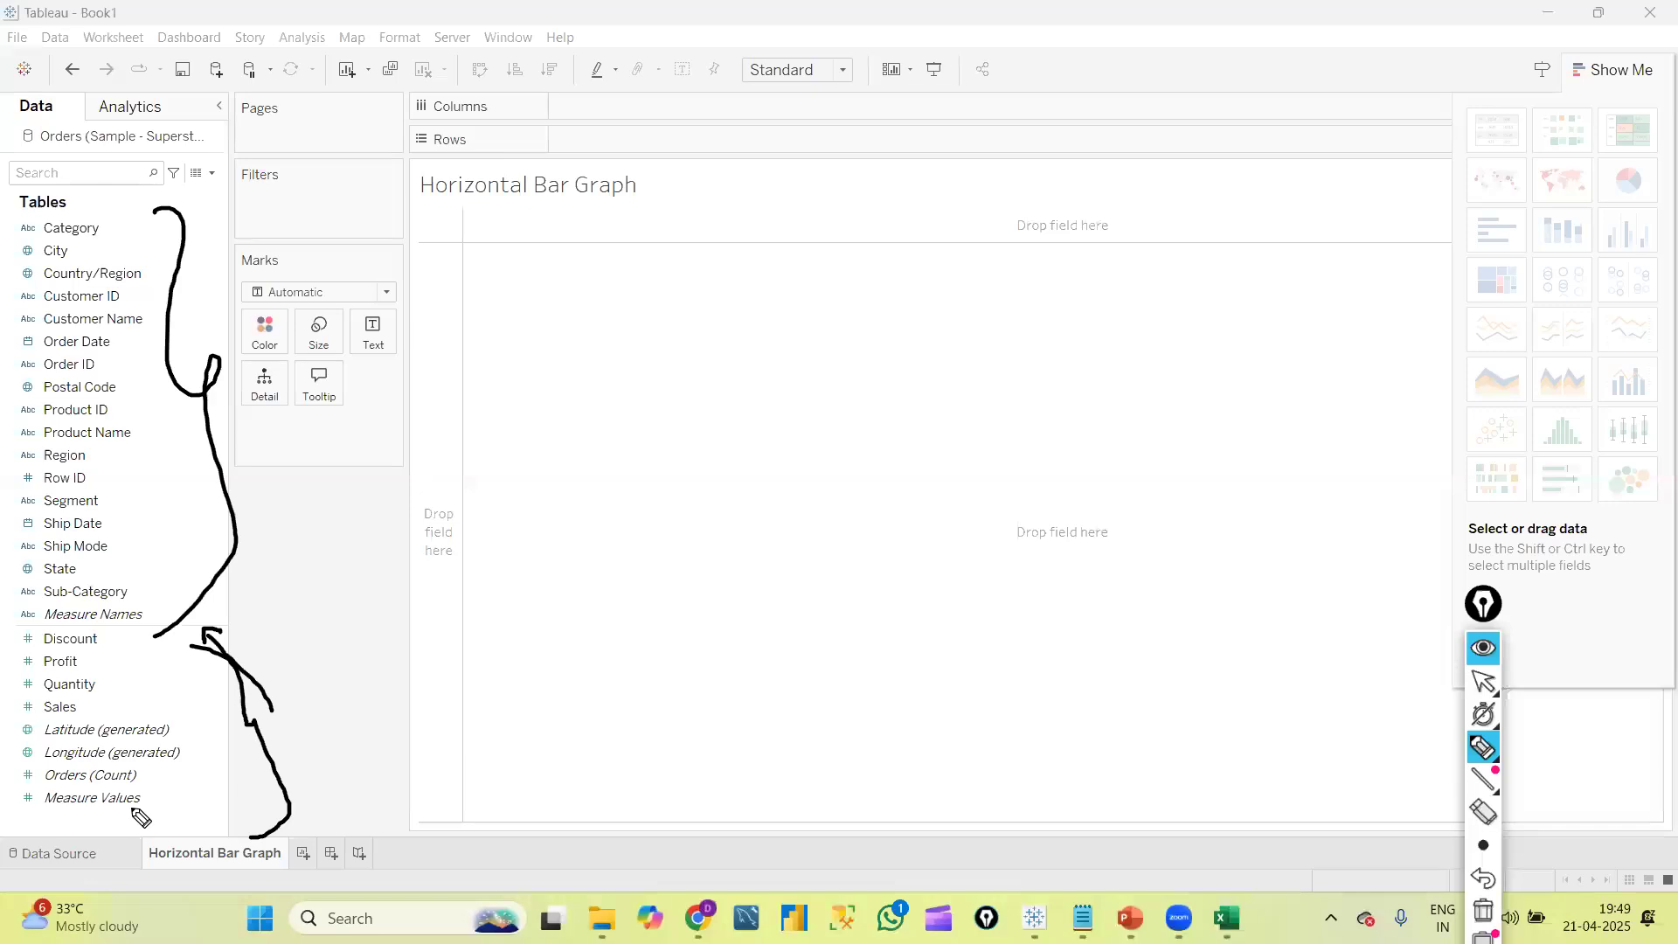
# Label the upper field bracket "Dimensions" and the lower one "Measures" in black ink
pyautogui.moveTo(204, 492)
pyautogui.mouseDown()
pyautogui.moveTo(289, 471)
pyautogui.moveTo(359, 503)
pyautogui.moveTo(339, 464)
pyautogui.moveTo(358, 505)
pyautogui.mouseUp()
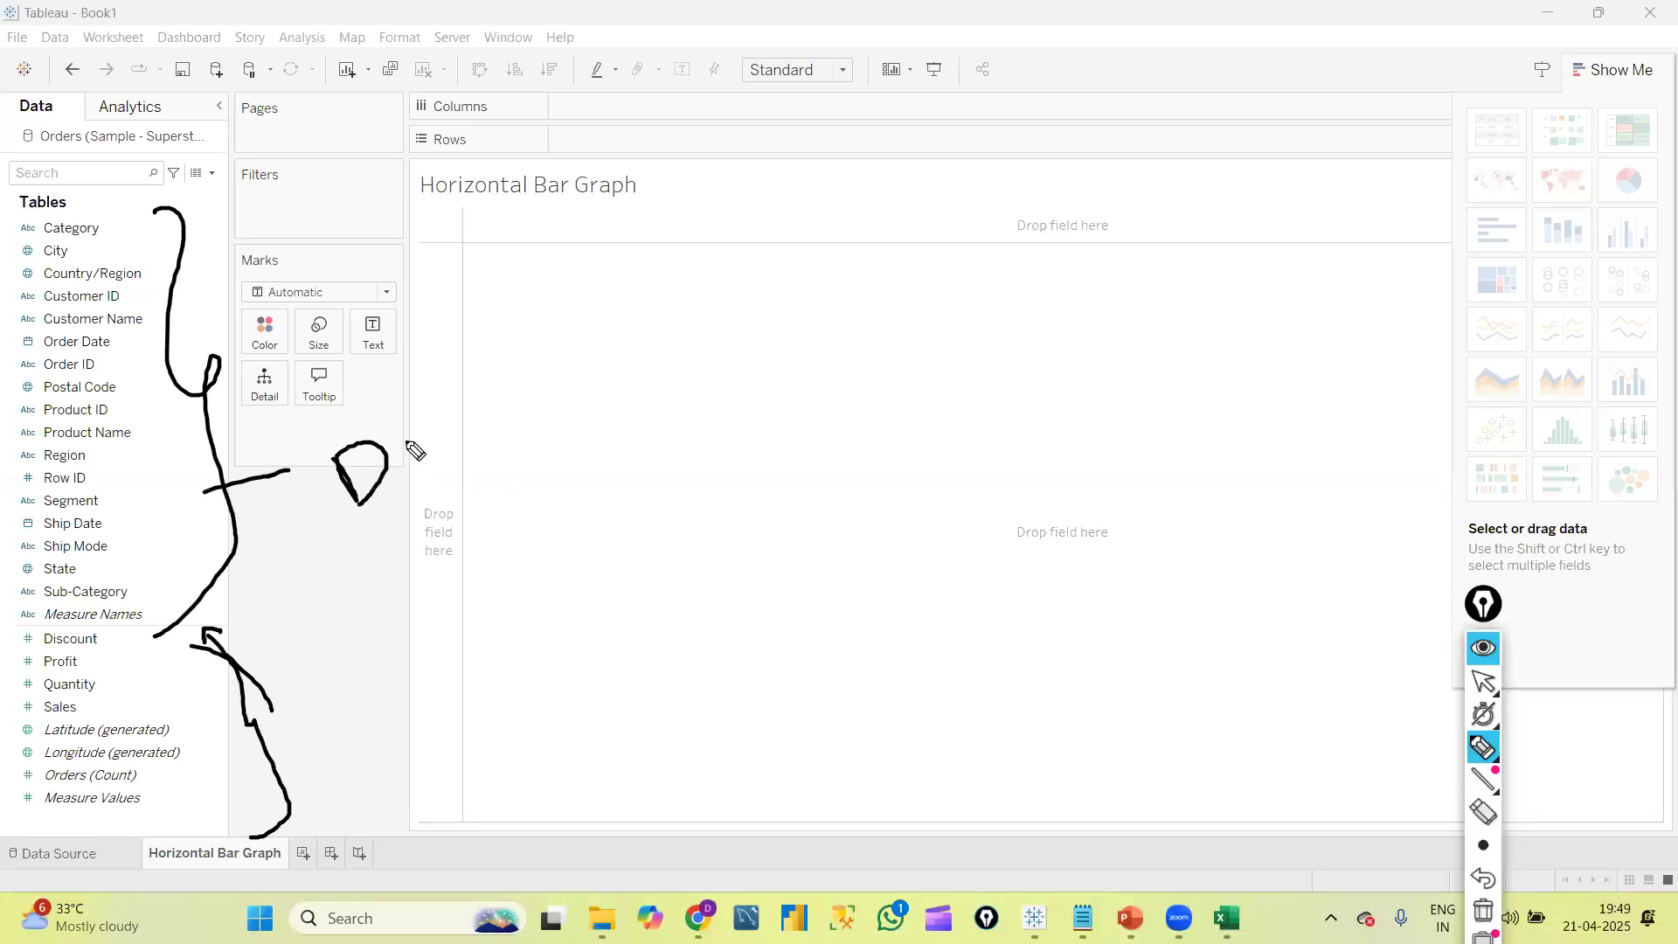
pyautogui.moveTo(399, 428)
pyautogui.mouseDown()
pyautogui.moveTo(403, 451)
pyautogui.moveTo(442, 454)
pyautogui.moveTo(551, 379)
pyautogui.moveTo(700, 350)
pyautogui.moveTo(778, 312)
pyautogui.mouseUp()
pyautogui.click(614, 265)
pyautogui.moveTo(796, 247); pyautogui.dragTo(798, 312)
pyautogui.moveTo(211, 783)
pyautogui.mouseDown()
pyautogui.moveTo(419, 679)
pyautogui.moveTo(472, 592)
pyautogui.moveTo(515, 603)
pyautogui.moveTo(612, 562)
pyautogui.moveTo(601, 621)
pyautogui.mouseUp()
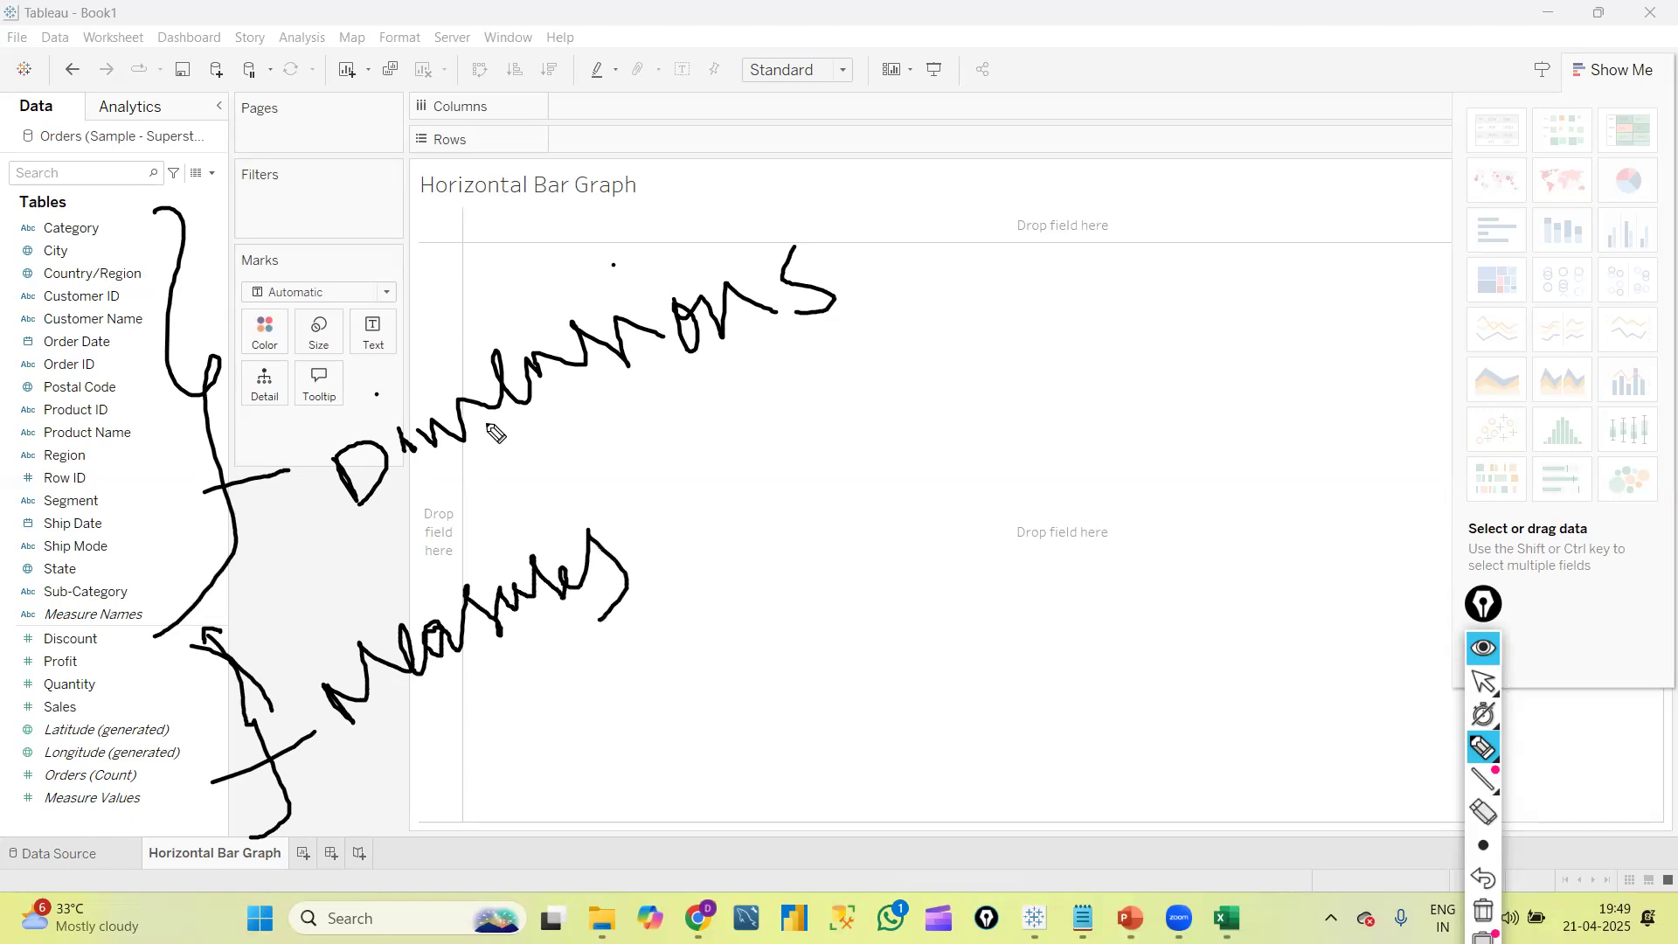
pyautogui.click(1484, 684)
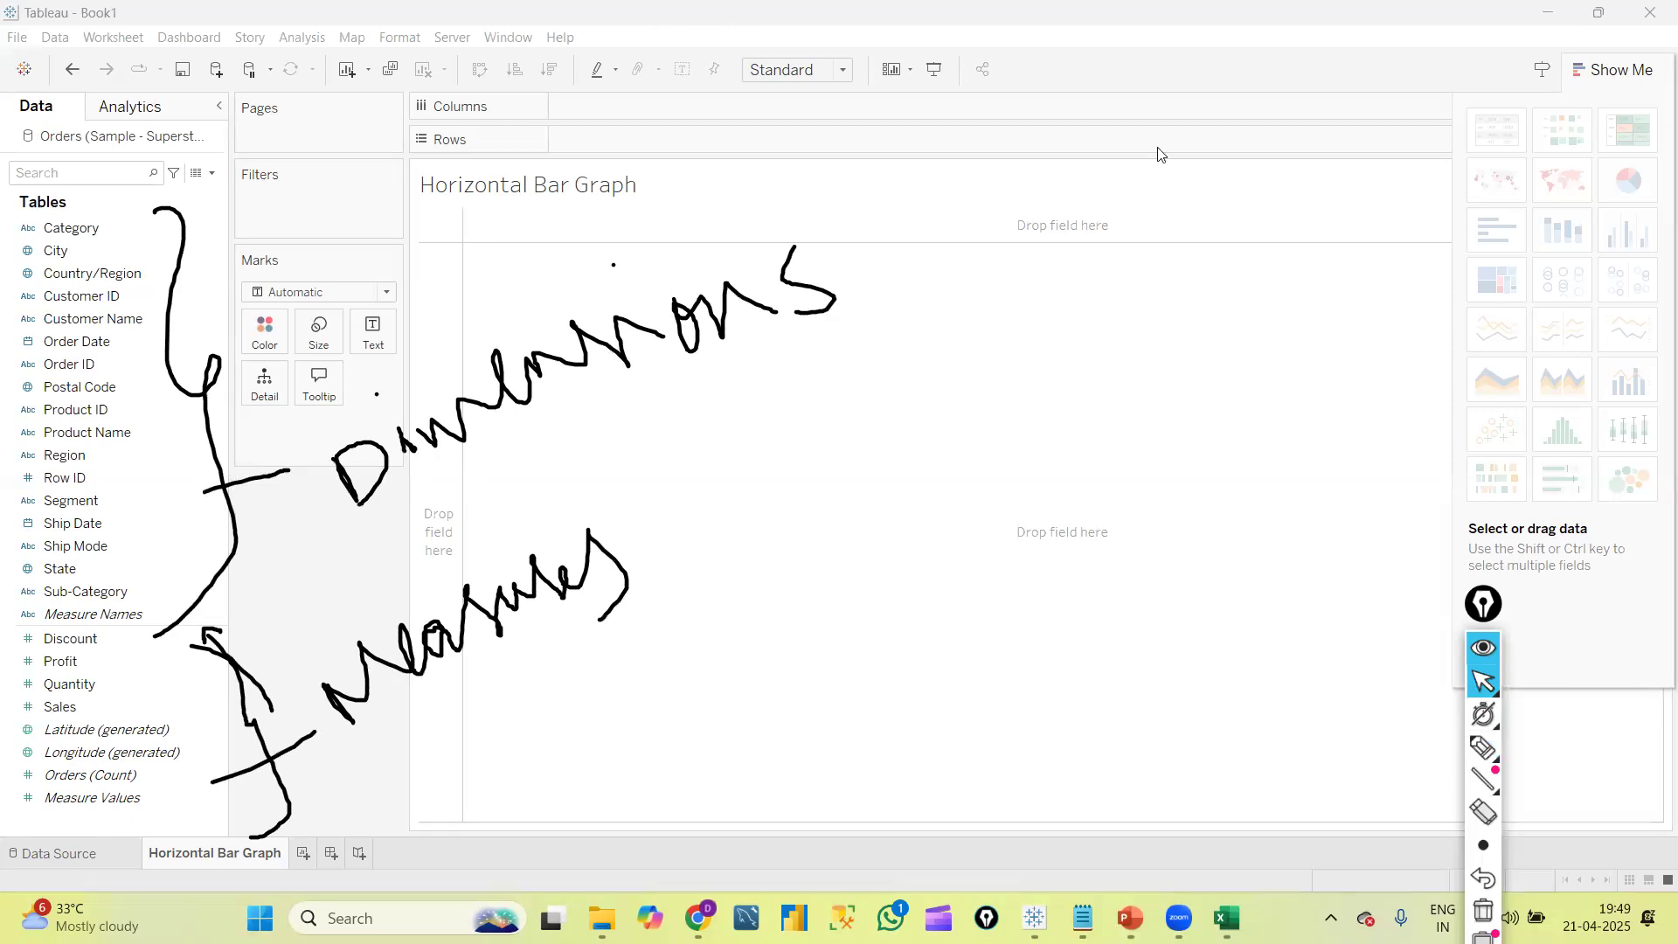
# Write "Calculation" in black ink beside the Measures label, with arithmetic operator signs underneath it
pyautogui.click(1477, 750)
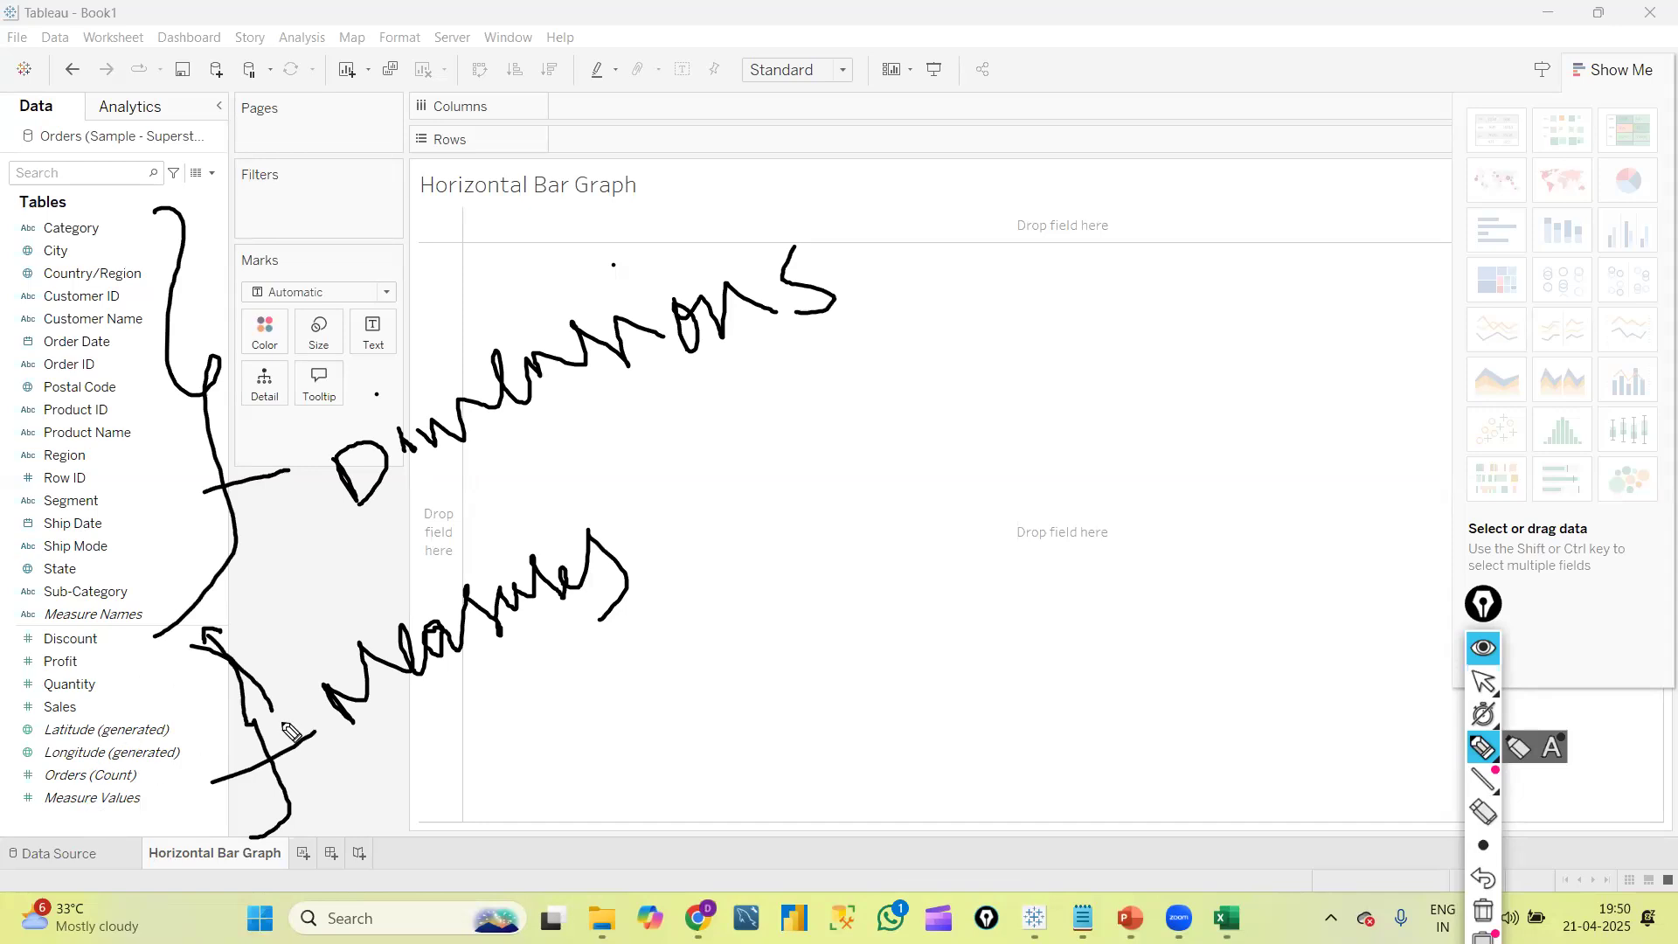
pyautogui.moveTo(686, 679)
pyautogui.mouseDown()
pyautogui.moveTo(791, 720)
pyautogui.moveTo(816, 667)
pyautogui.mouseUp()
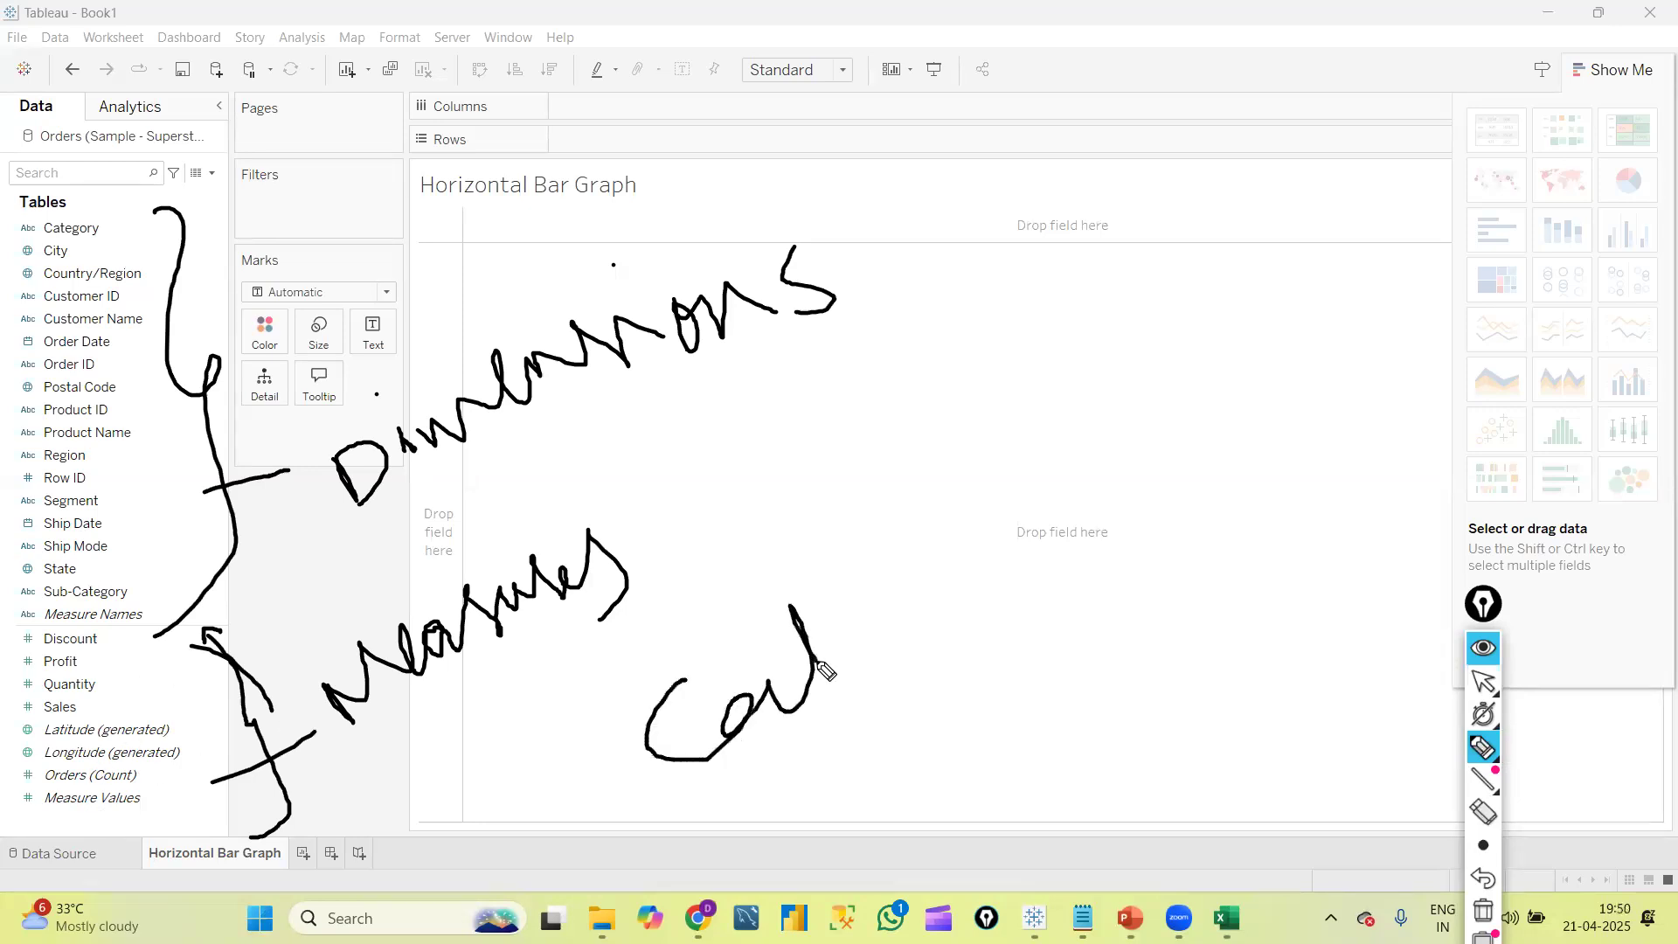
pyautogui.moveTo(861, 598)
pyautogui.mouseDown()
pyautogui.moveTo(909, 637)
pyautogui.moveTo(1060, 630)
pyautogui.moveTo(1138, 554)
pyautogui.moveTo(1167, 603)
pyautogui.moveTo(1158, 551)
pyautogui.moveTo(1178, 596)
pyautogui.mouseUp()
pyautogui.click(1155, 524)
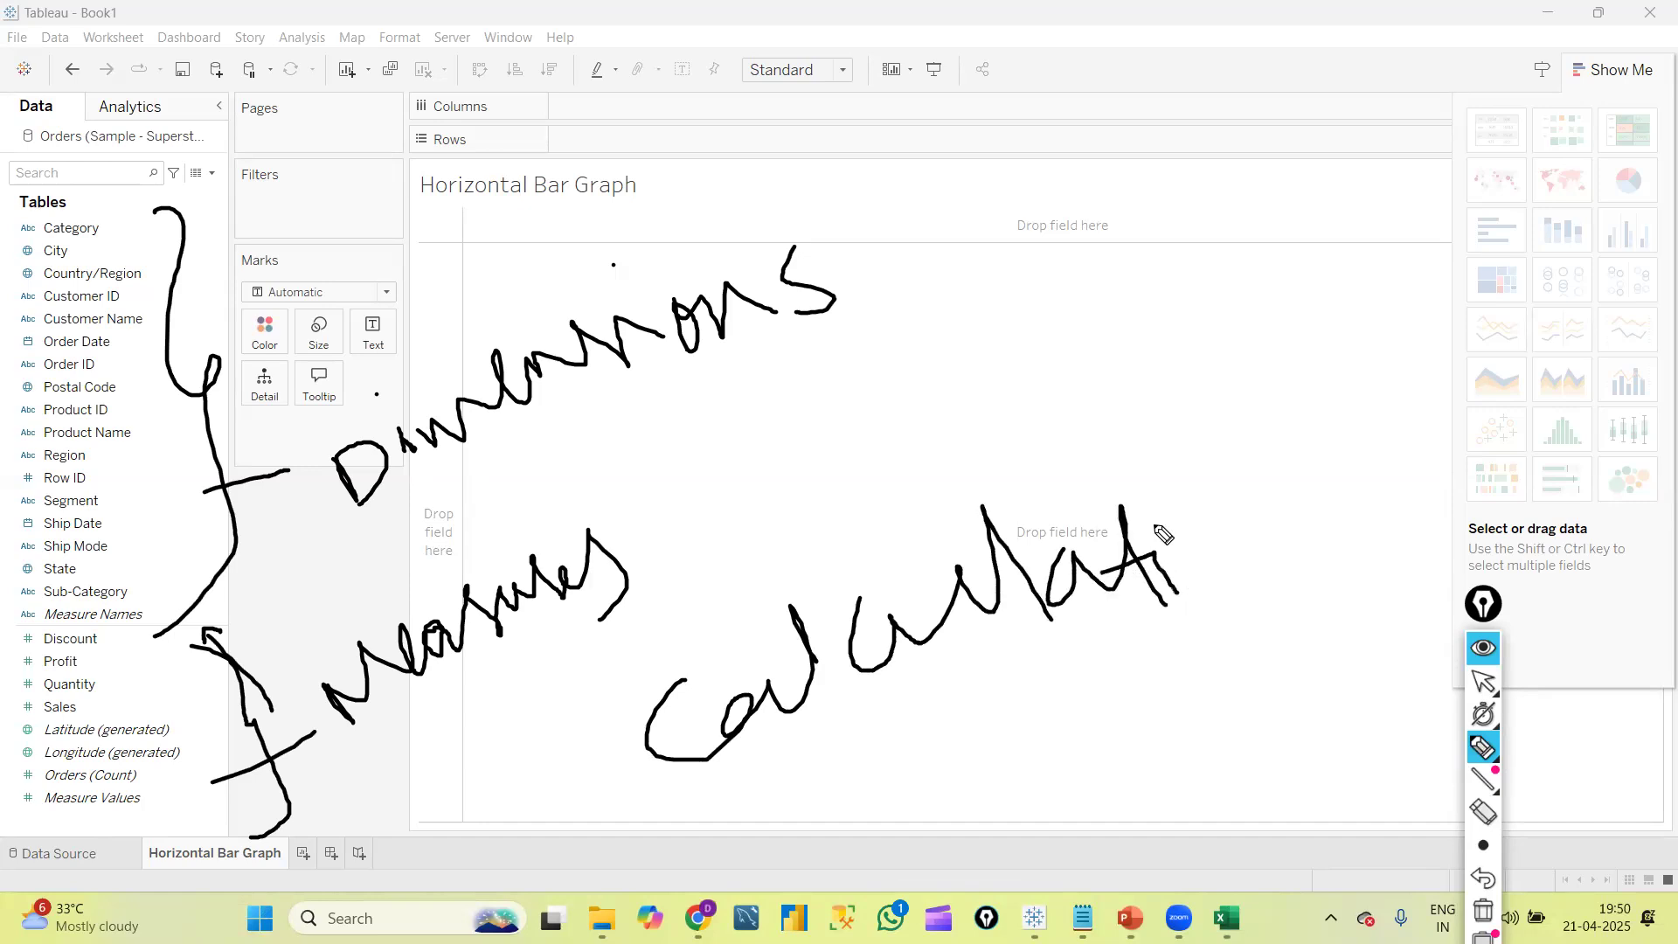
pyautogui.moveTo(1210, 536)
pyautogui.mouseDown()
pyautogui.moveTo(1232, 584)
pyautogui.moveTo(1359, 530)
pyautogui.mouseUp()
pyautogui.moveTo(983, 768); pyautogui.dragTo(1121, 687)
pyautogui.moveTo(874, 800); pyautogui.dragTo(769, 868)
pyautogui.moveTo(806, 790); pyautogui.dragTo(883, 891)
pyautogui.click(915, 776)
pyautogui.moveTo(956, 731); pyautogui.dragTo(957, 872)
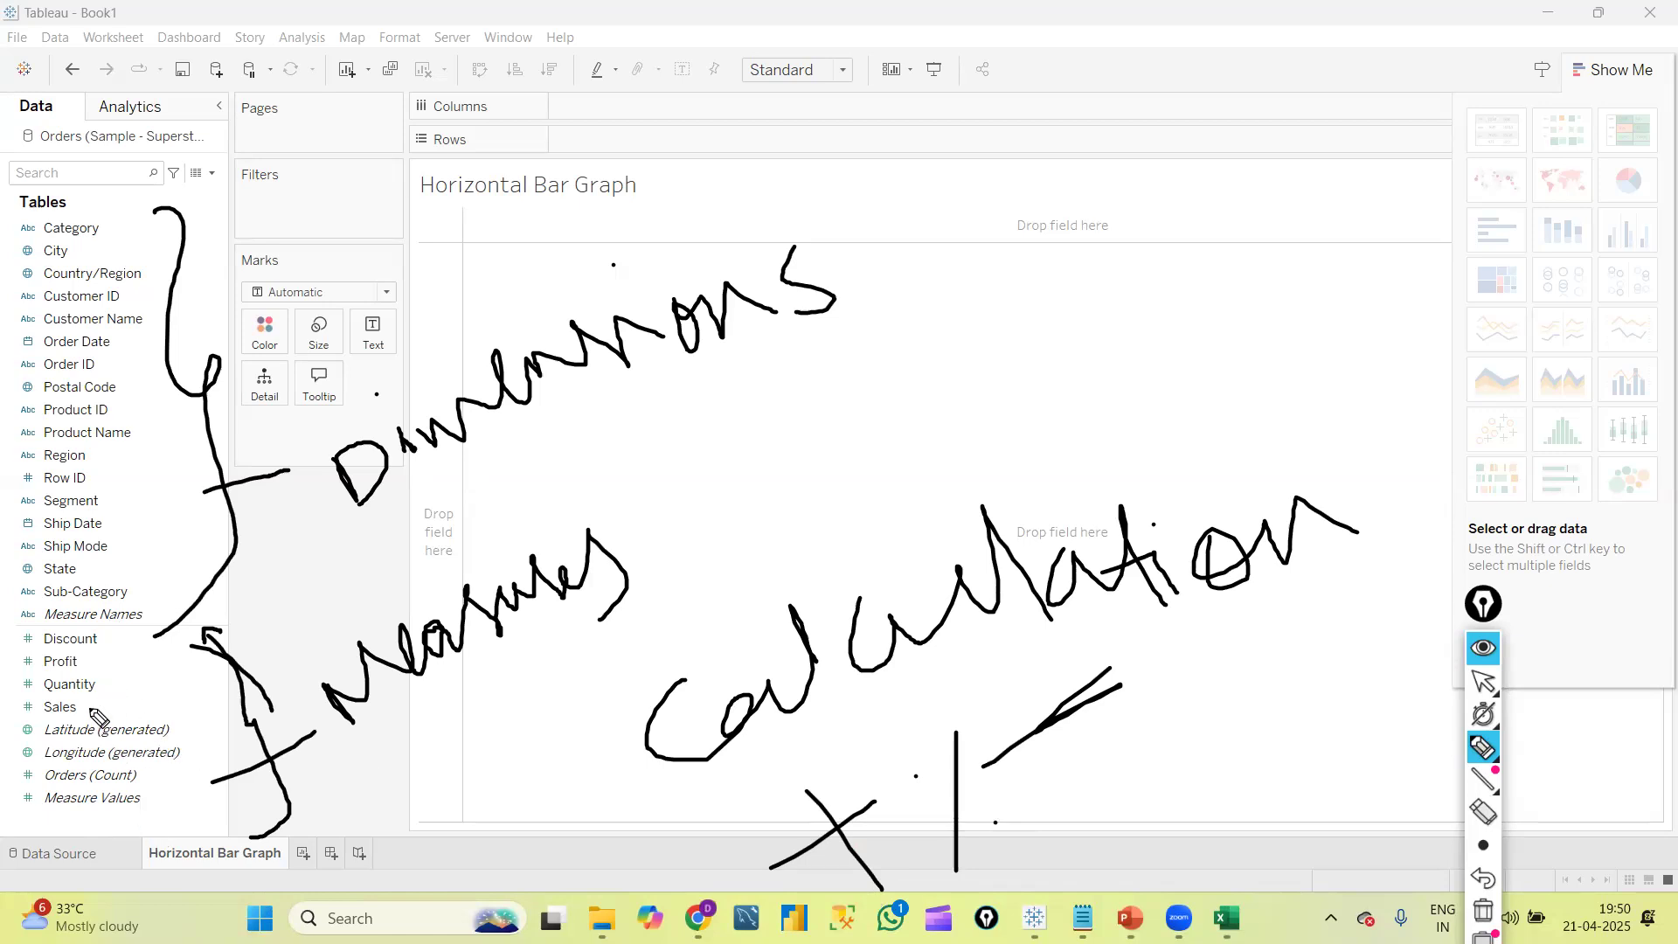
# Tick the numeric measure fields, bracket Discount through Sales, and add another slanted stroke below the word Calculation
pyautogui.moveTo(89, 707); pyautogui.dragTo(115, 690)
pyautogui.moveTo(99, 673)
pyautogui.mouseDown()
pyautogui.moveTo(122, 635)
pyautogui.moveTo(7, 704)
pyautogui.moveTo(26, 715)
pyautogui.mouseUp()
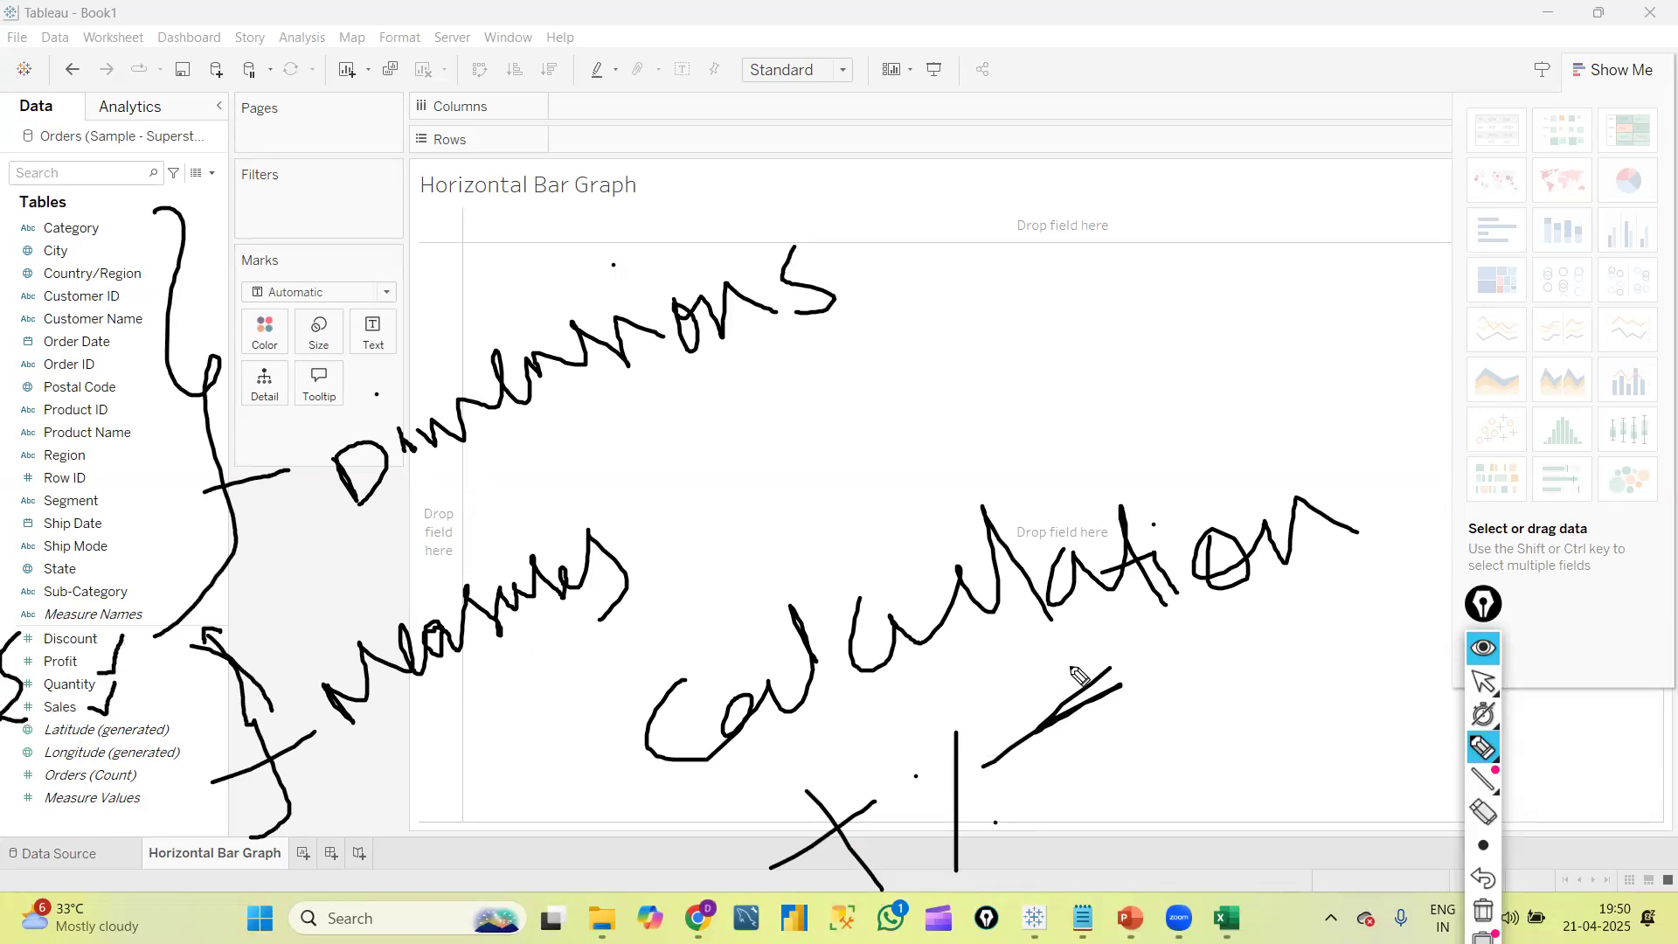
pyautogui.moveTo(976, 742); pyautogui.dragTo(1119, 639)
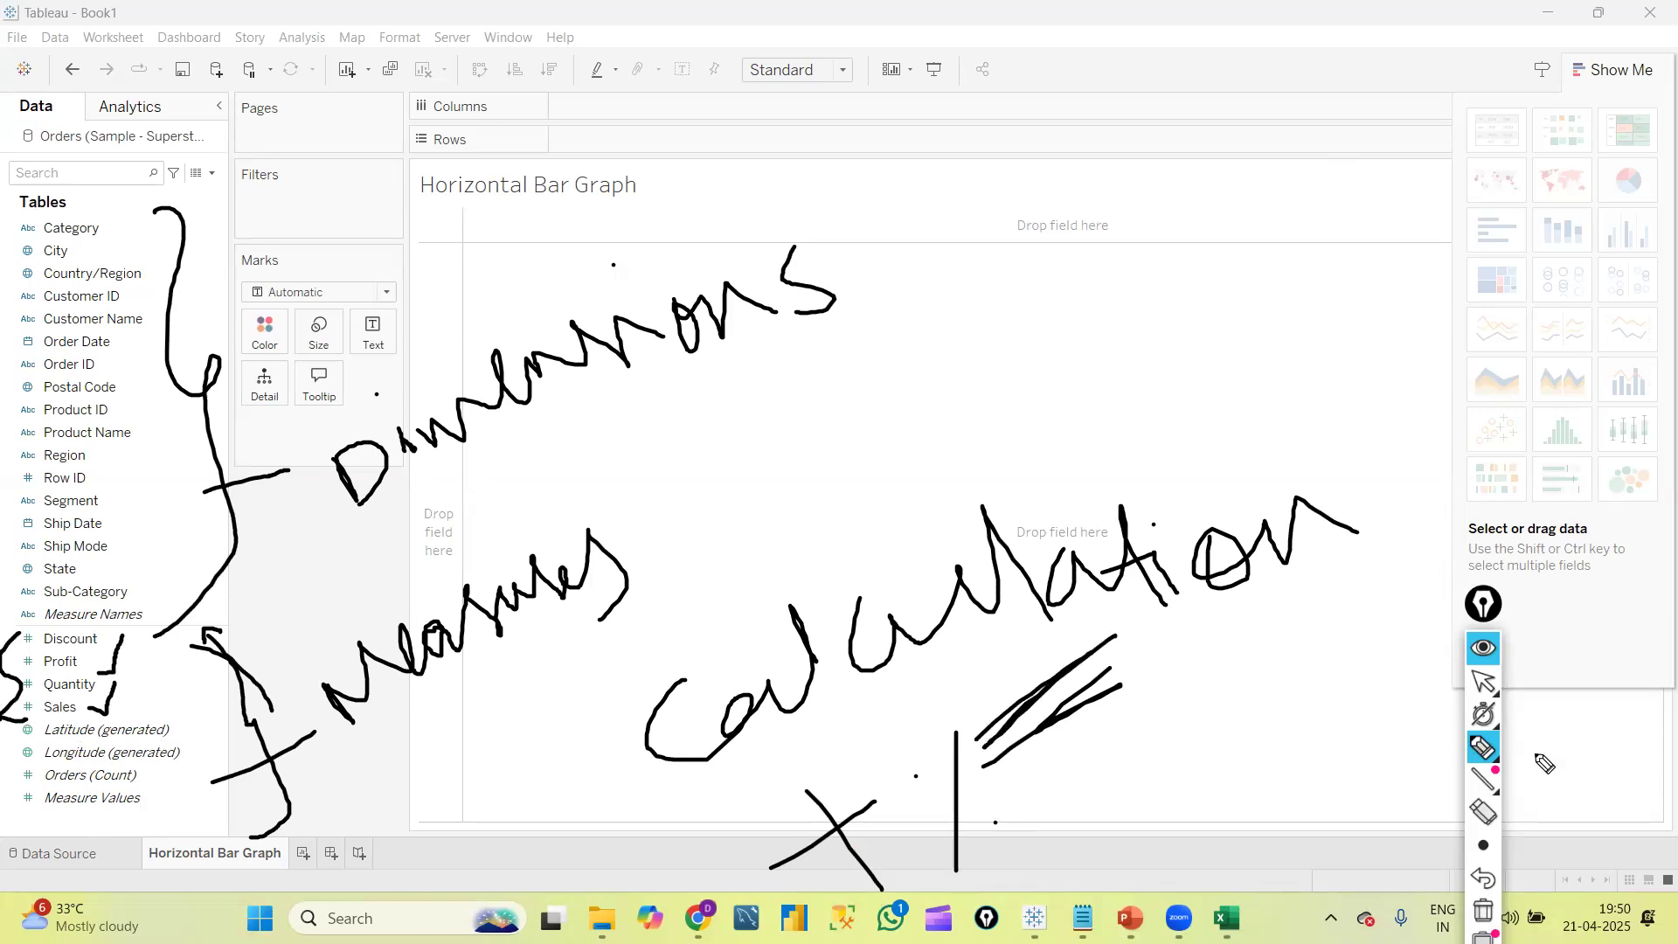
pyautogui.click(1485, 682)
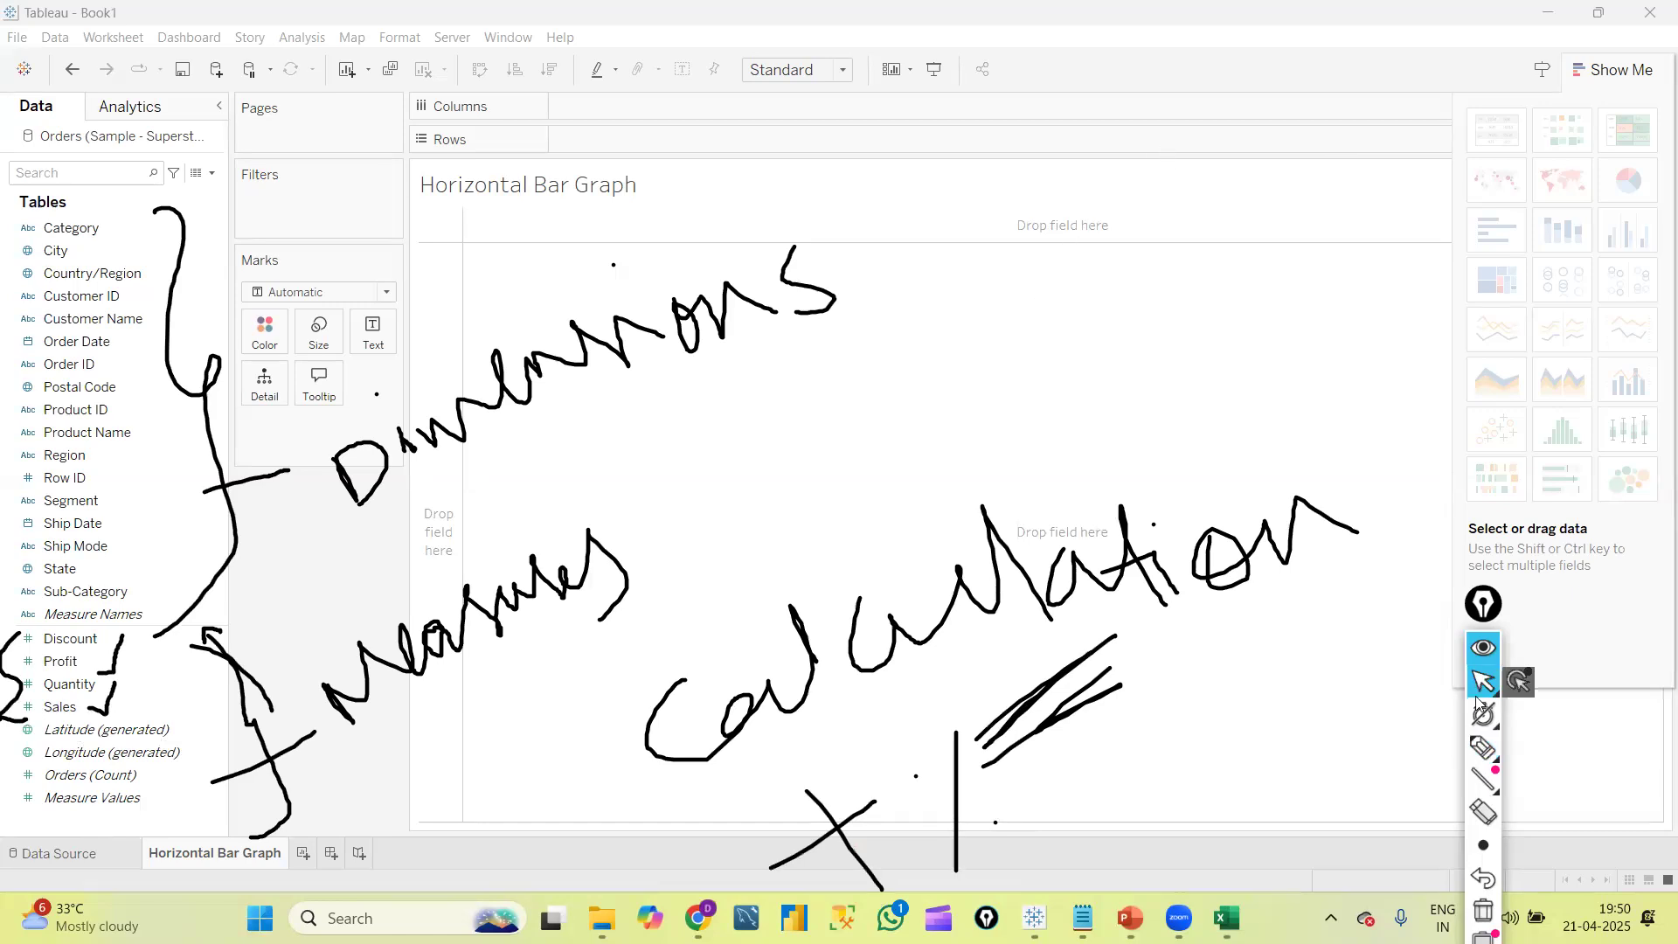
# Write "Agg" in black ink beside the Dimensions label and draw an arrow rising from it
pyautogui.click(1483, 749)
pyautogui.moveTo(1019, 334); pyautogui.dragTo(1071, 310)
pyautogui.moveTo(955, 308)
pyautogui.mouseDown()
pyautogui.moveTo(1079, 226)
pyautogui.moveTo(1180, 316)
pyautogui.mouseUp()
pyautogui.moveTo(1166, 246)
pyautogui.mouseDown()
pyautogui.moveTo(1236, 262)
pyautogui.moveTo(1243, 198)
pyautogui.mouseUp()
pyautogui.moveTo(1085, 191)
pyautogui.mouseDown()
pyautogui.moveTo(1135, 127)
pyautogui.moveTo(1169, 175)
pyautogui.mouseUp()
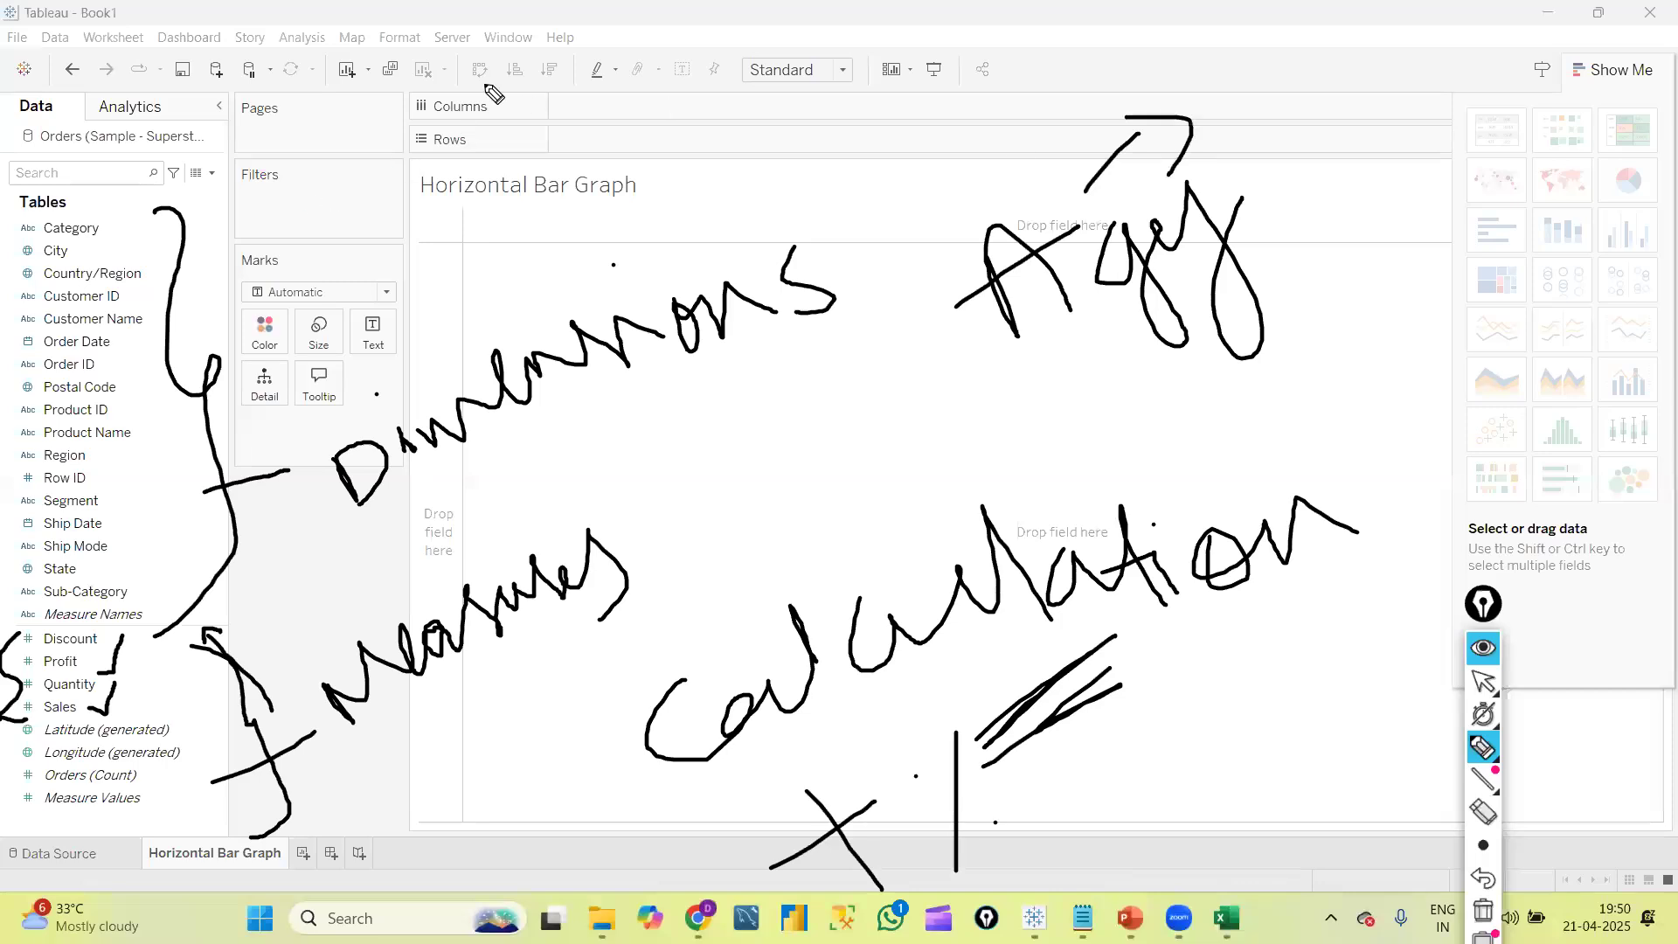
# Write the aggregation names "Min, Mean, Avg, Sum, Count" in black ink above the Dimensions and Agg labels
pyautogui.moveTo(358, 232)
pyautogui.mouseDown()
pyautogui.moveTo(377, 171)
pyautogui.moveTo(429, 214)
pyautogui.mouseUp()
pyautogui.click(424, 112)
pyautogui.moveTo(437, 154)
pyautogui.mouseDown()
pyautogui.moveTo(451, 175)
pyautogui.moveTo(476, 122)
pyautogui.moveTo(568, 150)
pyautogui.mouseUp()
pyautogui.moveTo(557, 70)
pyautogui.mouseDown()
pyautogui.moveTo(603, 131)
pyautogui.moveTo(582, 212)
pyautogui.mouseUp()
pyautogui.moveTo(648, 112)
pyautogui.mouseDown()
pyautogui.moveTo(826, 118)
pyautogui.moveTo(892, 157)
pyautogui.moveTo(929, 75)
pyautogui.moveTo(1005, 88)
pyautogui.moveTo(989, 63)
pyautogui.moveTo(1066, 89)
pyautogui.moveTo(1064, 4)
pyautogui.moveTo(1128, 48)
pyautogui.moveTo(1152, 153)
pyautogui.mouseUp()
pyautogui.moveTo(1185, 81); pyautogui.dragTo(1164, 131)
pyautogui.moveTo(1232, 54)
pyautogui.mouseDown()
pyautogui.moveTo(1205, 95)
pyautogui.moveTo(1224, 133)
pyautogui.mouseUp()
pyautogui.moveTo(1278, 81)
pyautogui.mouseDown()
pyautogui.moveTo(1316, 110)
pyautogui.moveTo(1381, 51)
pyautogui.moveTo(1497, 174)
pyautogui.moveTo(1604, 122)
pyautogui.moveTo(1658, 218)
pyautogui.mouseUp()
pyautogui.moveTo(1643, 123); pyautogui.dragTo(1677, 86)
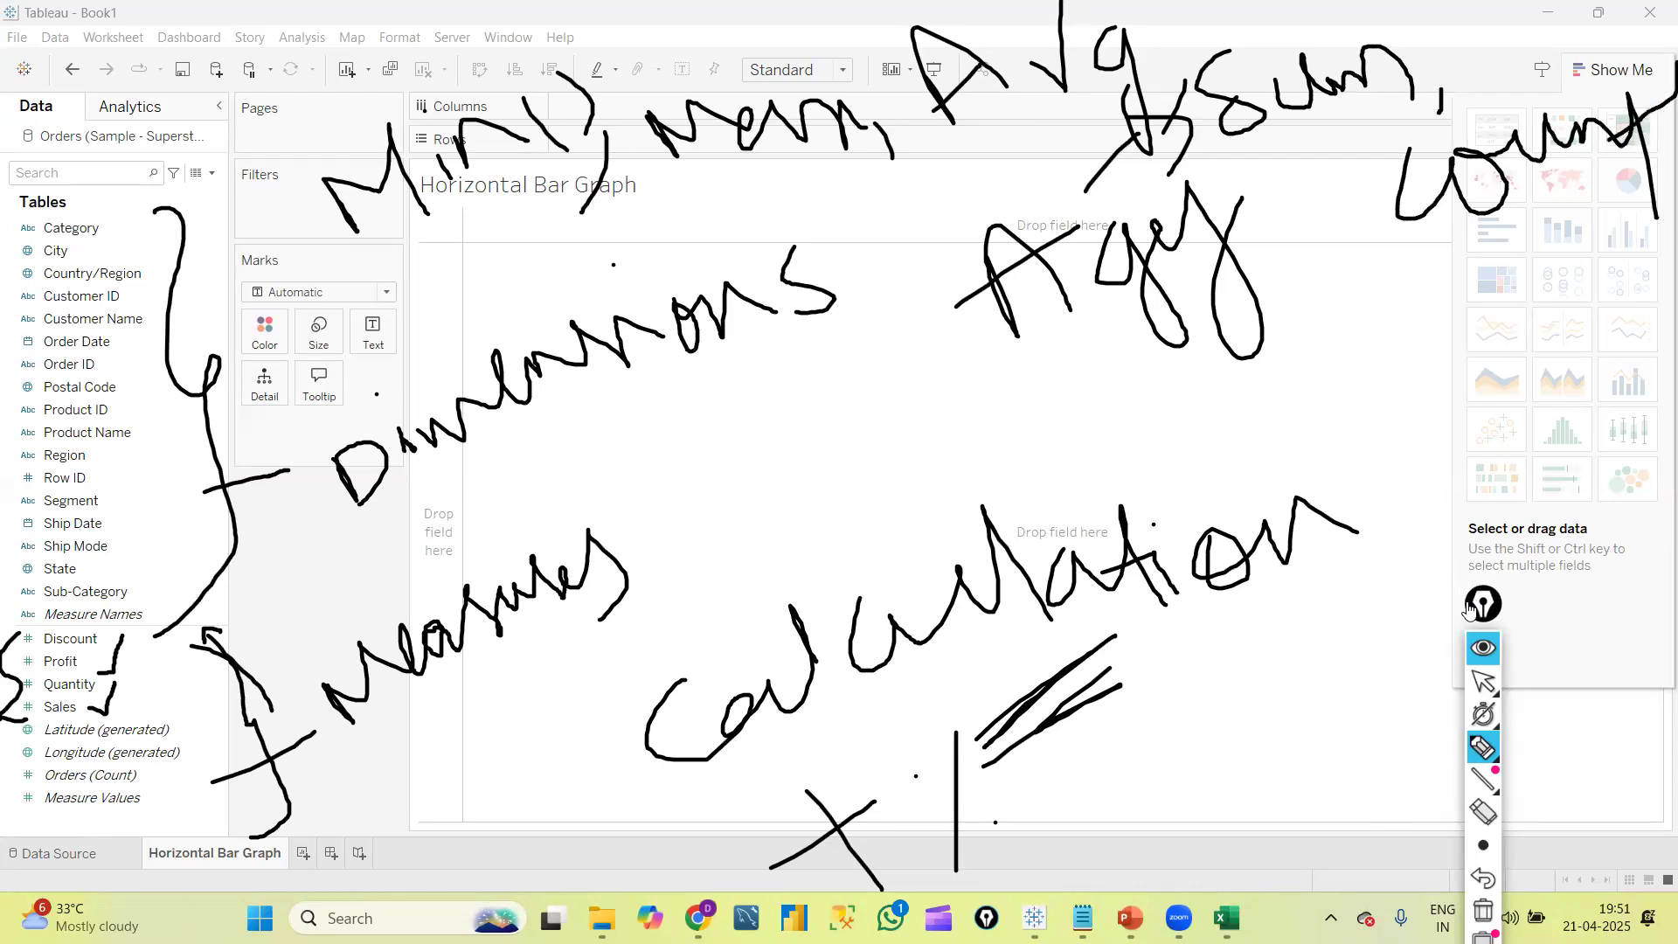
# Switch to pink ink, underline each aggregation name from Min to Count, and circle the word Agg
pyautogui.moveTo(1484, 603); pyautogui.dragTo(1490, 462)
pyautogui.click(1486, 913)
pyautogui.moveTo(572, 164)
pyautogui.mouseDown()
pyautogui.moveTo(472, 219)
pyautogui.moveTo(537, 185)
pyautogui.mouseUp()
pyautogui.moveTo(835, 170)
pyautogui.mouseDown()
pyautogui.moveTo(790, 200)
pyautogui.moveTo(830, 164)
pyautogui.moveTo(852, 171)
pyautogui.mouseUp()
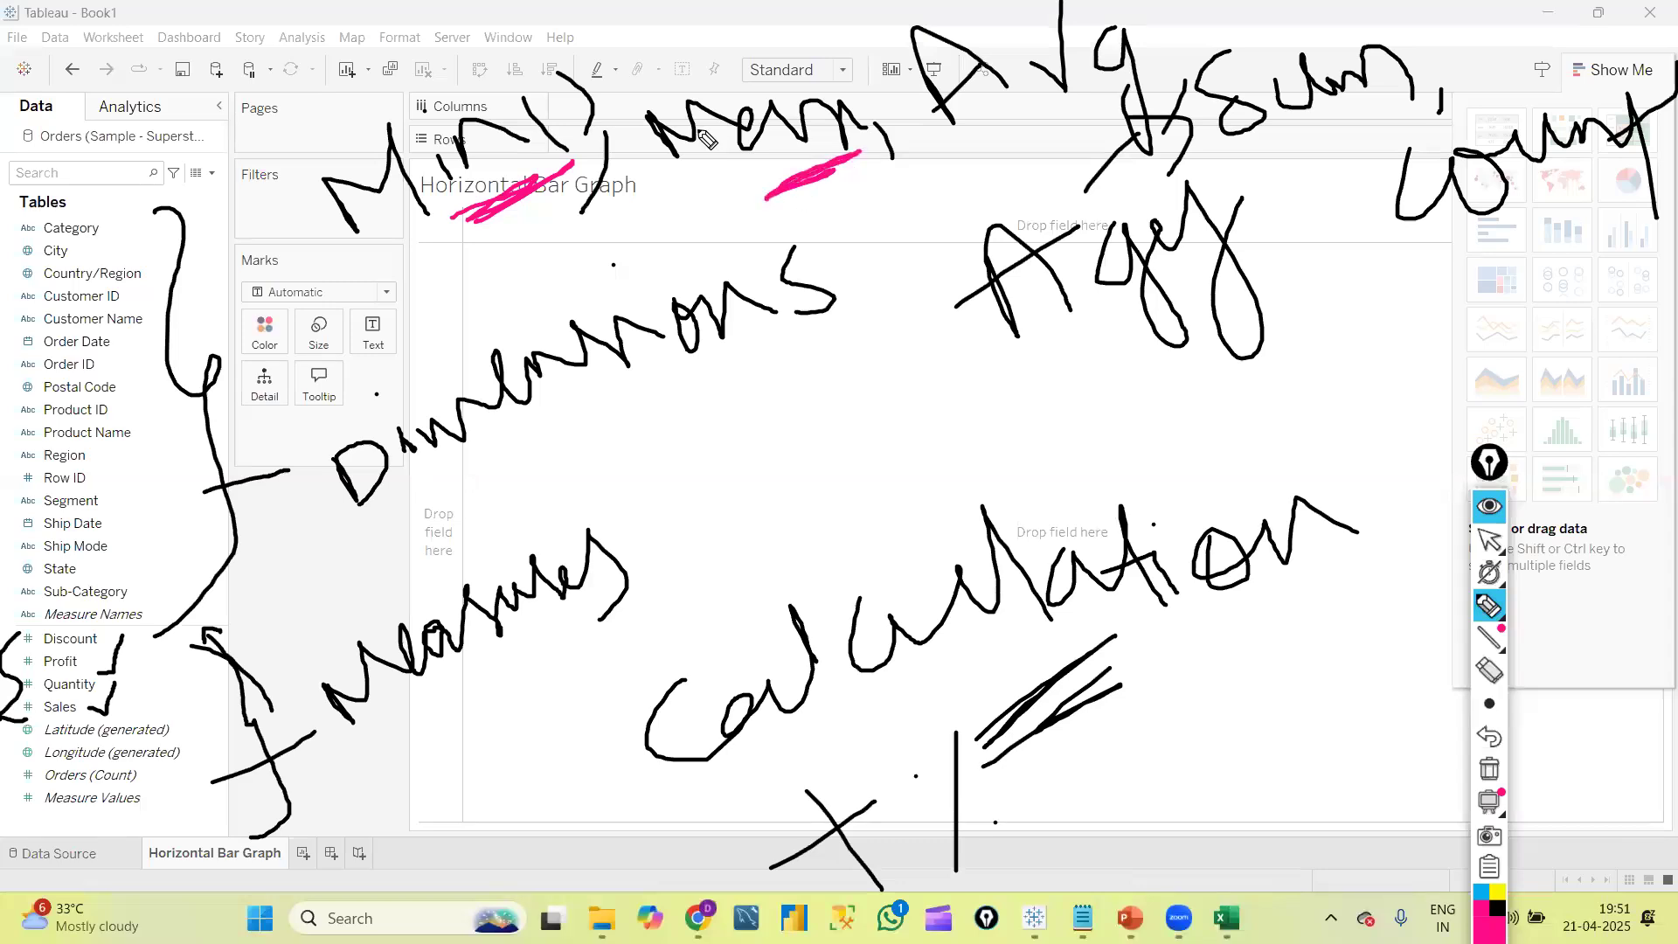
pyautogui.moveTo(1121, 91)
pyautogui.mouseDown()
pyautogui.moveTo(1014, 130)
pyautogui.moveTo(1061, 119)
pyautogui.mouseUp()
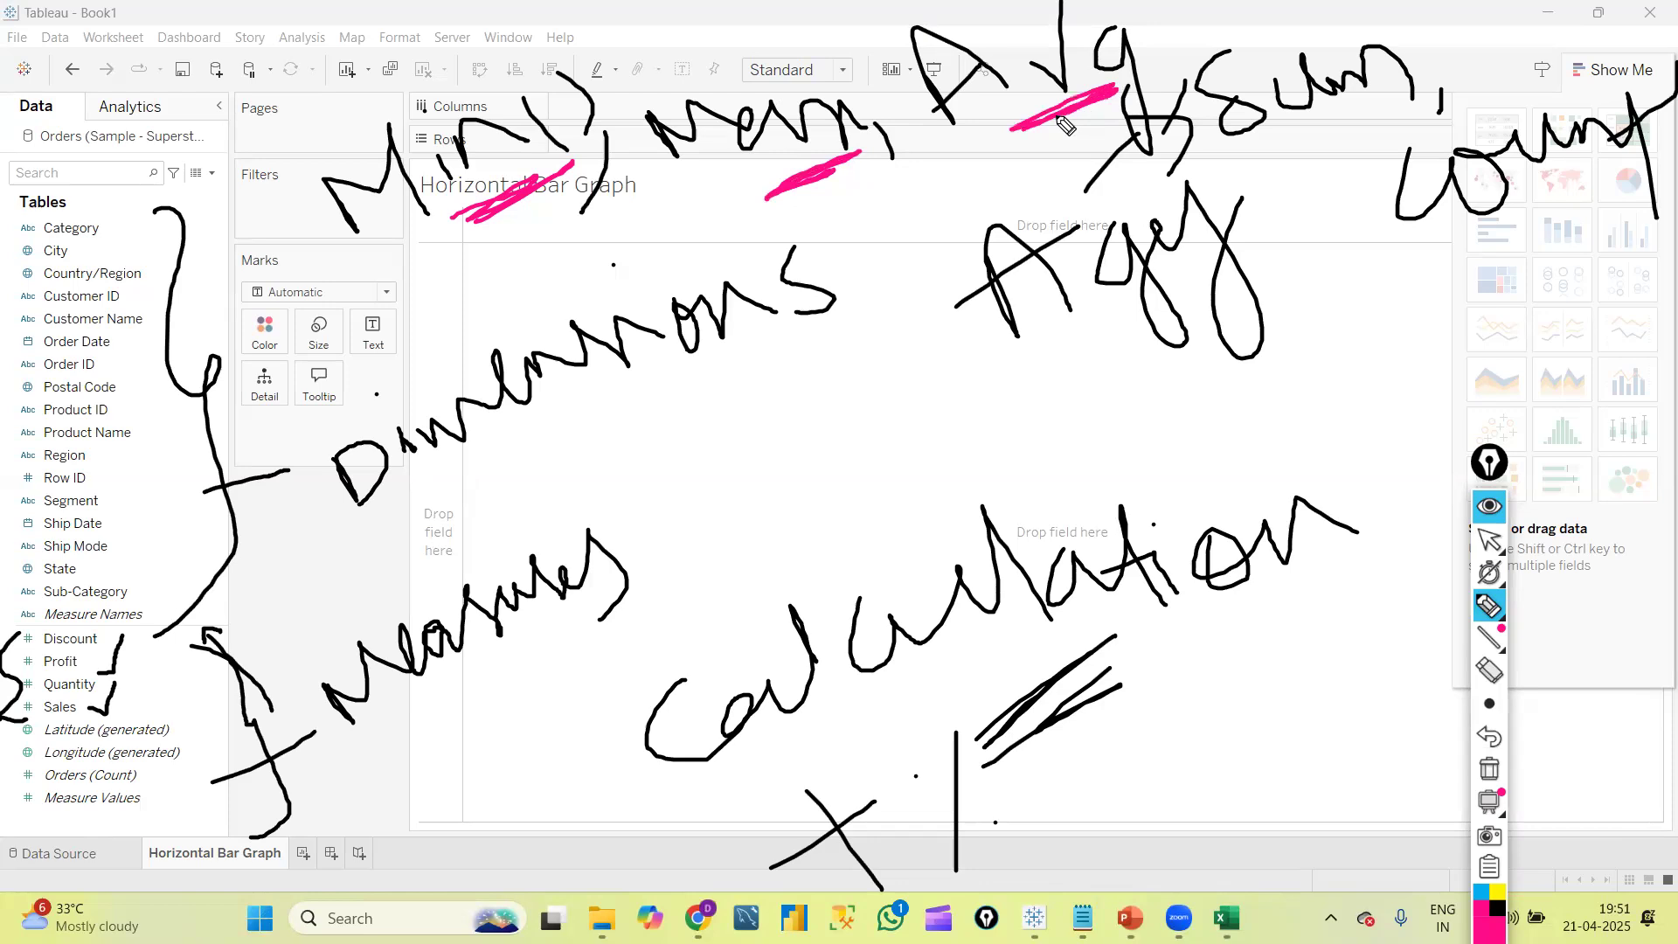
pyautogui.moveTo(1355, 122); pyautogui.dragTo(1335, 129)
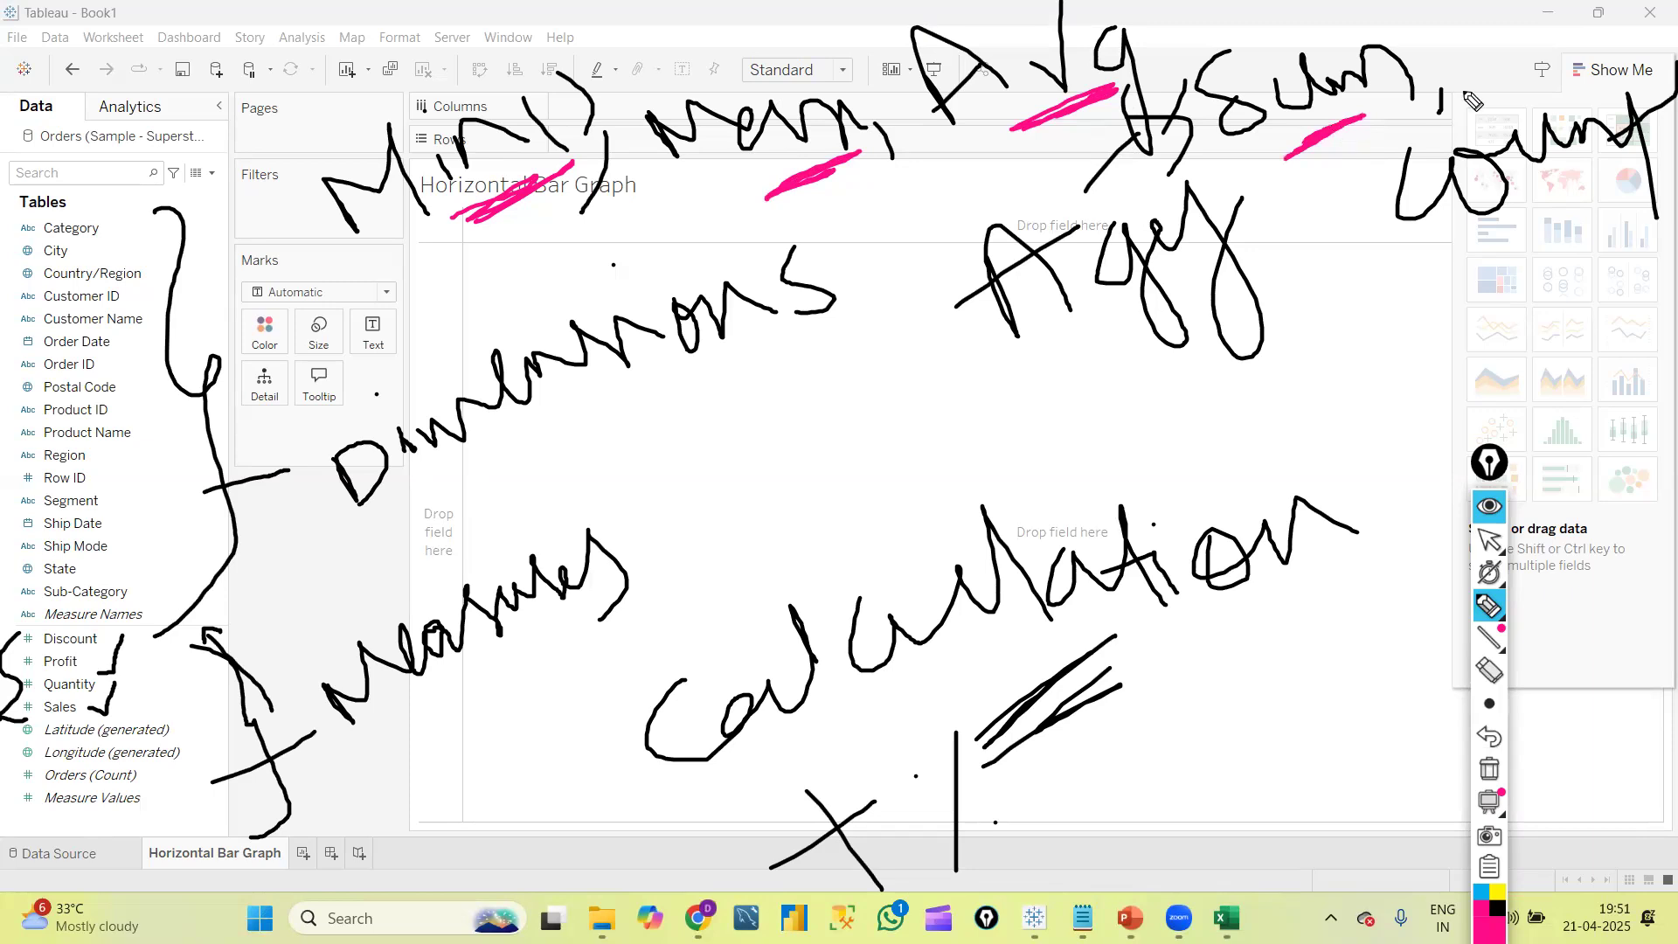
pyautogui.moveTo(1530, 229)
pyautogui.mouseDown()
pyautogui.moveTo(1605, 172)
pyautogui.moveTo(1611, 192)
pyautogui.mouseUp()
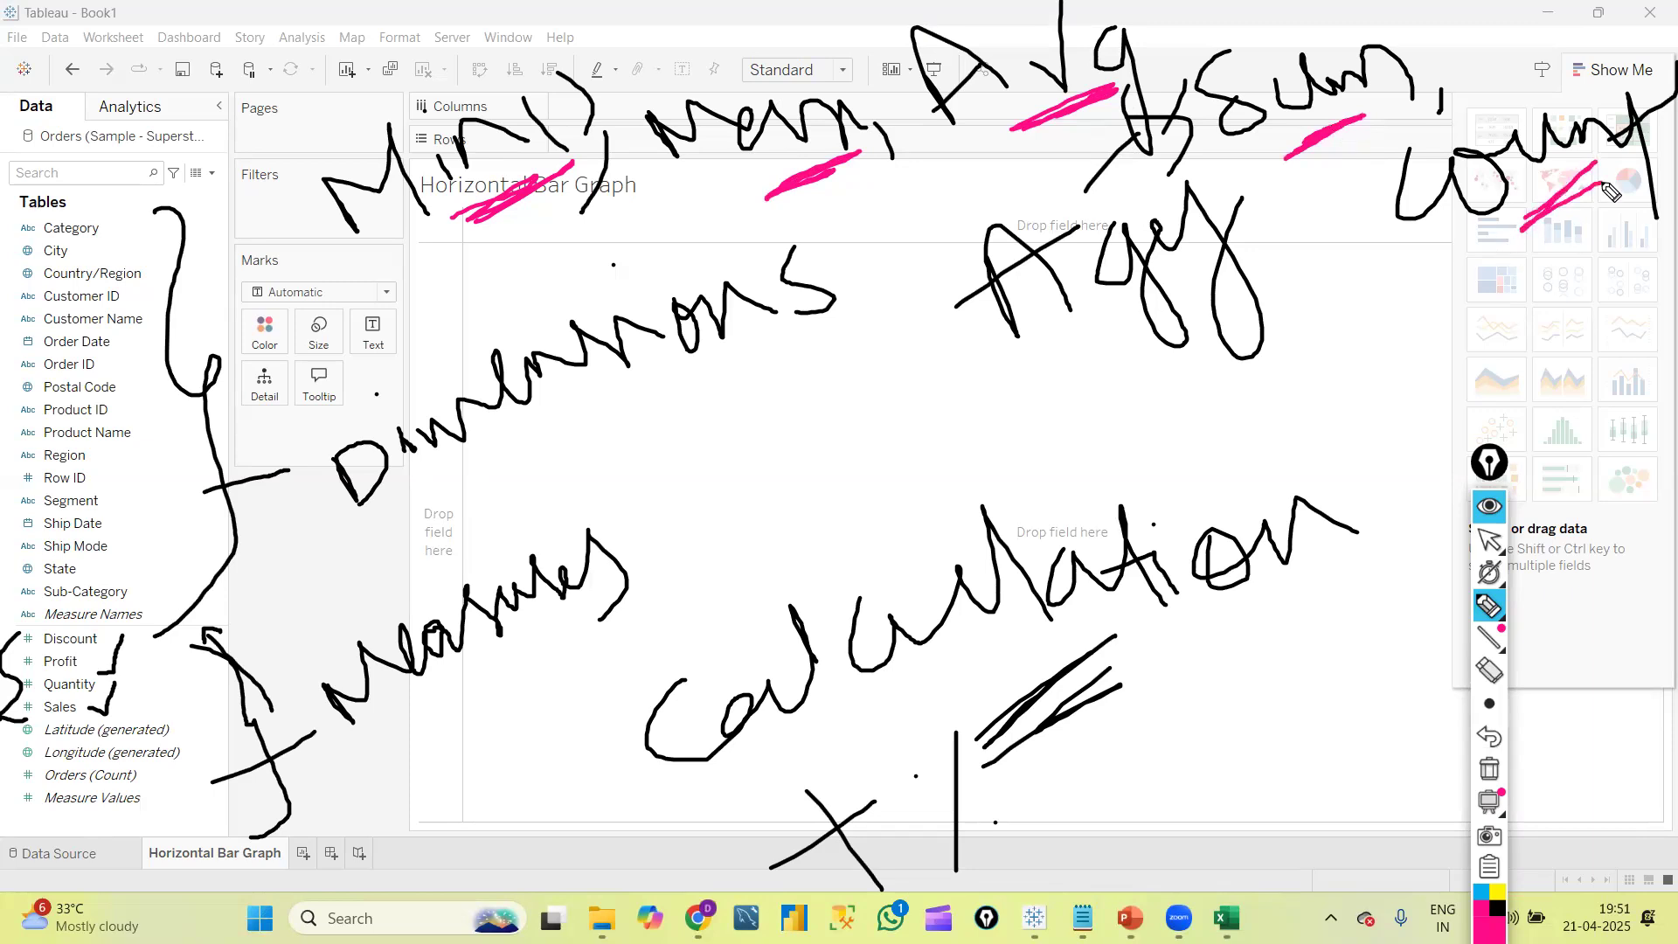
pyautogui.moveTo(1264, 174)
pyautogui.mouseDown()
pyautogui.moveTo(921, 247)
pyautogui.moveTo(1005, 433)
pyautogui.moveTo(1269, 234)
pyautogui.mouseUp()
pyautogui.moveTo(1155, 226); pyautogui.dragTo(1194, 193)
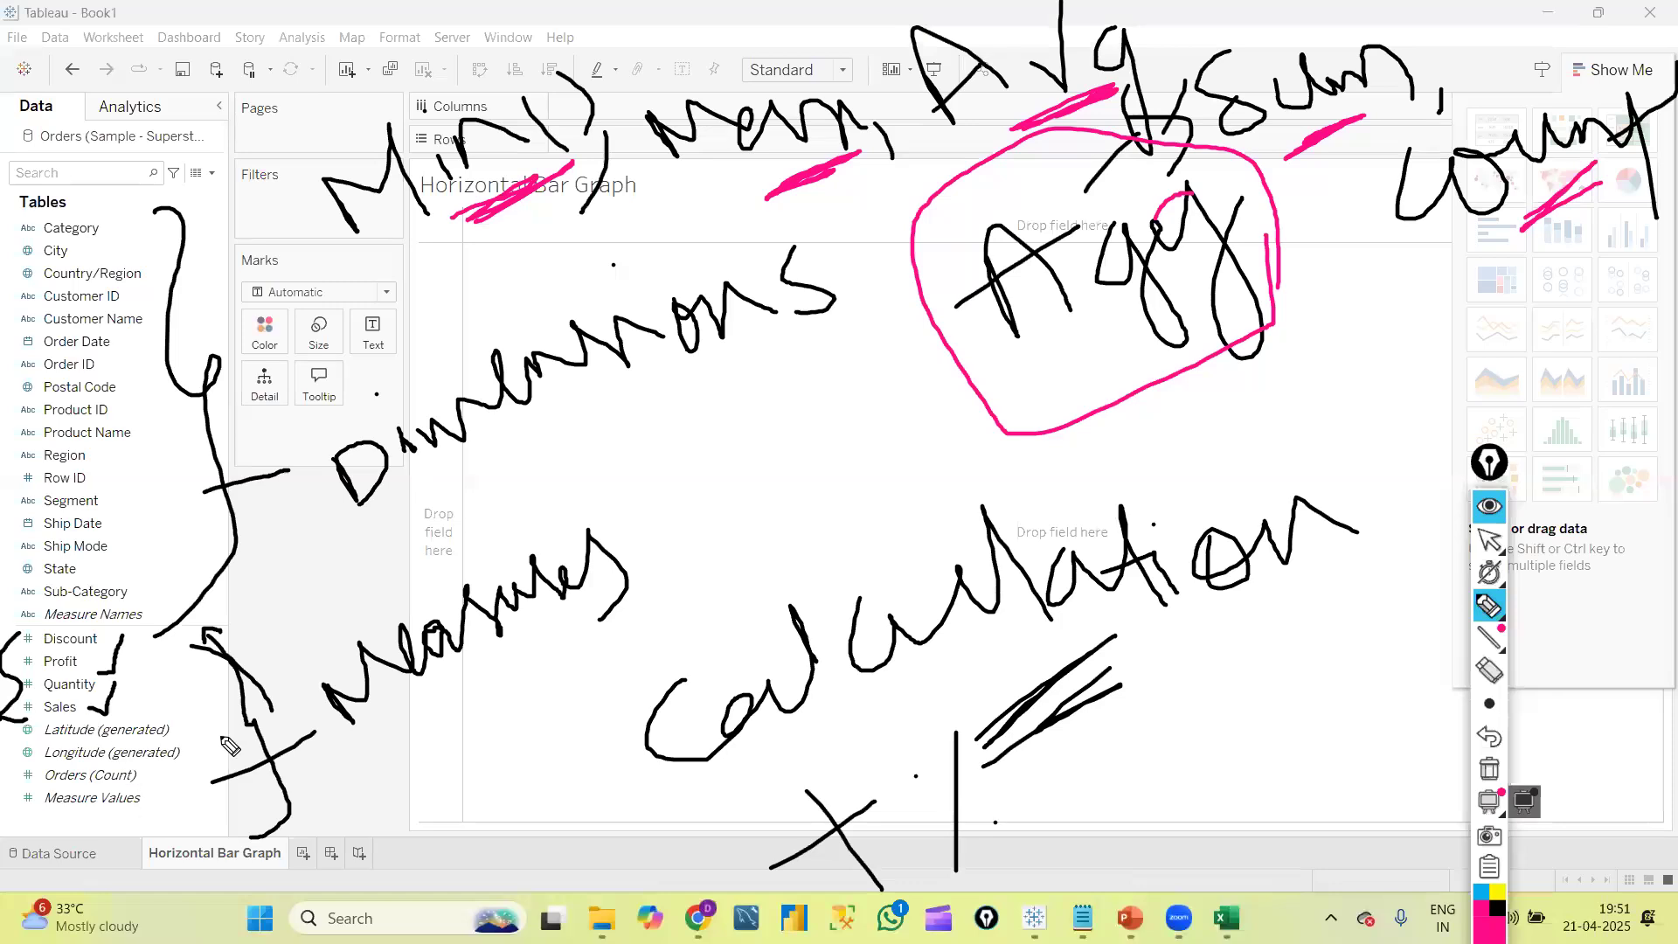
# Tick beside the Agg circle and the Measures label, and draw a pink arrow from Dimensions down to the lower field bracket
pyautogui.moveTo(874, 339); pyautogui.dragTo(911, 280)
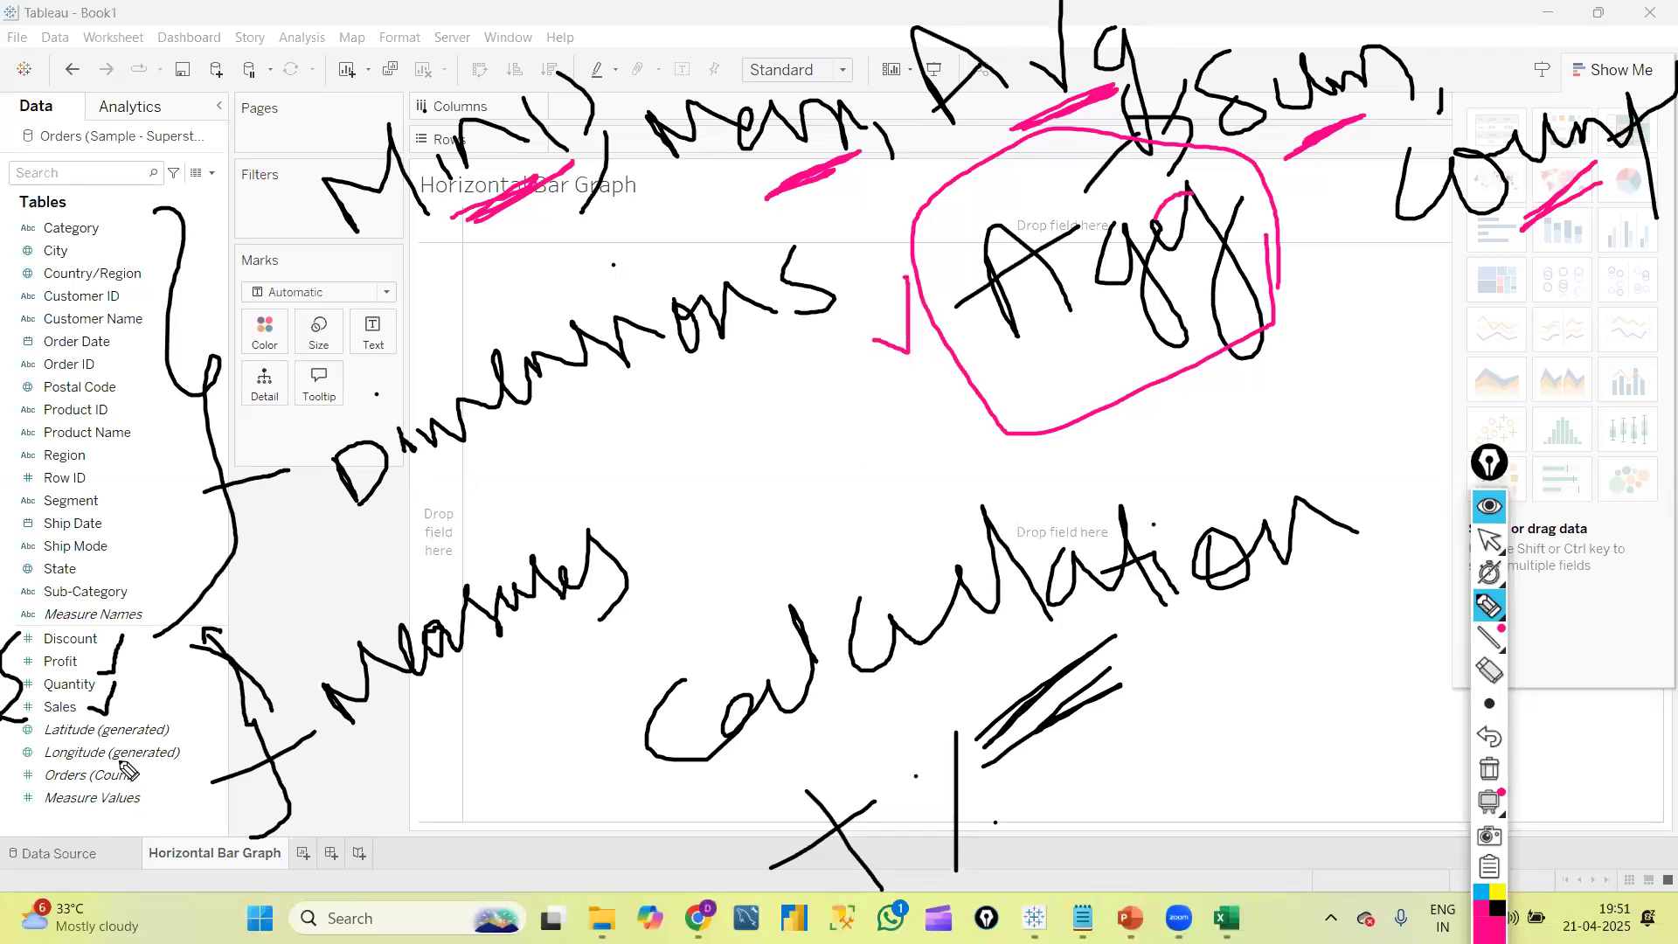
pyautogui.moveTo(583, 726); pyautogui.dragTo(615, 699)
pyautogui.moveTo(878, 339)
pyautogui.mouseDown()
pyautogui.moveTo(902, 350)
pyautogui.moveTo(918, 273)
pyautogui.mouseUp()
pyautogui.moveTo(835, 320)
pyautogui.mouseDown()
pyautogui.moveTo(607, 650)
pyautogui.moveTo(601, 769)
pyautogui.moveTo(211, 764)
pyautogui.moveTo(205, 736)
pyautogui.moveTo(277, 795)
pyautogui.mouseUp()
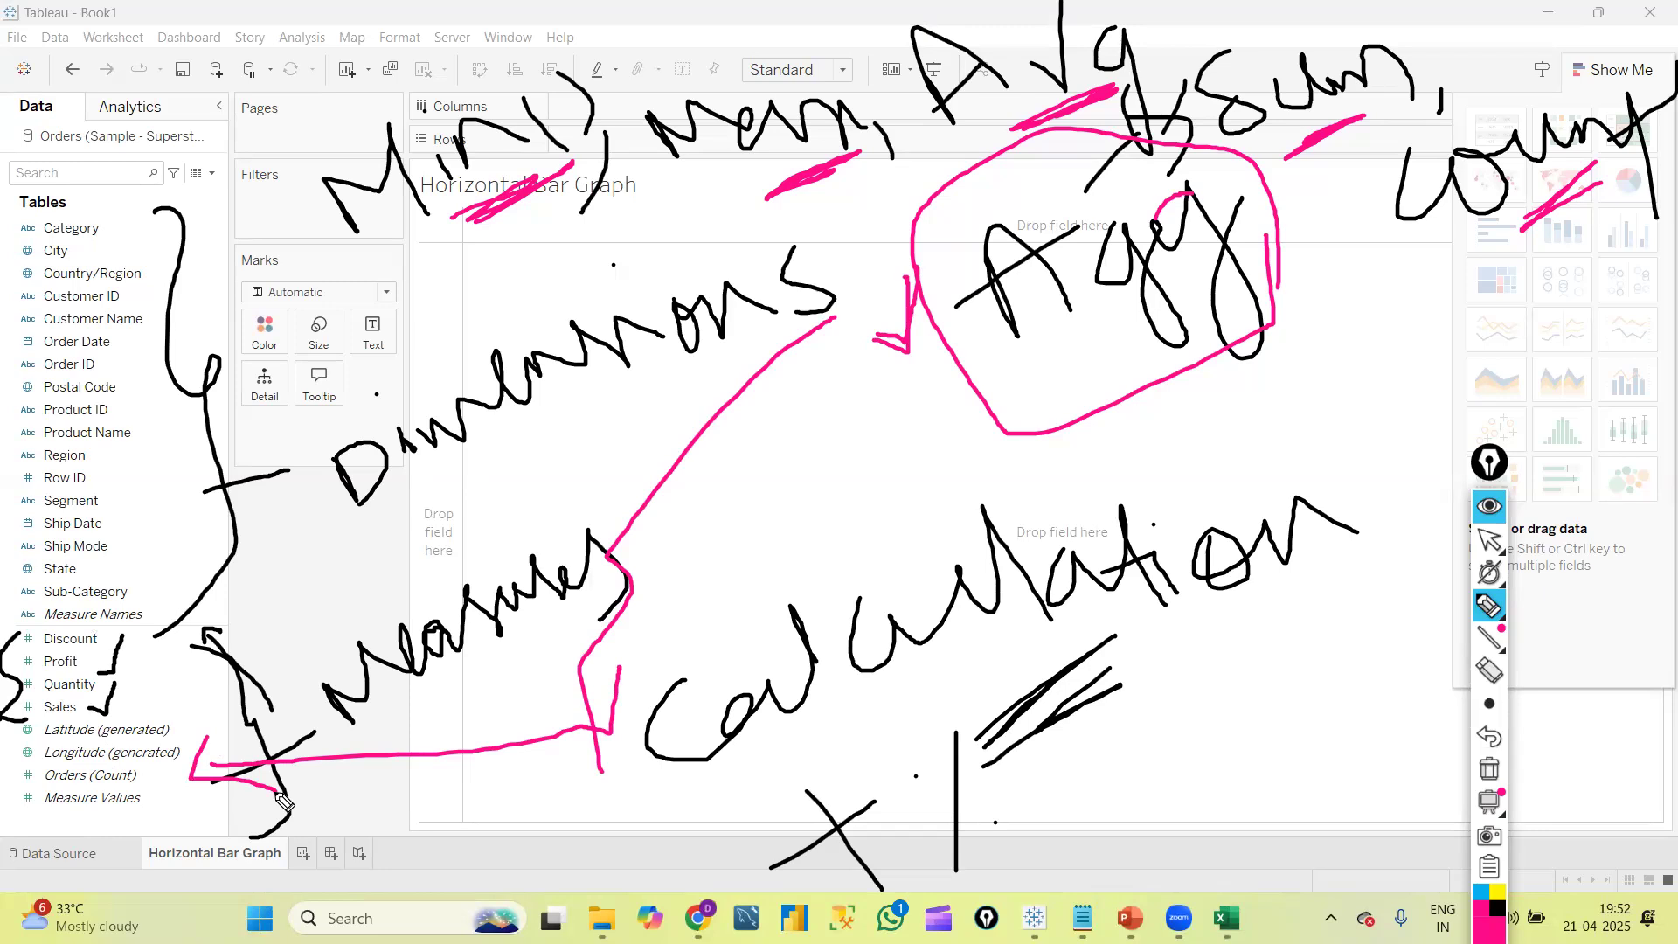
# Clear the ink, mark Profit, Quantity and Sales in pink, and point an arrow from them to the note "Num"
pyautogui.click(1489, 769)
pyautogui.moveTo(99, 658)
pyautogui.mouseDown()
pyautogui.moveTo(135, 631)
pyautogui.moveTo(183, 695)
pyautogui.moveTo(317, 654)
pyautogui.moveTo(336, 673)
pyautogui.moveTo(408, 576)
pyautogui.mouseUp()
pyautogui.moveTo(446, 640)
pyautogui.mouseDown()
pyautogui.moveTo(494, 651)
pyautogui.moveTo(593, 631)
pyautogui.moveTo(673, 549)
pyautogui.moveTo(668, 620)
pyautogui.mouseUp()
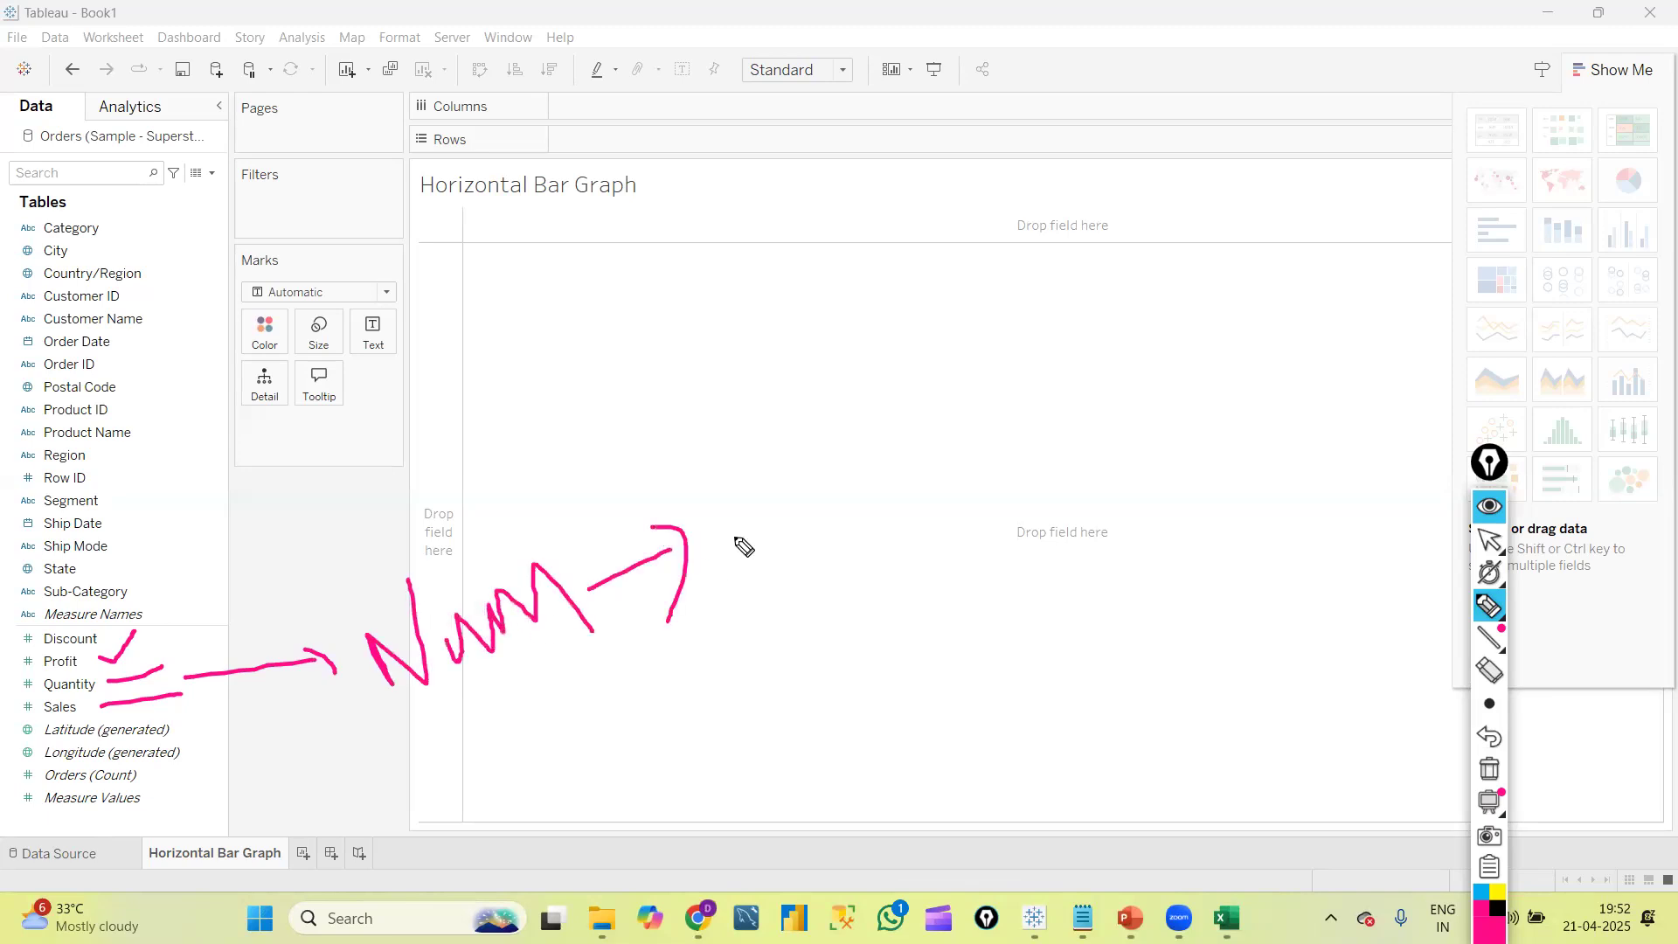
# Extend the Num note with "Cal, Agg", underline Agg, and bracket the marked measure fields
pyautogui.moveTo(735, 535)
pyautogui.mouseDown()
pyautogui.moveTo(805, 480)
pyautogui.moveTo(832, 525)
pyautogui.moveTo(920, 533)
pyautogui.moveTo(905, 584)
pyautogui.mouseUp()
pyautogui.moveTo(962, 505)
pyautogui.mouseDown()
pyautogui.moveTo(956, 454)
pyautogui.moveTo(1022, 501)
pyautogui.mouseUp()
pyautogui.moveTo(965, 480)
pyautogui.mouseDown()
pyautogui.moveTo(1113, 494)
pyautogui.moveTo(1188, 659)
pyautogui.moveTo(1201, 354)
pyautogui.mouseUp()
pyautogui.click(912, 610)
pyautogui.moveTo(914, 614); pyautogui.dragTo(1118, 508)
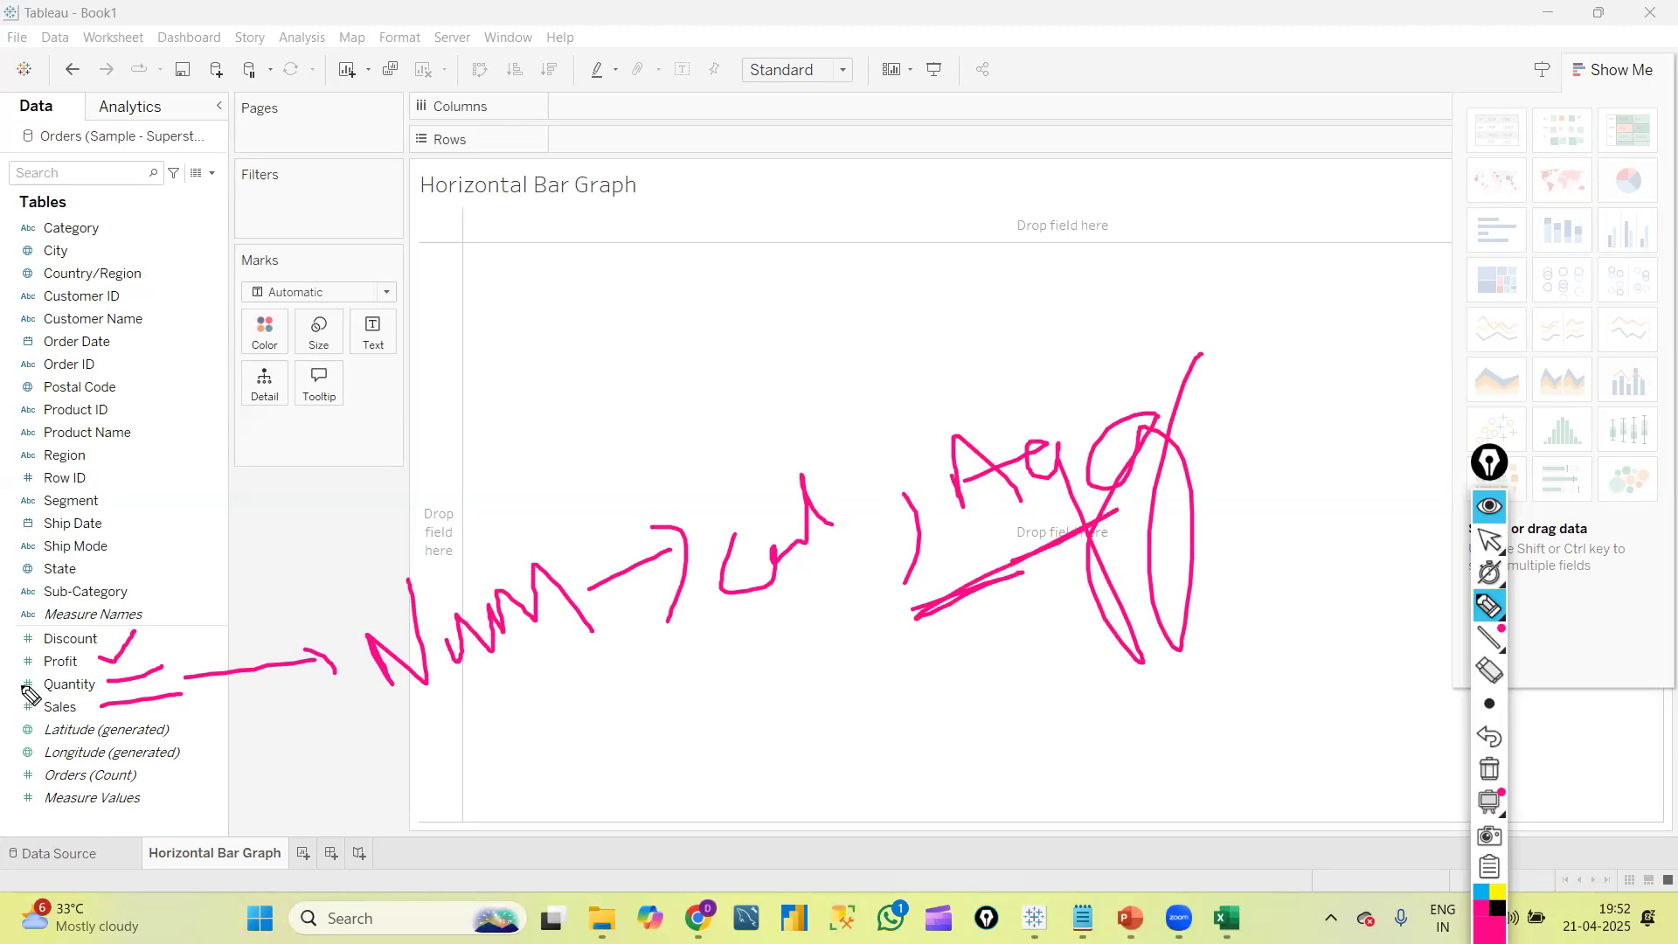
pyautogui.moveTo(154, 642)
pyautogui.mouseDown()
pyautogui.moveTo(180, 630)
pyautogui.moveTo(193, 741)
pyautogui.mouseUp()
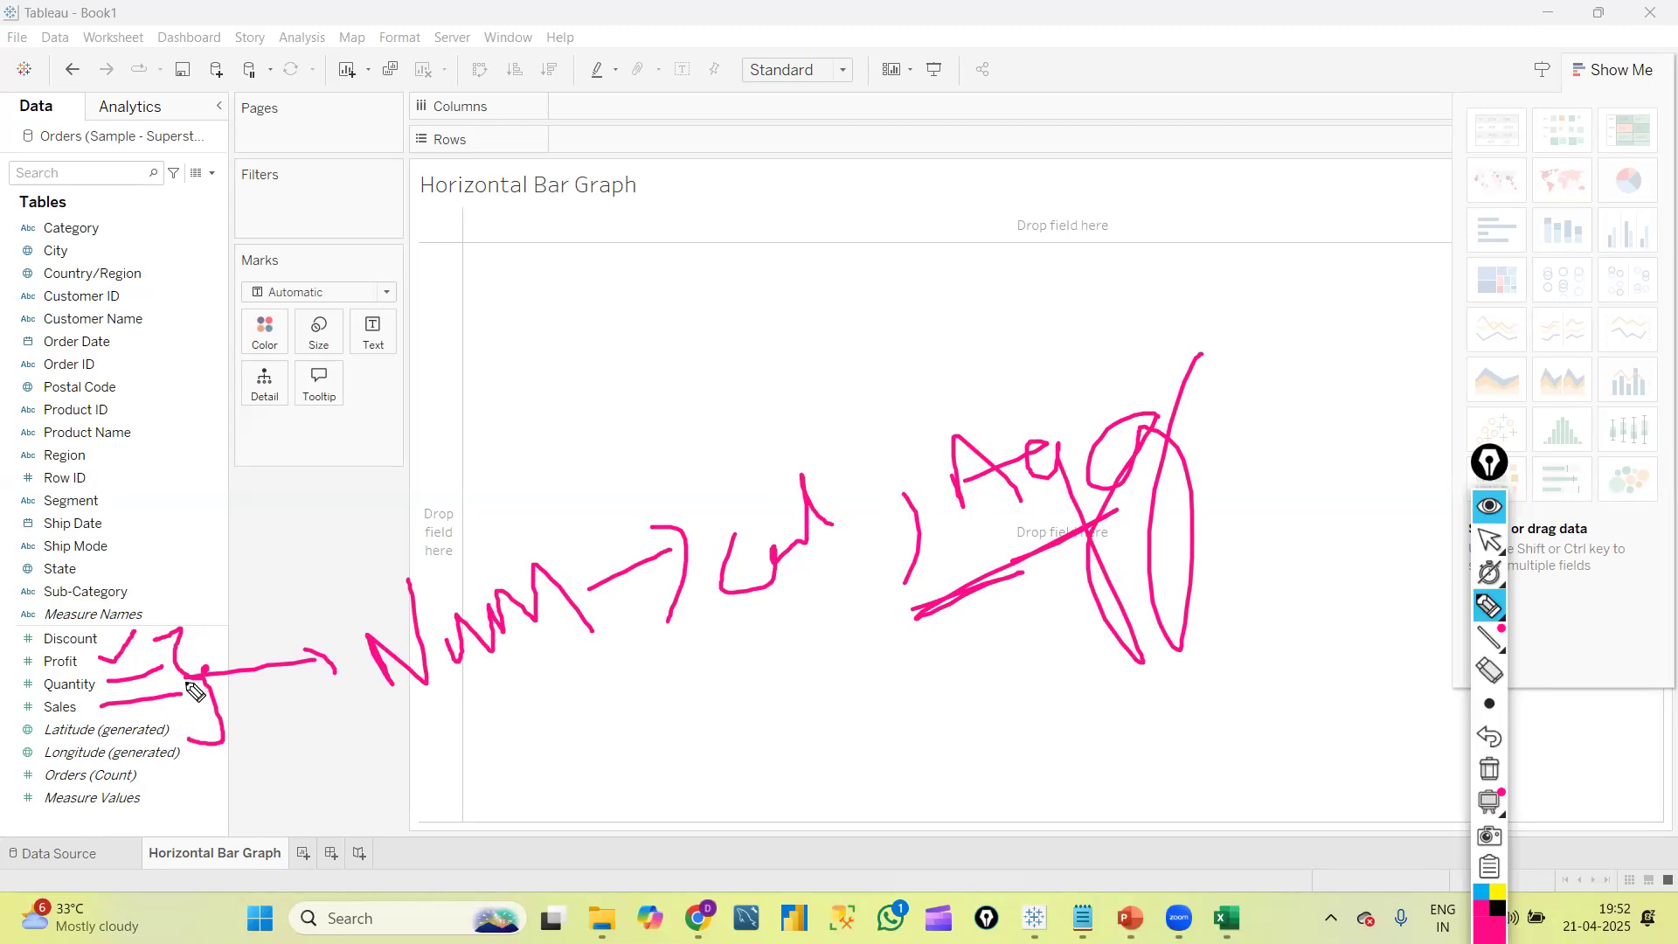
# Write "C, D, G" in pink beside the dimensions, circle the fields from Category downward, and mark their data type icons
pyautogui.moveTo(179, 436)
pyautogui.mouseDown()
pyautogui.moveTo(236, 411)
pyautogui.moveTo(305, 467)
pyautogui.moveTo(367, 432)
pyautogui.moveTo(465, 424)
pyautogui.moveTo(413, 433)
pyautogui.mouseUp()
pyautogui.click(392, 430)
pyautogui.moveTo(530, 385); pyautogui.dragTo(530, 404)
pyautogui.moveTo(596, 297)
pyautogui.mouseDown()
pyautogui.moveTo(603, 363)
pyautogui.moveTo(664, 411)
pyautogui.mouseUp()
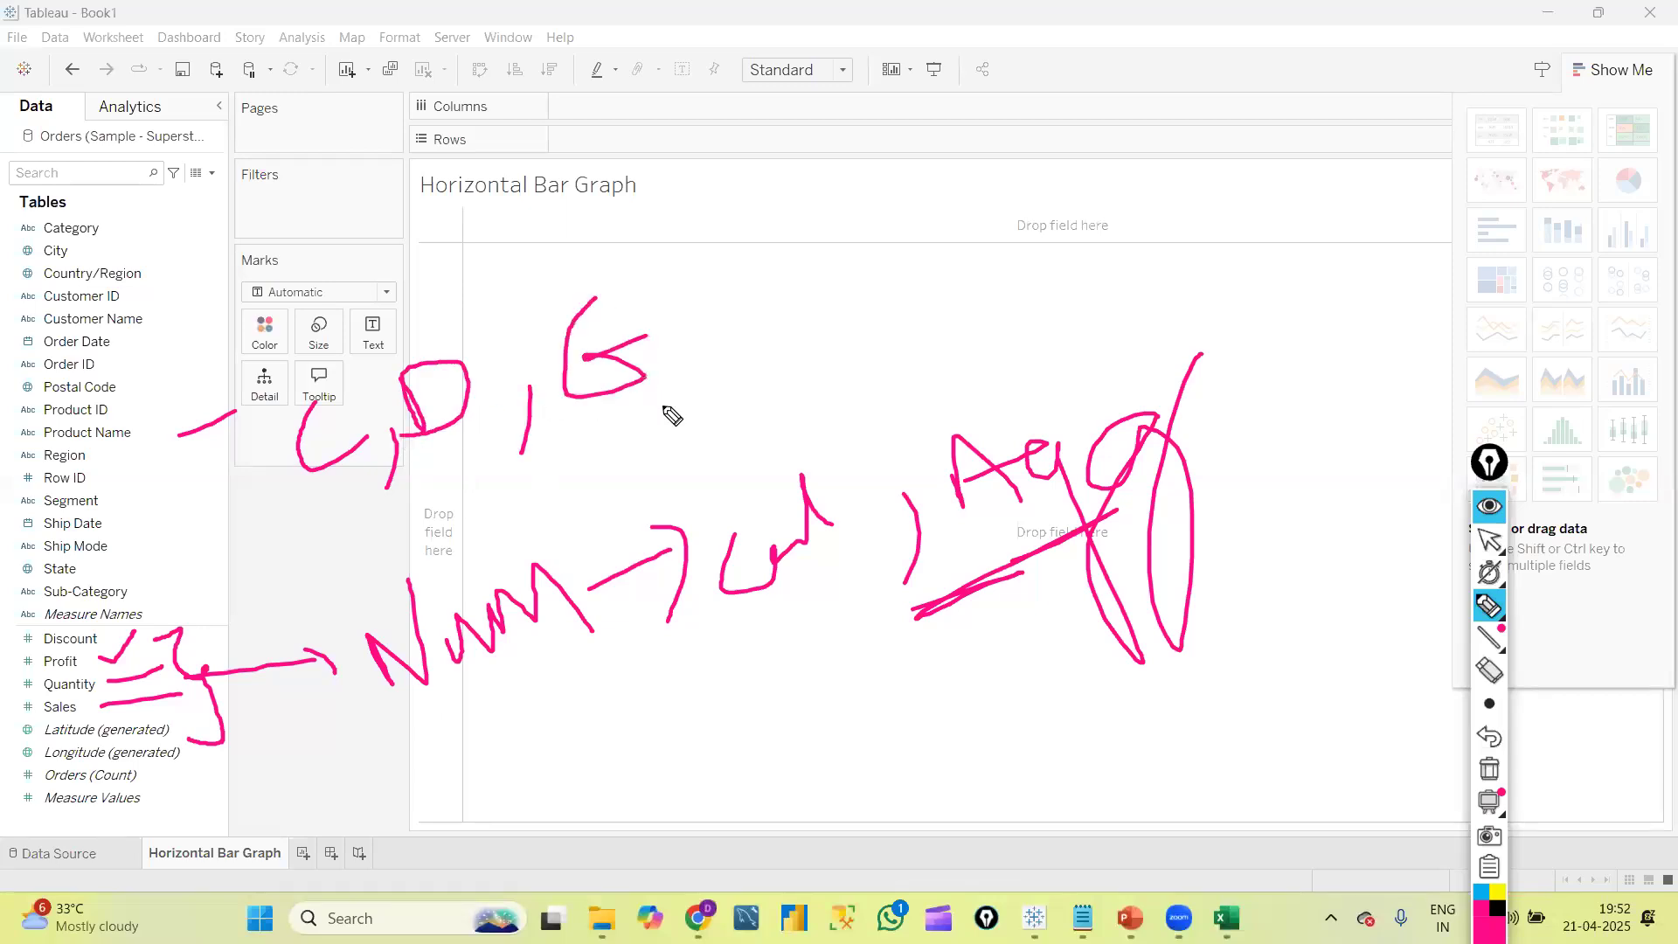
pyautogui.moveTo(55, 616)
pyautogui.mouseDown()
pyautogui.moveTo(122, 615)
pyautogui.moveTo(198, 518)
pyautogui.moveTo(112, 194)
pyautogui.moveTo(4, 455)
pyautogui.moveTo(44, 613)
pyautogui.moveTo(120, 612)
pyautogui.mouseUp()
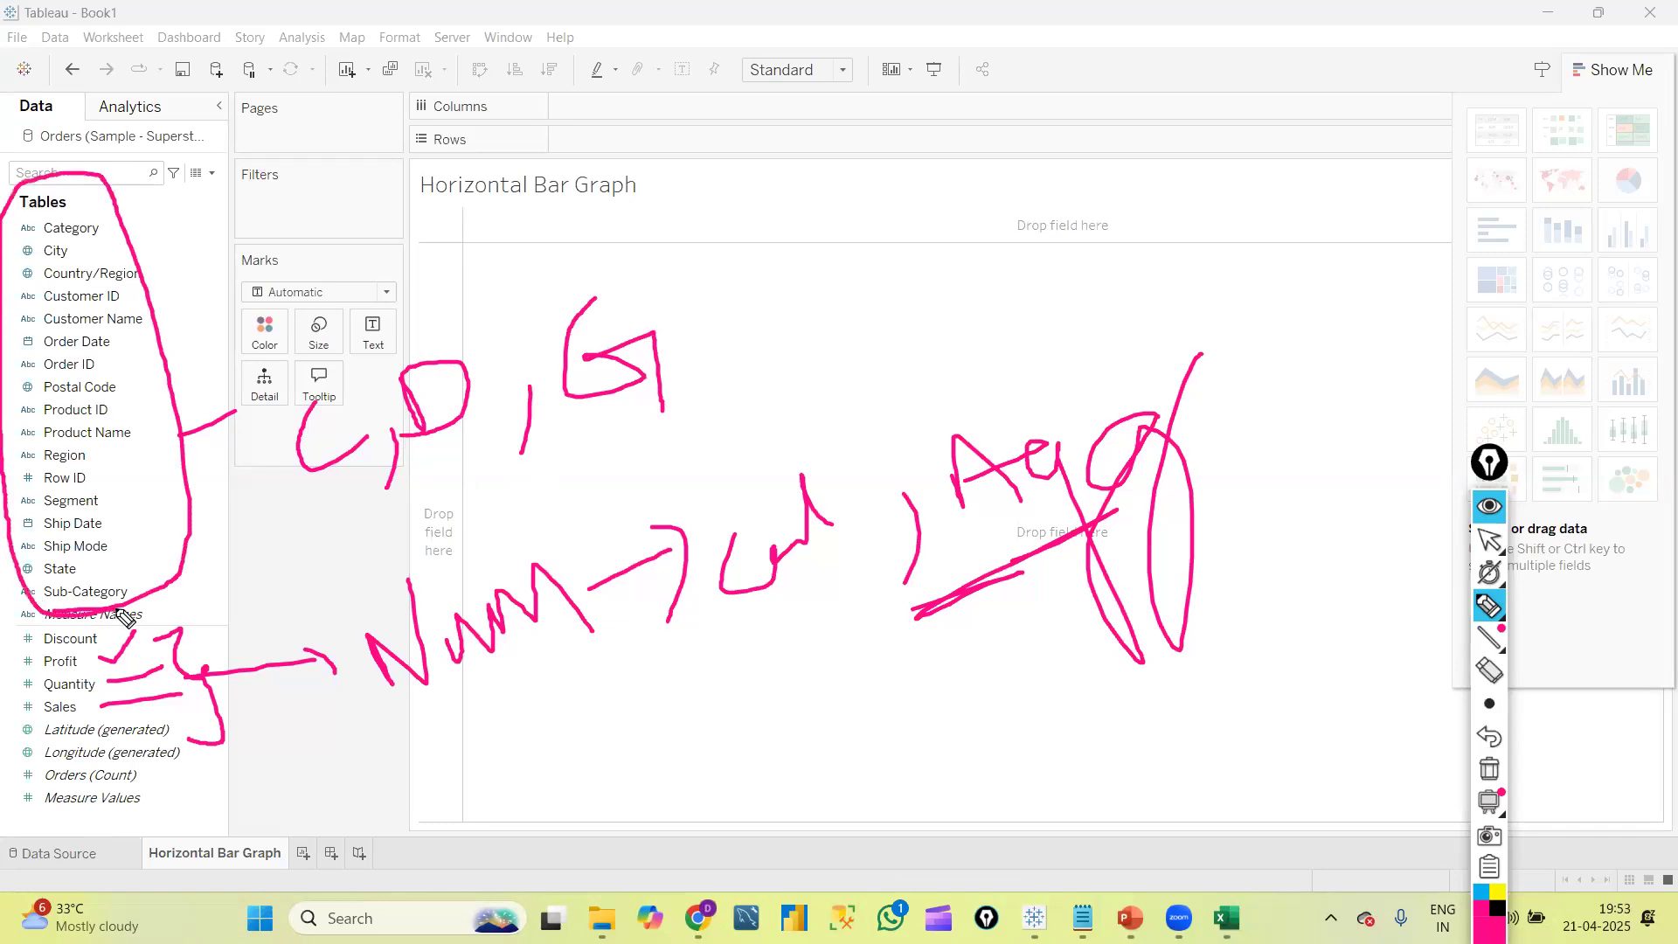
pyautogui.moveTo(34, 259); pyautogui.dragTo(9, 238)
pyautogui.moveTo(37, 348); pyautogui.dragTo(14, 350)
pyautogui.click(94, 478)
# Clear the ink and draw a pink arrow from the Row ID field across to the view, underlining its type icon
pyautogui.click(1492, 773)
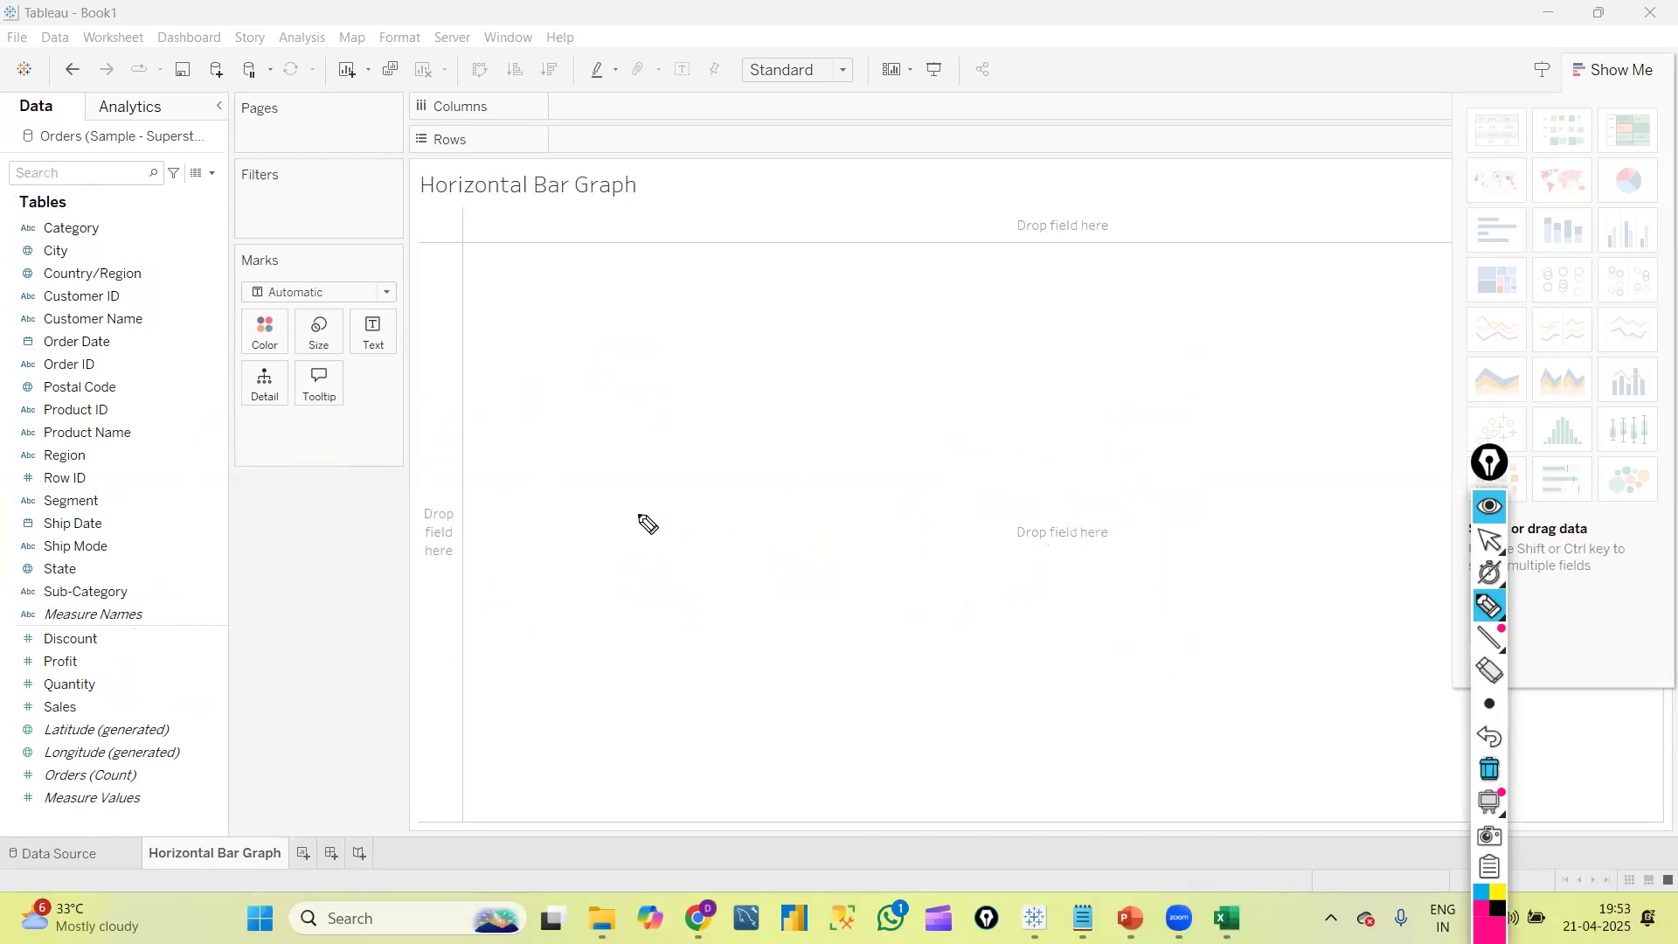
pyautogui.moveTo(88, 480); pyautogui.dragTo(103, 479)
pyautogui.moveTo(228, 486); pyautogui.dragTo(415, 455)
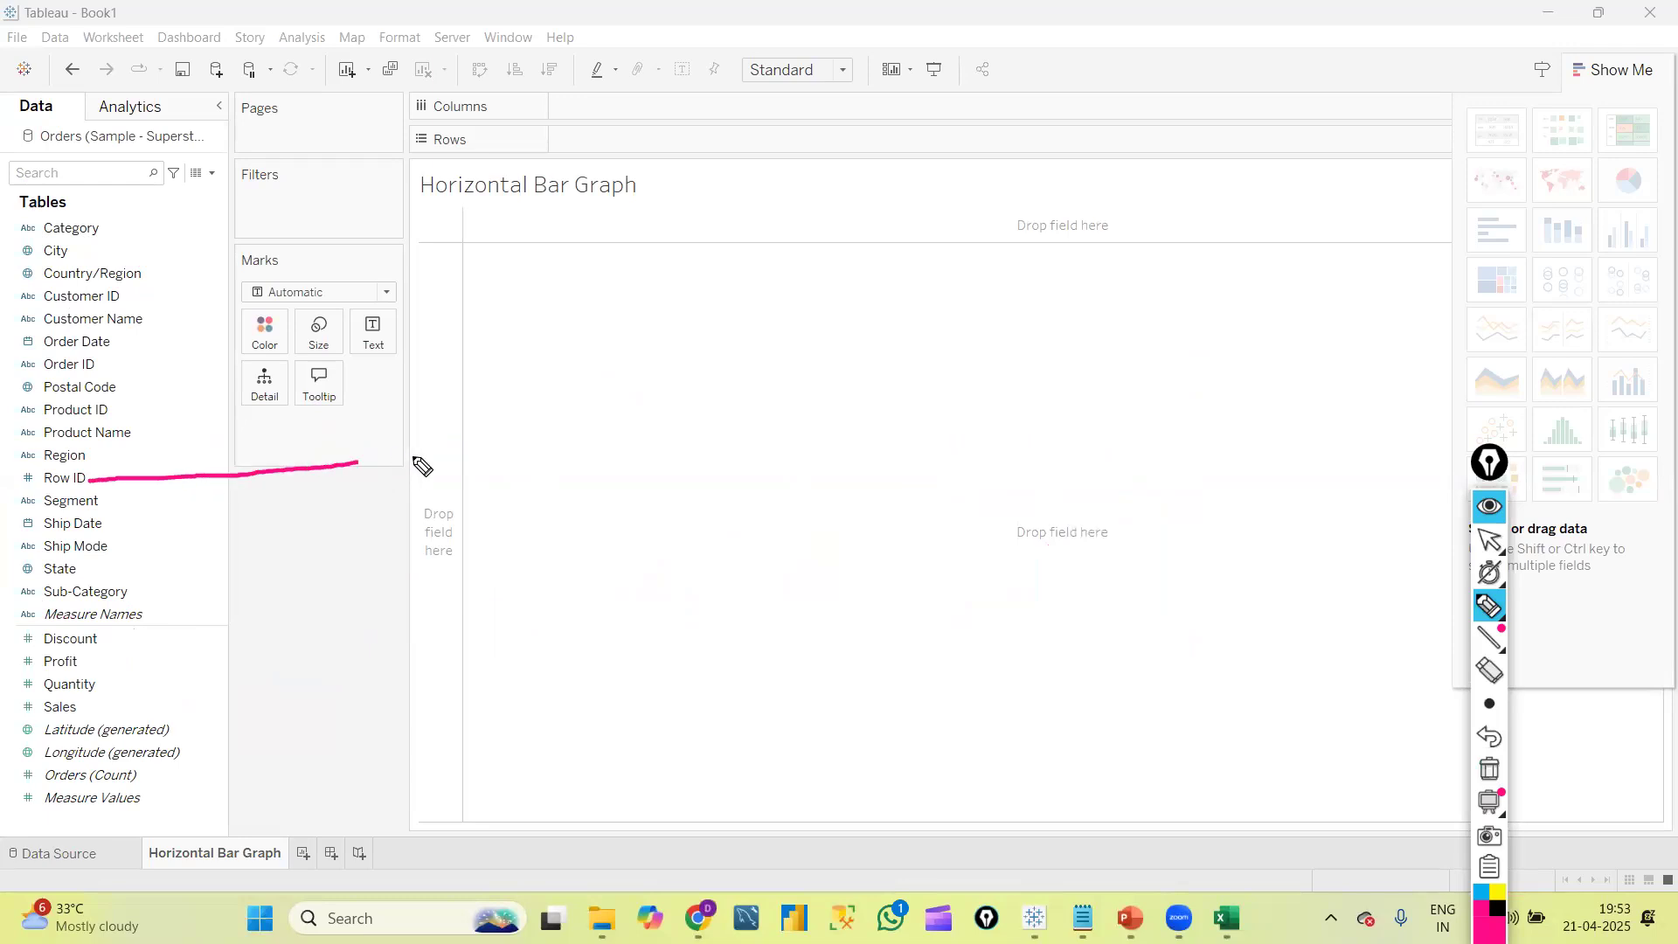
pyautogui.moveTo(39, 483); pyautogui.dragTo(2, 485)
pyautogui.click(396, 436)
pyautogui.moveTo(396, 436); pyautogui.dragTo(398, 485)
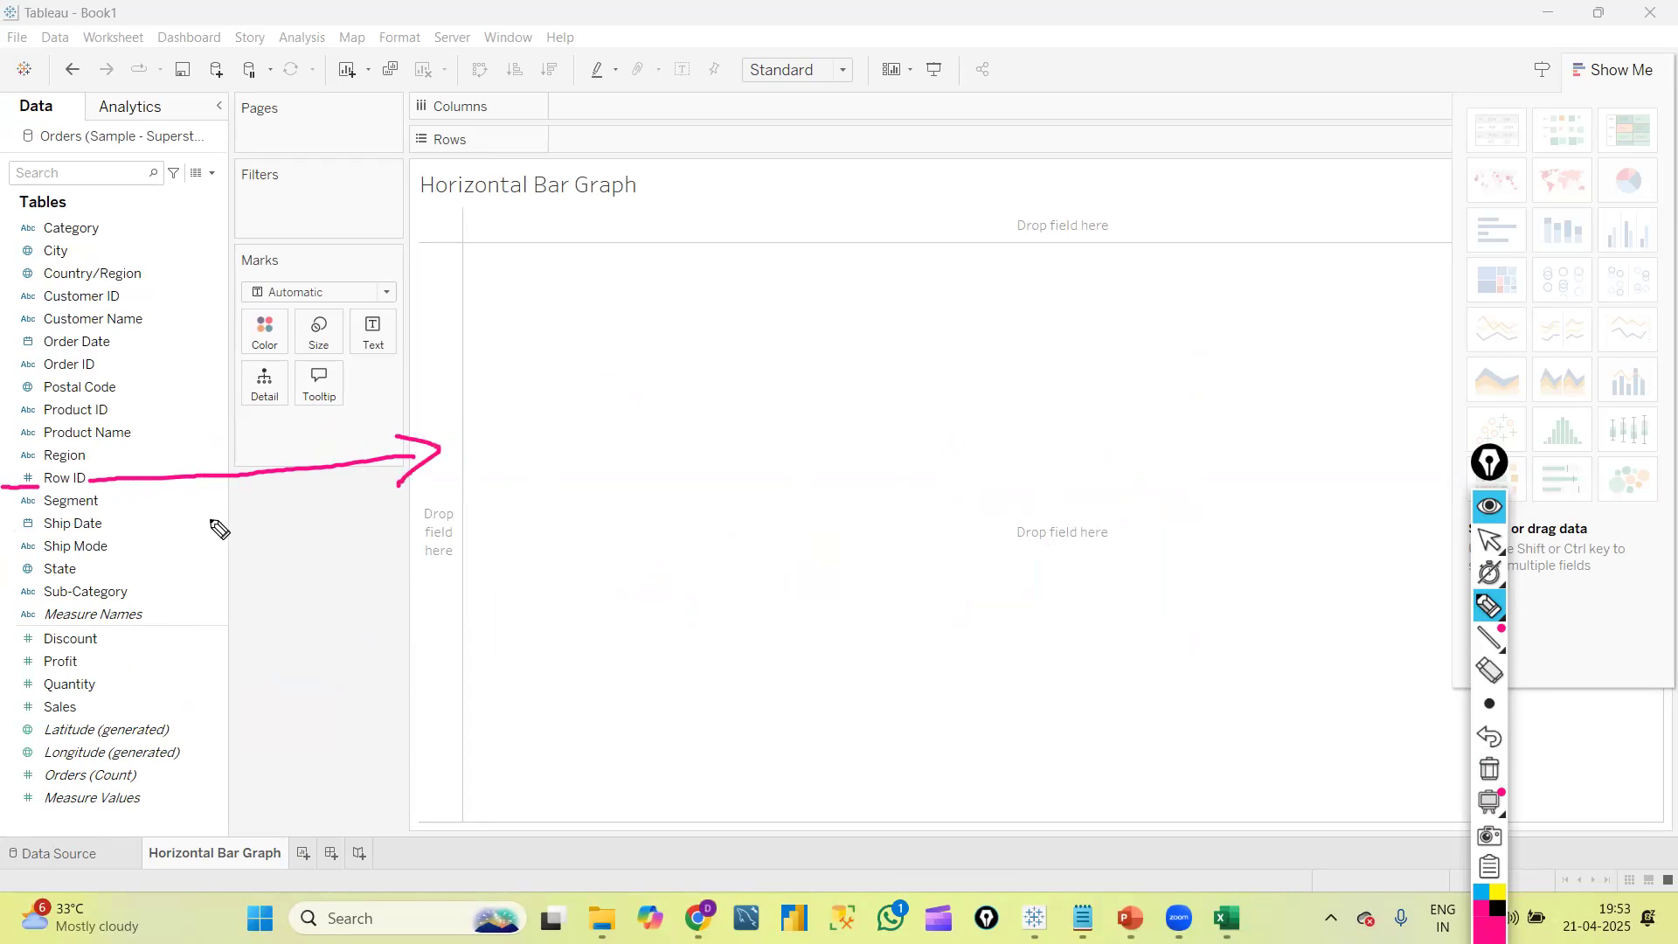
# Open the data source page and highlight the Row ID values 1 to 6 in the Orders preview
pyautogui.click(1489, 540)
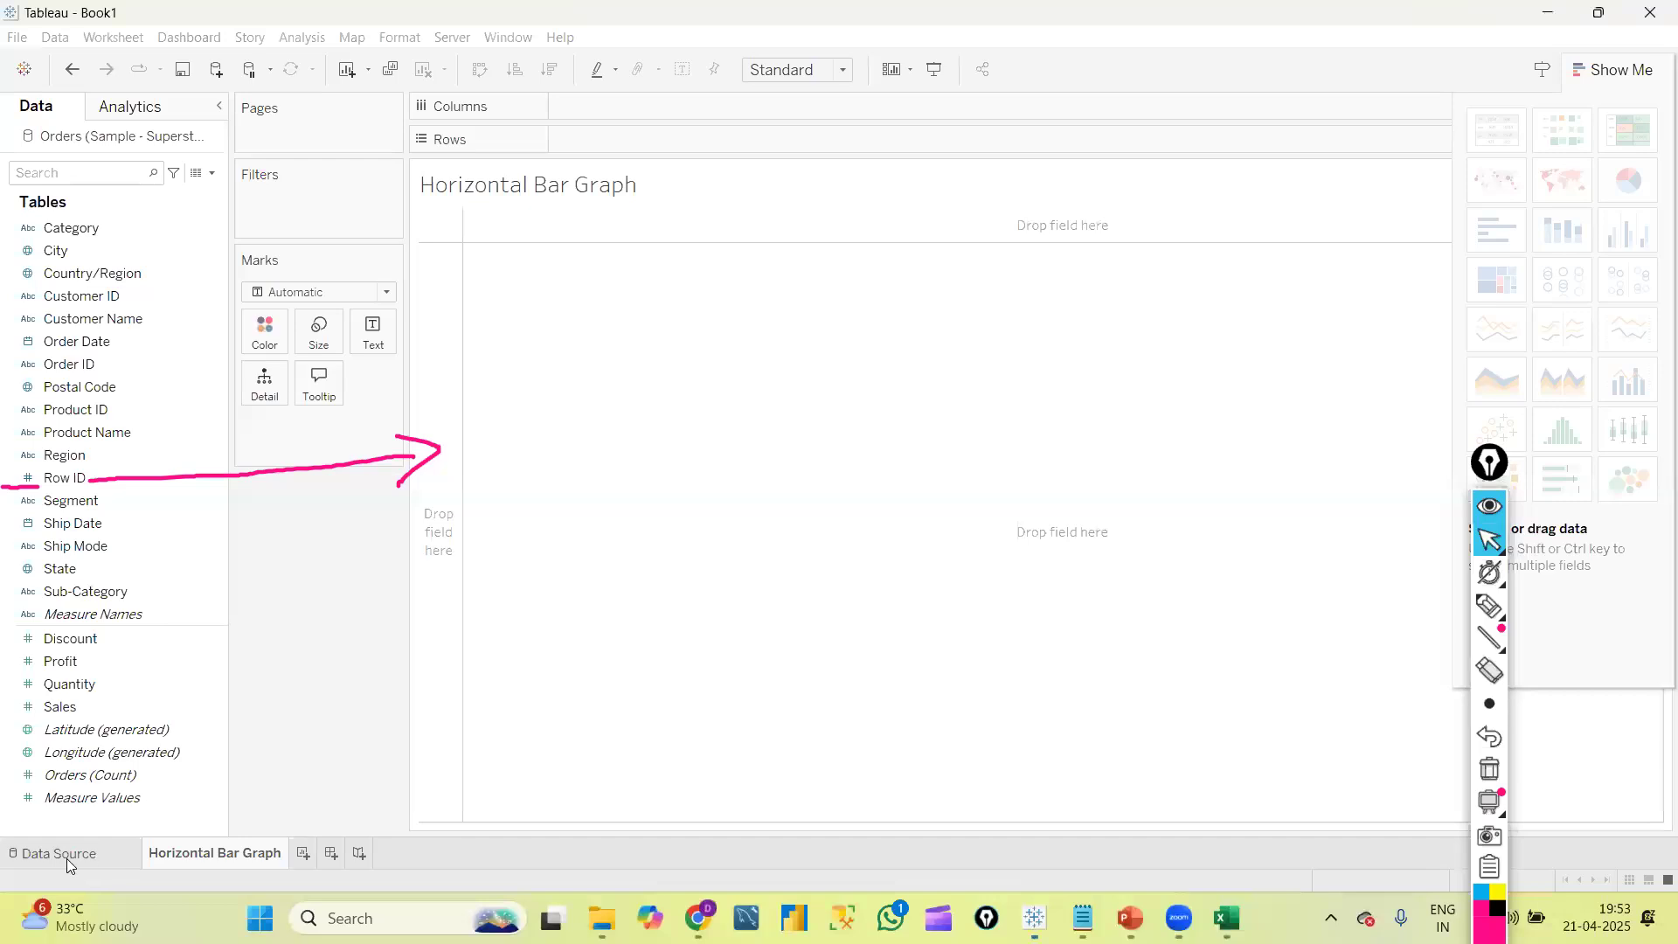
pyautogui.click(66, 858)
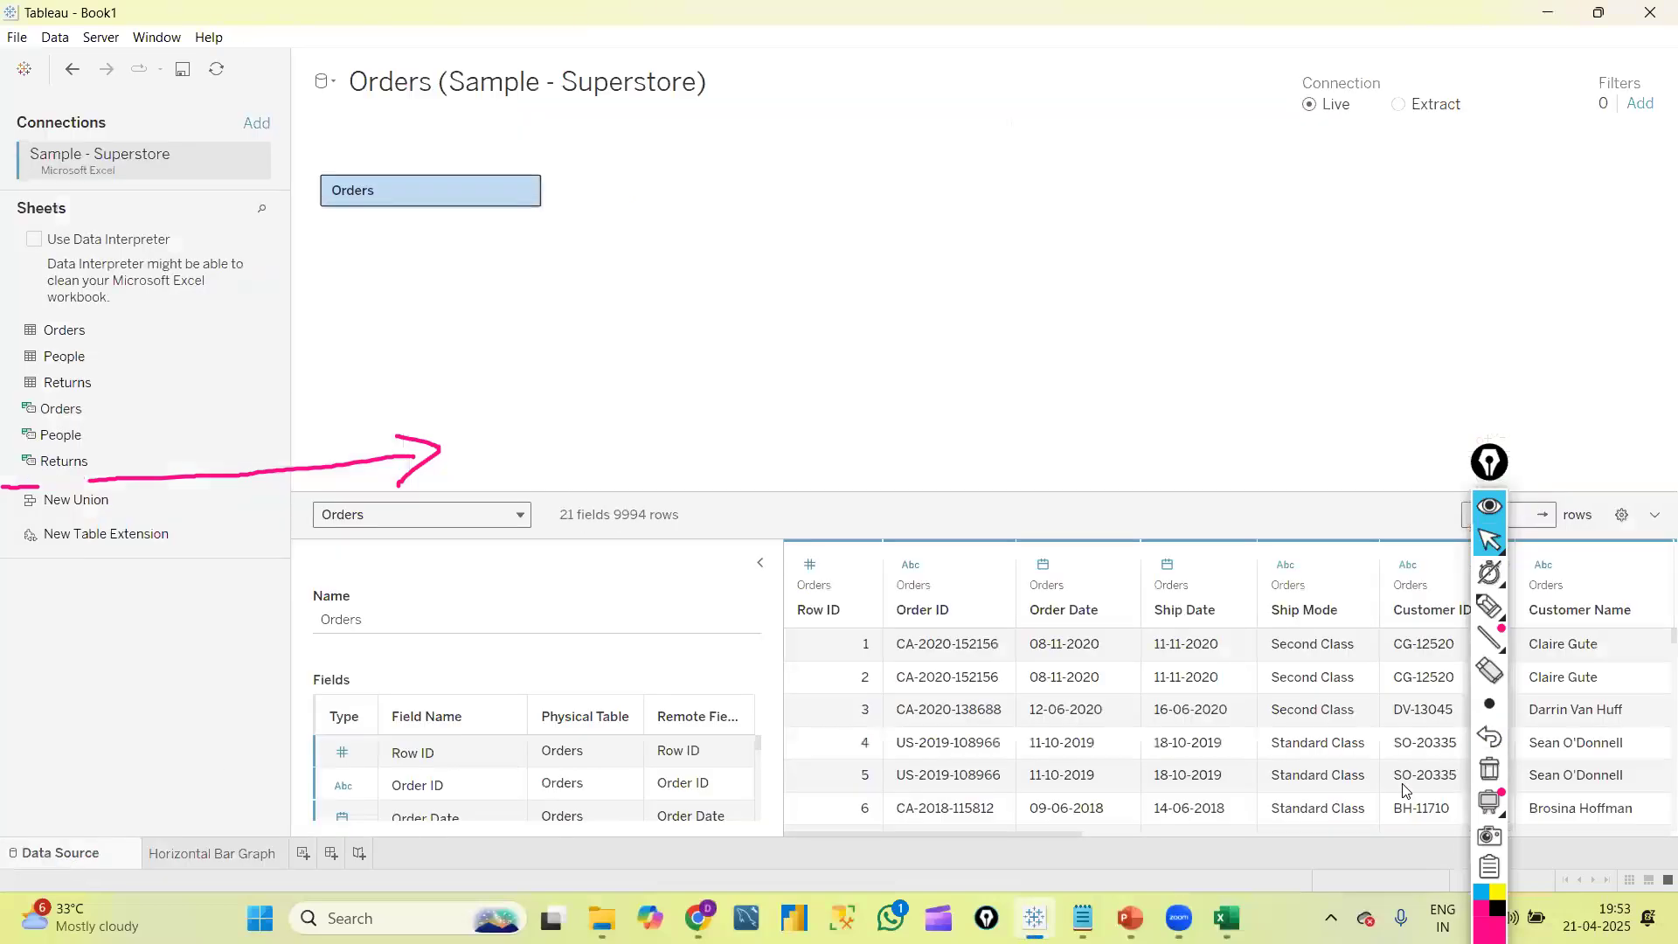
pyautogui.click(861, 652)
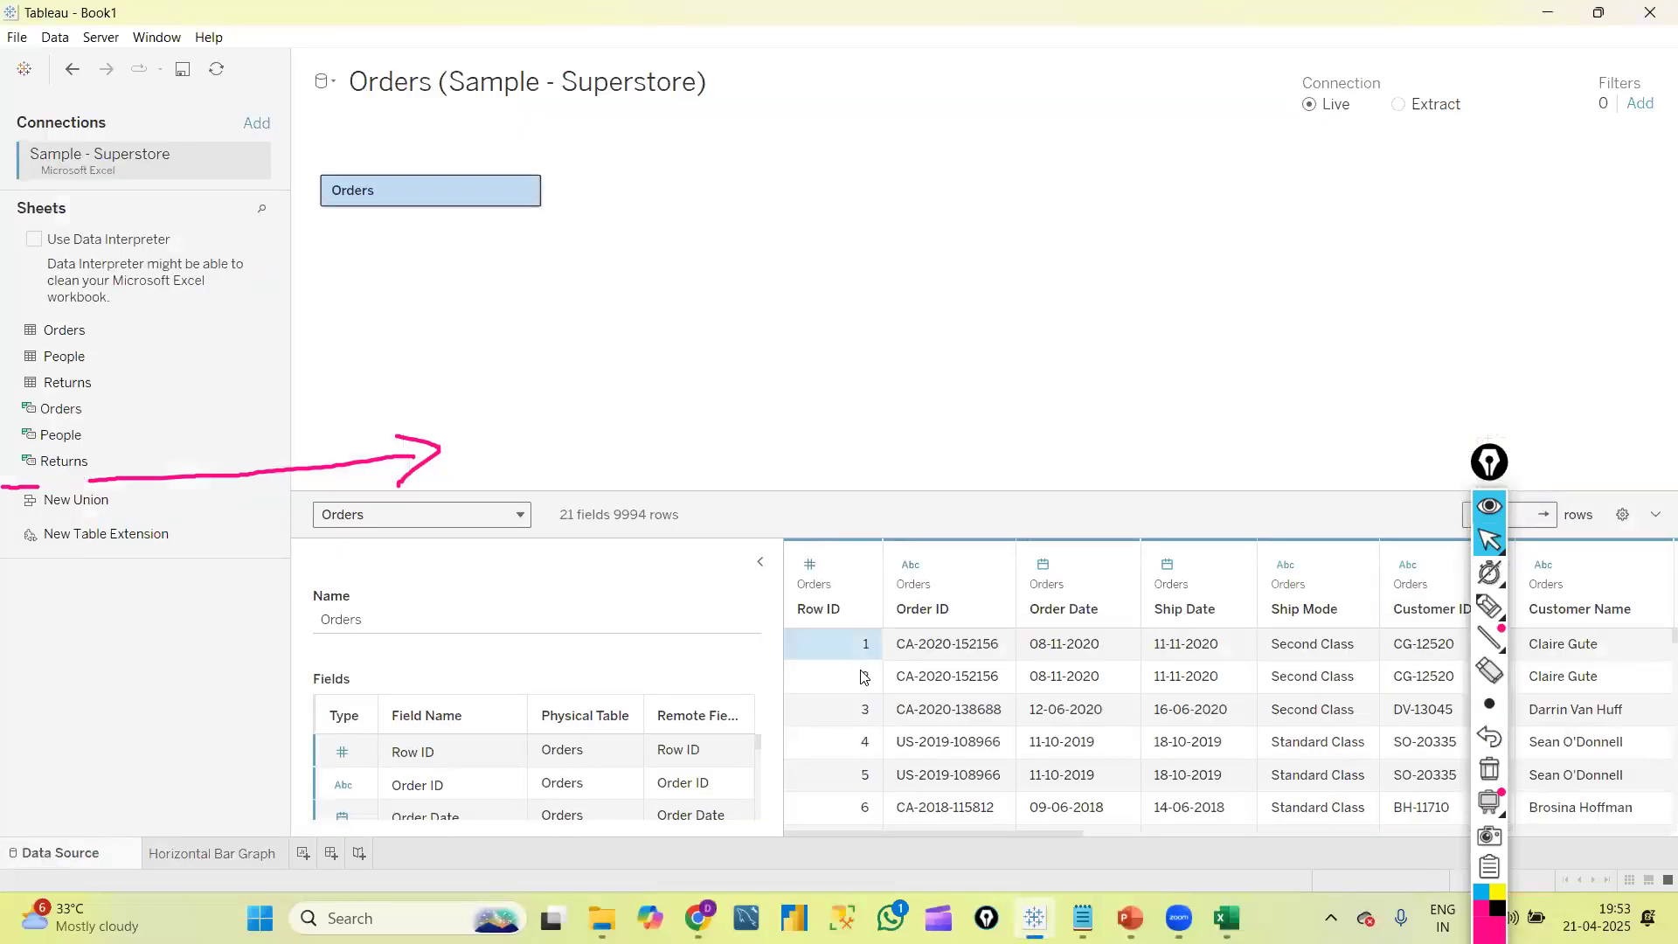
pyautogui.click(864, 677)
pyautogui.click(864, 715)
pyautogui.moveTo(854, 657); pyautogui.dragTo(857, 822)
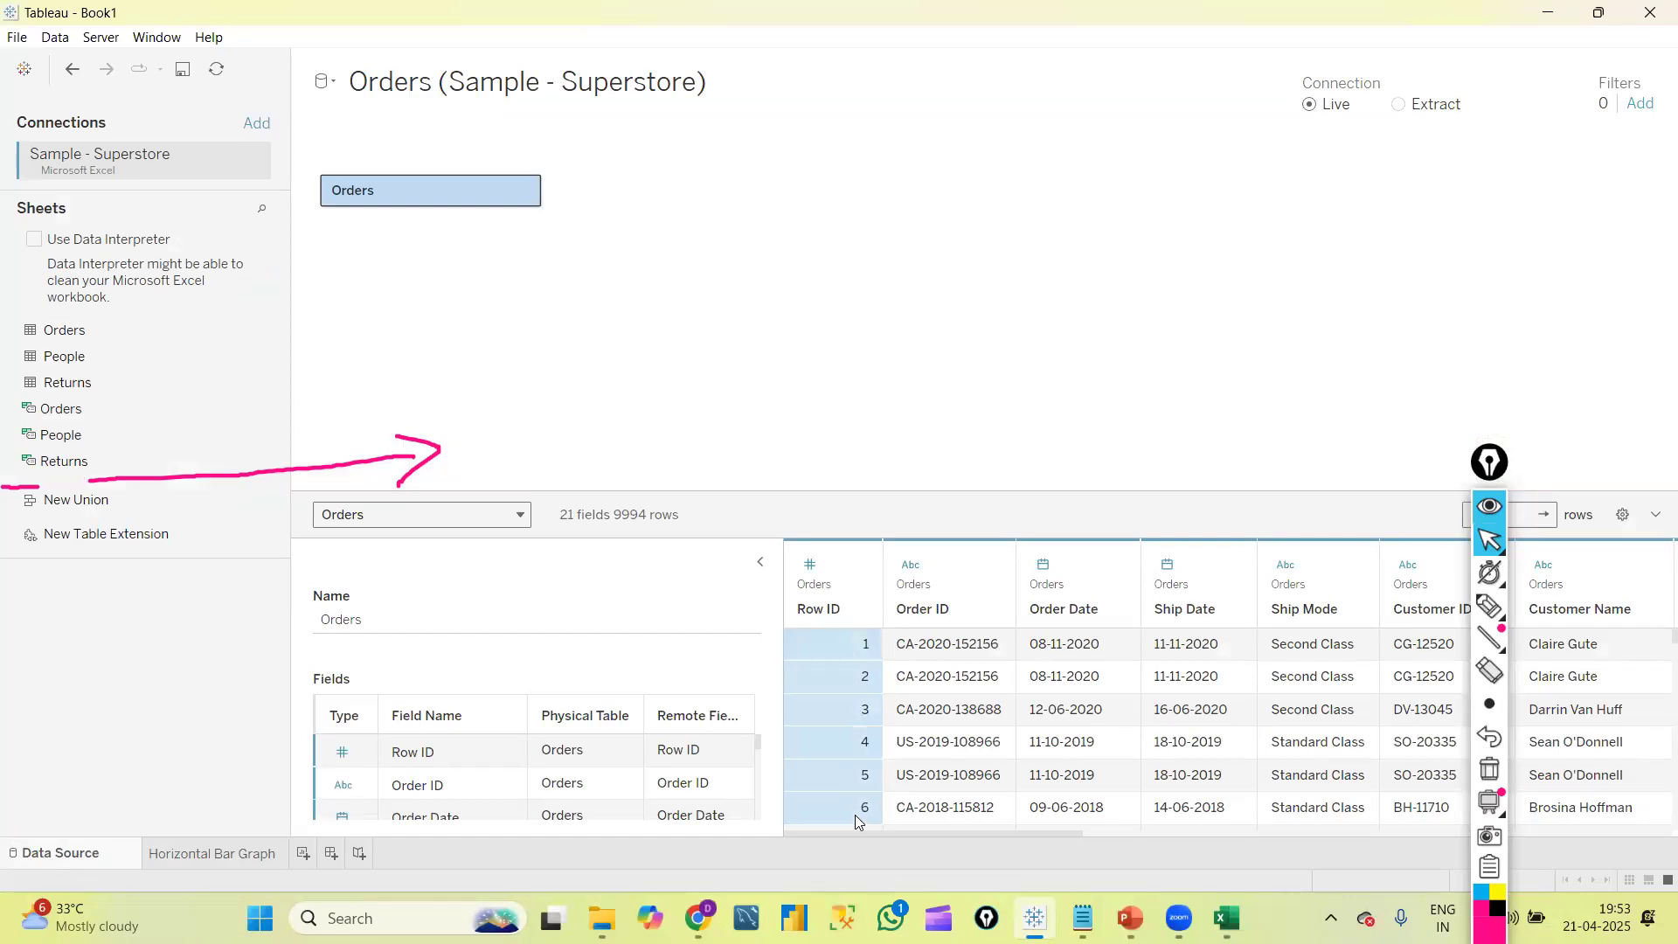
# Return to the Horizontal Bar Graph sheet and write "Statics" in pink across the empty view, underlined twice
pyautogui.click(211, 855)
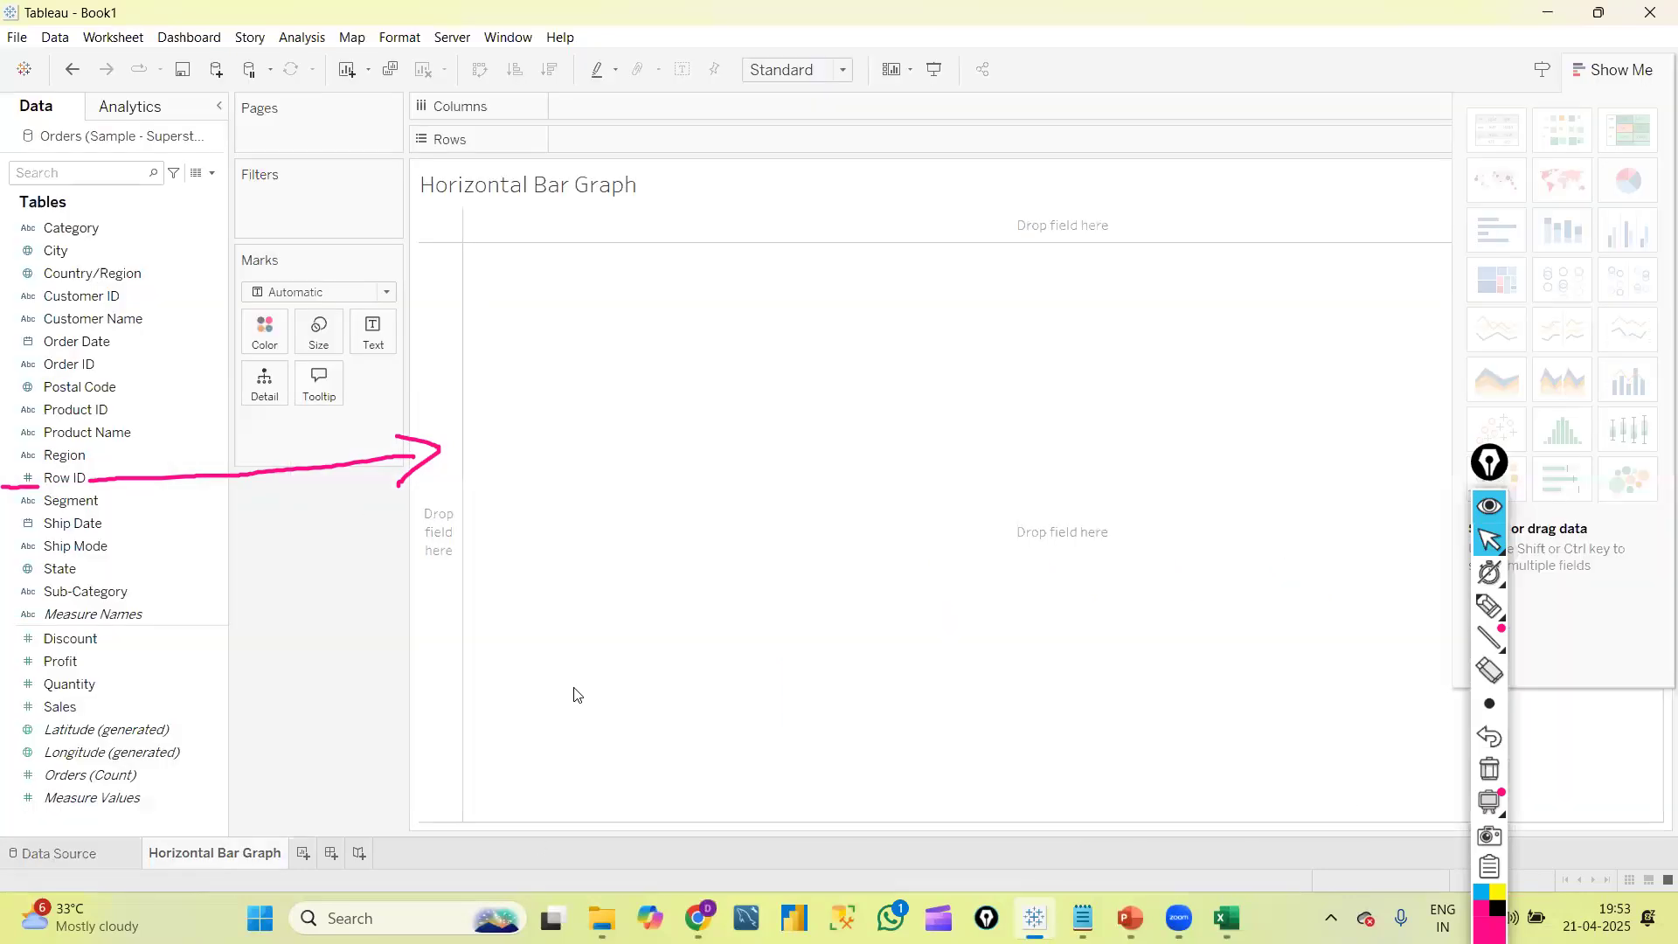
pyautogui.click(1490, 605)
pyautogui.moveTo(566, 383)
pyautogui.mouseDown()
pyautogui.moveTo(559, 480)
pyautogui.moveTo(498, 489)
pyautogui.moveTo(669, 436)
pyautogui.moveTo(669, 383)
pyautogui.moveTo(713, 339)
pyautogui.moveTo(749, 388)
pyautogui.moveTo(783, 357)
pyautogui.mouseUp()
pyautogui.click(754, 289)
pyautogui.click(777, 290)
pyautogui.moveTo(791, 278)
pyautogui.mouseDown()
pyautogui.moveTo(868, 248)
pyautogui.moveTo(887, 333)
pyautogui.mouseUp()
pyautogui.moveTo(691, 516); pyautogui.dragTo(843, 387)
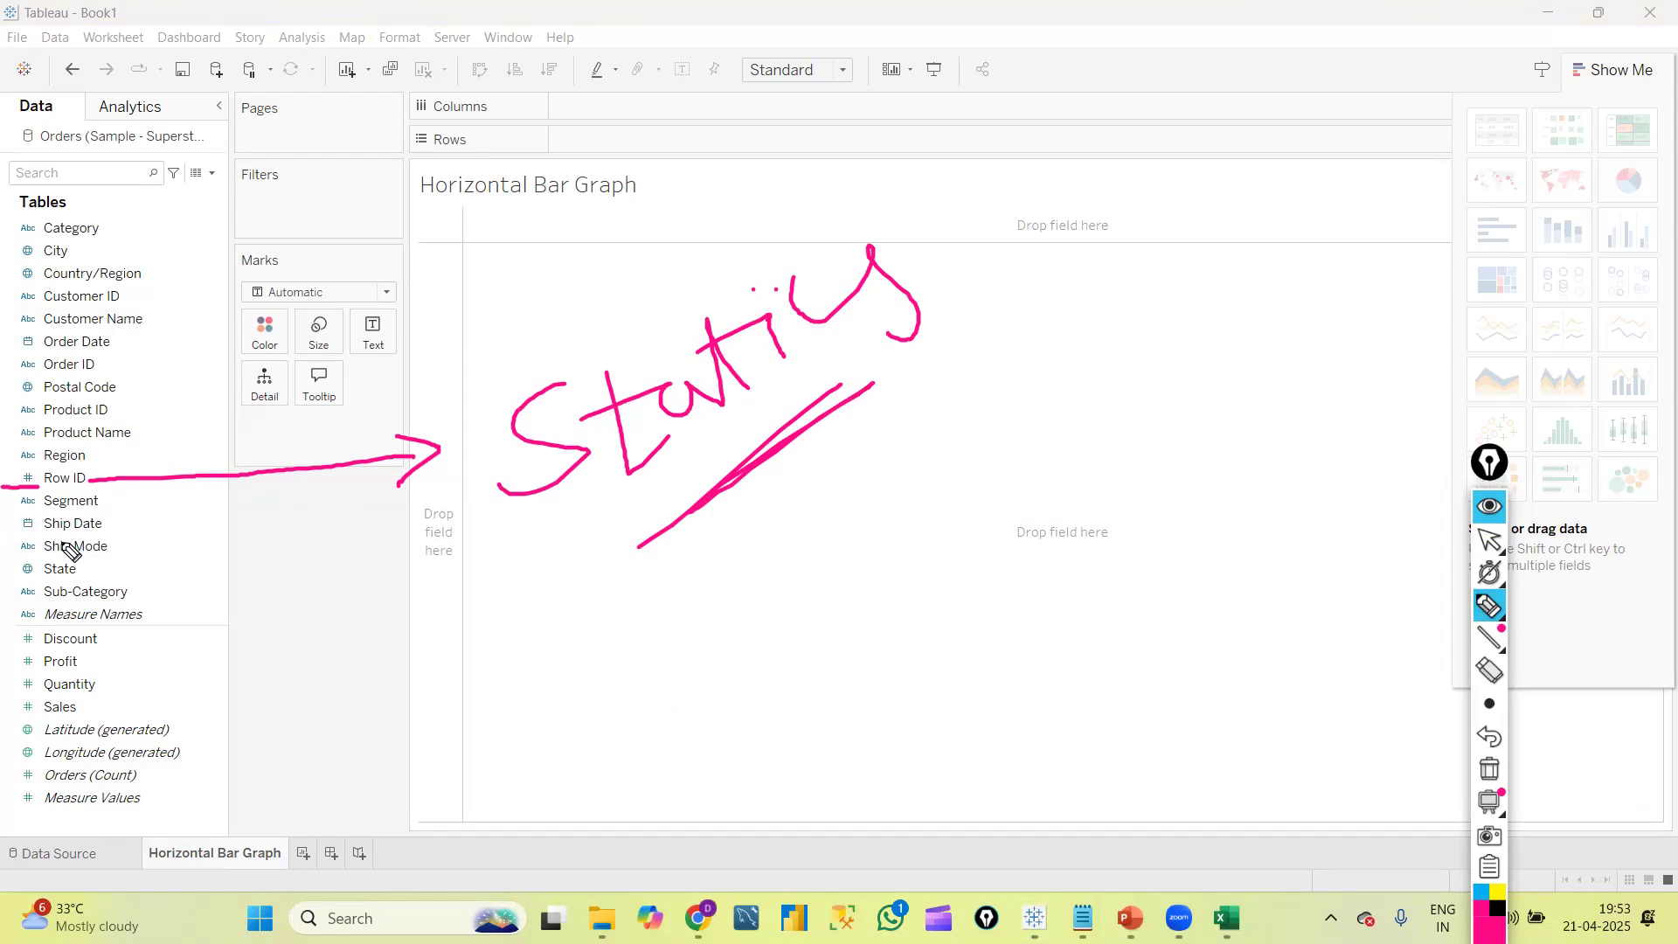
# Clear the pink ink and move the annotation toolbar away from the Show Me charts to the middle of the view
pyautogui.click(1490, 769)
pyautogui.click(1489, 540)
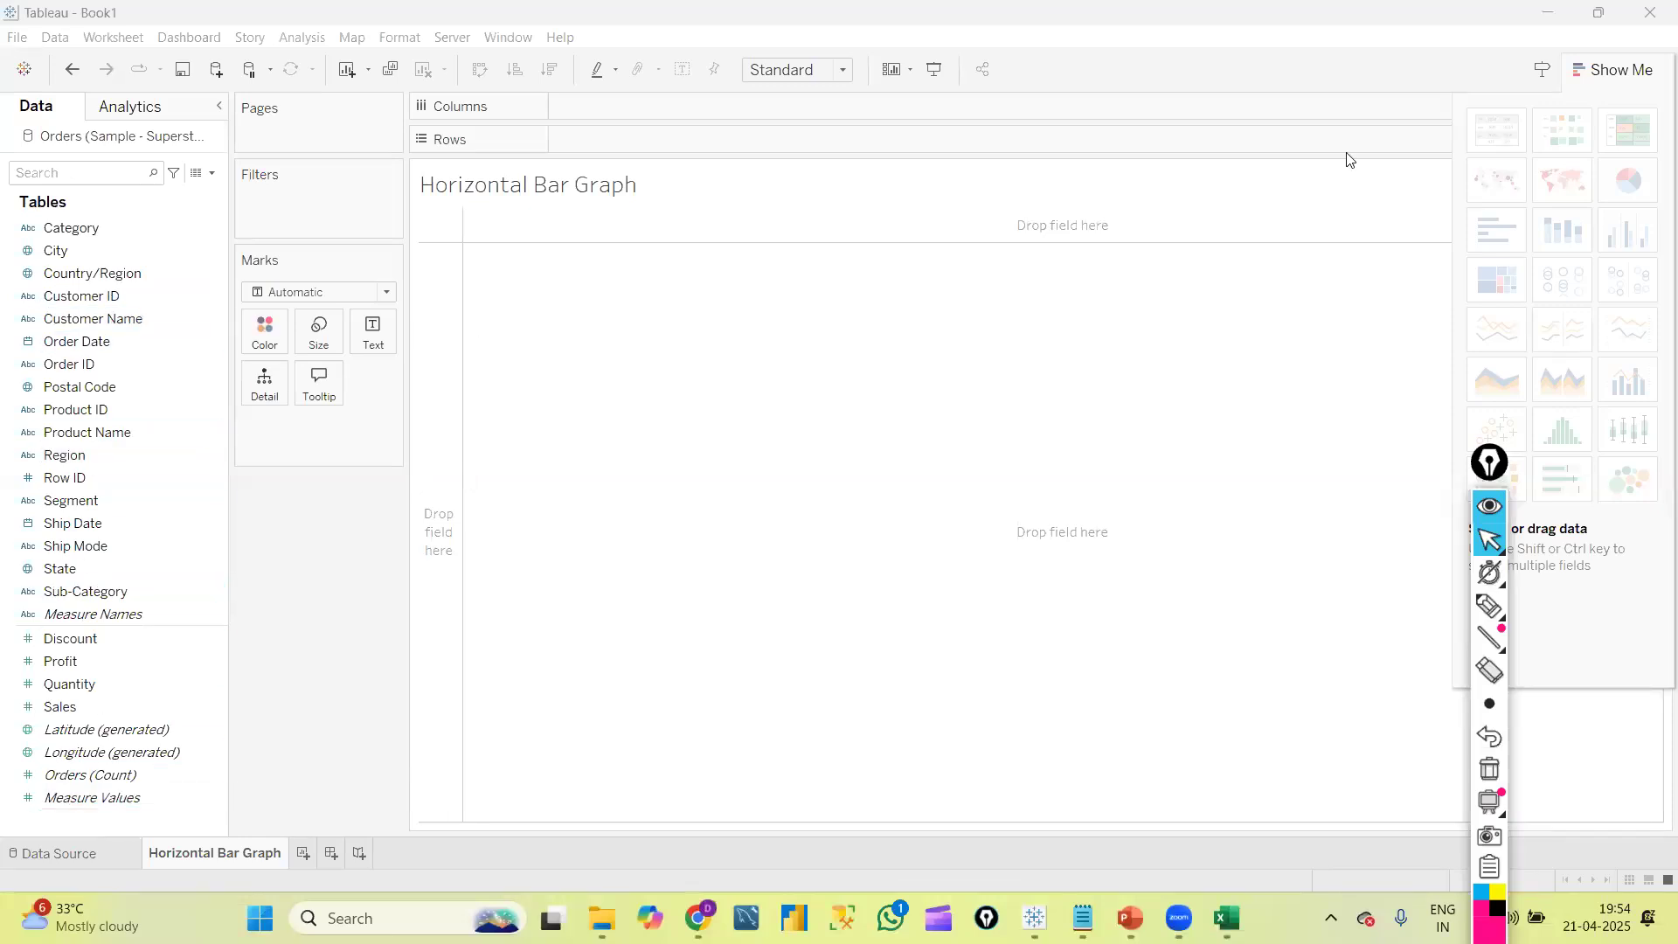
pyautogui.moveTo(1490, 461); pyautogui.dragTo(807, 514)
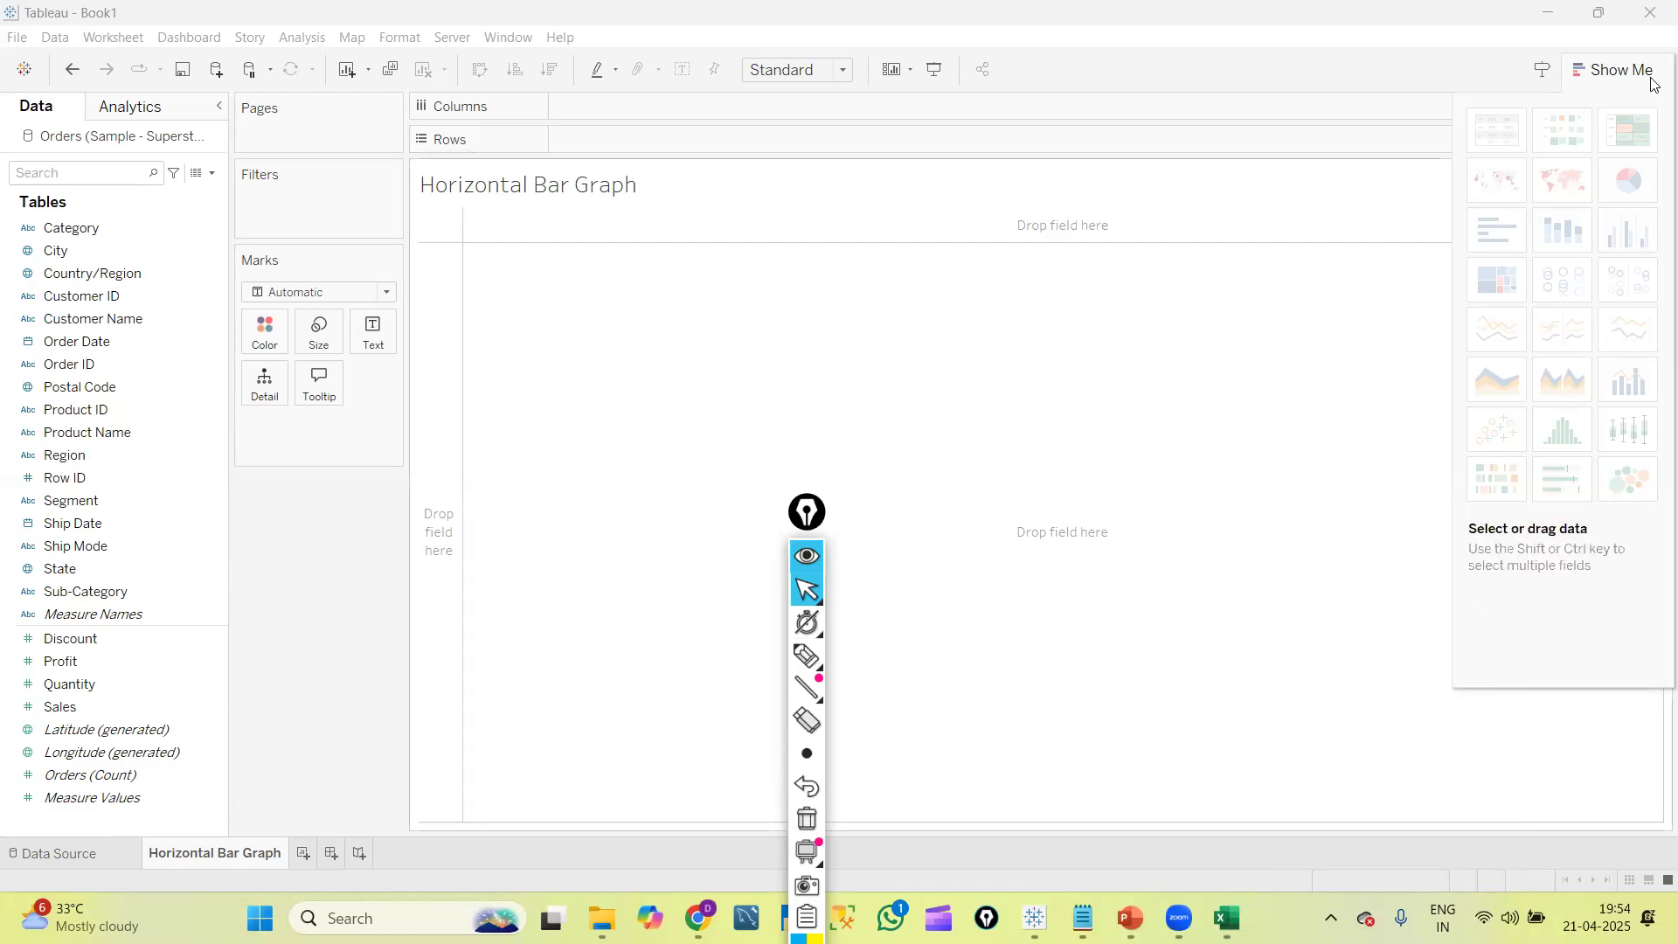
# Underline Show Me in pink, bracket its chart thumbnails, and write a large boxed "24" in the empty view
pyautogui.moveTo(790, 672)
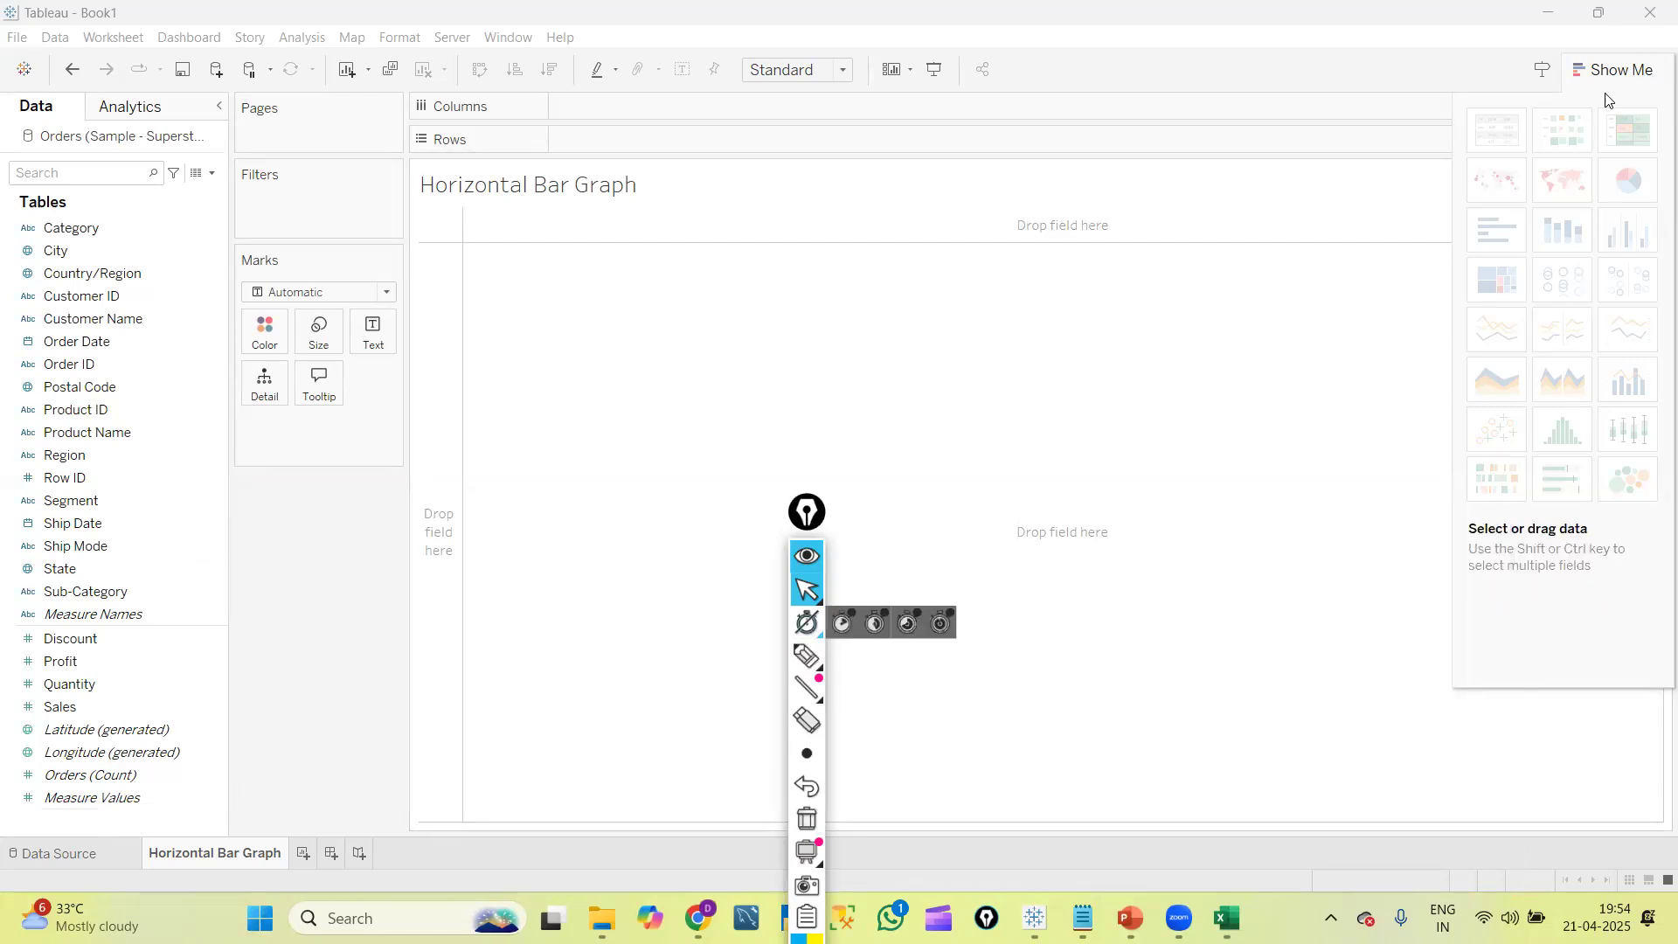
pyautogui.click(806, 656)
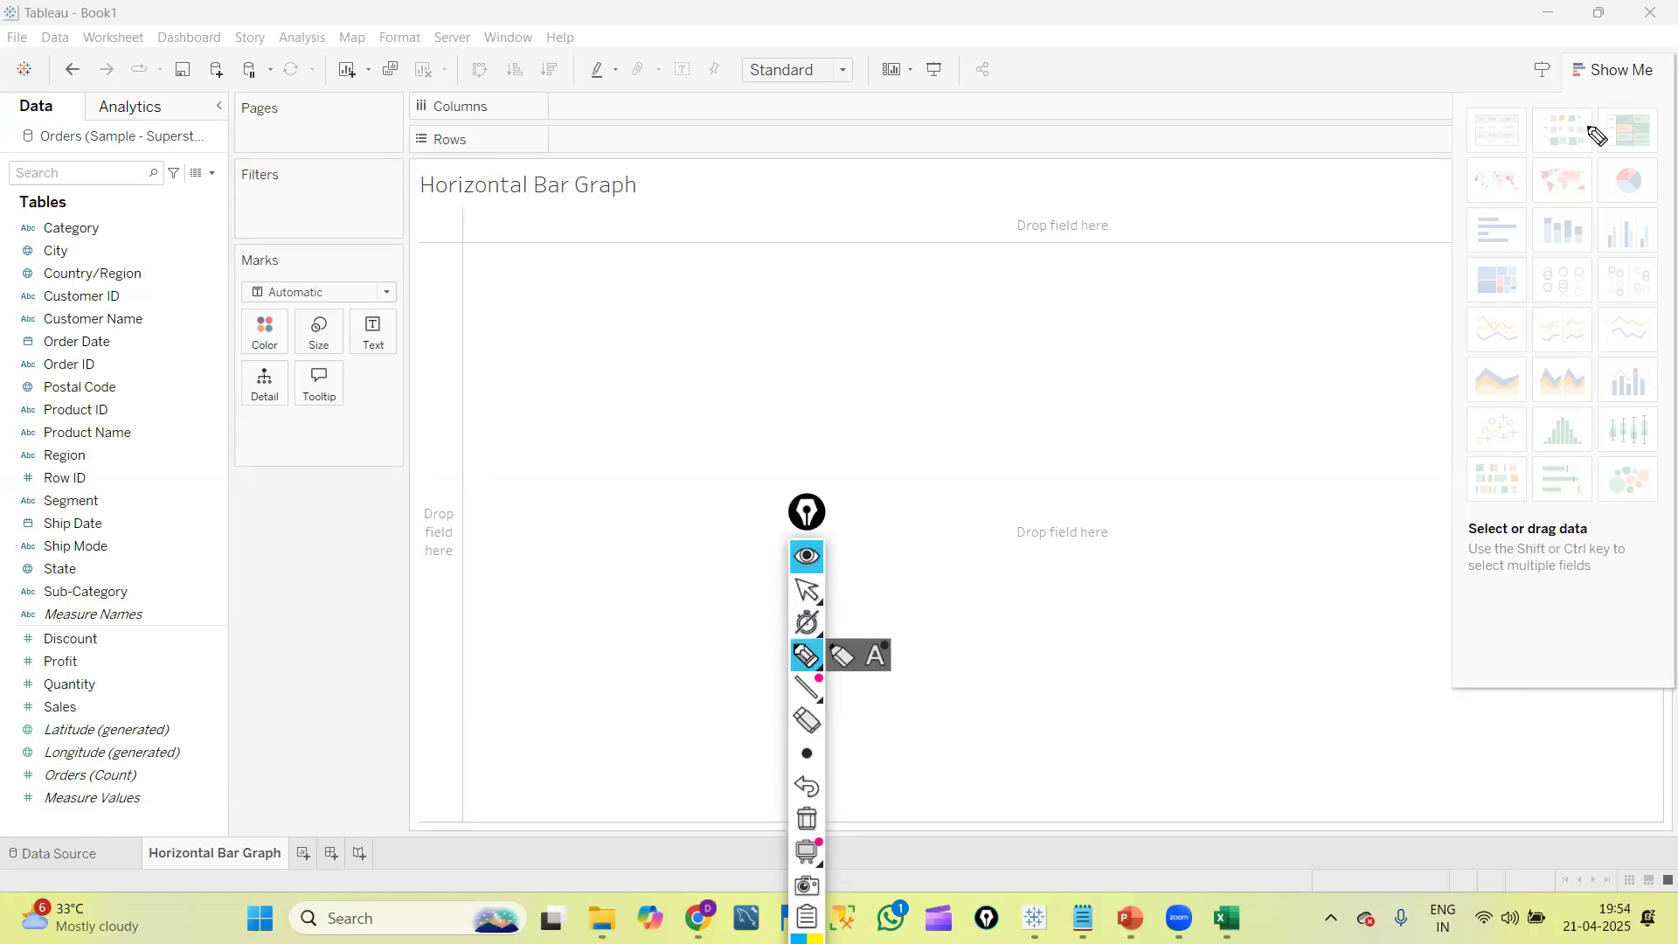
pyautogui.moveTo(1563, 105); pyautogui.dragTo(1661, 94)
pyautogui.moveTo(1437, 130)
pyautogui.mouseDown()
pyautogui.moveTo(1416, 166)
pyautogui.moveTo(1468, 531)
pyautogui.mouseUp()
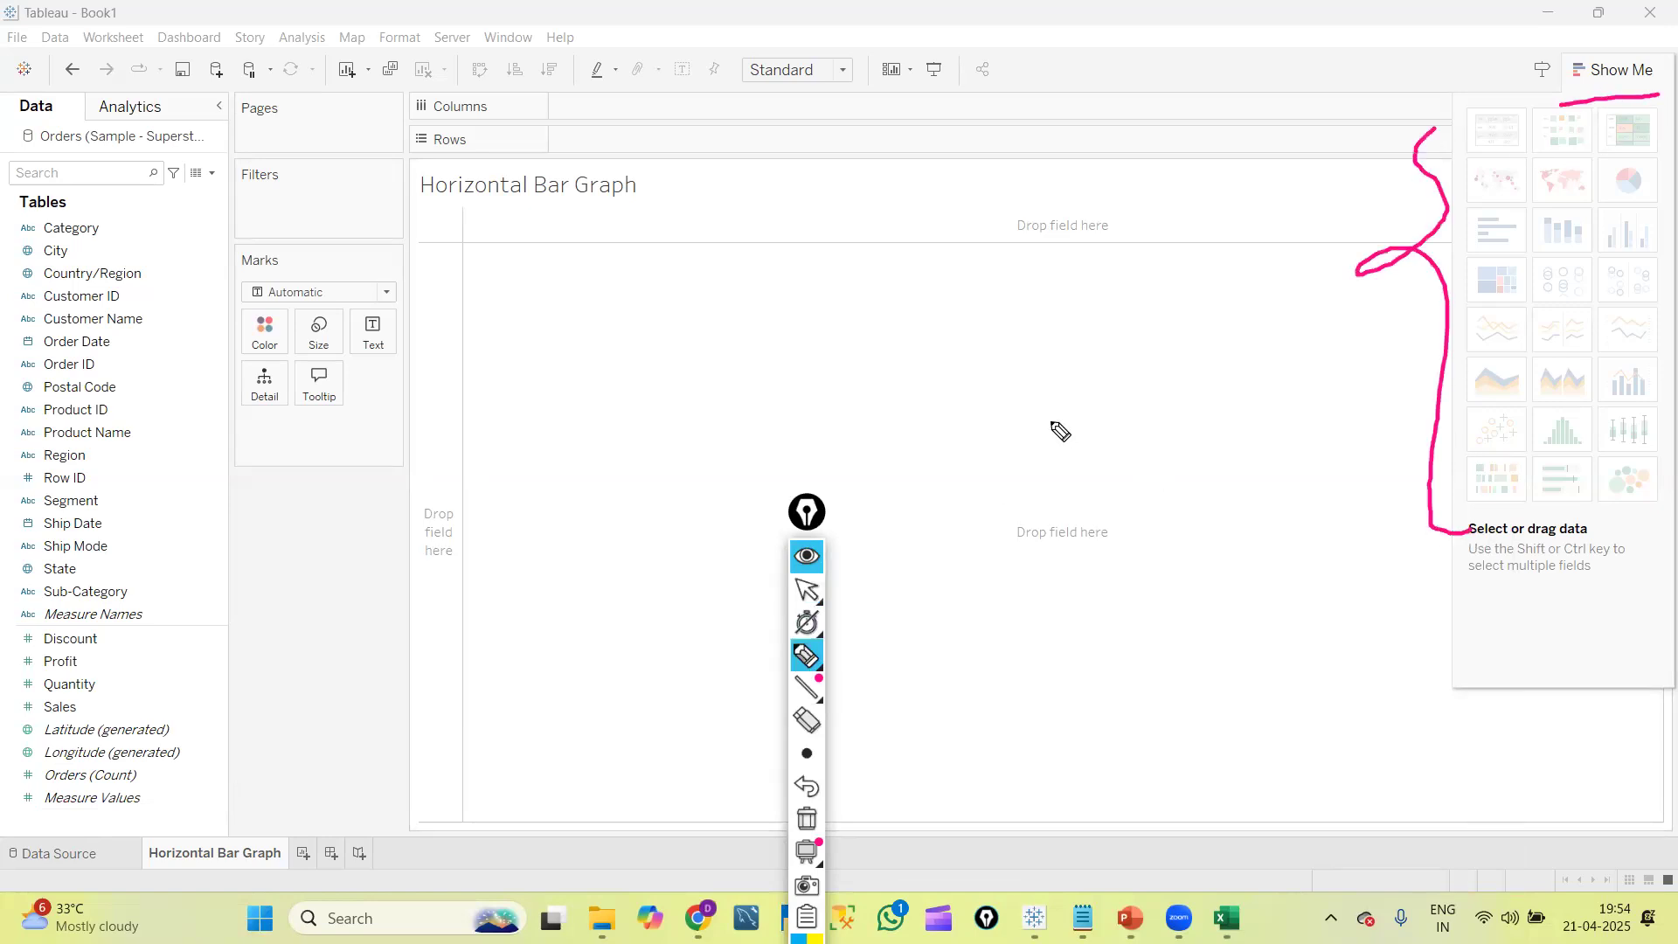
pyautogui.moveTo(1040, 375); pyautogui.dragTo(1117, 444)
pyautogui.moveTo(1104, 338)
pyautogui.mouseDown()
pyautogui.moveTo(1106, 357)
pyautogui.moveTo(1210, 374)
pyautogui.mouseUp()
pyautogui.moveTo(1108, 549)
pyautogui.mouseDown()
pyautogui.moveTo(1231, 191)
pyautogui.moveTo(1148, 539)
pyautogui.mouseUp()
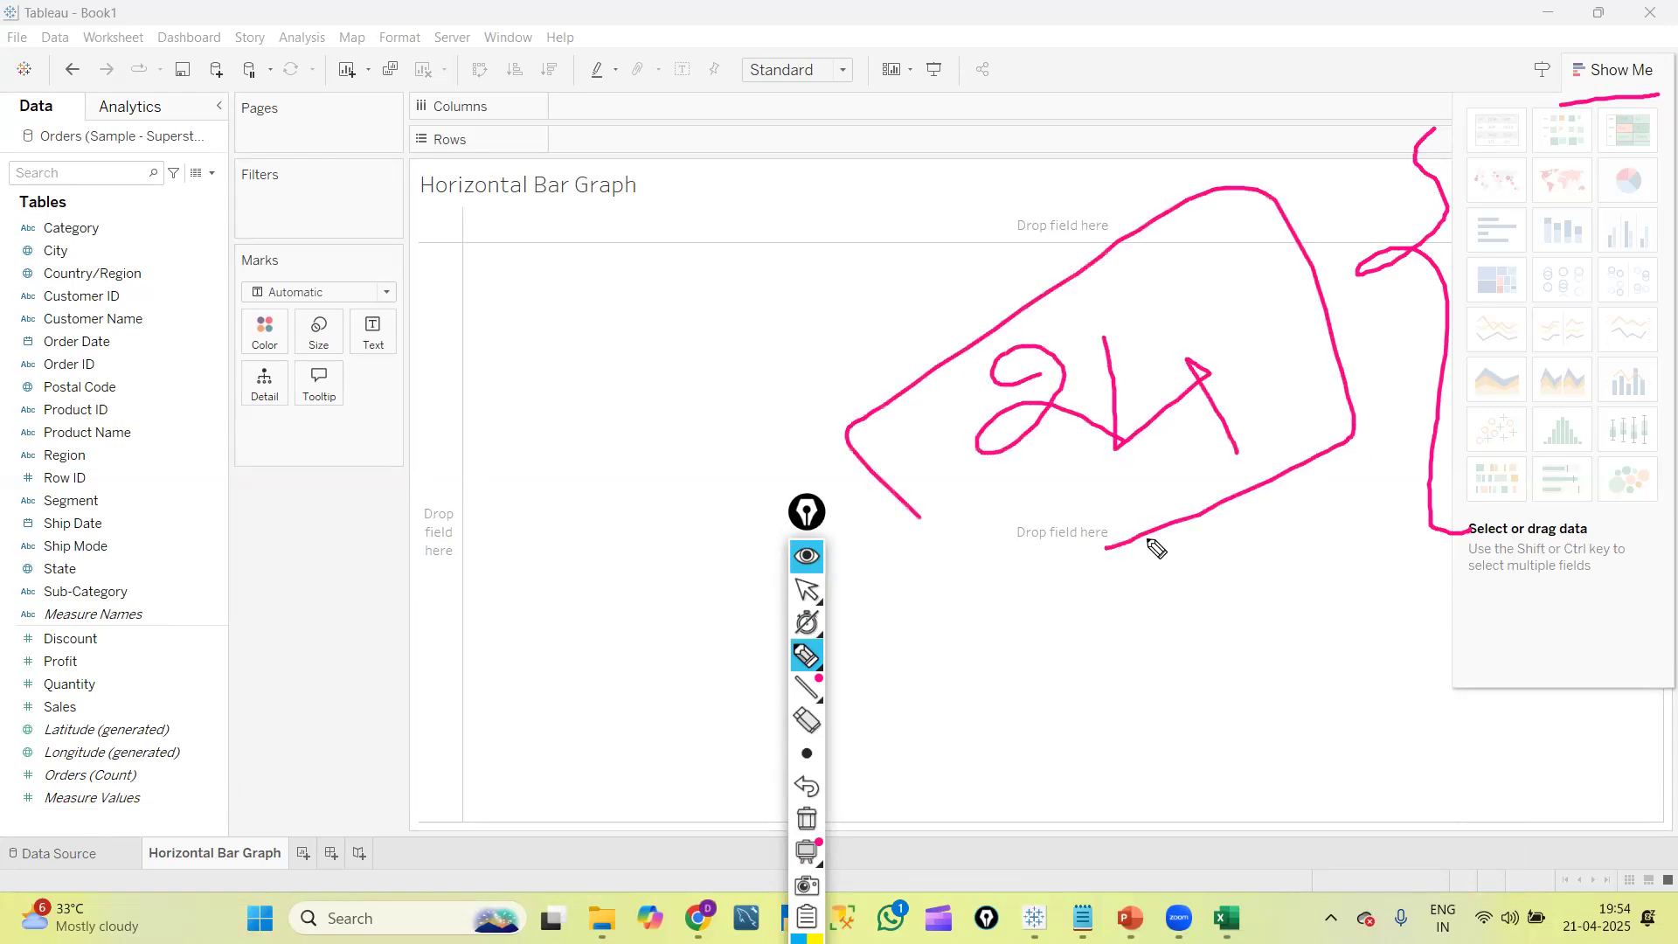
# Write "in built" in pink diagonally above the boxed 24
pyautogui.moveTo(657, 372)
pyautogui.mouseDown()
pyautogui.moveTo(687, 402)
pyautogui.moveTo(733, 370)
pyautogui.mouseUp()
pyautogui.click(632, 352)
pyautogui.moveTo(713, 251); pyautogui.dragTo(762, 331)
pyautogui.moveTo(833, 273)
pyautogui.mouseDown()
pyautogui.moveTo(874, 302)
pyautogui.moveTo(916, 278)
pyautogui.moveTo(954, 291)
pyautogui.mouseUp()
pyautogui.click(901, 188)
pyautogui.moveTo(940, 193); pyautogui.dragTo(987, 267)
pyautogui.moveTo(989, 172)
pyautogui.mouseDown()
pyautogui.moveTo(1014, 227)
pyautogui.moveTo(1066, 157)
pyautogui.mouseUp()
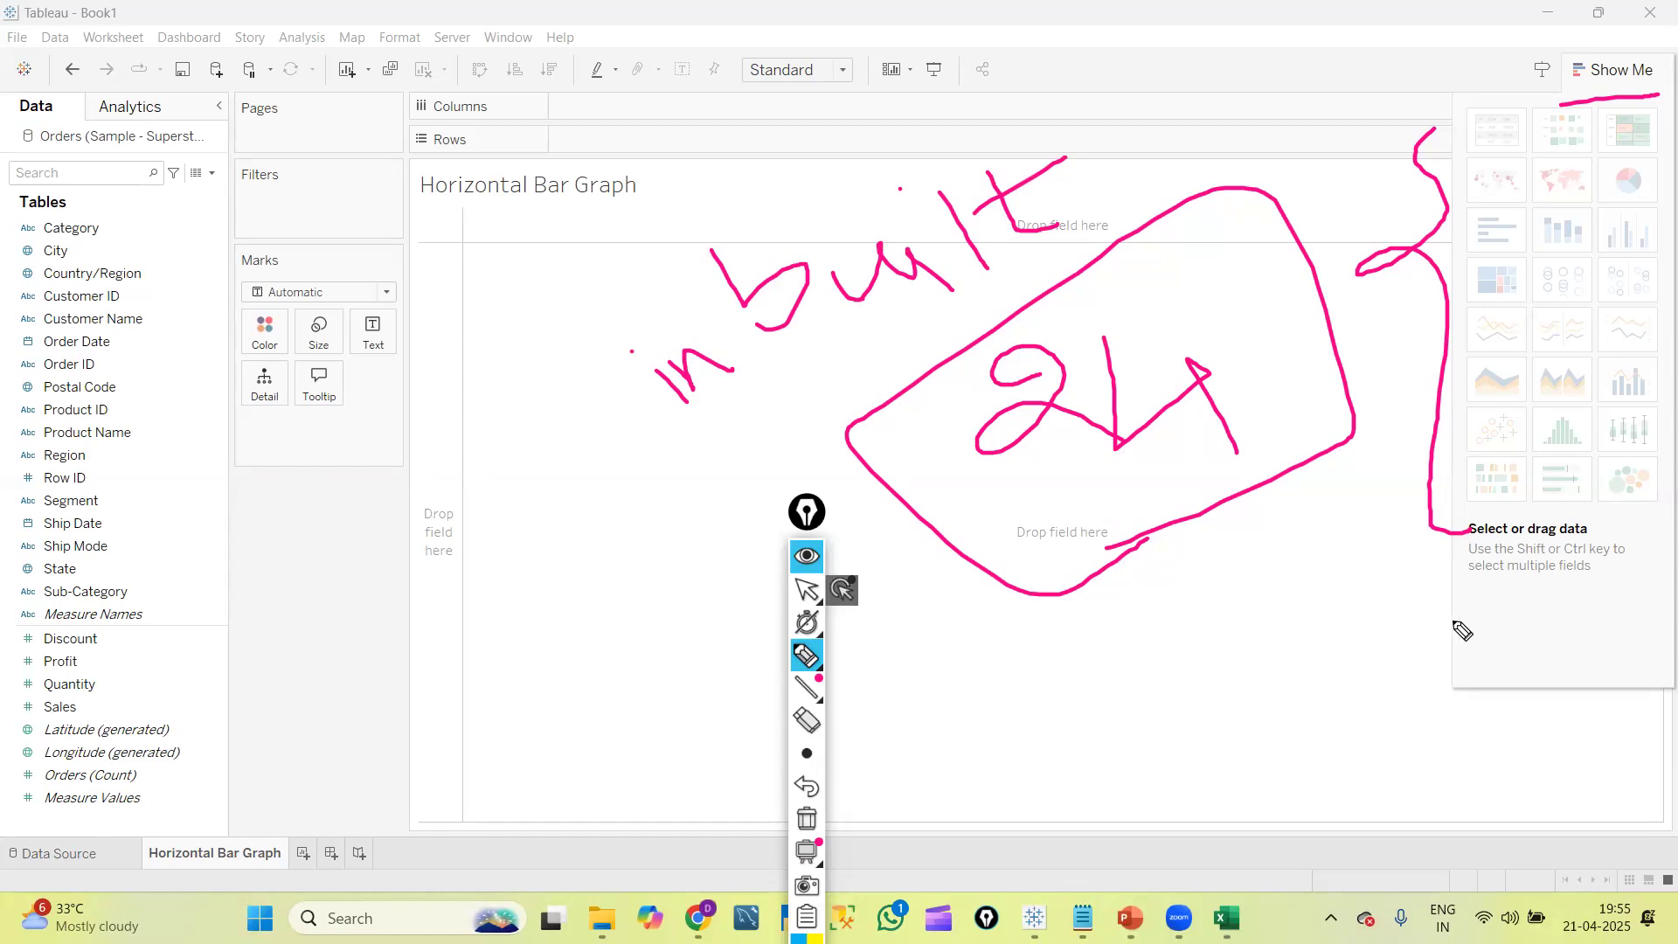
# Underline the 24 and write a circled "Adv" in the view's lower area, clearing all ink once shown
pyautogui.moveTo(359, 624)
pyautogui.mouseDown()
pyautogui.moveTo(413, 661)
pyautogui.moveTo(397, 566)
pyautogui.mouseUp()
pyautogui.moveTo(961, 542); pyautogui.dragTo(1159, 472)
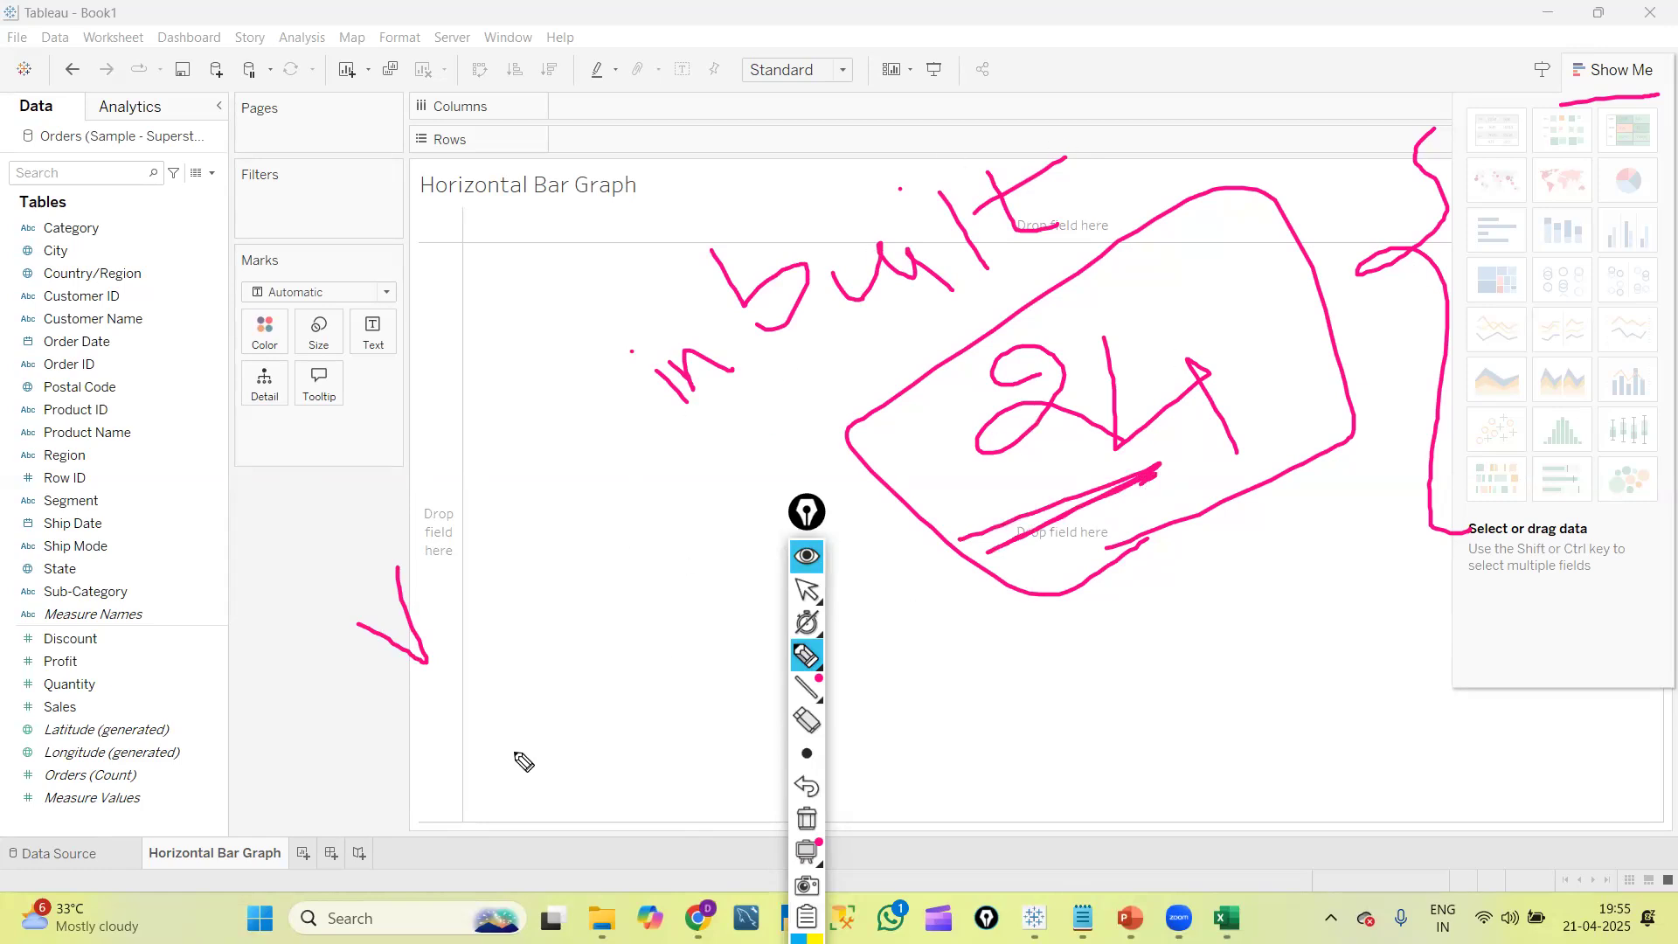
pyautogui.moveTo(478, 774); pyautogui.dragTo(543, 770)
pyautogui.moveTo(442, 764); pyautogui.dragTo(606, 773)
pyautogui.moveTo(593, 676)
pyautogui.mouseDown()
pyautogui.moveTo(655, 647)
pyautogui.moveTo(651, 619)
pyautogui.moveTo(420, 697)
pyautogui.moveTo(668, 748)
pyautogui.mouseUp()
pyautogui.moveTo(627, 636); pyautogui.dragTo(627, 632)
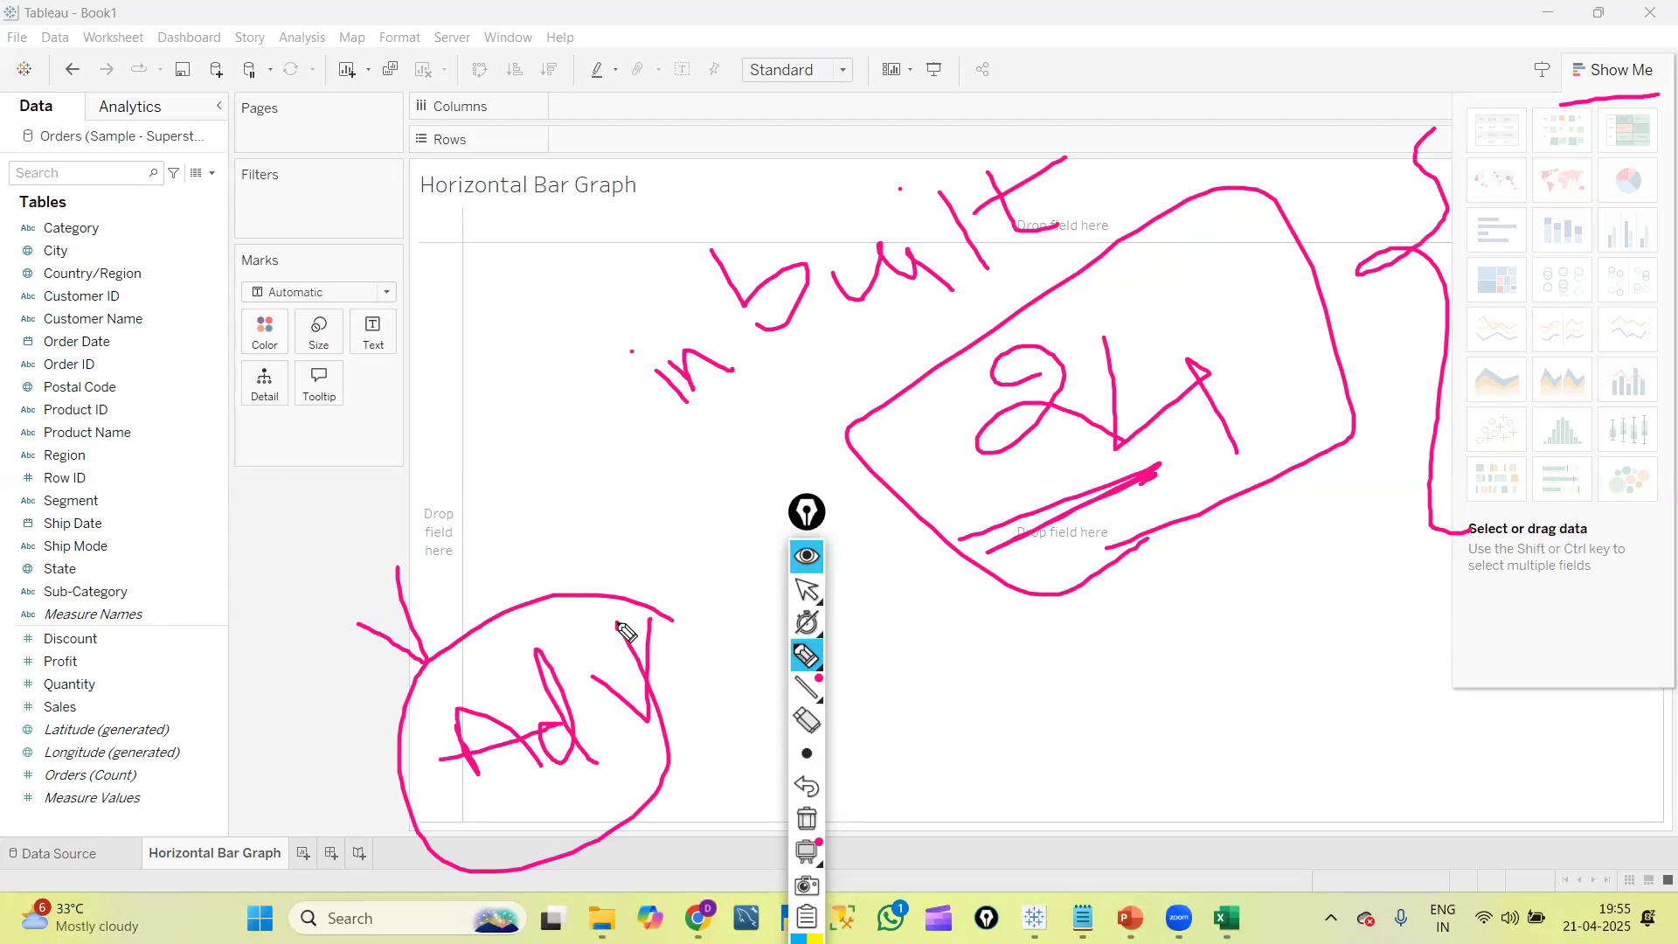
pyautogui.click(807, 819)
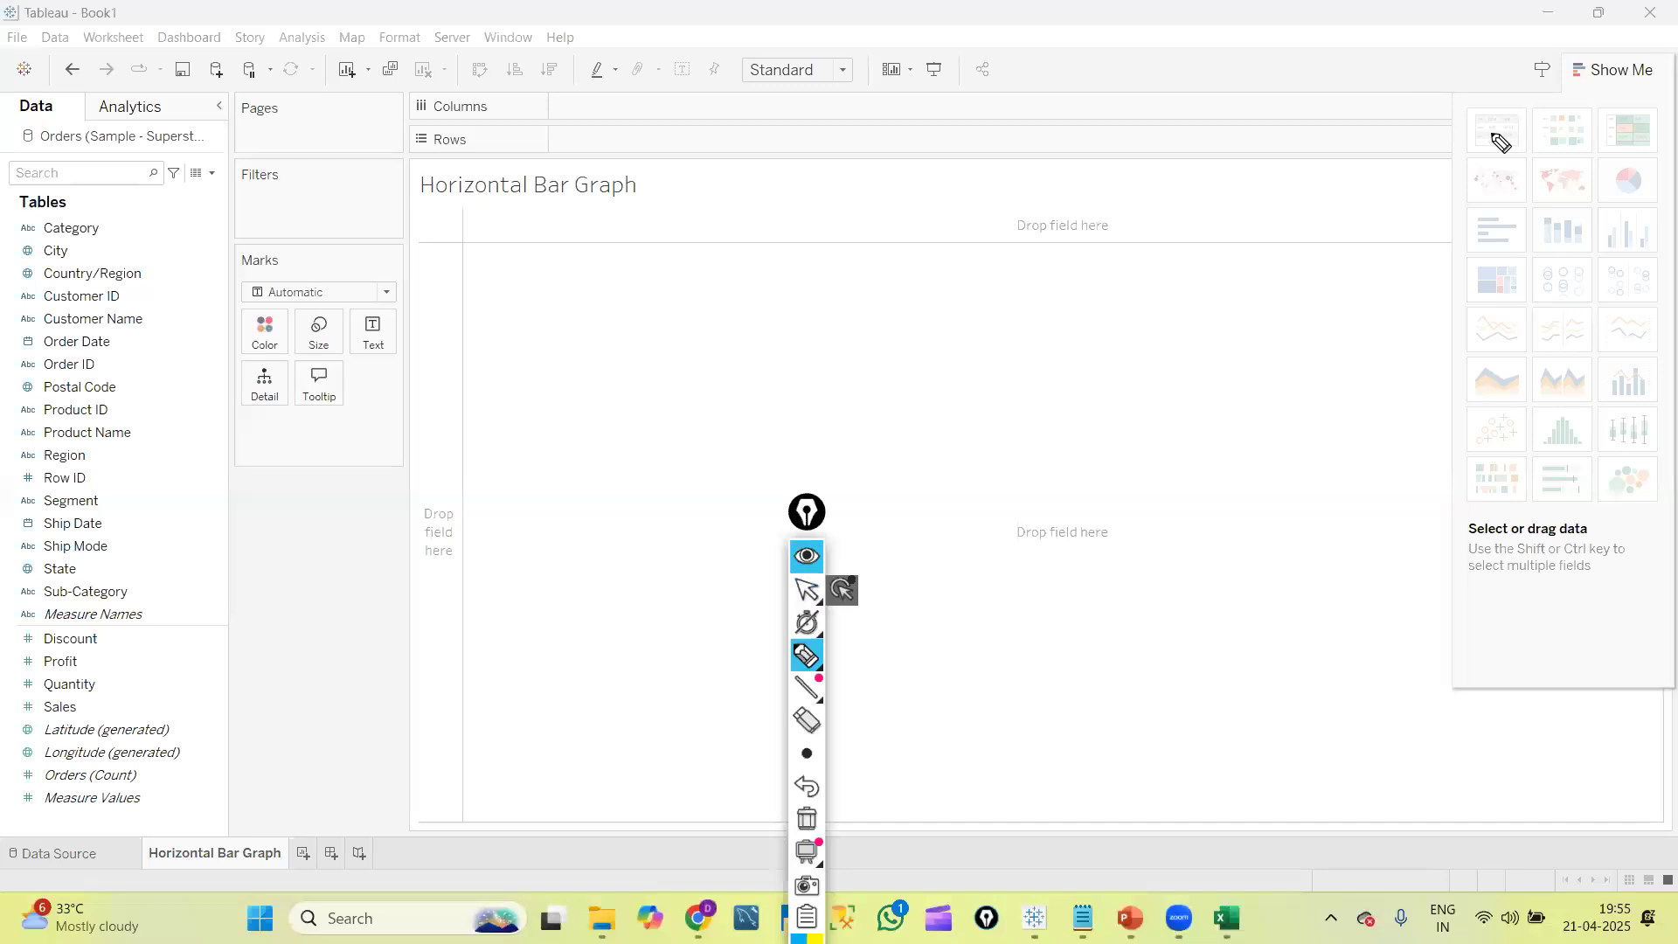
pyautogui.click(807, 589)
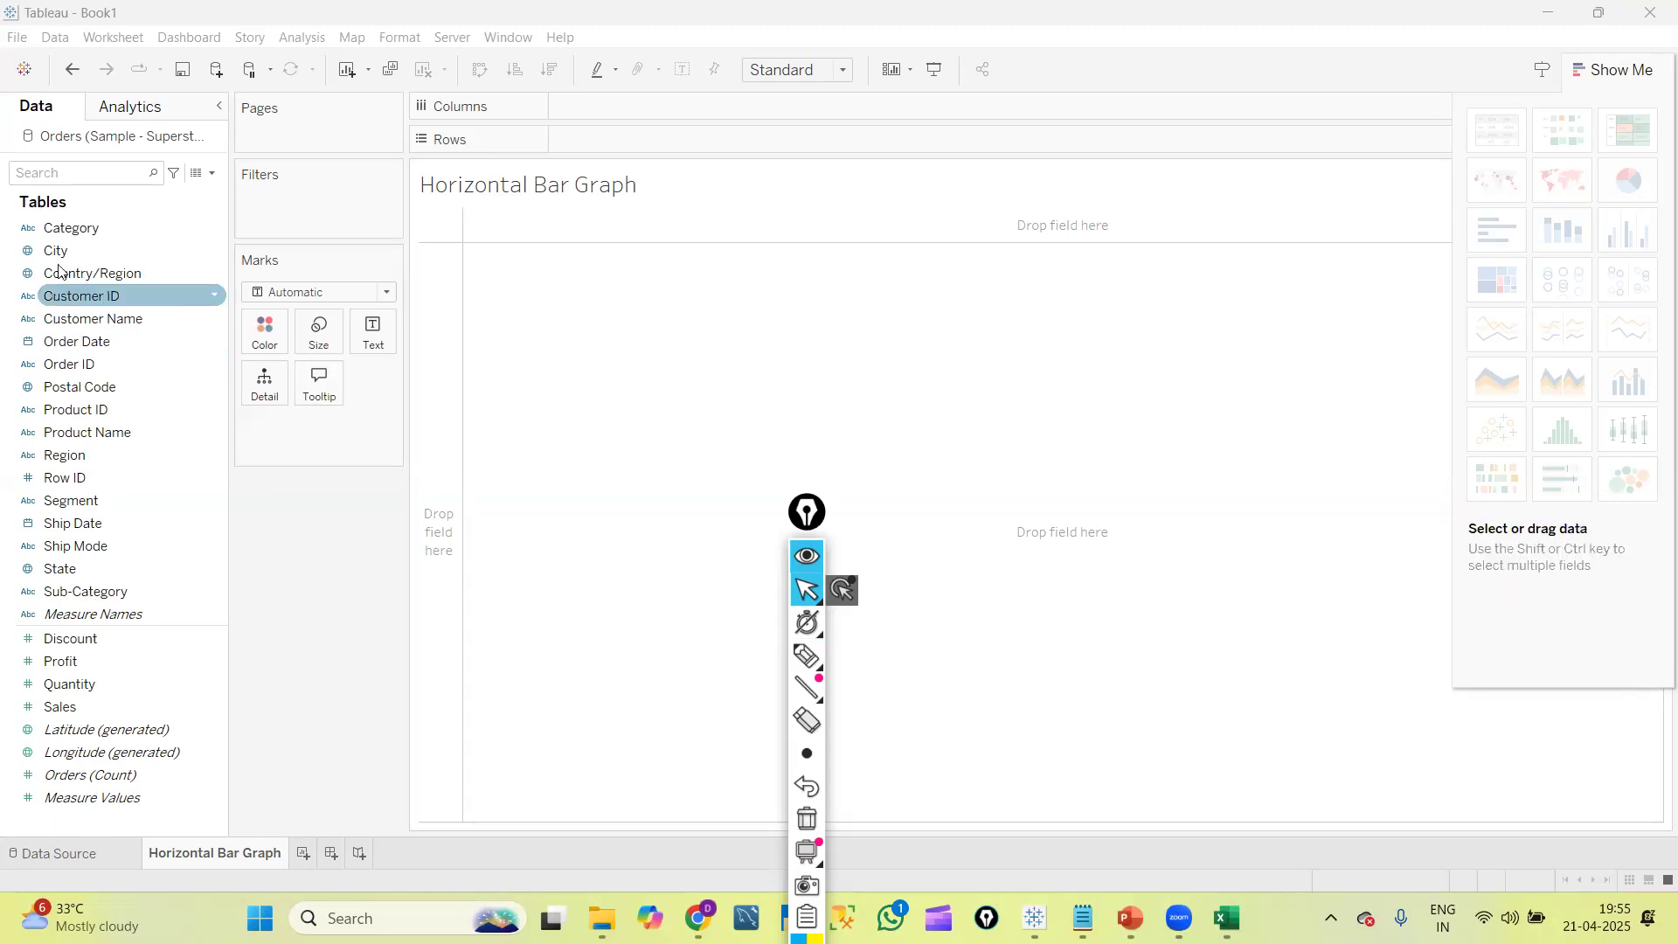
# Examine the Show Me field requirements for horizontal bars, scatter plots and continuous area charts
pyautogui.moveTo(1488, 248)
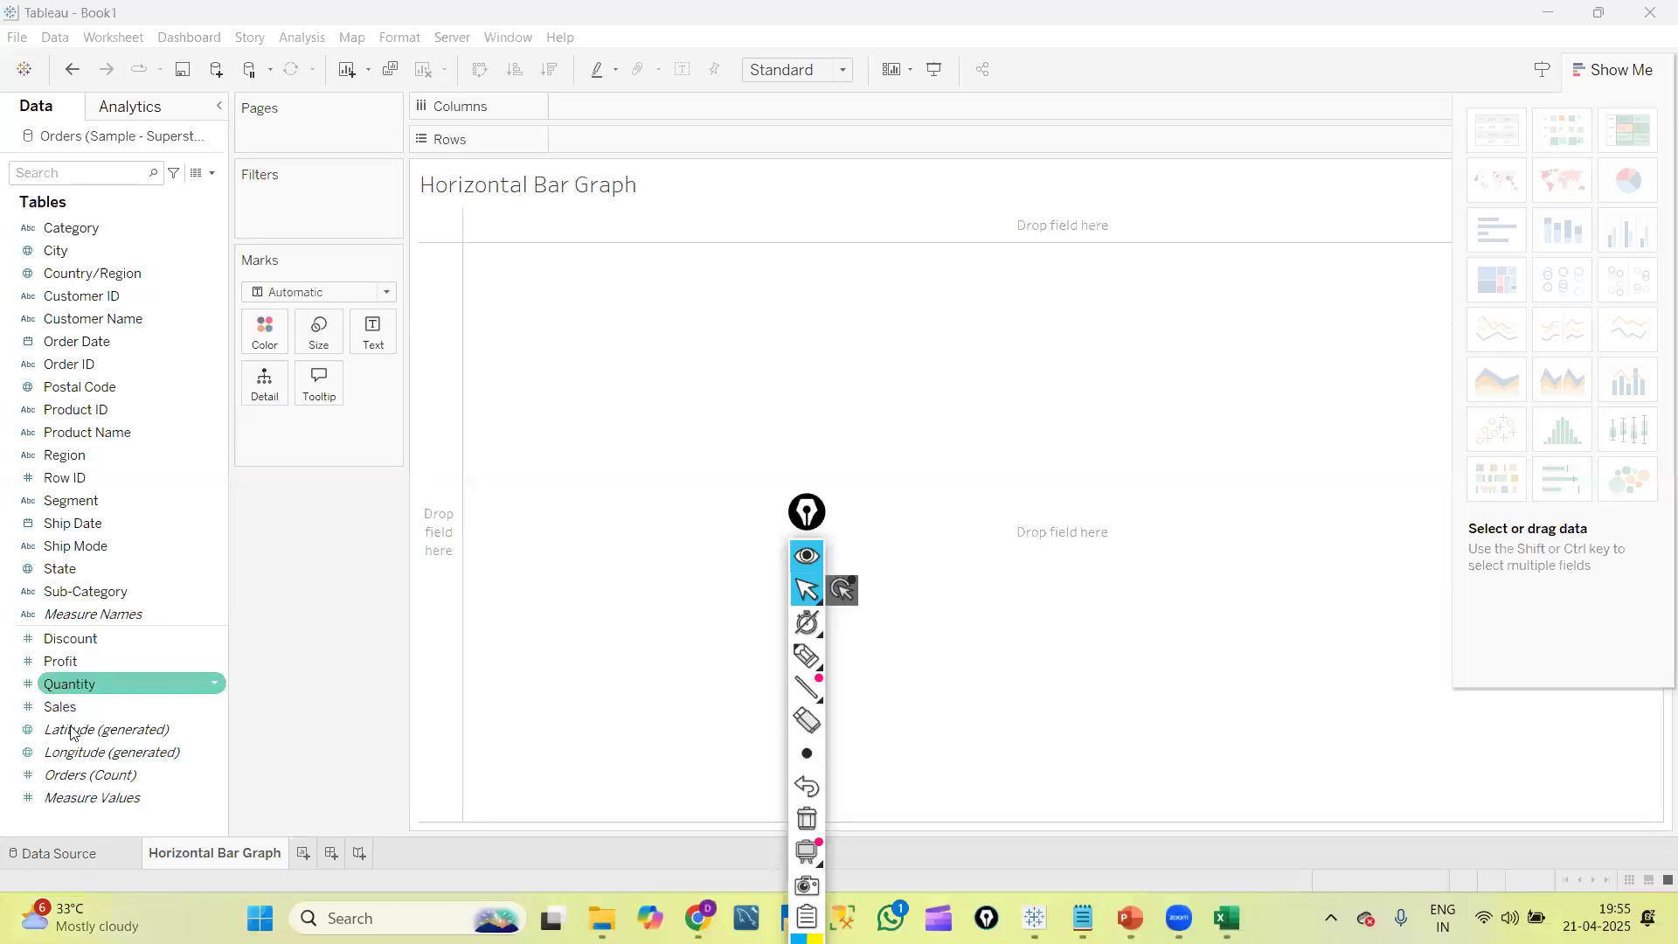
pyautogui.press('Down')
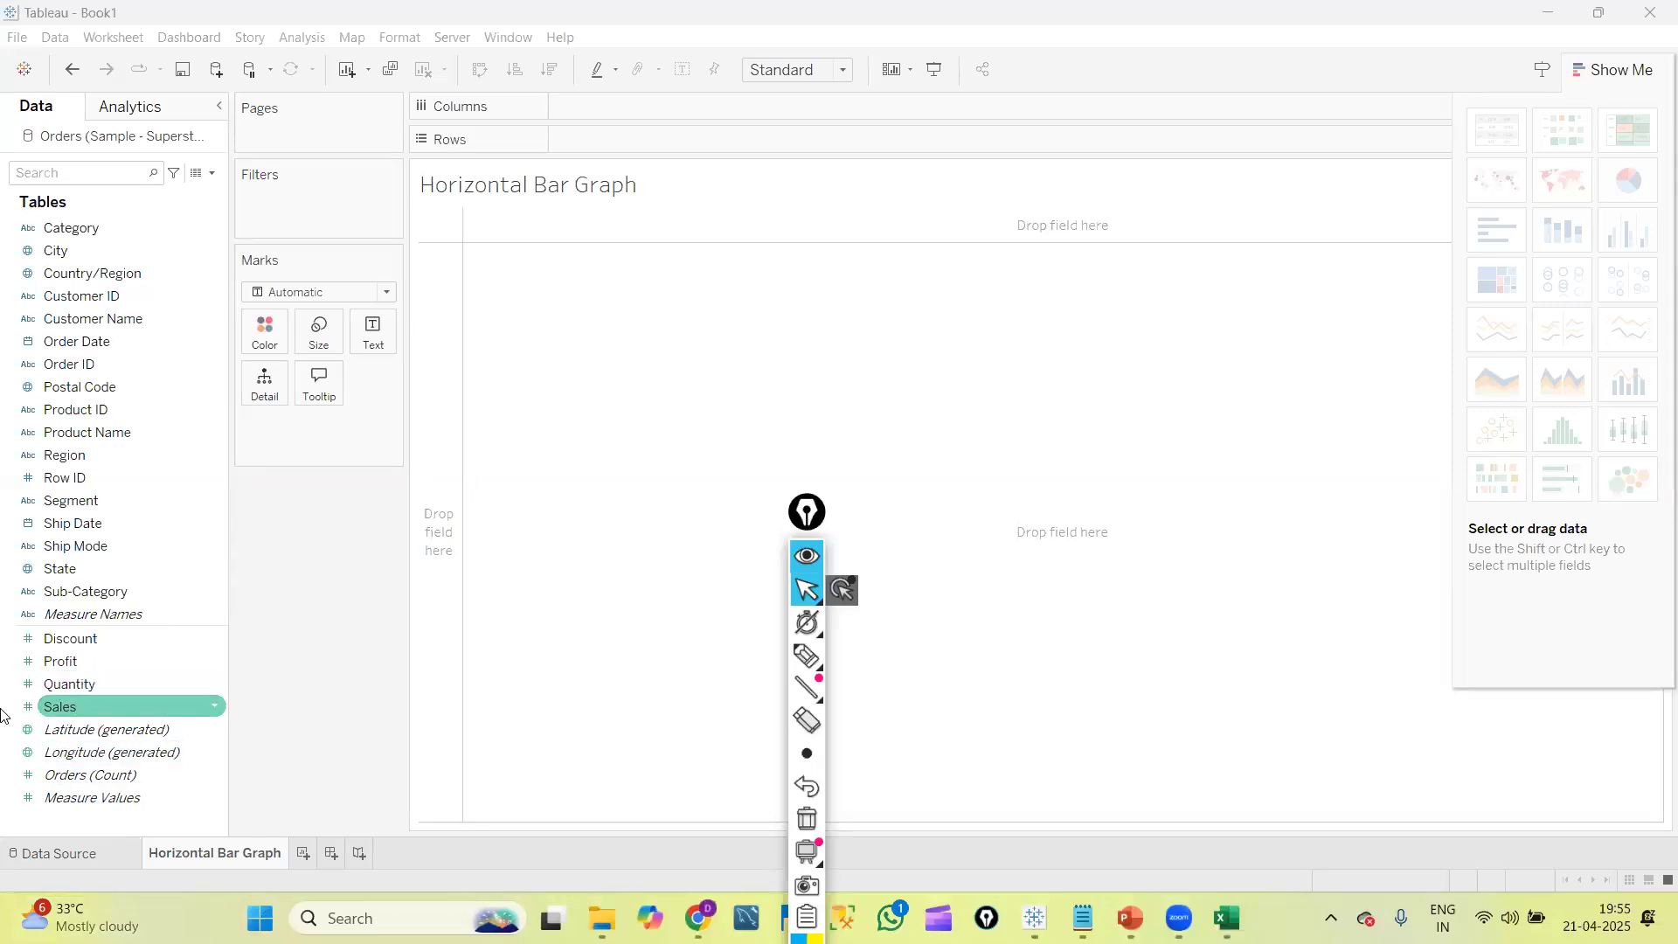
pyautogui.click(61, 662)
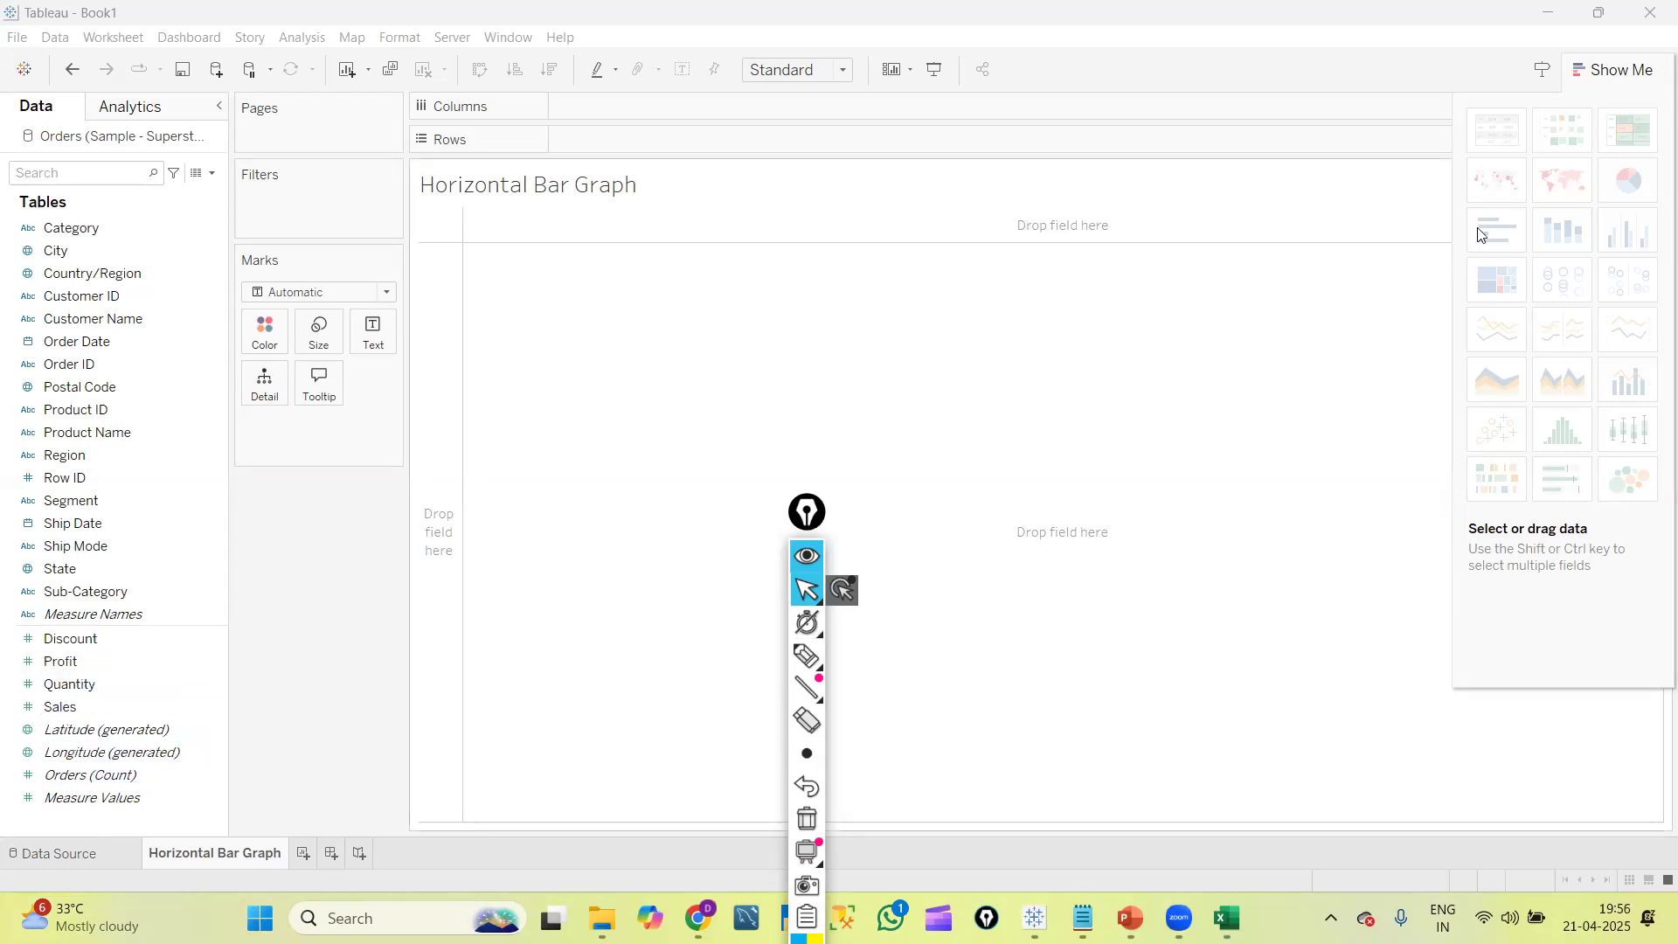
pyautogui.moveTo(1484, 231)
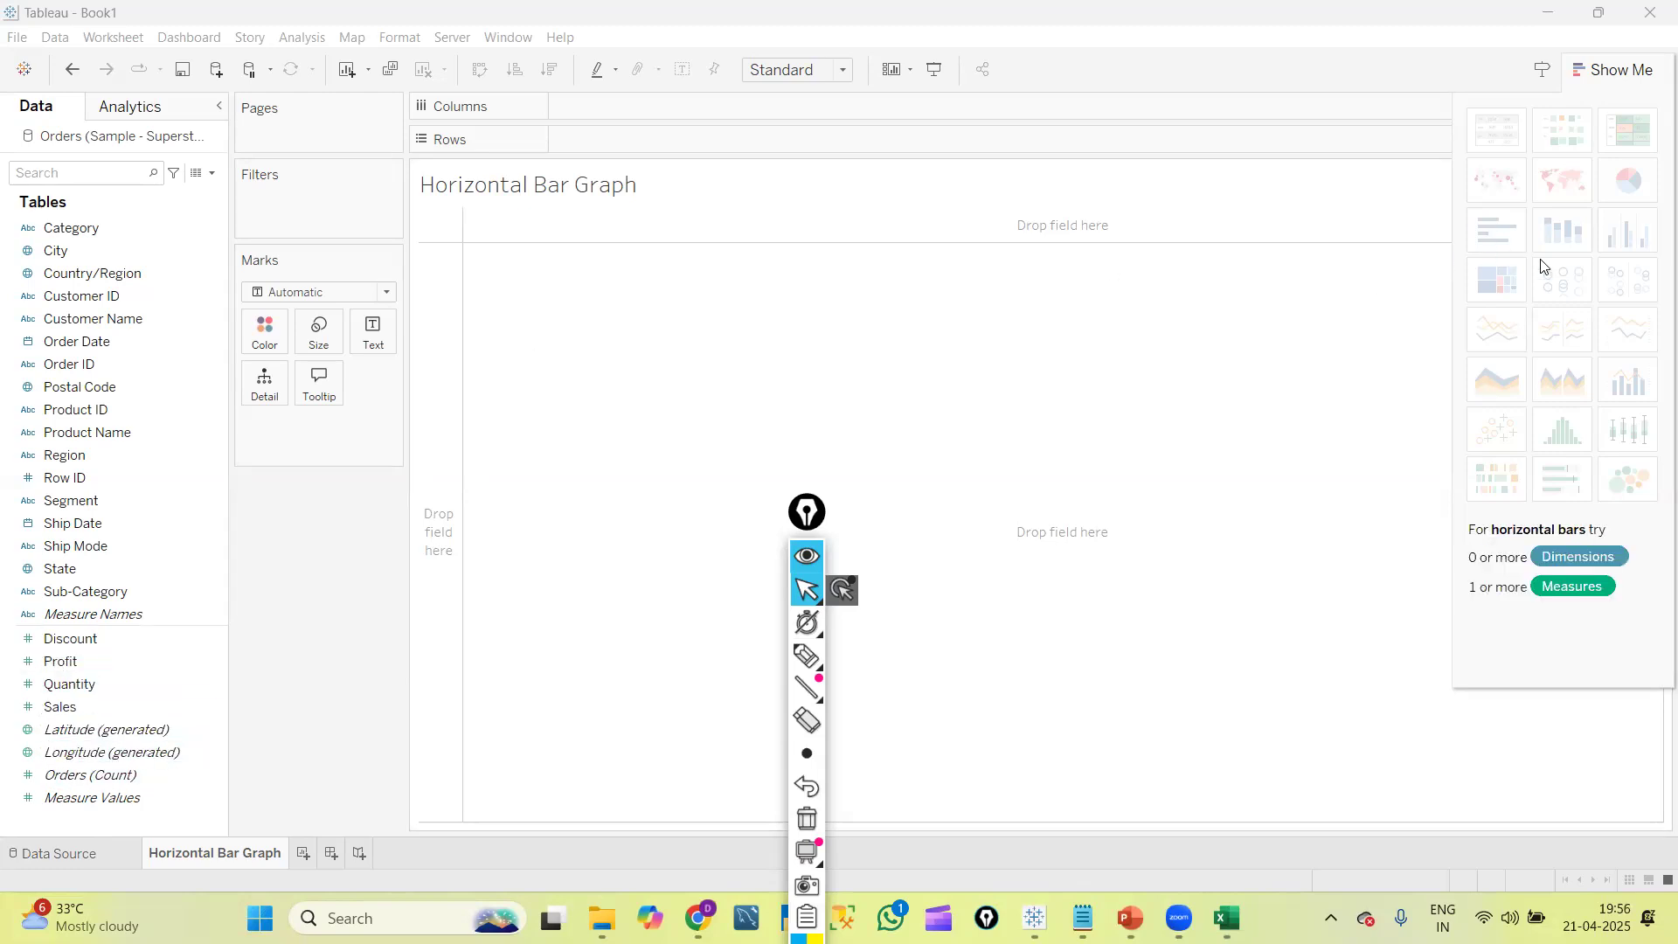
pyautogui.moveTo(1587, 447)
pyautogui.moveTo(1500, 440)
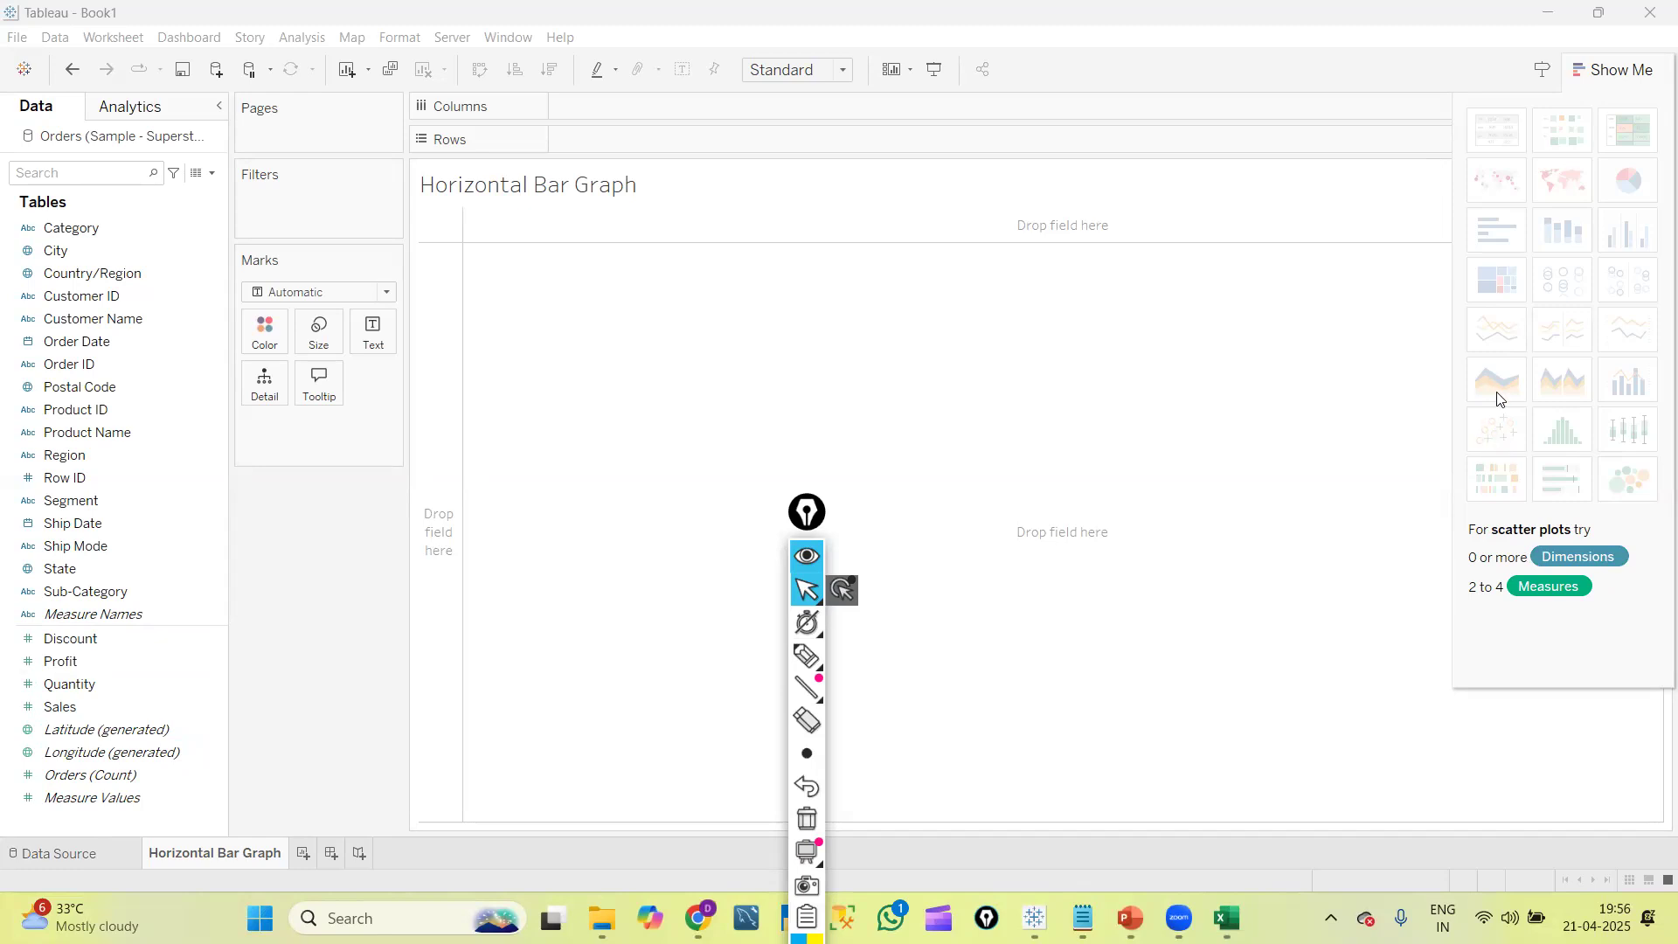
pyautogui.moveTo(1500, 391)
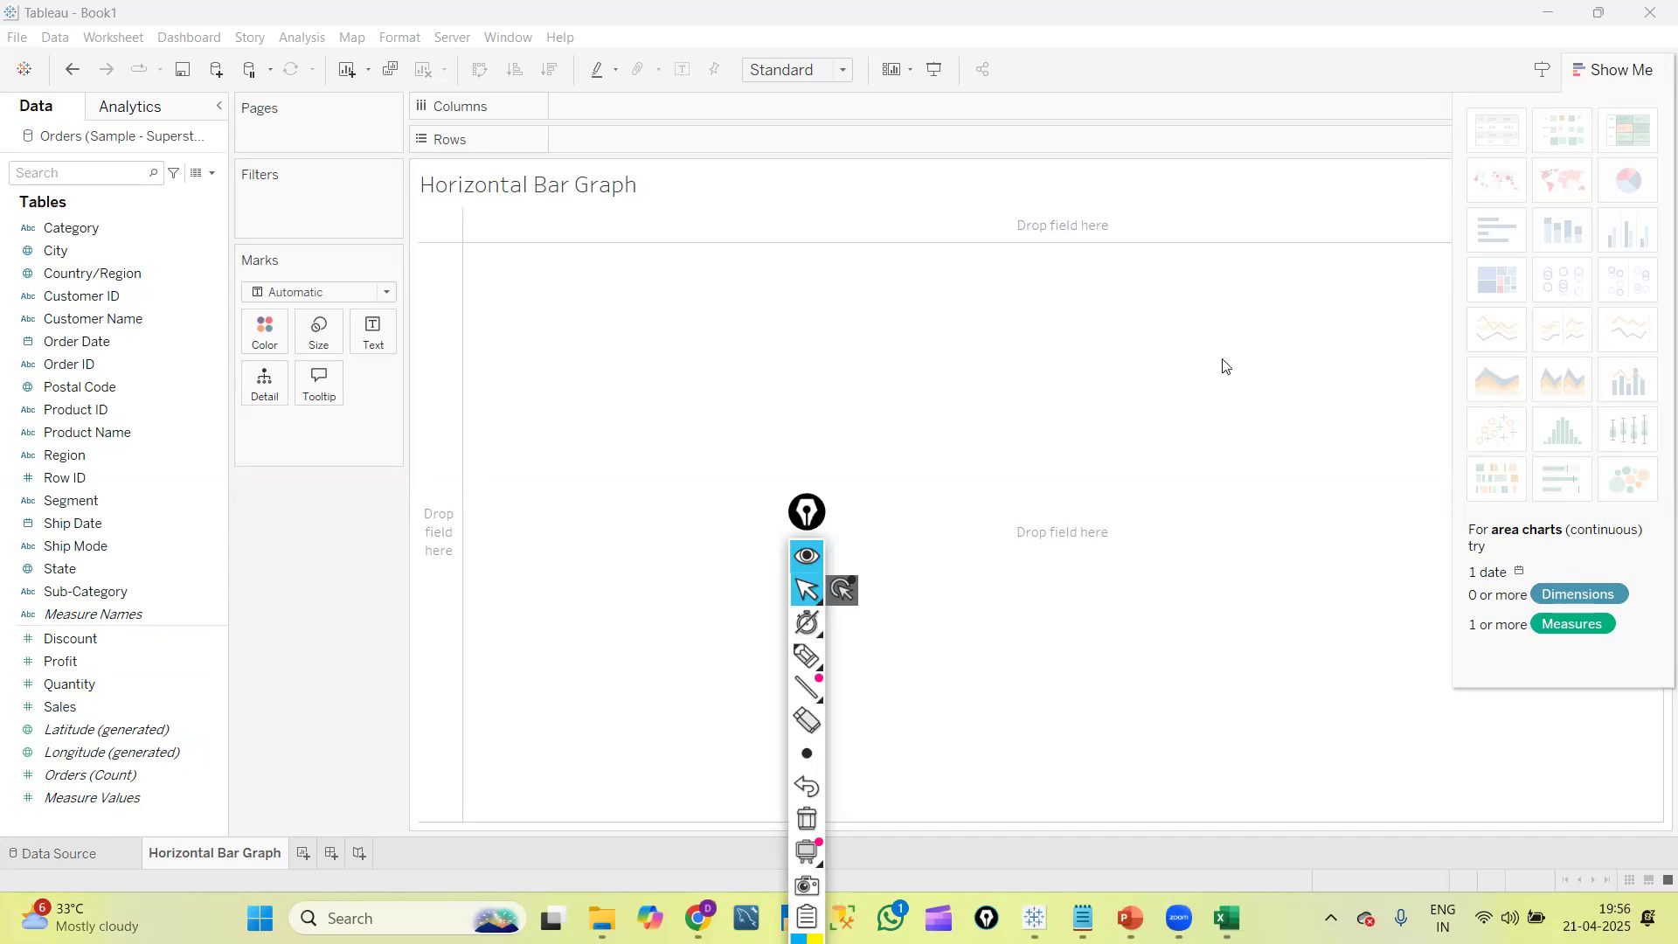
# Review the available dimensions and measures, such as Order Date, Category, Customer ID, Quantity, Profit and Sub-Category
pyautogui.click(63, 341)
pyautogui.click(119, 231)
pyautogui.click(81, 295)
pyautogui.click(70, 683)
pyautogui.click(60, 660)
pyautogui.click(69, 363)
pyautogui.click(73, 523)
pyautogui.click(87, 590)
pyautogui.click(48, 455)
pyautogui.click(1451, 184)
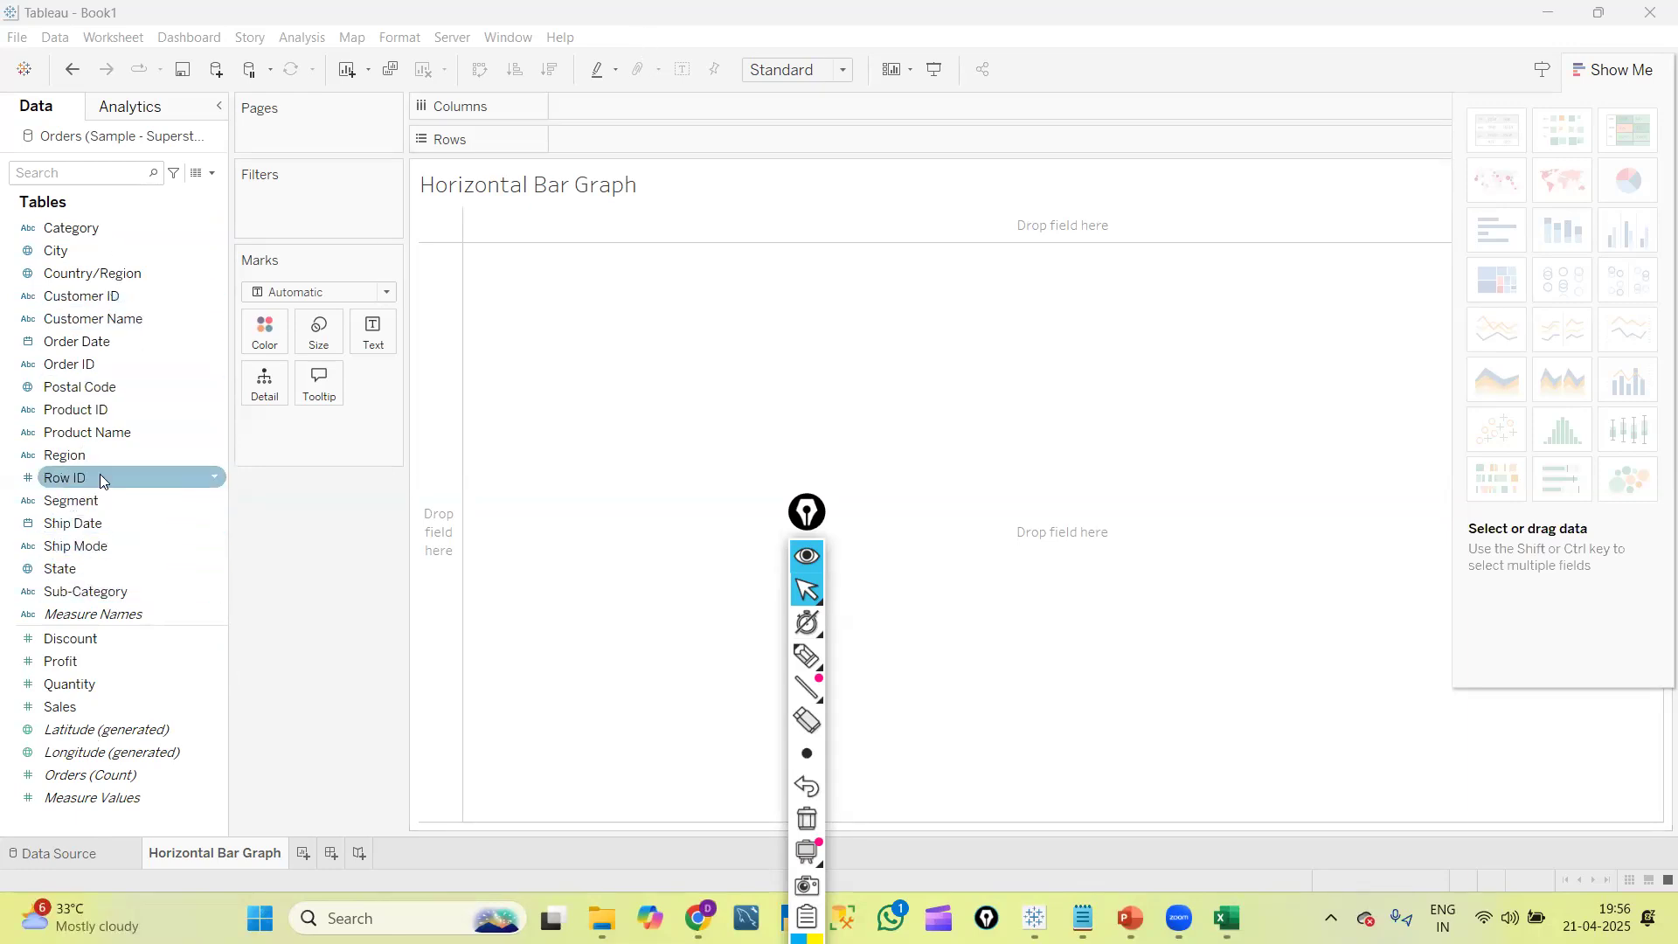
# Build a text table of summed Sales for each Sub-Category on the Horizontal Bar Graph sheet
pyautogui.doubleClick(79, 591)
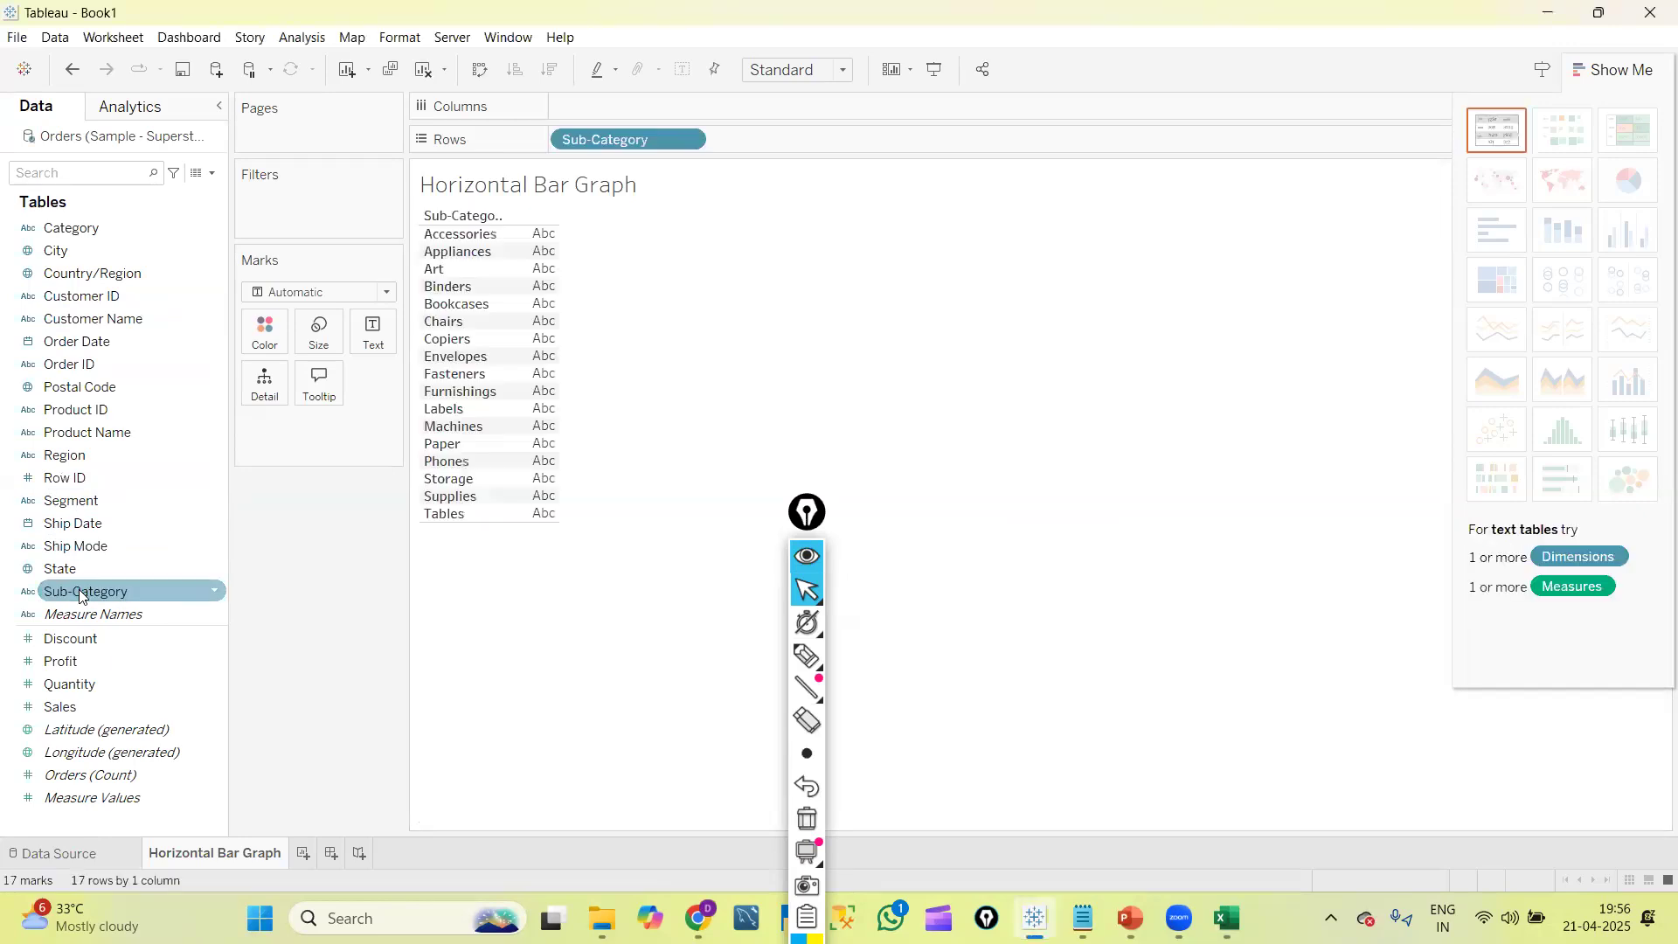
pyautogui.click(931, 361)
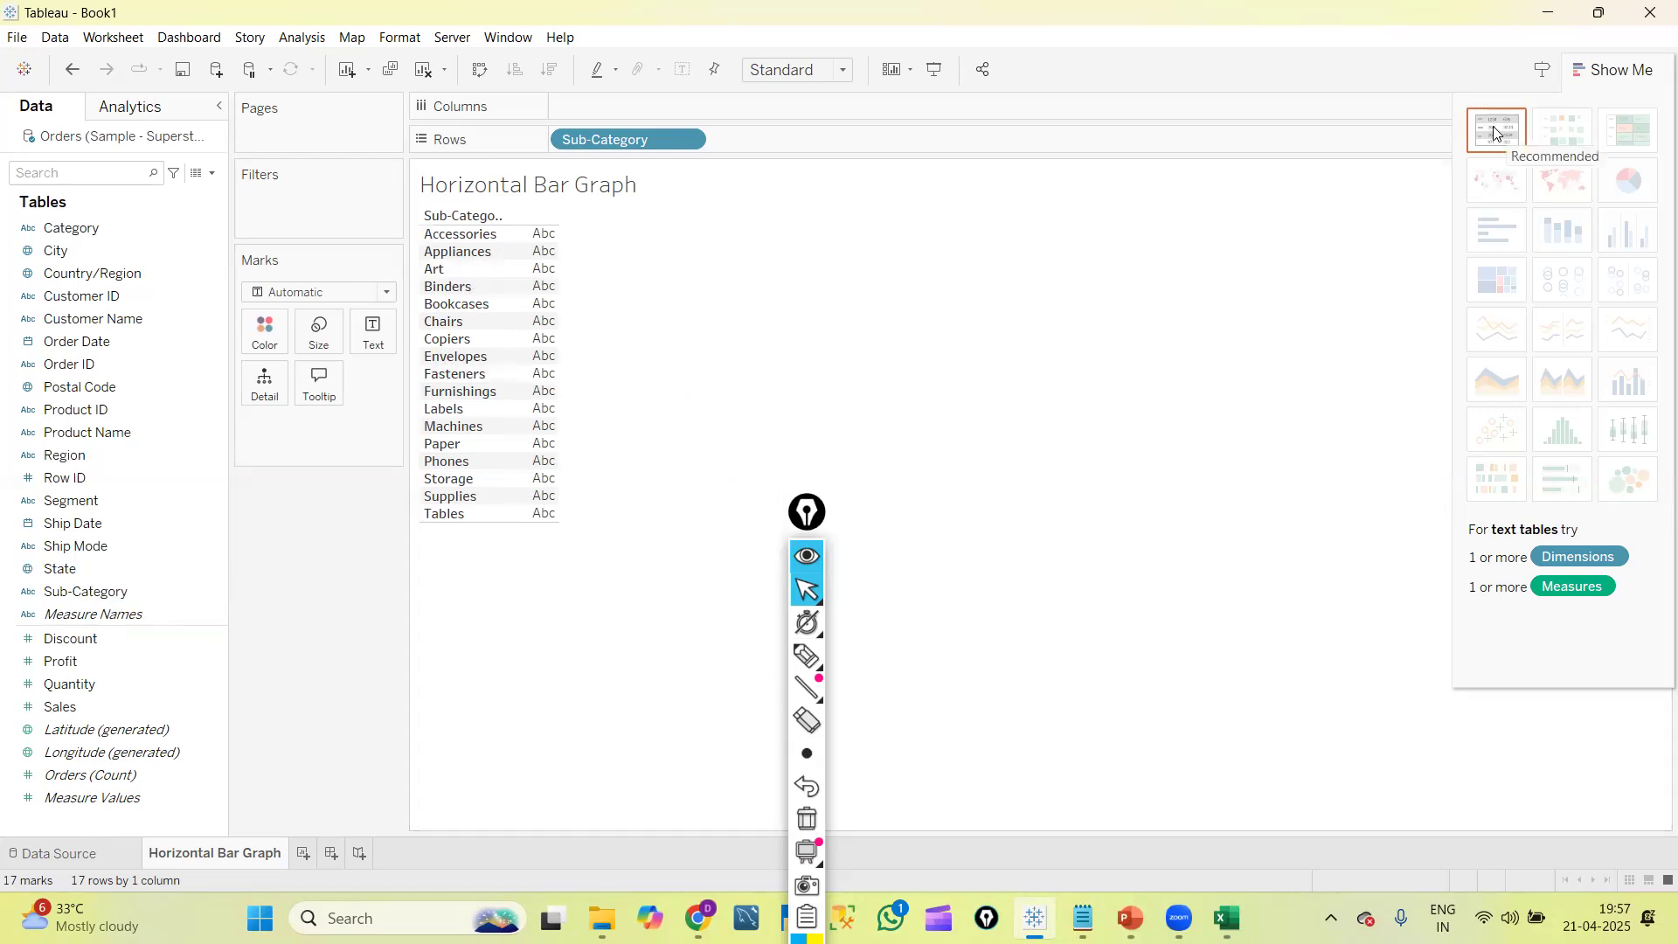
pyautogui.click(72, 713)
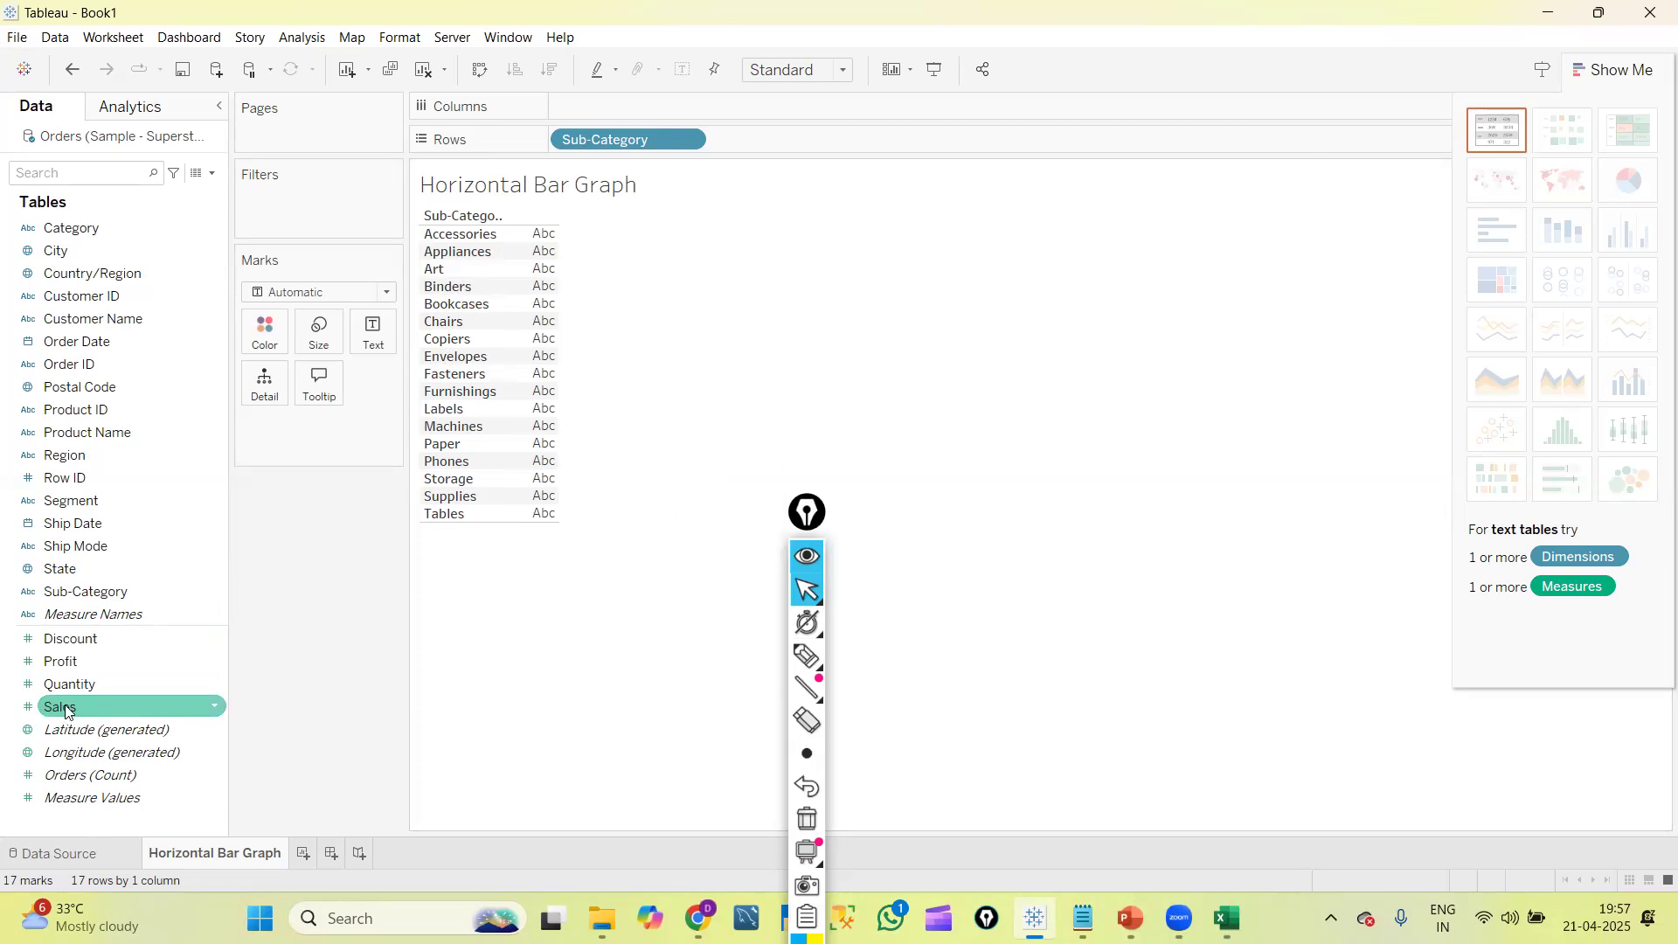
pyautogui.click(64, 704)
pyautogui.doubleClick(64, 704)
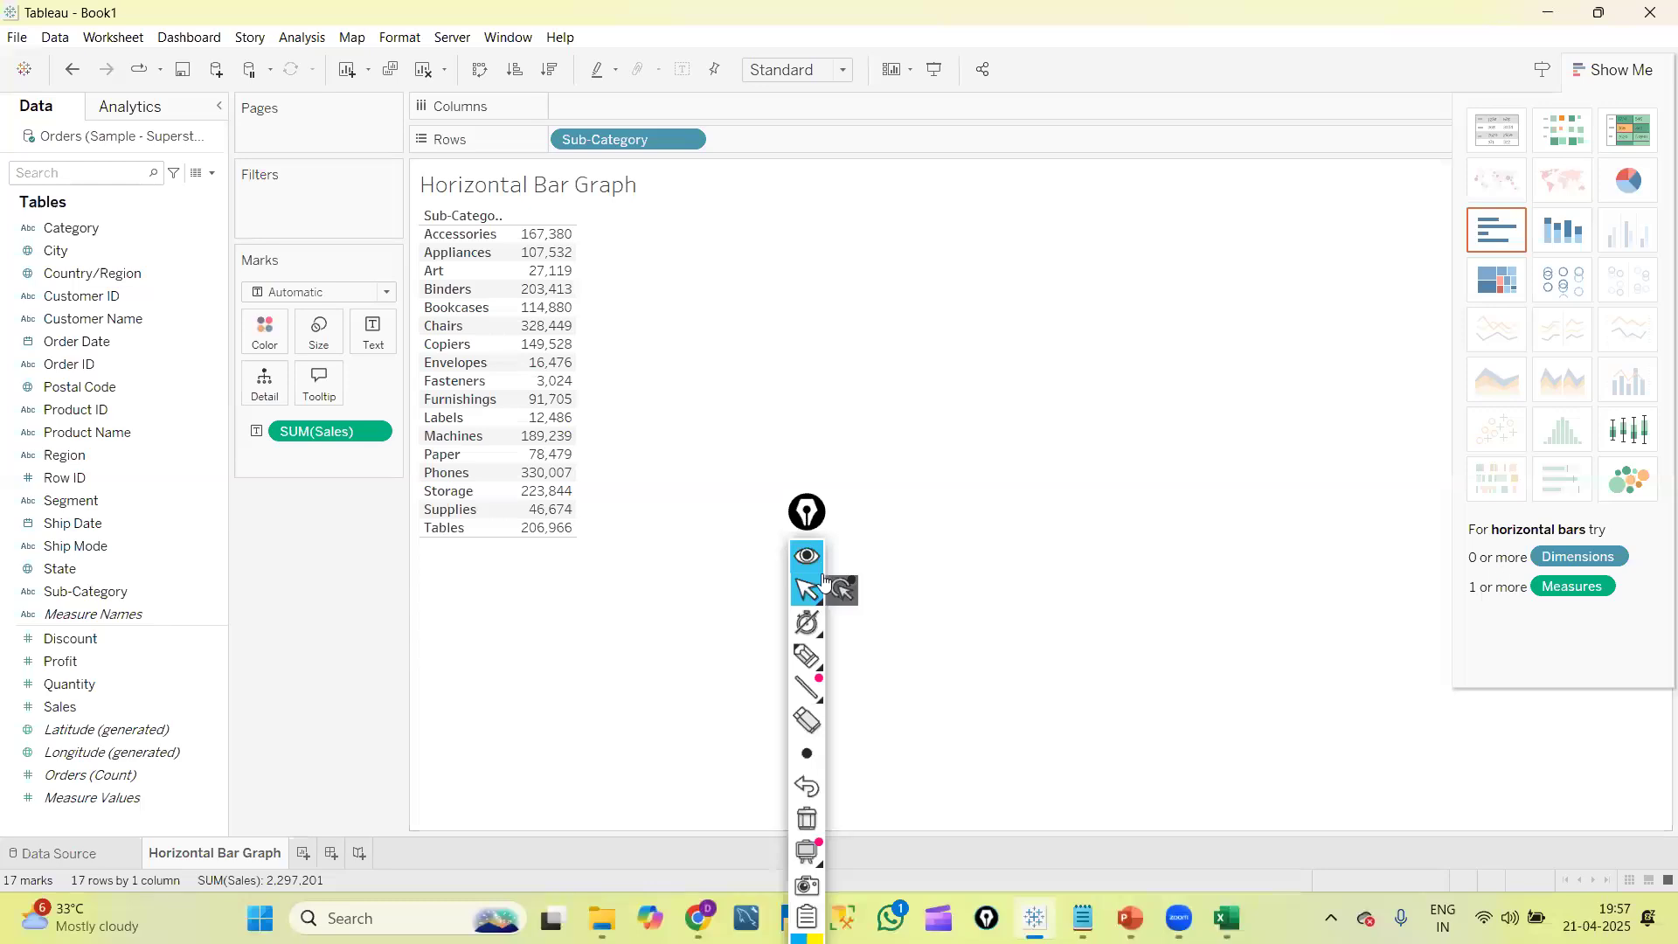
# Tick the Sub-Category pill on Rows and the SUM(Sales) pill on Marks with the pink pen
pyautogui.click(814, 658)
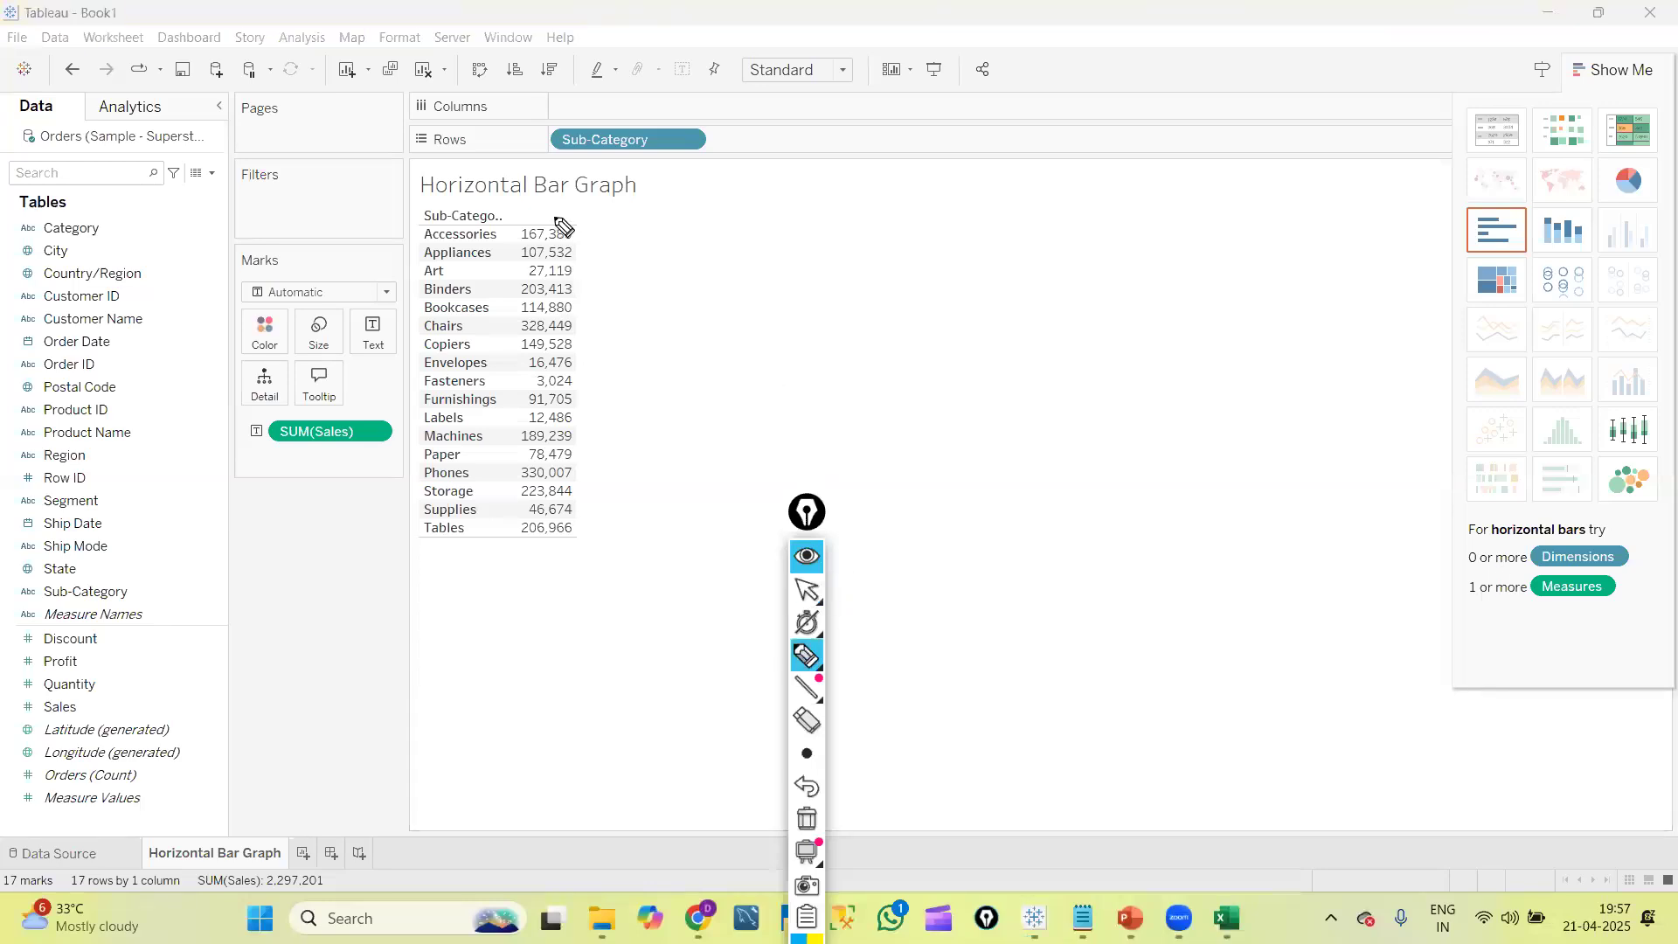
pyautogui.moveTo(709, 138); pyautogui.dragTo(762, 70)
pyautogui.moveTo(354, 440); pyautogui.dragTo(387, 369)
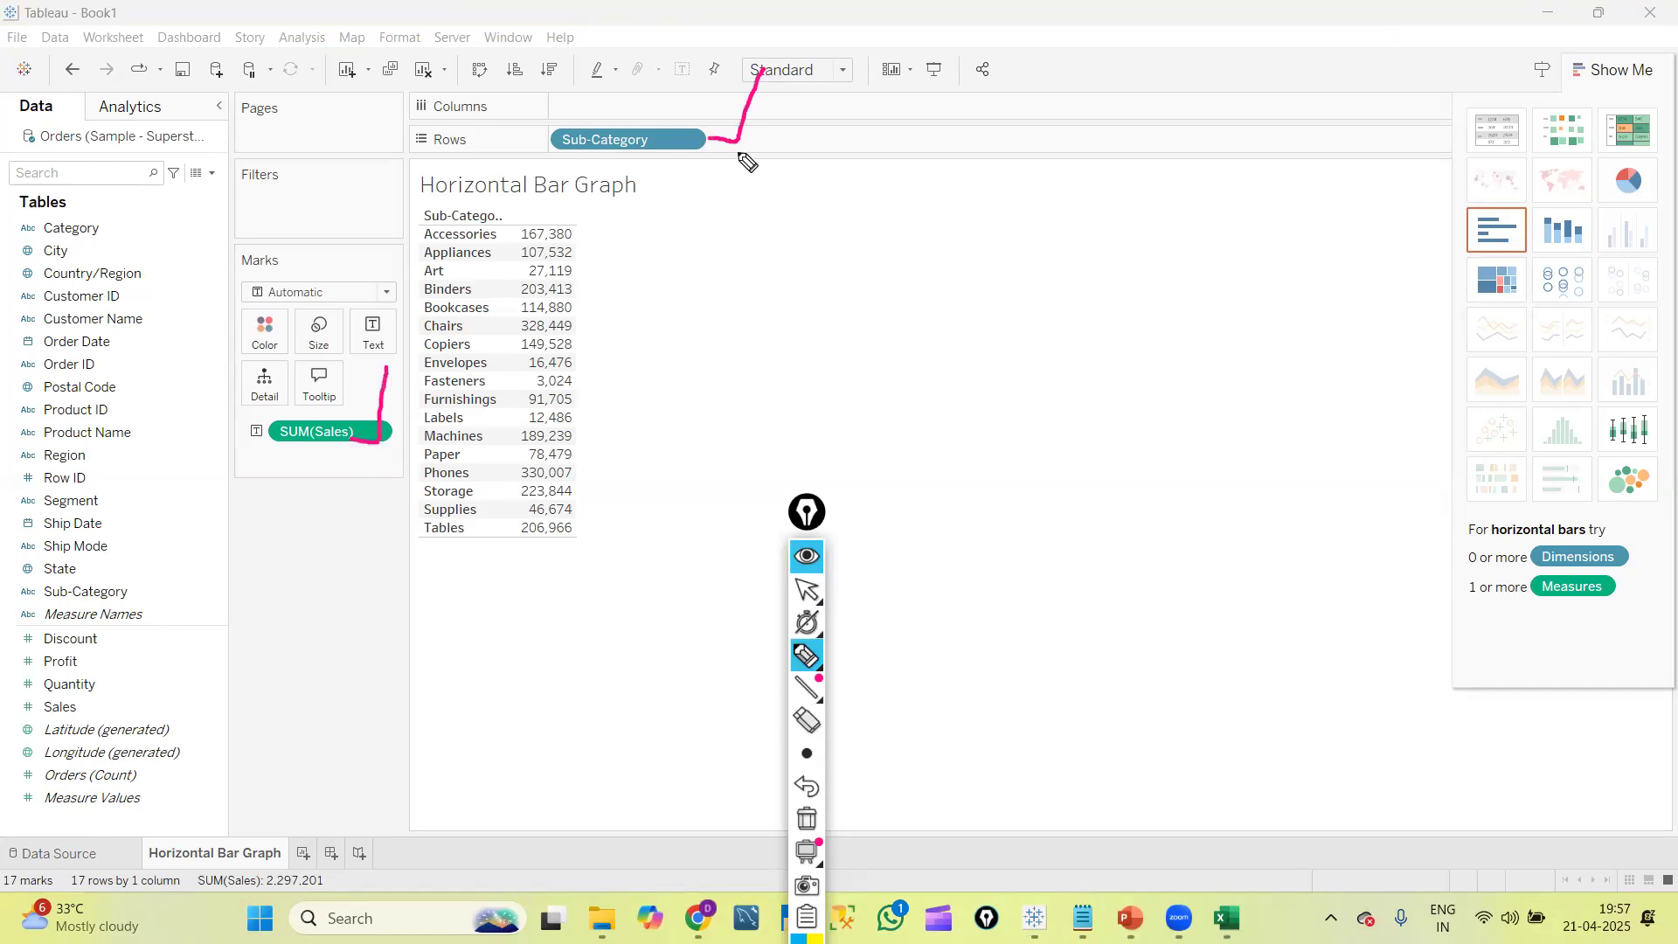
# Write a boxed "10" in pink with an arrow towards the Show Me charts, clearing the ink once shown
pyautogui.moveTo(823, 266); pyautogui.dragTo(855, 359)
pyautogui.moveTo(886, 278)
pyautogui.mouseDown()
pyautogui.moveTo(909, 331)
pyautogui.moveTo(887, 276)
pyautogui.mouseUp()
pyautogui.moveTo(909, 204)
pyautogui.mouseDown()
pyautogui.moveTo(865, 453)
pyautogui.moveTo(945, 199)
pyautogui.moveTo(792, 229)
pyautogui.mouseUp()
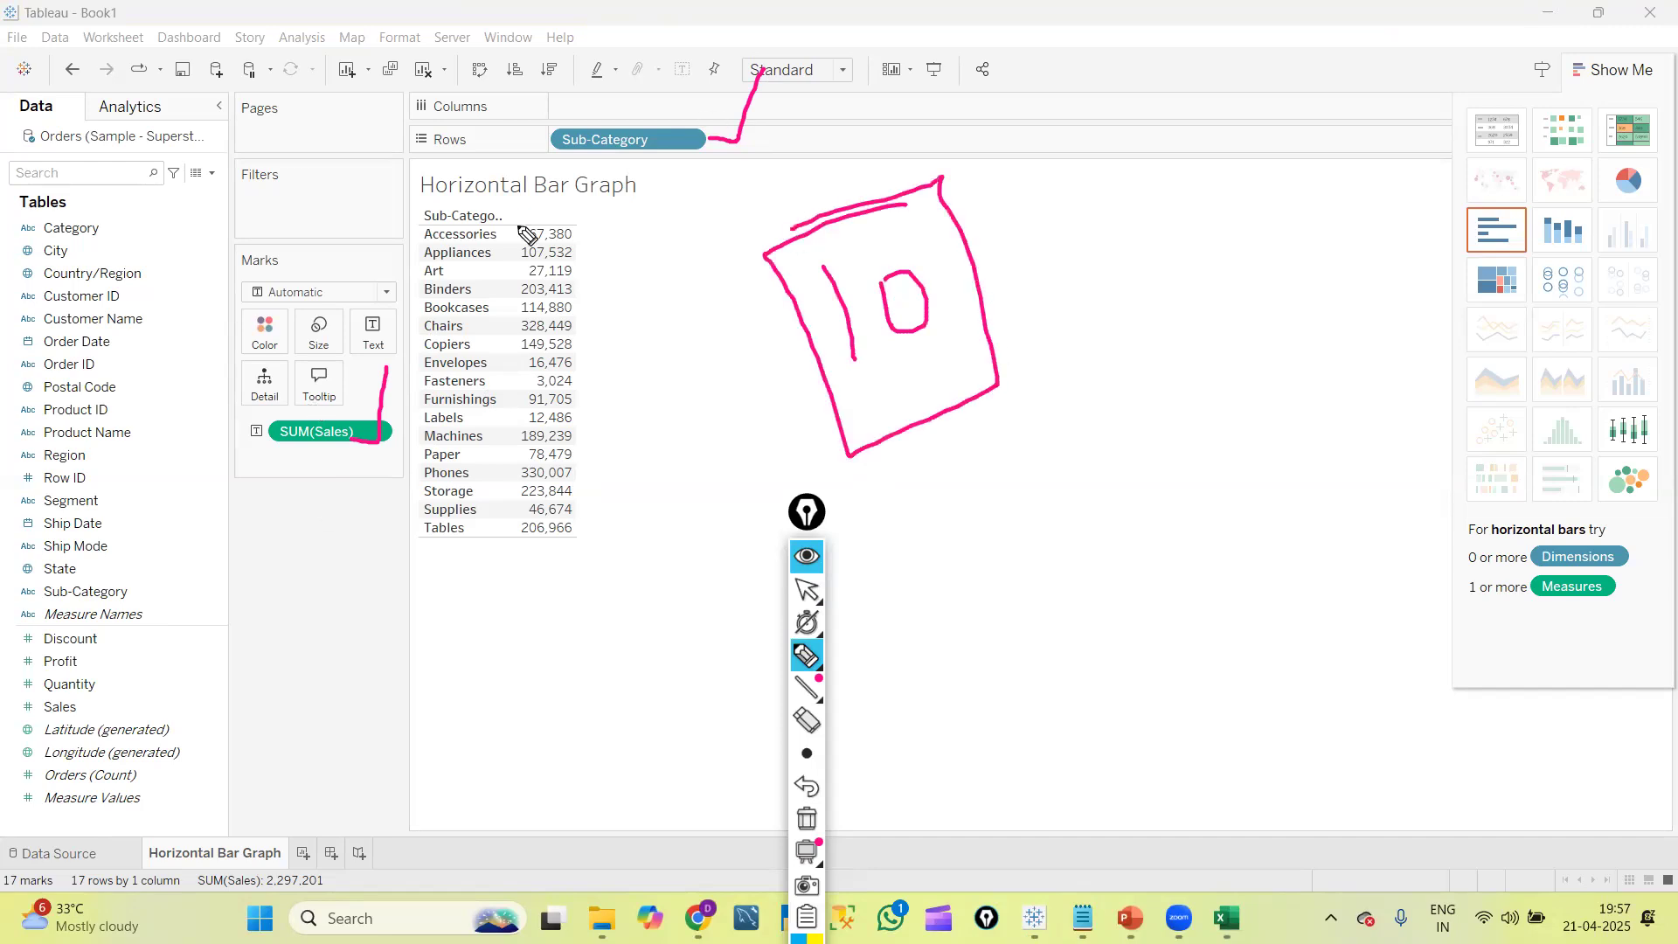
pyautogui.moveTo(914, 200)
pyautogui.mouseDown()
pyautogui.moveTo(1397, 223)
pyautogui.moveTo(1330, 305)
pyautogui.mouseUp()
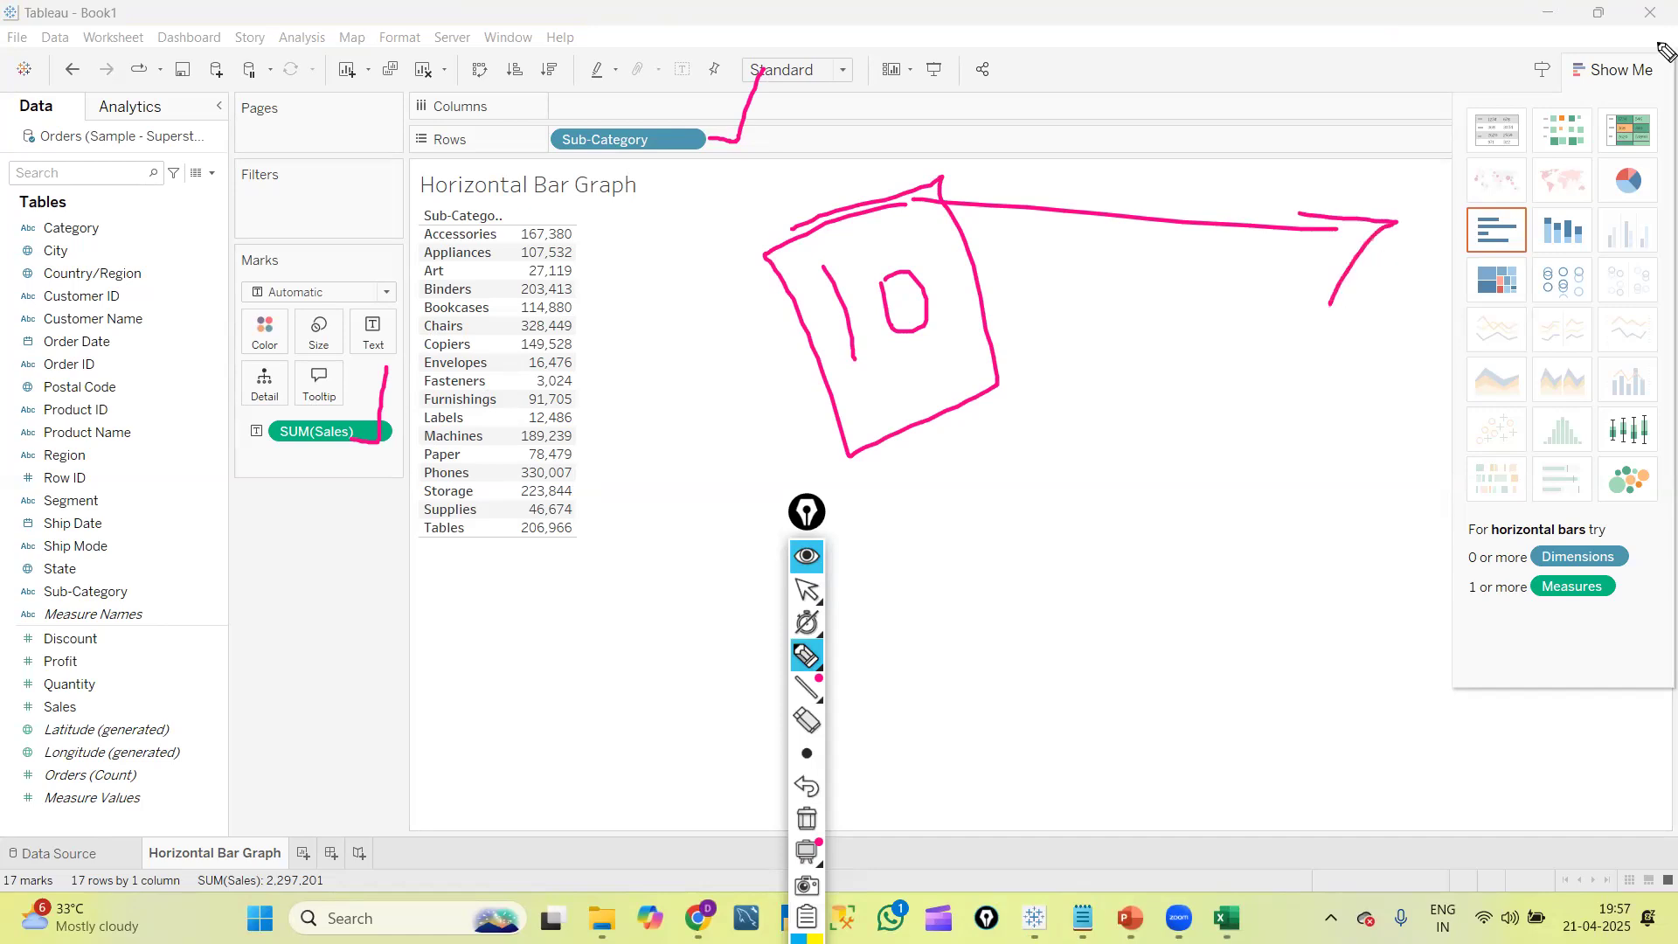
pyautogui.click(806, 819)
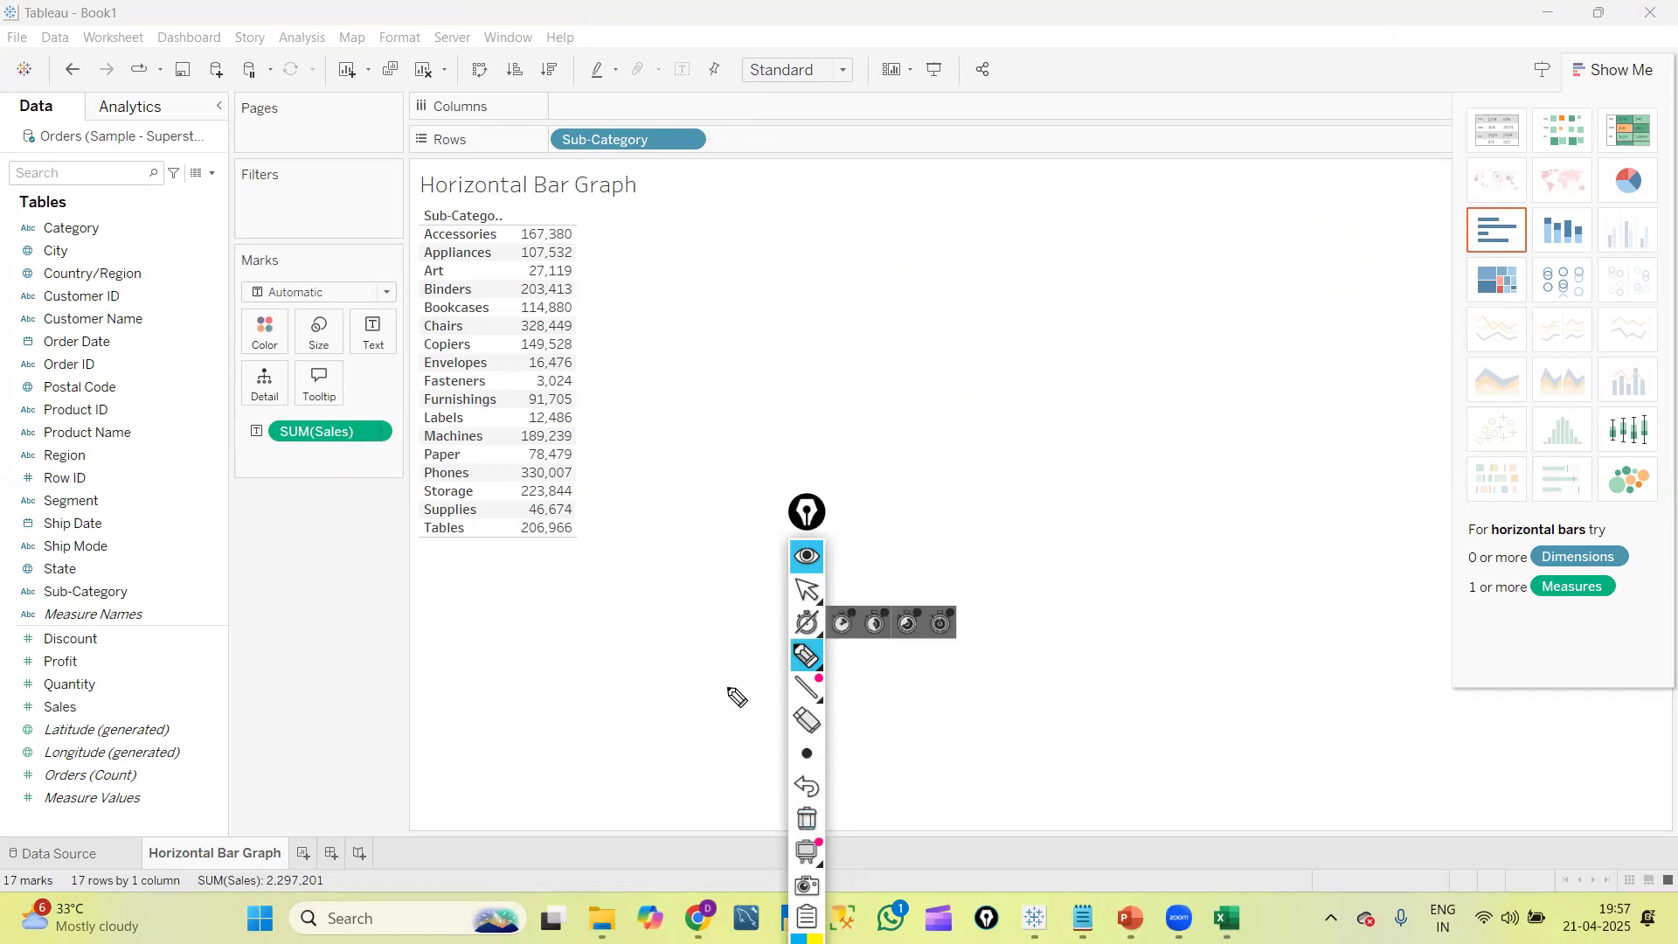
pyautogui.click(817, 593)
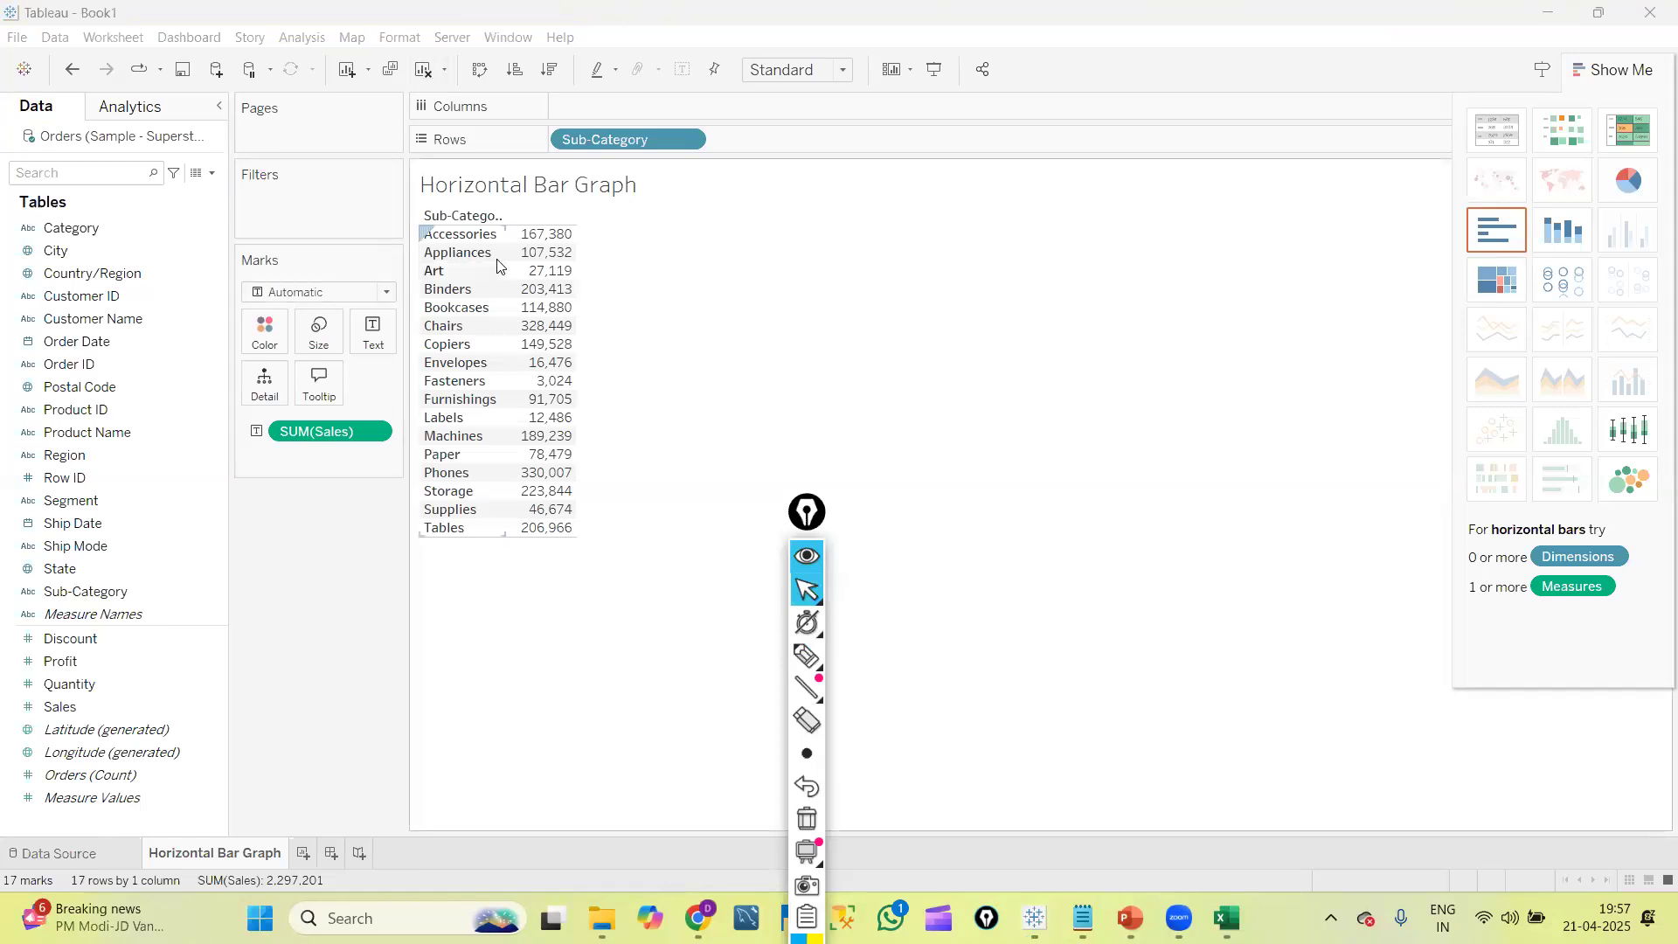
# Clear the sheet, chart Sub-Category on Rows against Sales on Columns, and clear the sheet again
pyautogui.click(426, 75)
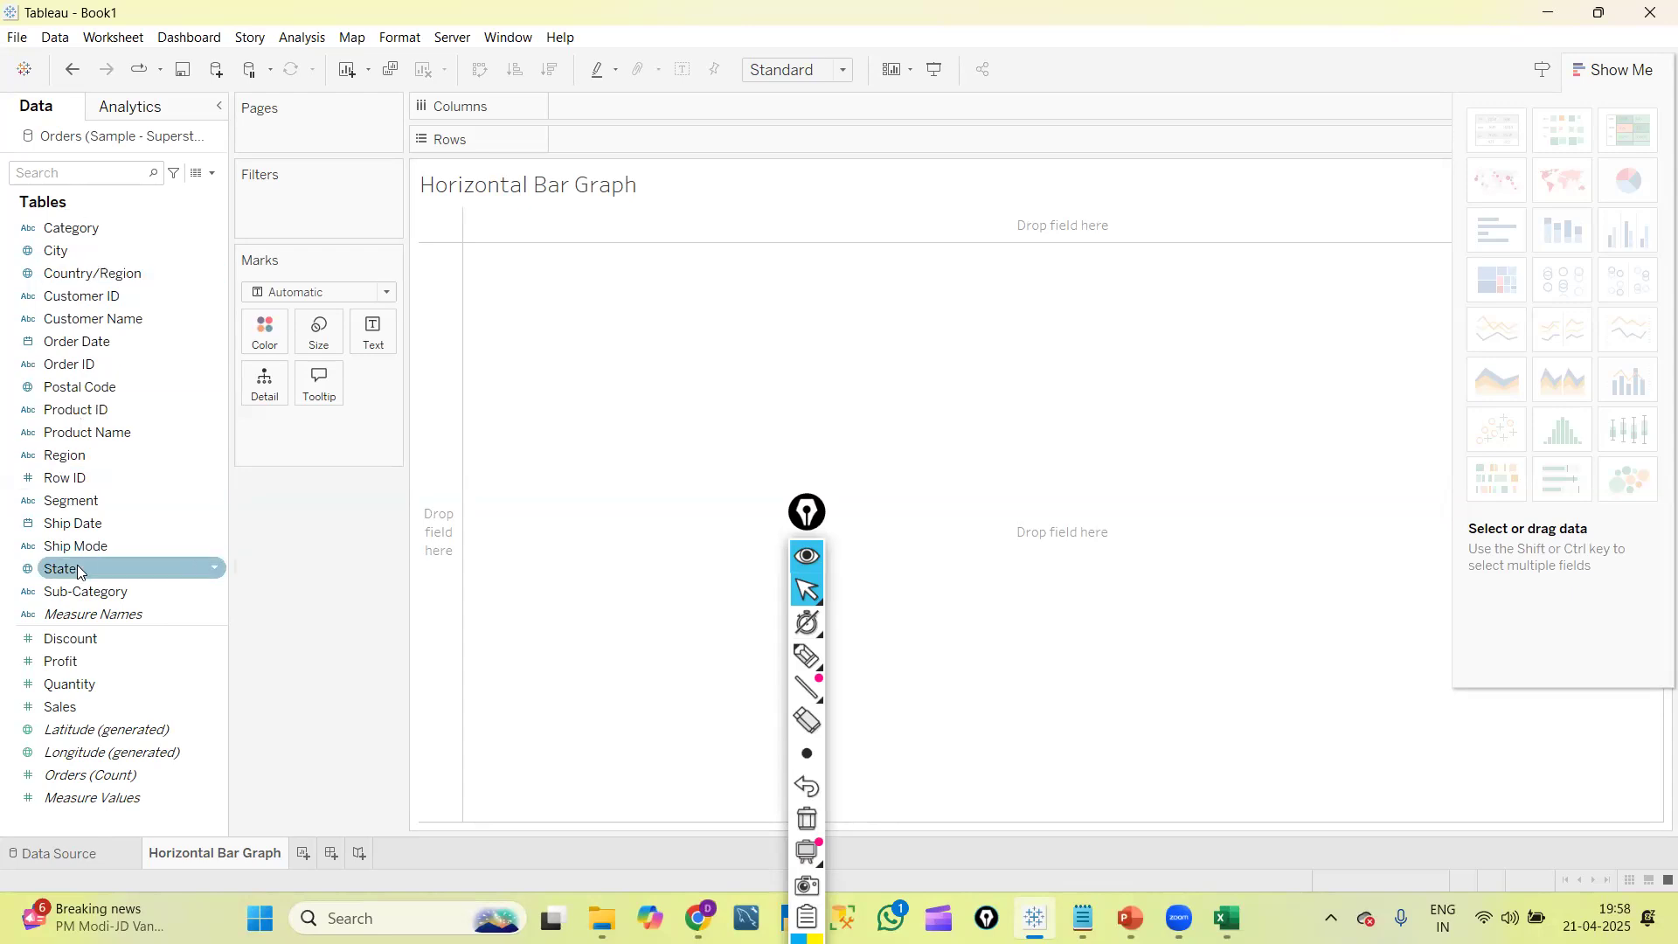
pyautogui.moveTo(77, 592); pyautogui.dragTo(596, 140)
pyautogui.moveTo(65, 707); pyautogui.dragTo(619, 112)
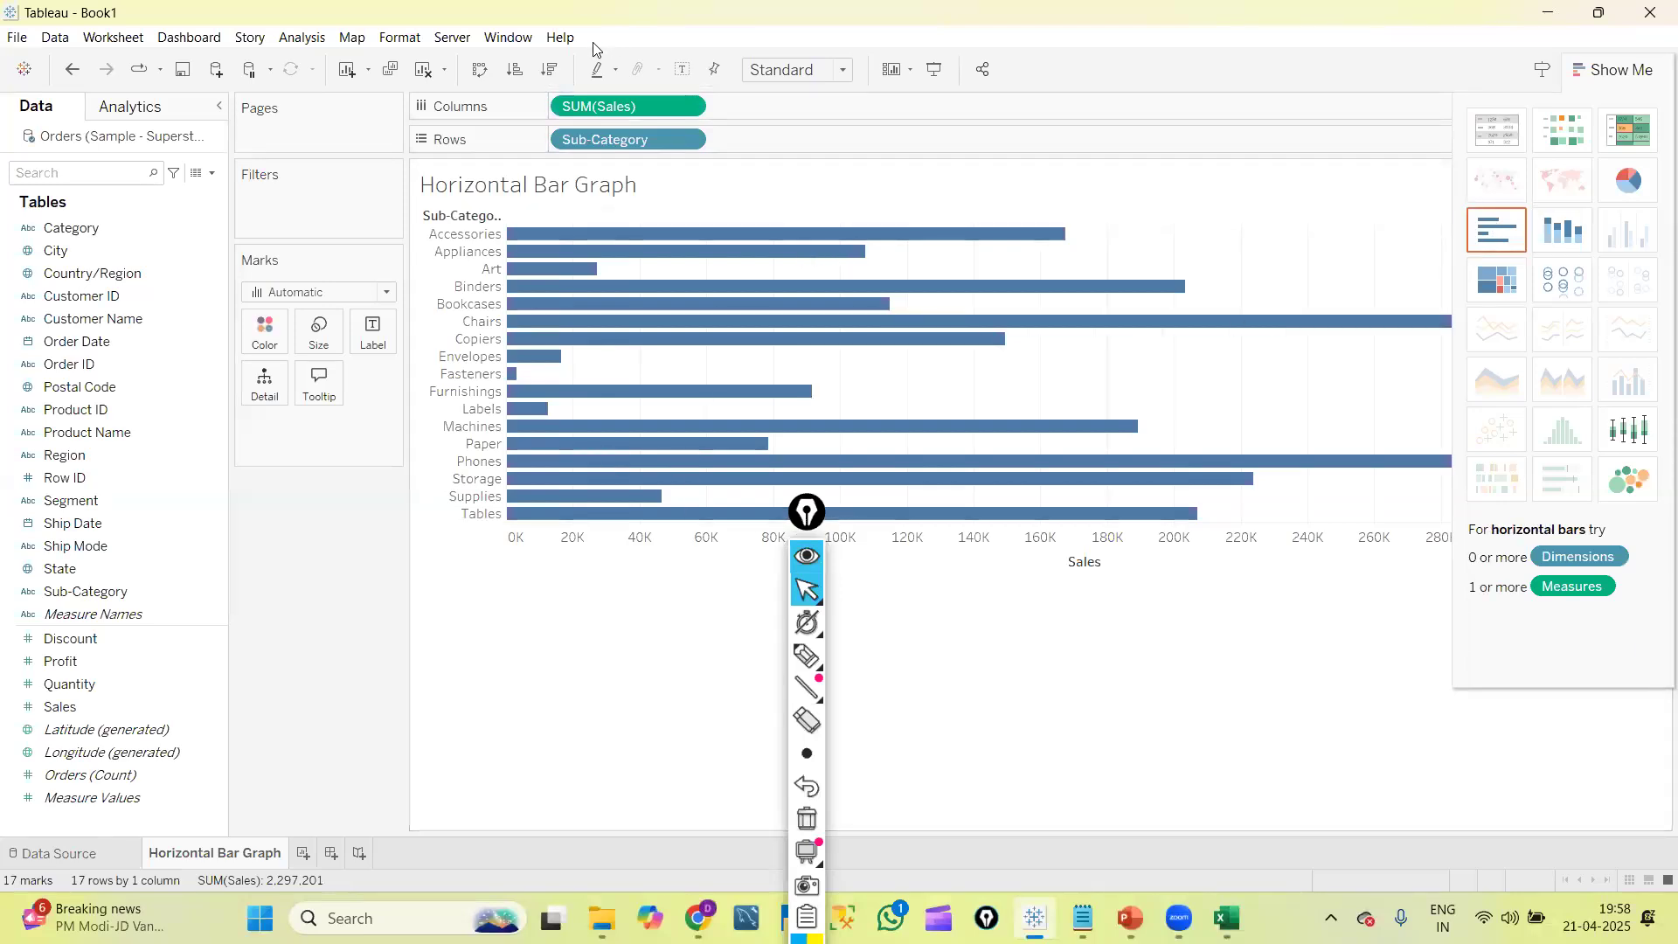
pyautogui.click(422, 71)
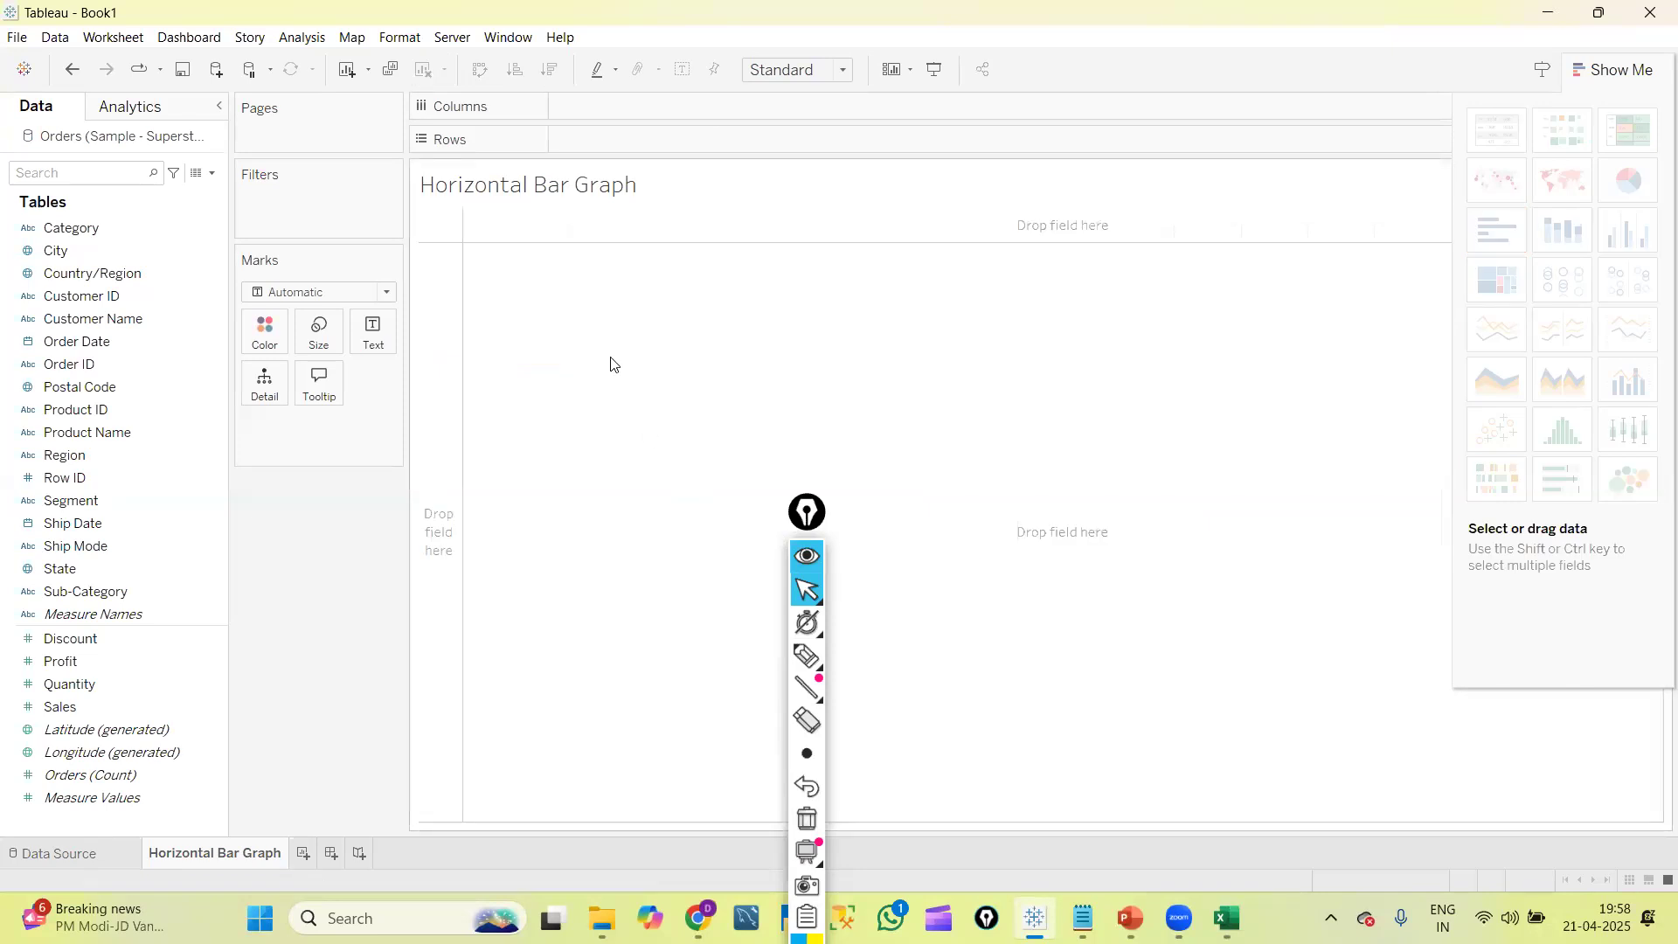
# Chart Sales by Sub-Category on the cleared sheet as horizontal bars using Show Me
pyautogui.click(113, 342)
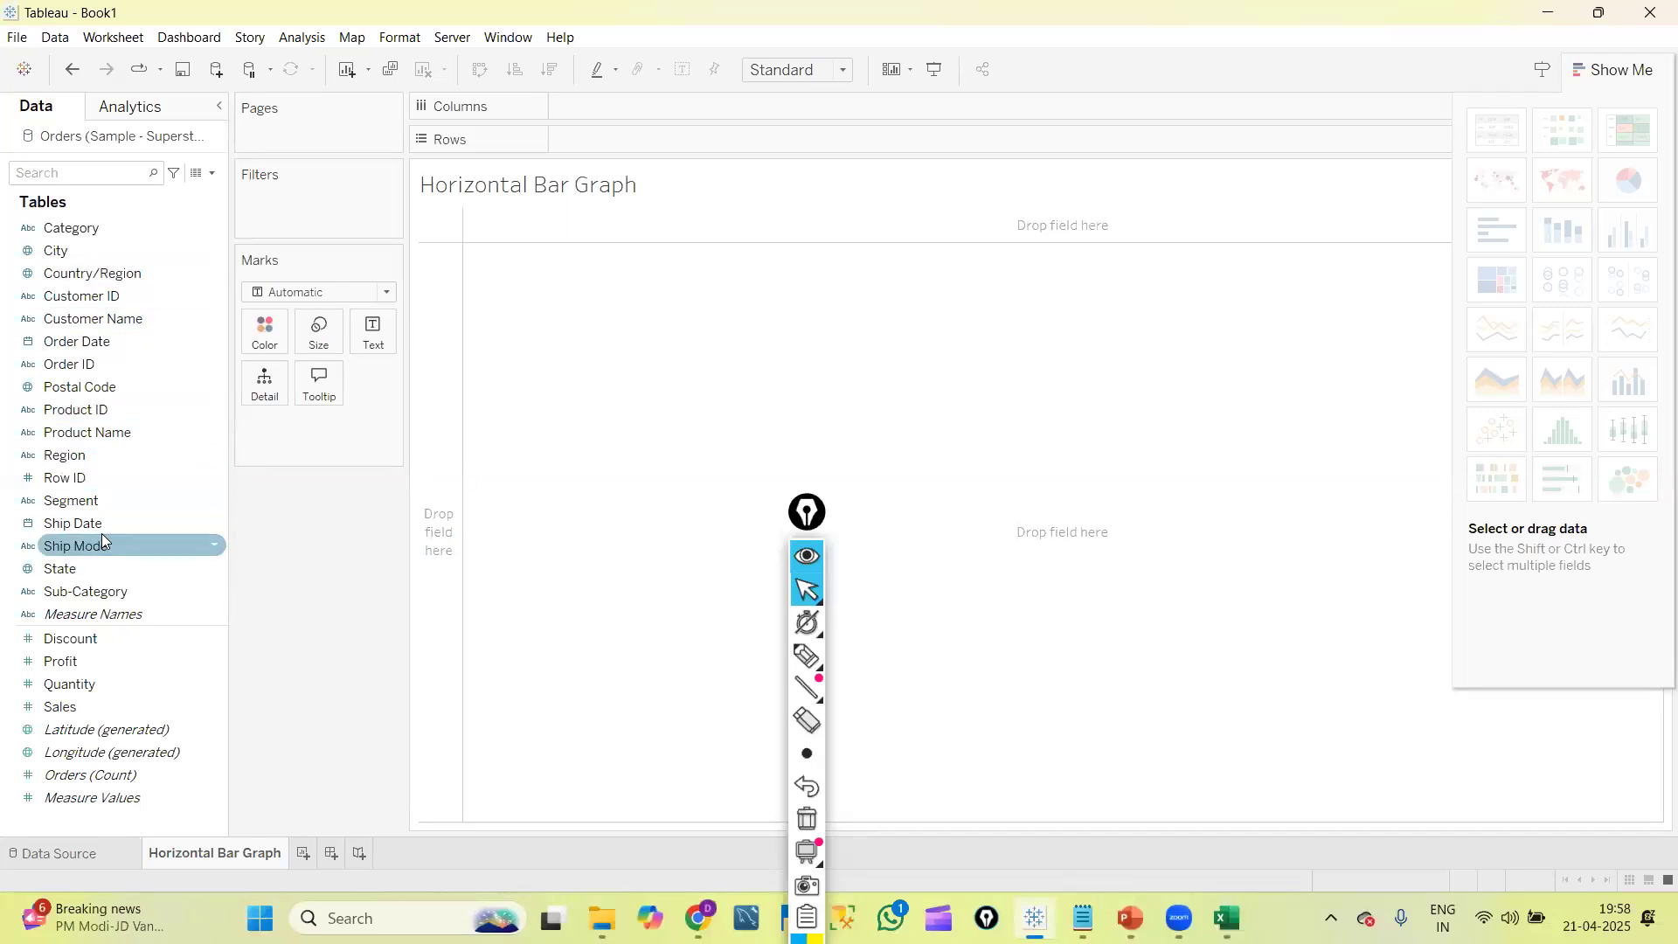
pyautogui.doubleClick(99, 593)
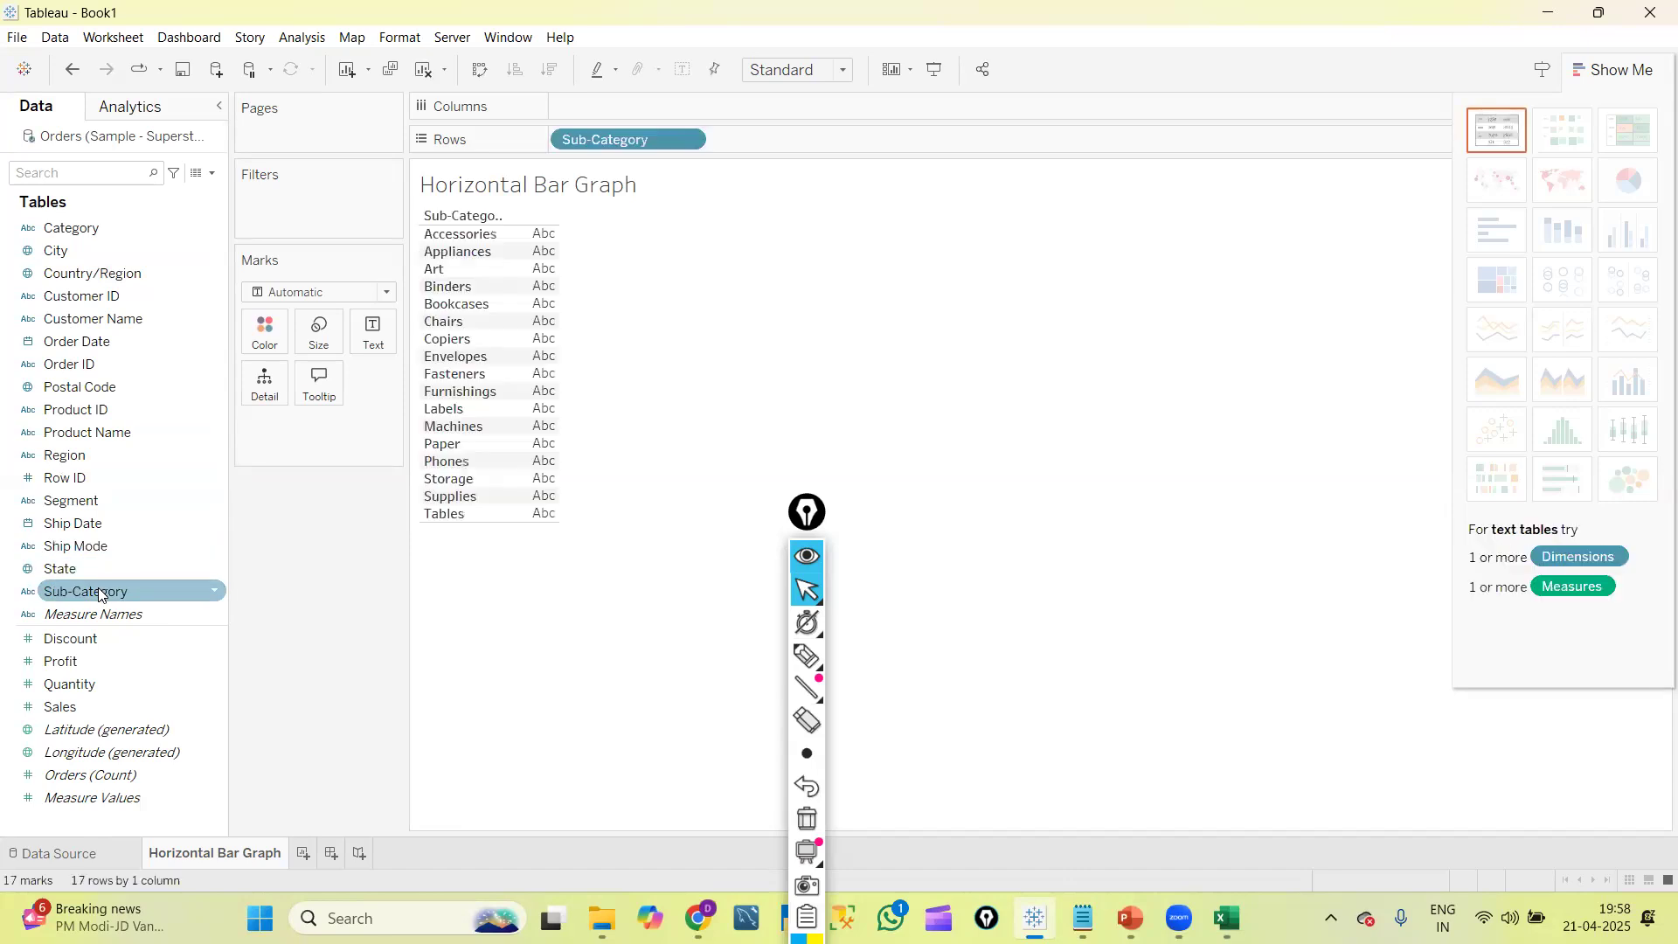
pyautogui.doubleClick(90, 708)
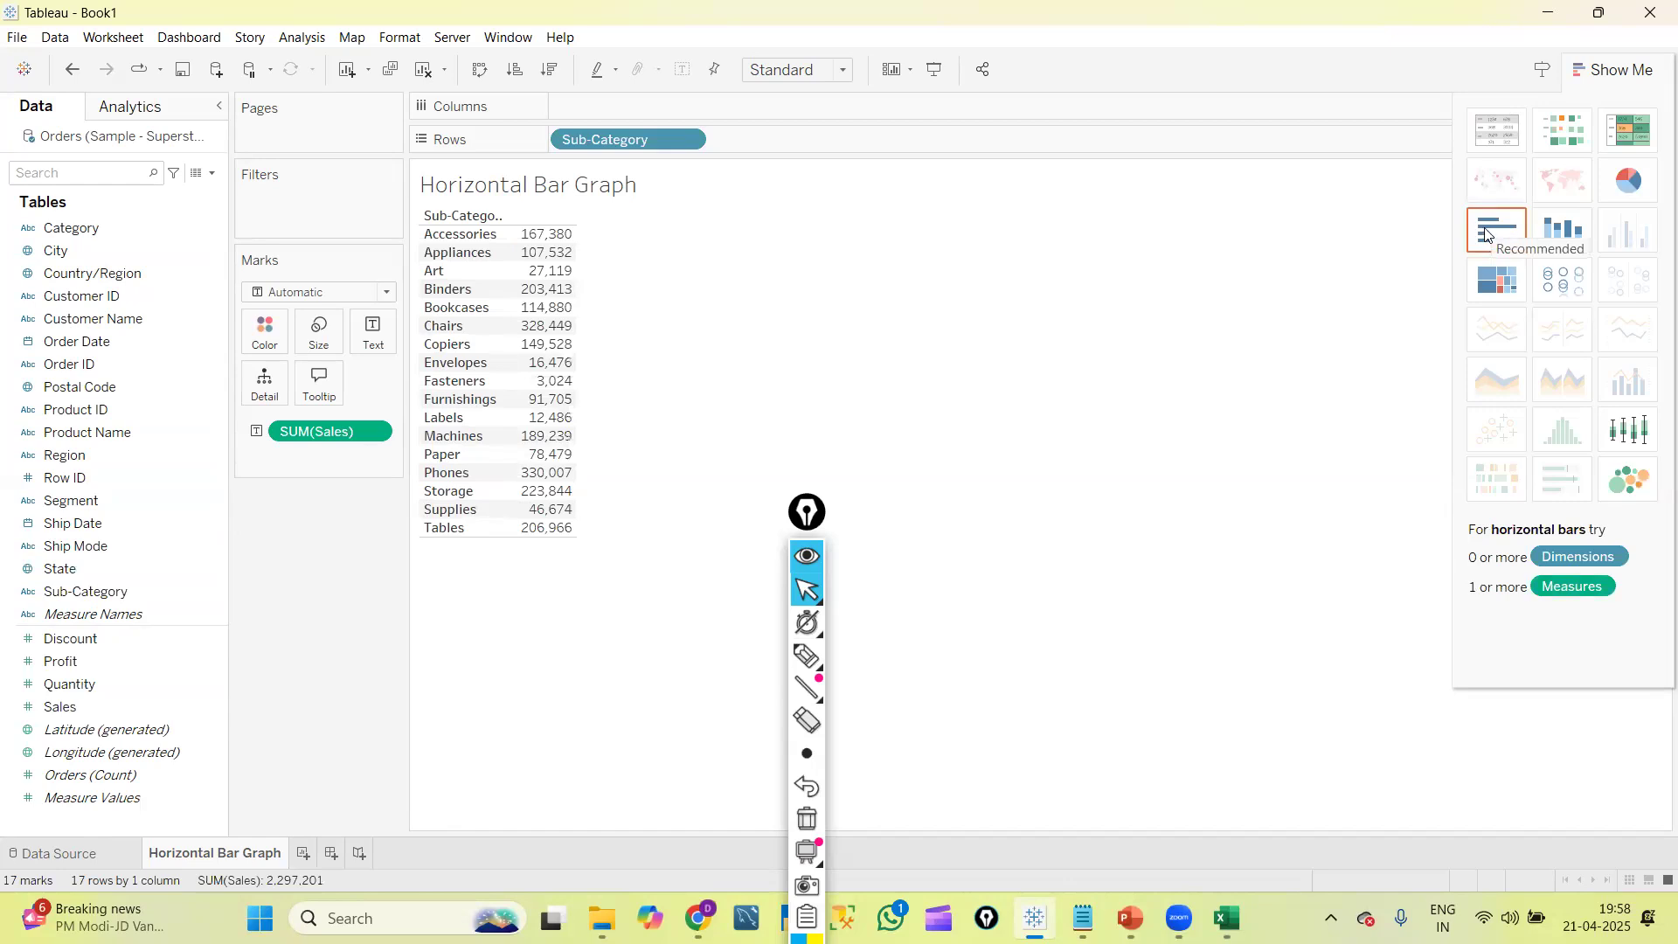
pyautogui.click(1488, 234)
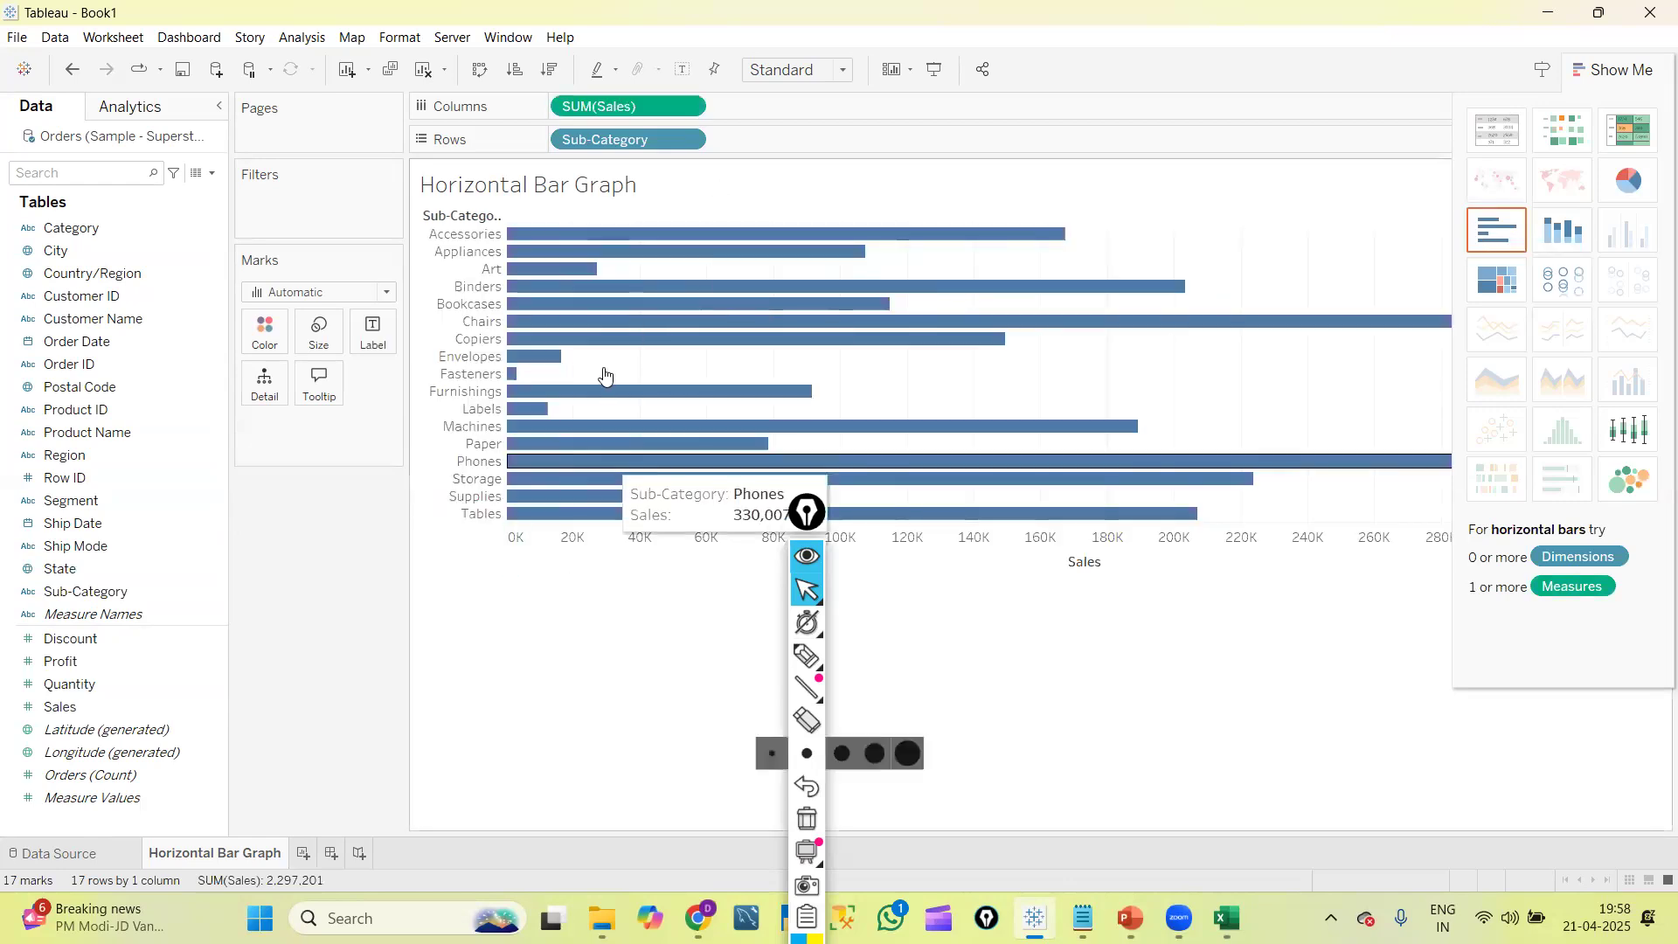
pyautogui.moveTo(747, 335)
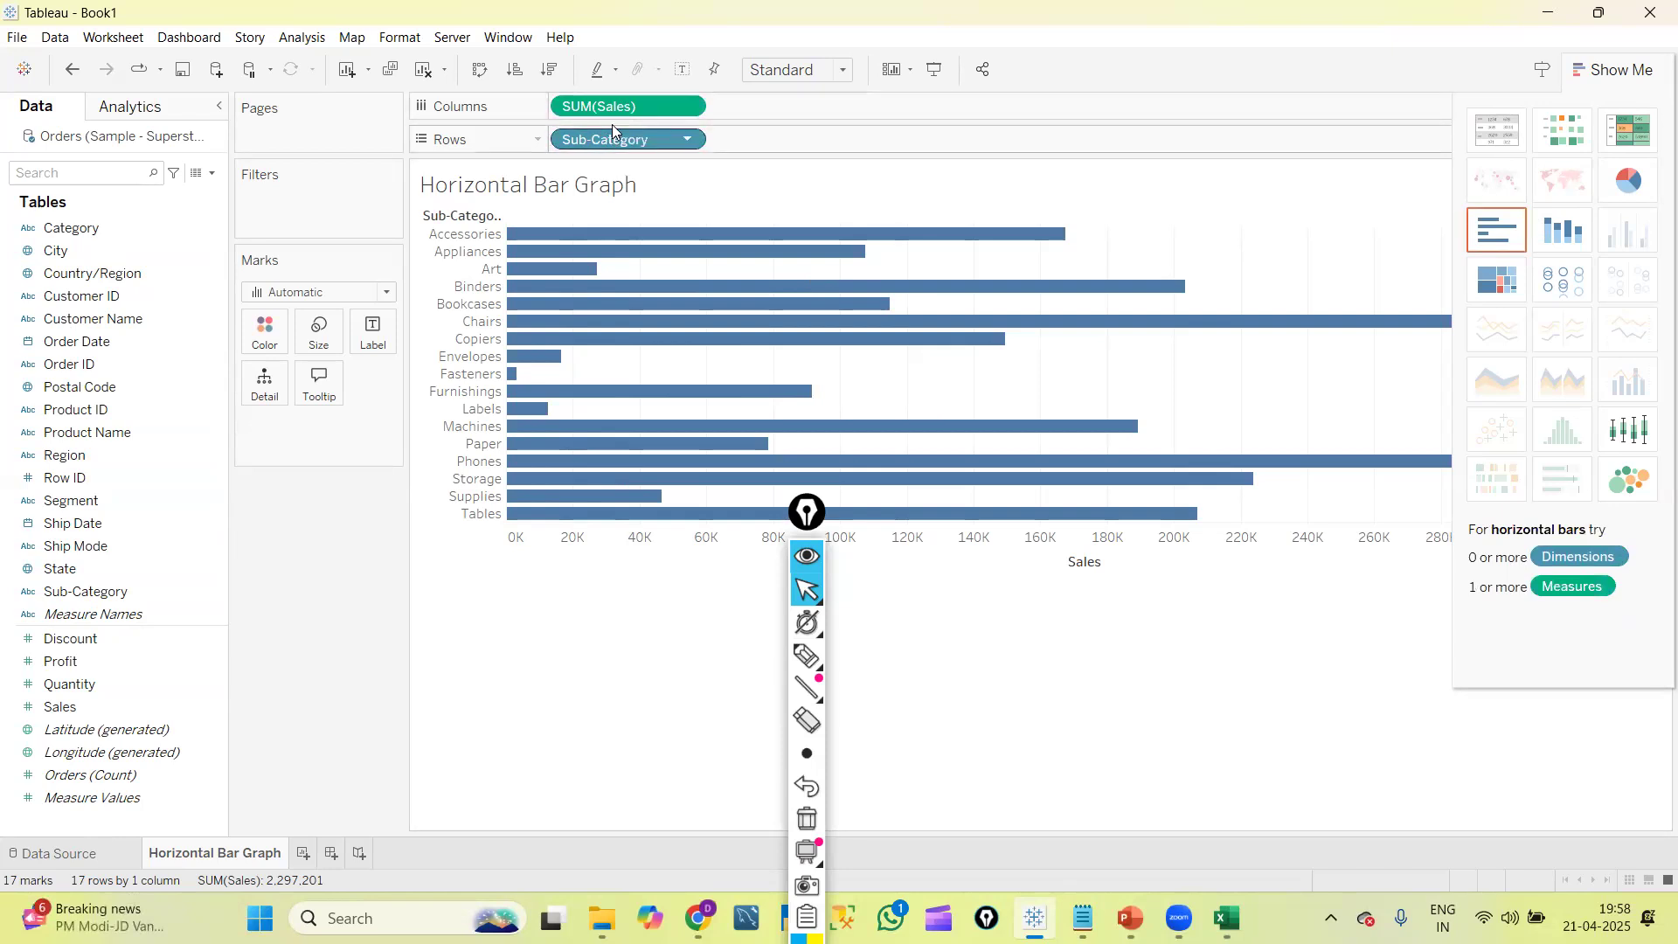
# Switch the chart to a text table and back to horizontal bars, and fit it to Entire View
pyautogui.click(1495, 136)
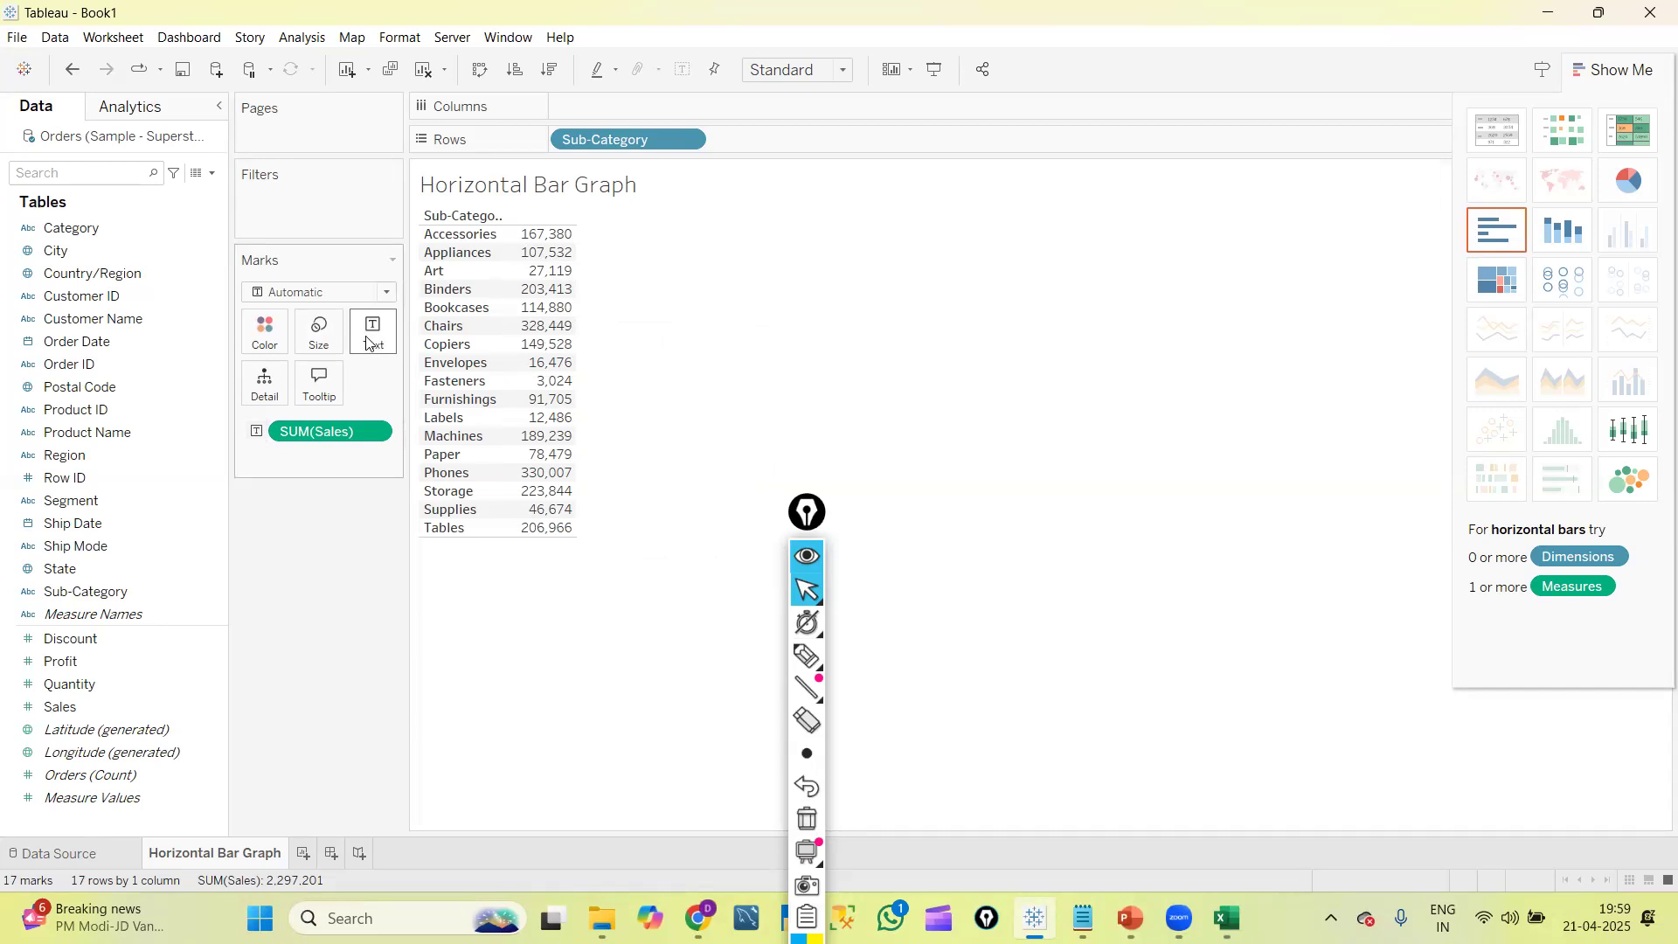
pyautogui.click(1502, 228)
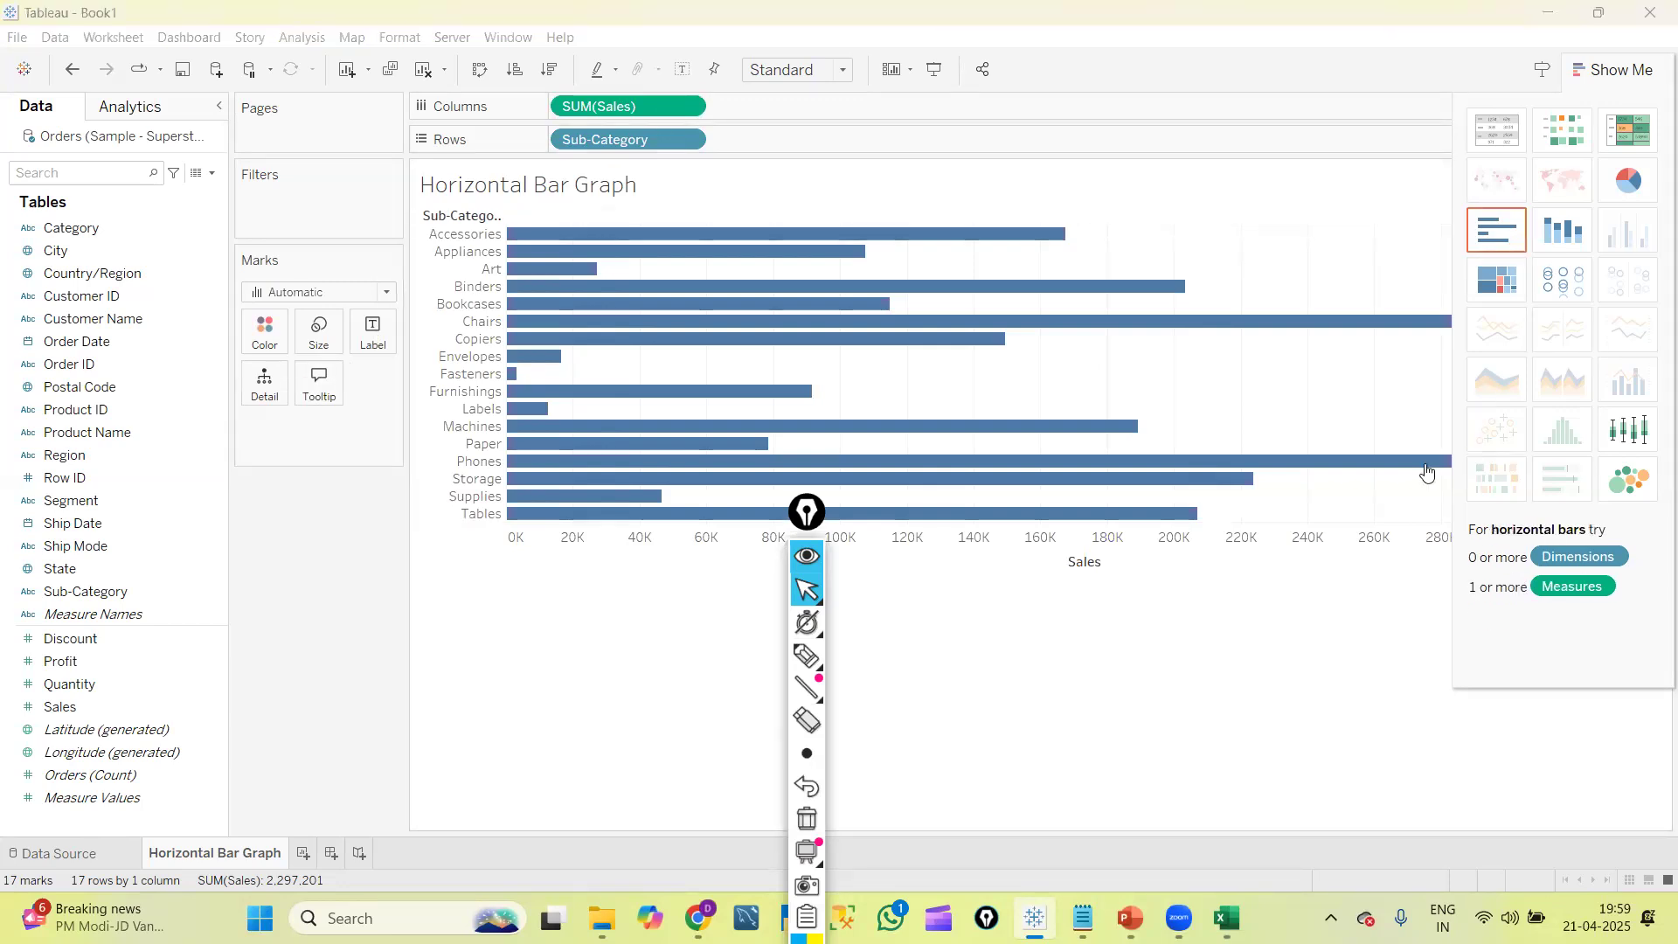
pyautogui.click(845, 69)
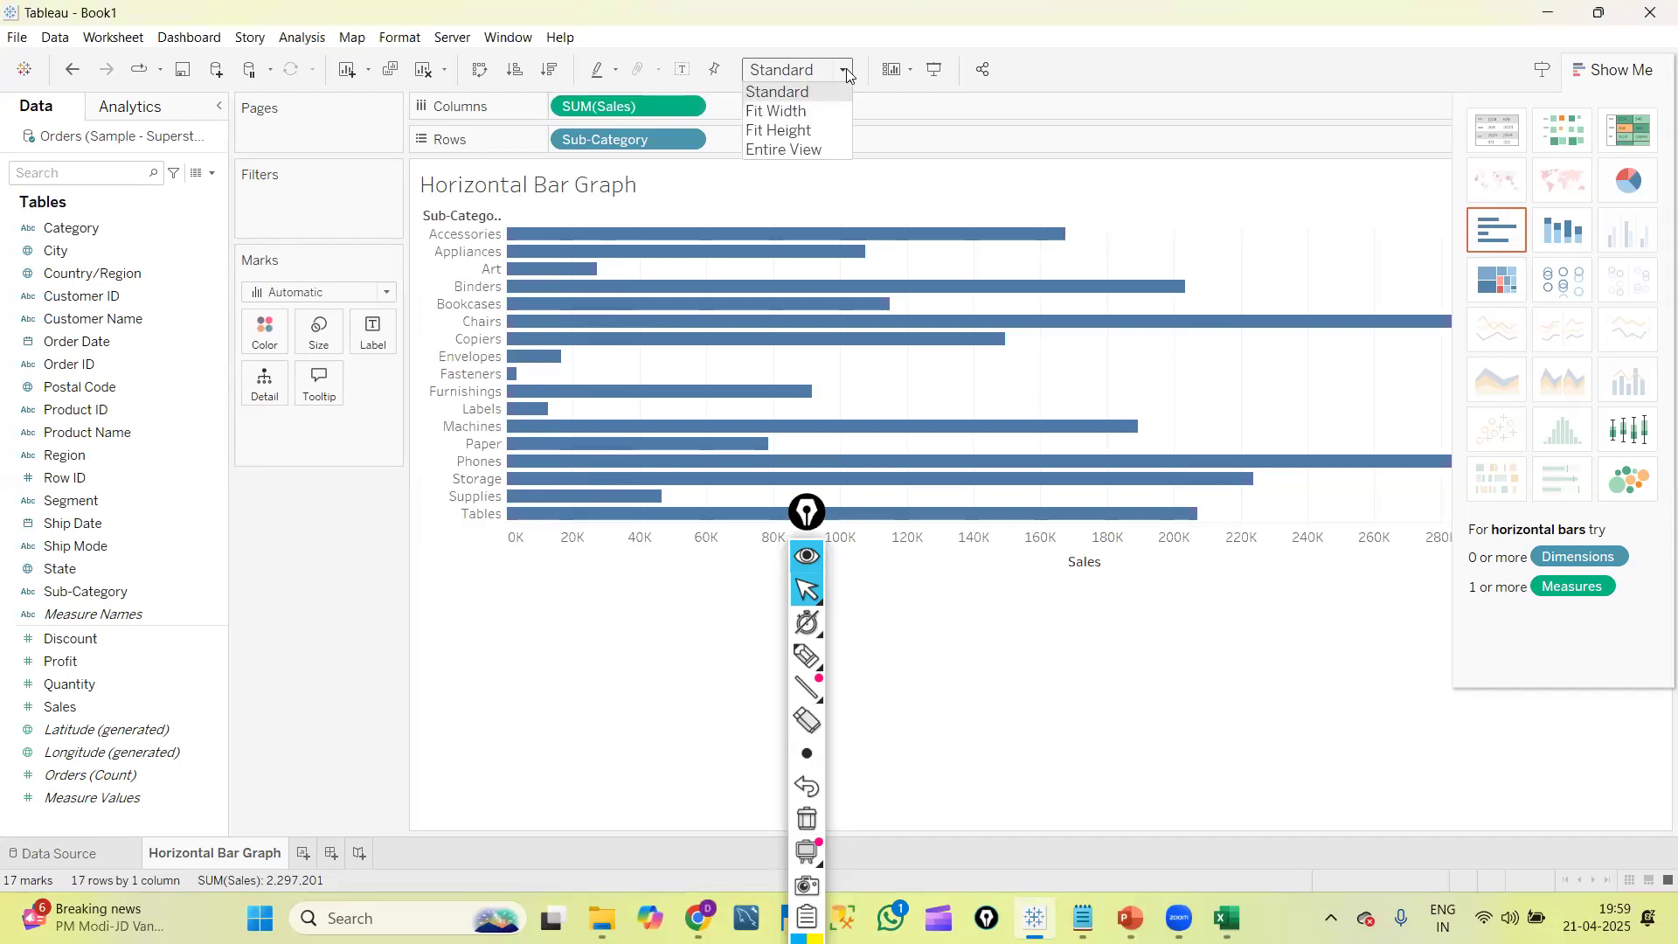
pyautogui.click(794, 150)
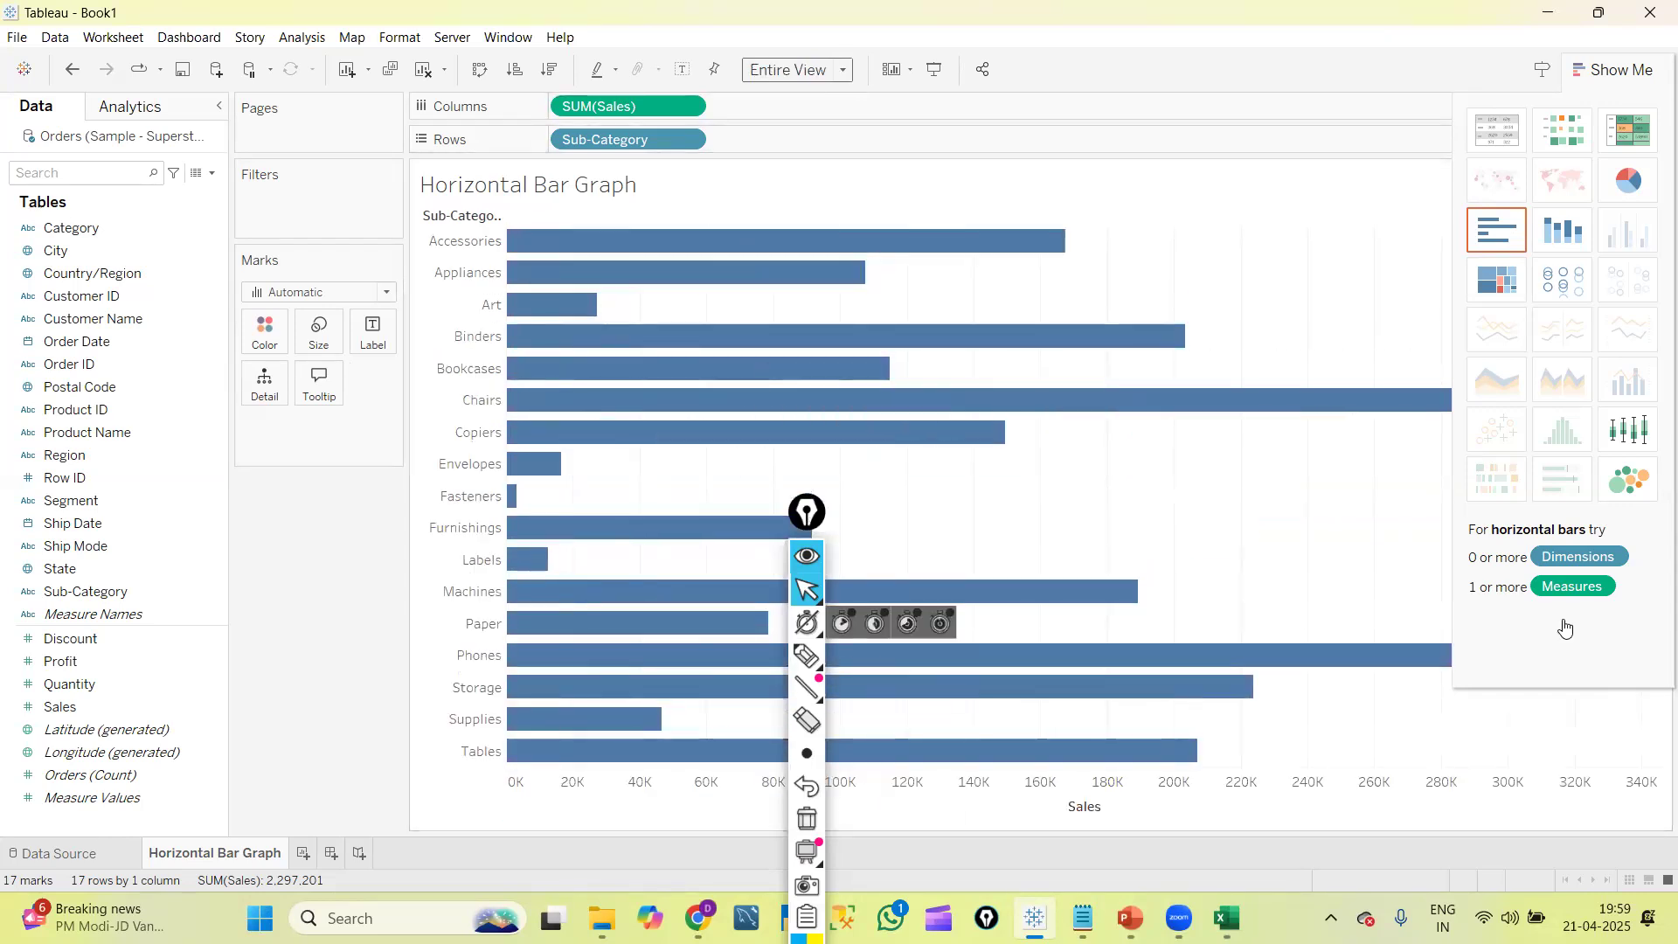
pyautogui.moveTo(807, 511); pyautogui.dragTo(1559, 622)
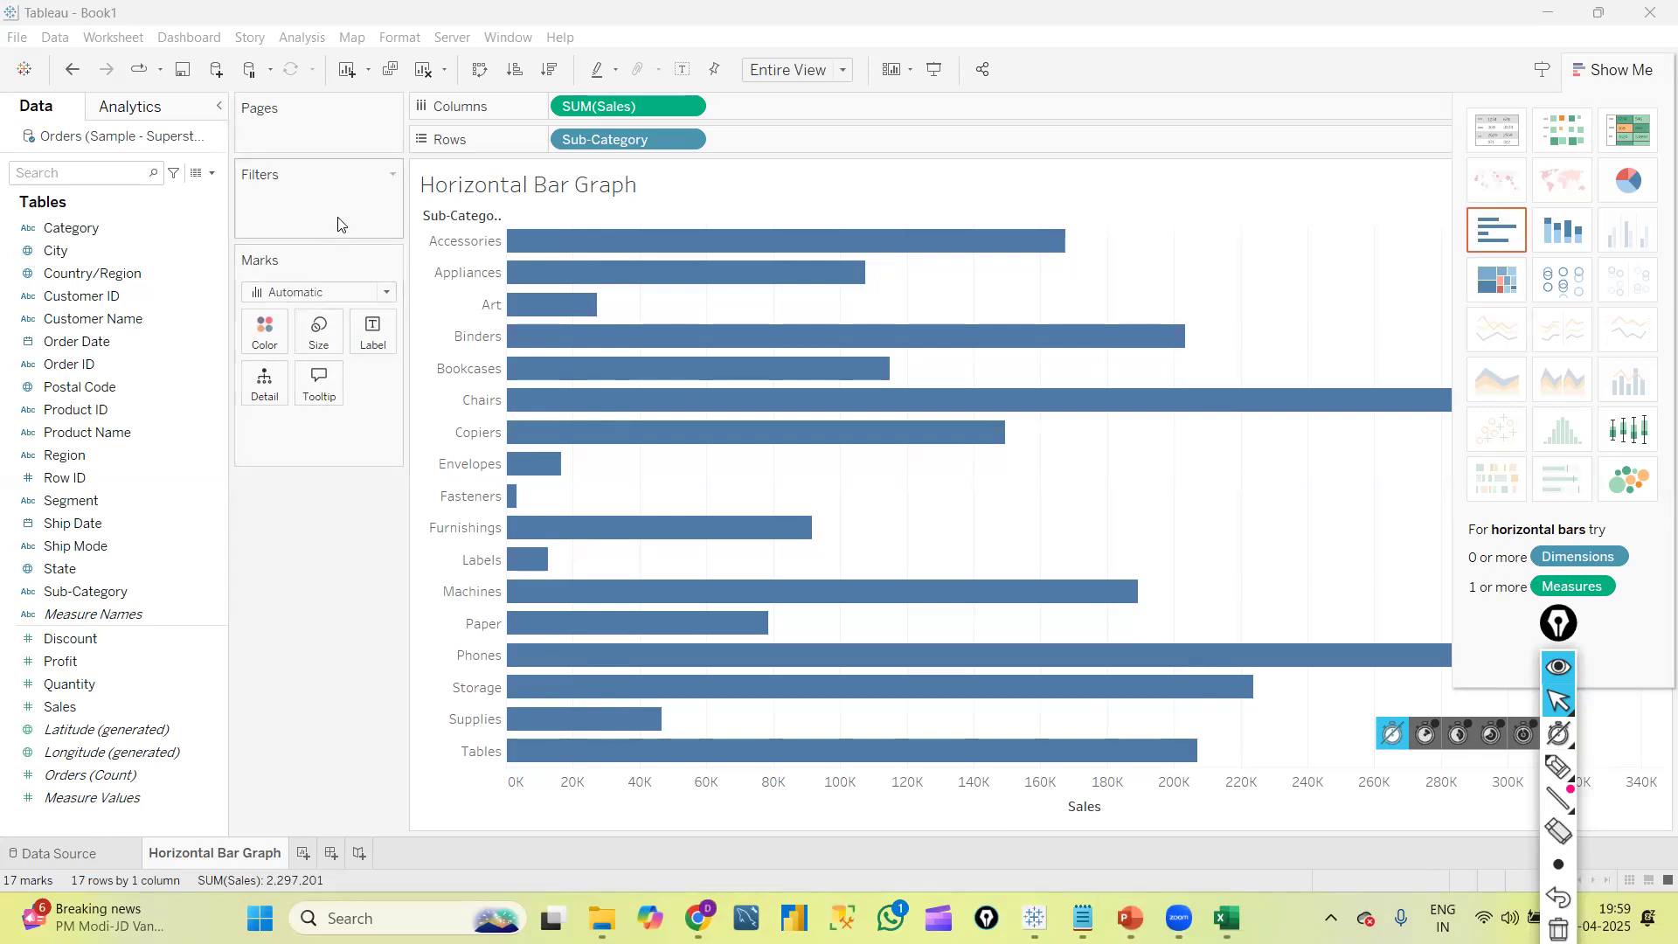
pyautogui.press('Tab')
pyautogui.press('Down')
pyautogui.press('Down')
pyautogui.click(302, 175)
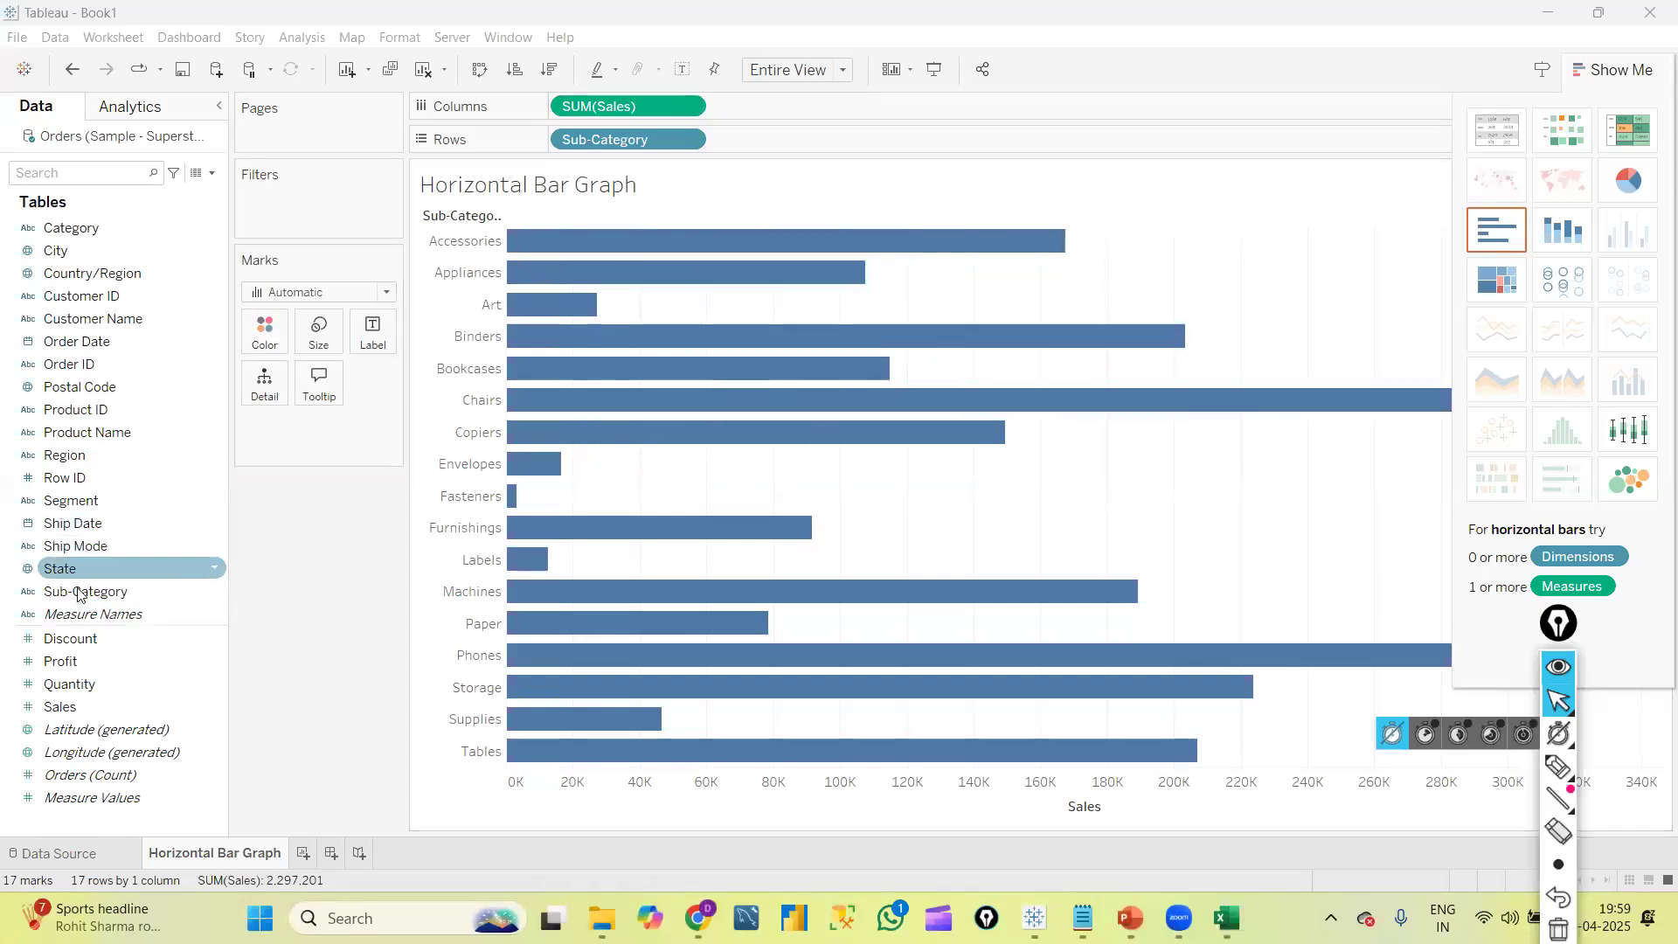
# Color the bars by Sub-Category and sort them in descending order of Sales, trying the ascending sort in between
pyautogui.moveTo(84, 592); pyautogui.dragTo(262, 331)
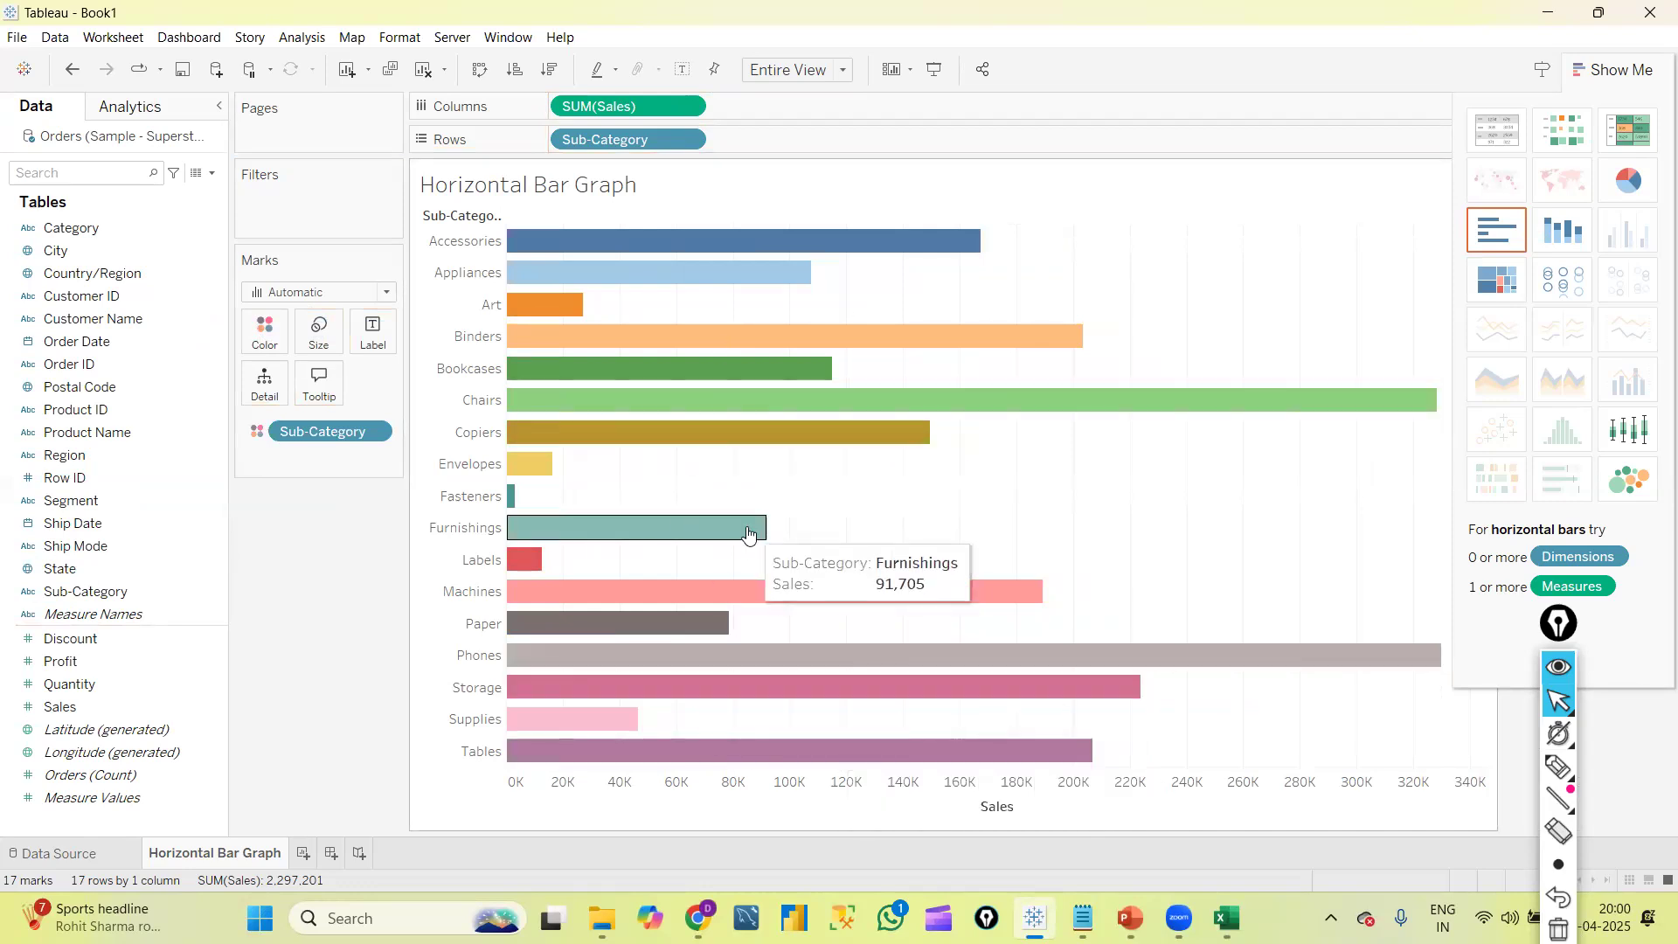
pyautogui.click(548, 70)
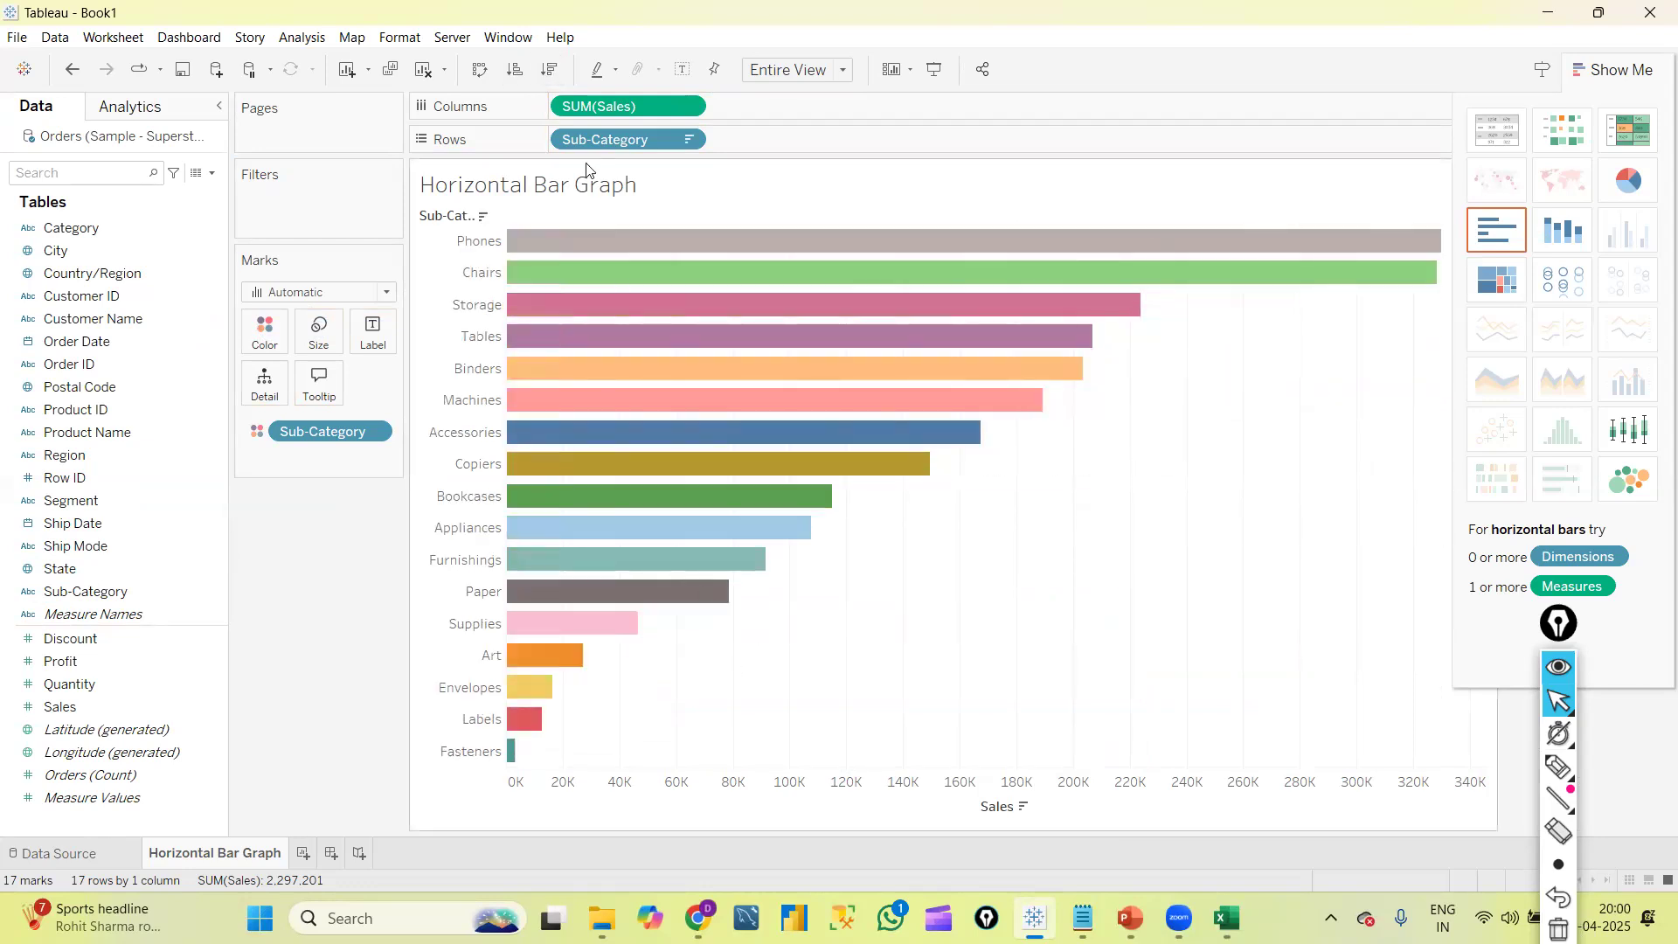
pyautogui.click(516, 72)
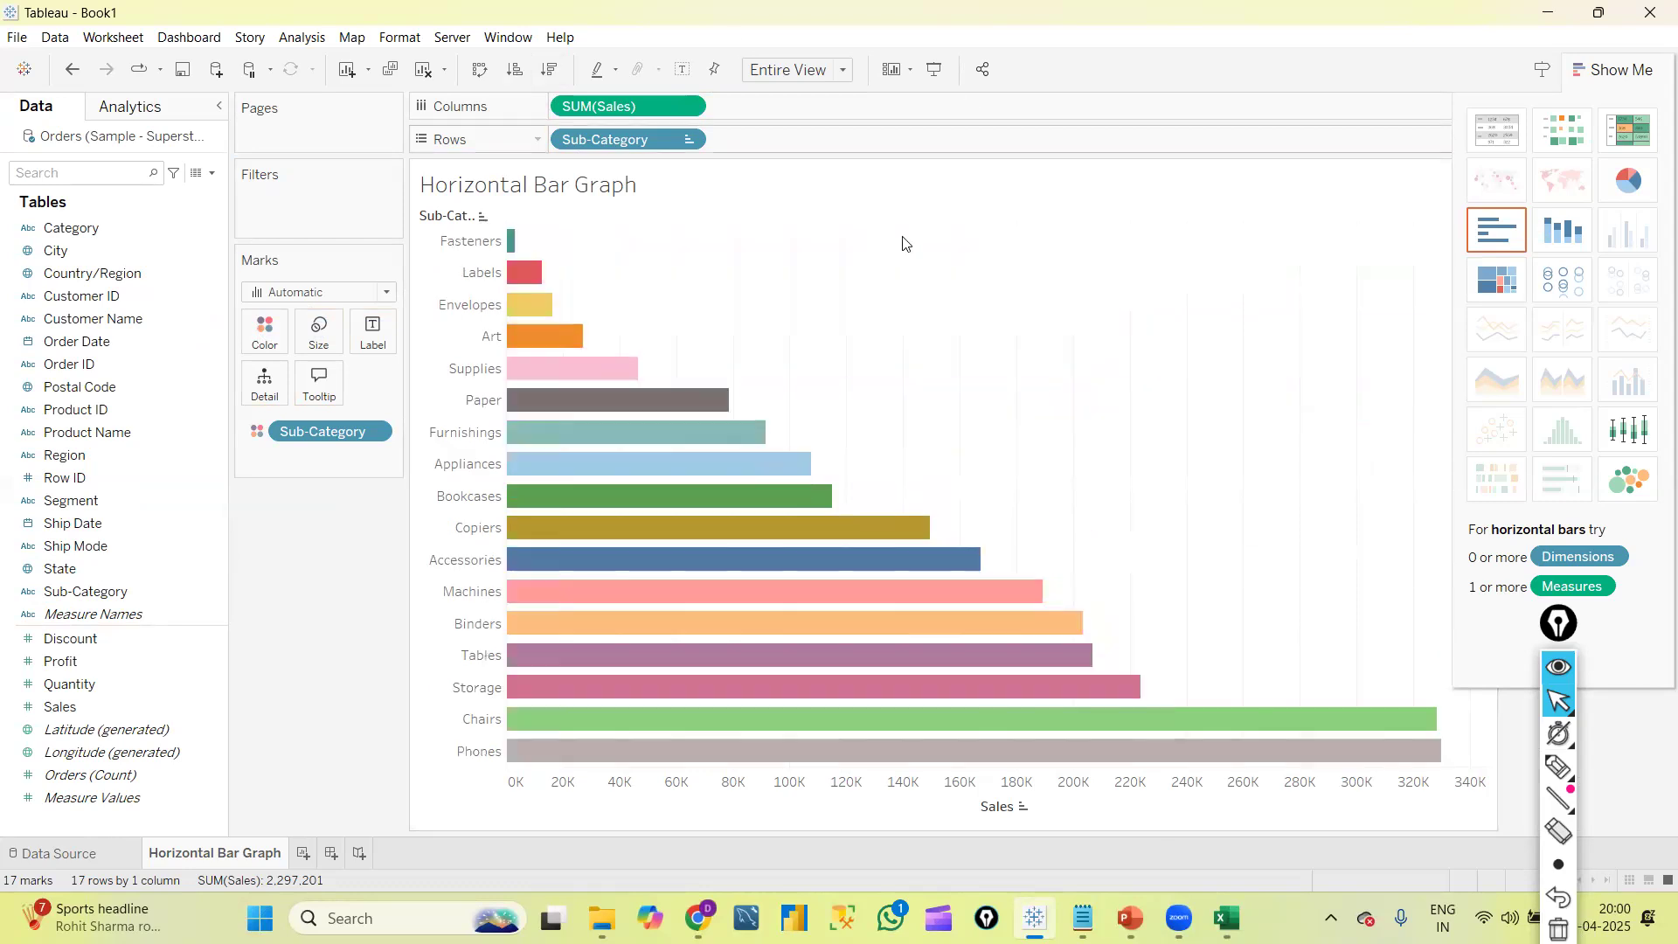
pyautogui.click(554, 70)
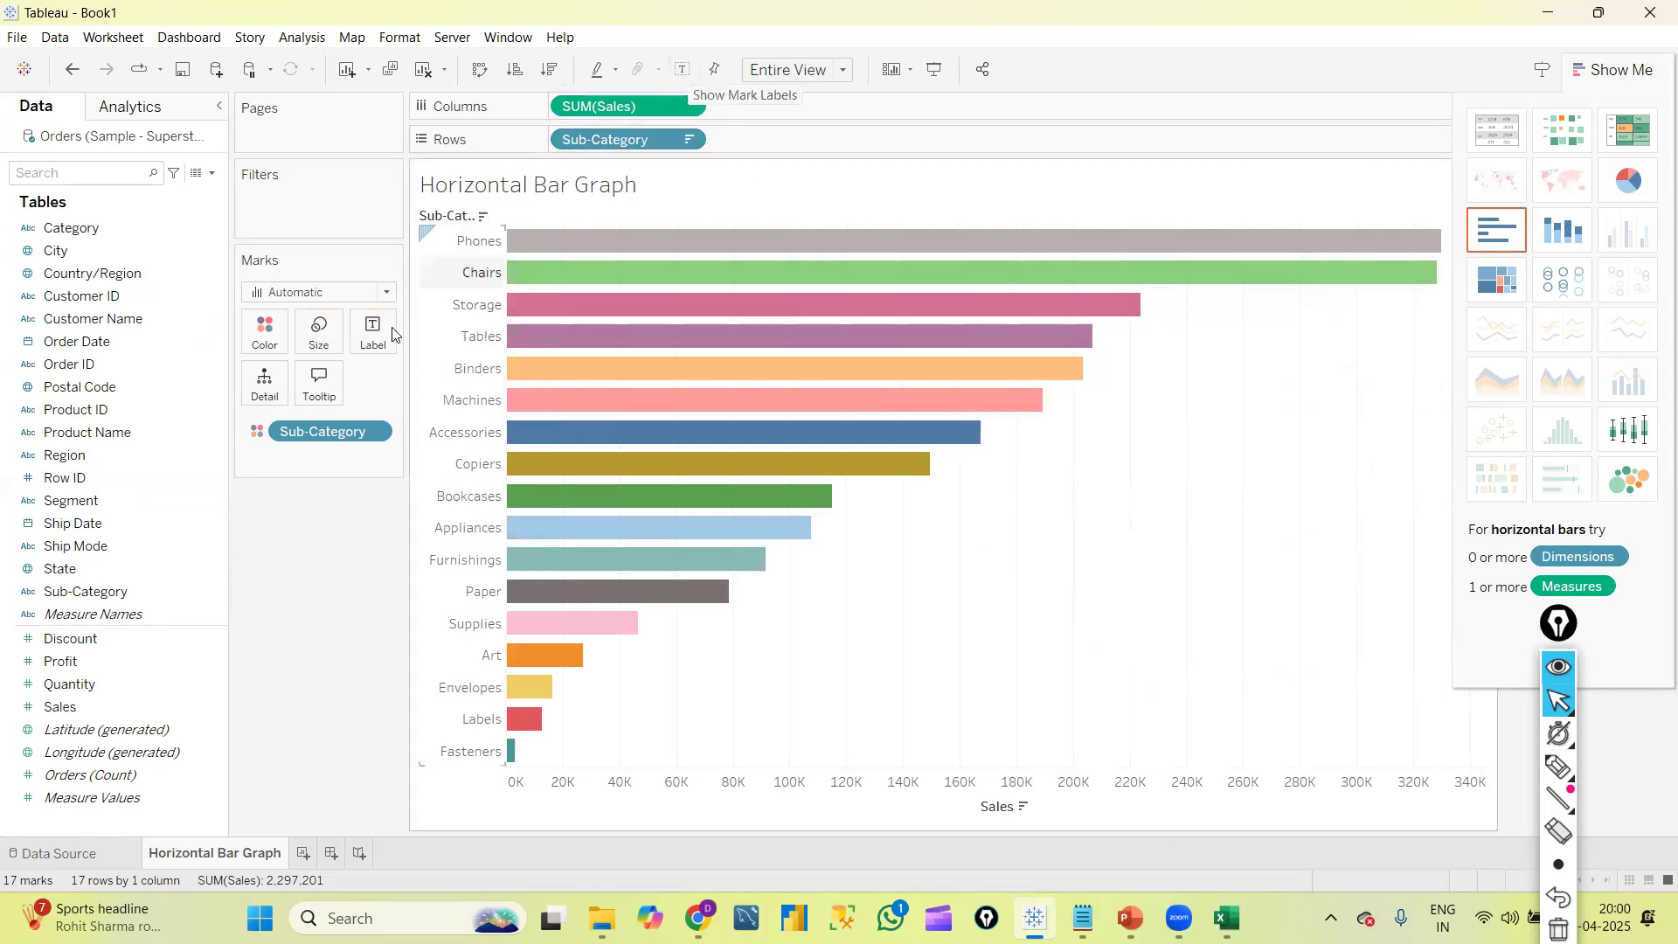
# Show mark labels with the Sales value on each bar
pyautogui.click(683, 69)
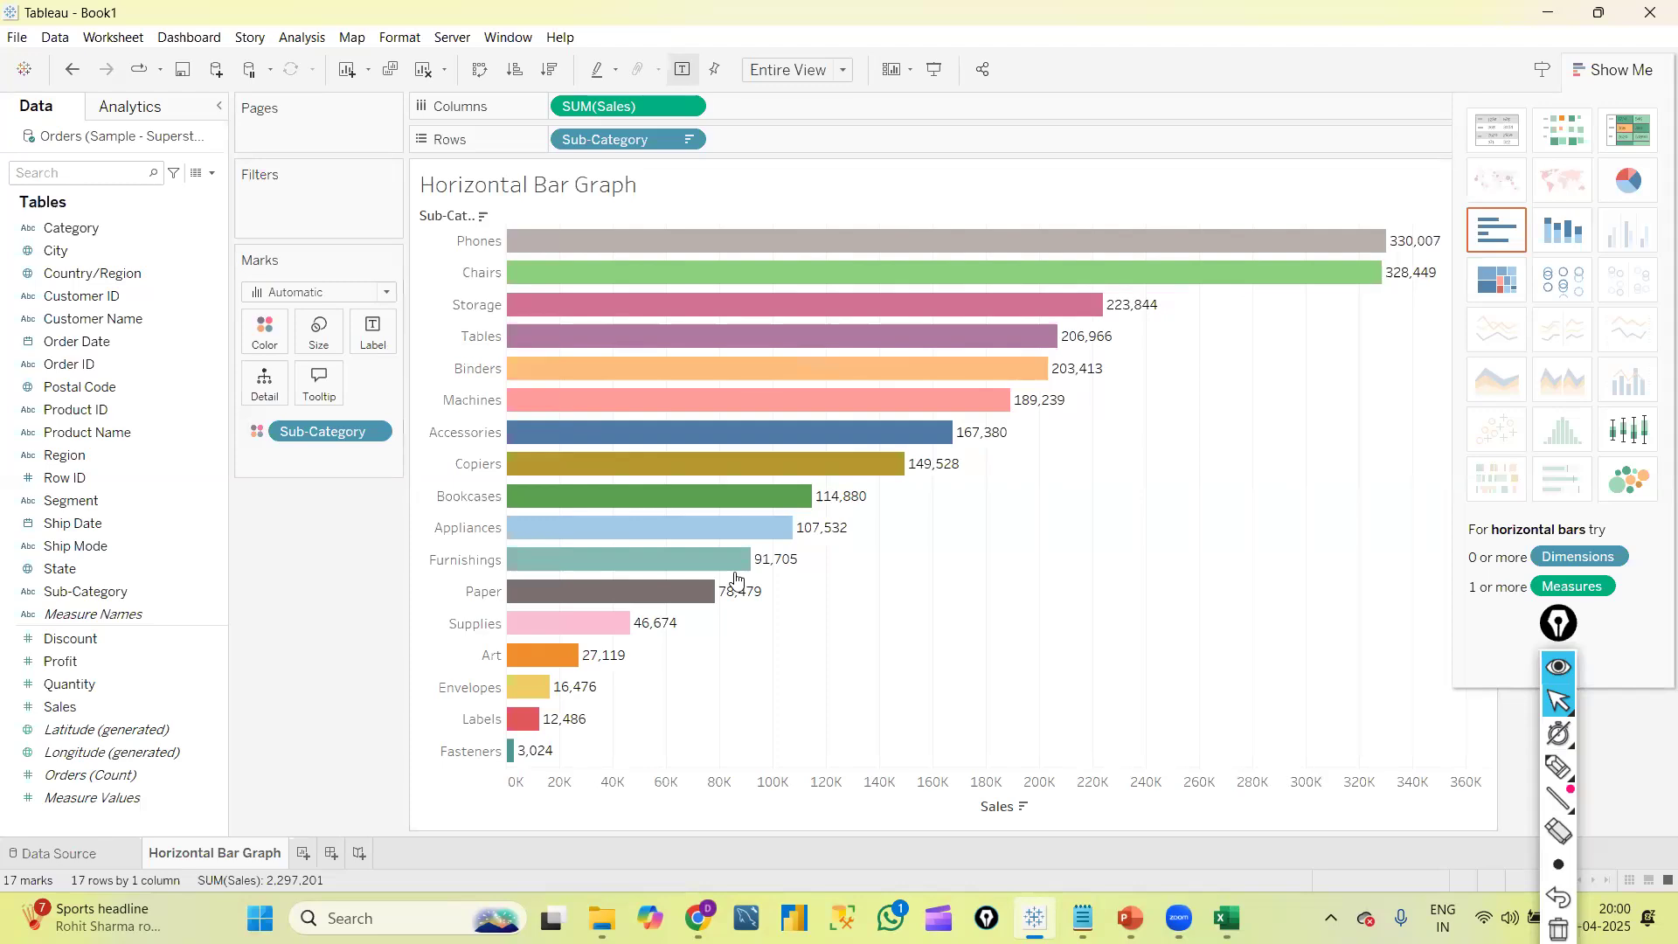
pyautogui.moveTo(820, 297)
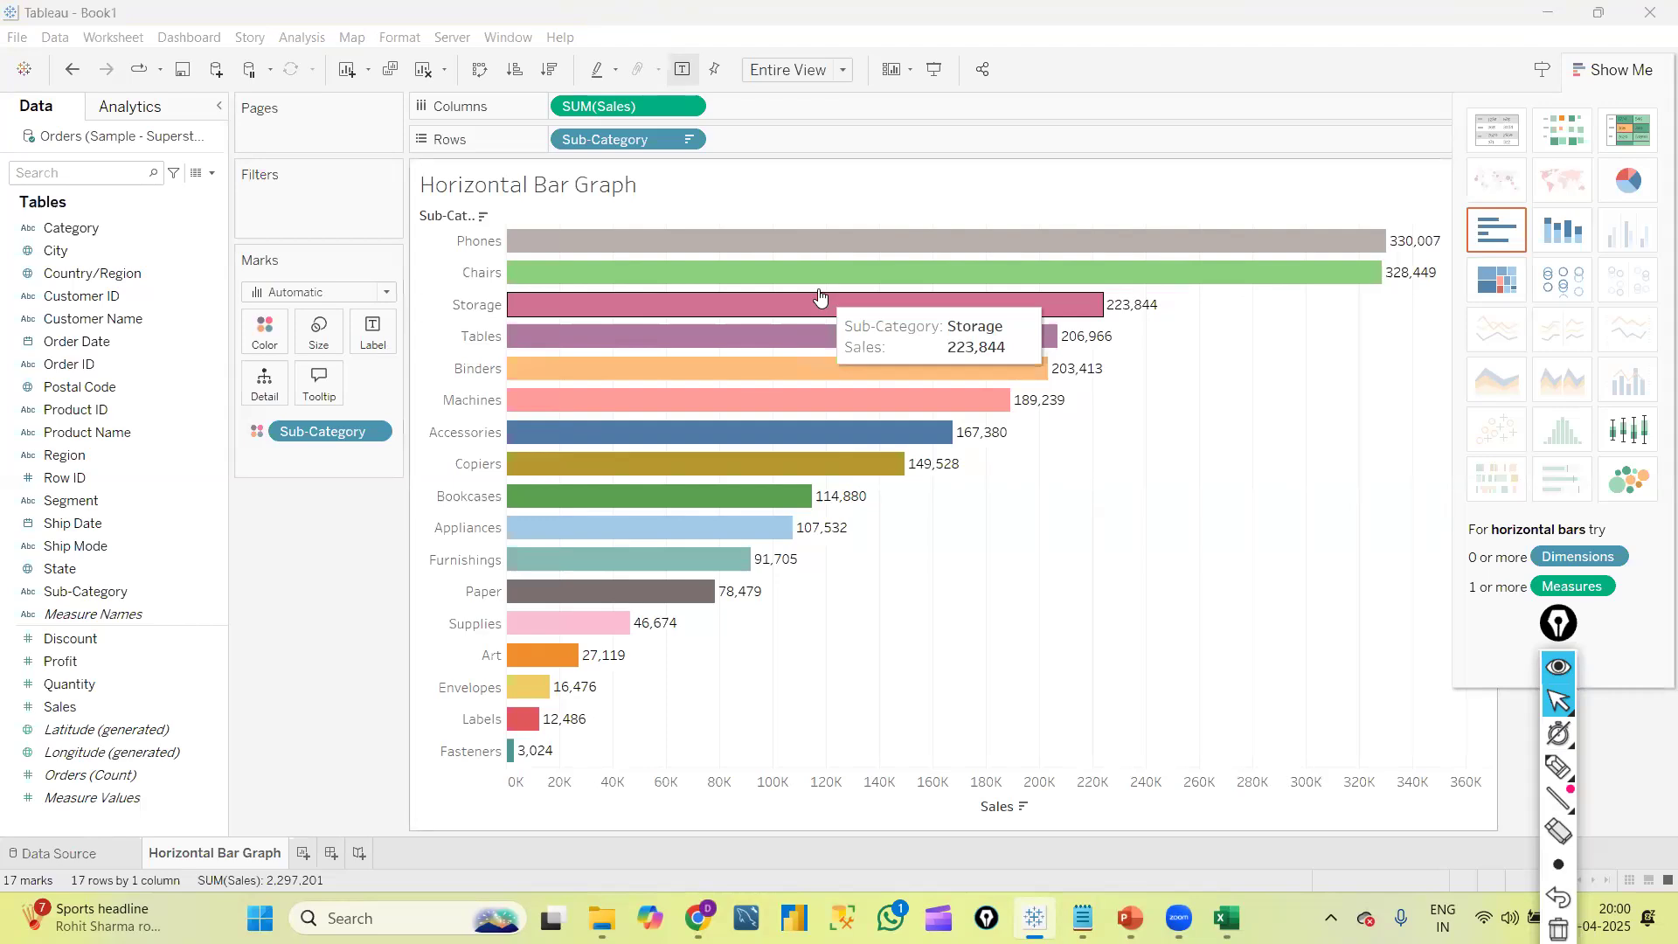
pyautogui.moveTo(822, 378)
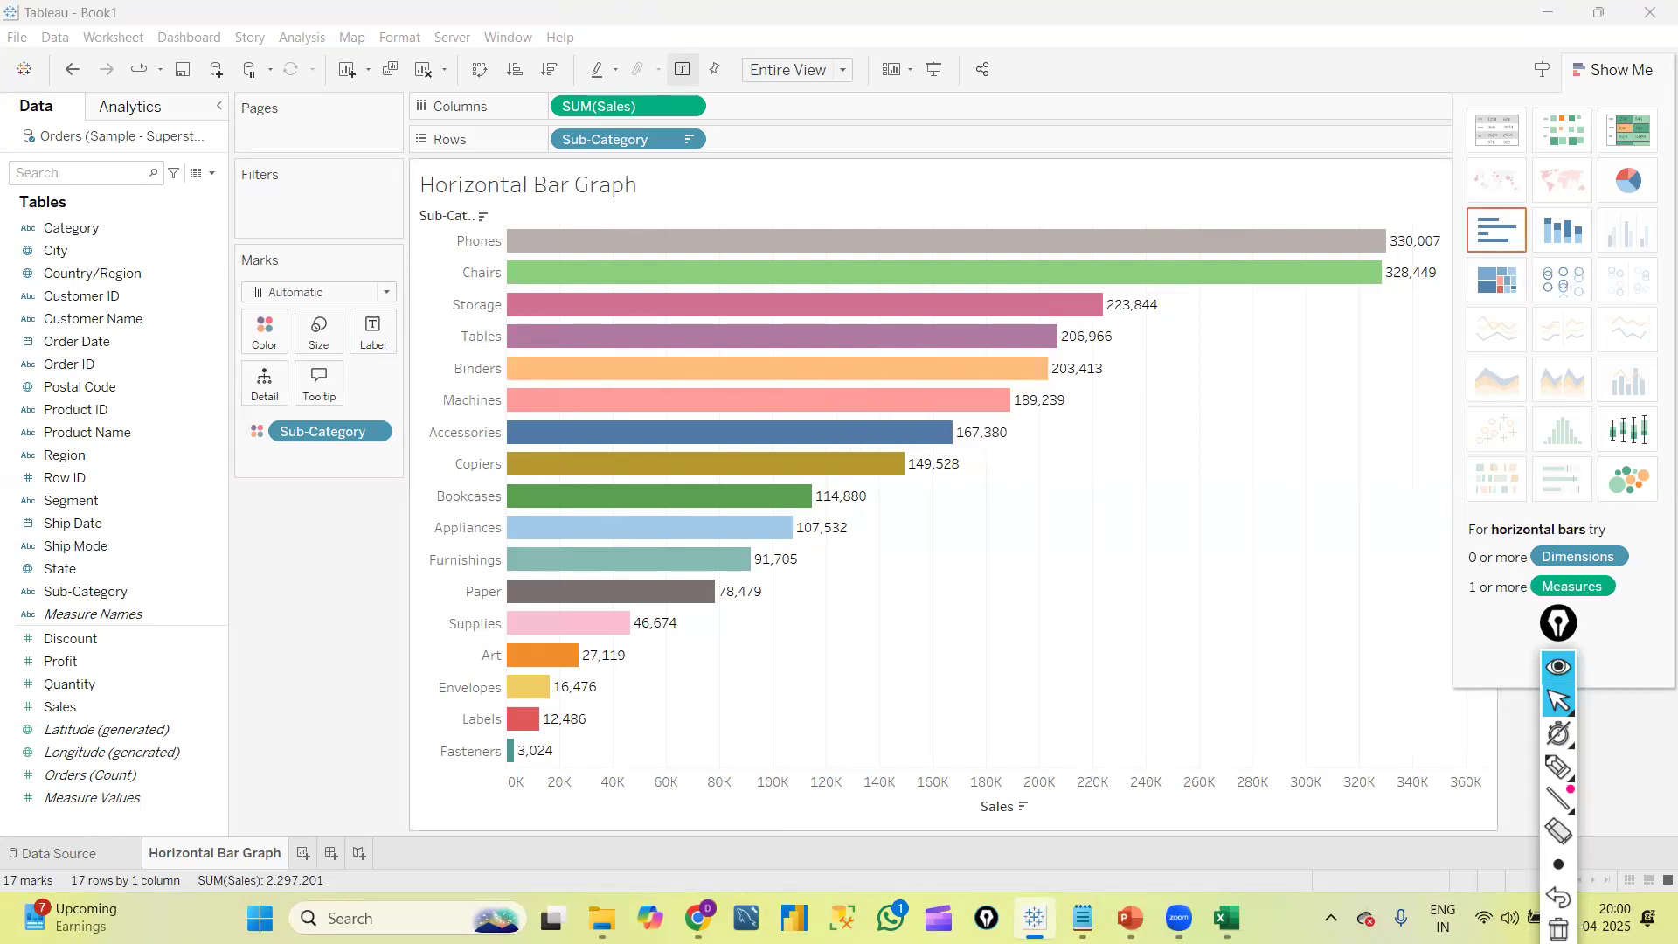
# Switch to the Tableau course page in Chrome and highlight the 40 Days duration in the course details
pyautogui.hotkey('alt', 'Tab')
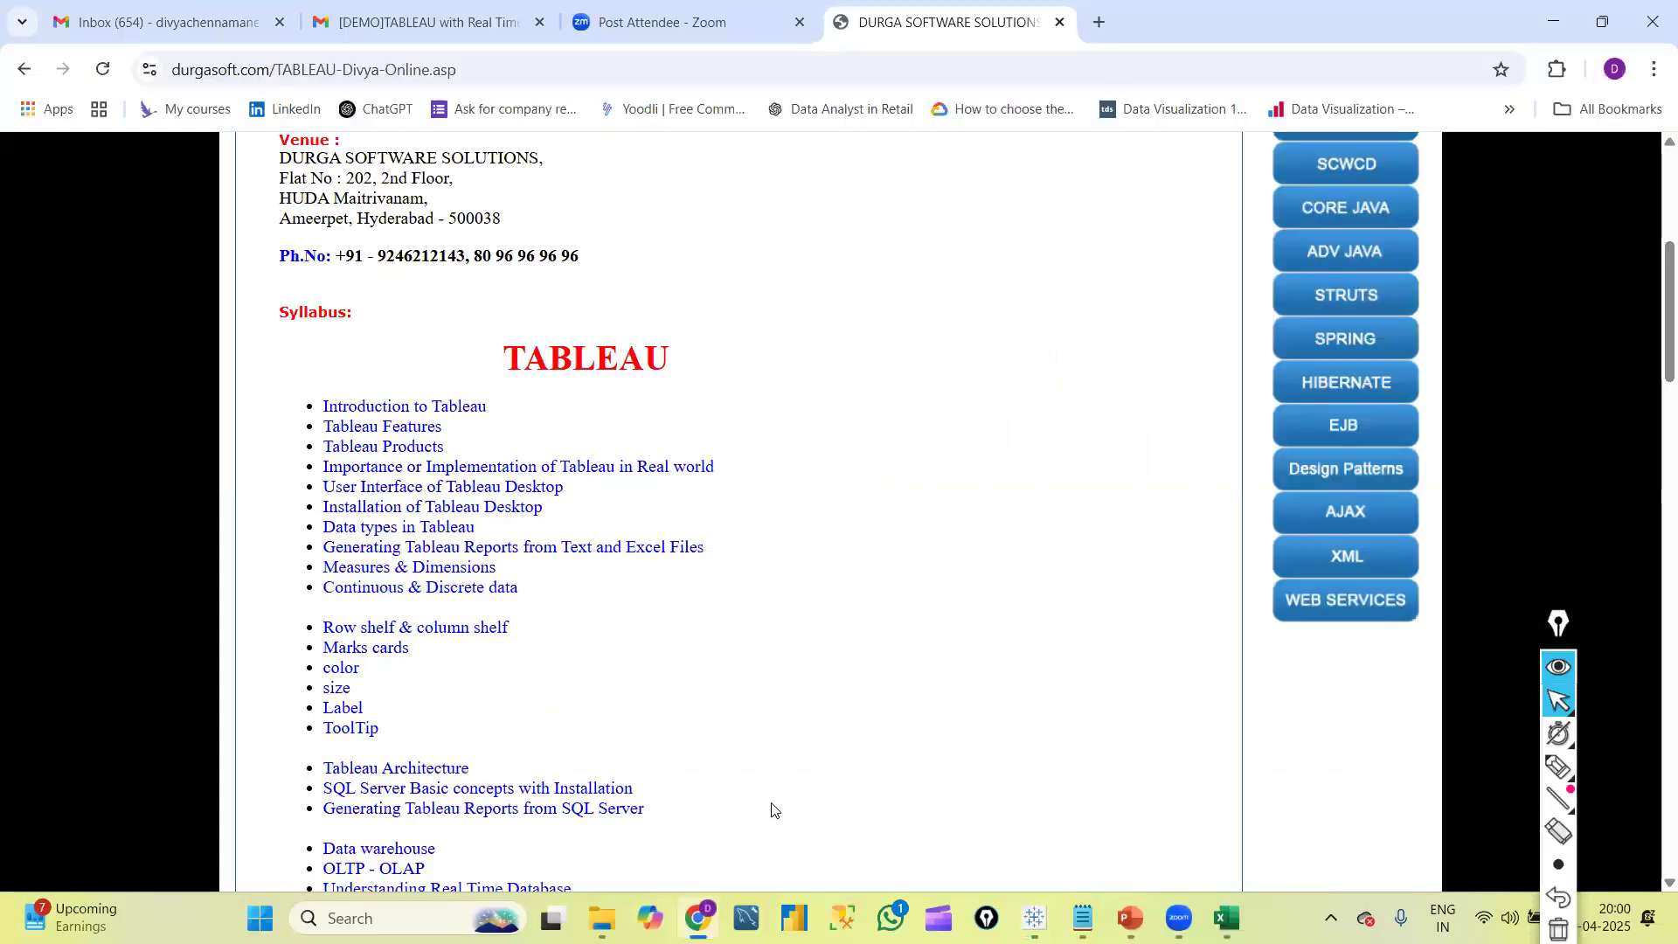
pyautogui.scroll(-3, 1651, 340)
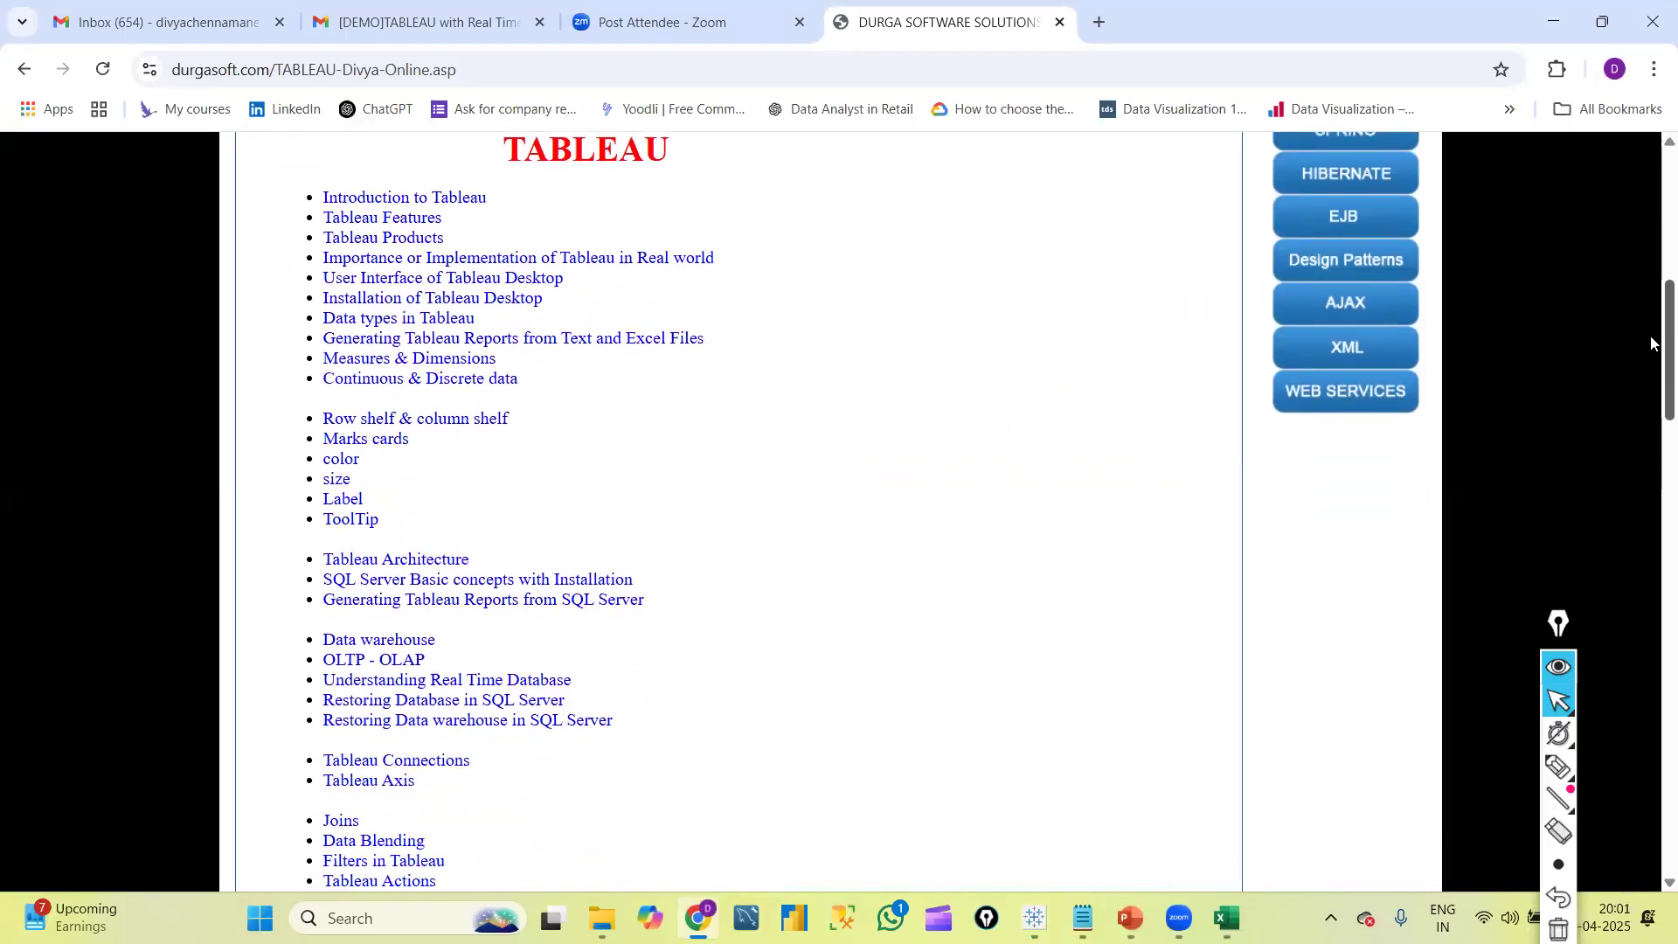
pyautogui.scroll(7, 1651, 341)
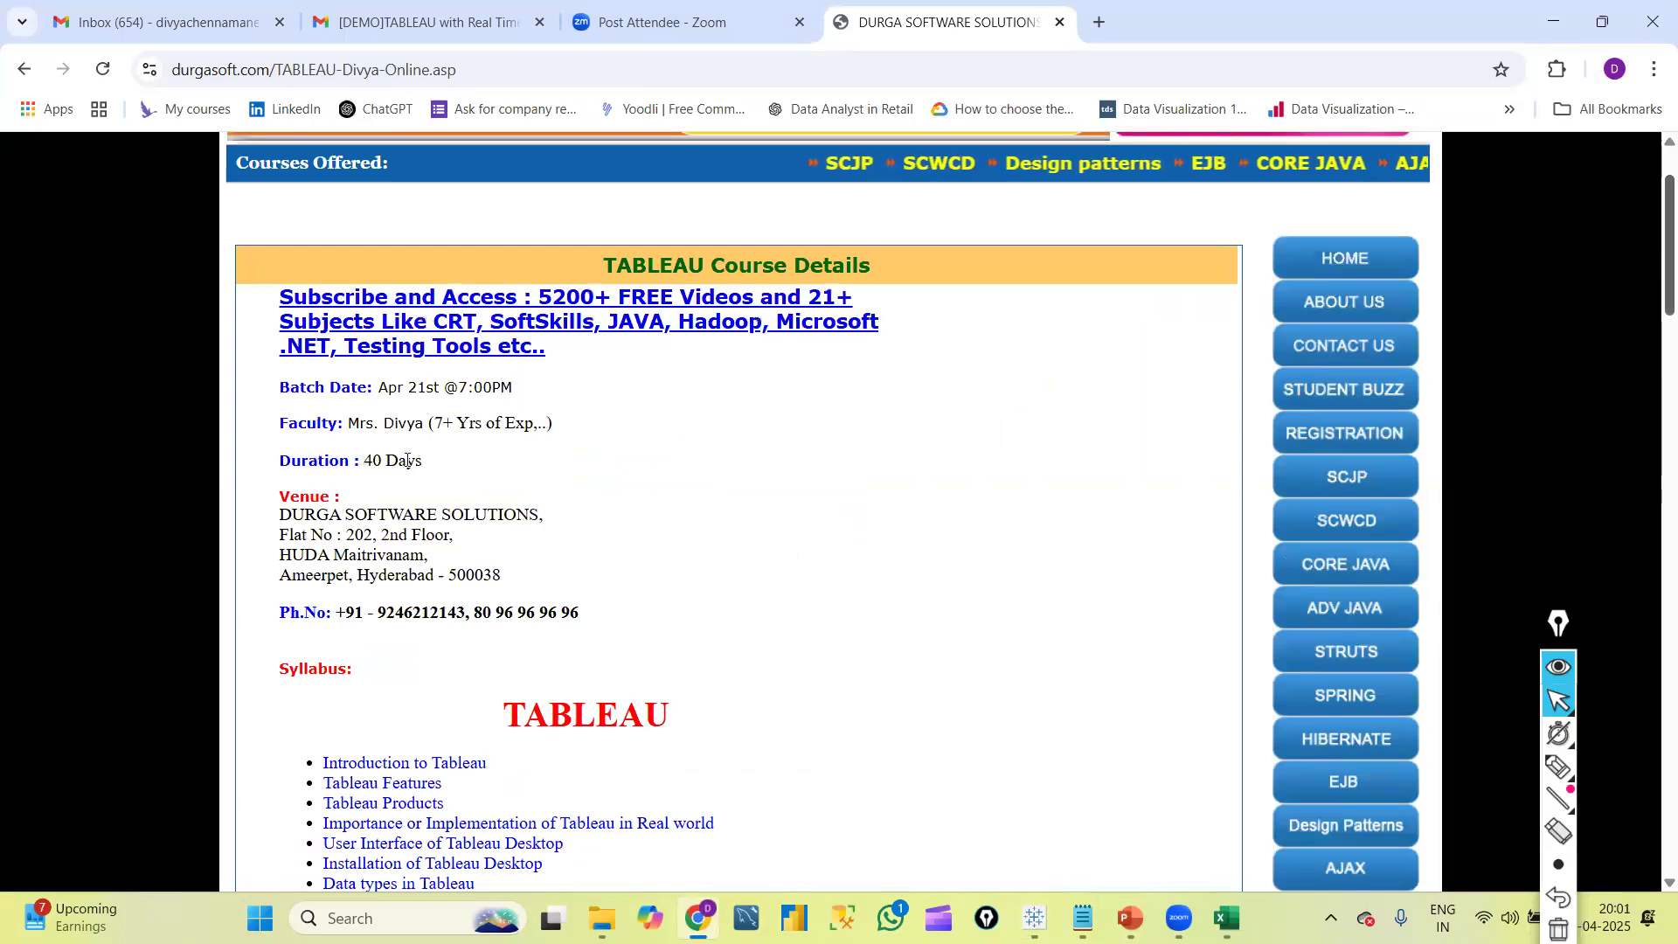
pyautogui.tripleClick(408, 460)
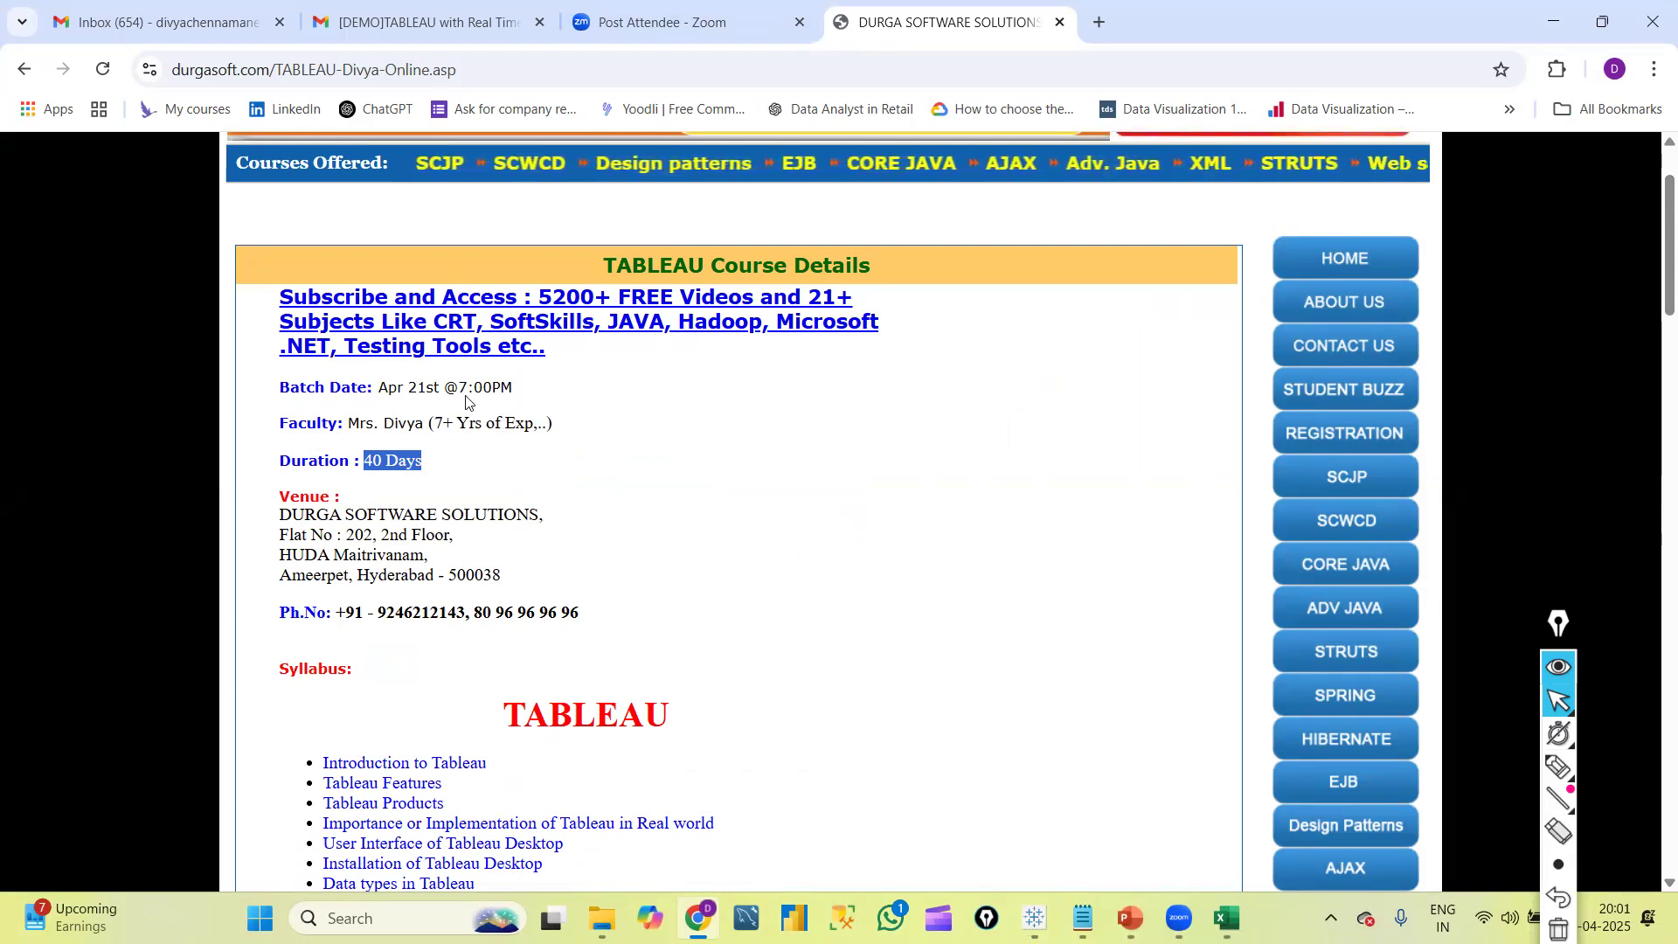
pyautogui.click(771, 553)
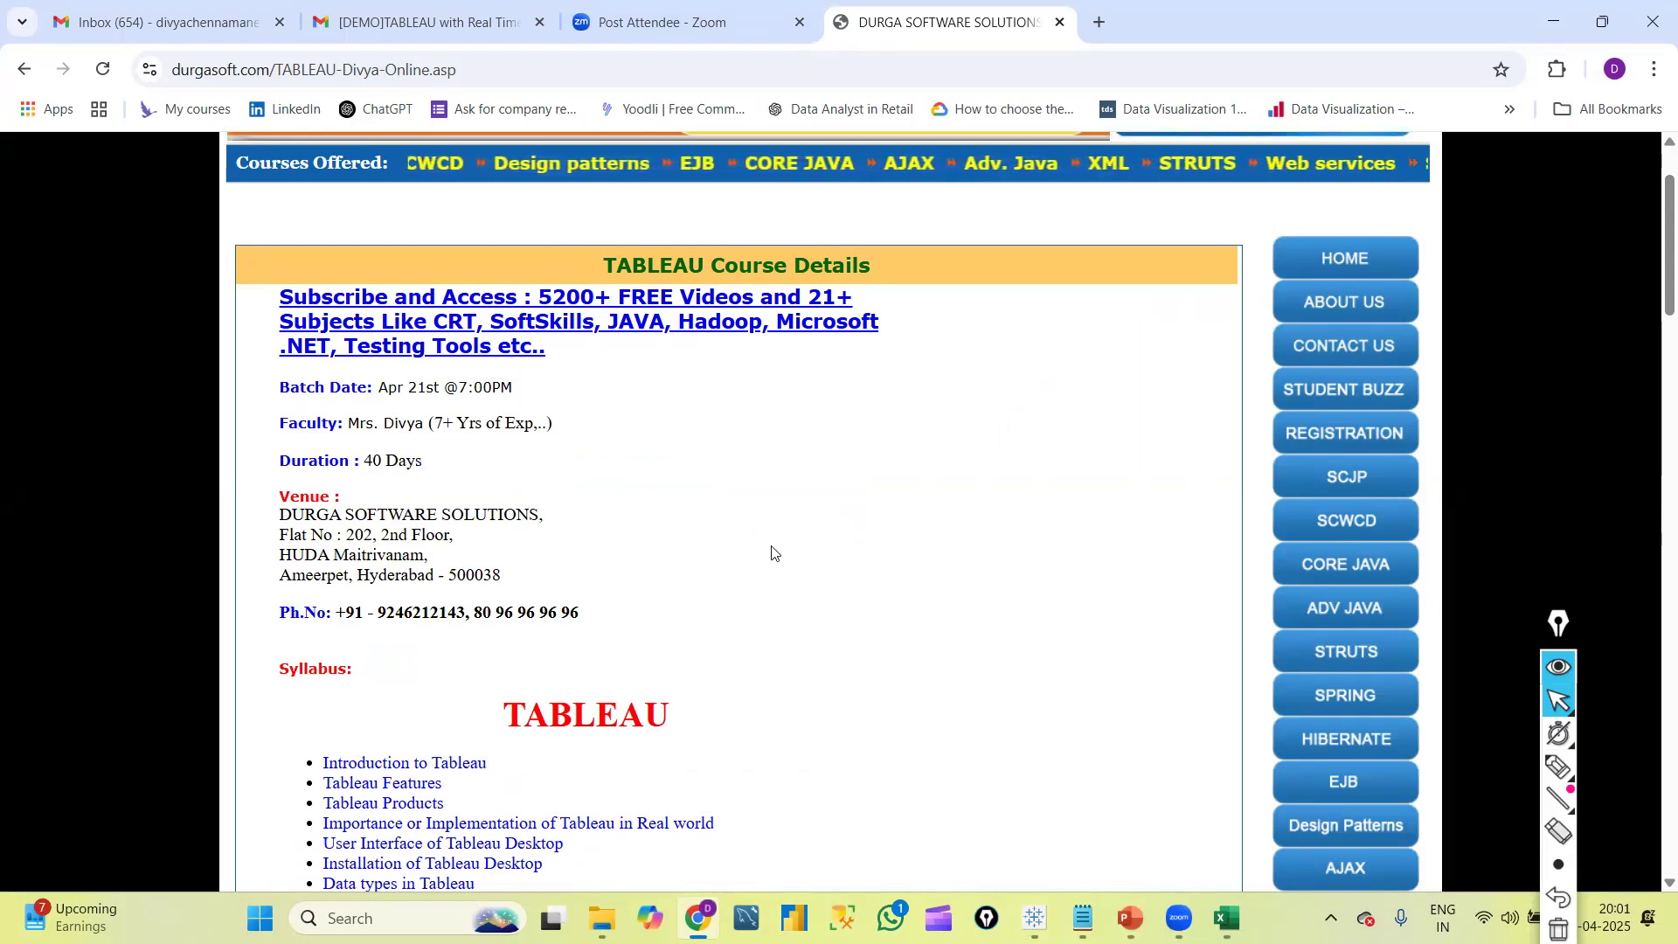
# Highlight the first block of syllabus topics in turn, from Introduction to Tableau down to Continuous & Discrete data
pyautogui.scroll(-7, 772, 552)
pyautogui.scroll(2, 772, 552)
pyautogui.moveTo(325, 284); pyautogui.dragTo(483, 322)
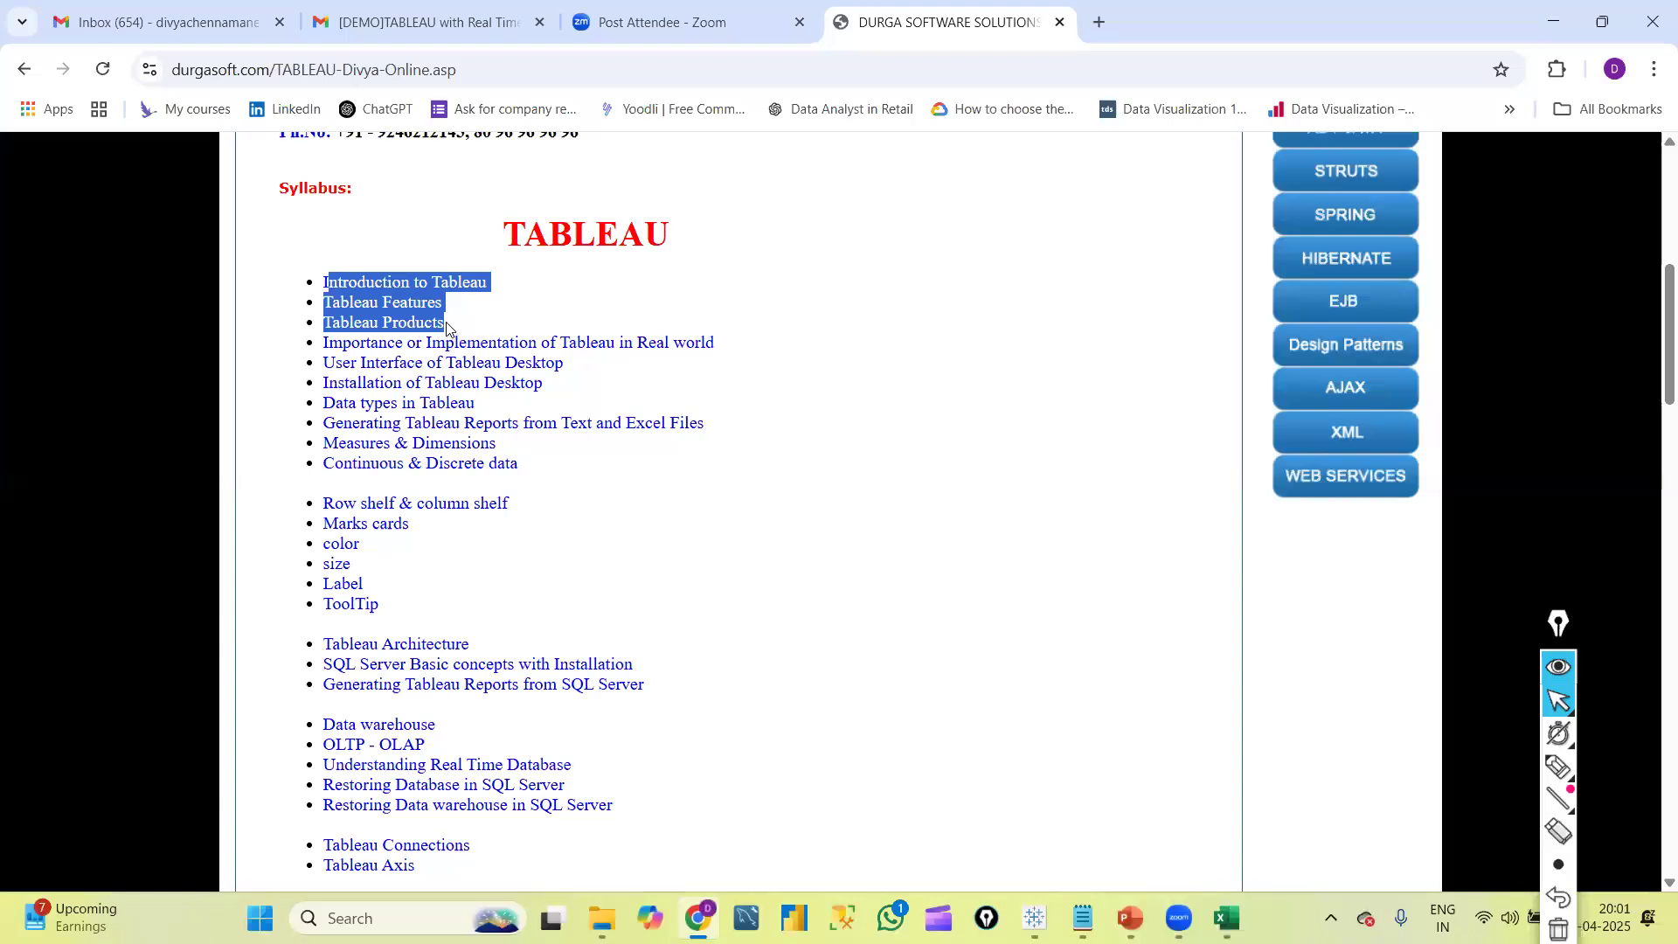
pyautogui.click(448, 327)
pyautogui.moveTo(322, 345); pyautogui.dragTo(700, 359)
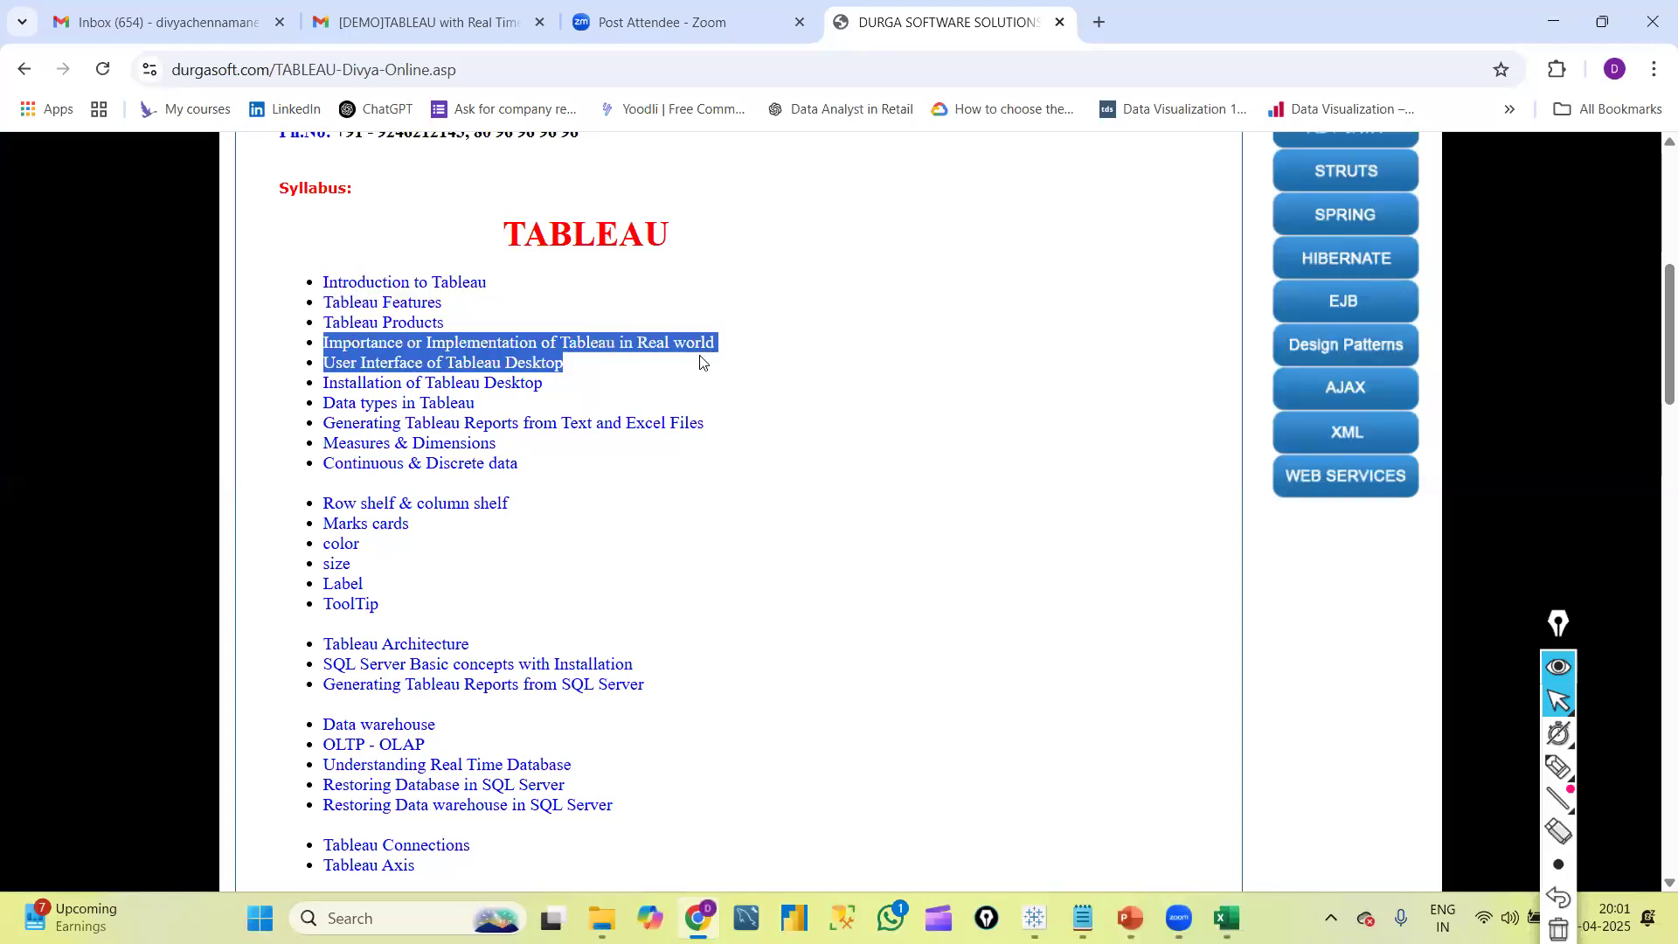
pyautogui.click(599, 445)
pyautogui.moveTo(327, 359); pyautogui.dragTo(620, 449)
pyautogui.click(529, 402)
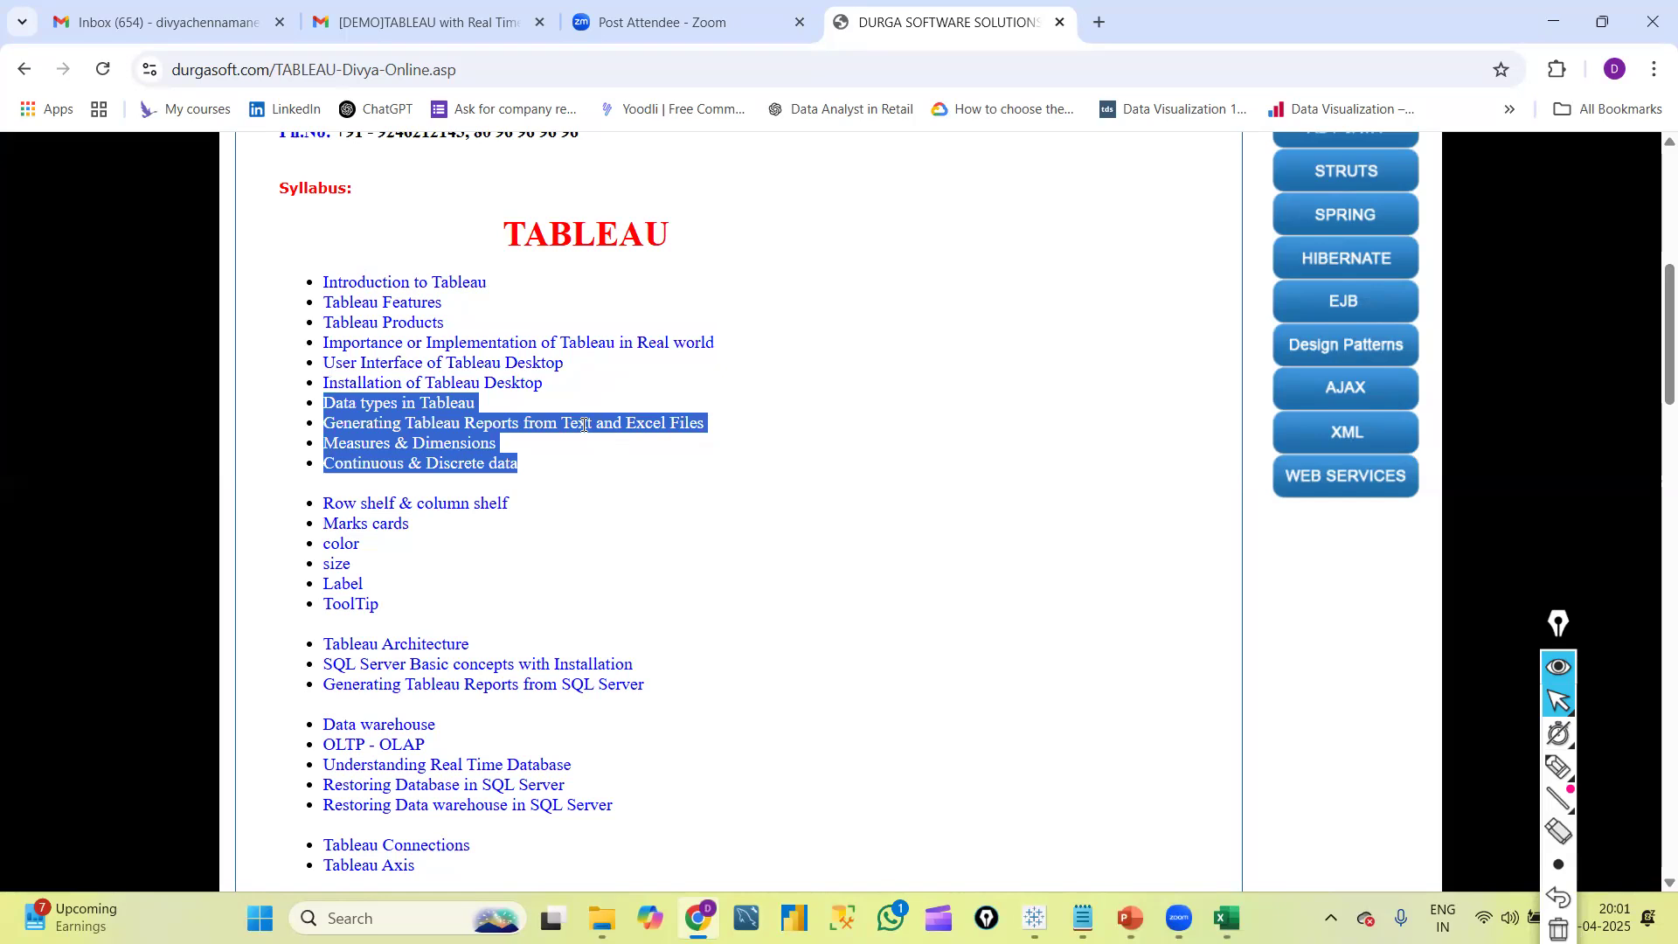
pyautogui.doubleClick(584, 425)
pyautogui.doubleClick(645, 423)
pyautogui.moveTo(330, 443); pyautogui.dragTo(551, 473)
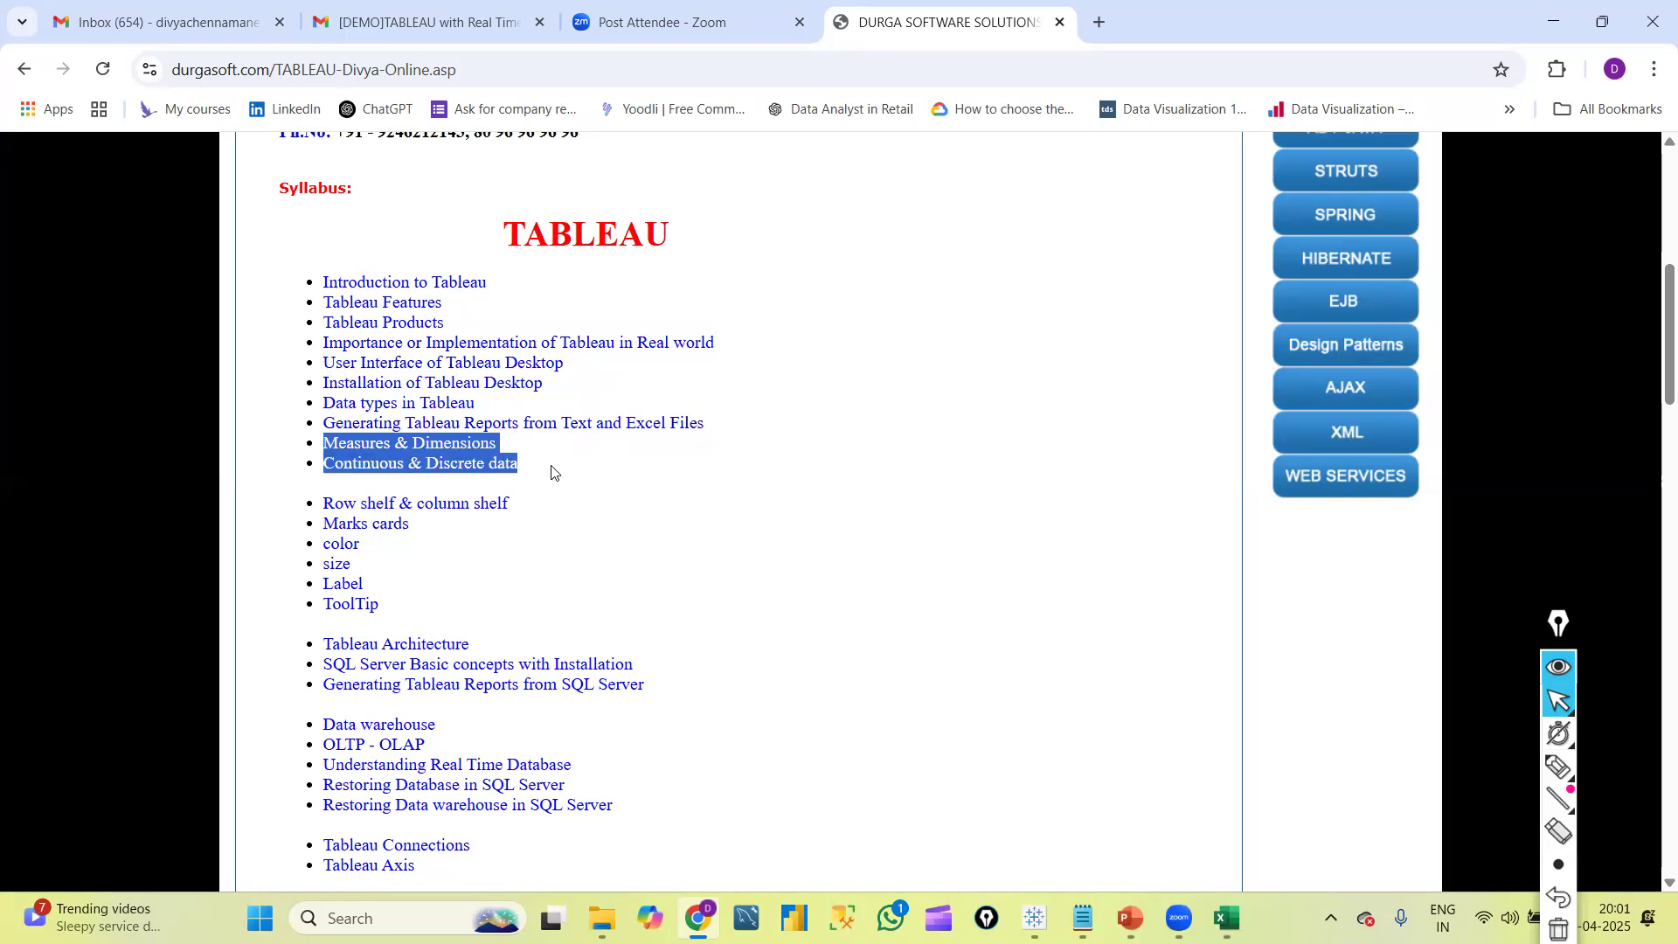
# Go through the Marks card topics from color to ToolTip in the syllabus, and highlight Tableau Architecture
pyautogui.click(460, 530)
pyautogui.moveTo(334, 520); pyautogui.dragTo(381, 612)
pyautogui.click(425, 609)
pyautogui.scroll(-4, 423, 600)
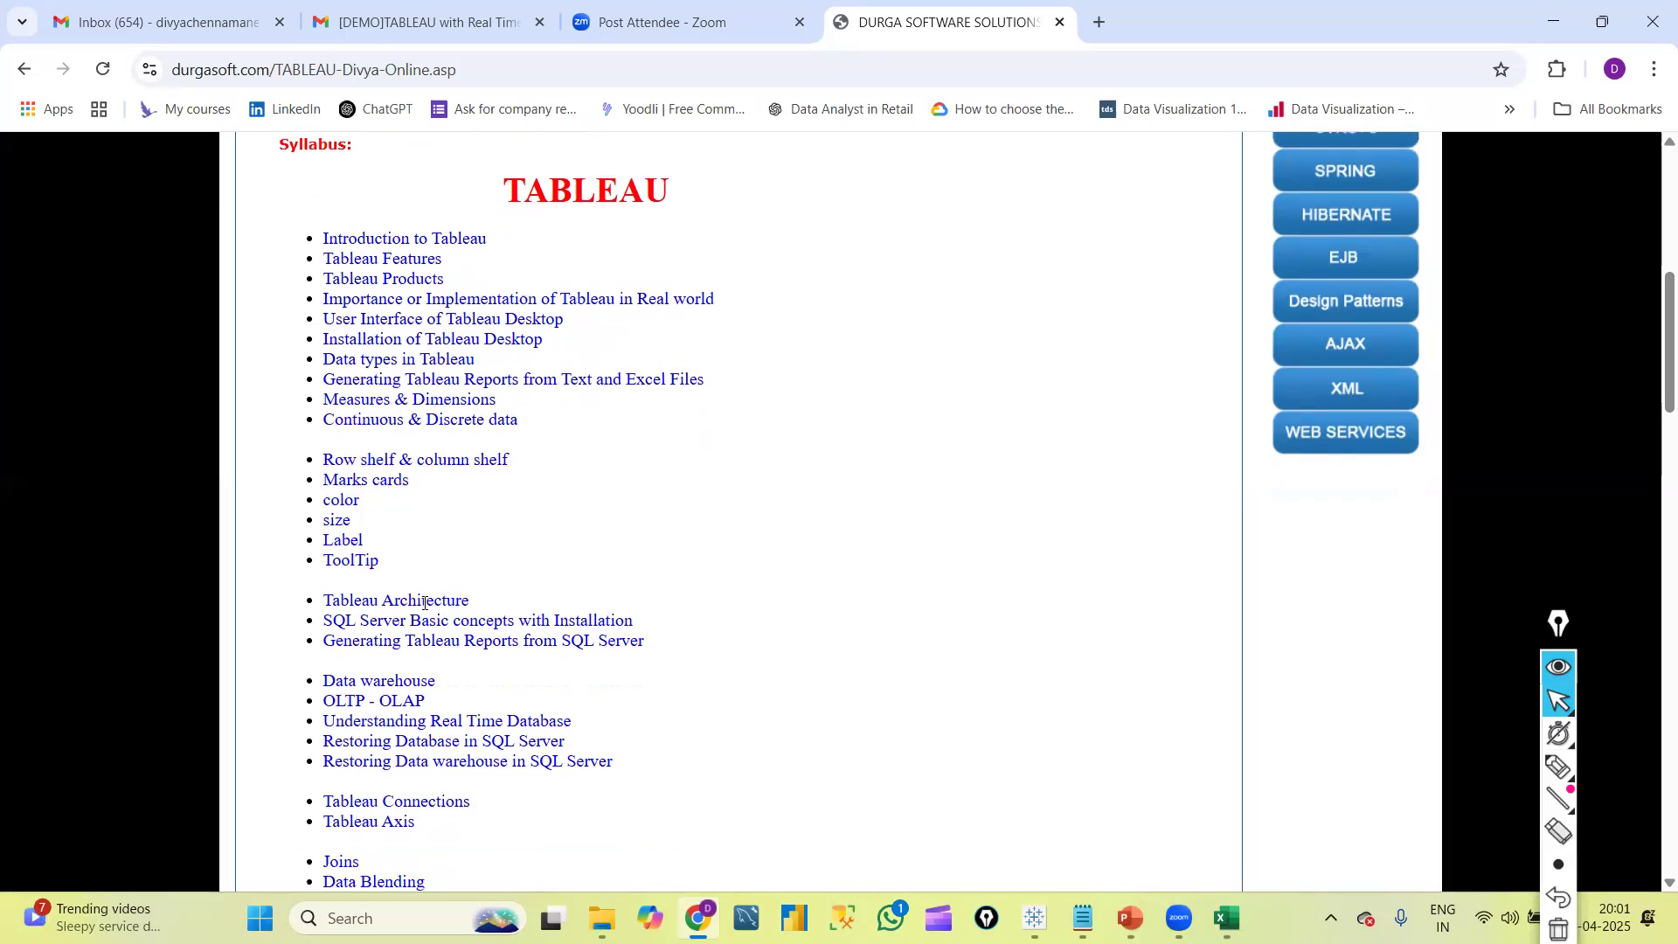
pyautogui.tripleClick(427, 251)
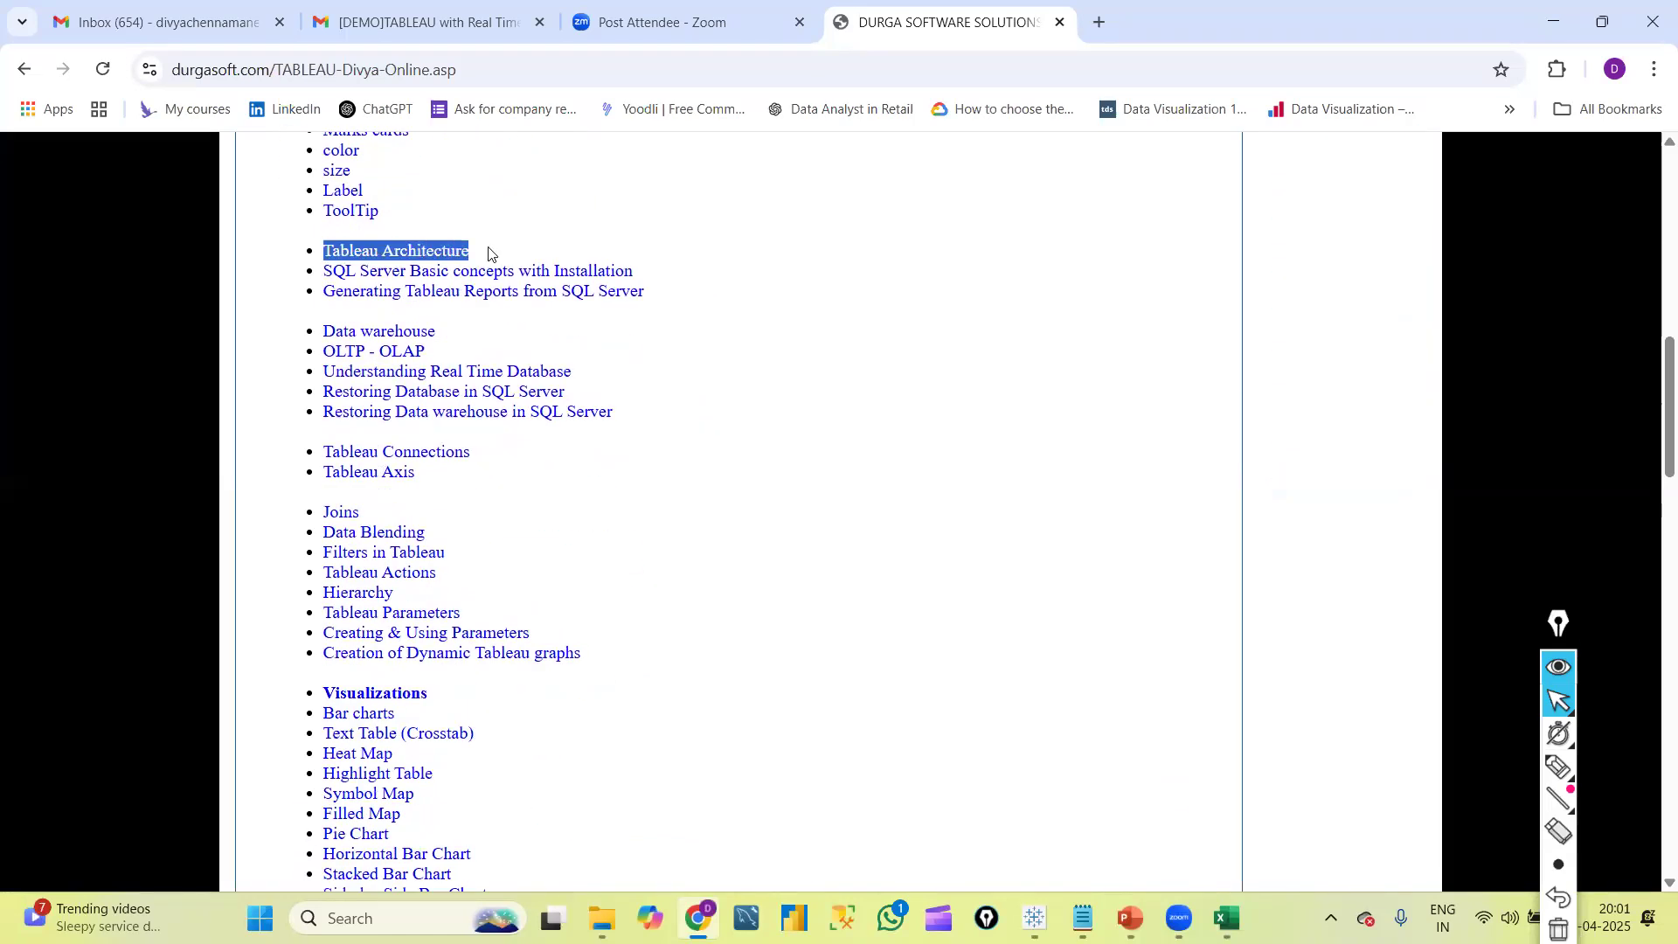
# Write "SQL Server" with the pink pen beside the syllabus topics and draw a large circle around it
pyautogui.click(1553, 769)
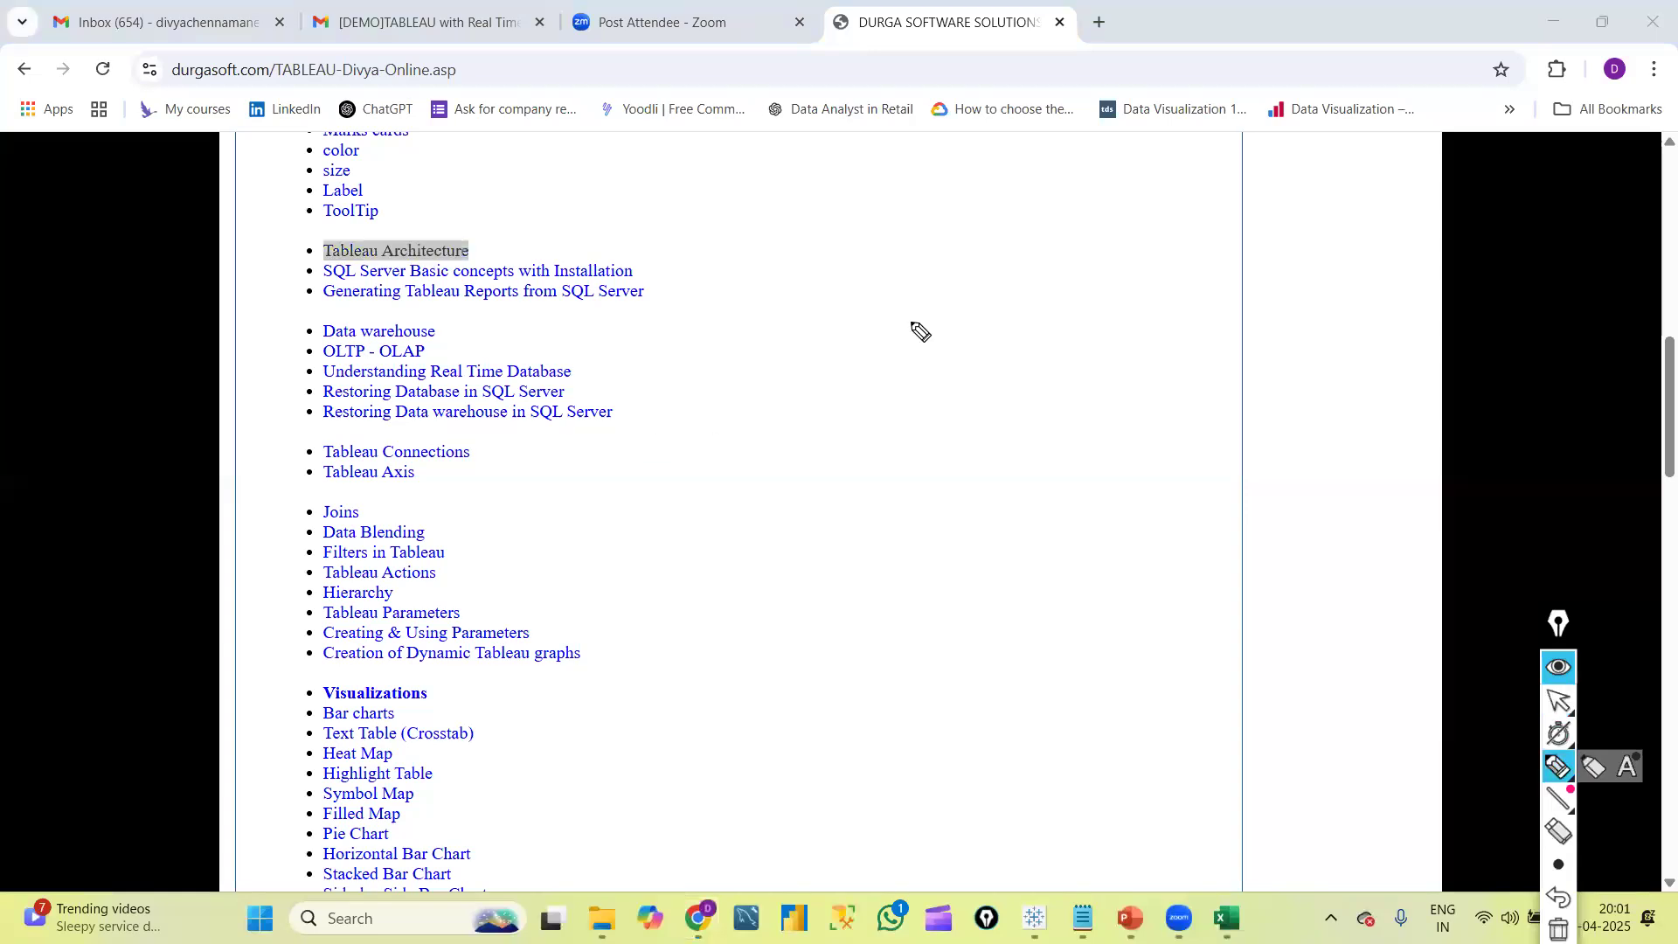
pyautogui.moveTo(712, 367); pyautogui.dragTo(696, 480)
pyautogui.moveTo(767, 357); pyautogui.dragTo(898, 421)
pyautogui.moveTo(890, 315)
pyautogui.mouseDown()
pyautogui.moveTo(921, 376)
pyautogui.moveTo(978, 327)
pyautogui.mouseUp()
pyautogui.moveTo(832, 537); pyautogui.dragTo(802, 647)
pyautogui.moveTo(886, 575)
pyautogui.mouseDown()
pyautogui.moveTo(981, 561)
pyautogui.moveTo(1019, 430)
pyautogui.moveTo(1149, 448)
pyautogui.moveTo(1202, 409)
pyautogui.mouseUp()
pyautogui.click(1099, 453)
pyautogui.moveTo(1001, 691)
pyautogui.mouseDown()
pyautogui.moveTo(1326, 452)
pyautogui.moveTo(572, 426)
pyautogui.moveTo(1072, 601)
pyautogui.mouseUp()
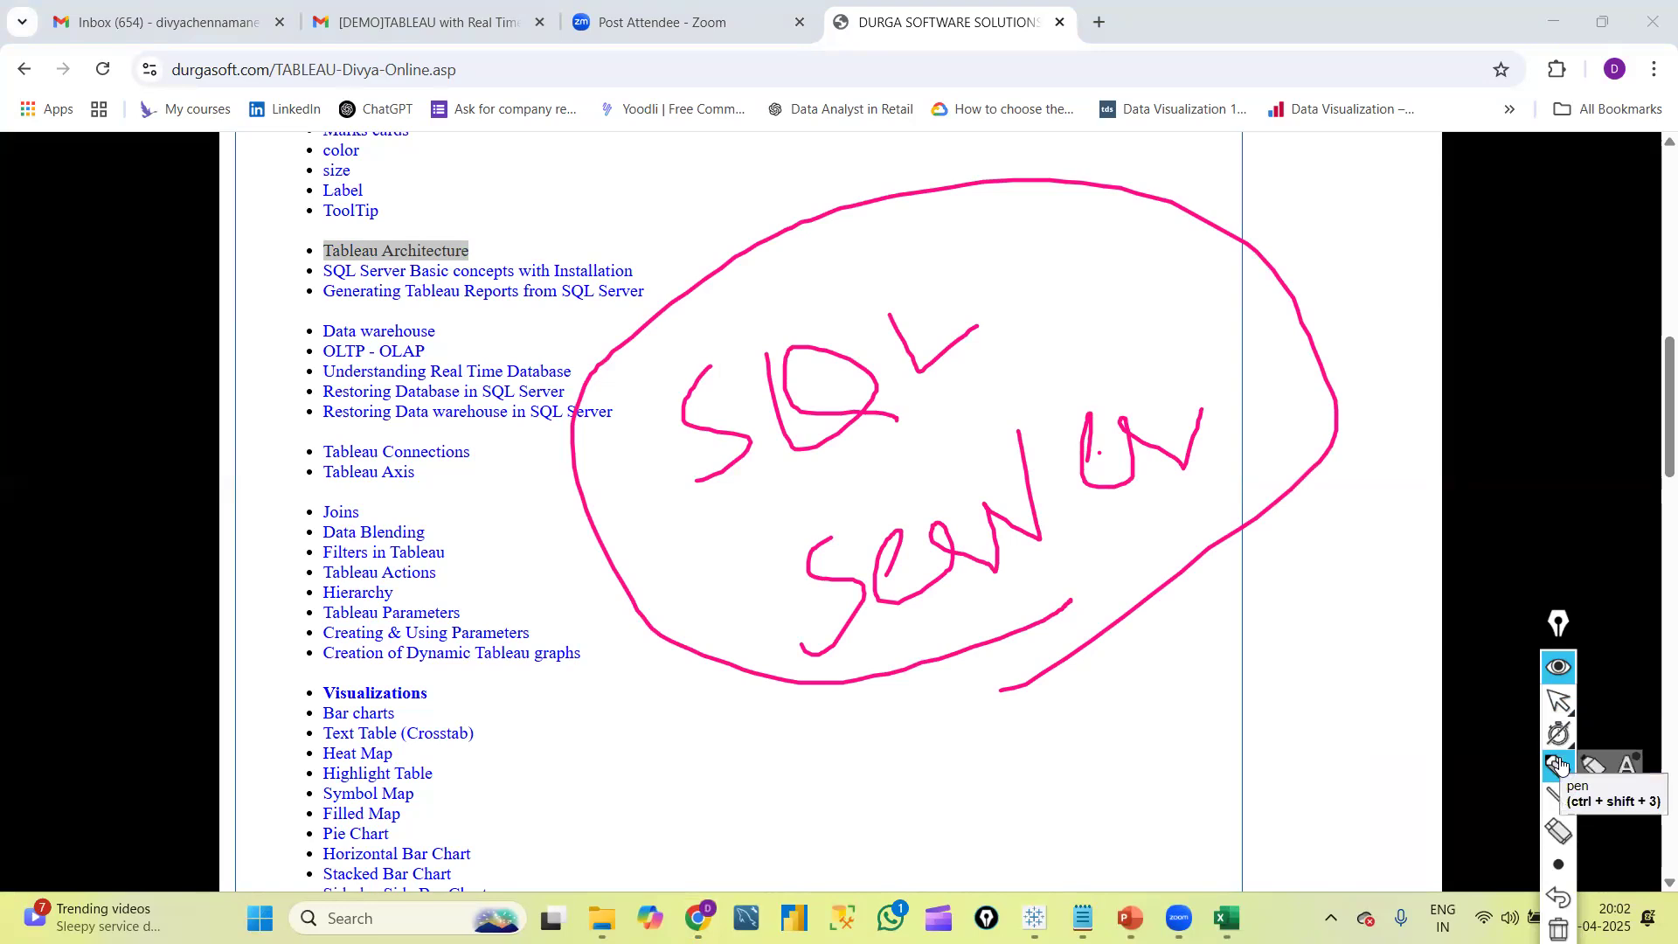
# Highlight the topic SQL Server Basic concepts with Installation in the syllabus and pick up the pen again
pyautogui.click(1558, 701)
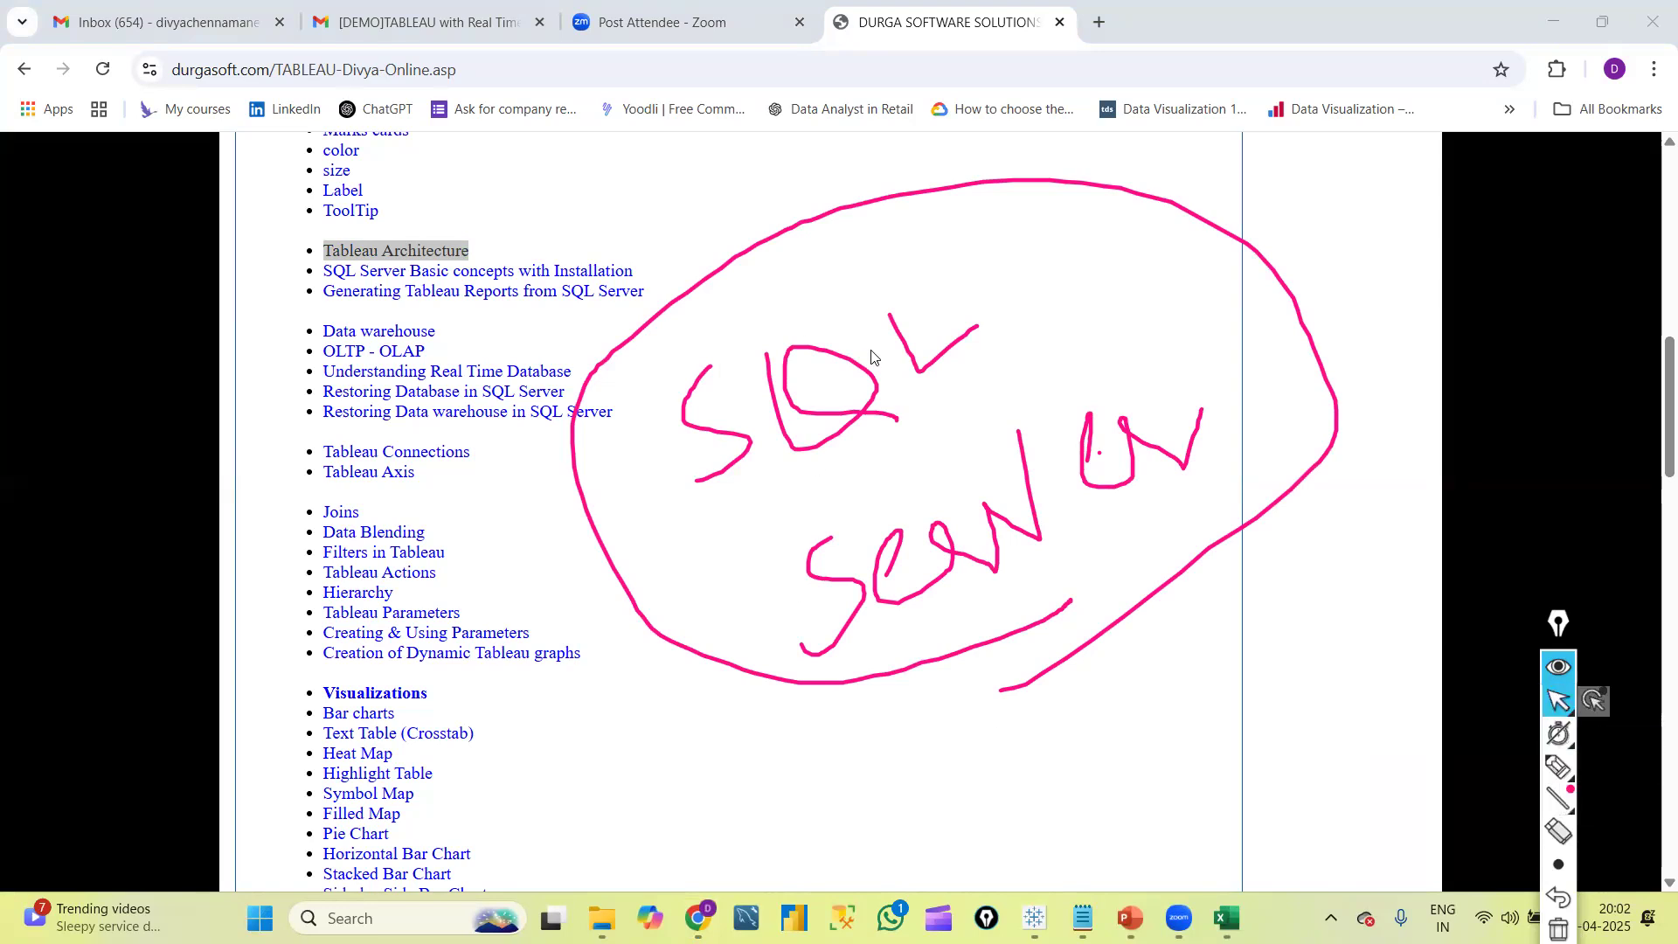
pyautogui.moveTo(325, 271); pyautogui.dragTo(655, 245)
pyautogui.tripleClick(655, 274)
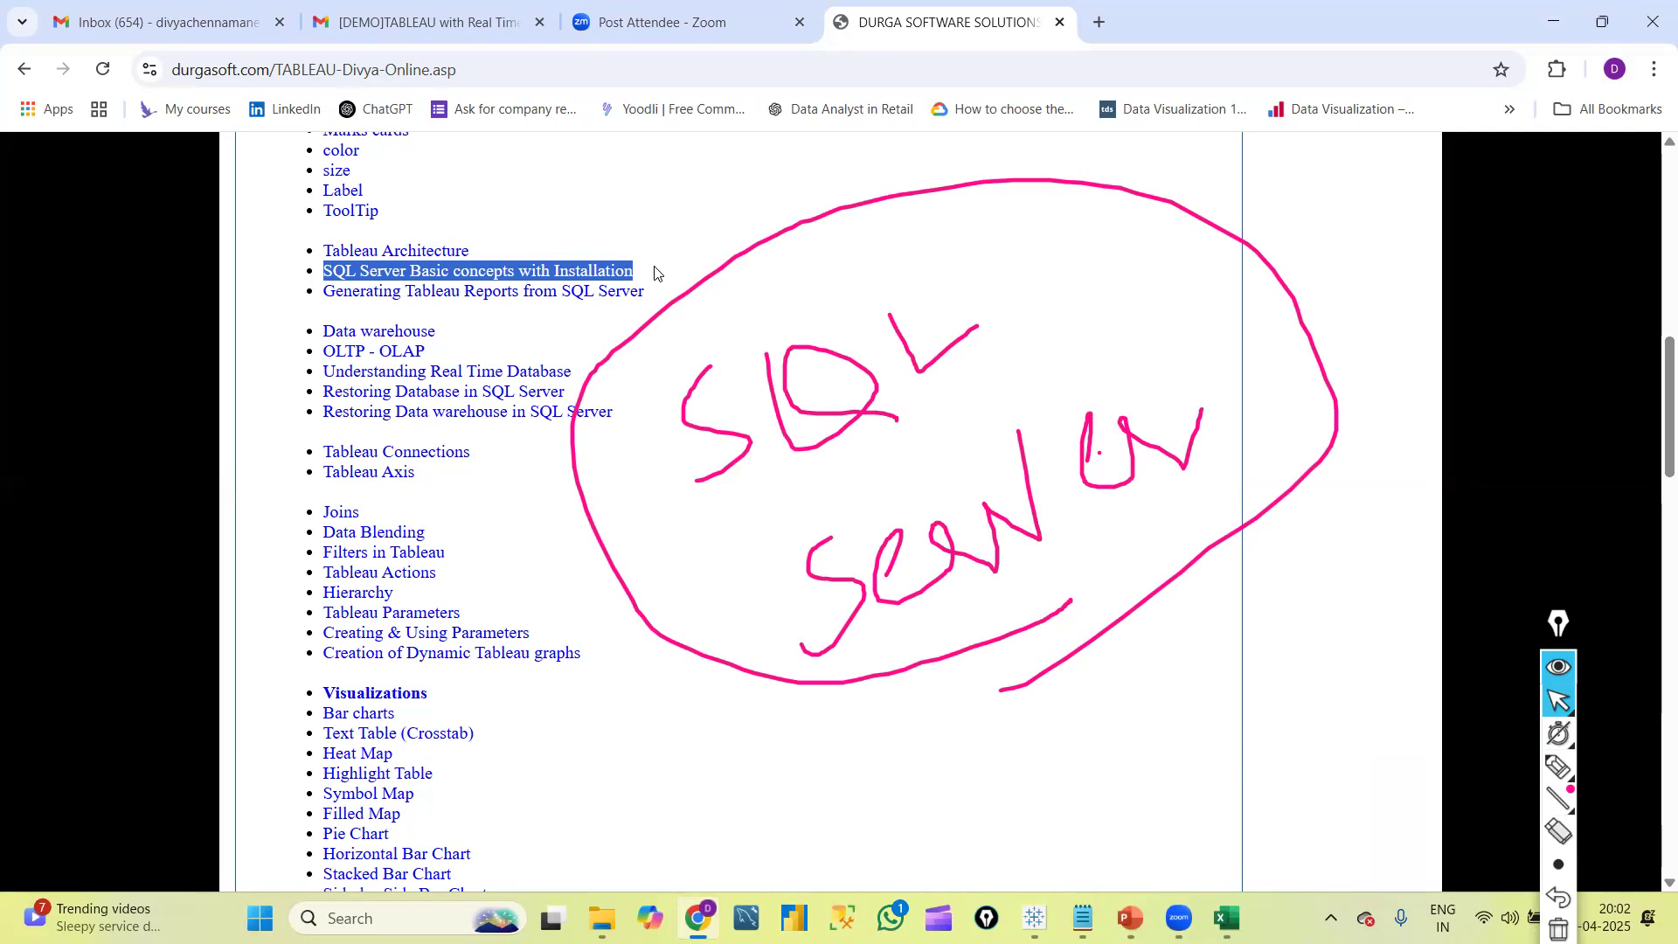
pyautogui.click(1558, 768)
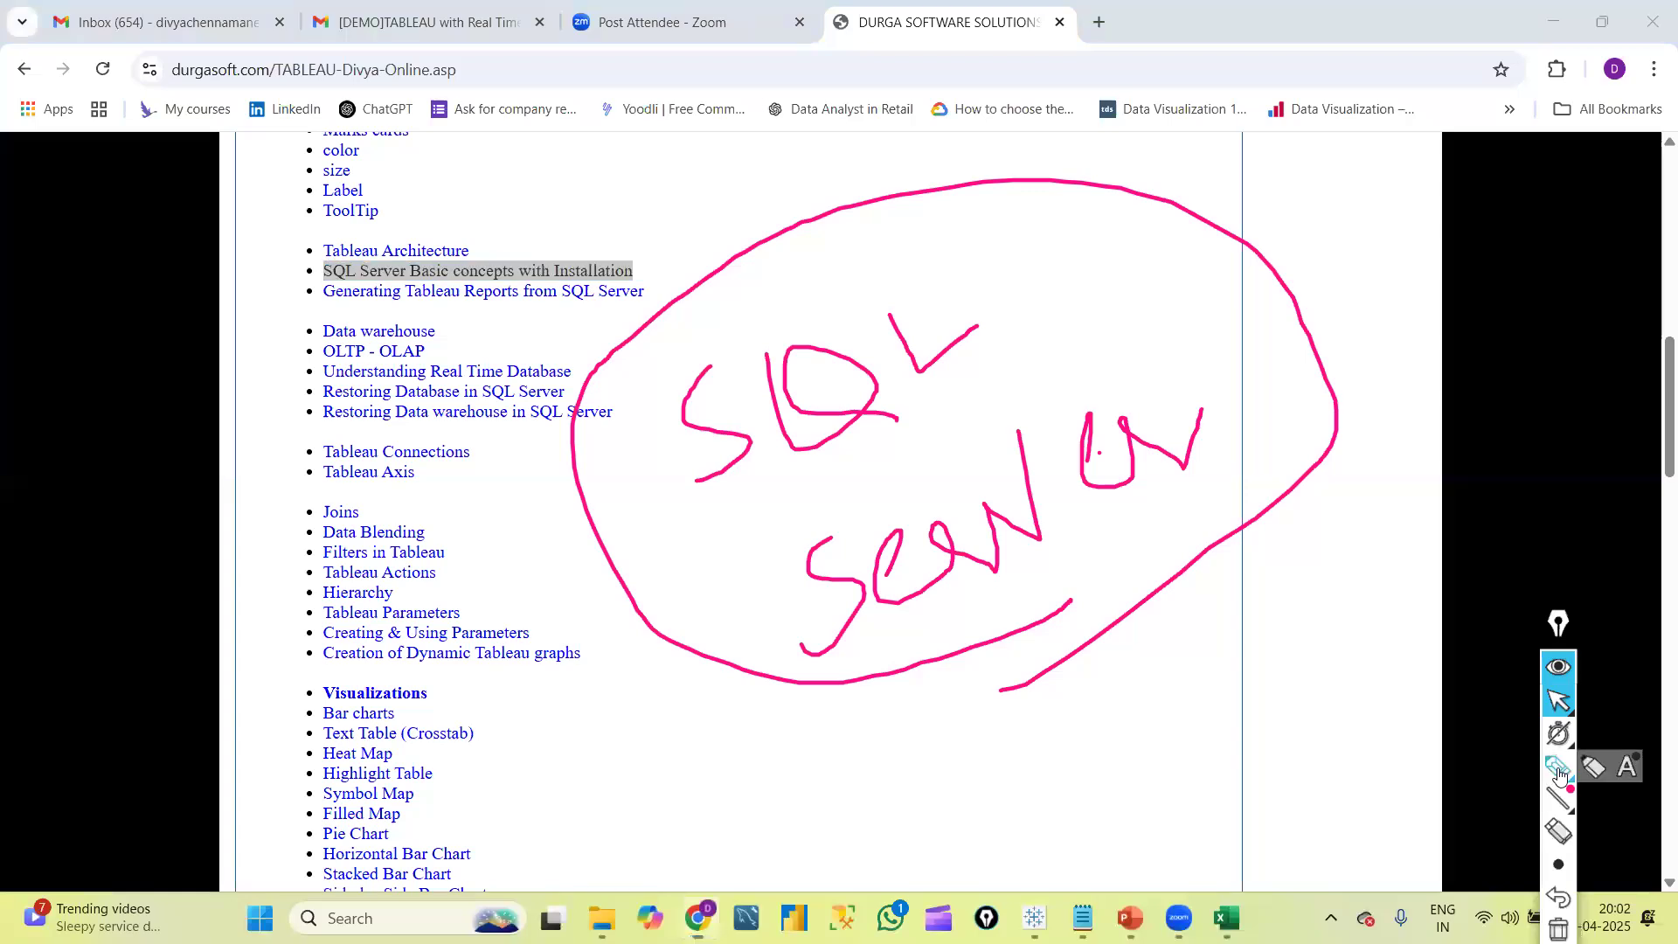
pyautogui.click(488, 190)
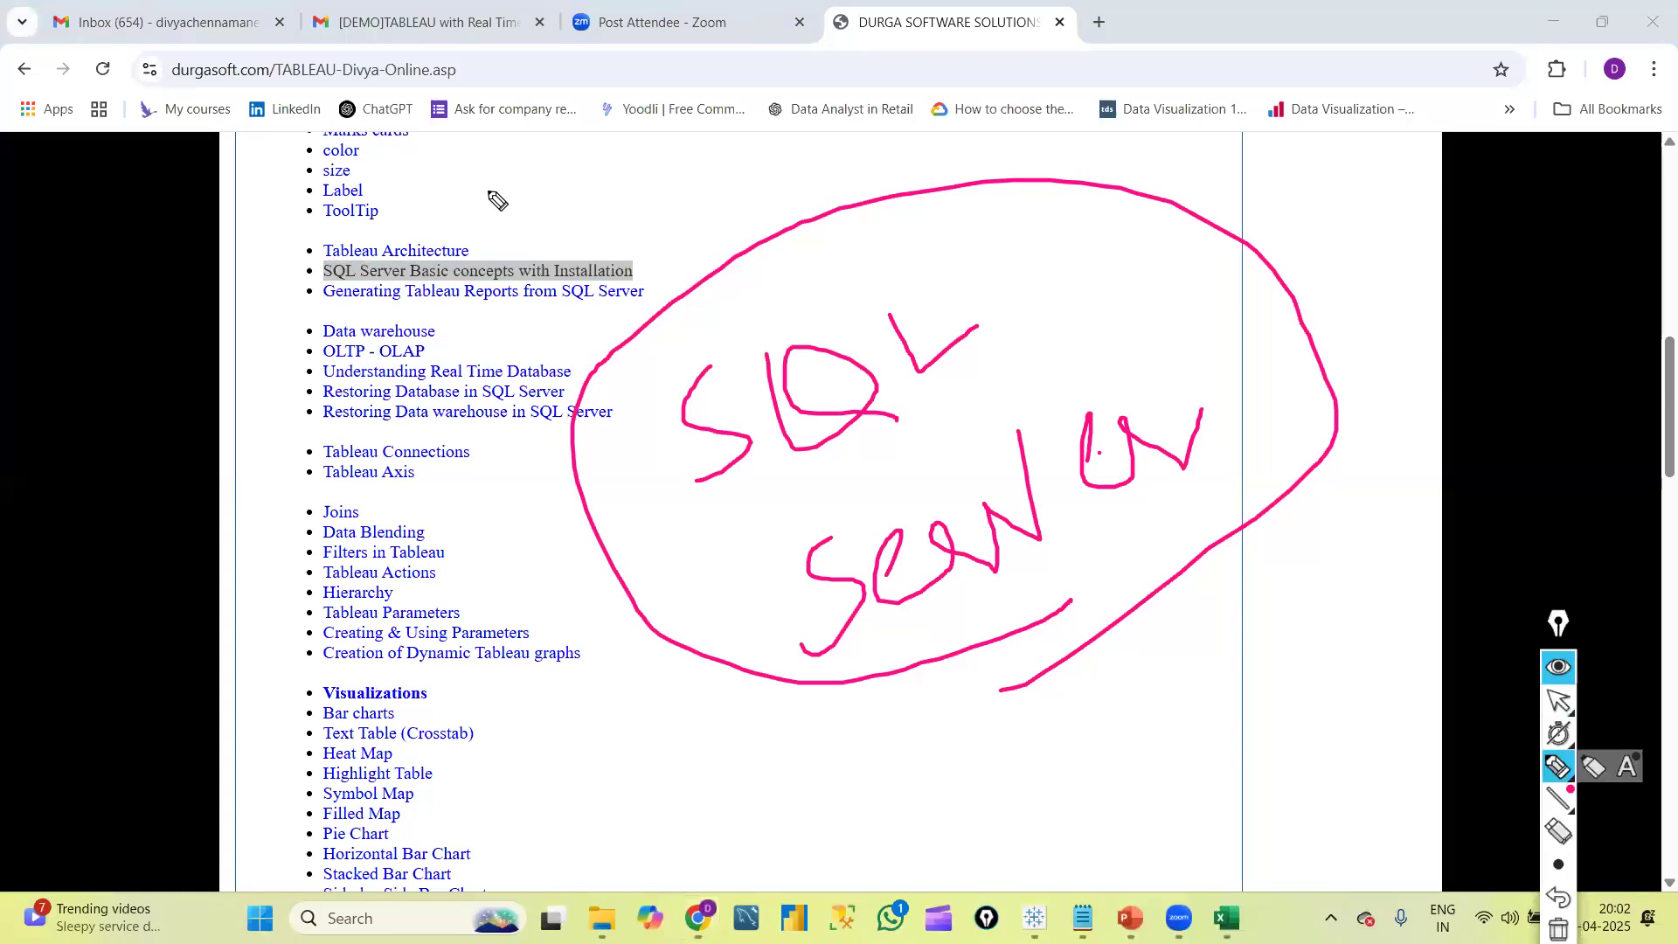
# Frame the handwritten word "SQL" with repeated pink pen outlines and add a stroke rising from the frame's upper edge
pyautogui.moveTo(948, 397)
pyautogui.mouseDown()
pyautogui.moveTo(695, 555)
pyautogui.moveTo(967, 292)
pyautogui.moveTo(951, 235)
pyautogui.mouseUp()
pyautogui.moveTo(802, 295)
pyautogui.mouseDown()
pyautogui.moveTo(681, 529)
pyautogui.moveTo(990, 250)
pyautogui.moveTo(652, 486)
pyautogui.mouseUp()
pyautogui.moveTo(918, 248)
pyautogui.mouseDown()
pyautogui.moveTo(949, 255)
pyautogui.moveTo(1006, 122)
pyautogui.mouseUp()
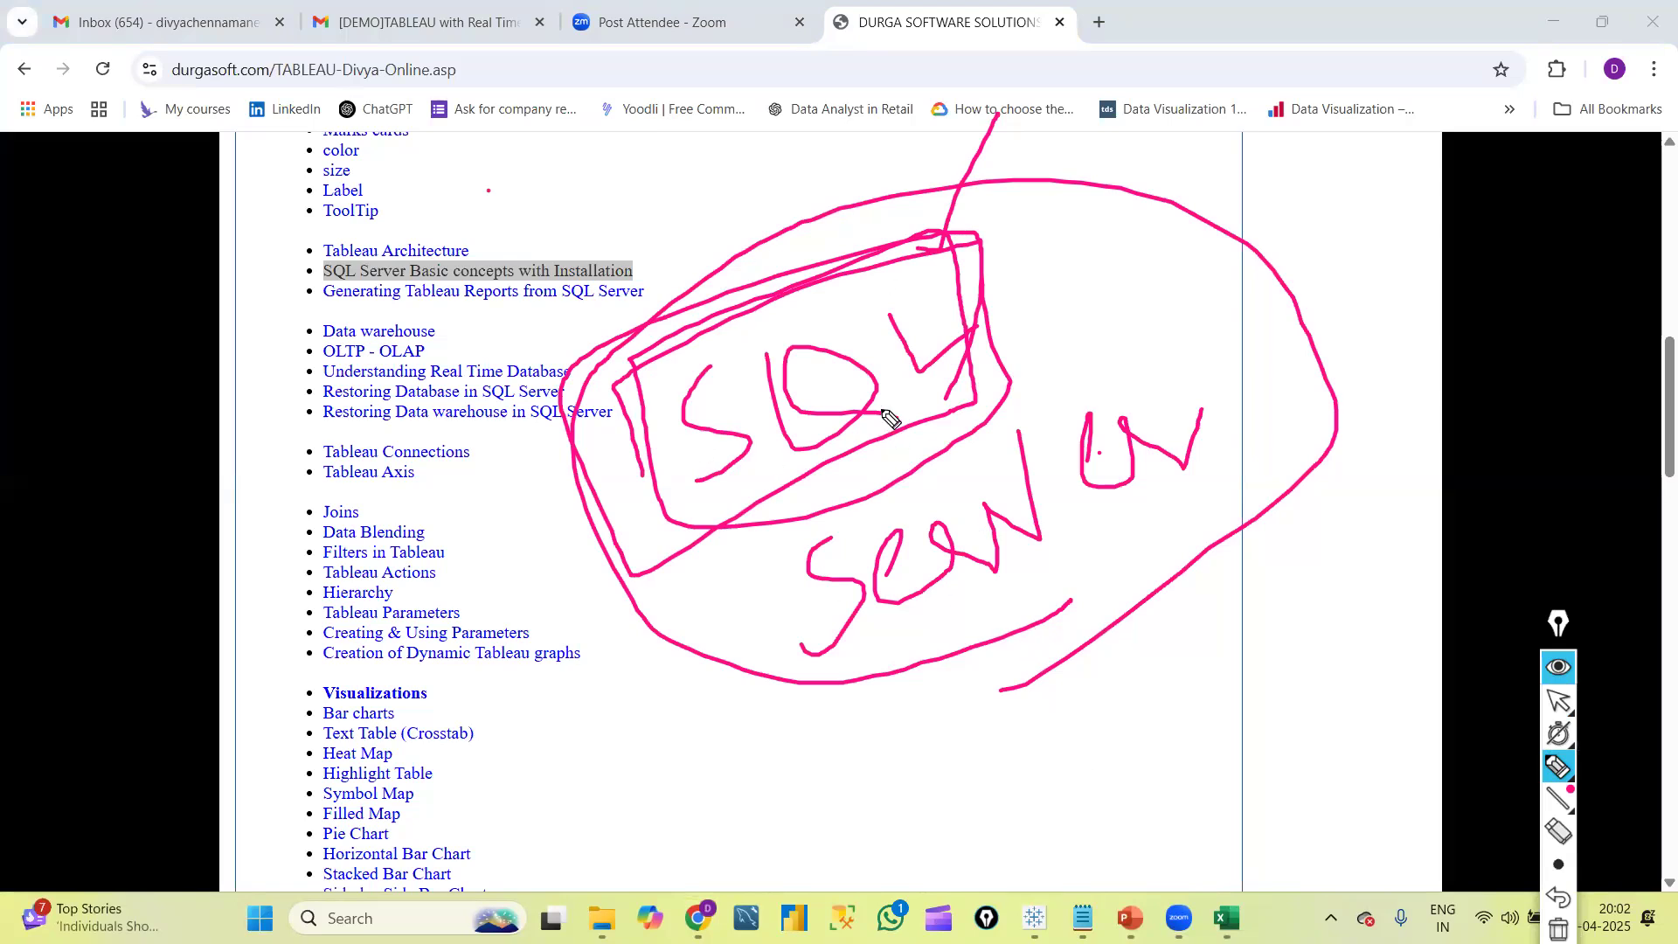
# Put the pen away and highlight SQL Server Basic concepts with Installation, followed by Generating Tableau Reports from SQL Server, in the syllabus
pyautogui.click(1558, 700)
pyautogui.click(572, 278)
pyautogui.moveTo(552, 272); pyautogui.dragTo(671, 272)
pyautogui.moveTo(323, 274); pyautogui.dragTo(635, 273)
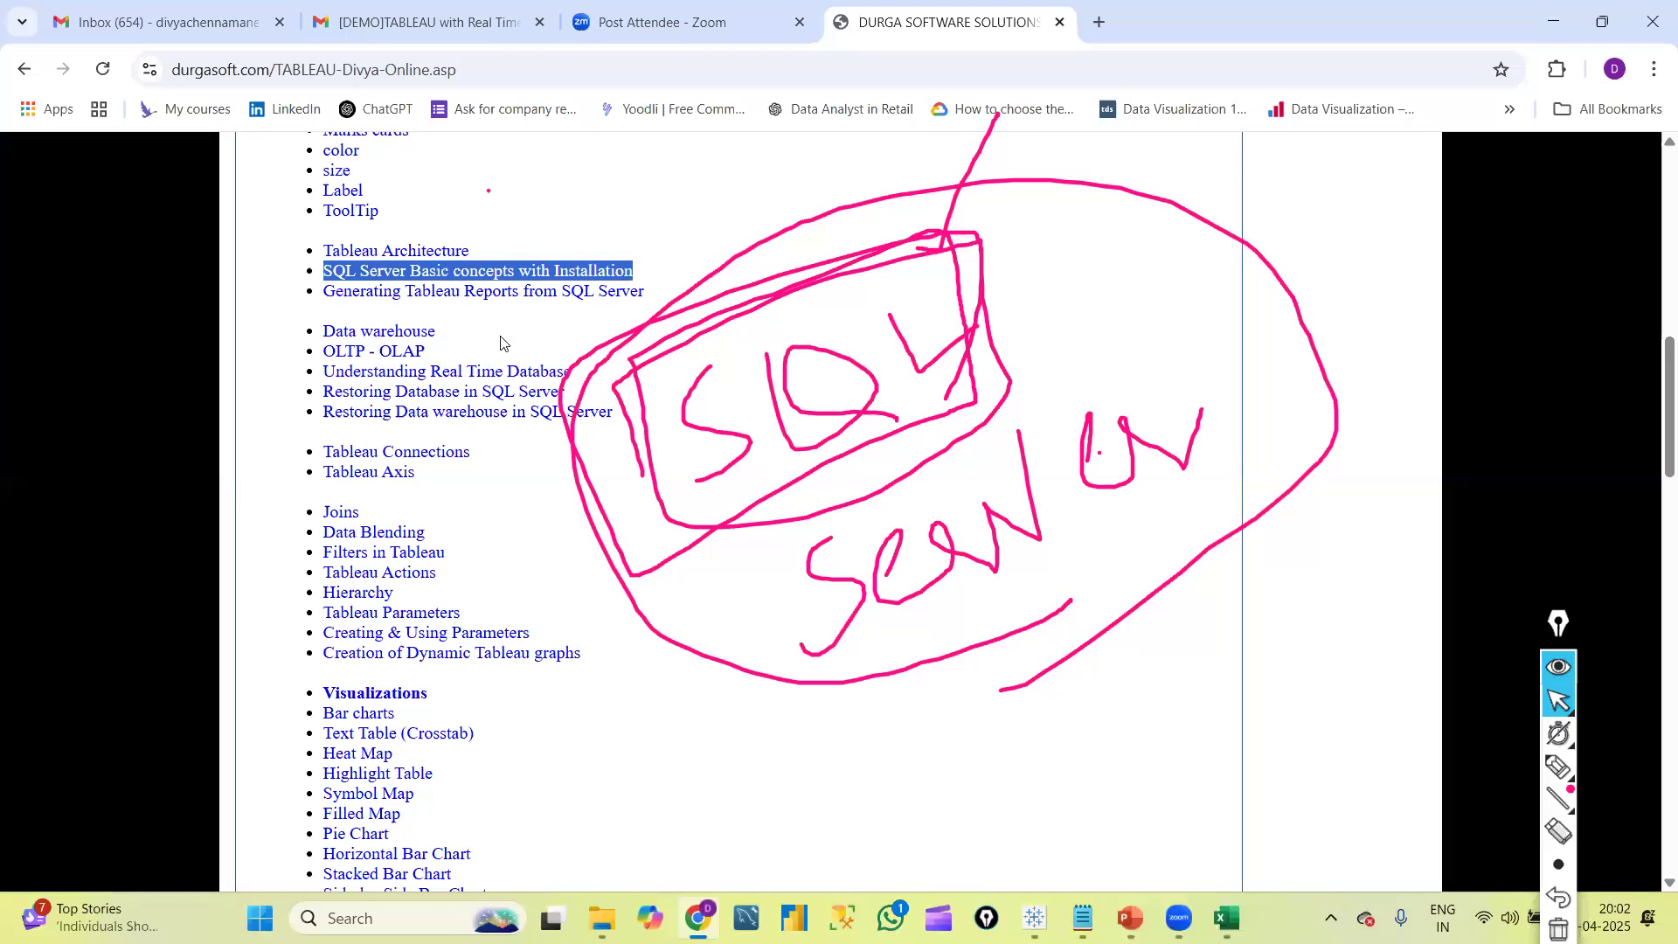
pyautogui.click(329, 289)
pyautogui.moveTo(329, 290); pyautogui.dragTo(662, 297)
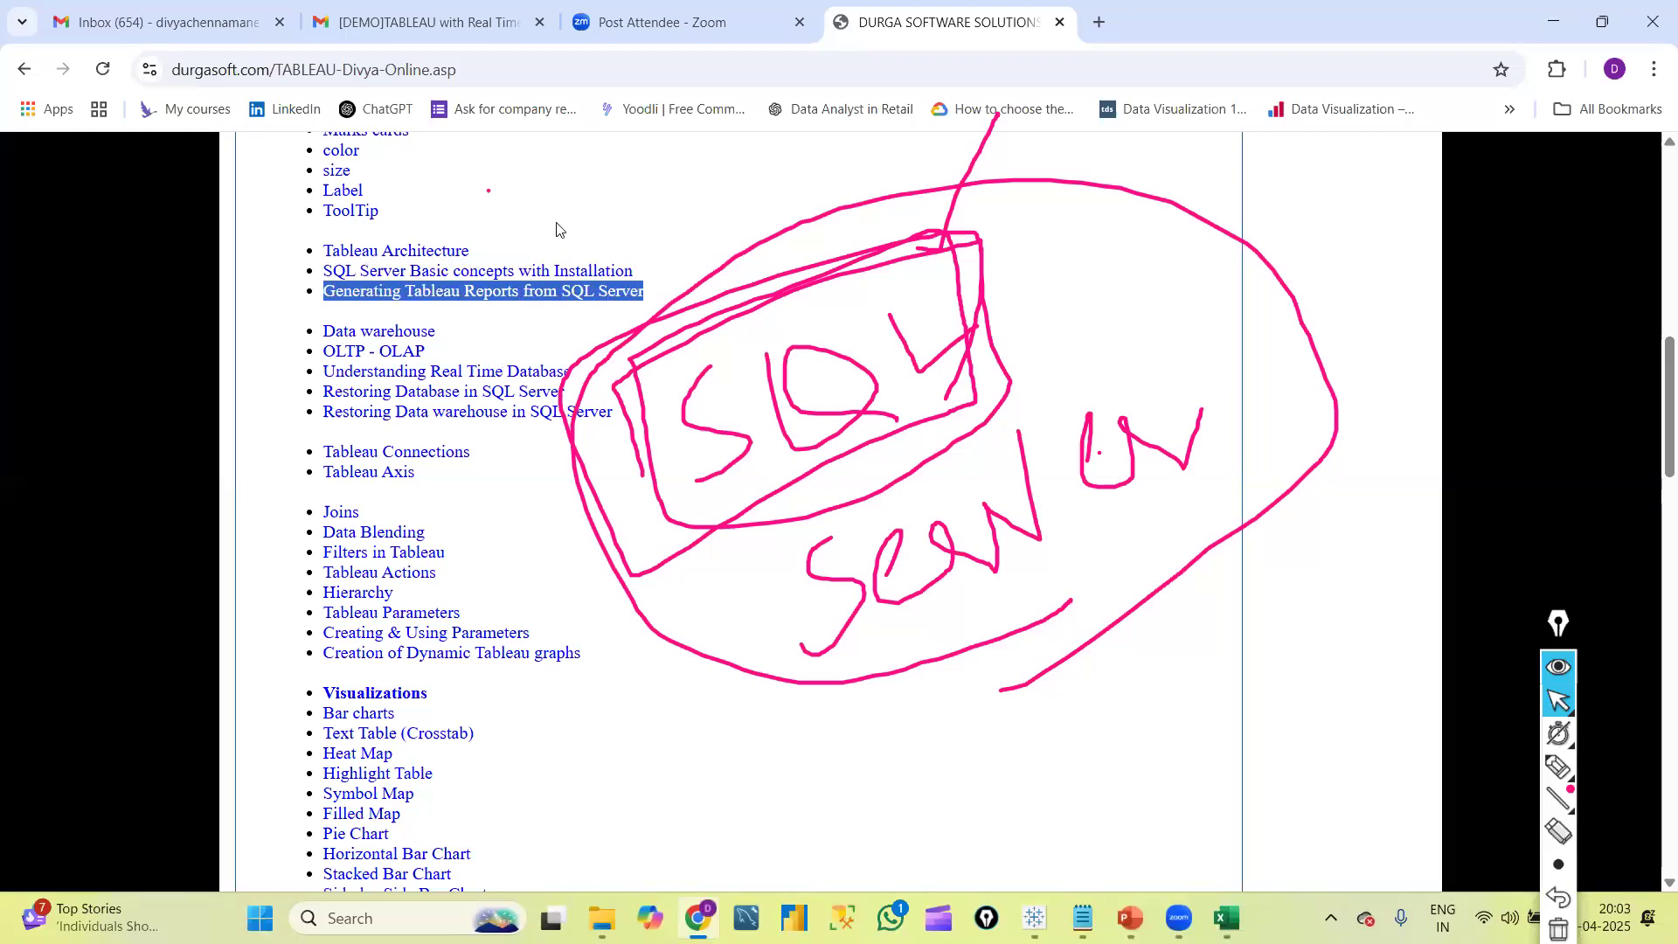
# Mark Data warehouse with a highlight and OLTP - OLAP with a pen arrow, and clear all pen drawings from the page
pyautogui.moveTo(326, 330)
pyautogui.mouseDown()
pyautogui.moveTo(487, 331)
pyautogui.moveTo(464, 334)
pyautogui.moveTo(464, 354)
pyautogui.moveTo(484, 321)
pyautogui.mouseUp()
pyautogui.click(1563, 774)
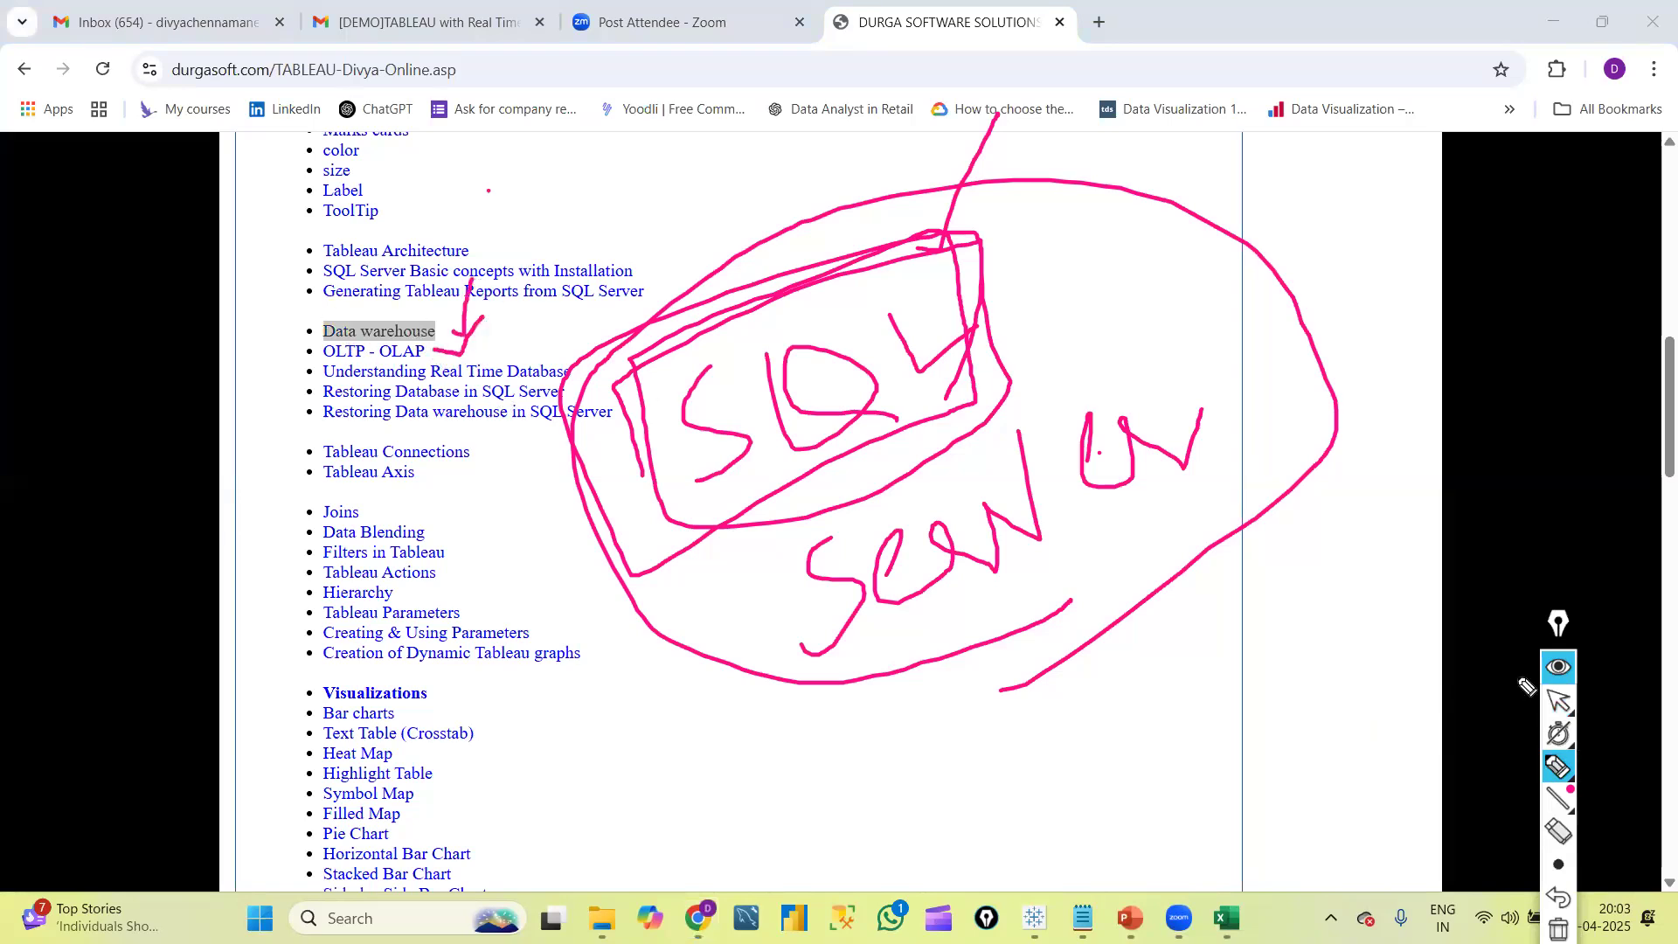
pyautogui.click(1559, 701)
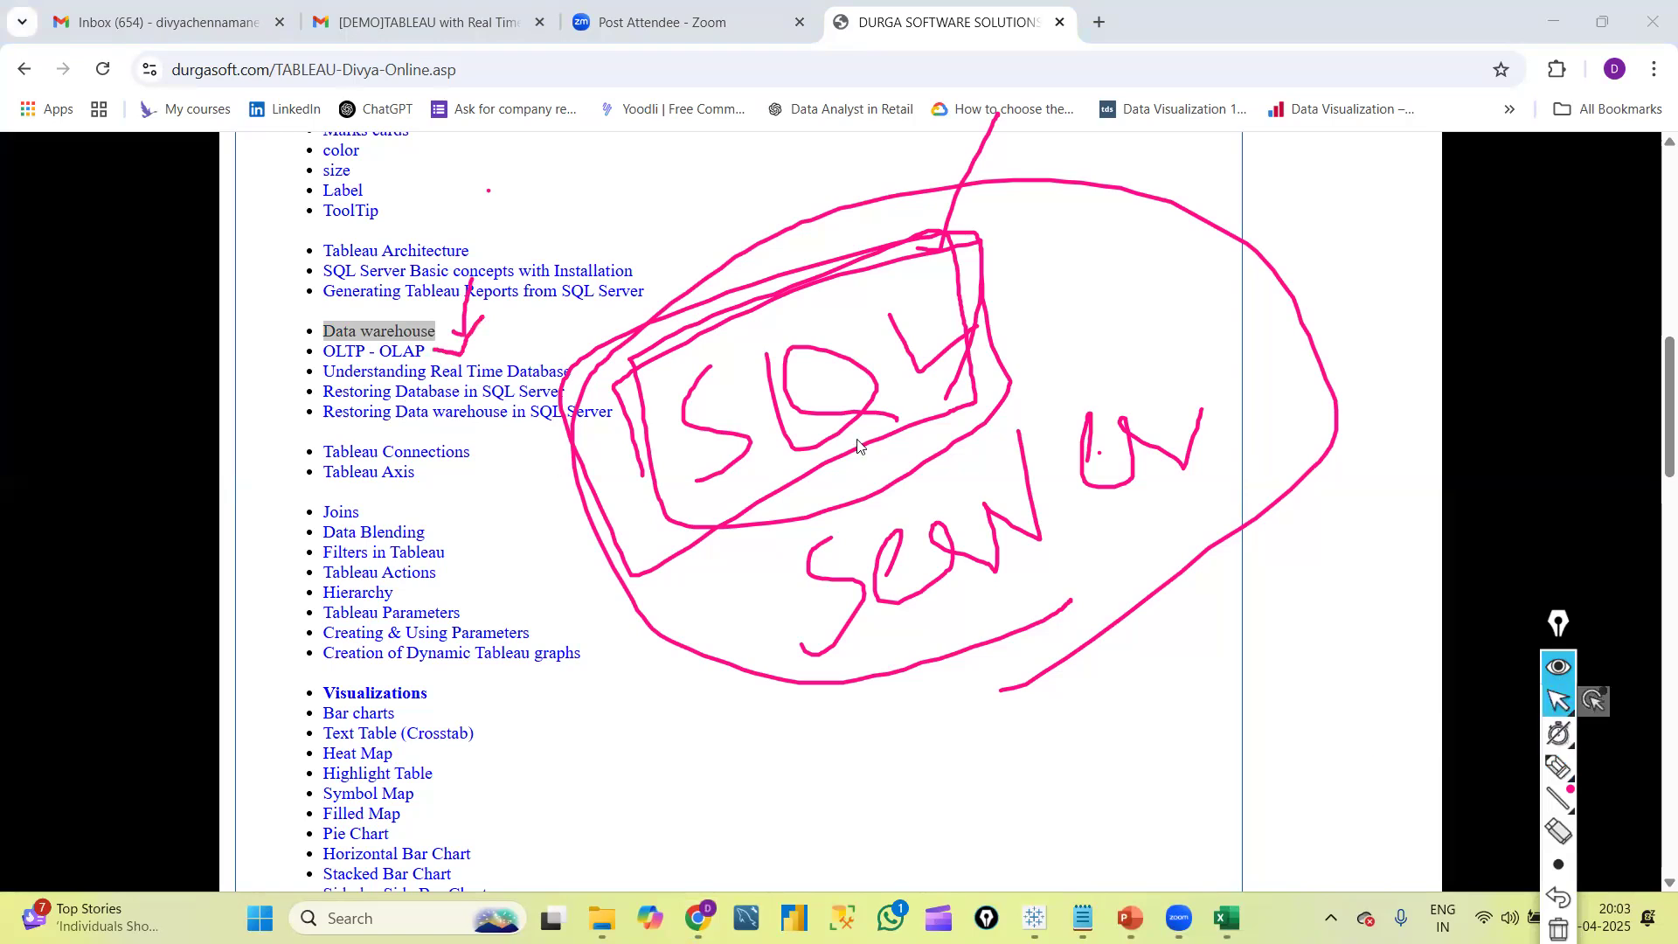
pyautogui.click(1559, 929)
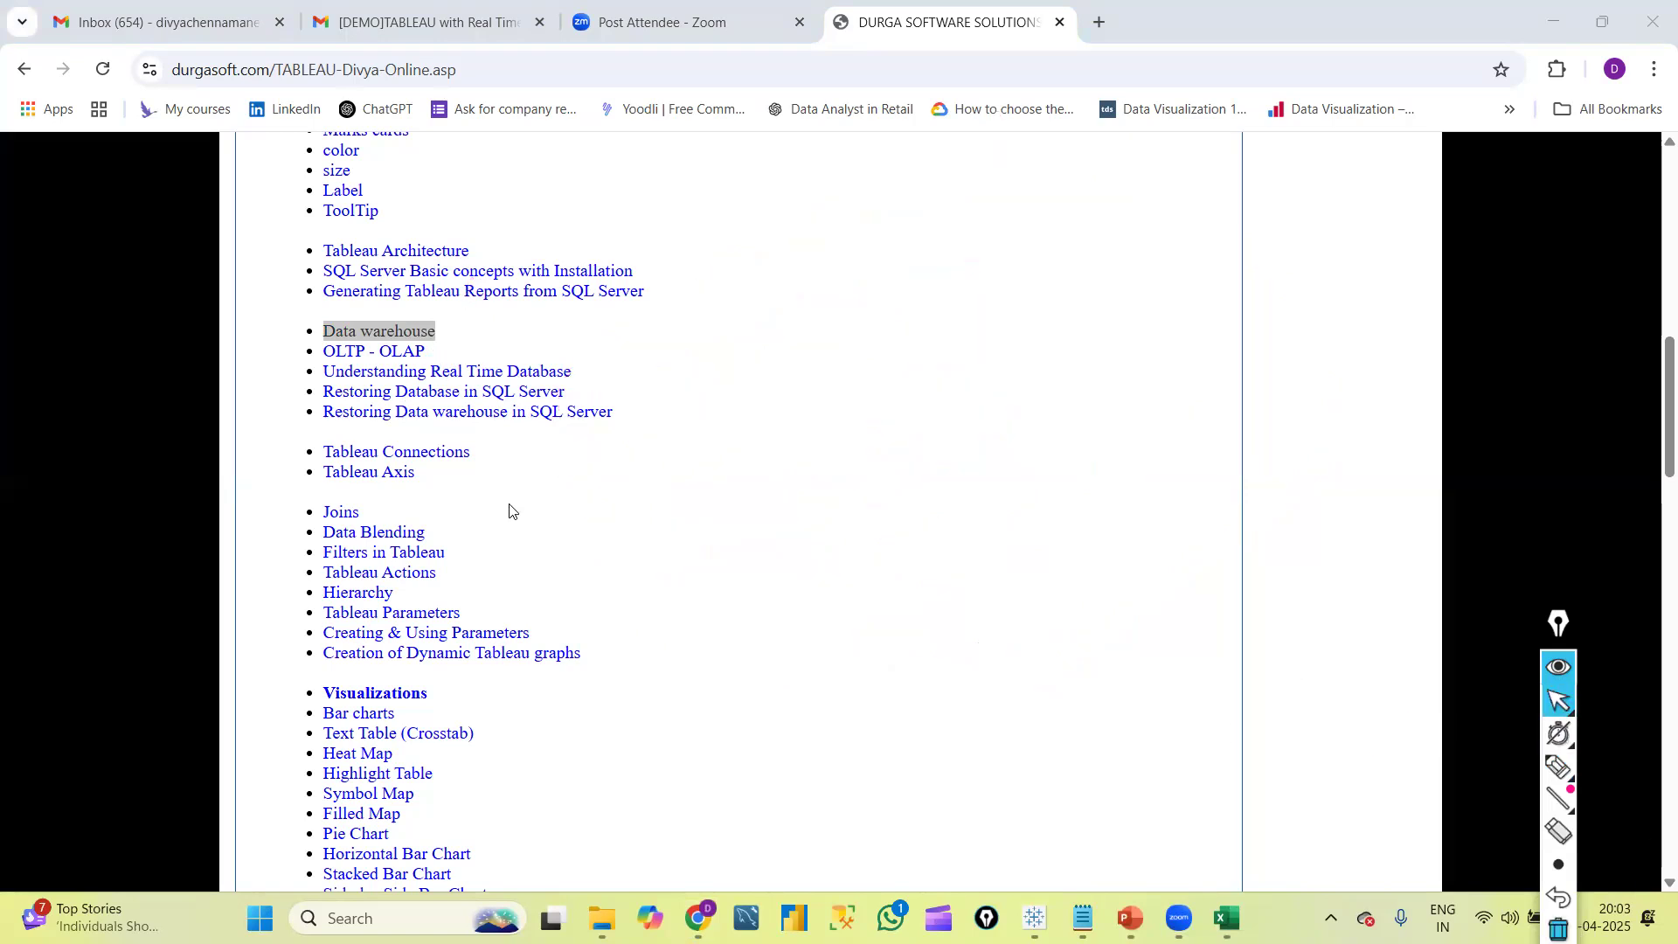
# Highlight the two Restoring topics for SQL Server in the syllabus, followed by Tableau Connections and Tableau Axis
pyautogui.moveTo(398, 411); pyautogui.dragTo(566, 412)
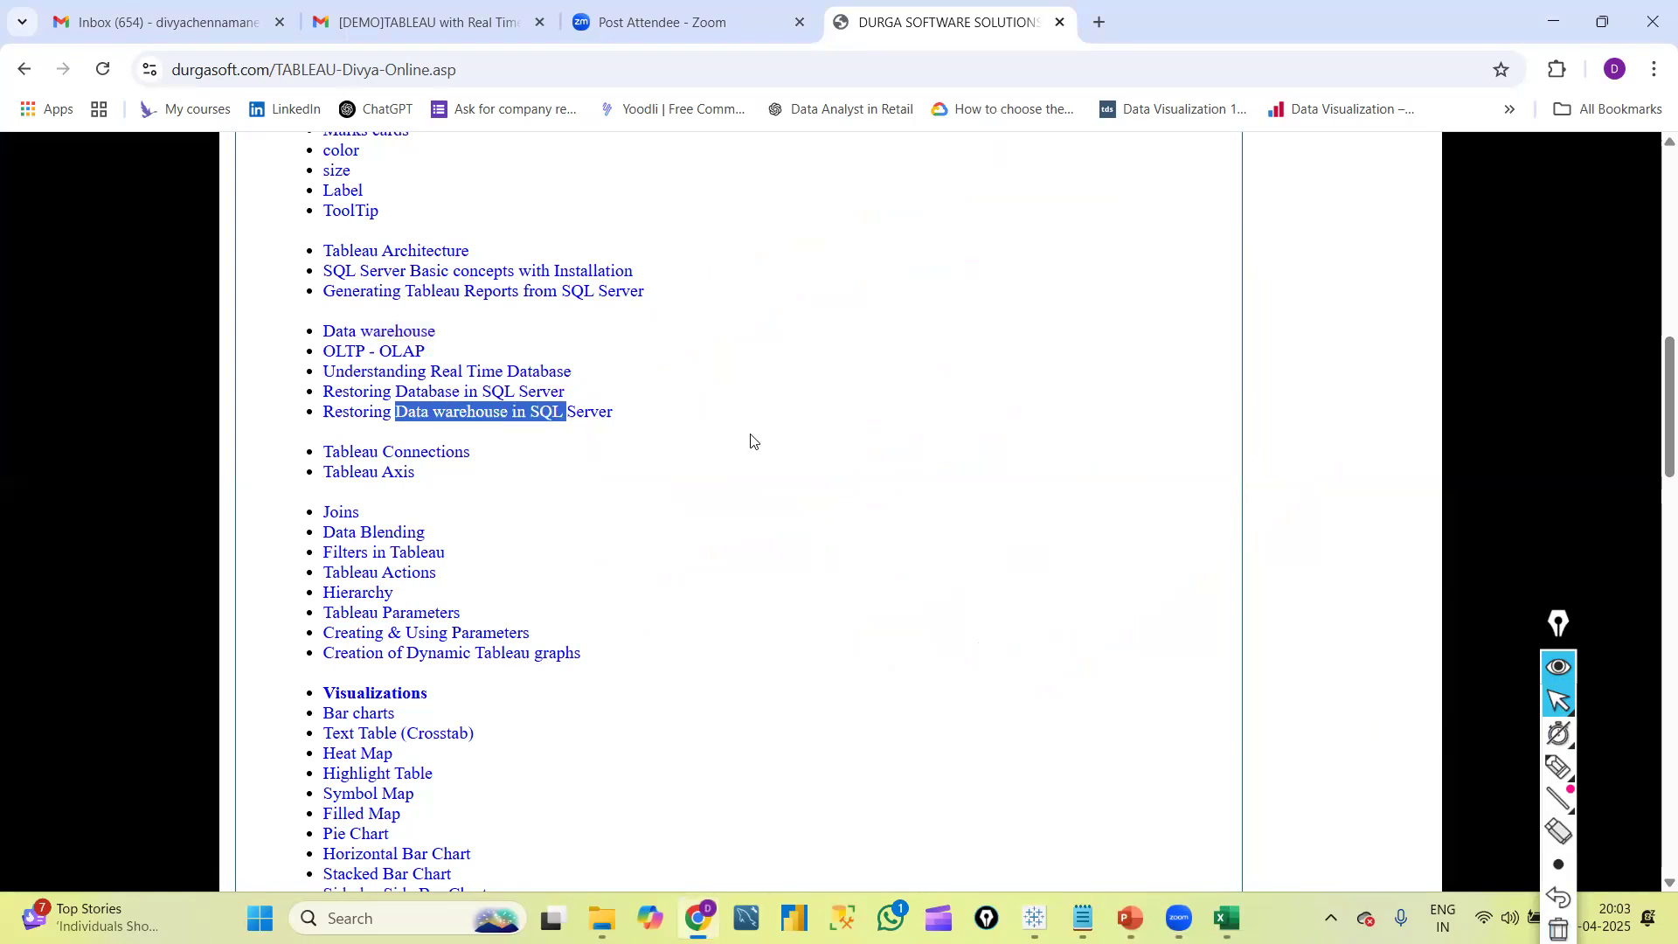
pyautogui.moveTo(335, 398); pyautogui.dragTo(645, 412)
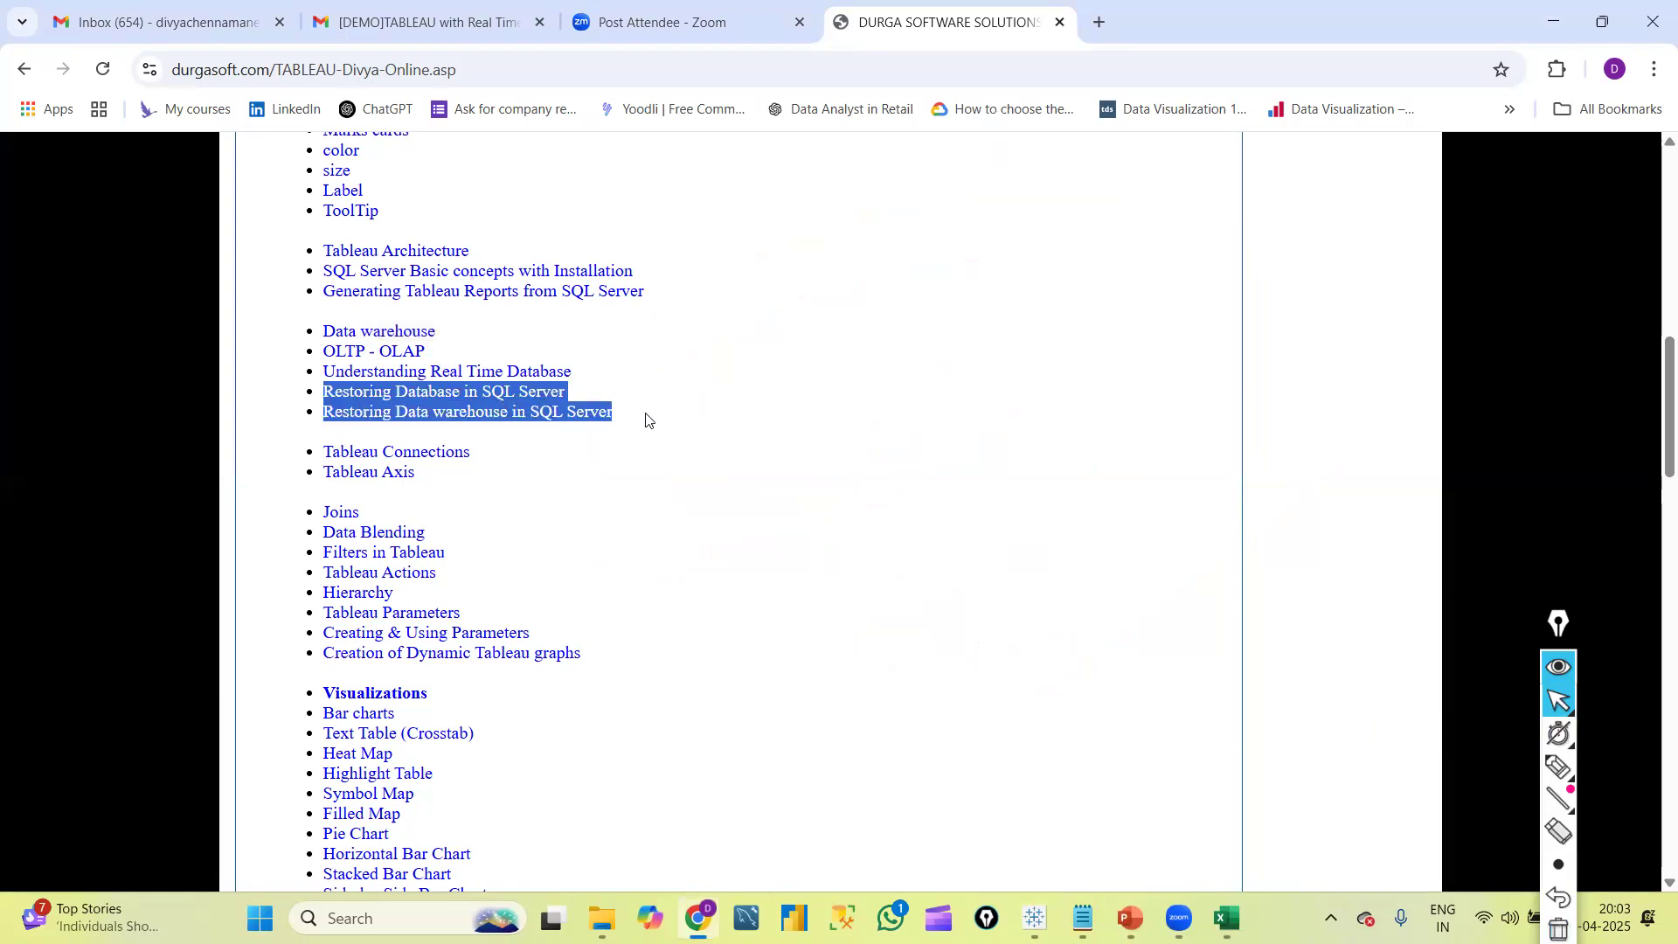
pyautogui.click(434, 470)
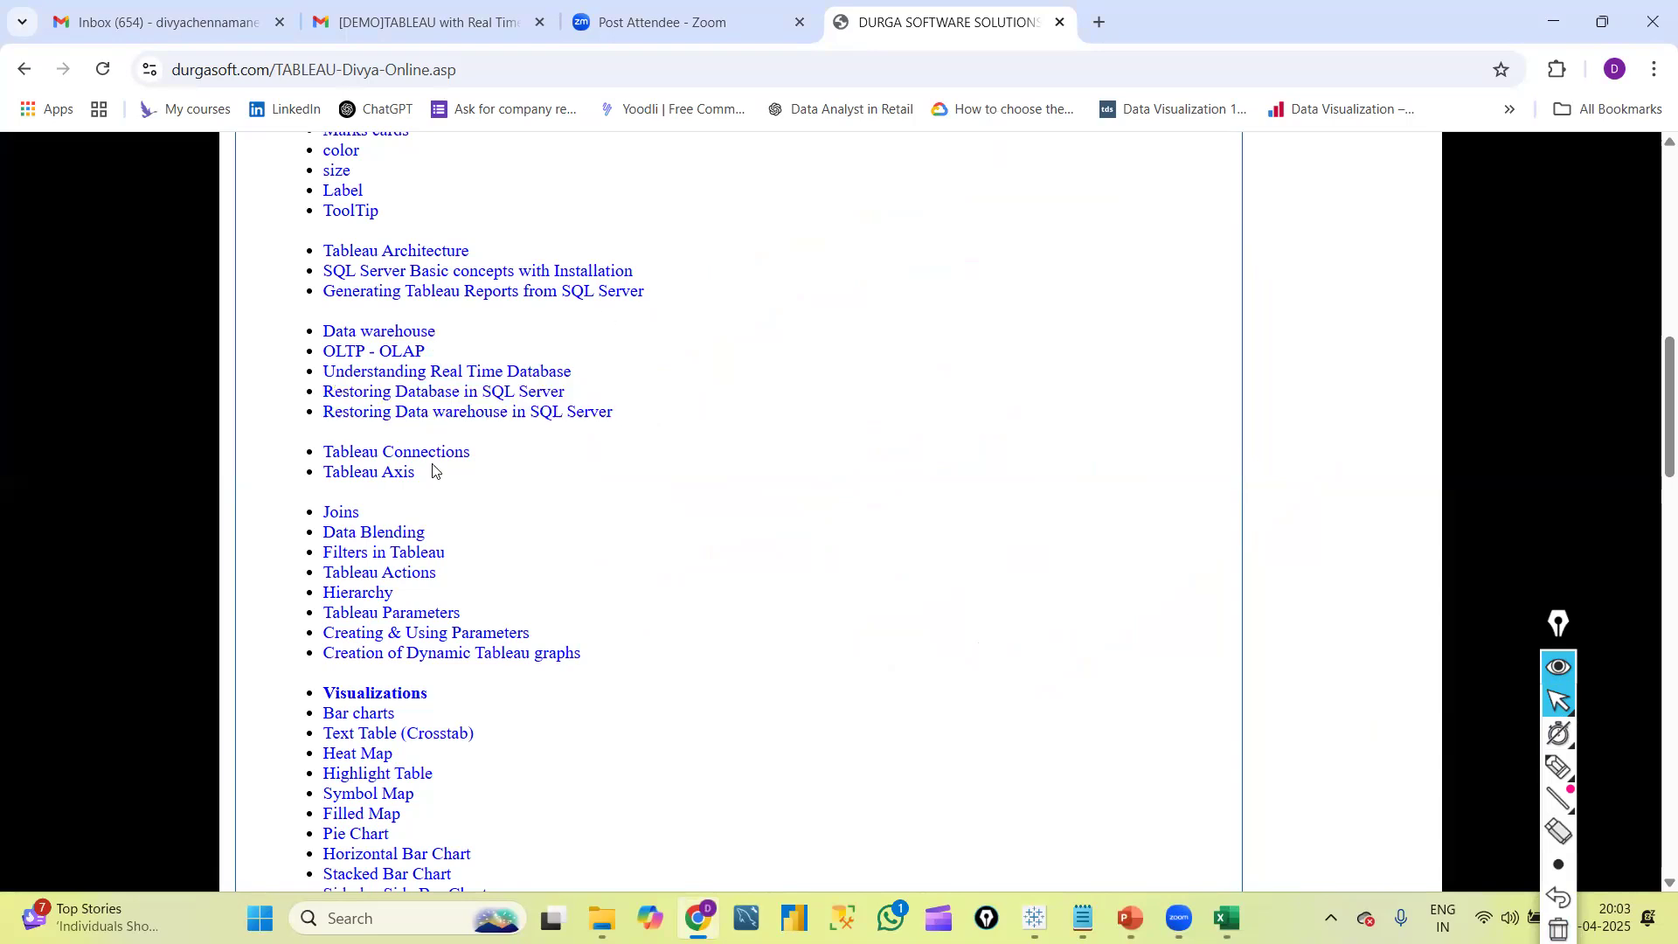
pyautogui.moveTo(365, 453); pyautogui.dragTo(452, 478)
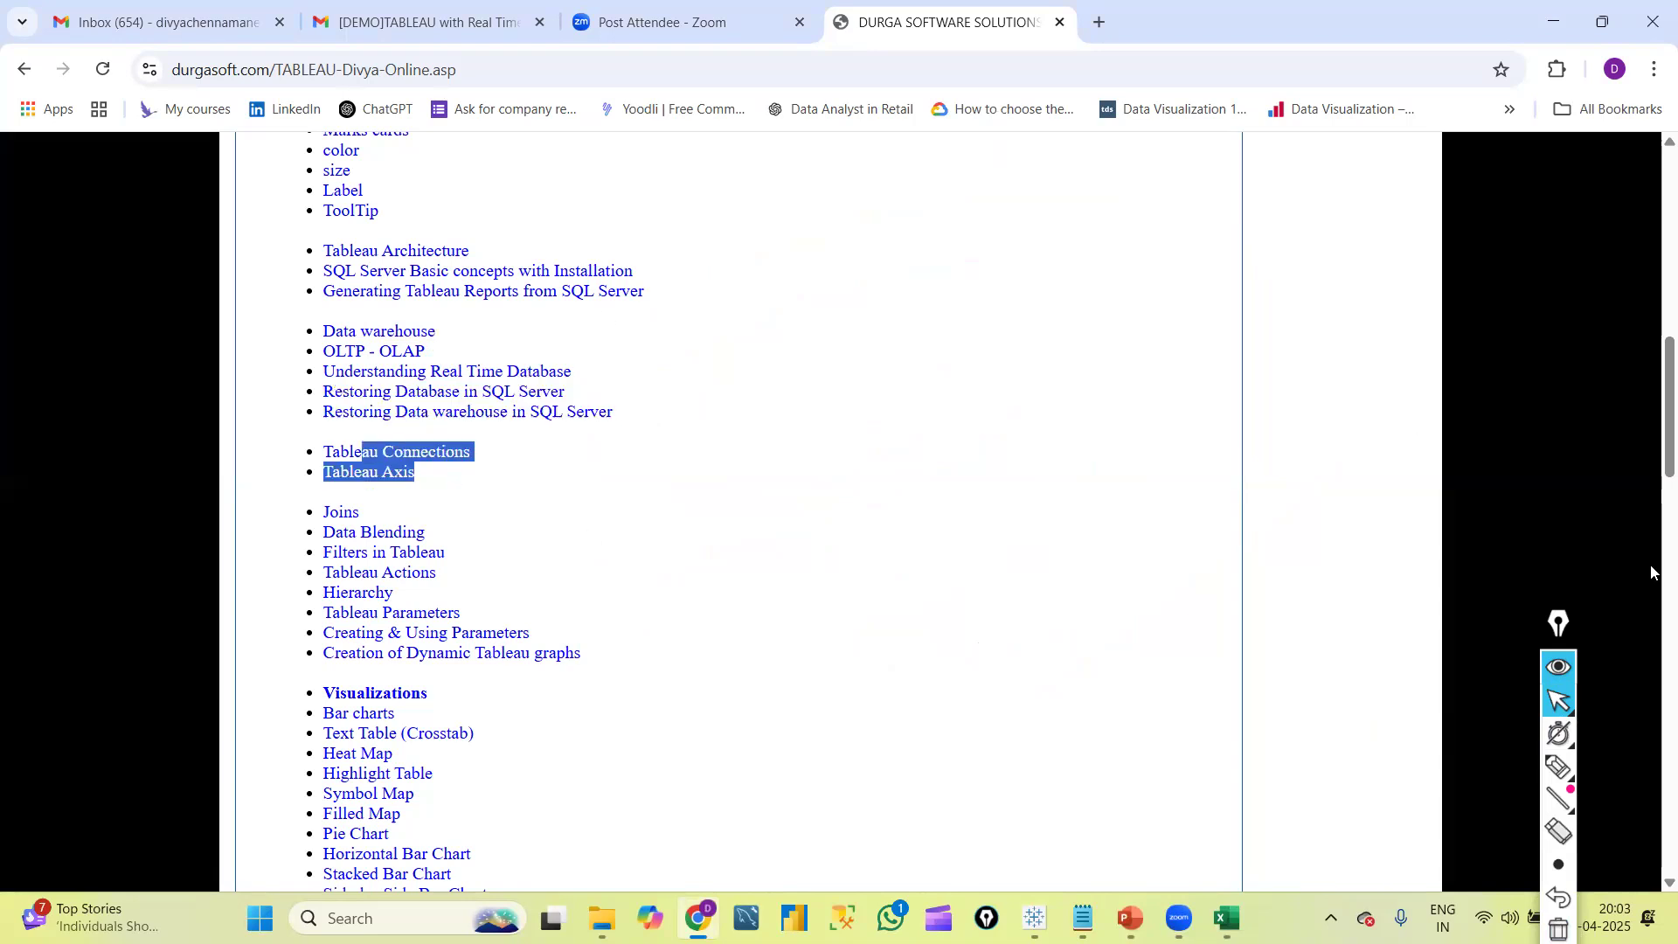
# Look through the remaining syllabus from Joins to the HR Analytics Dashboard topic and return to the Tableau course details heading
pyautogui.scroll(-3, 591, 231)
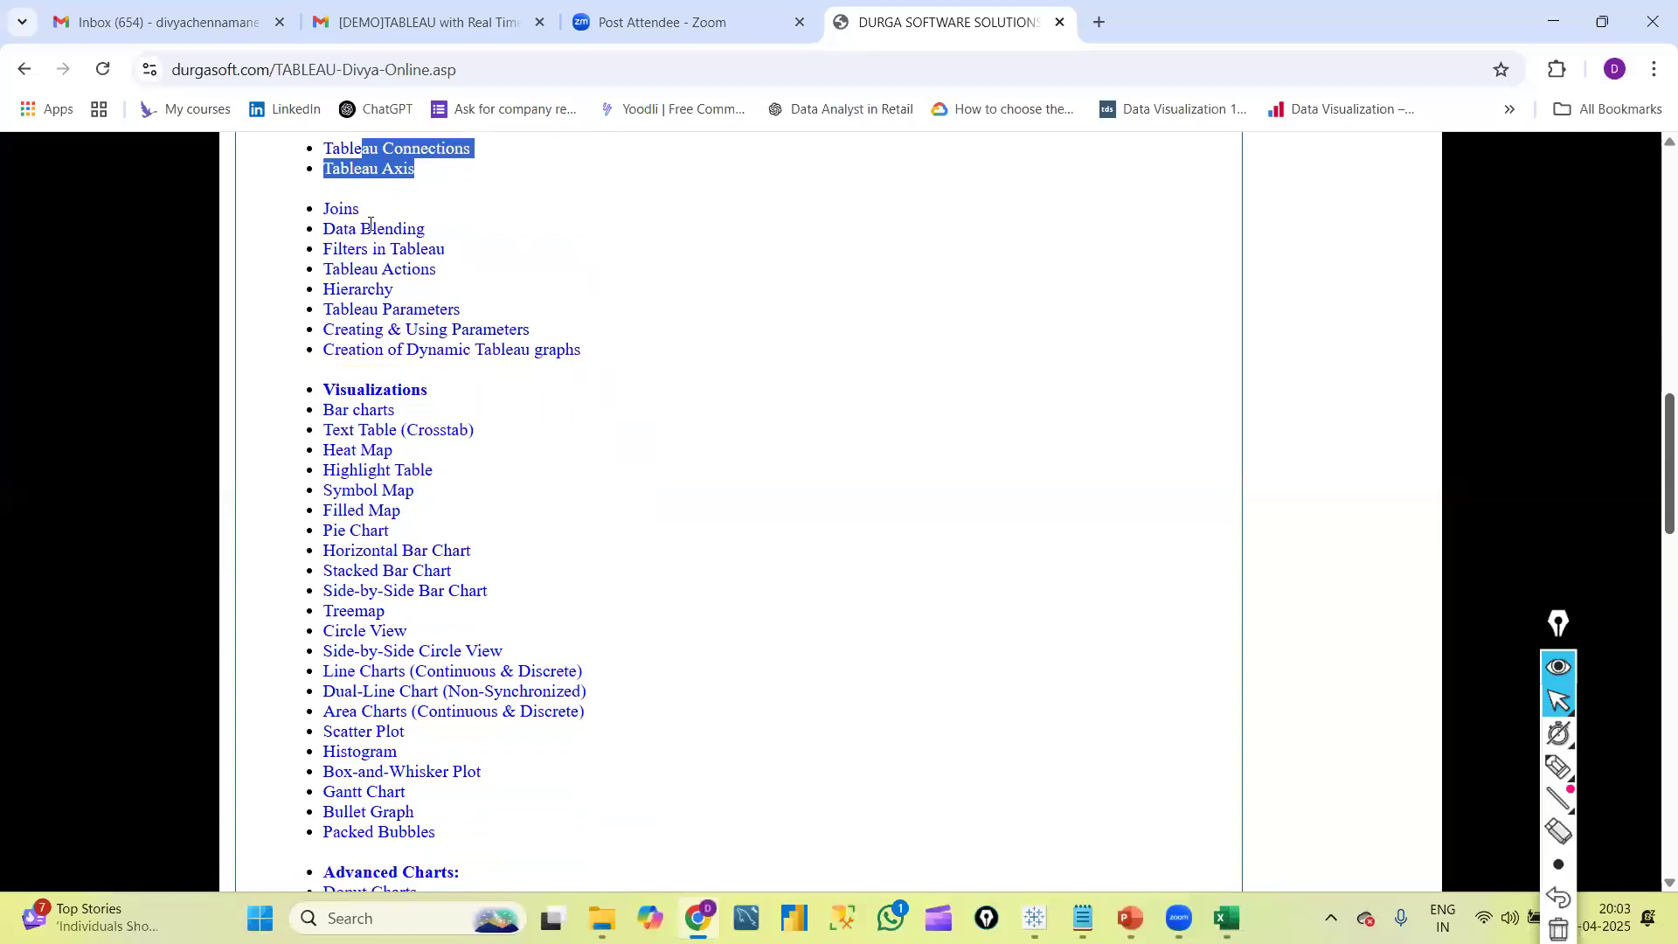
pyautogui.moveTo(330, 208); pyautogui.dragTo(514, 300)
pyautogui.scroll(-10, 476, 551)
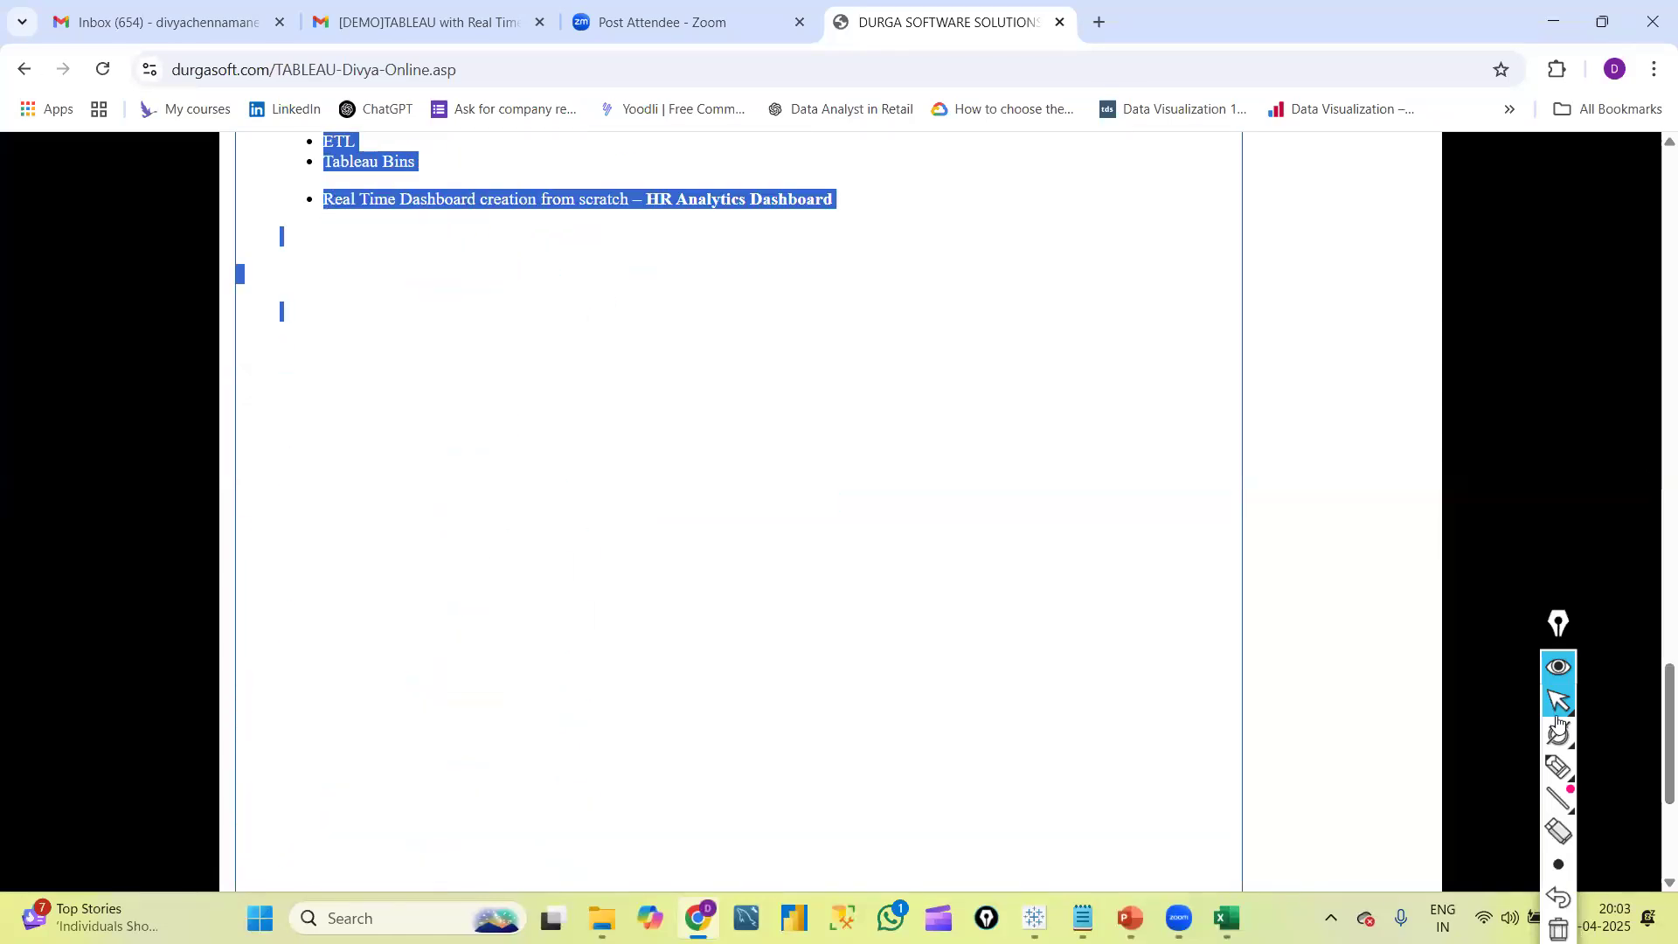
pyautogui.scroll(9, 1651, 743)
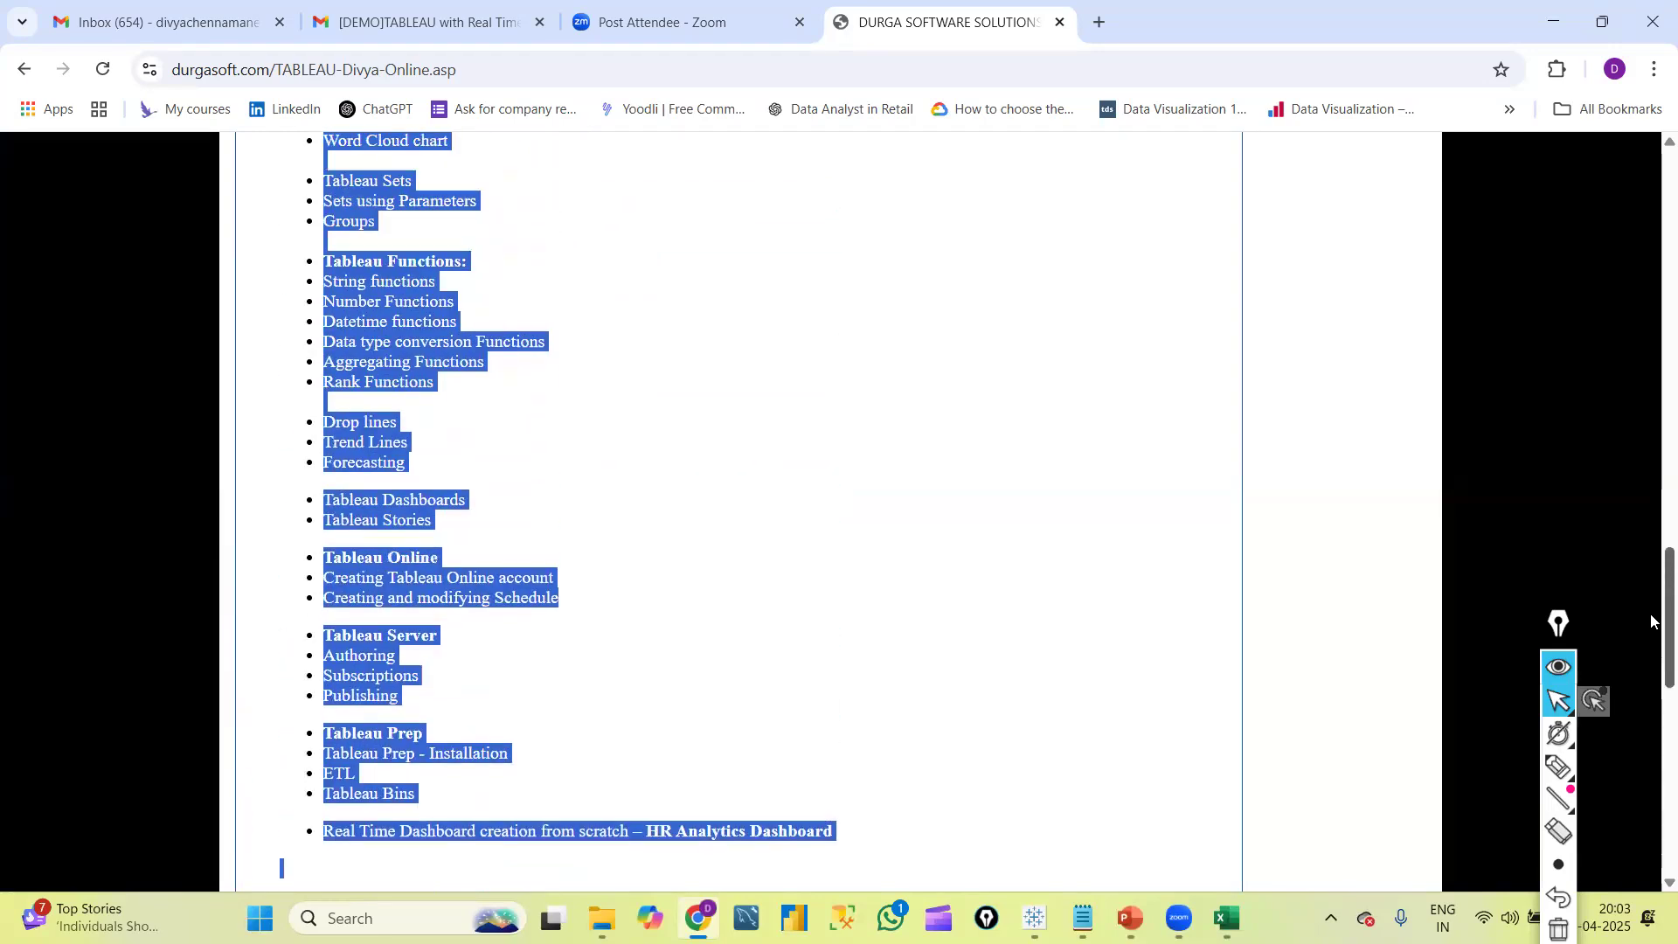
pyautogui.scroll(6, 1649, 581)
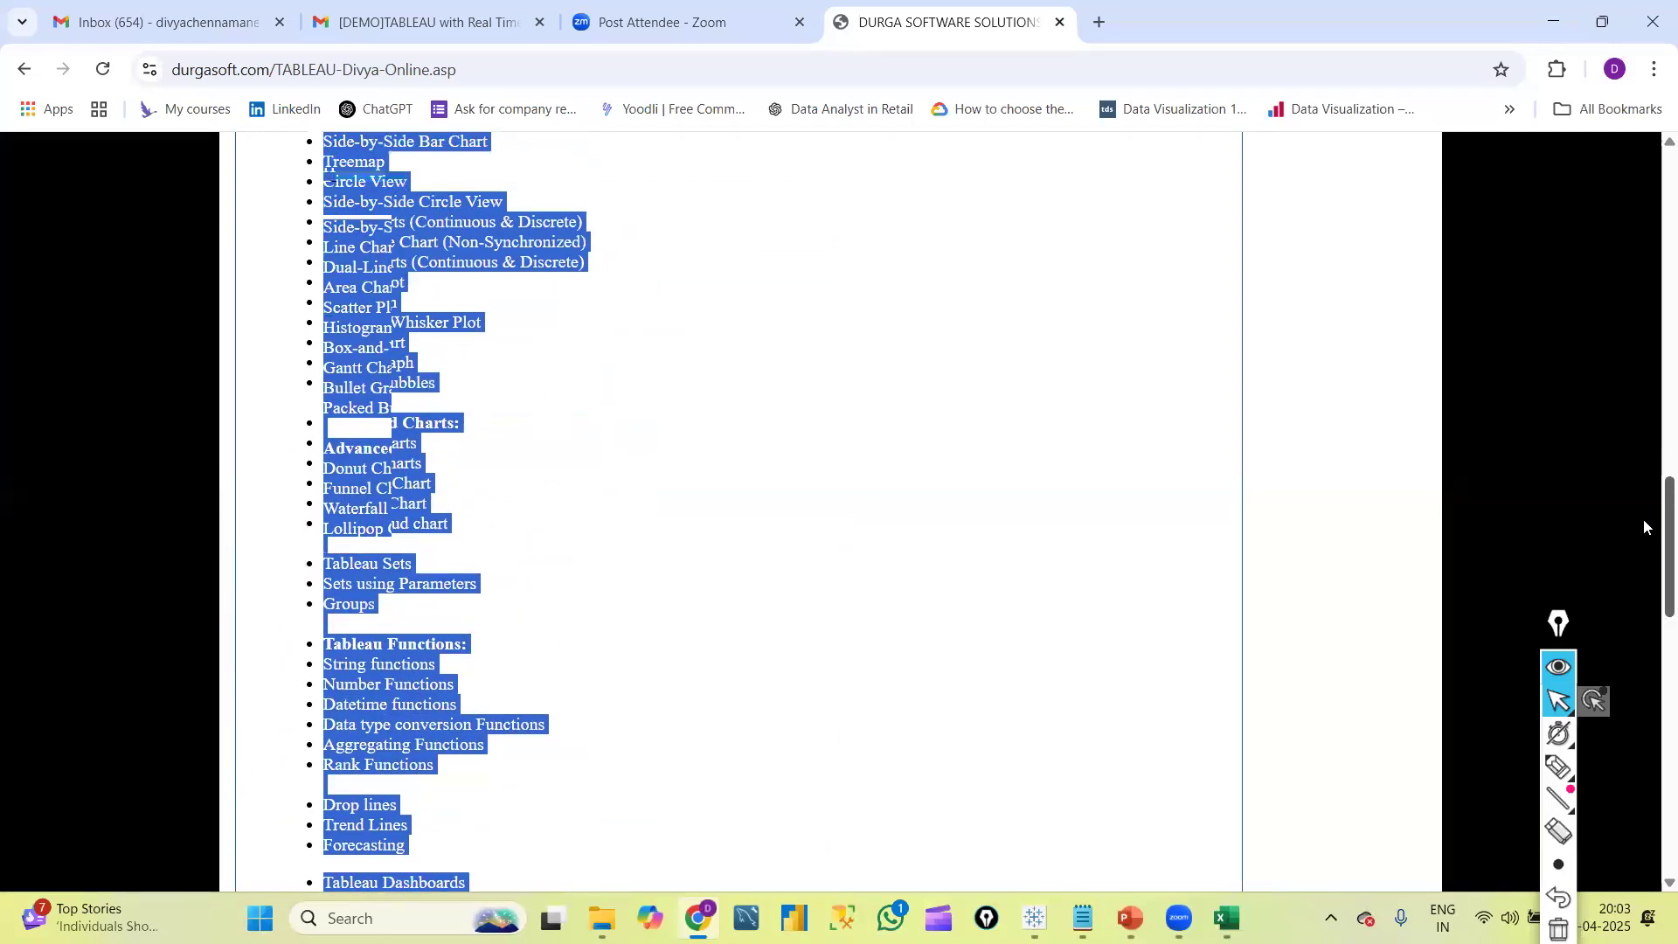
pyautogui.scroll(-9, 1651, 559)
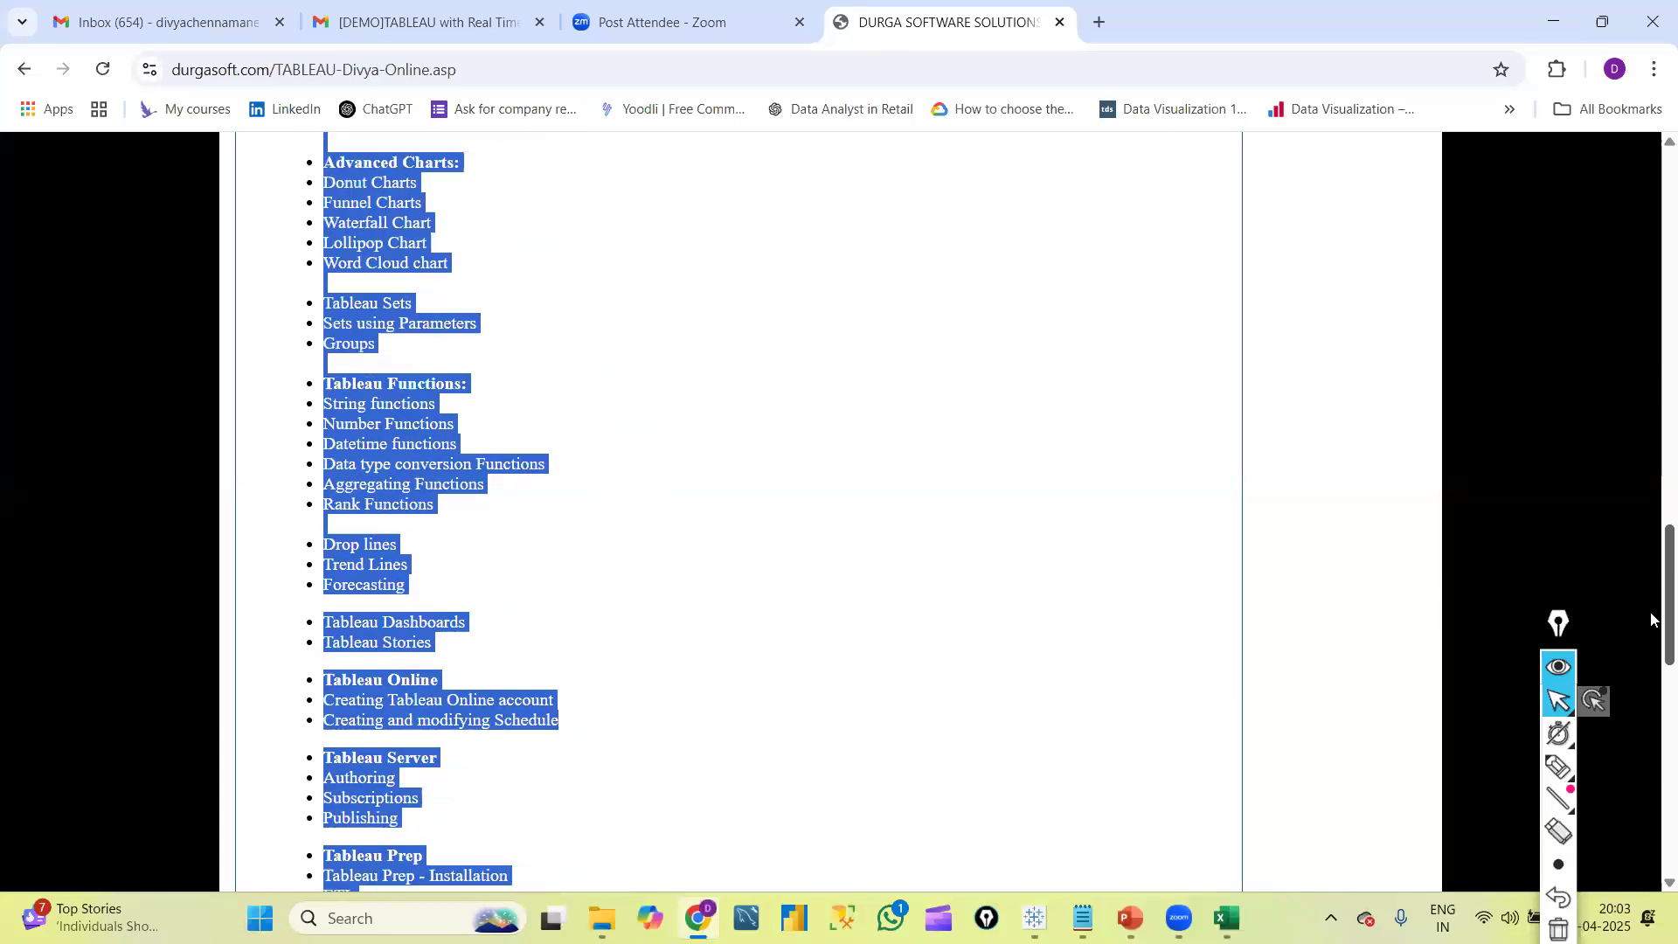
pyautogui.scroll(7, 1651, 660)
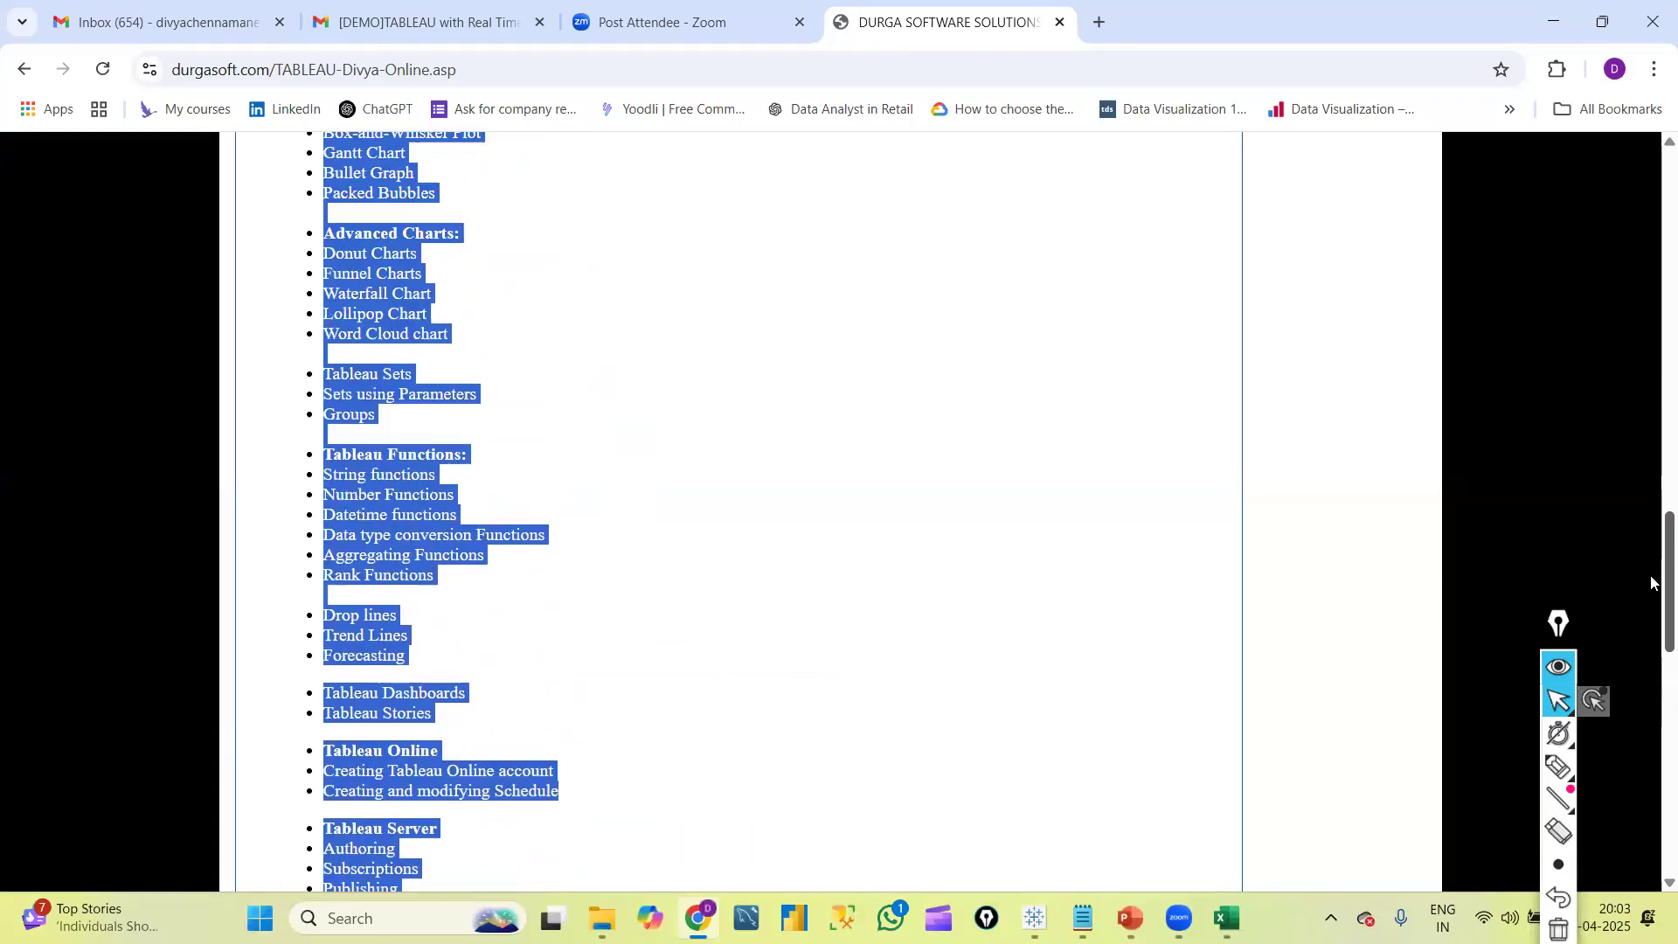
pyautogui.scroll(3, 1651, 518)
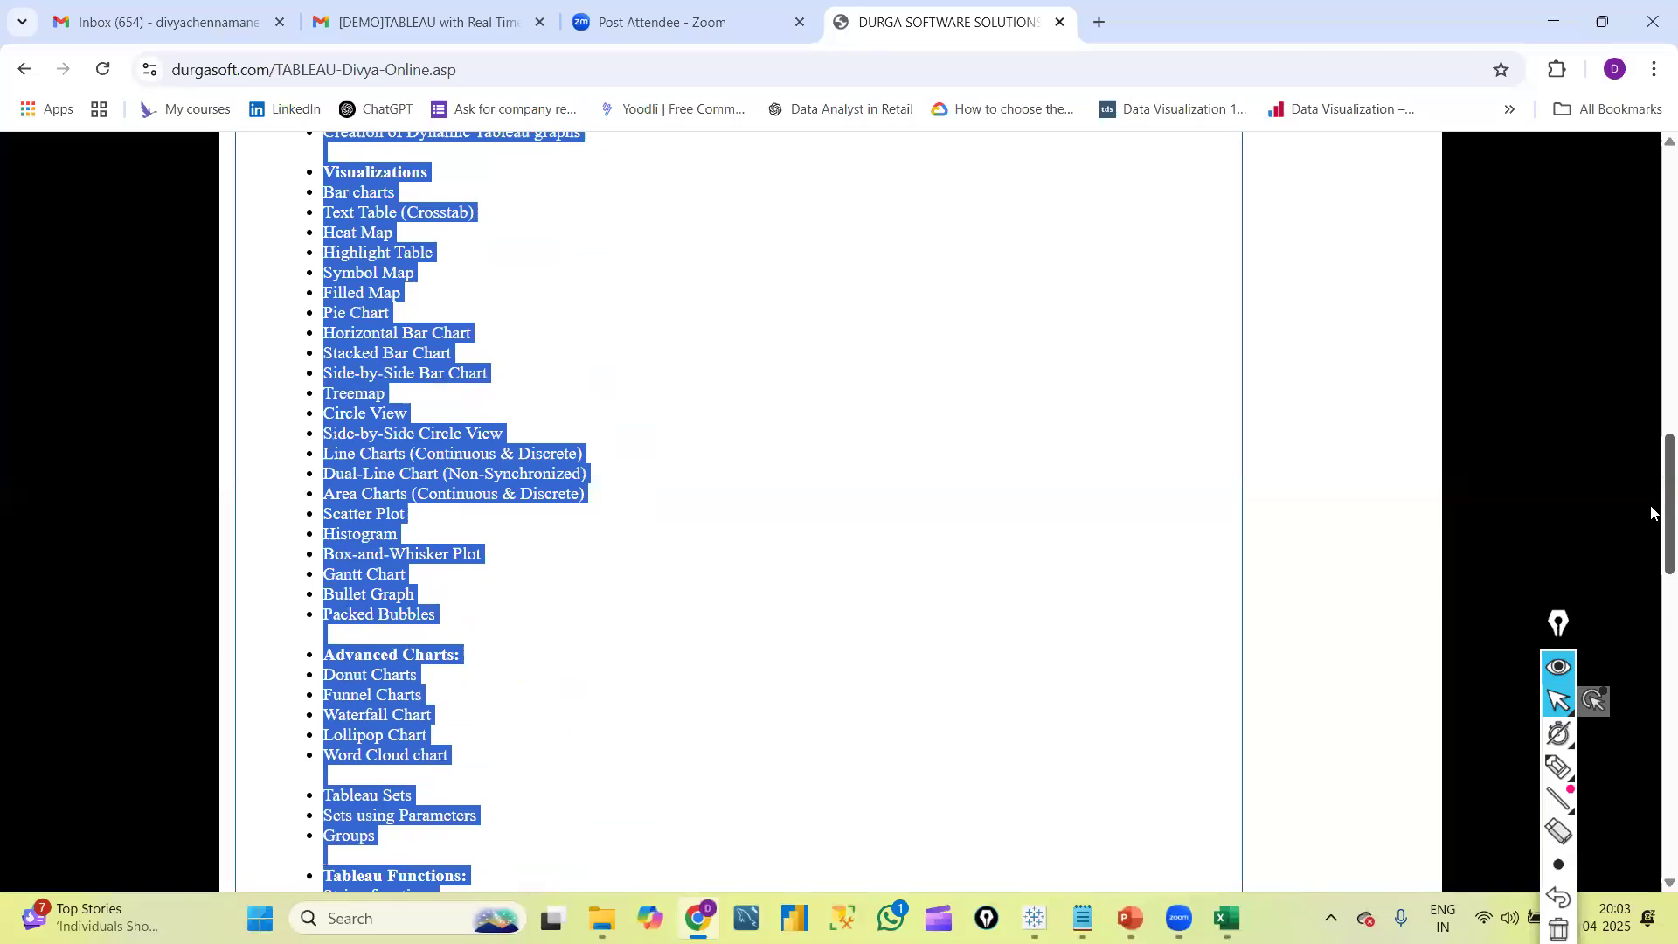
pyautogui.scroll(14, 1652, 513)
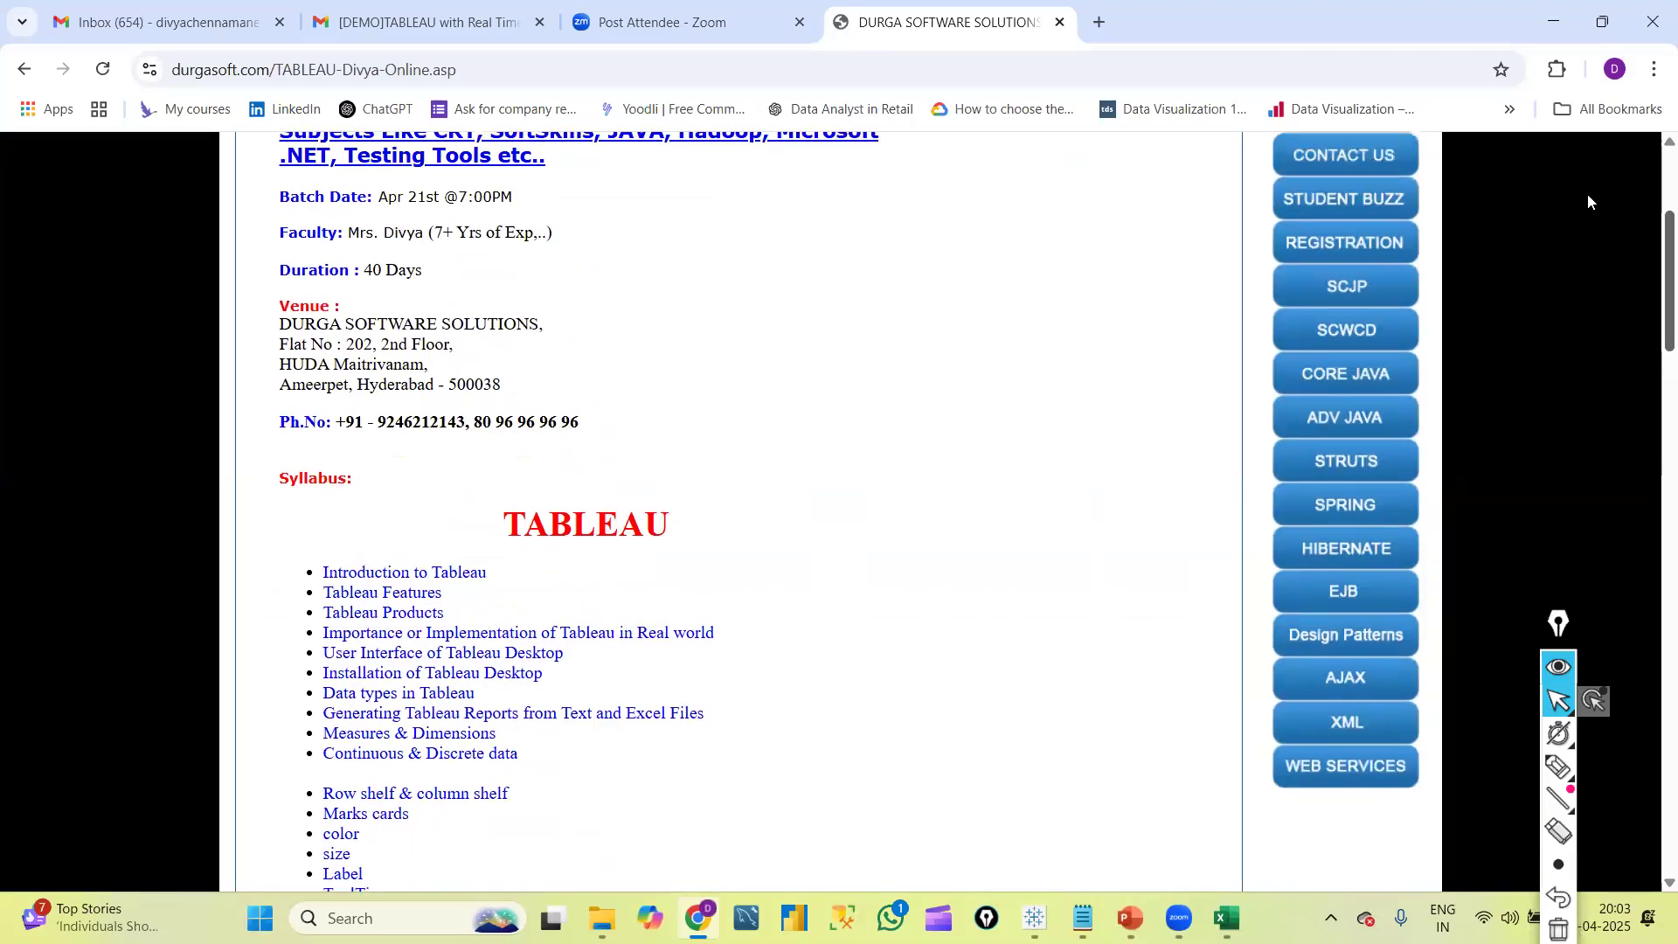
pyautogui.scroll(4, 1588, 202)
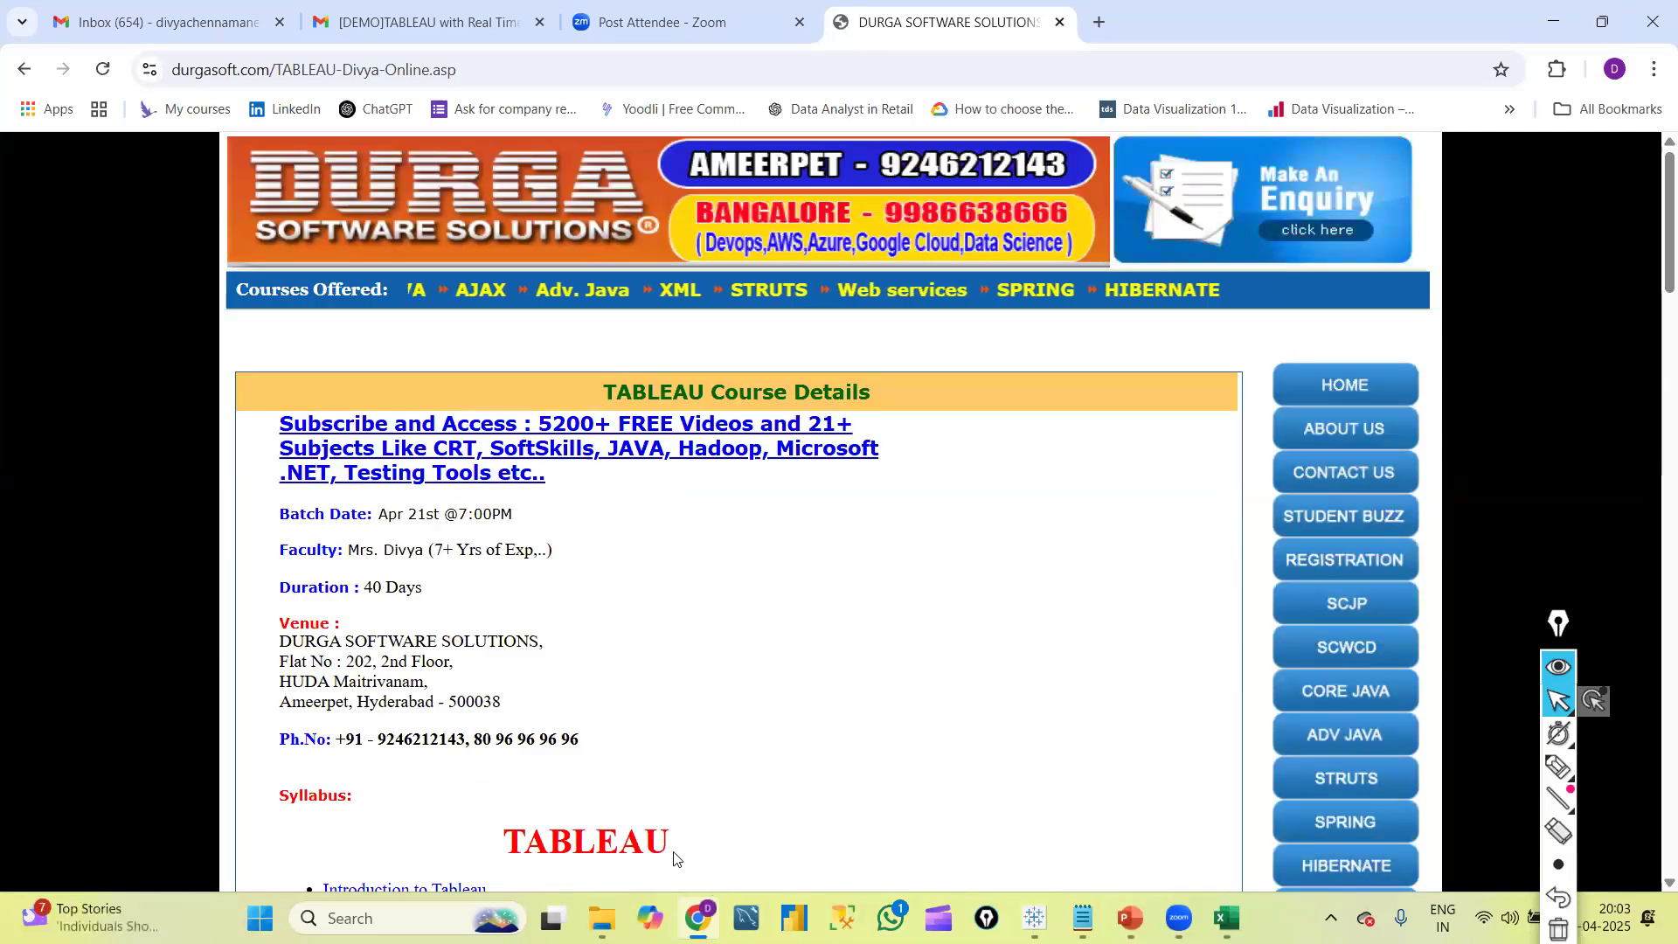
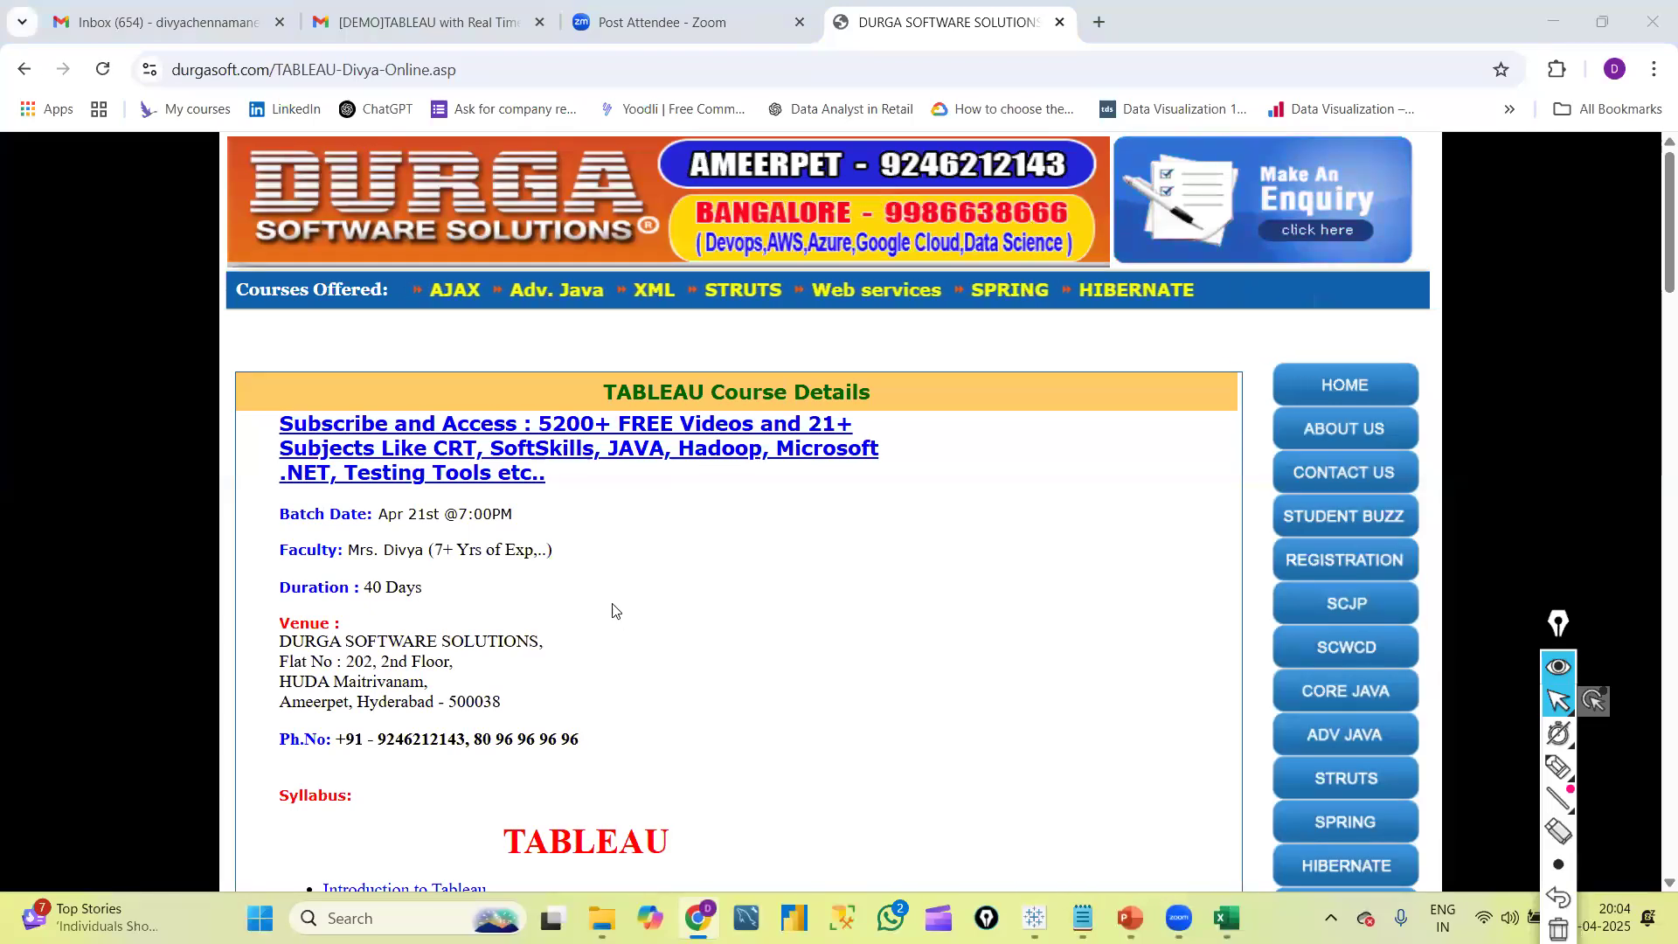
# Highlight the 40 Days duration in the course details and the syllabus topics between Tableau Architecture and Tableau Axis
pyautogui.moveTo(364, 588); pyautogui.dragTo(460, 592)
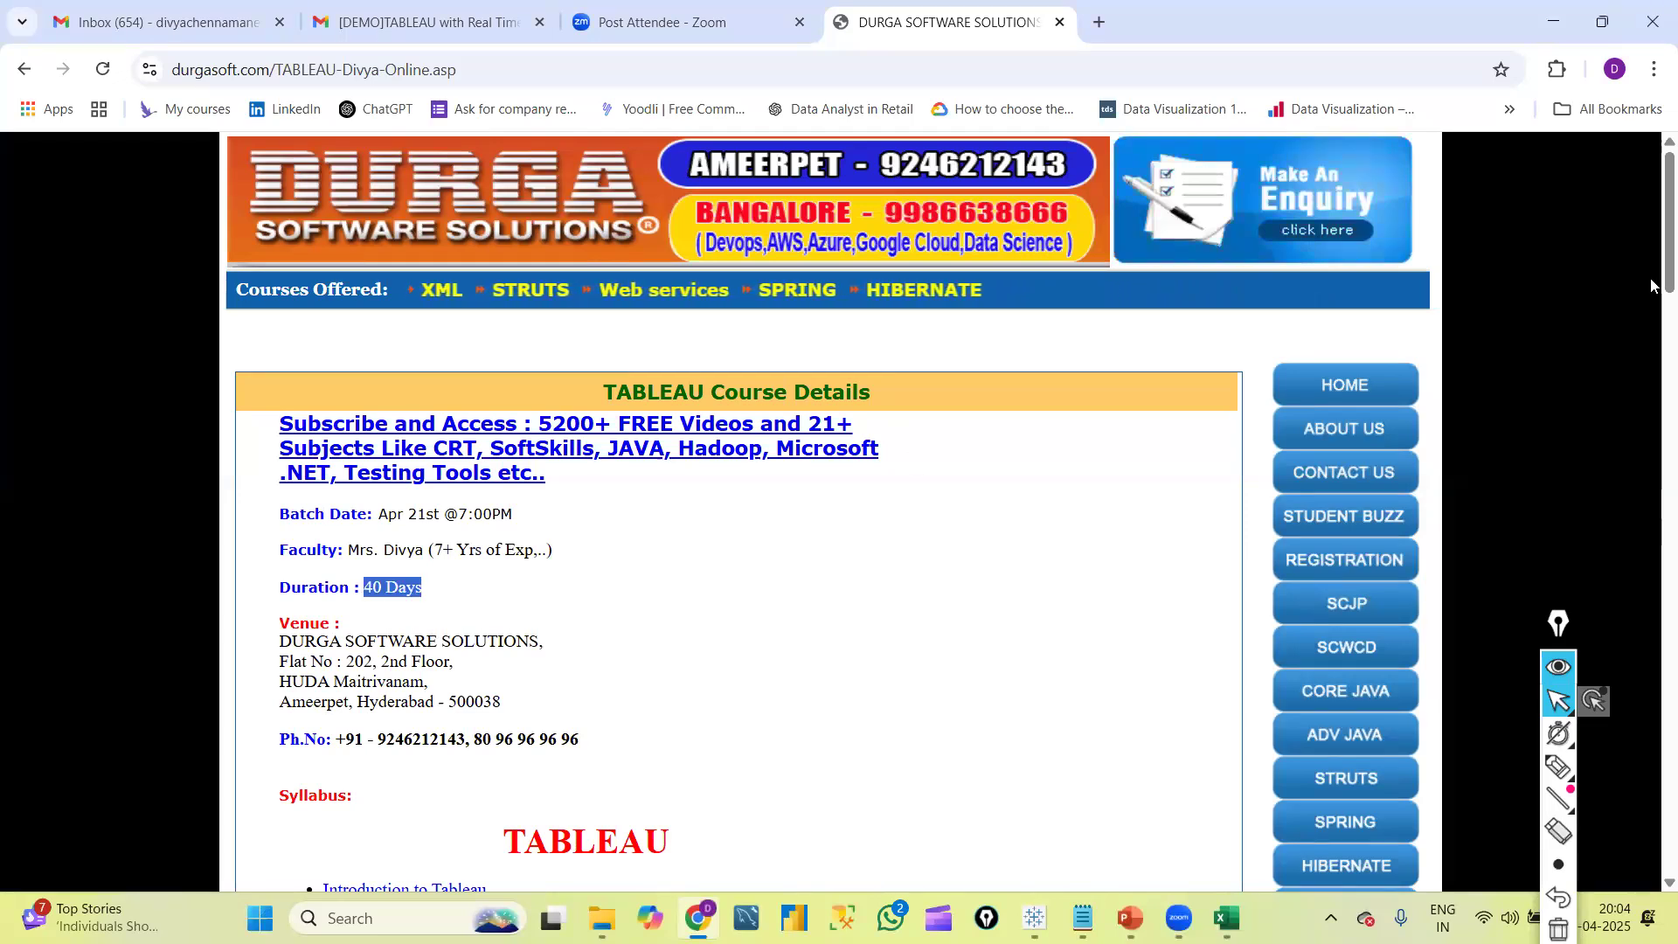
pyautogui.moveTo(1652, 265); pyautogui.dragTo(1651, 517)
pyautogui.scroll(5, 516, 416)
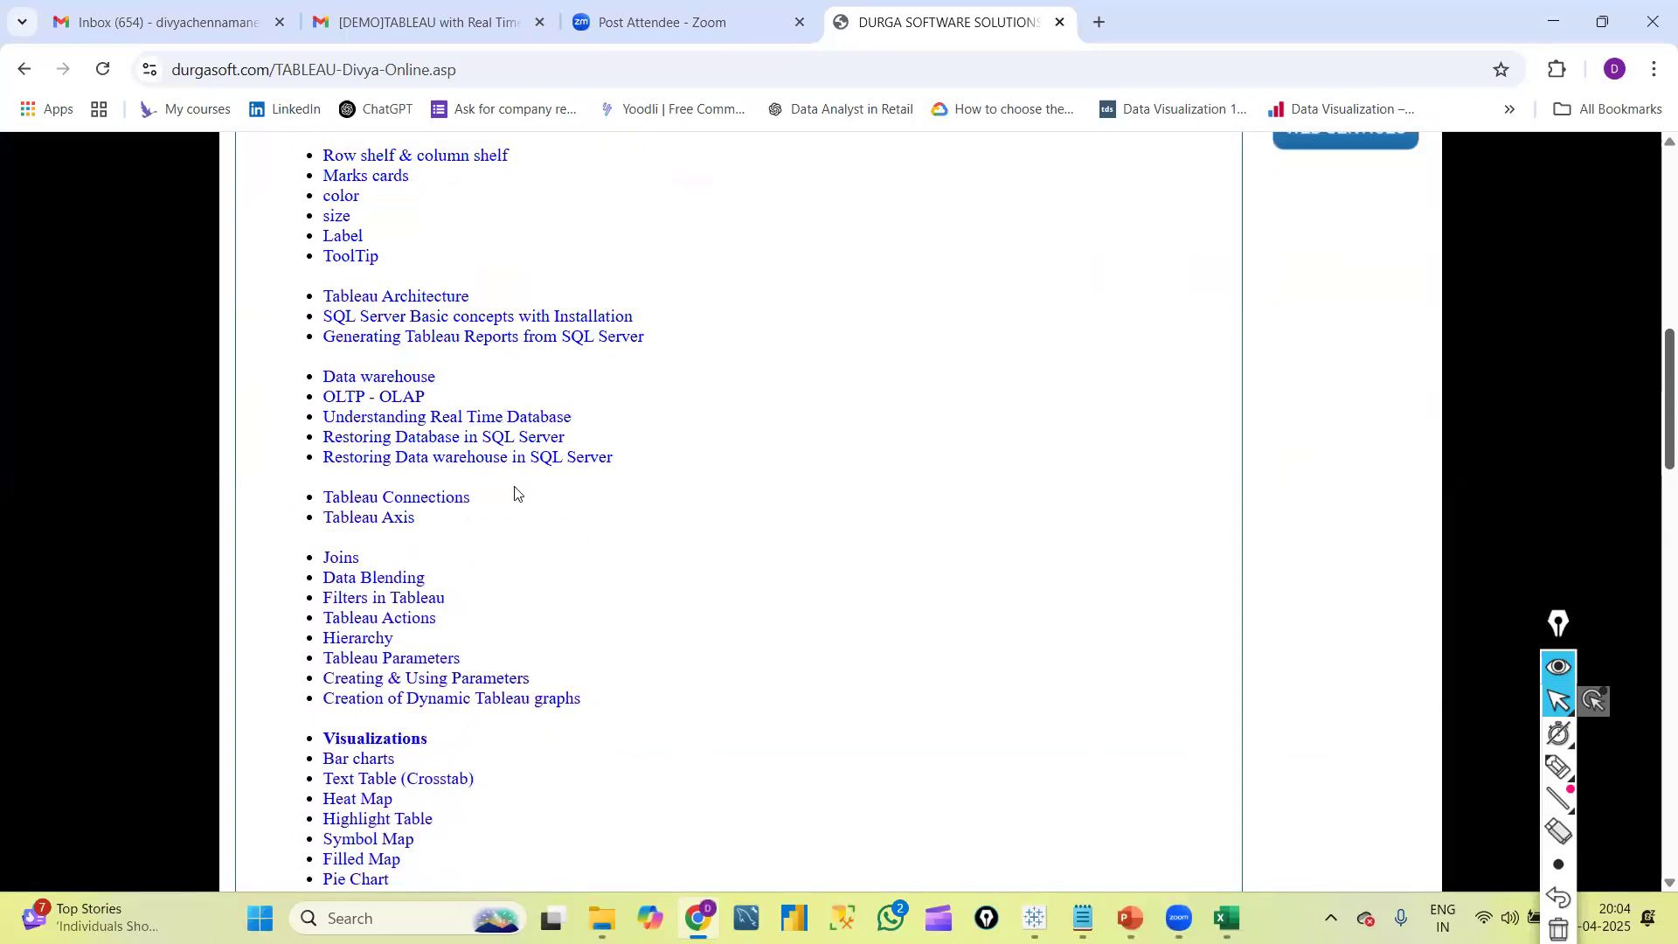
pyautogui.moveTo(361, 457); pyautogui.dragTo(490, 528)
pyautogui.click(359, 598)
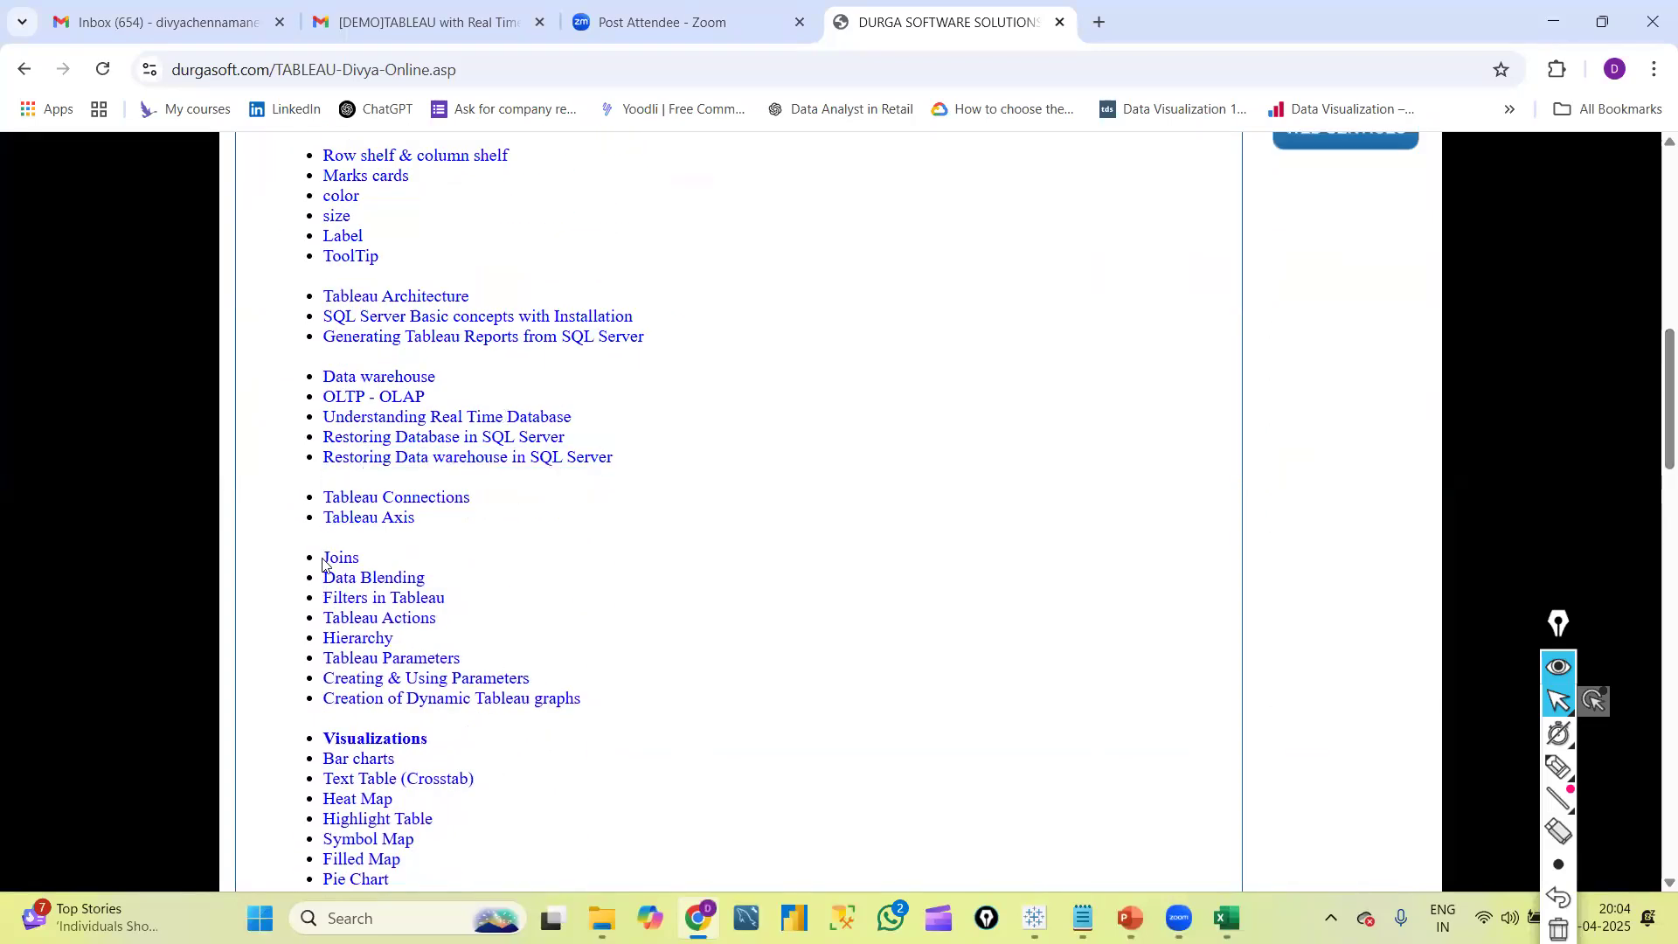
pyautogui.moveTo(418, 525); pyautogui.dragTo(308, 253)
pyautogui.click(453, 596)
# Highlight the syllabus block from Joins to Creation of Dynamic Tableau graphs, and single out the word Dynamic
pyautogui.scroll(-3, 452, 598)
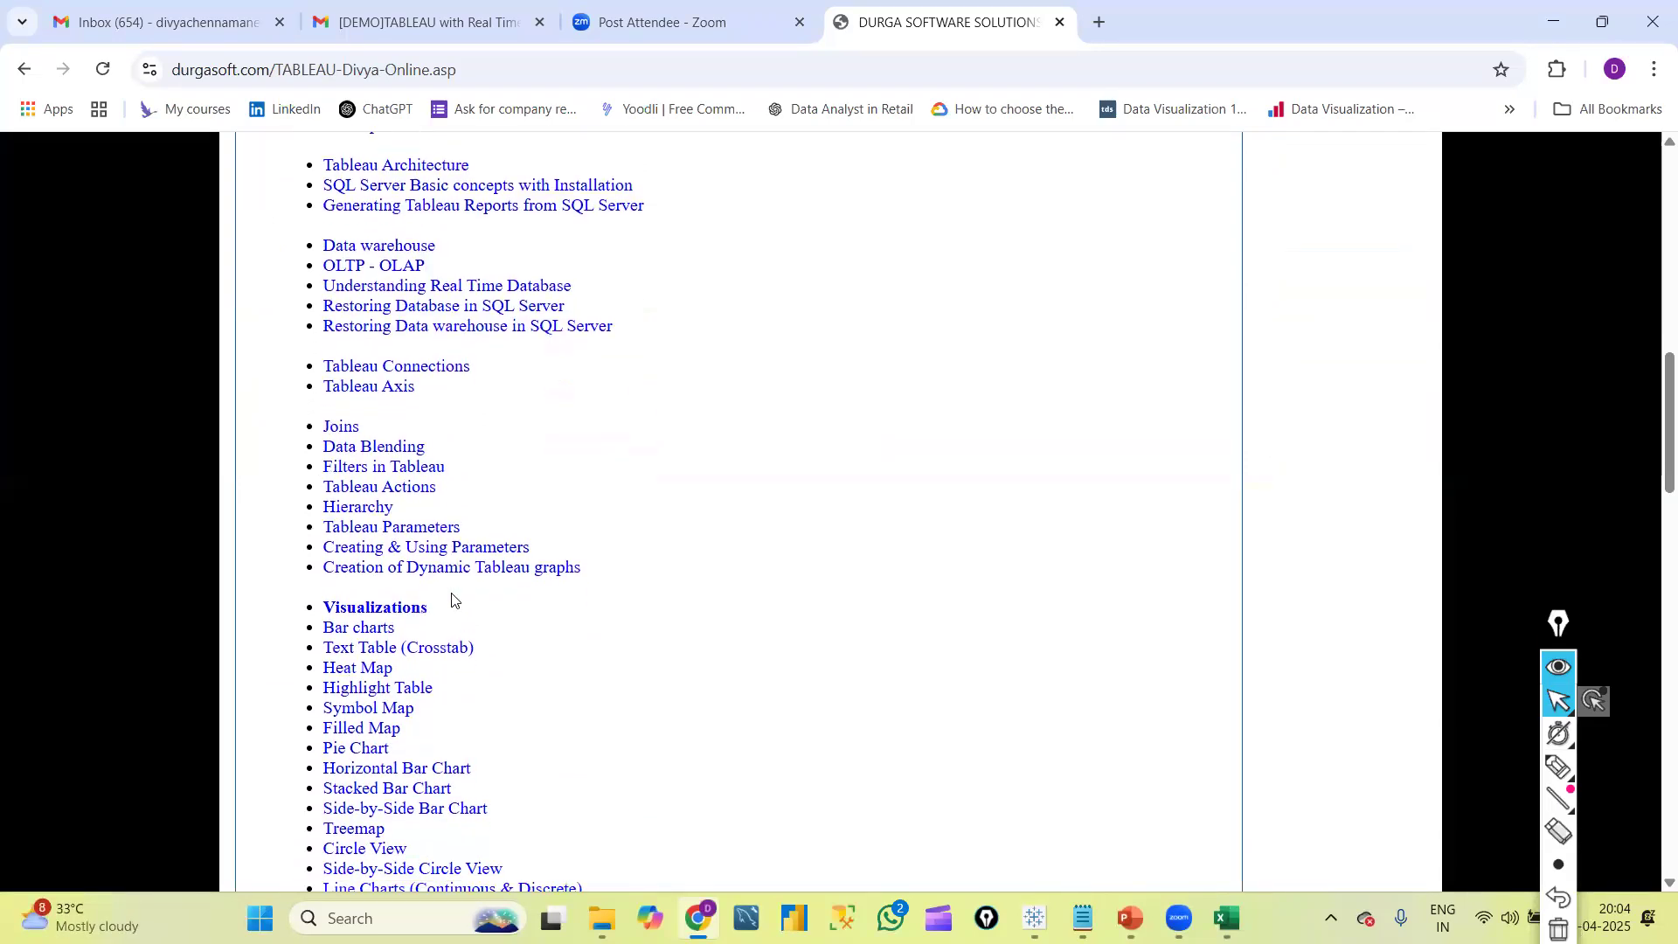
pyautogui.moveTo(323, 338); pyautogui.dragTo(521, 474)
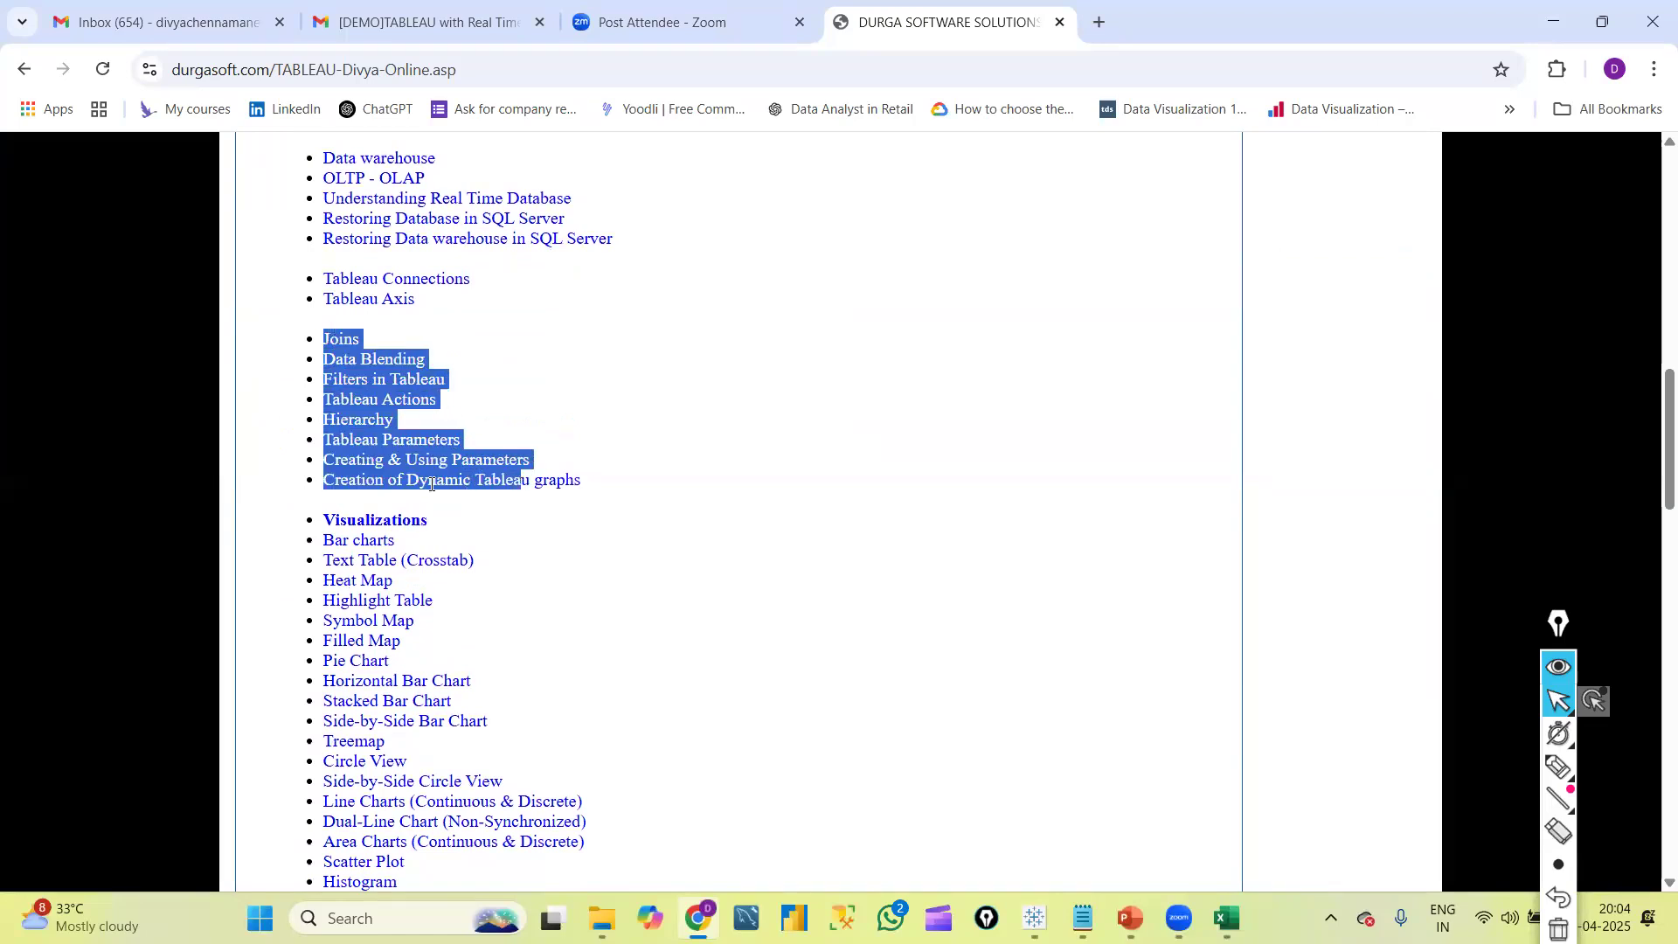
pyautogui.doubleClick(429, 484)
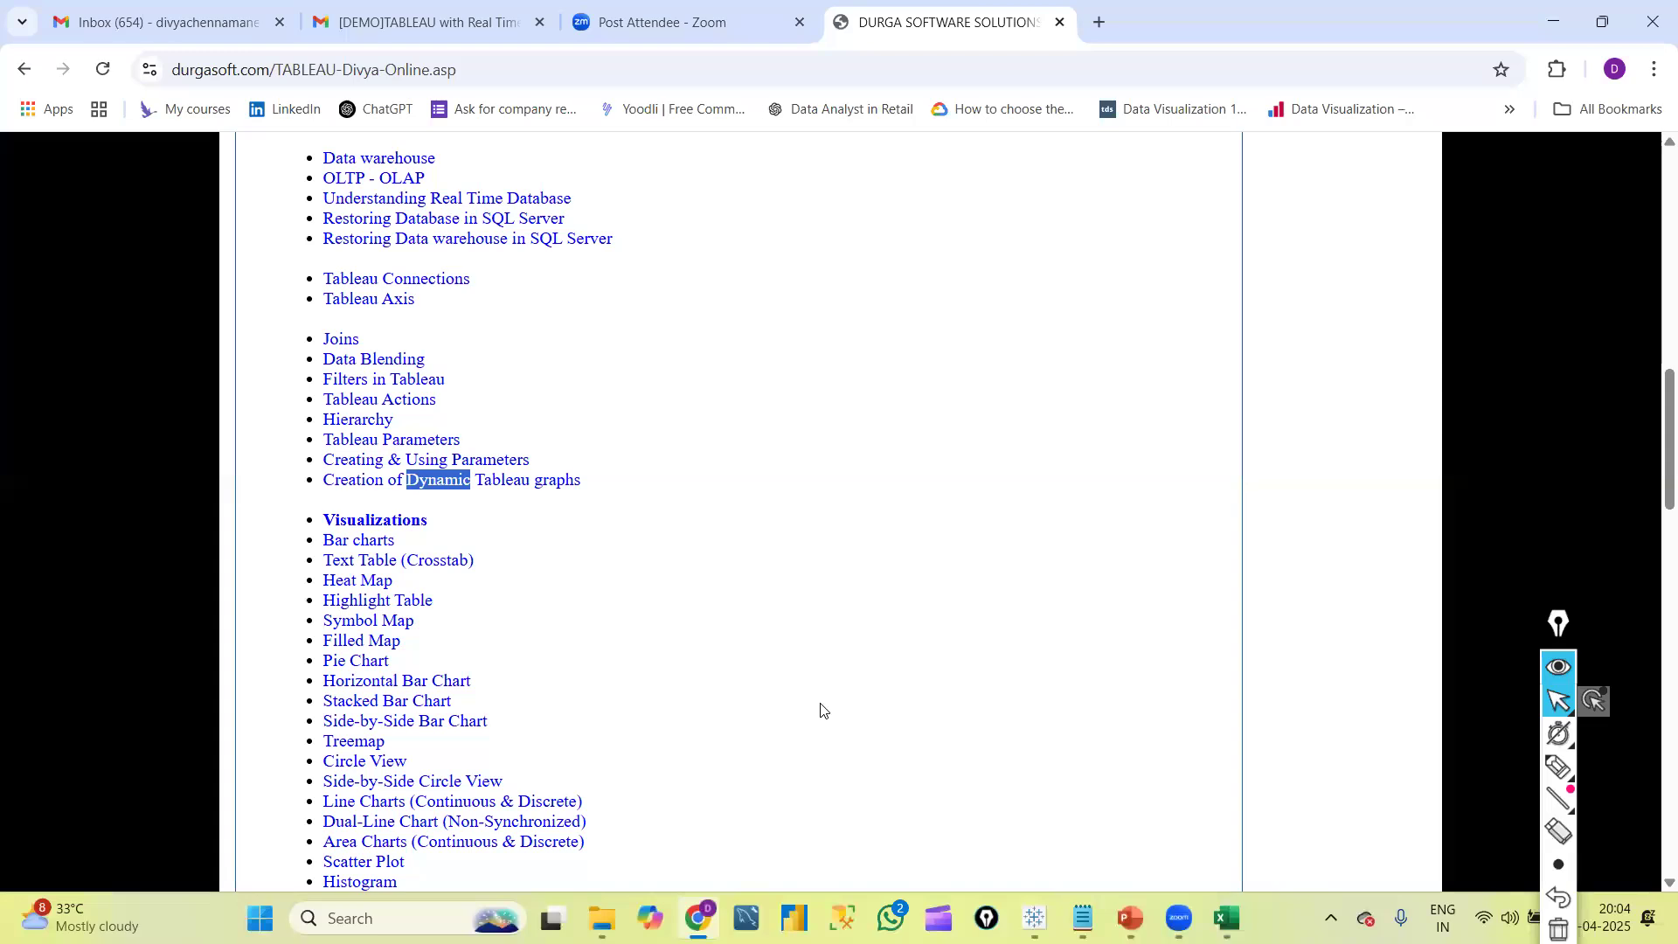
# Highlight the Visualizations topics from Bar charts to Packed Bubbles, singling out Symbol Map through Pie Chart
pyautogui.scroll(-2, 1651, 415)
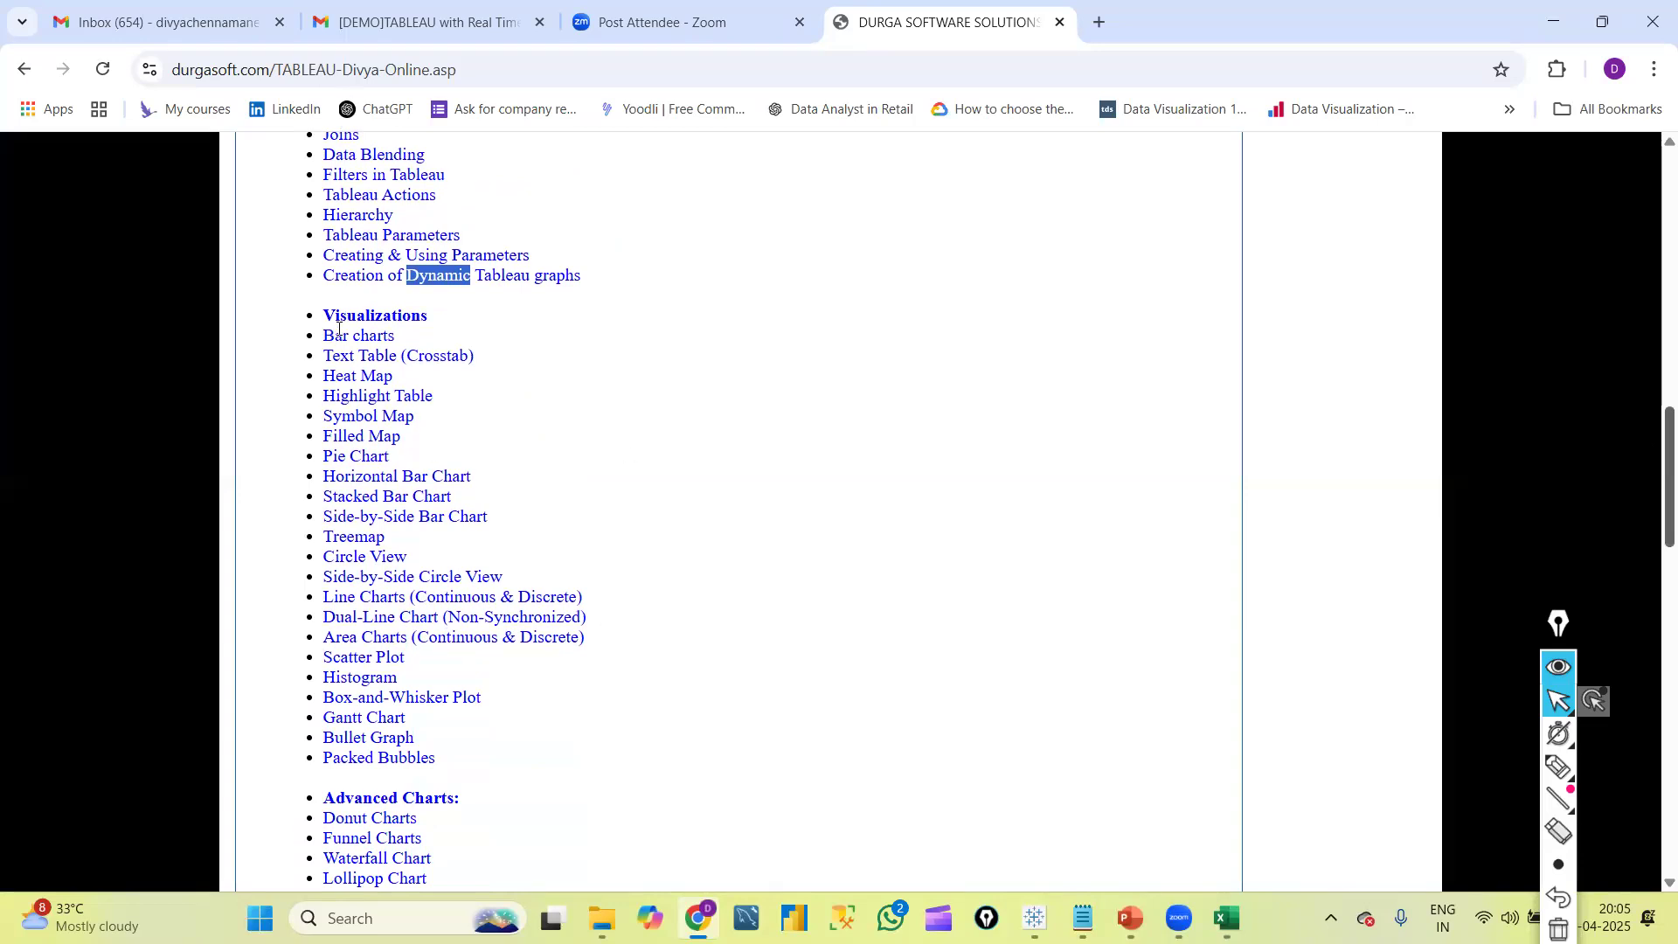
pyautogui.moveTo(324, 336); pyautogui.dragTo(437, 759)
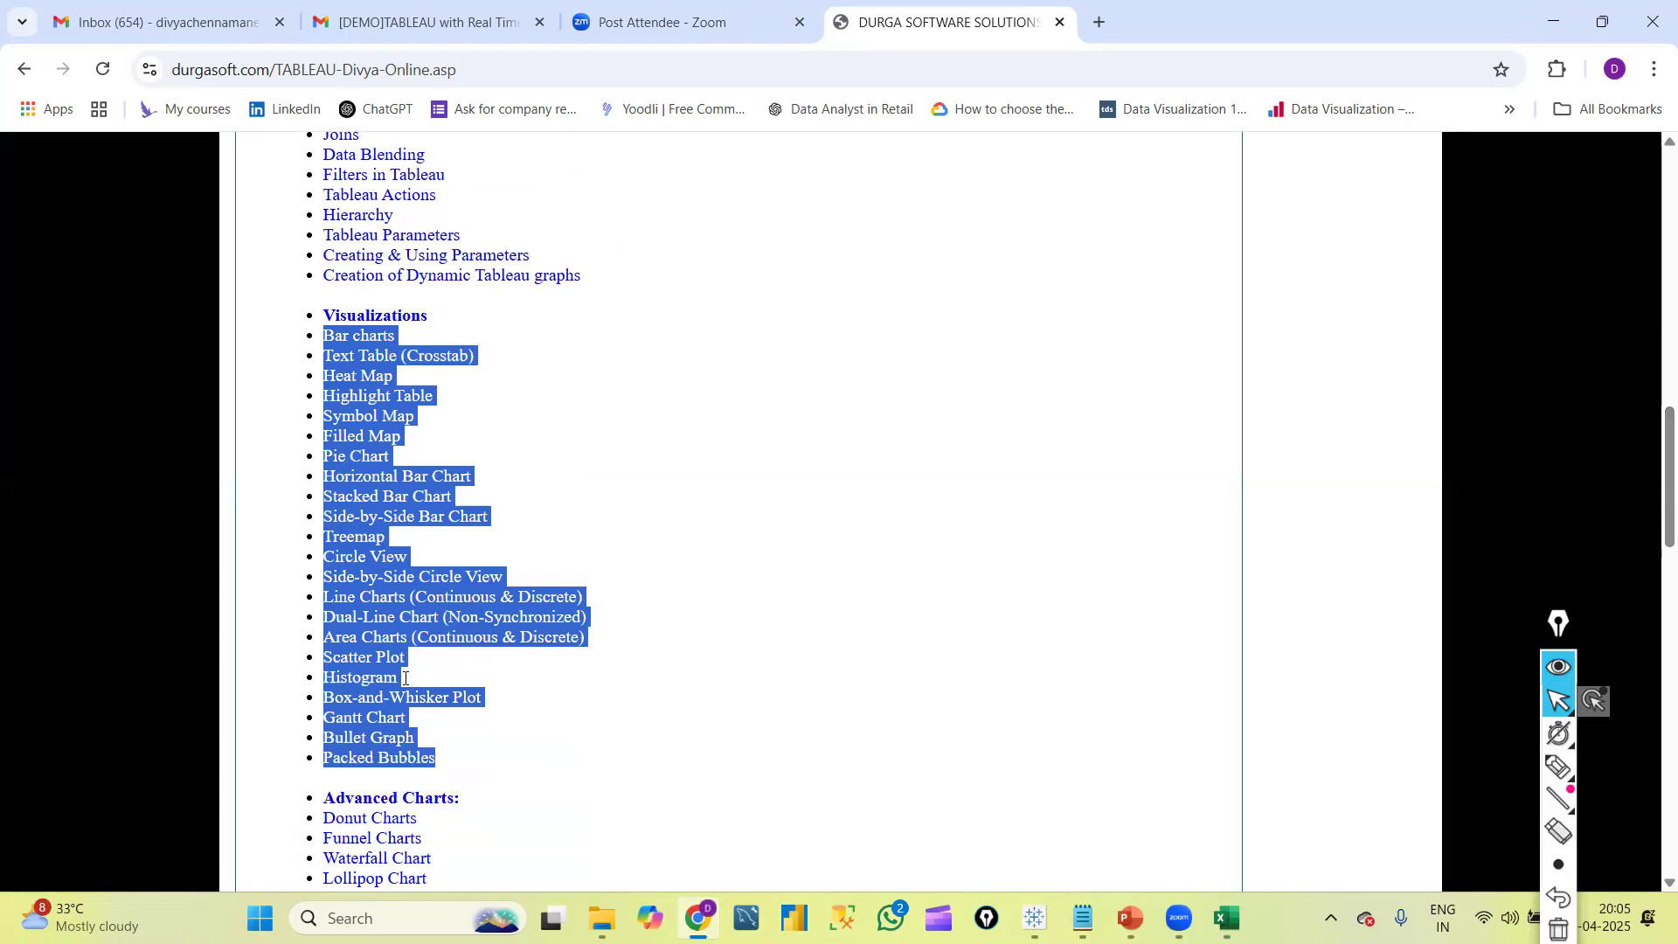
pyautogui.click(493, 688)
pyautogui.scroll(-1, 492, 688)
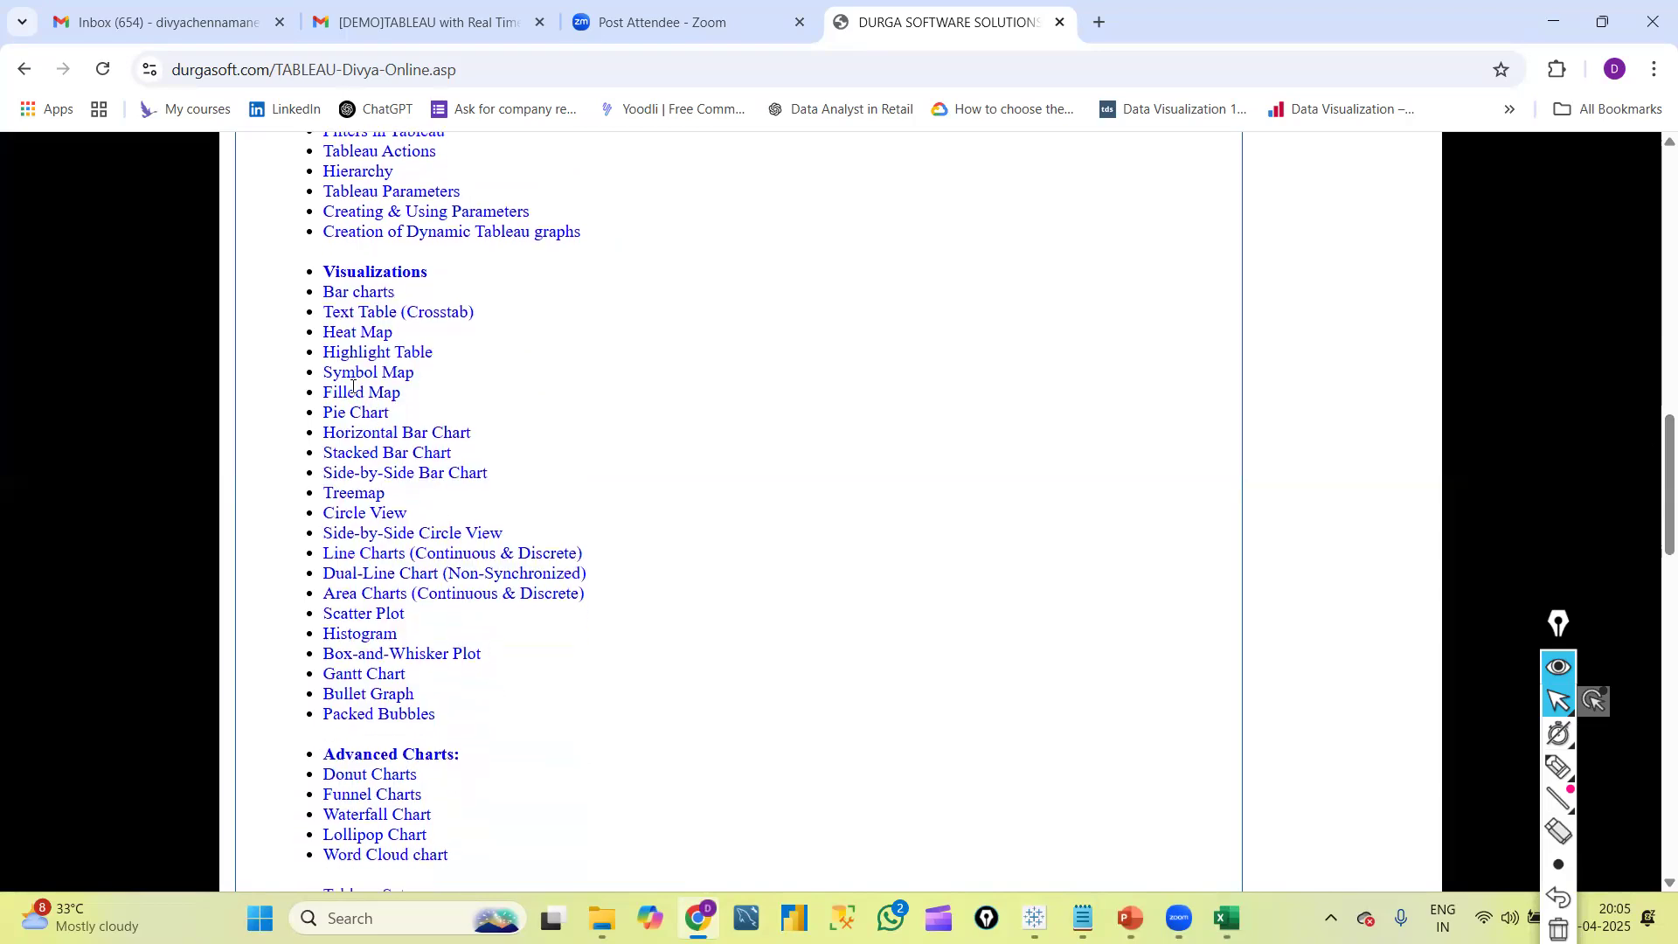
pyautogui.moveTo(355, 374); pyautogui.dragTo(419, 412)
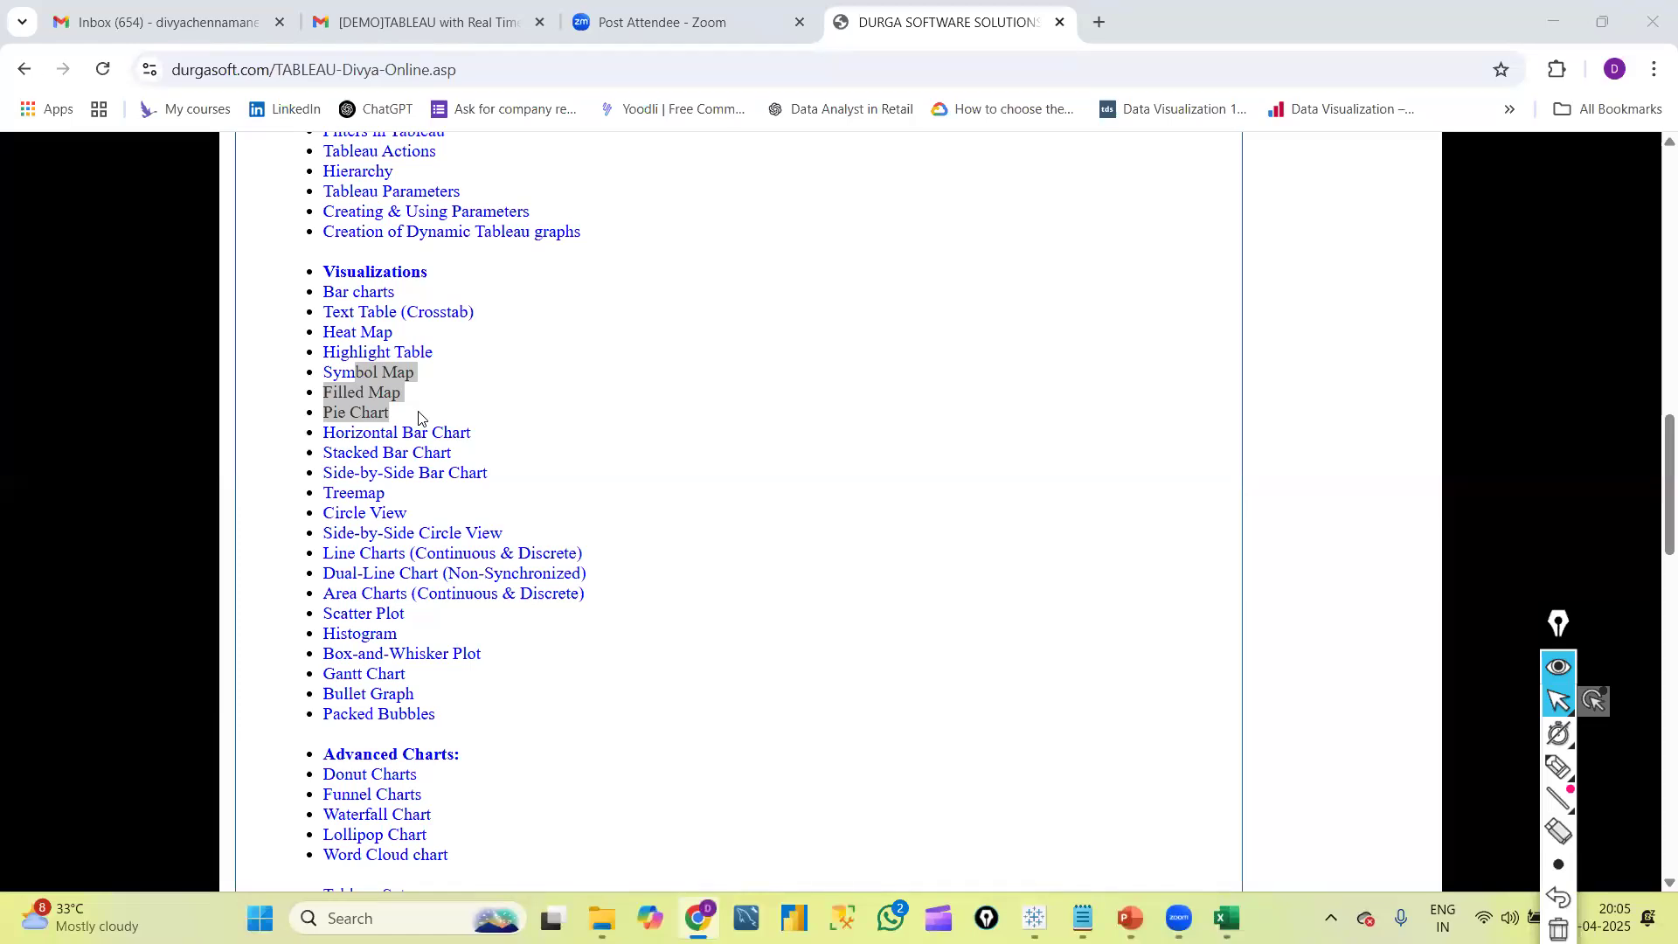
pyautogui.click(341, 299)
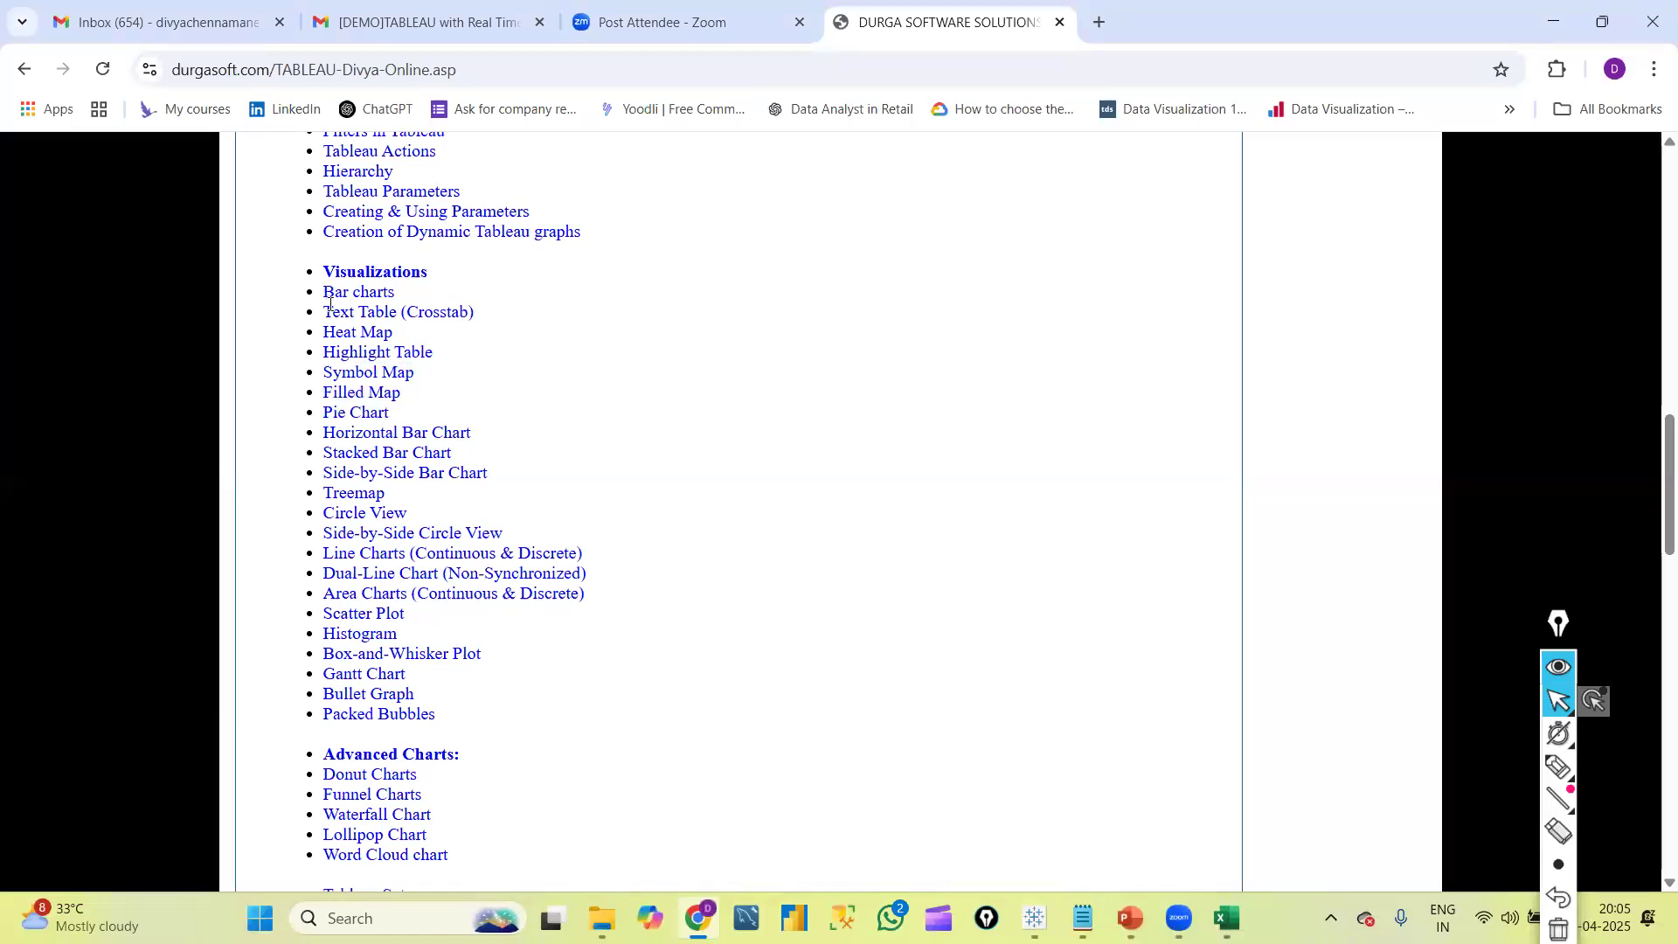
pyautogui.moveTo(330, 301); pyautogui.dragTo(413, 669)
pyautogui.click(527, 715)
# Highlight the Advanced Charts topics from Donut Charts to Word Cloud chart
pyautogui.scroll(-3, 527, 715)
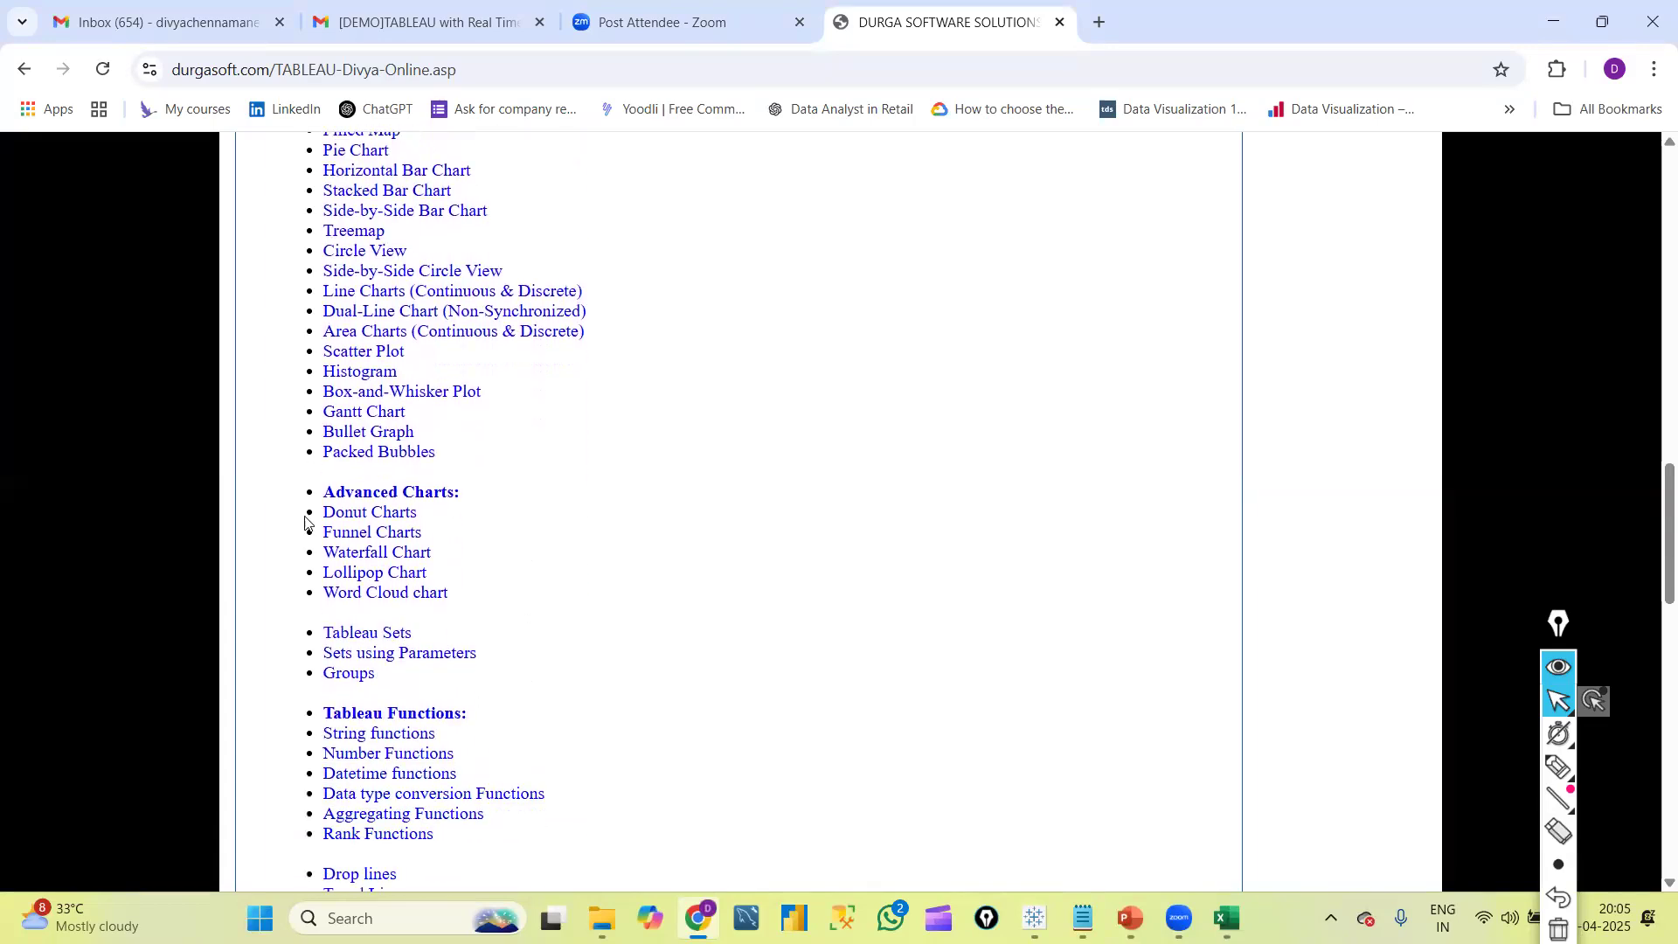
pyautogui.moveTo(330, 511); pyautogui.dragTo(457, 588)
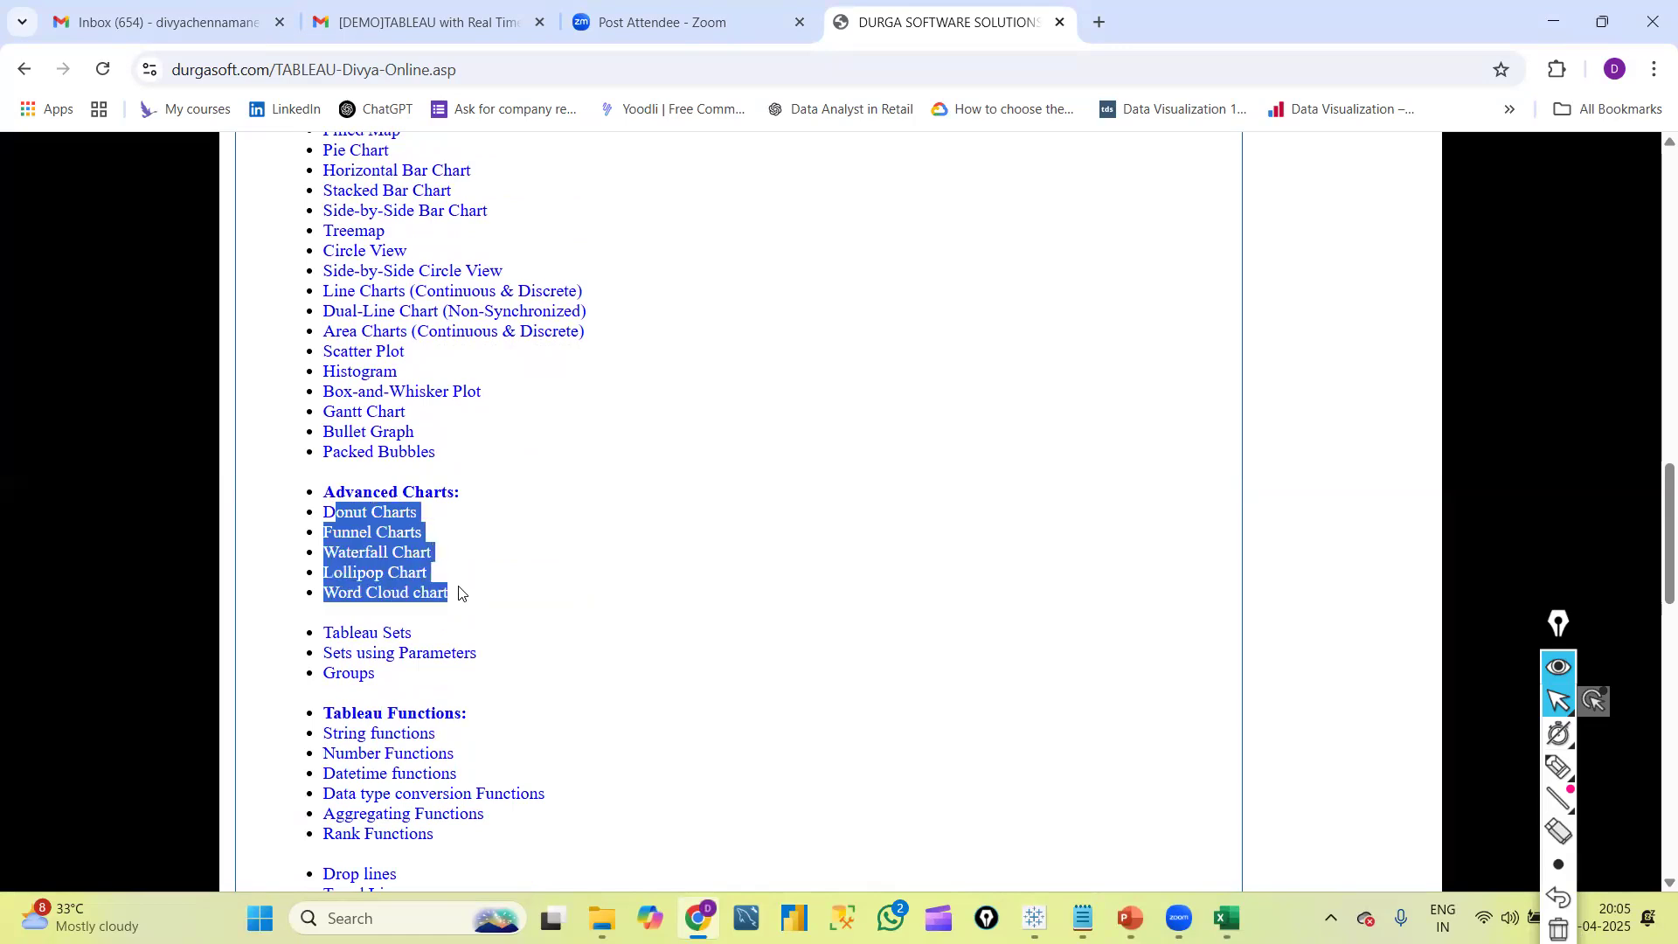
pyautogui.click(487, 633)
# Highlight the syllabus topics from Tableau Sets down to Data type conversion Functions
pyautogui.scroll(-1, 487, 636)
pyautogui.scroll(-1, 486, 636)
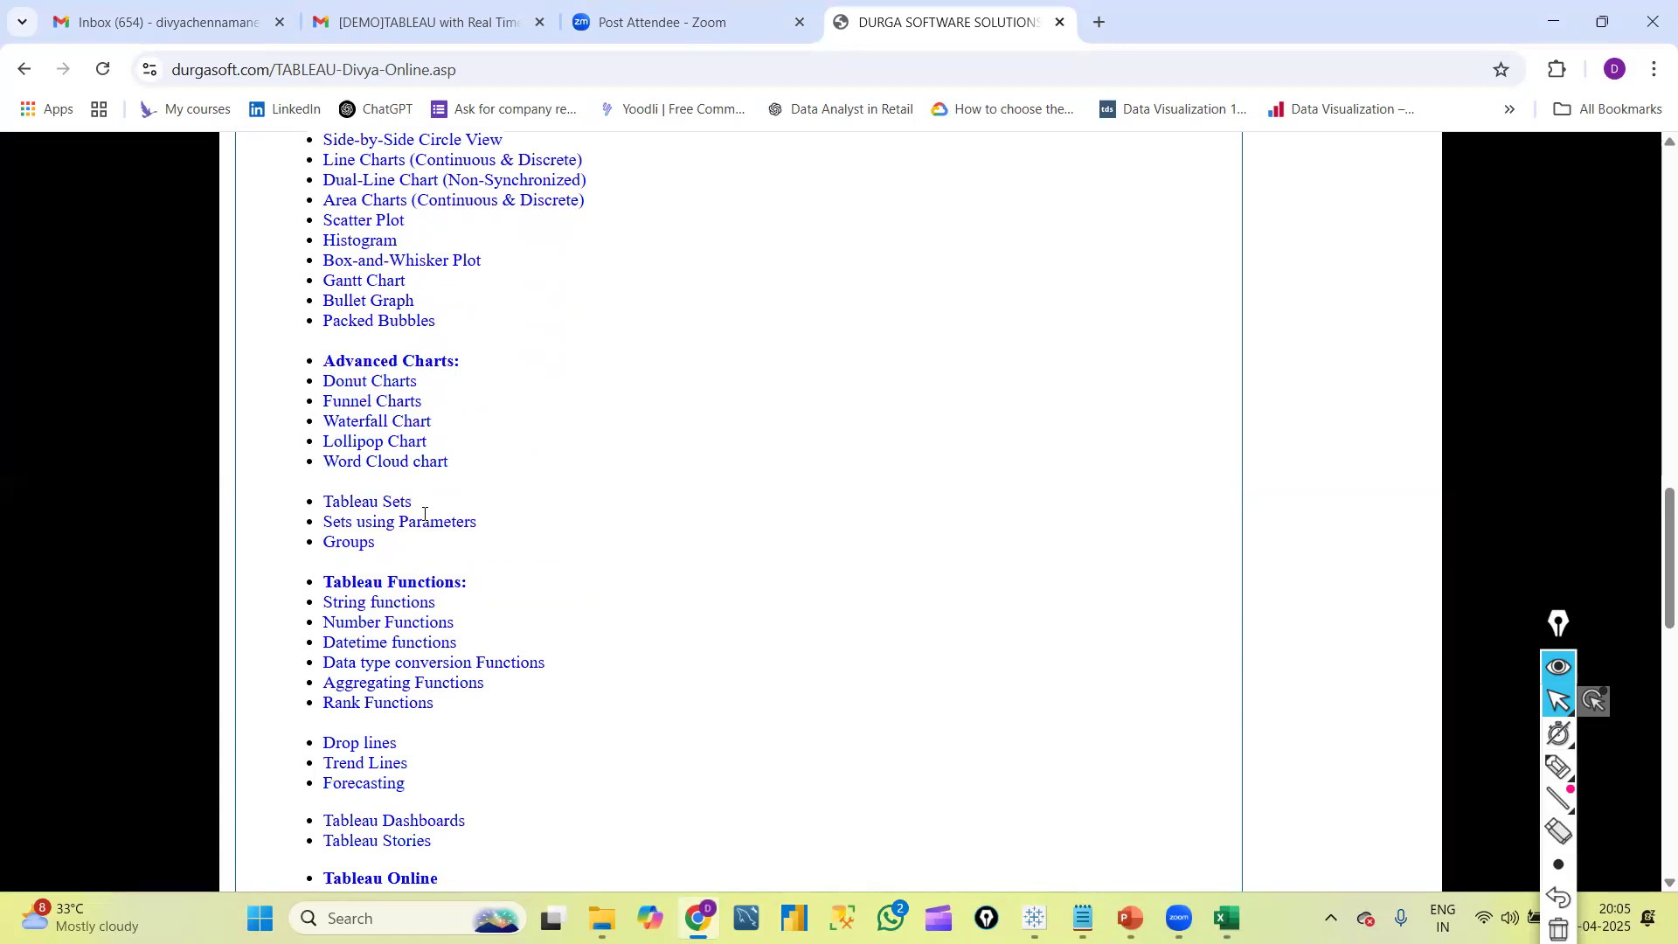
pyautogui.moveTo(333, 502); pyautogui.dragTo(522, 661)
pyautogui.click(522, 662)
pyautogui.scroll(-3, 521, 662)
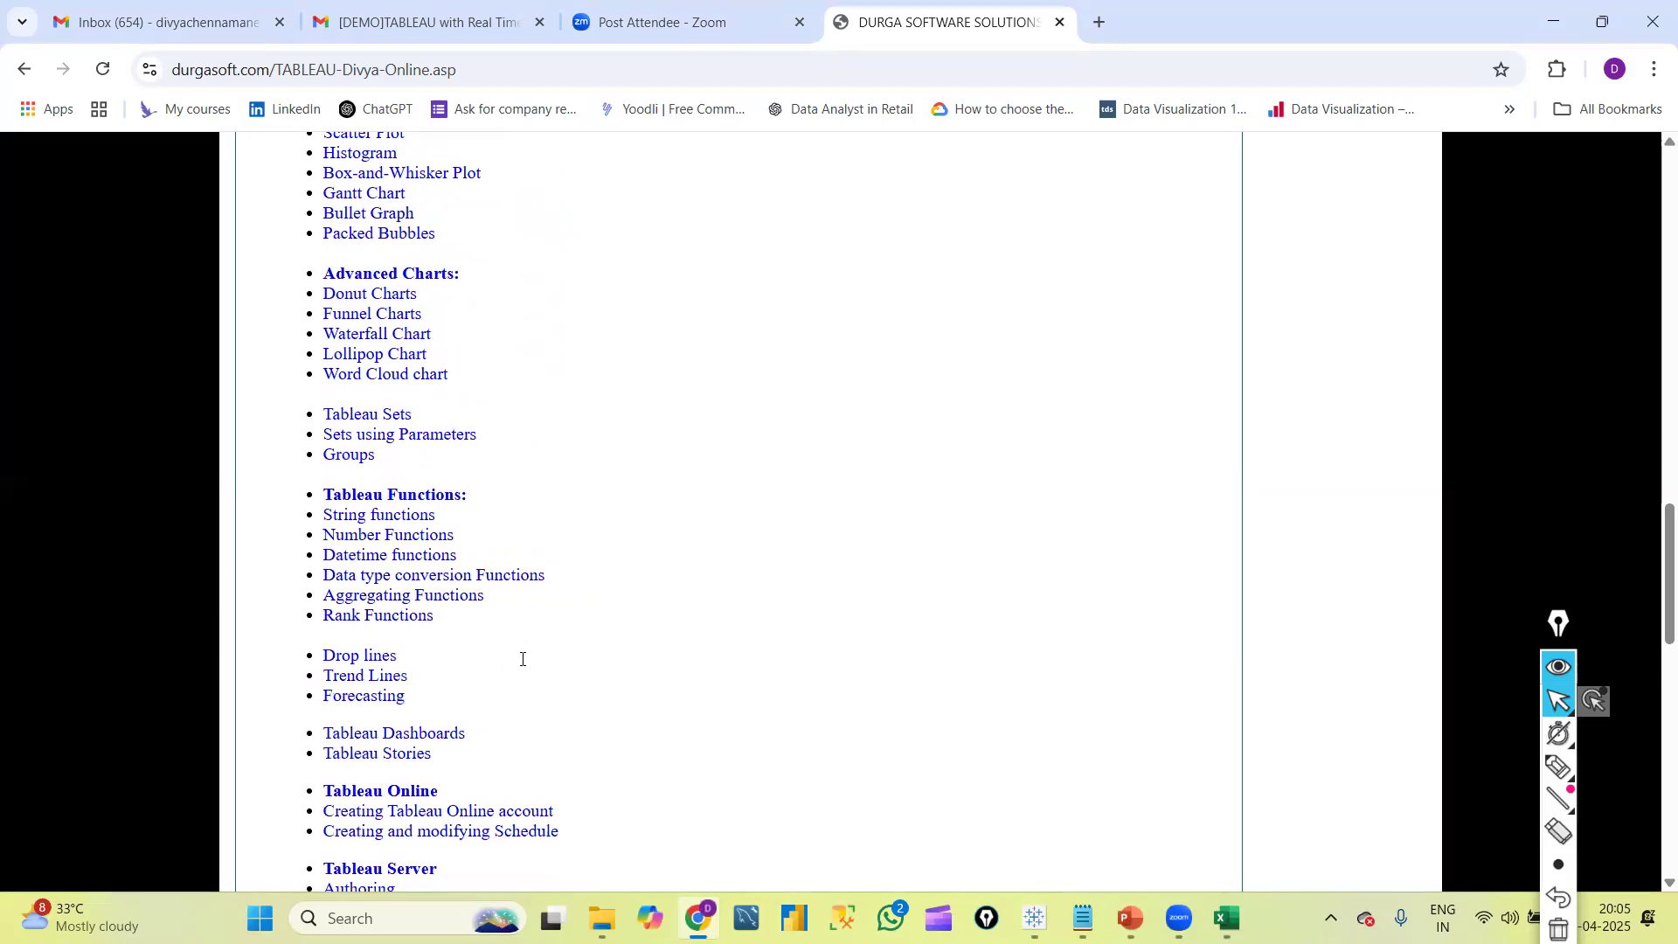
# Highlight the syllabus topics from Drop lines to Tableau Dashboards, and single out Stories in the Tableau Stories topic
pyautogui.moveTo(334, 480); pyautogui.dragTo(492, 564)
pyautogui.moveTo(385, 583); pyautogui.dragTo(448, 591)
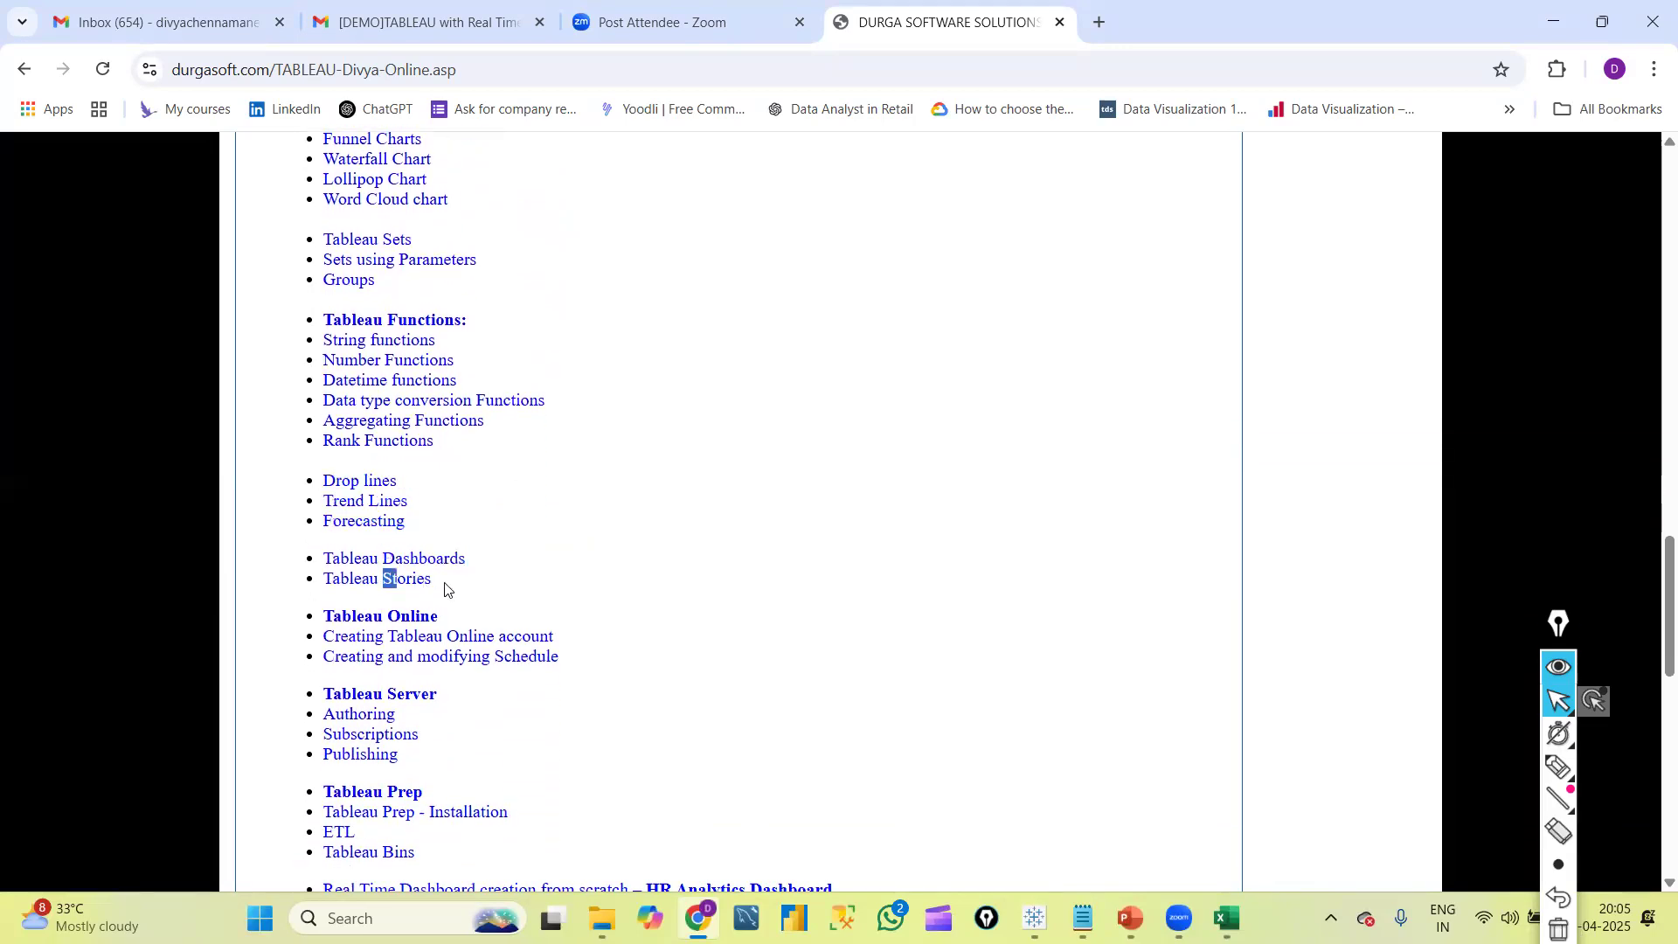
pyautogui.click(494, 682)
# Highlight the Tableau Server and Tableau Prep topics down to Tableau Bins, and single out the word Bins
pyautogui.scroll(-2, 488, 687)
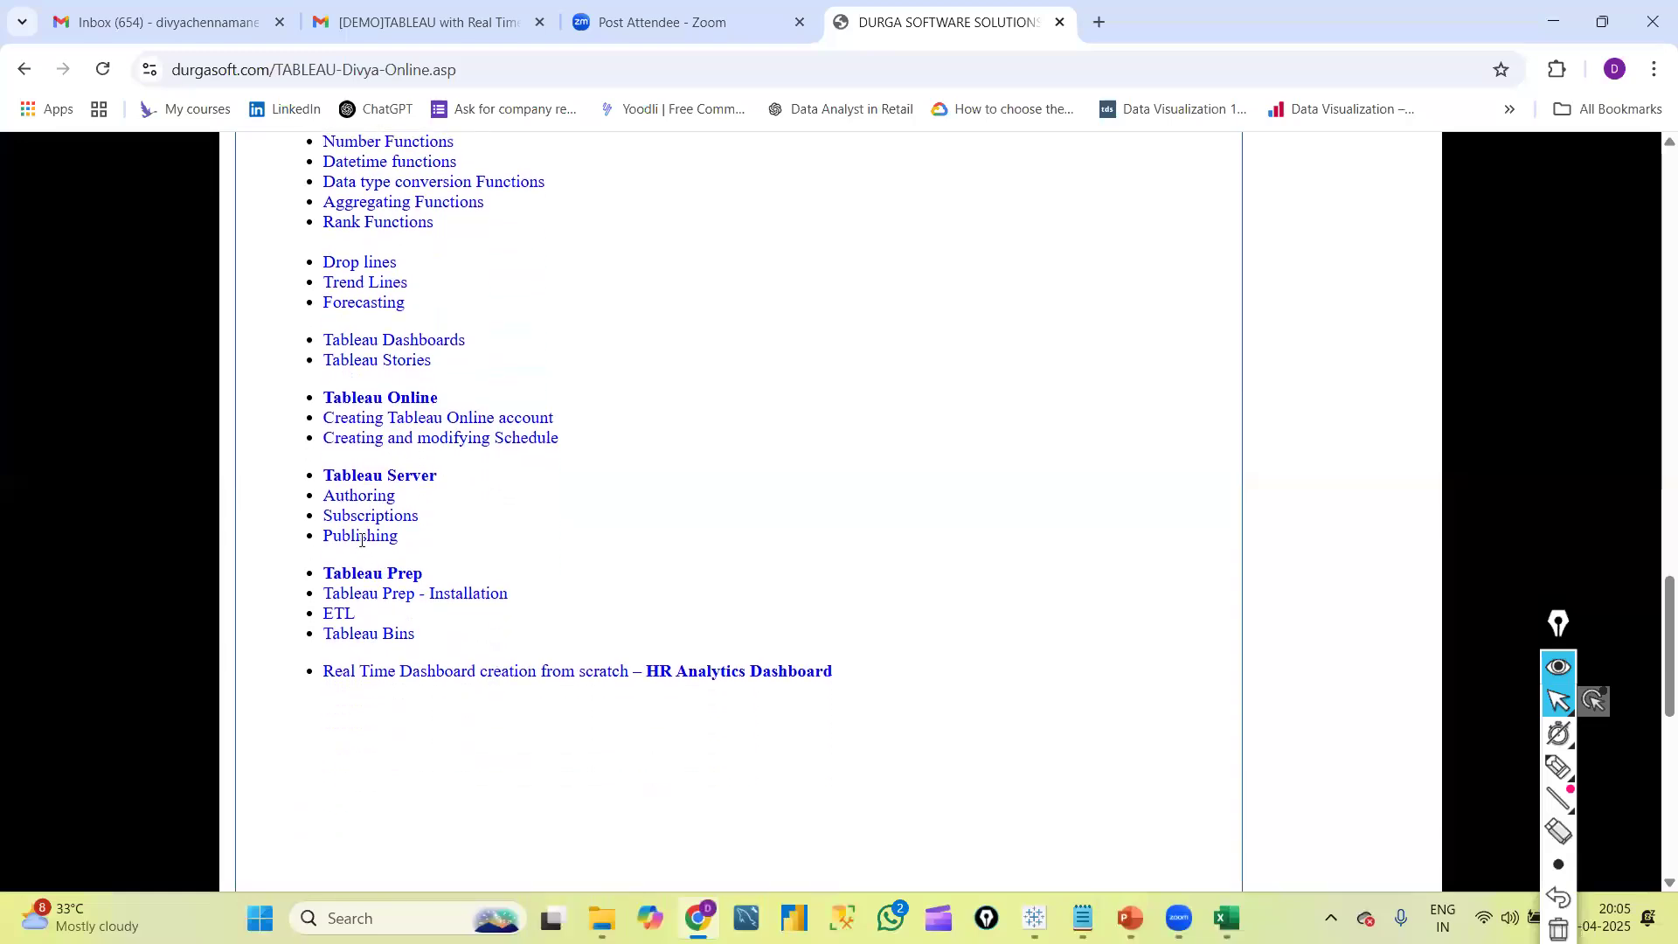
pyautogui.moveTo(321, 476); pyautogui.dragTo(418, 636)
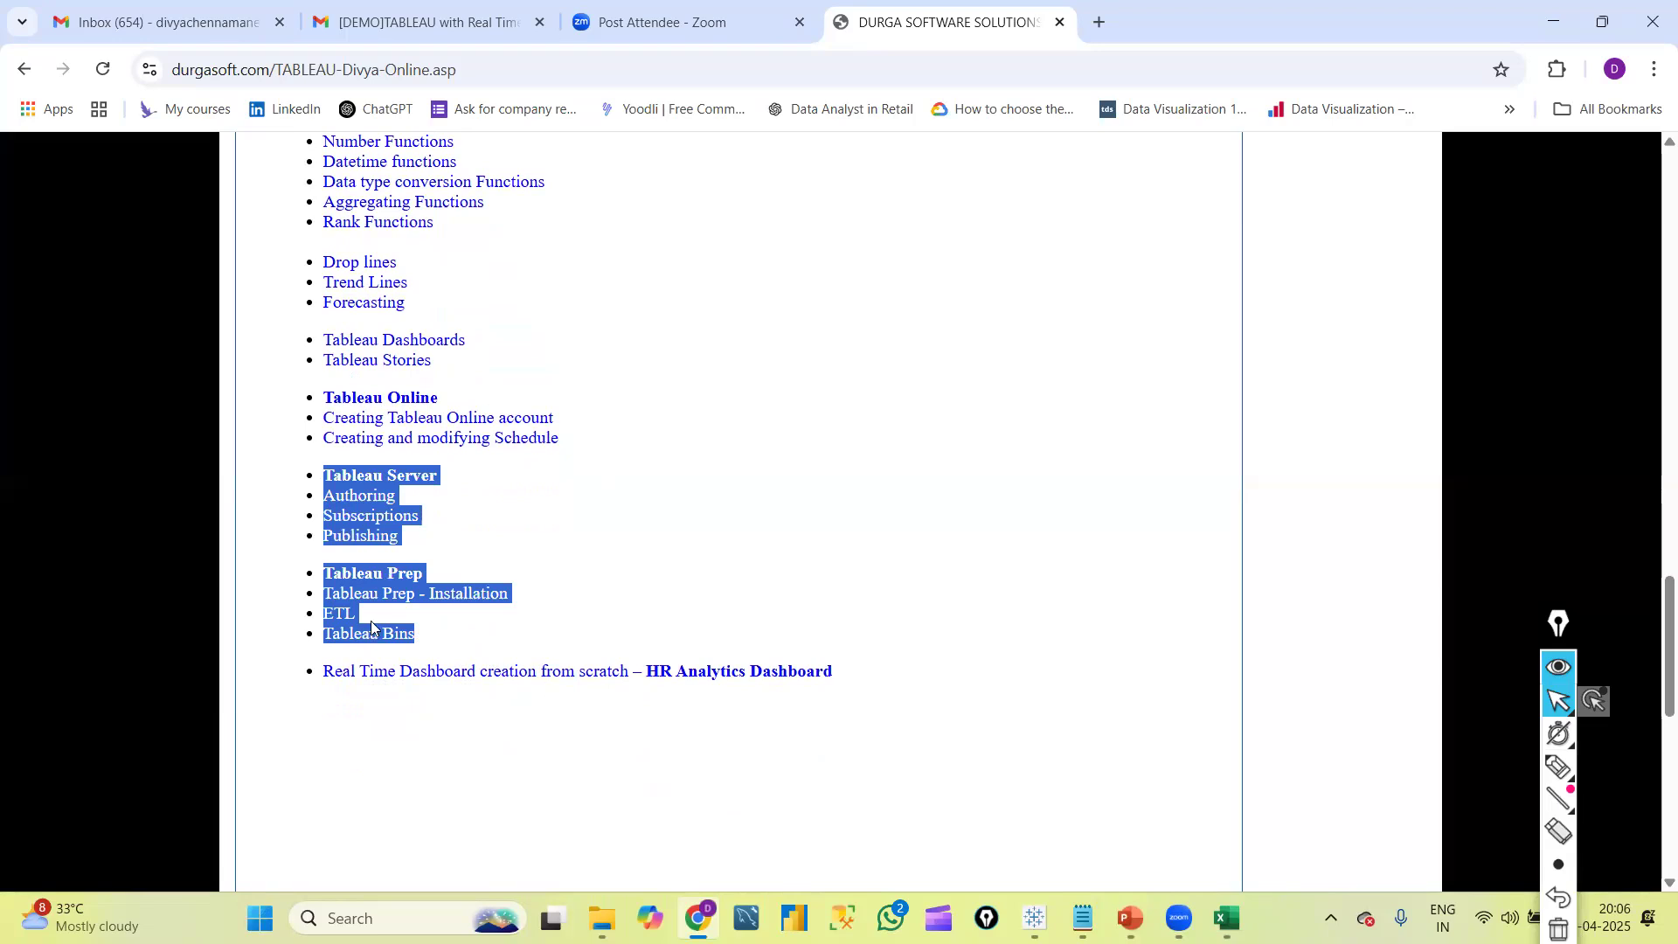
pyautogui.doubleClick(405, 632)
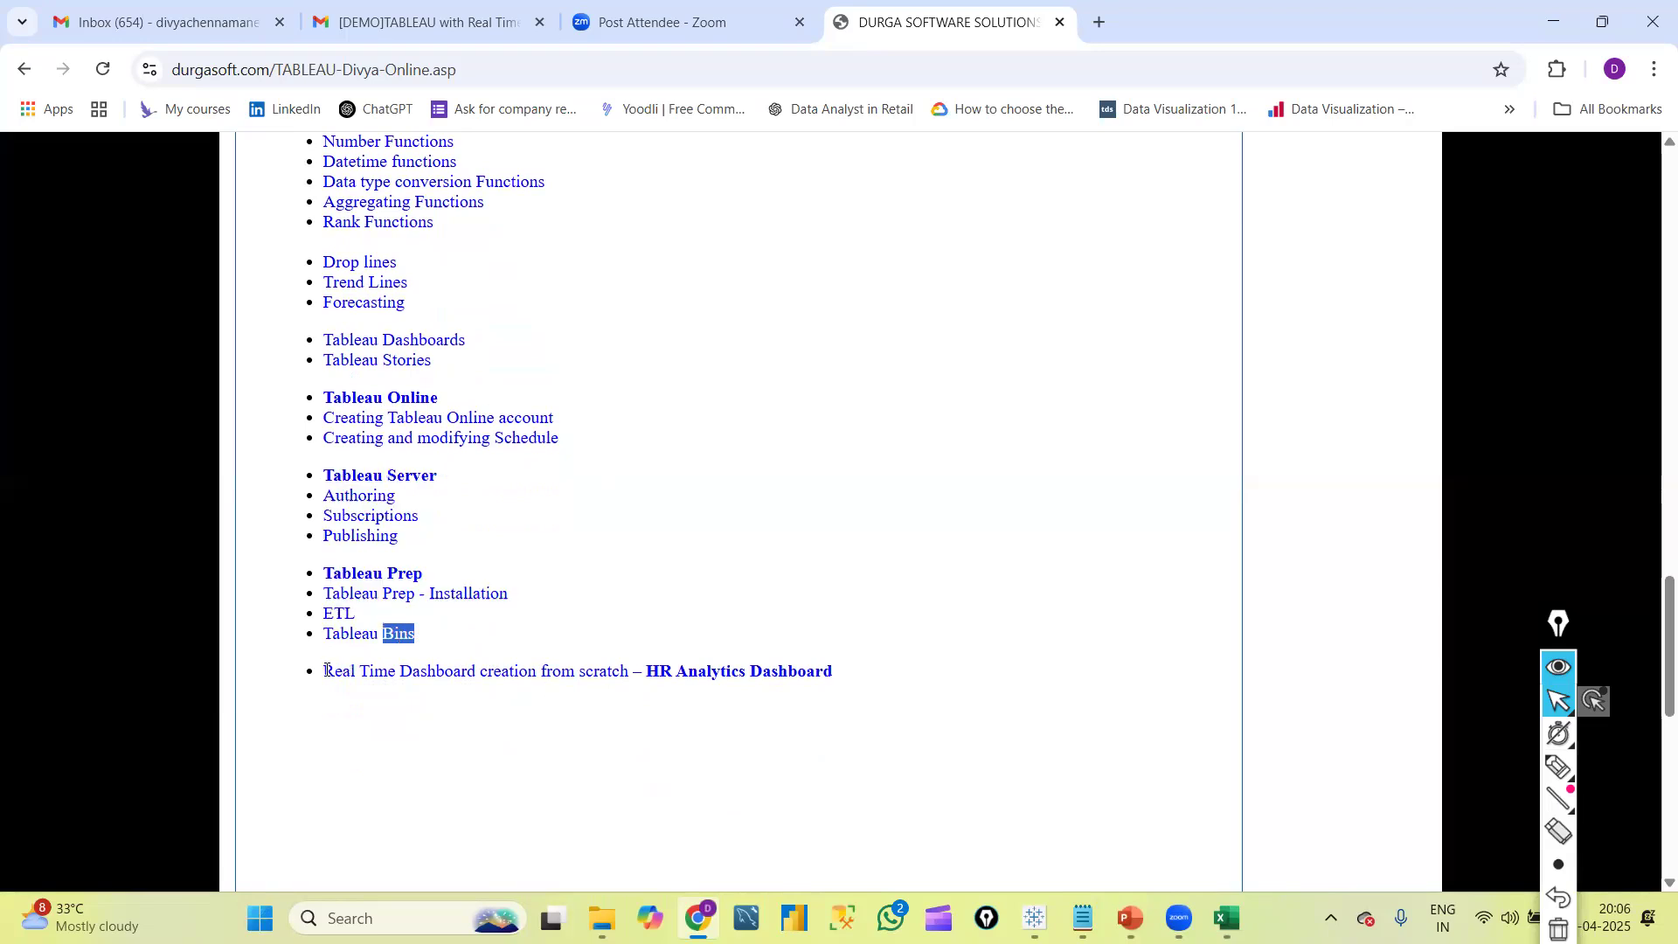
pyautogui.moveTo(430, 642); pyautogui.dragTo(324, 132)
pyautogui.click(447, 550)
# Highlight the Real Time Dashboard creation topic, single out HR Analytics Dashboard, and return to the start of the course page
pyautogui.scroll(-7, 447, 551)
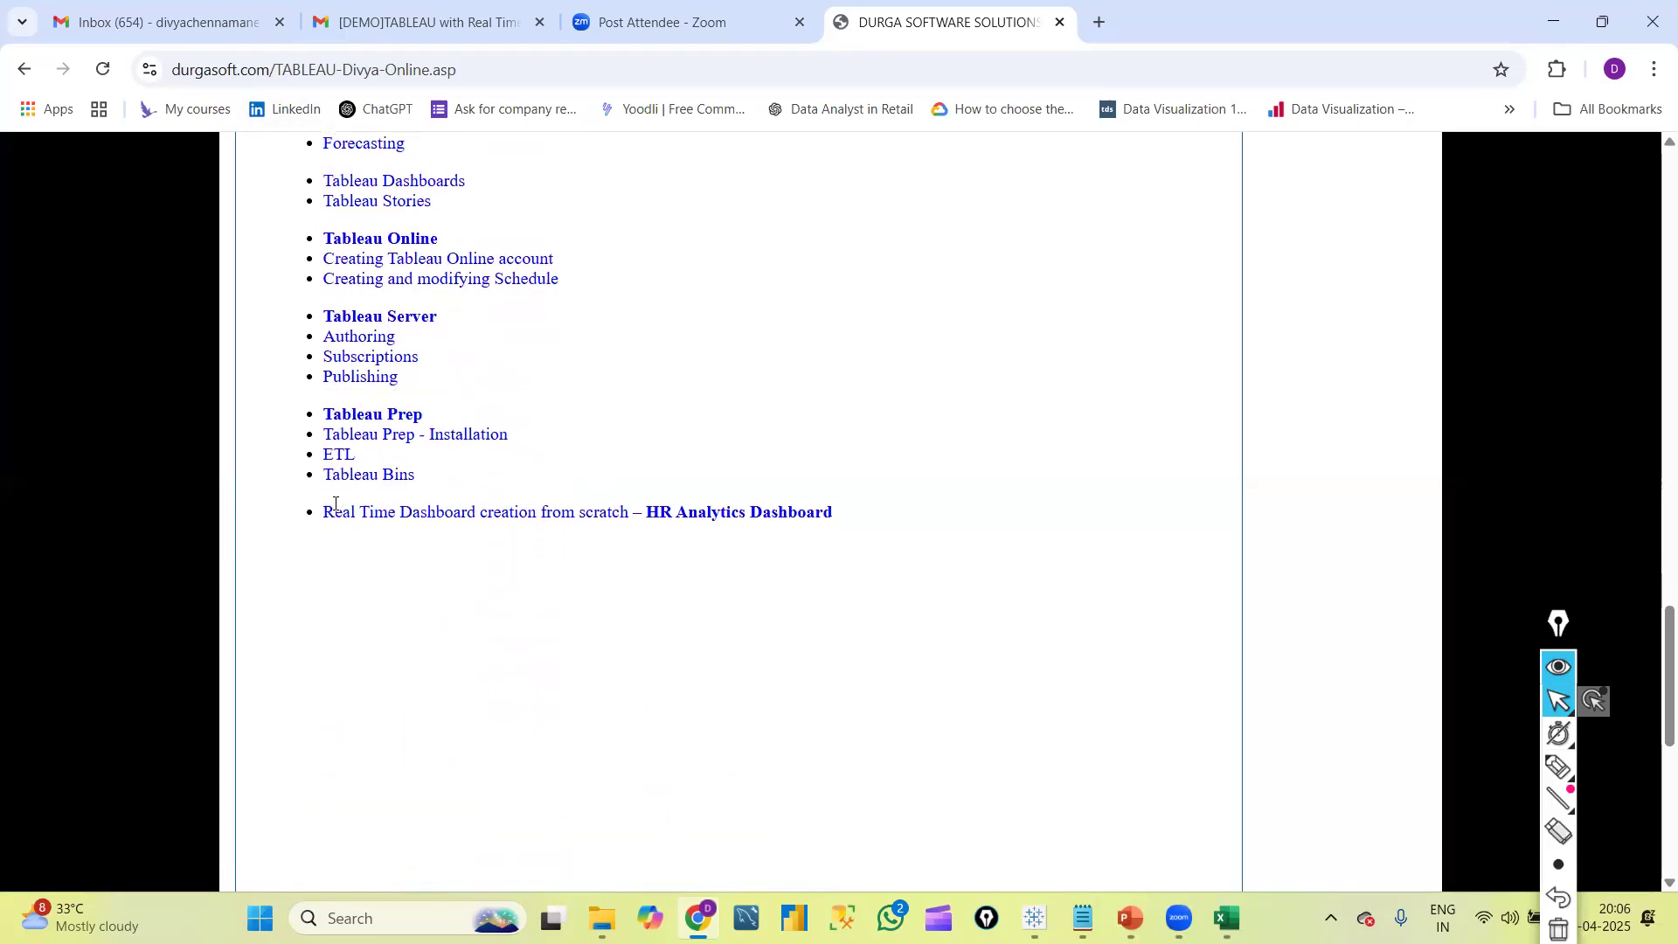
pyautogui.moveTo(336, 514); pyautogui.dragTo(687, 514)
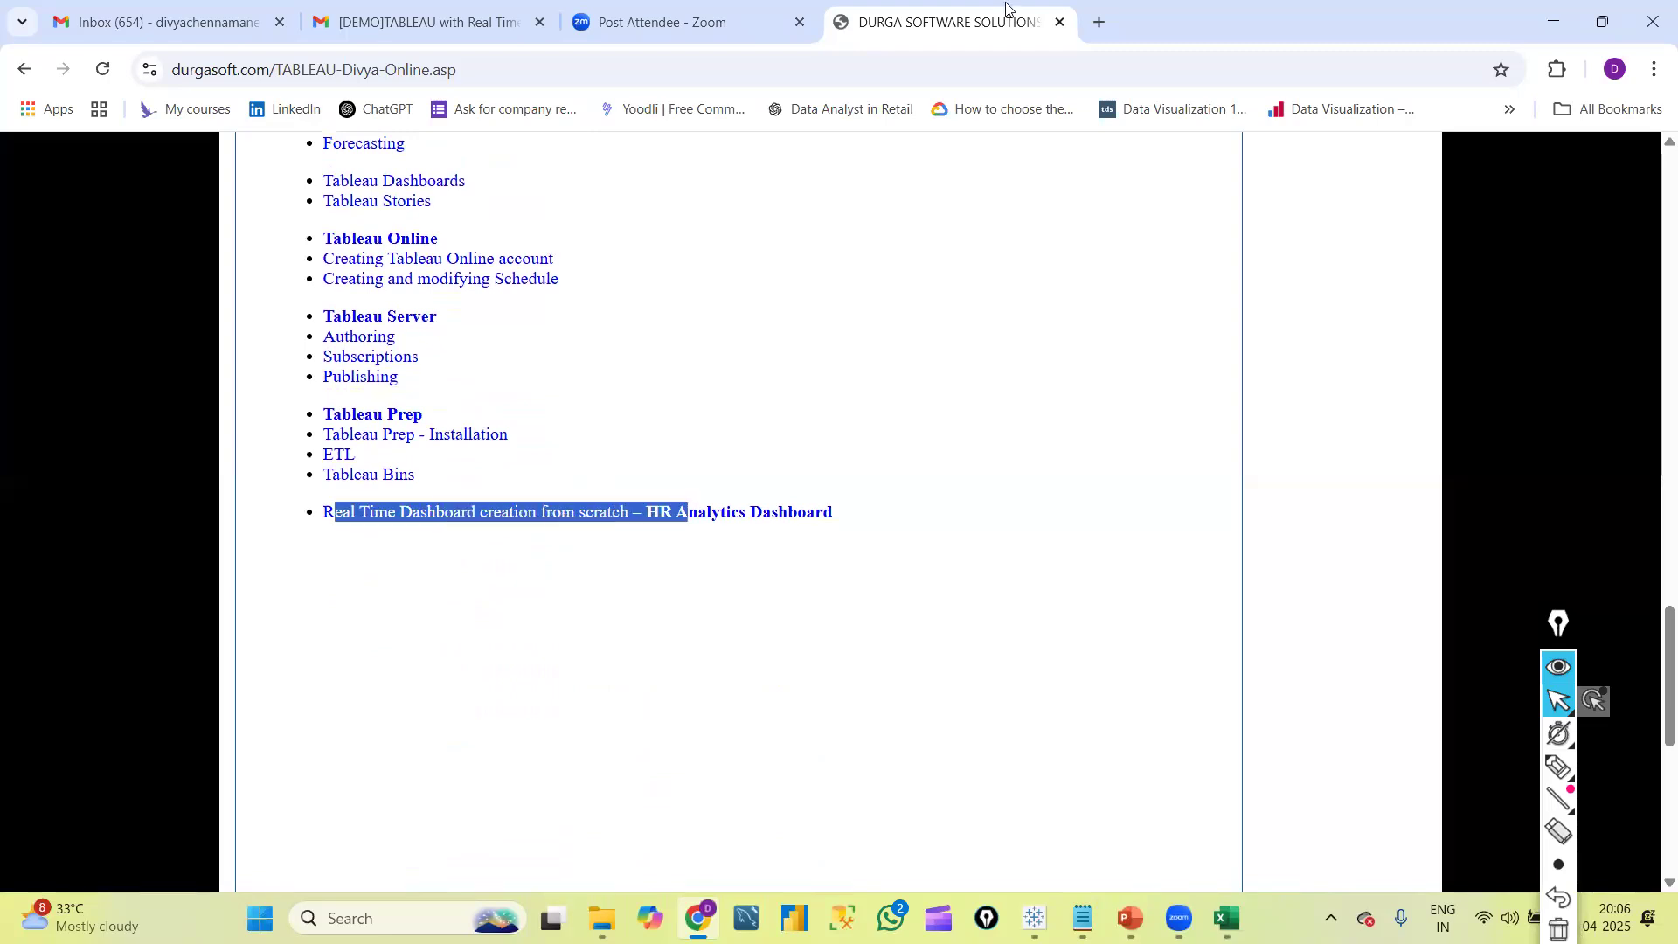
pyautogui.click(677, 526)
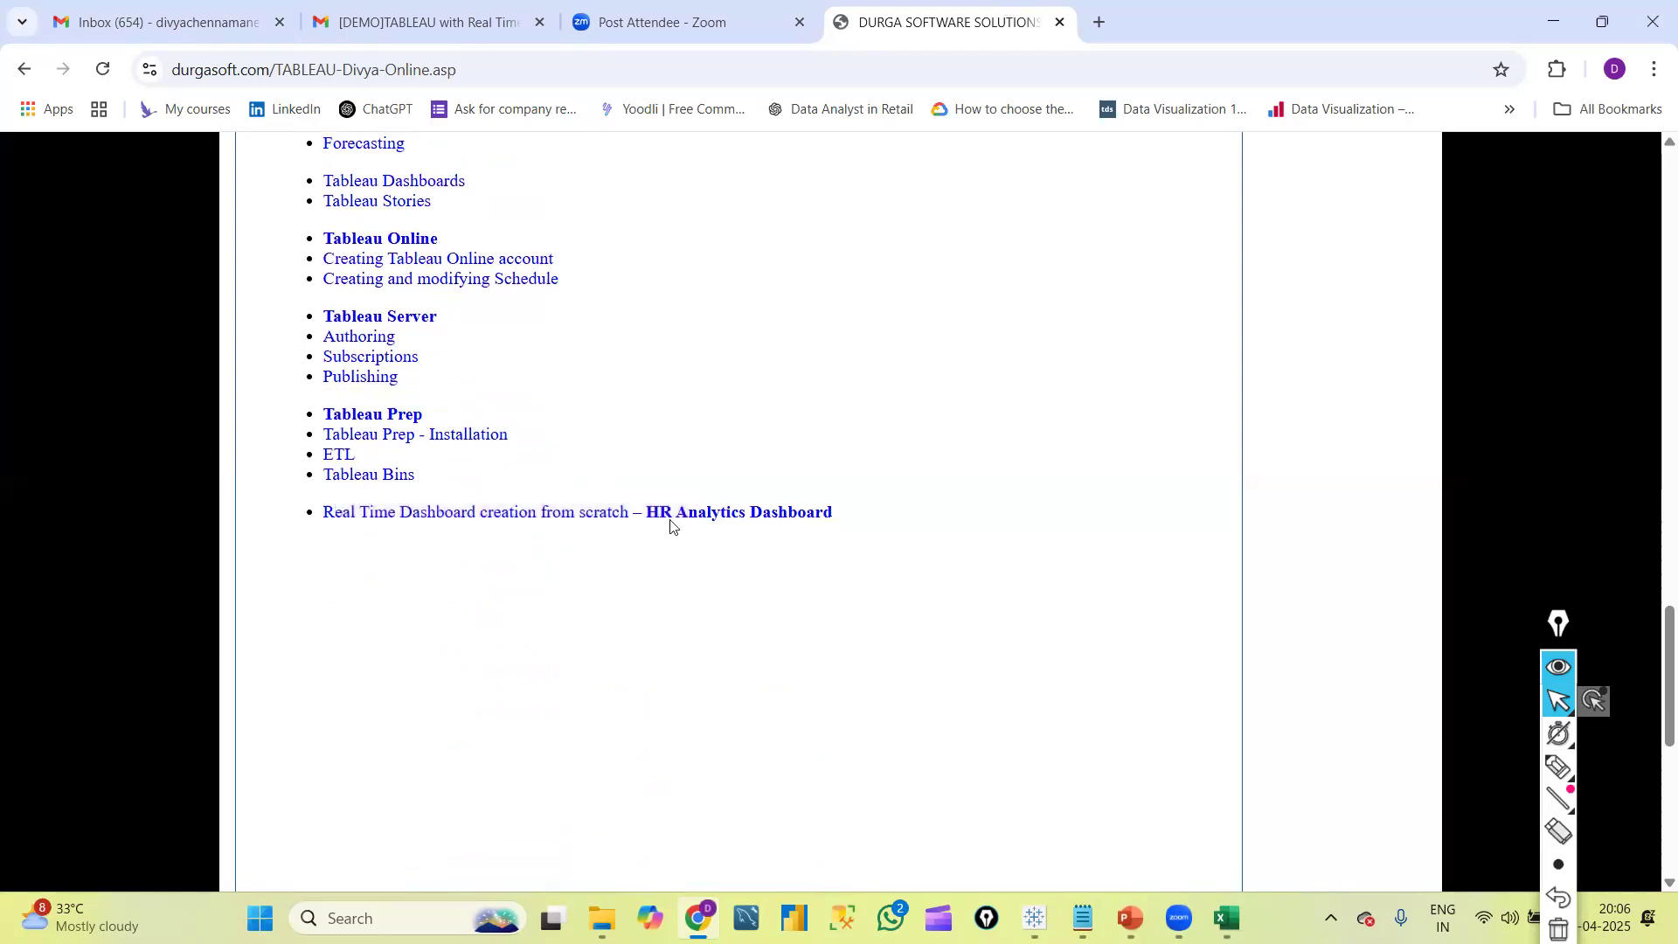
pyautogui.moveTo(646, 513); pyautogui.dragTo(922, 501)
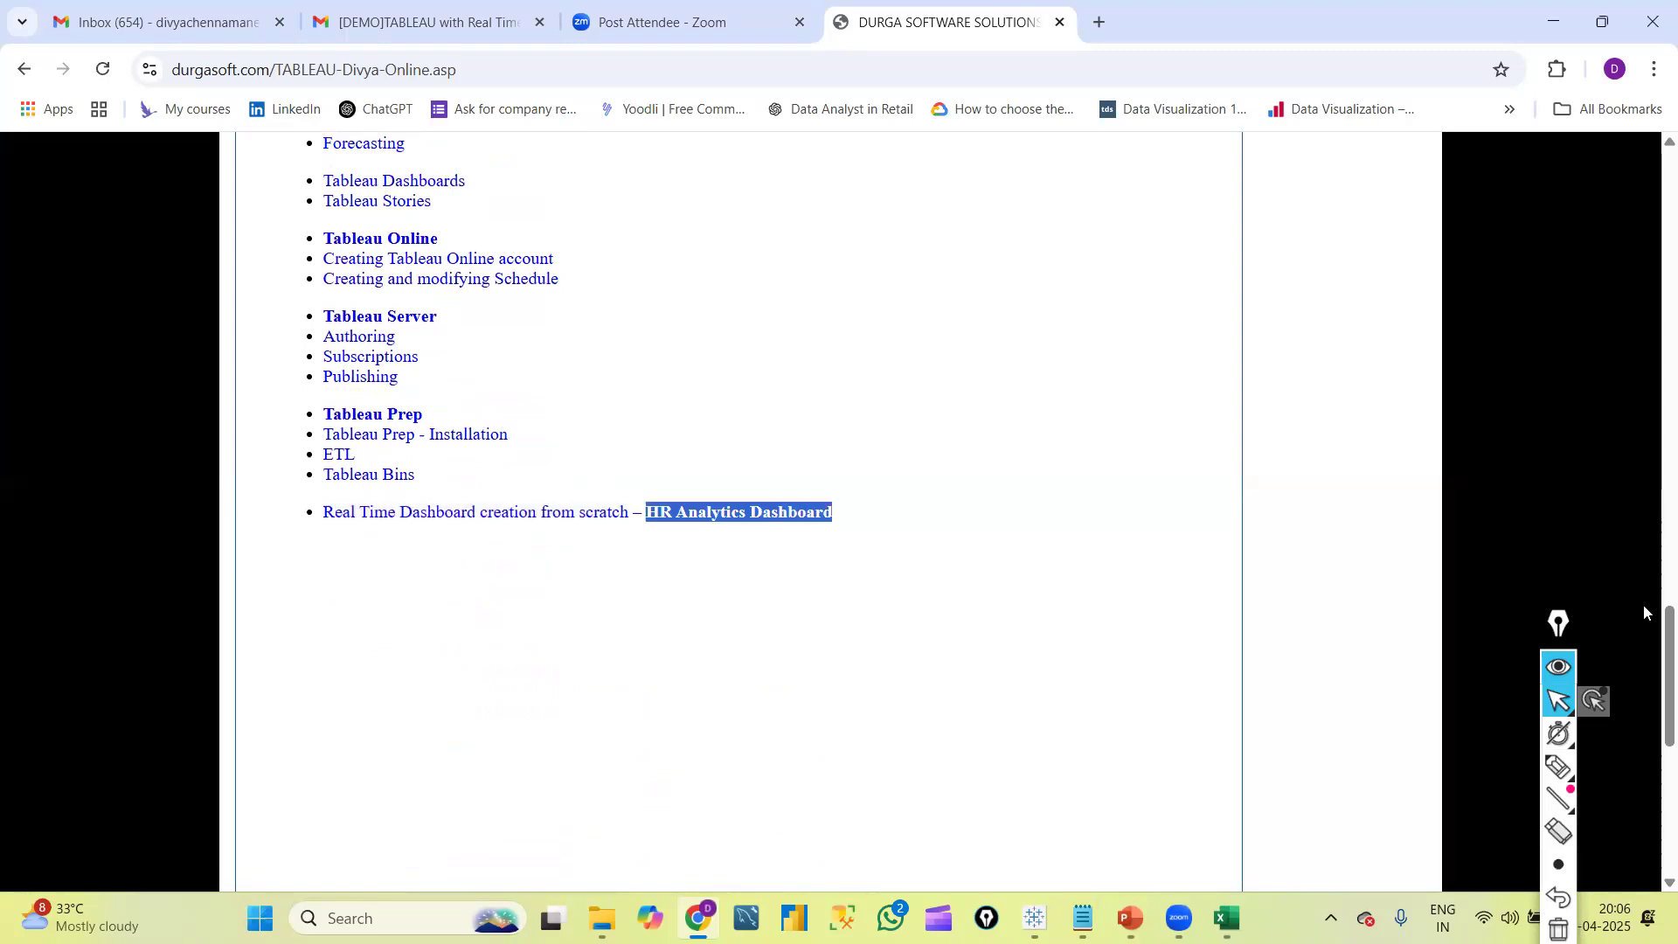
pyautogui.moveTo(1651, 636); pyautogui.dragTo(1637, 202)
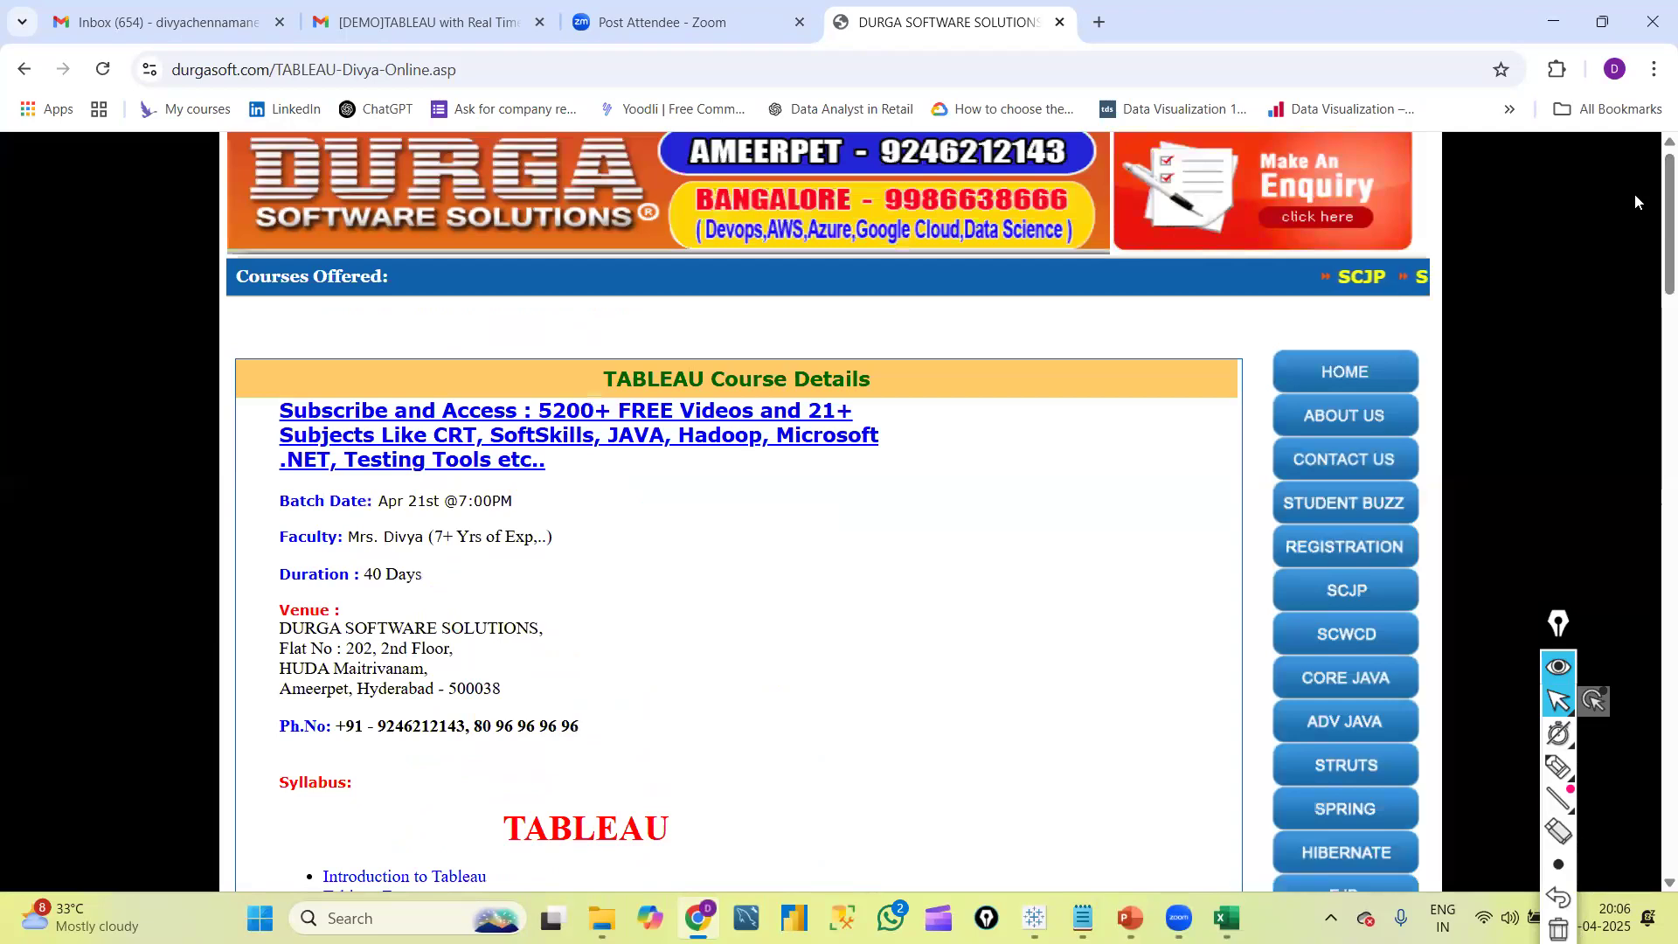